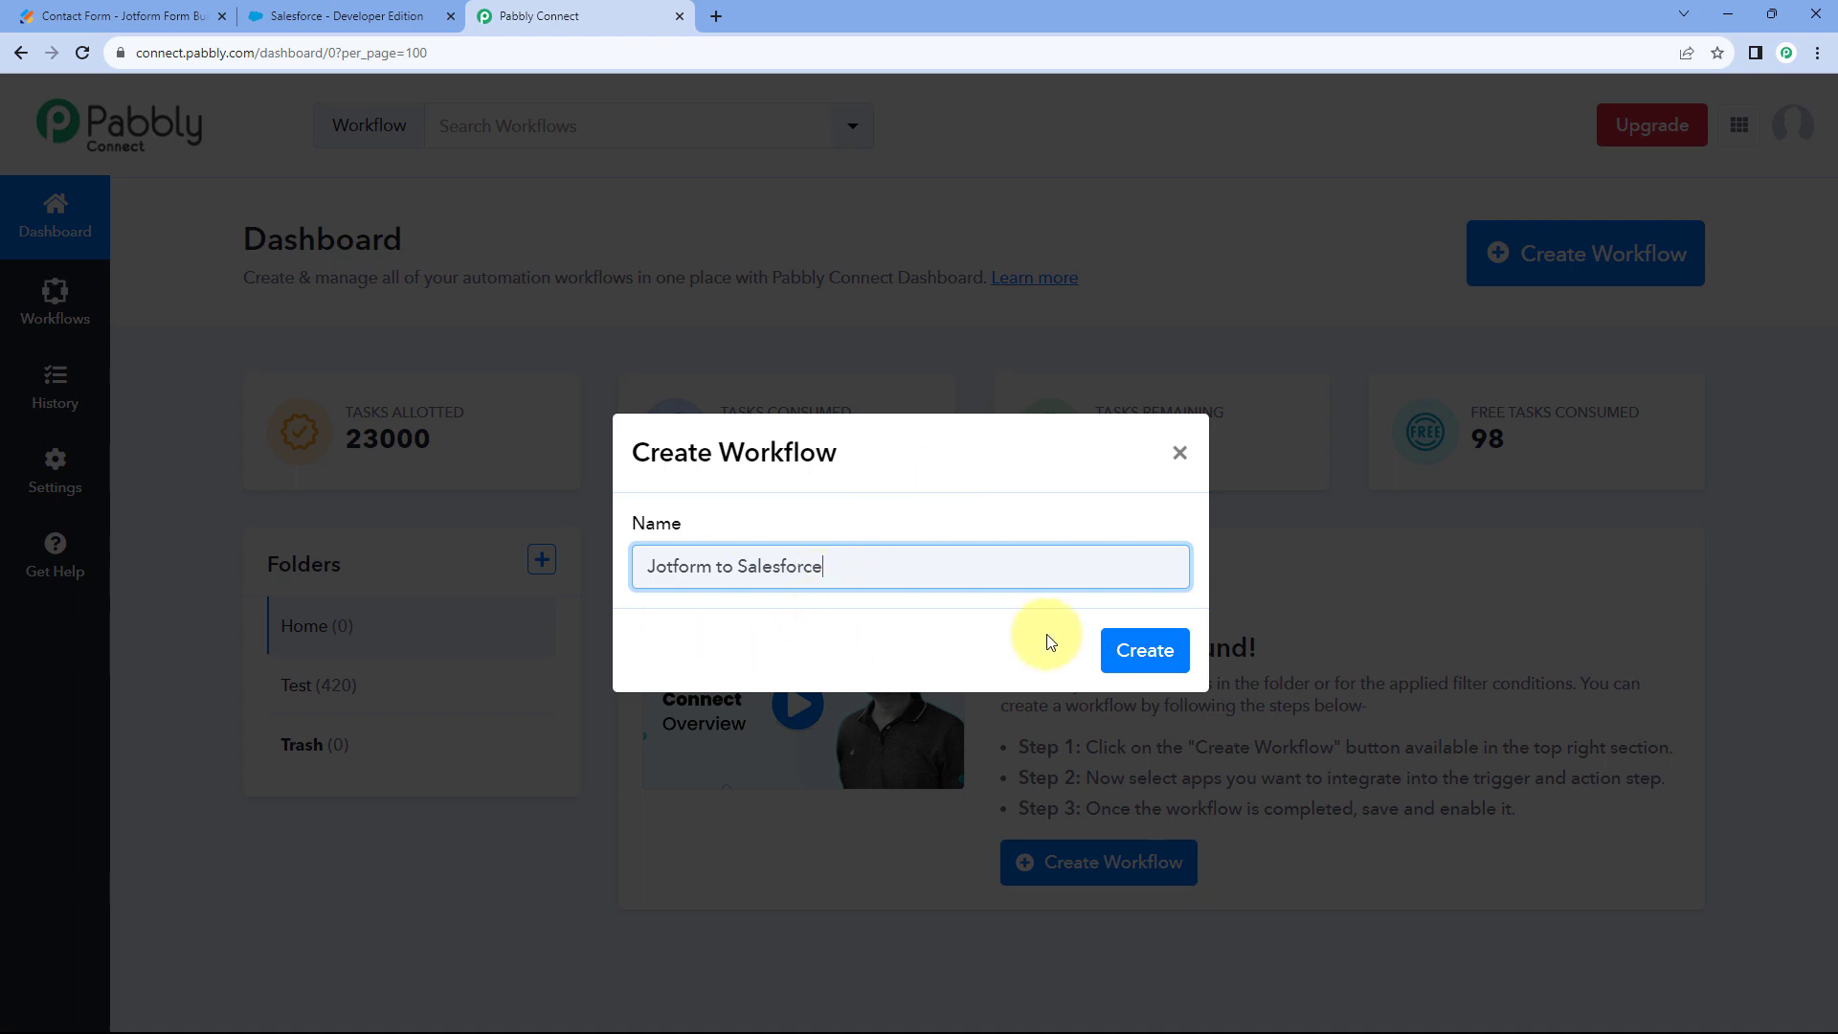
Confirm creation of the new 'Jotform to Salesforce' workflow with the entered name.
{"action": "left_click", "coordinate": [1145, 655]}
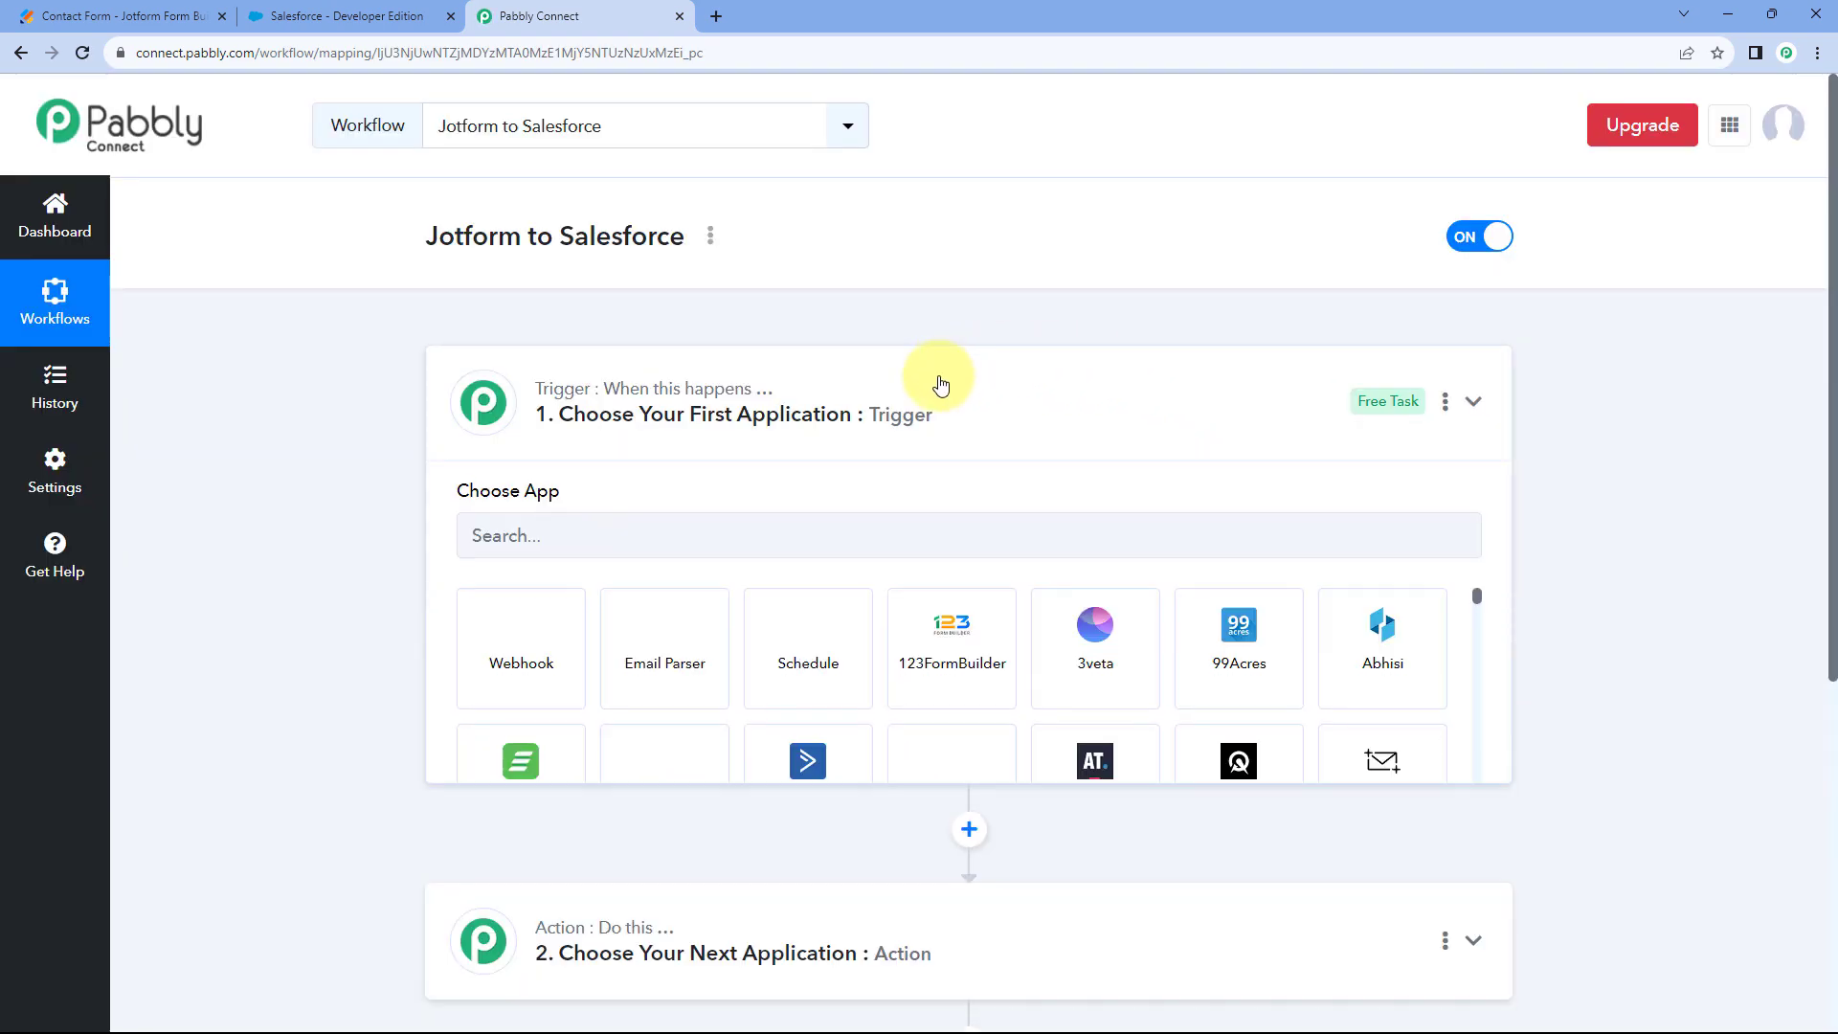
Collapse and re-expand the Trigger card so its Choose App list shows.
{"action": "left_click", "coordinate": [936, 380]}
{"action": "scroll", "coordinate": [383, 465], "scroll_direction": "down", "scroll_amount": 1}
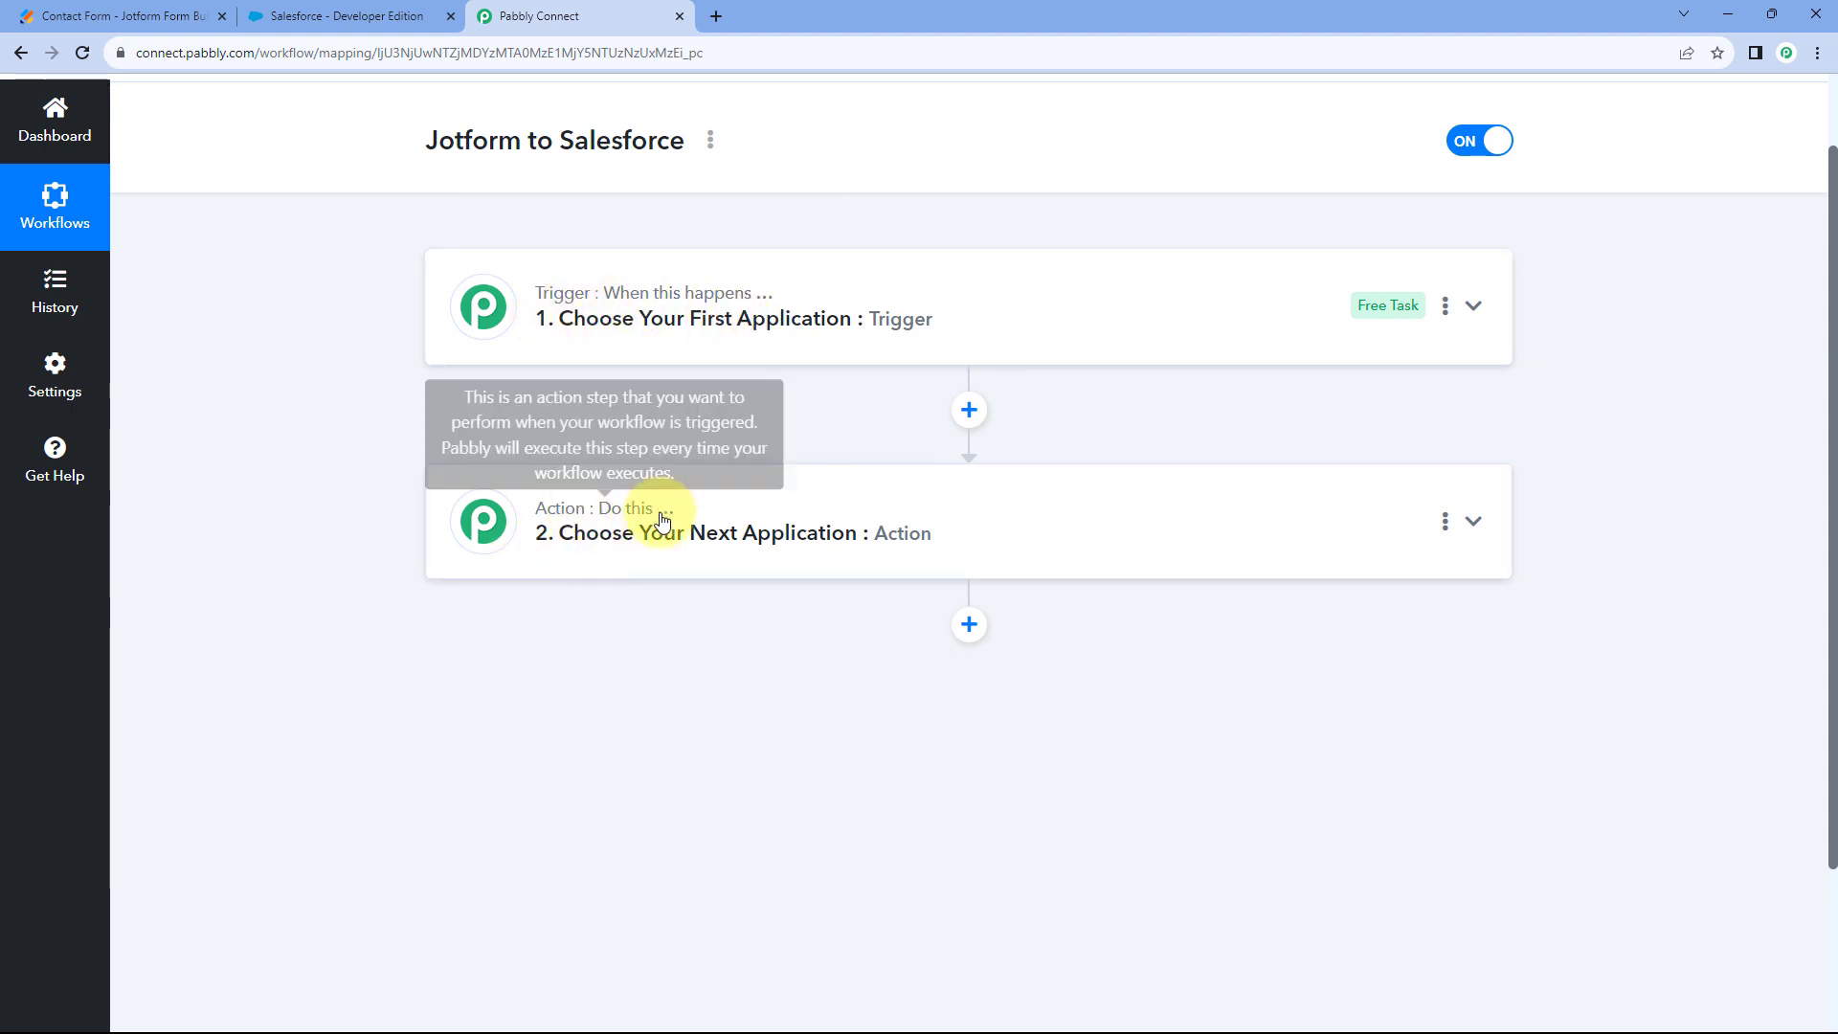
{"action": "left_click", "coordinate": [752, 292]}
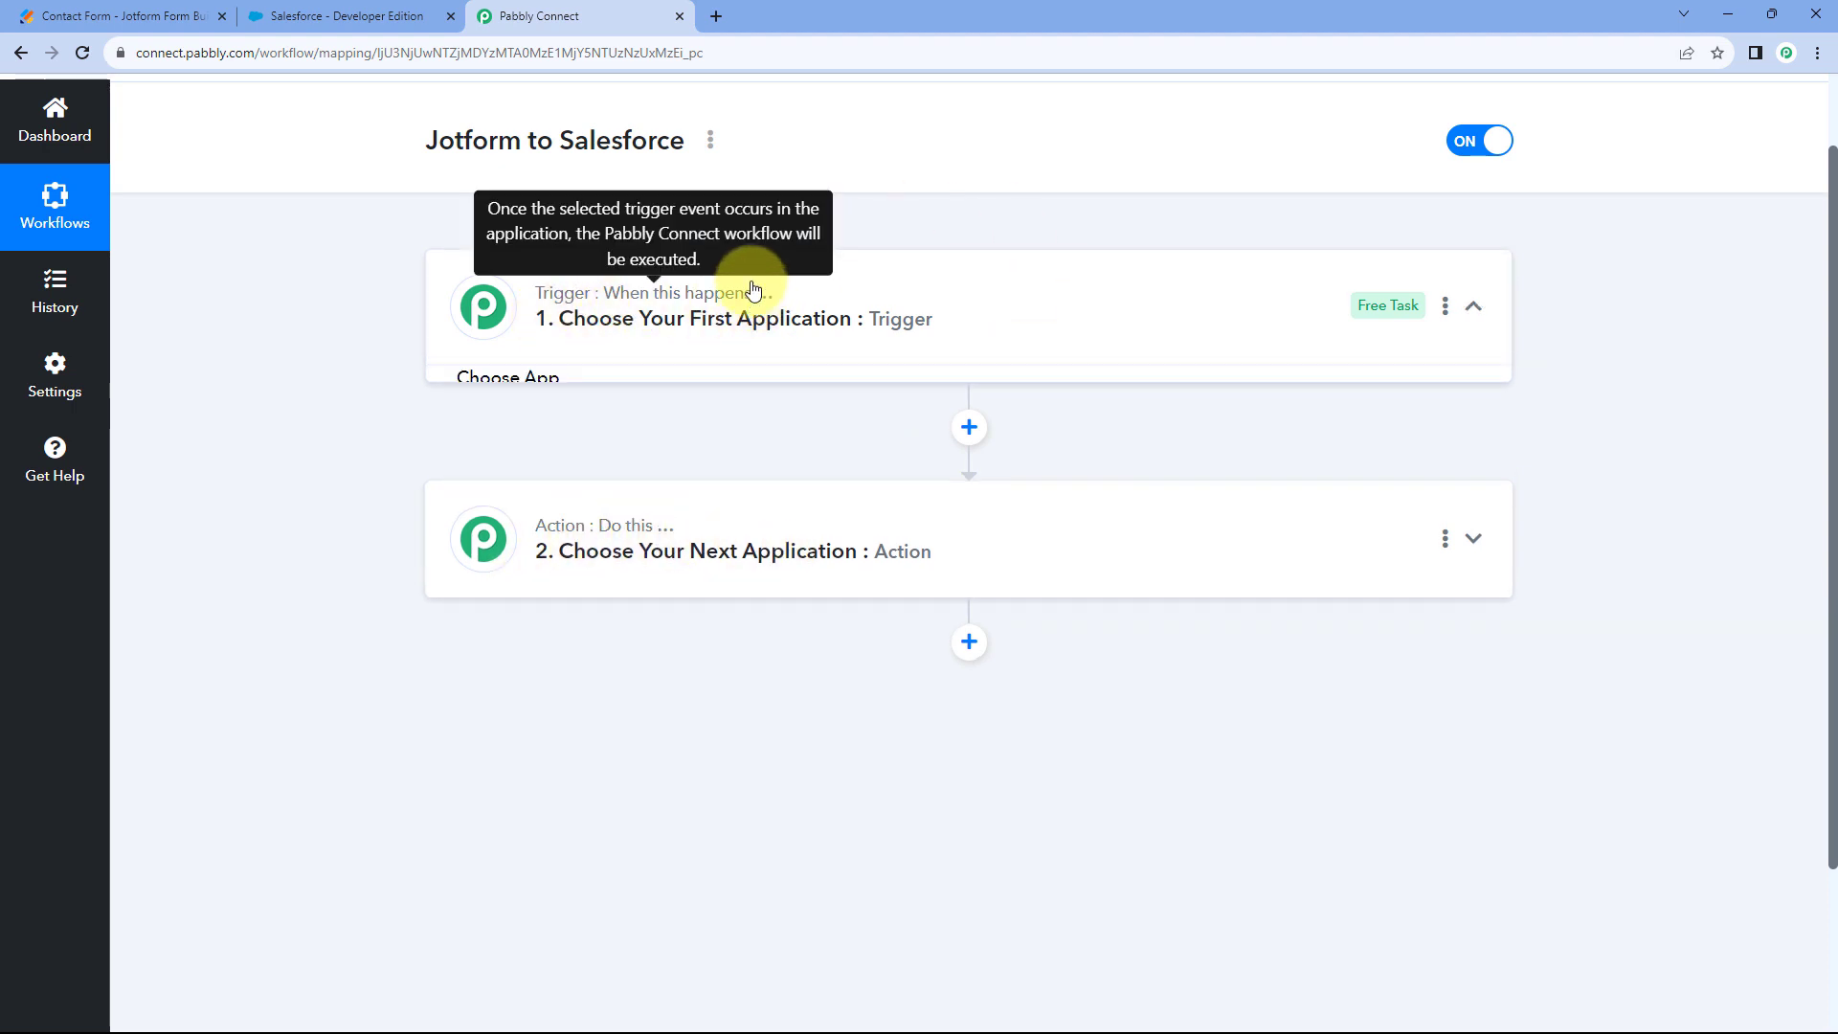
{"action": "scroll", "coordinate": [377, 451], "scroll_direction": "down", "scroll_amount": 1}
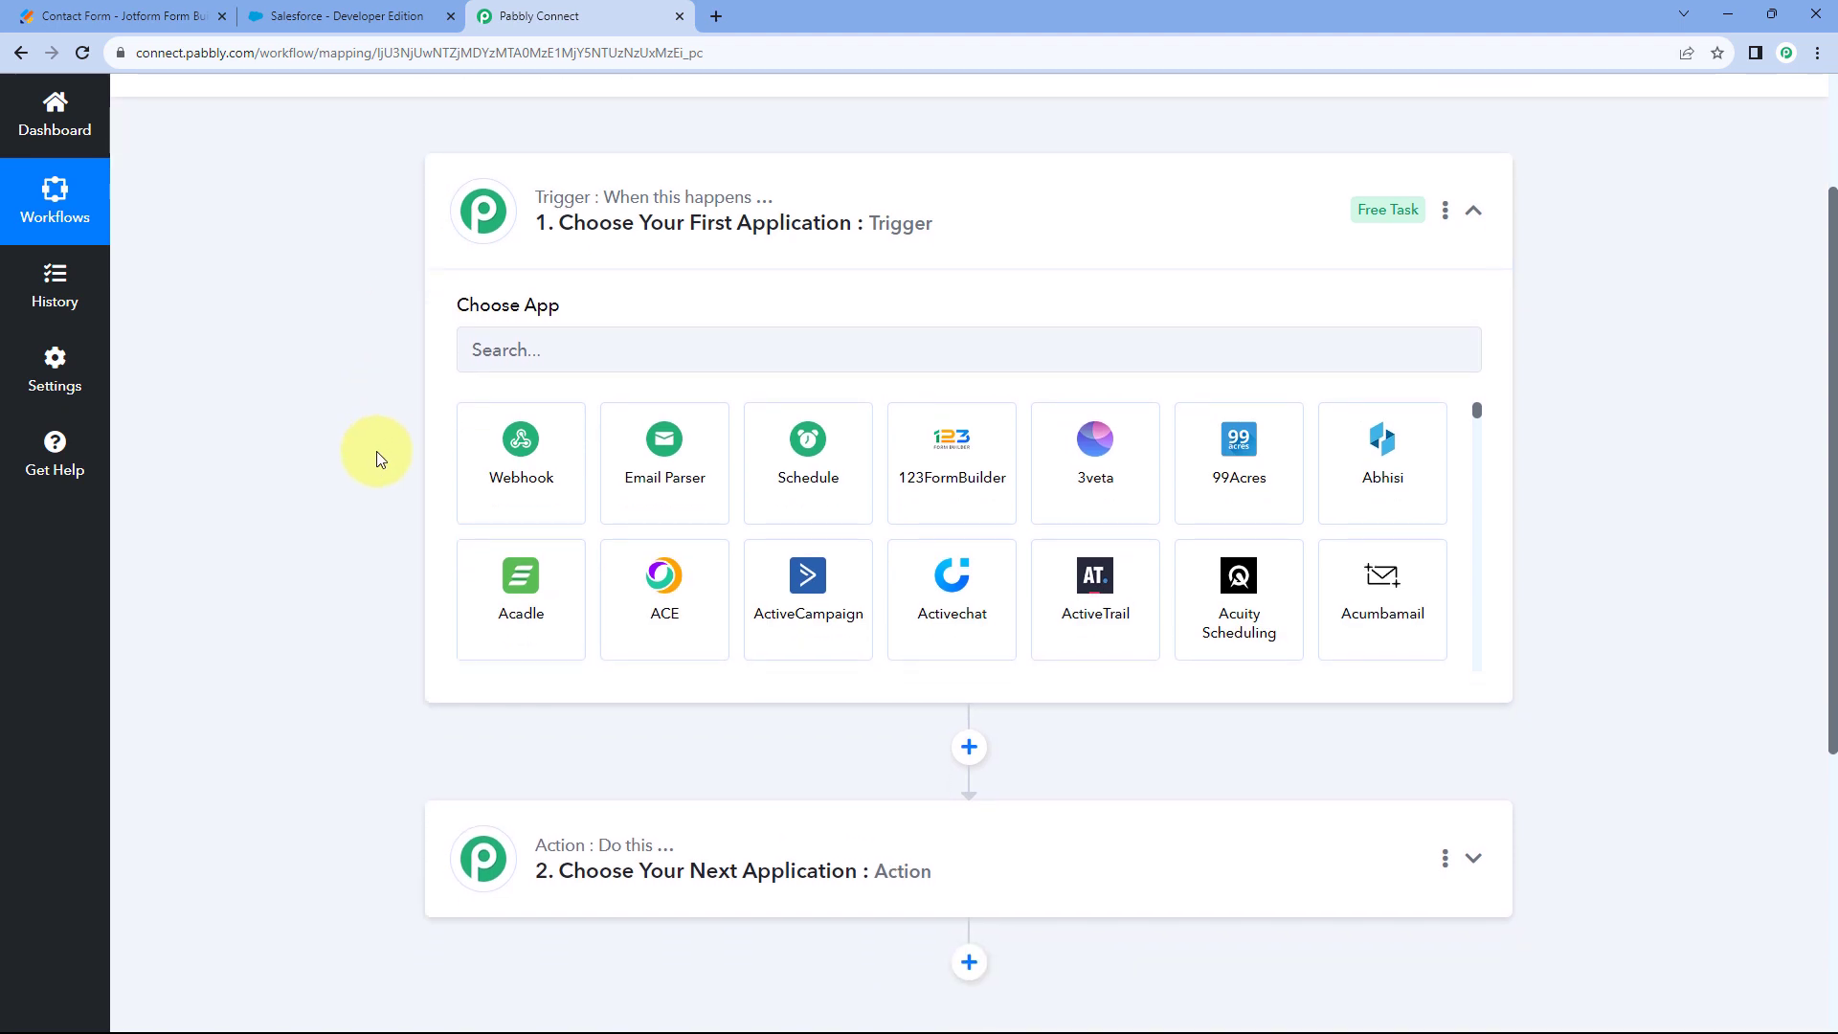
{"action": "left_click", "coordinate": [173, 12]}
{"action": "scroll", "coordinate": [408, 408], "scroll_direction": "down", "scroll_amount": 2}
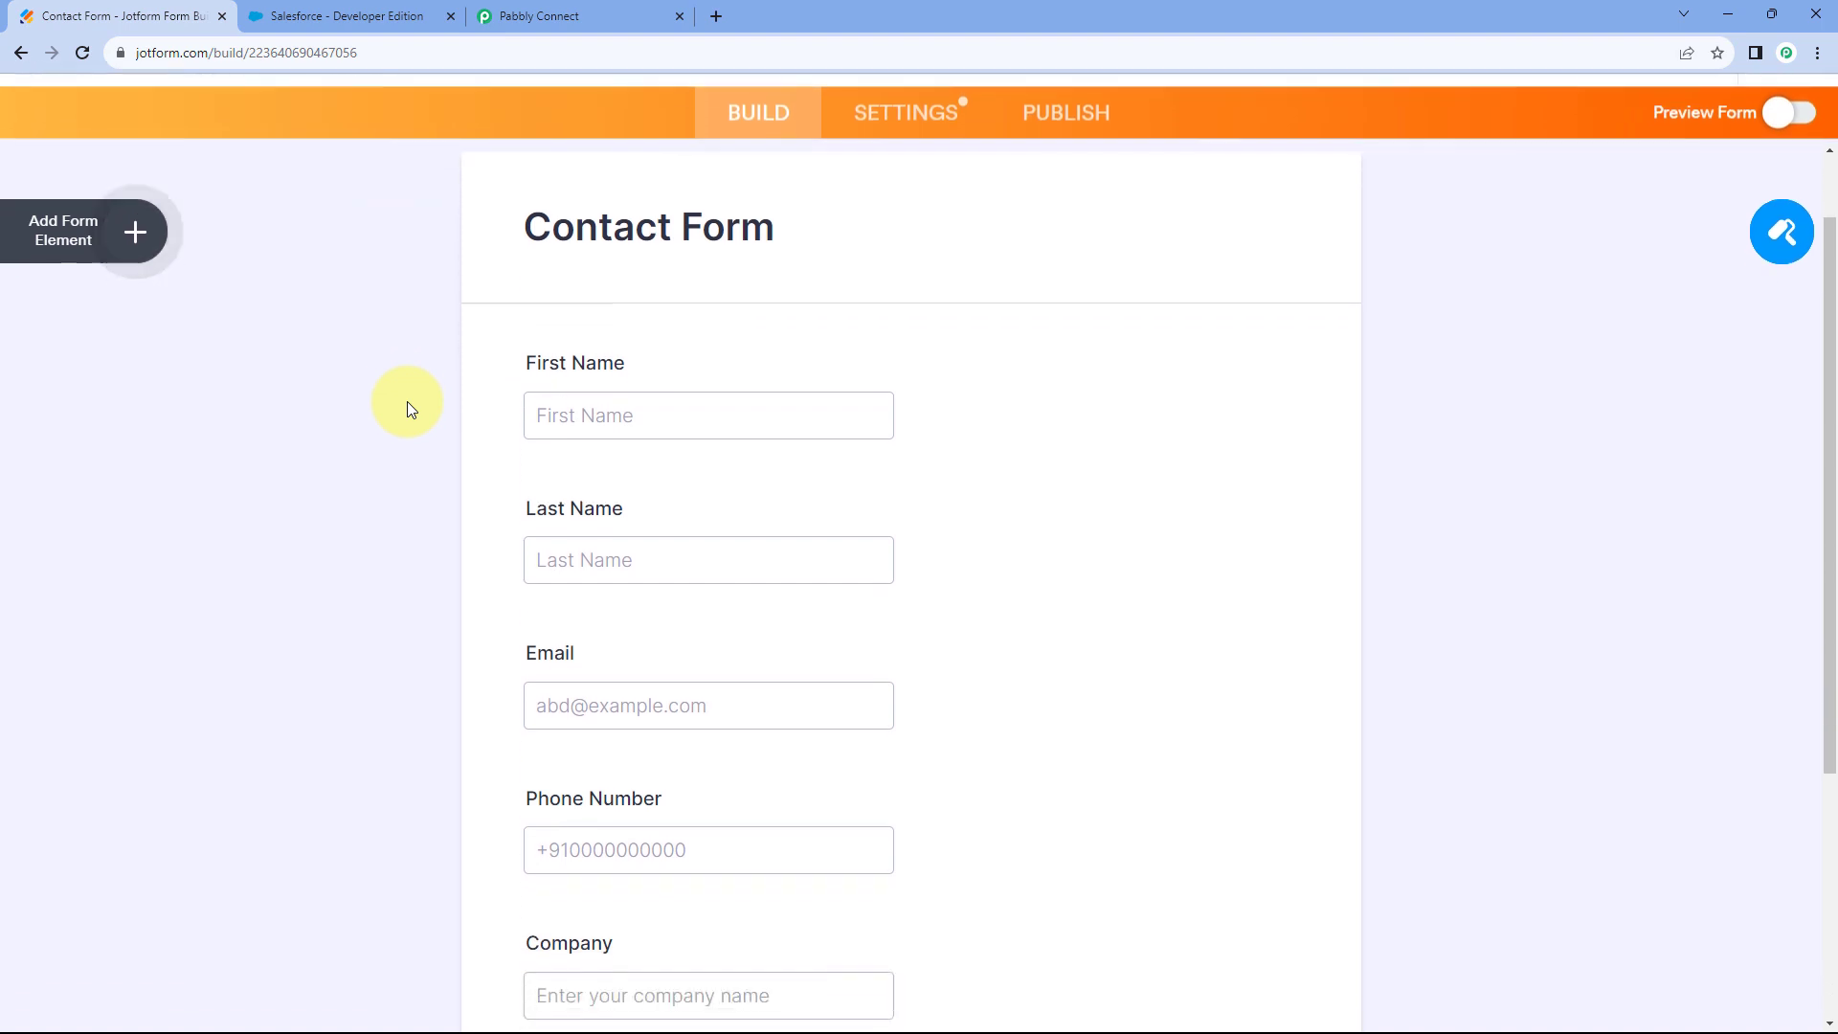
{"action": "left_click", "coordinate": [522, 16]}
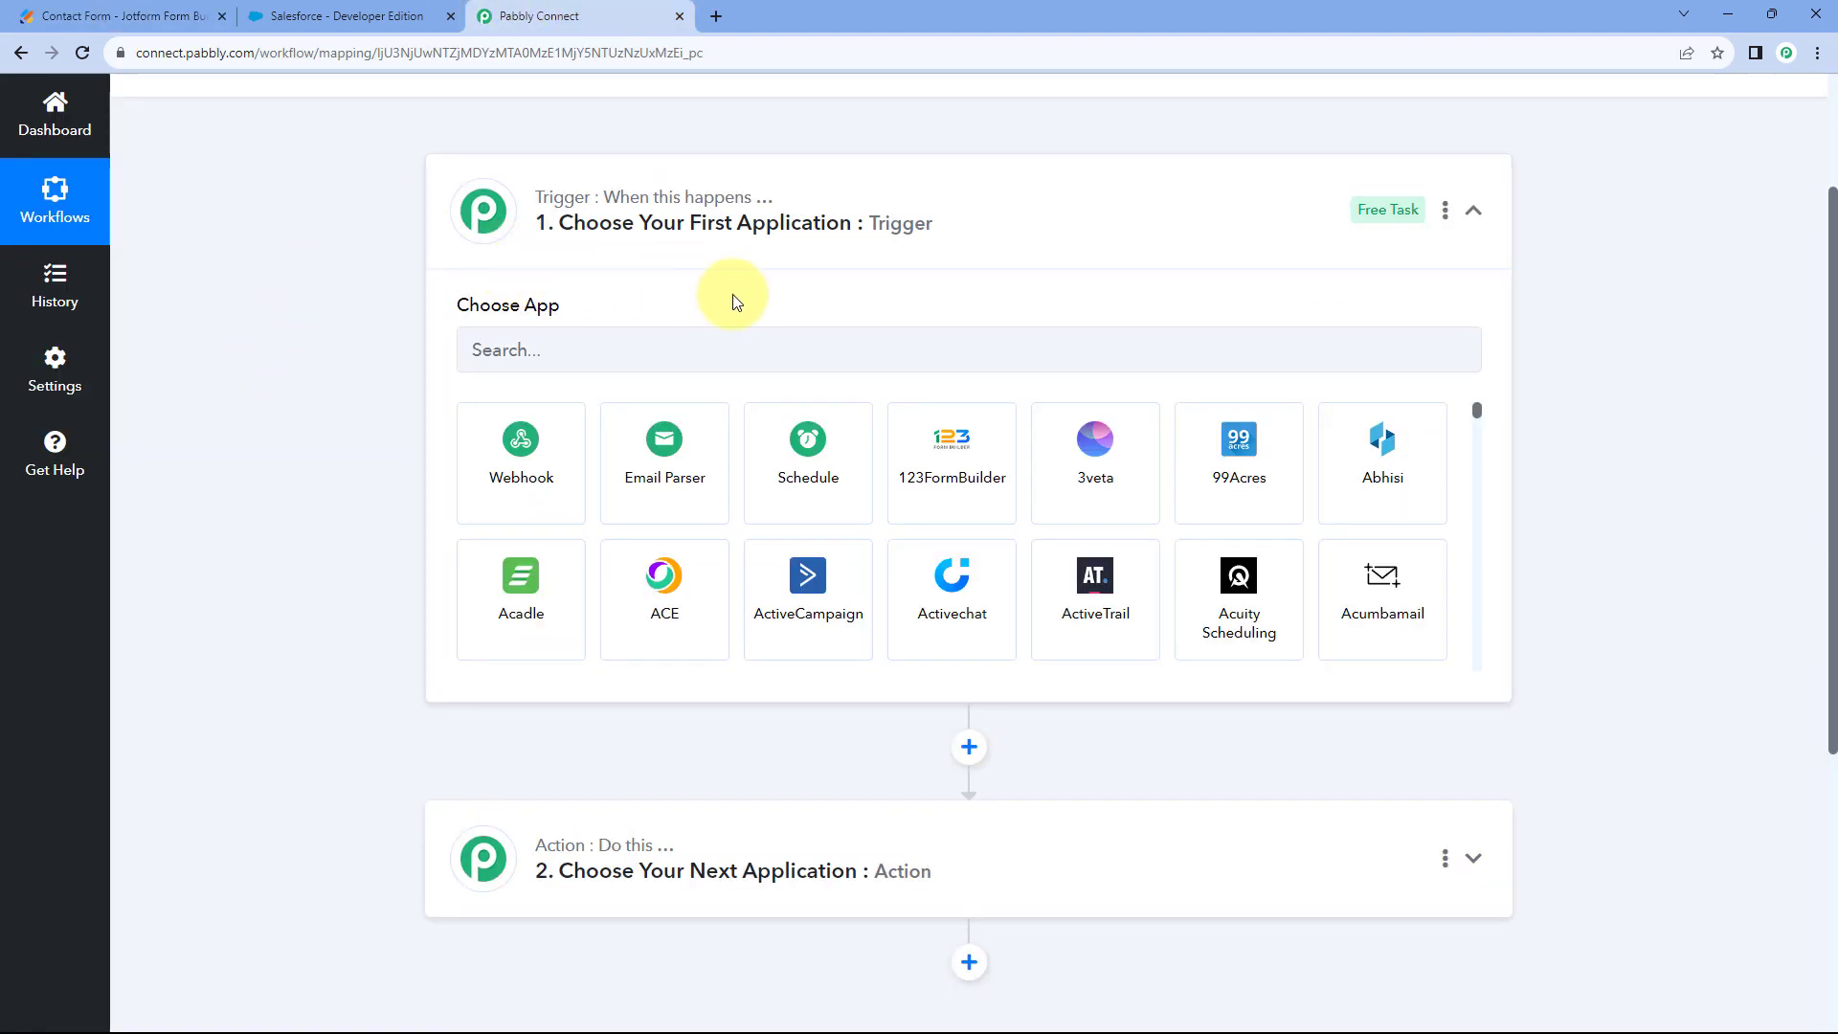
{"action": "left_click", "coordinate": [86, 17]}
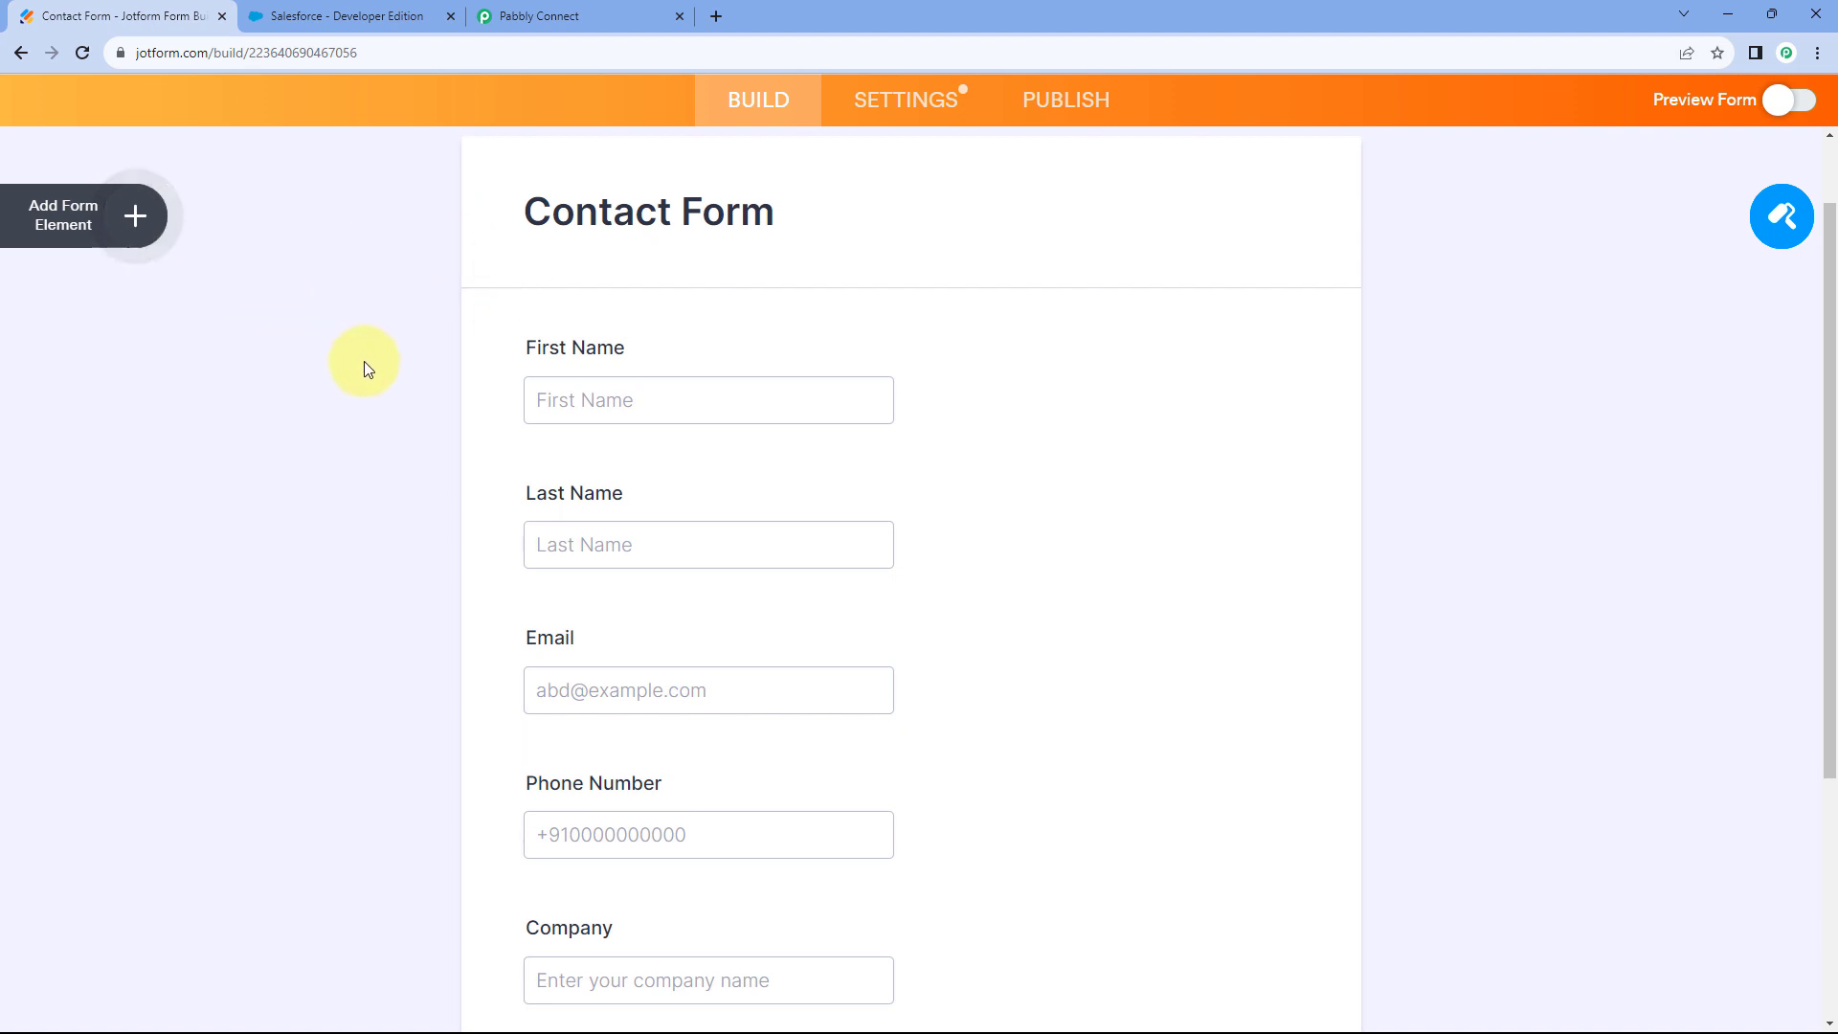
{"action": "left_click", "coordinate": [541, 16]}
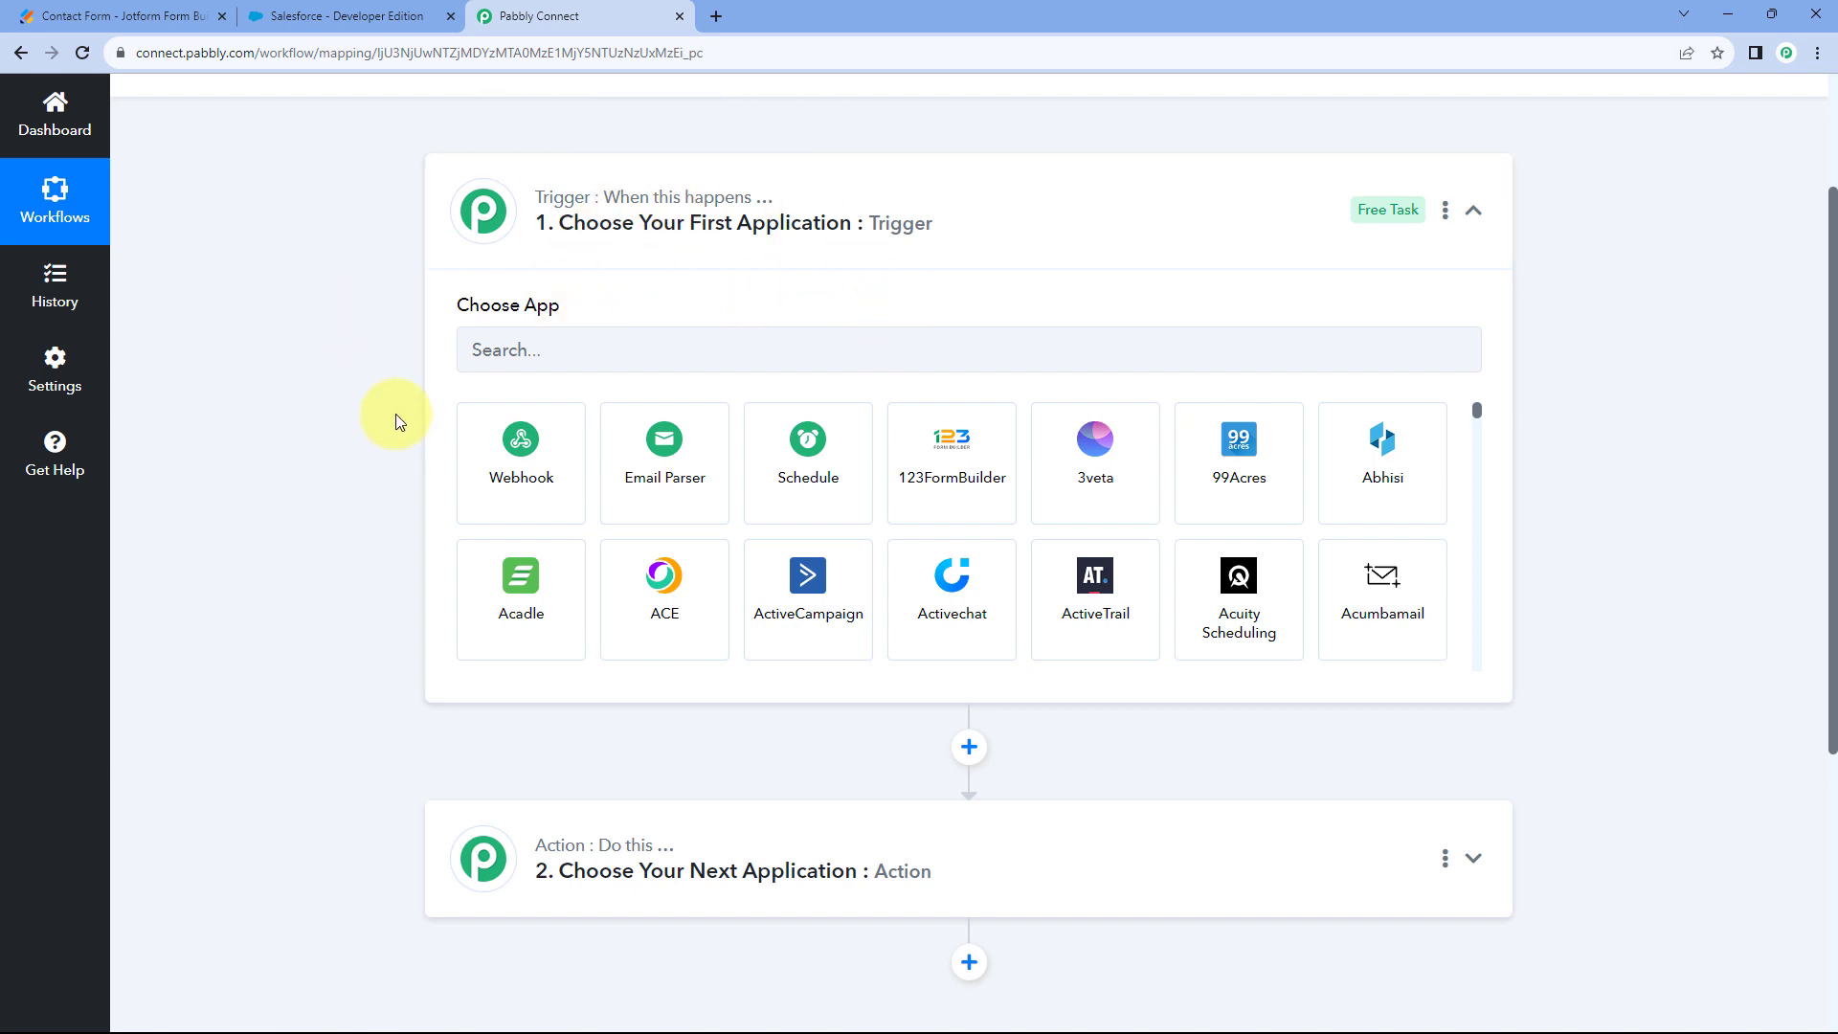
{"action": "scroll", "coordinate": [399, 422], "scroll_direction": "down", "scroll_amount": 1}
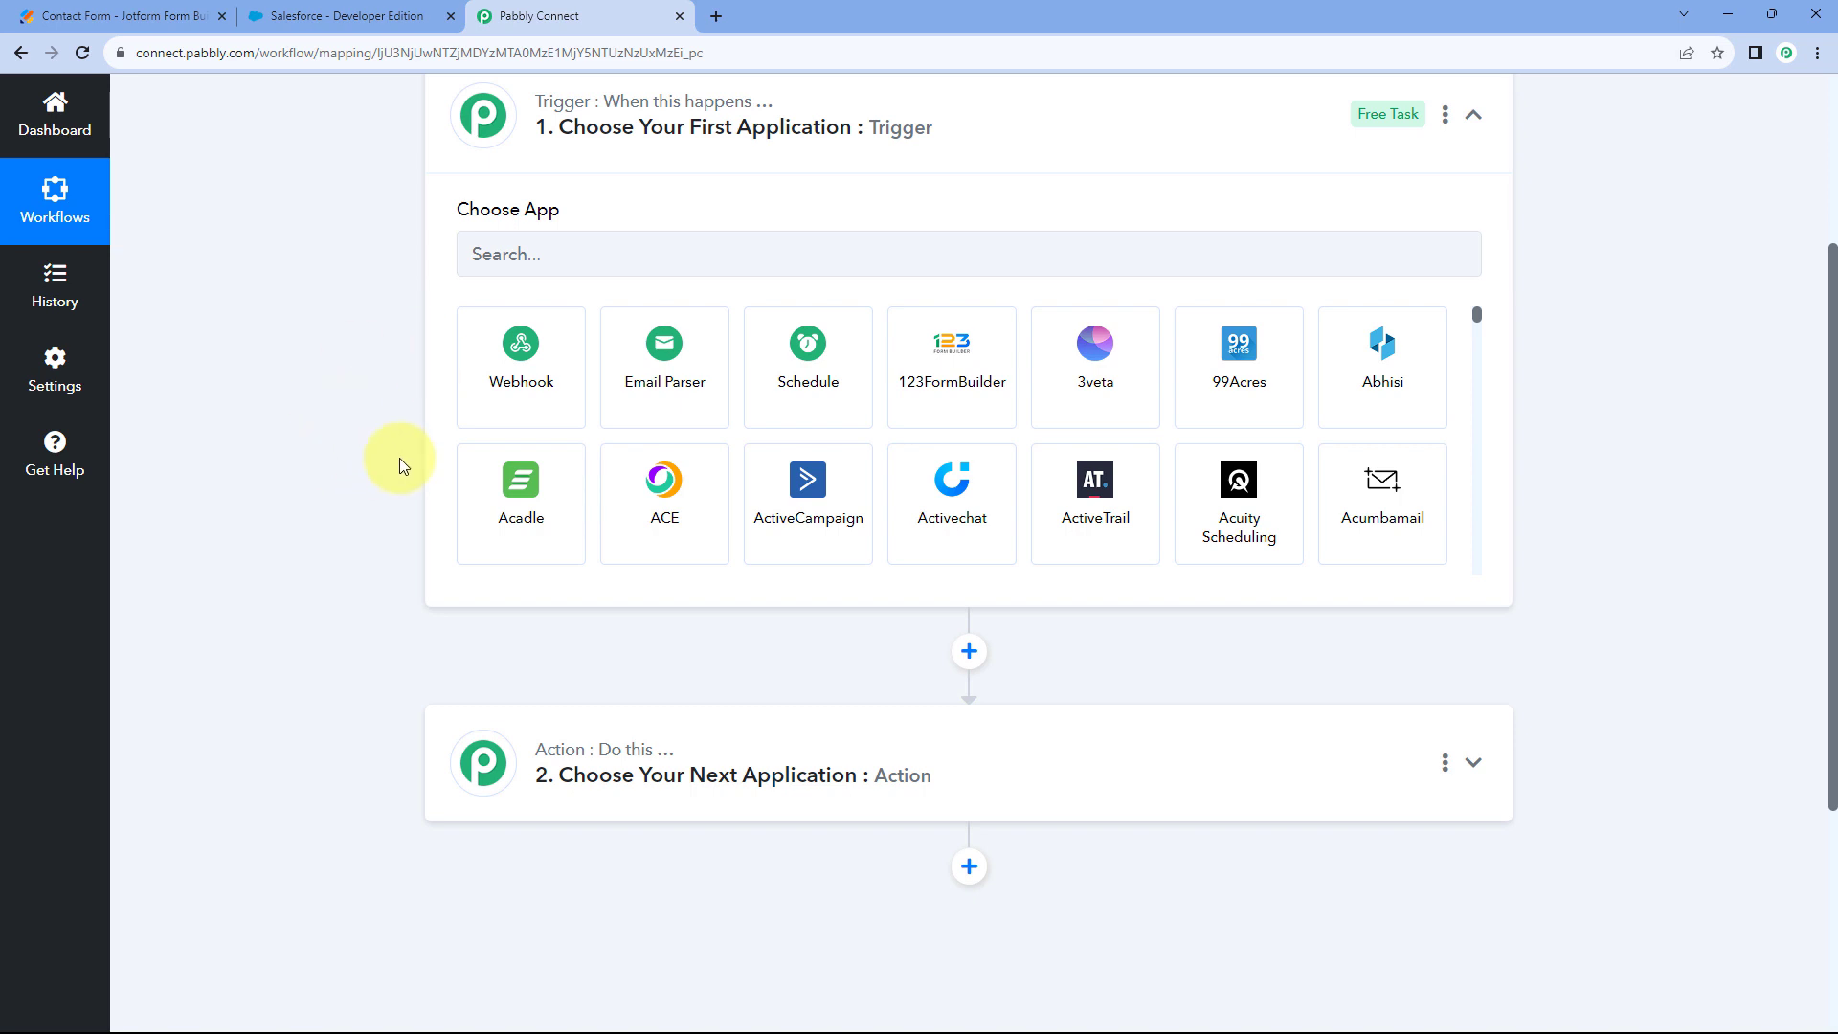
{"action": "scroll", "coordinate": [396, 458], "scroll_direction": "down", "scroll_amount": 2}
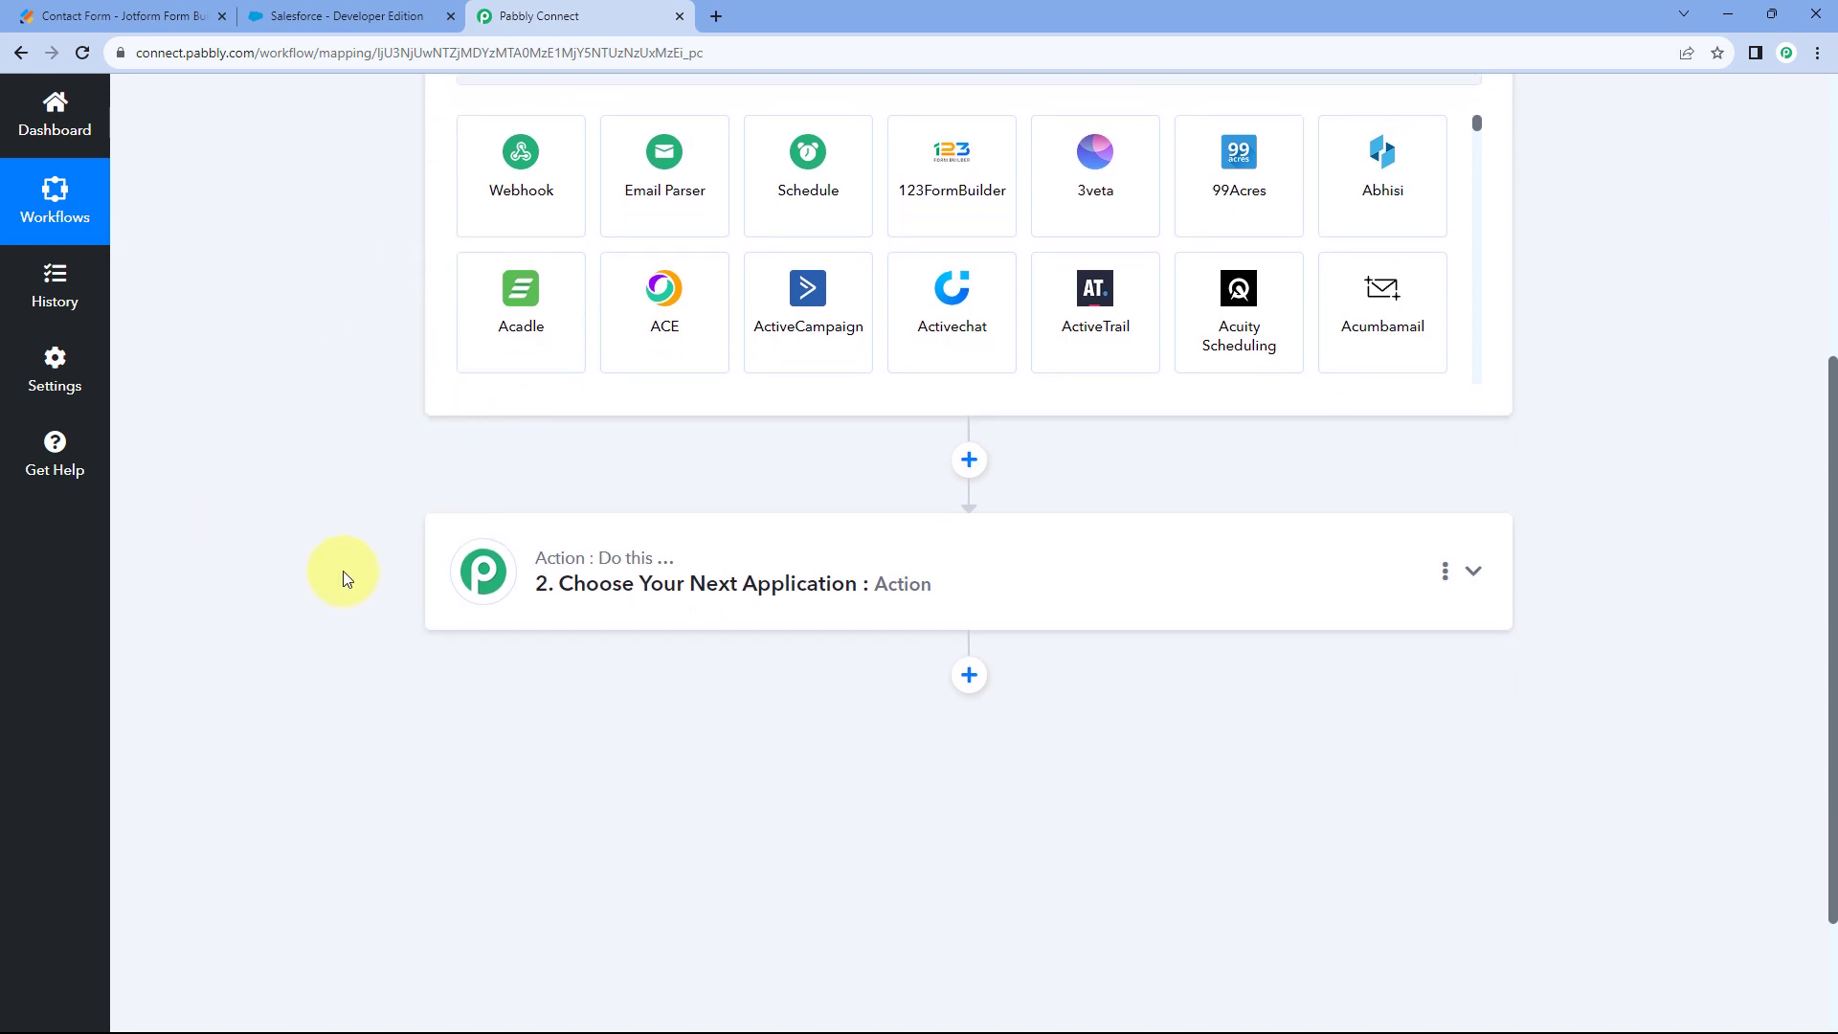
{"action": "left_click", "coordinate": [144, 17]}
{"action": "scroll", "coordinate": [388, 354], "scroll_direction": "down", "scroll_amount": 1}
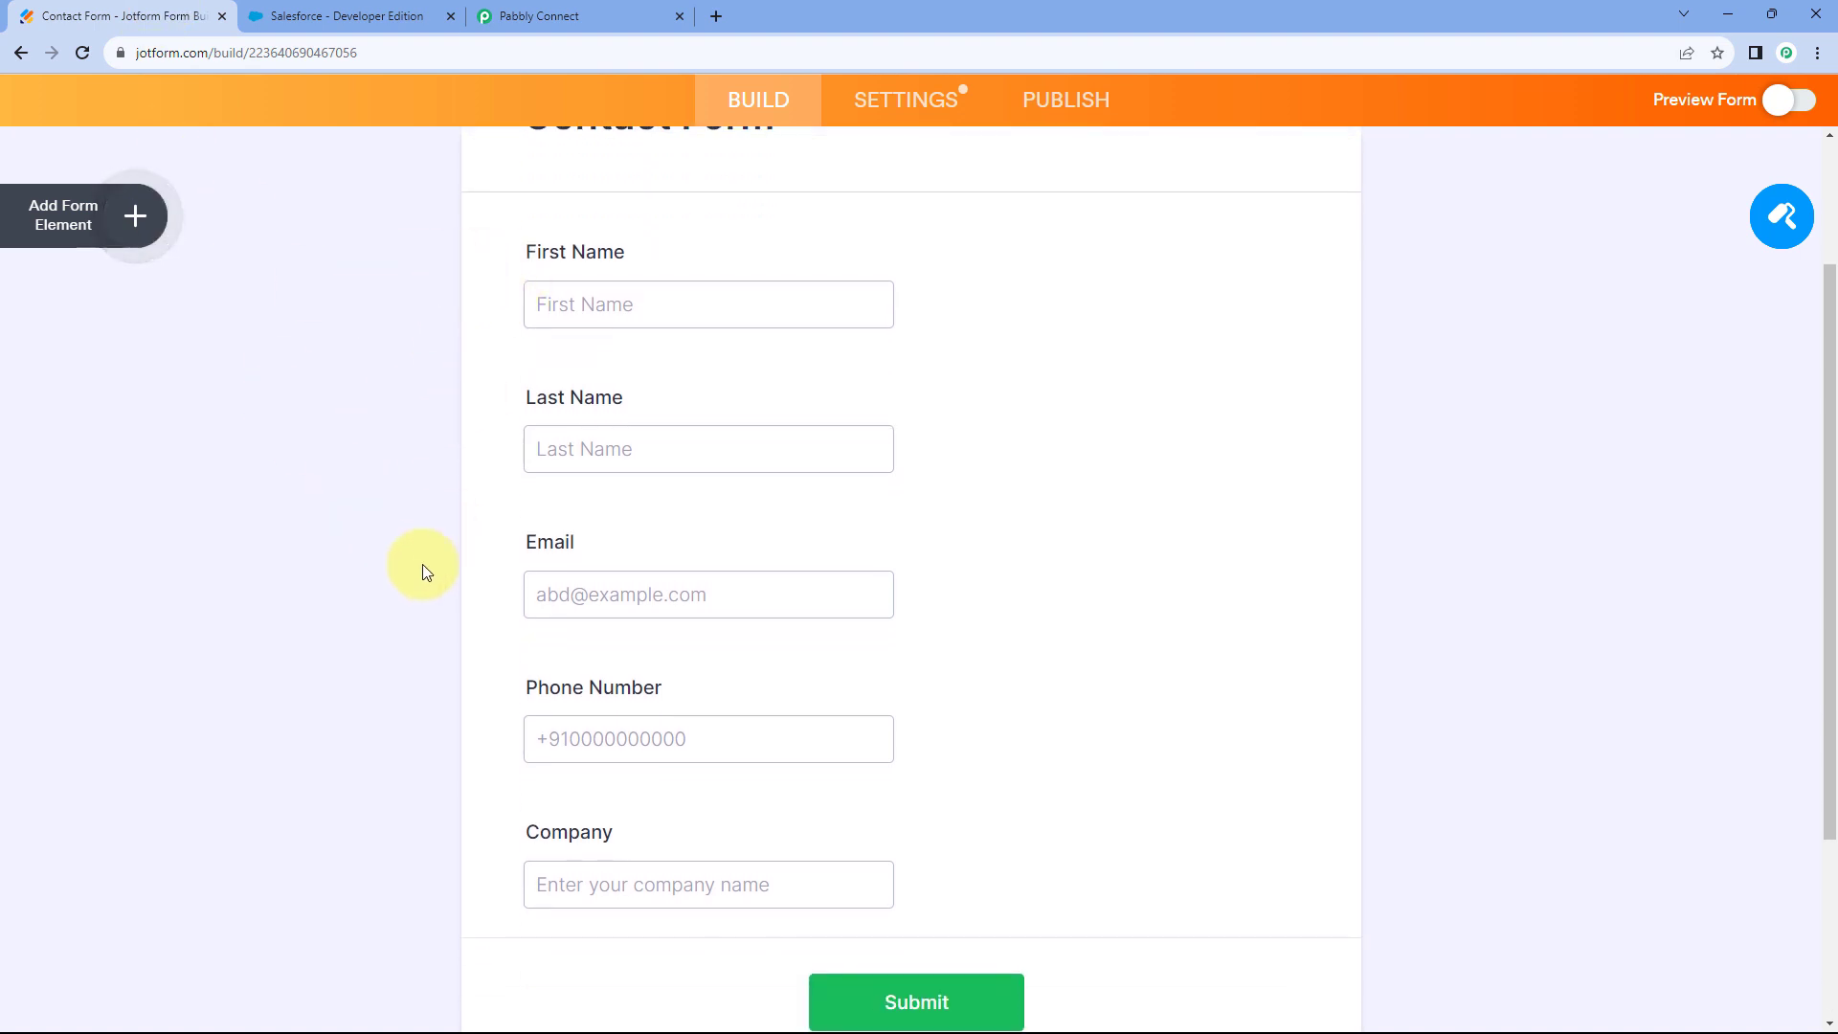
{"action": "left_click", "coordinate": [345, 17]}
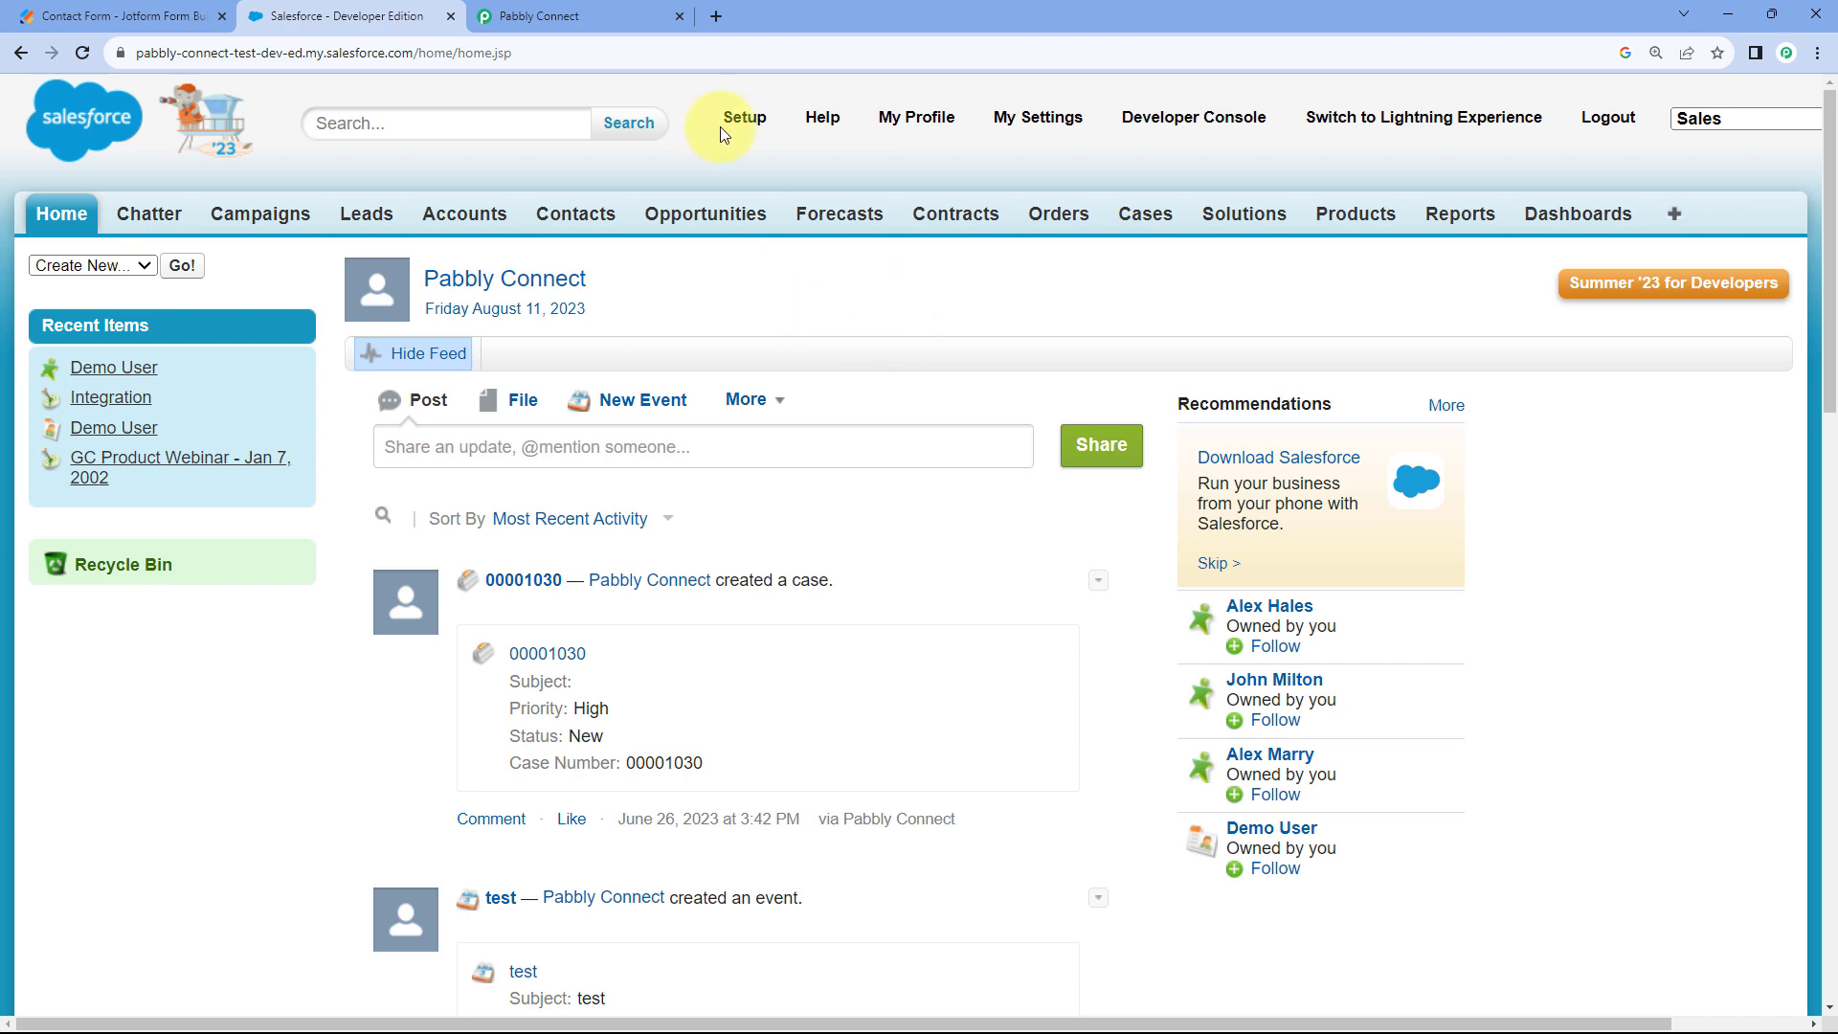
{"action": "left_click", "coordinate": [633, 15]}
{"action": "scroll", "coordinate": [383, 421], "scroll_direction": "up", "scroll_amount": 5}
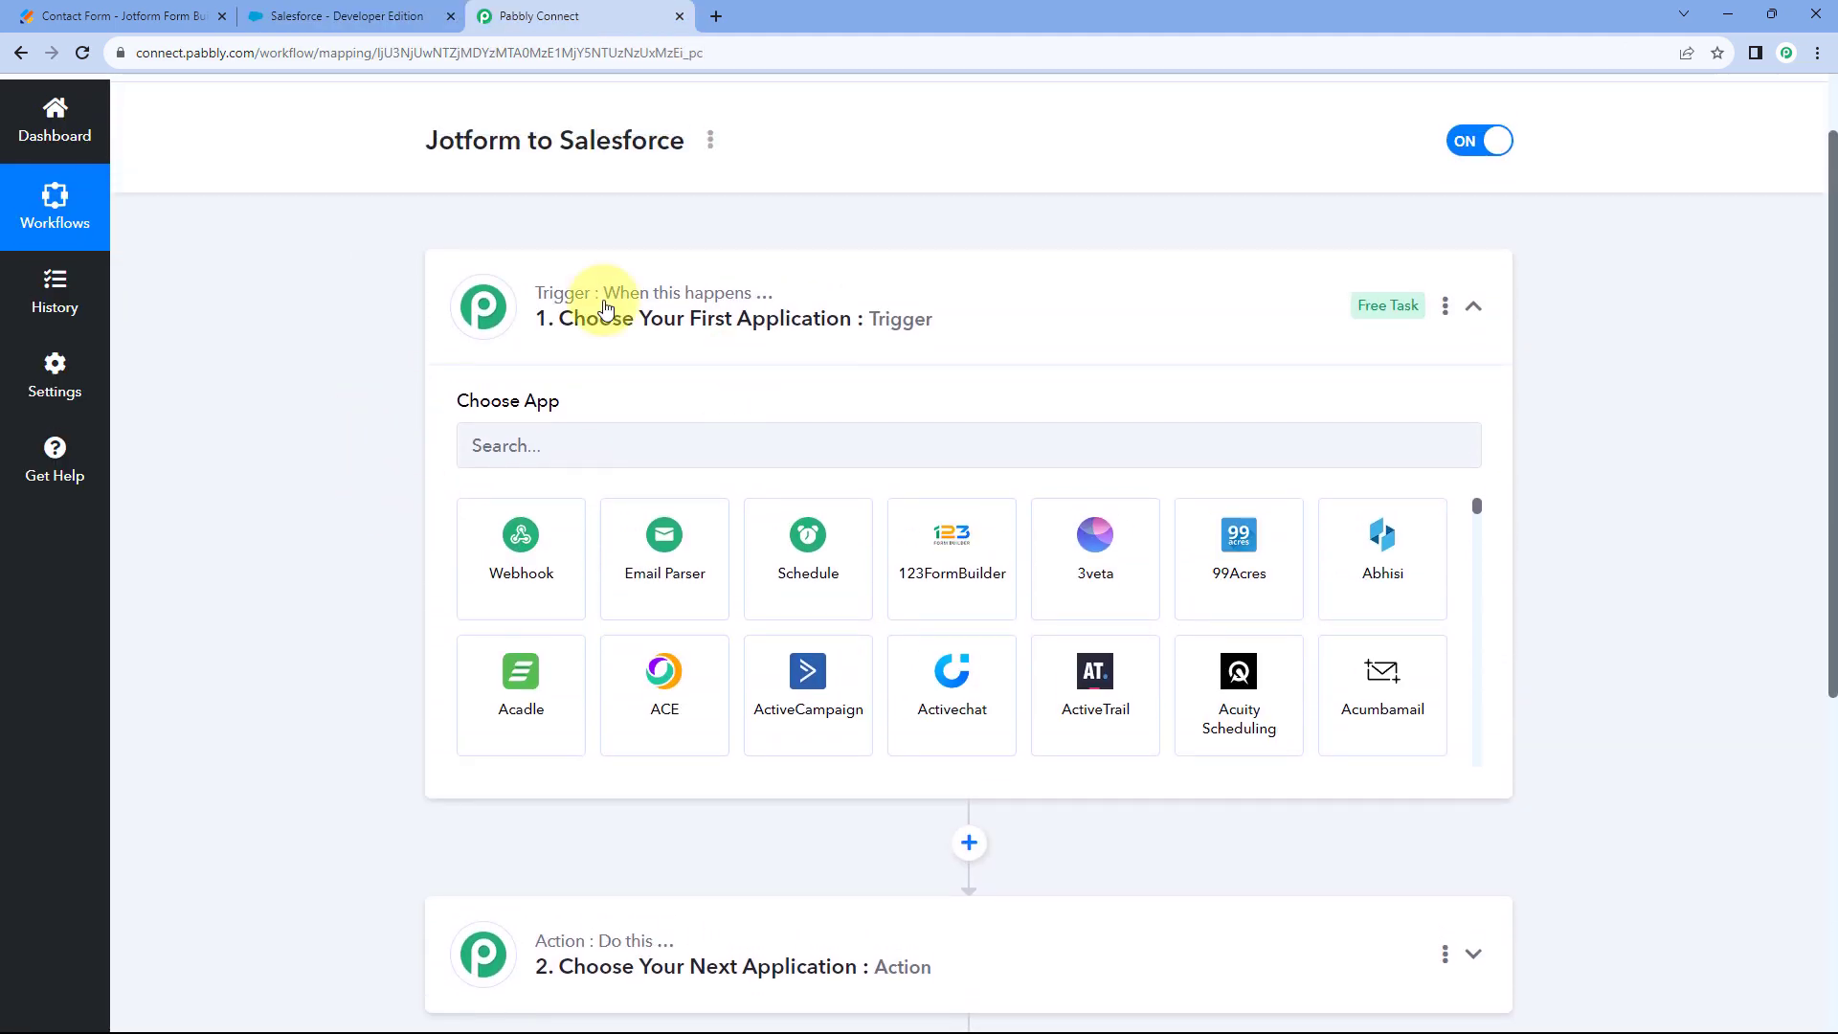
{"action": "scroll", "coordinate": [349, 350], "scroll_direction": "down", "scroll_amount": 1}
{"action": "left_click", "coordinate": [488, 349]}
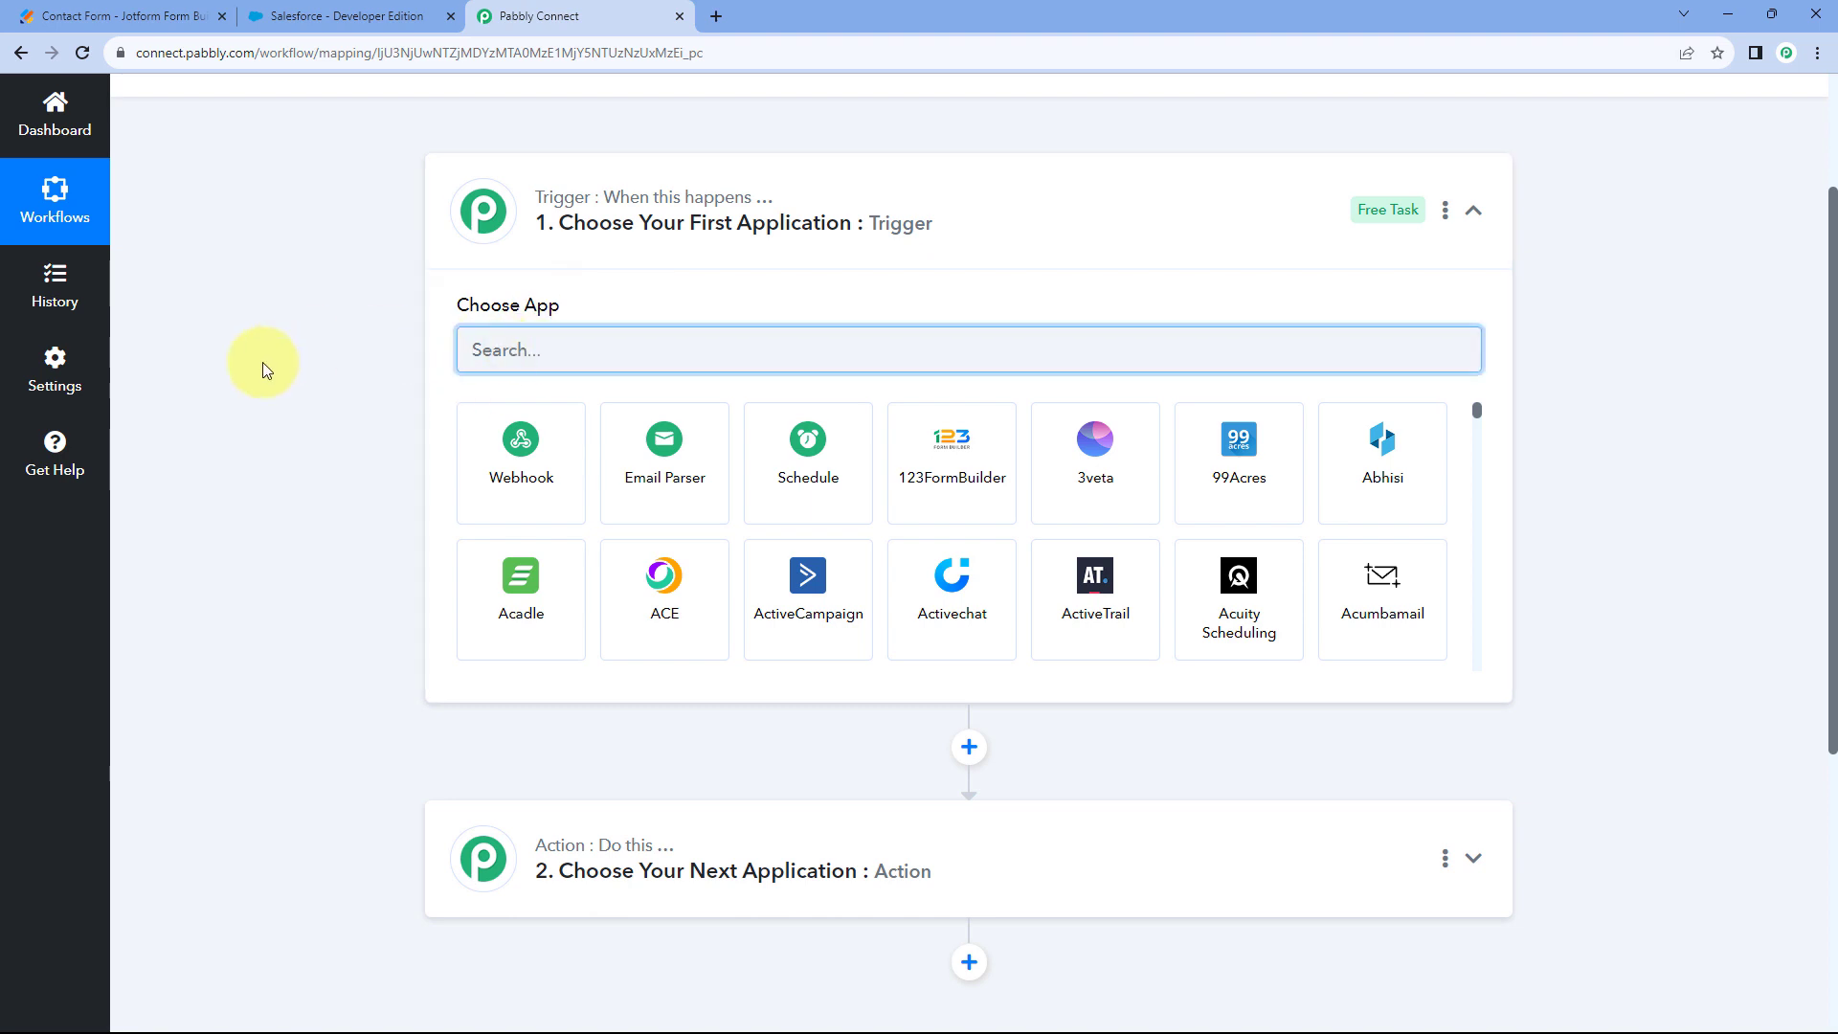
Set the trigger app to Jotform with the New Response trigger event.
{"action": "type", "text": "Jotform"}
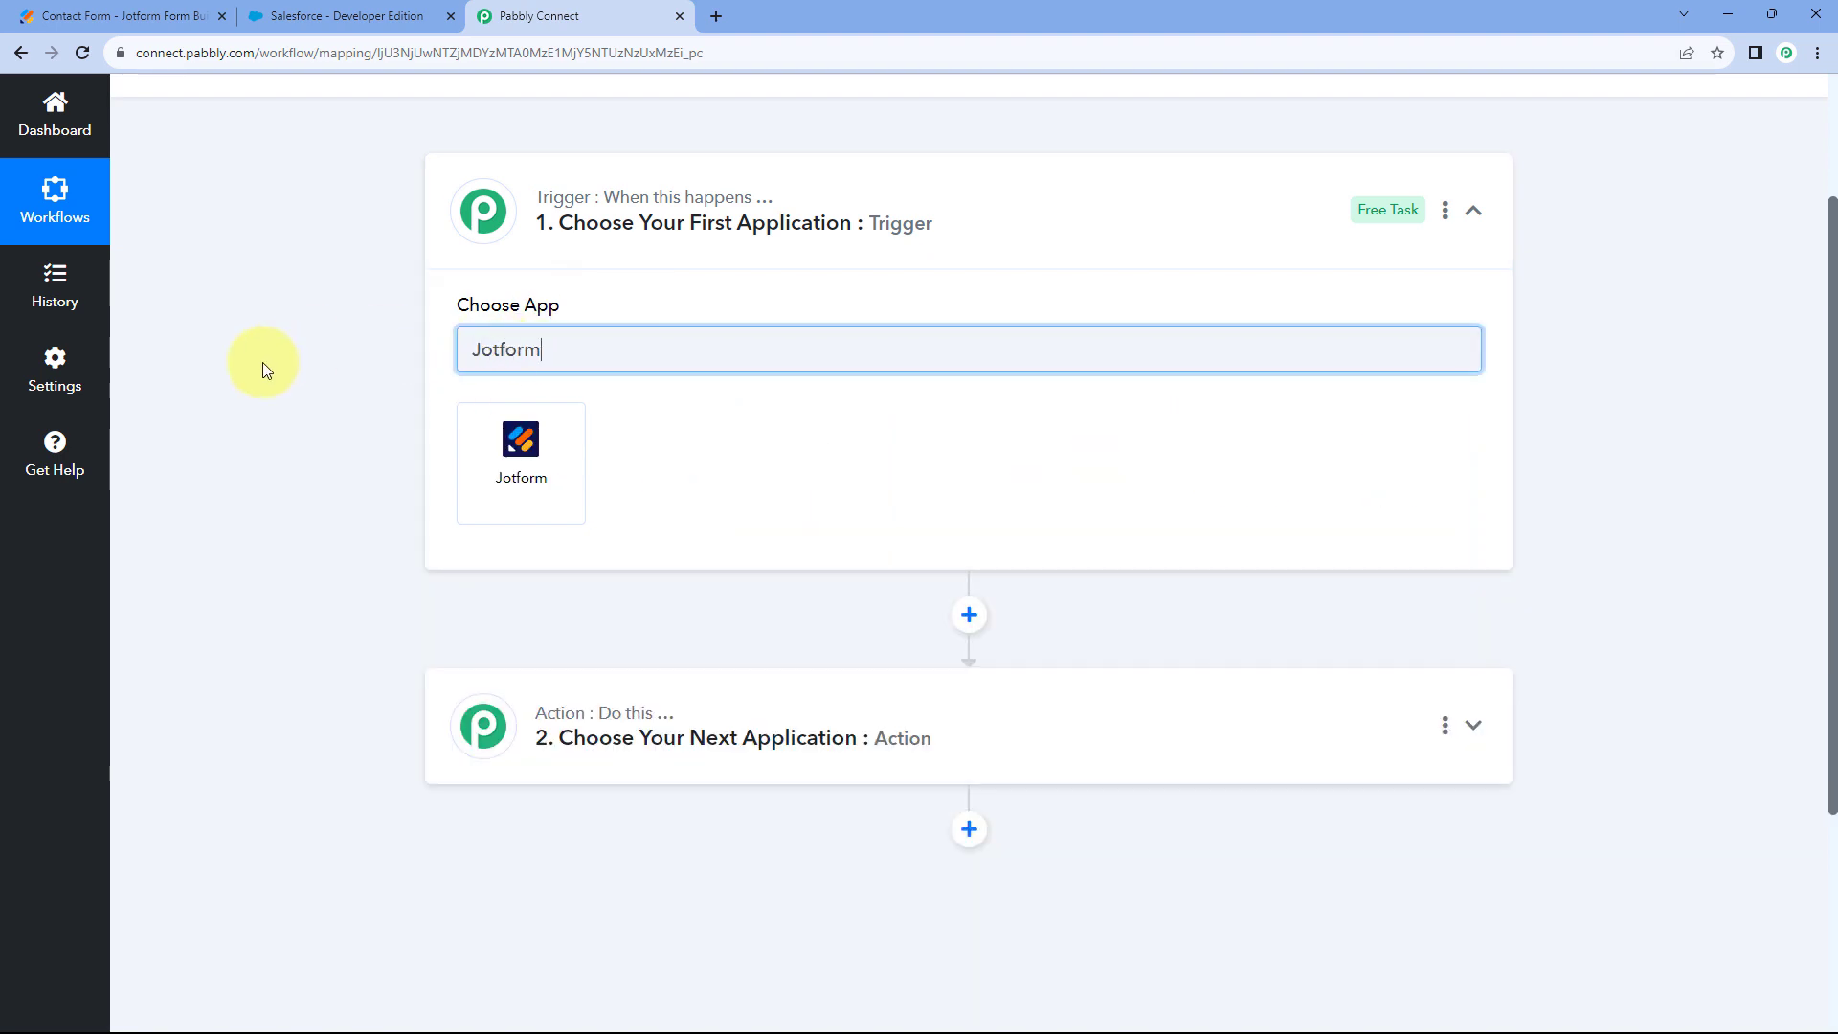
{"action": "left_click", "coordinate": [476, 464]}
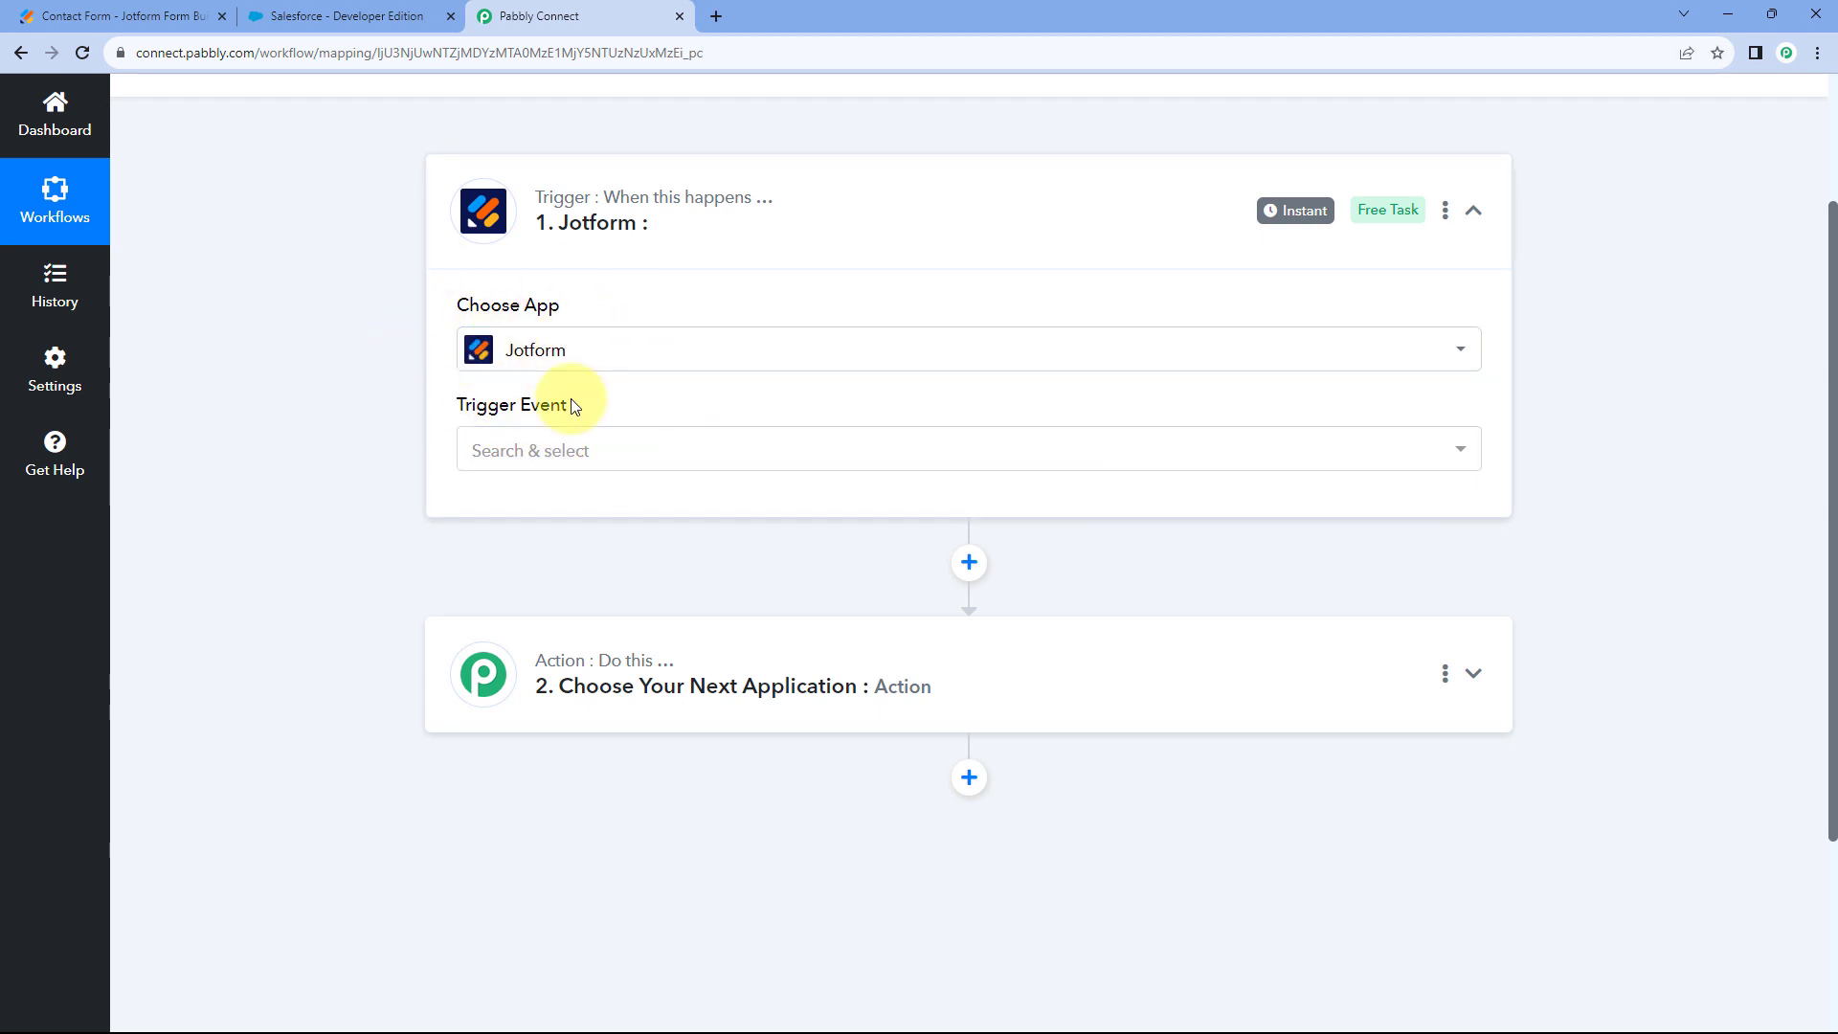
{"action": "left_click", "coordinate": [639, 439]}
{"action": "scroll", "coordinate": [670, 508], "scroll_direction": "down", "scroll_amount": 1}
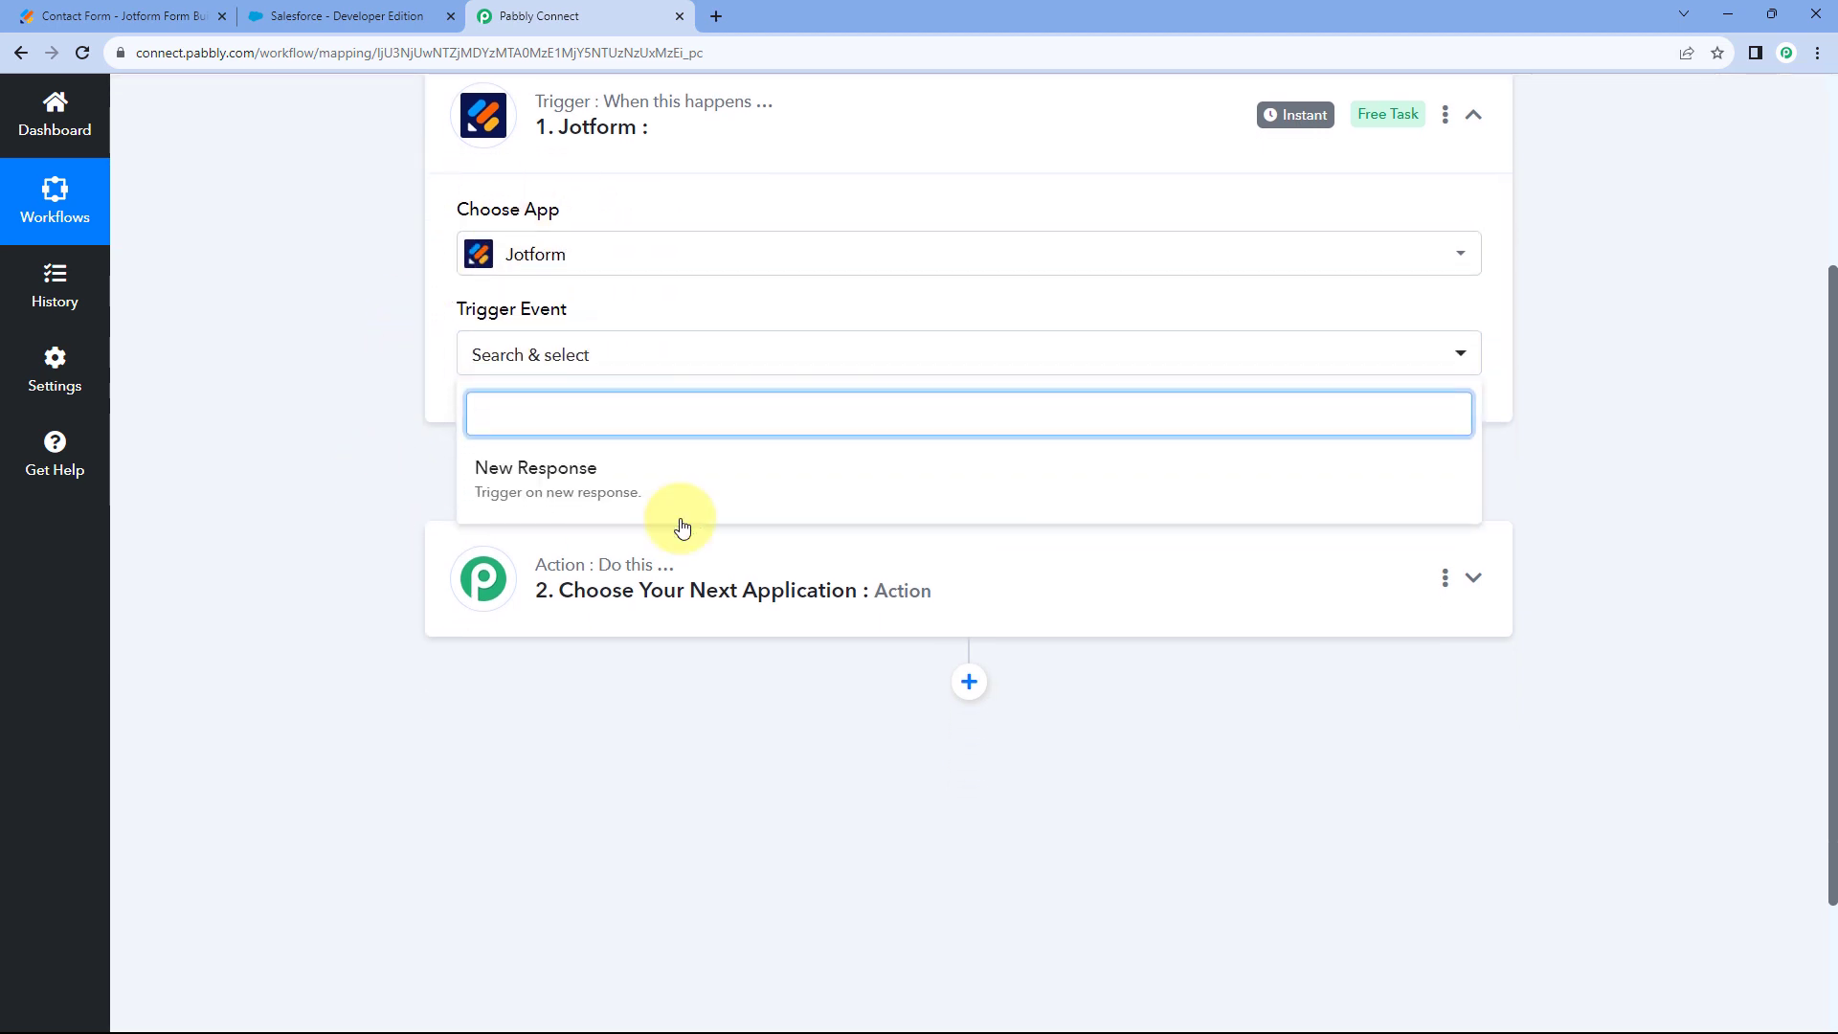
{"action": "left_click", "coordinate": [672, 484]}
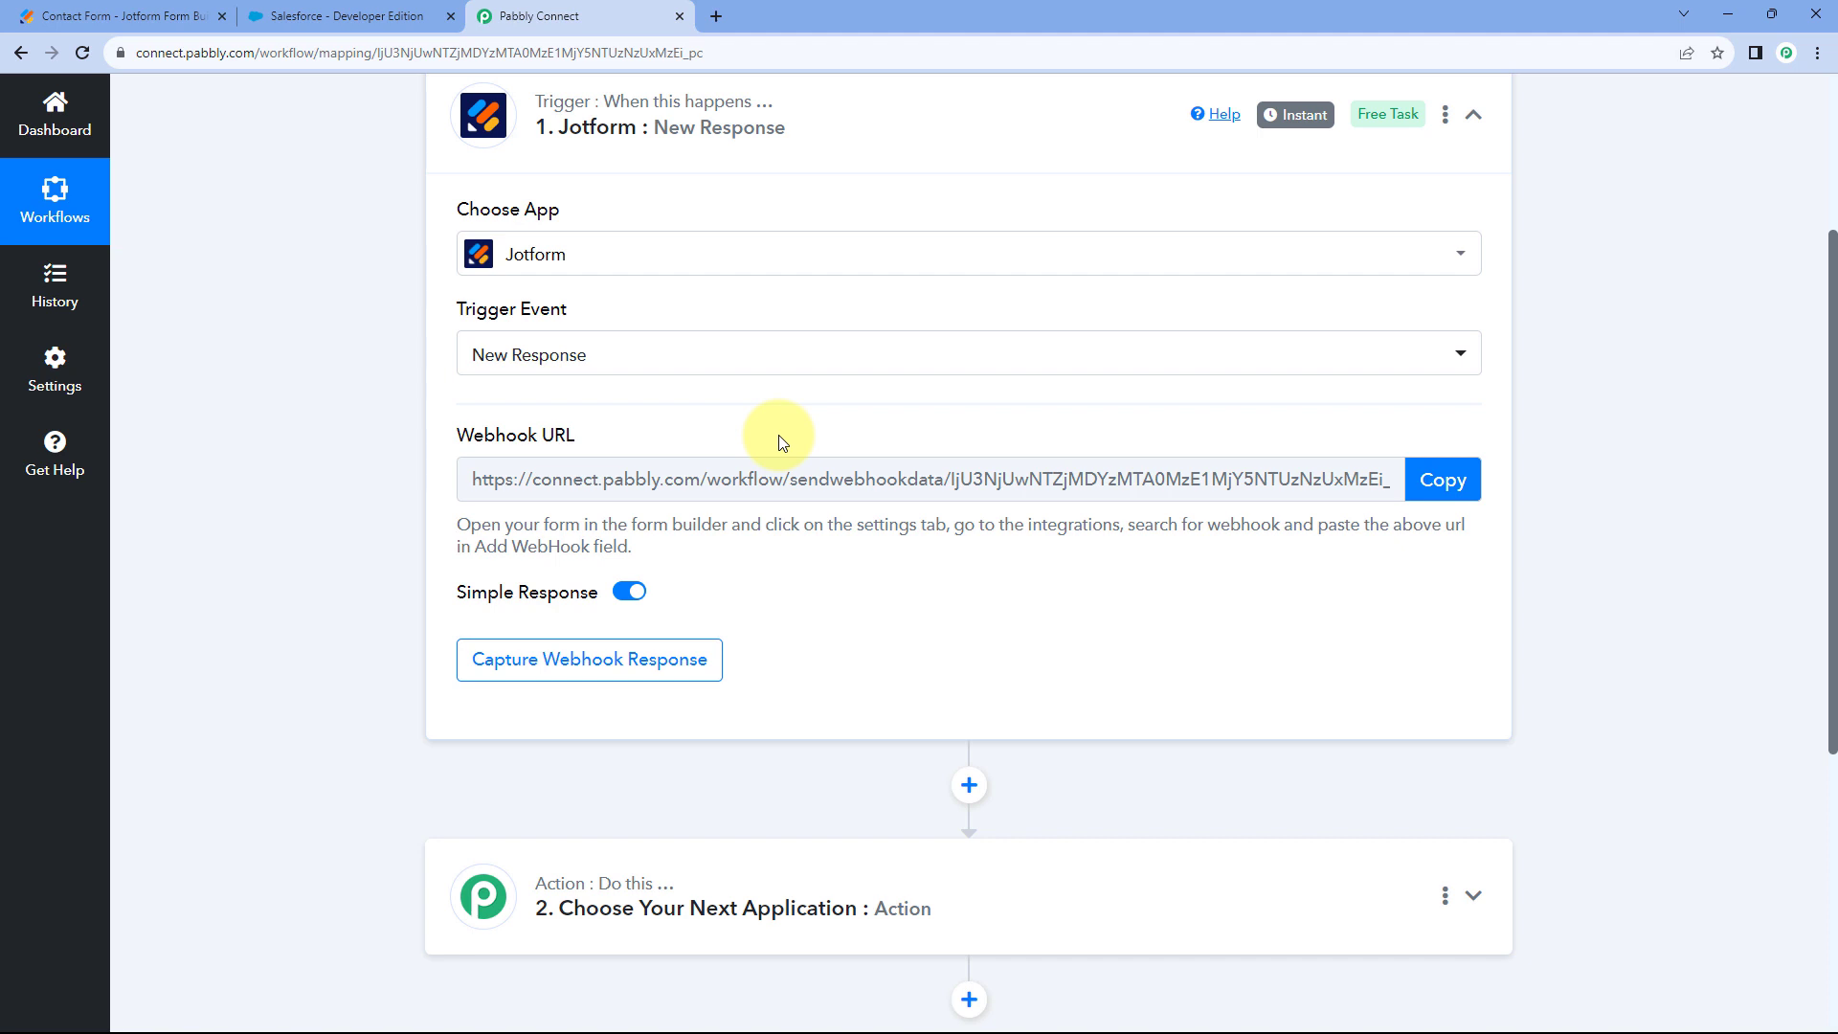
Copy the Jotform trigger's webhook URL from Pabbly Connect.
{"action": "left_click", "coordinate": [163, 15]}
{"action": "scroll", "coordinate": [456, 348], "scroll_direction": "up", "scroll_amount": 1}
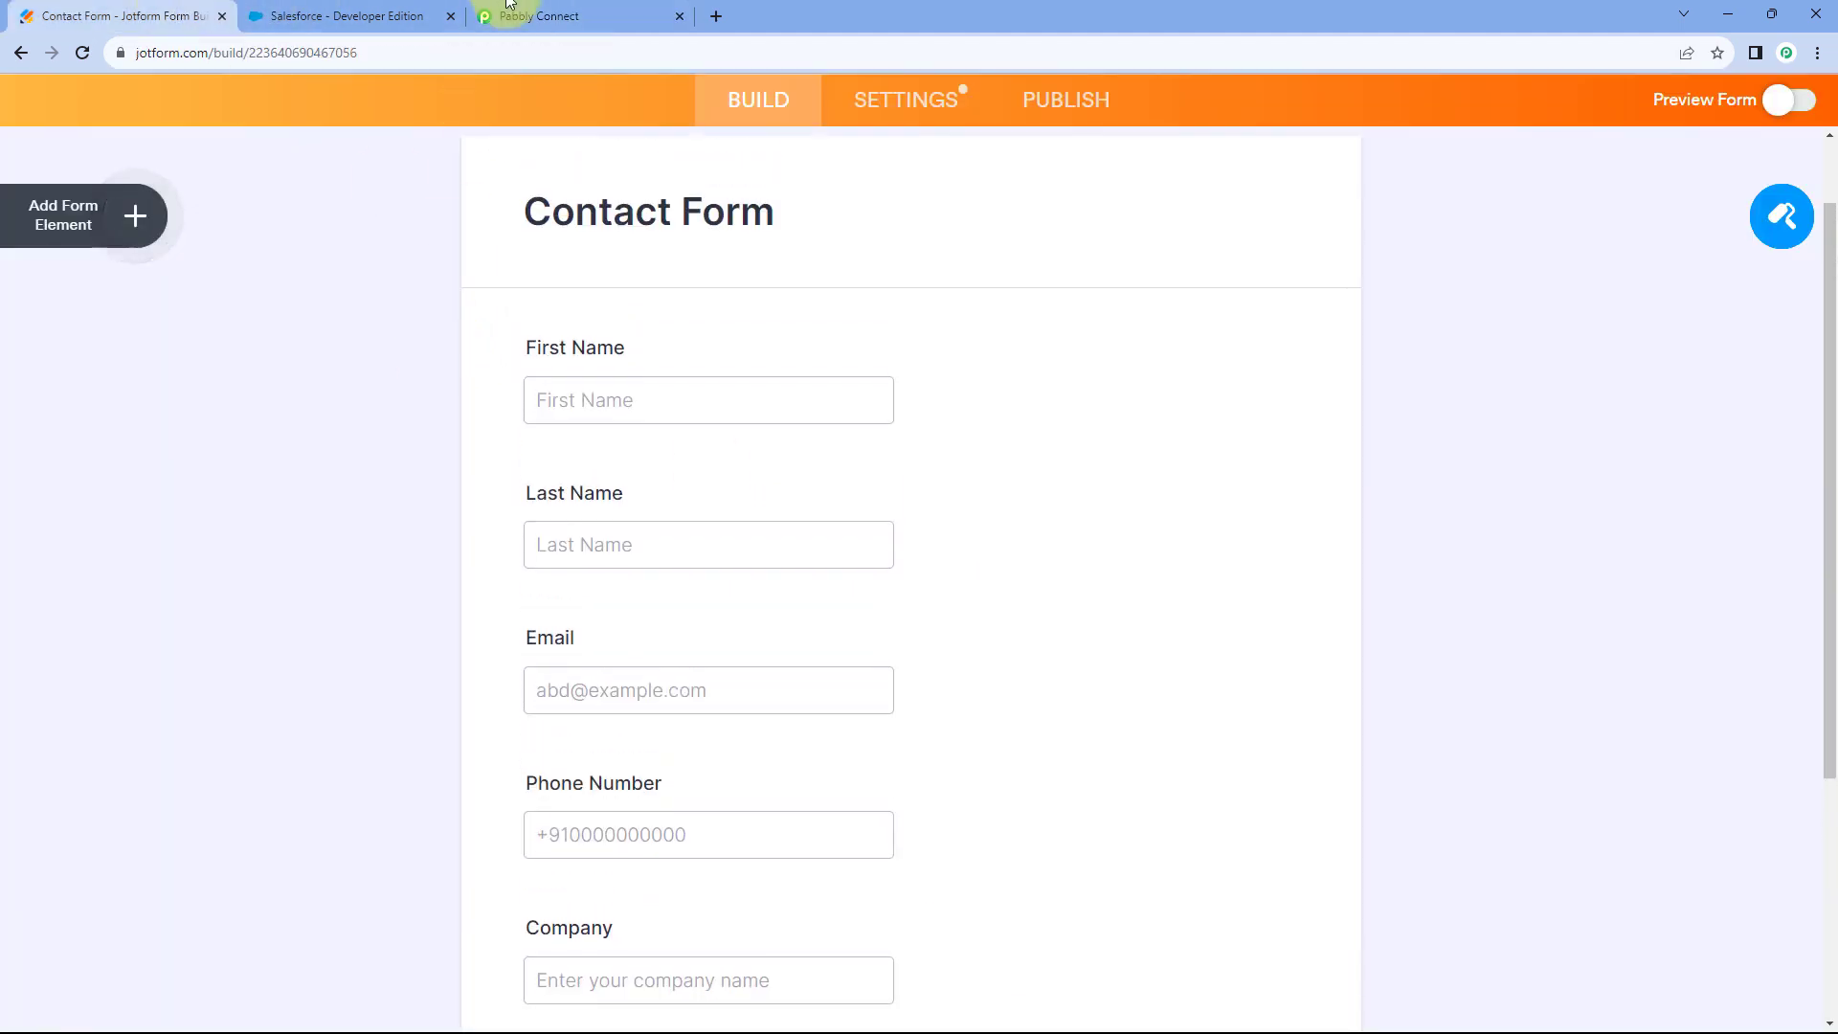
{"action": "left_click", "coordinate": [539, 15]}
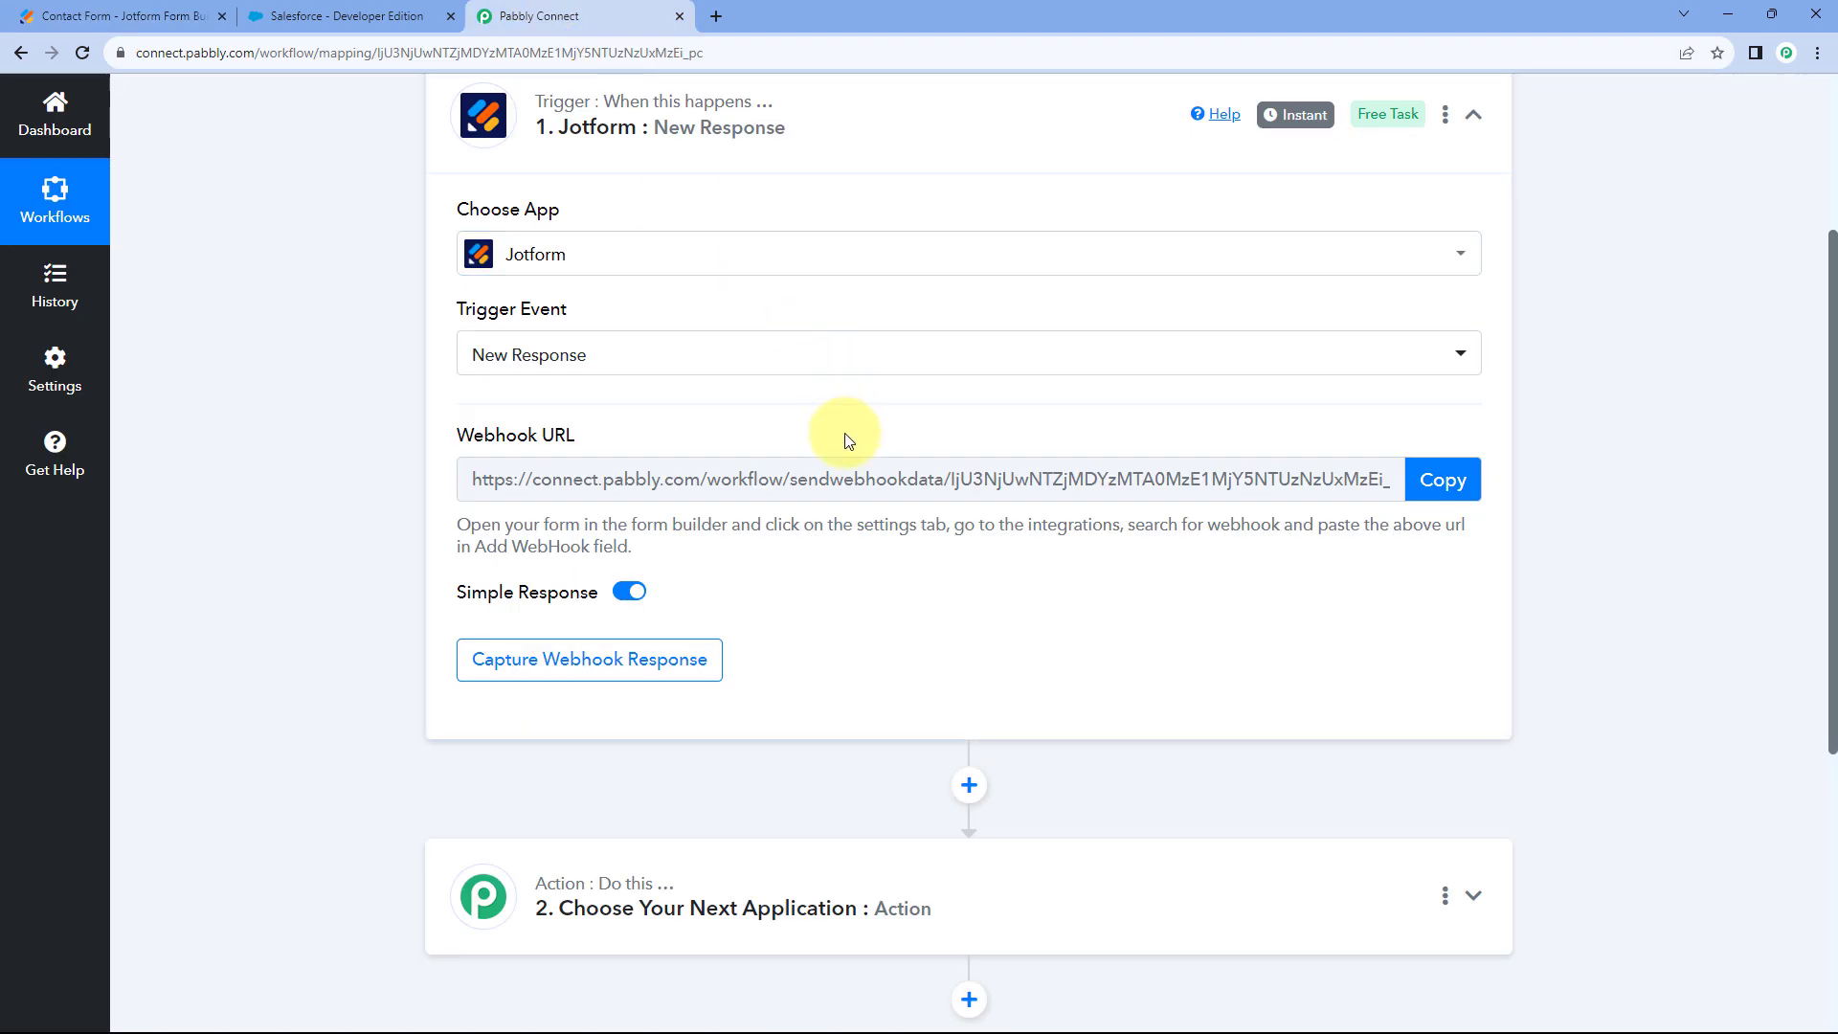
{"action": "left_click", "coordinate": [1441, 477]}
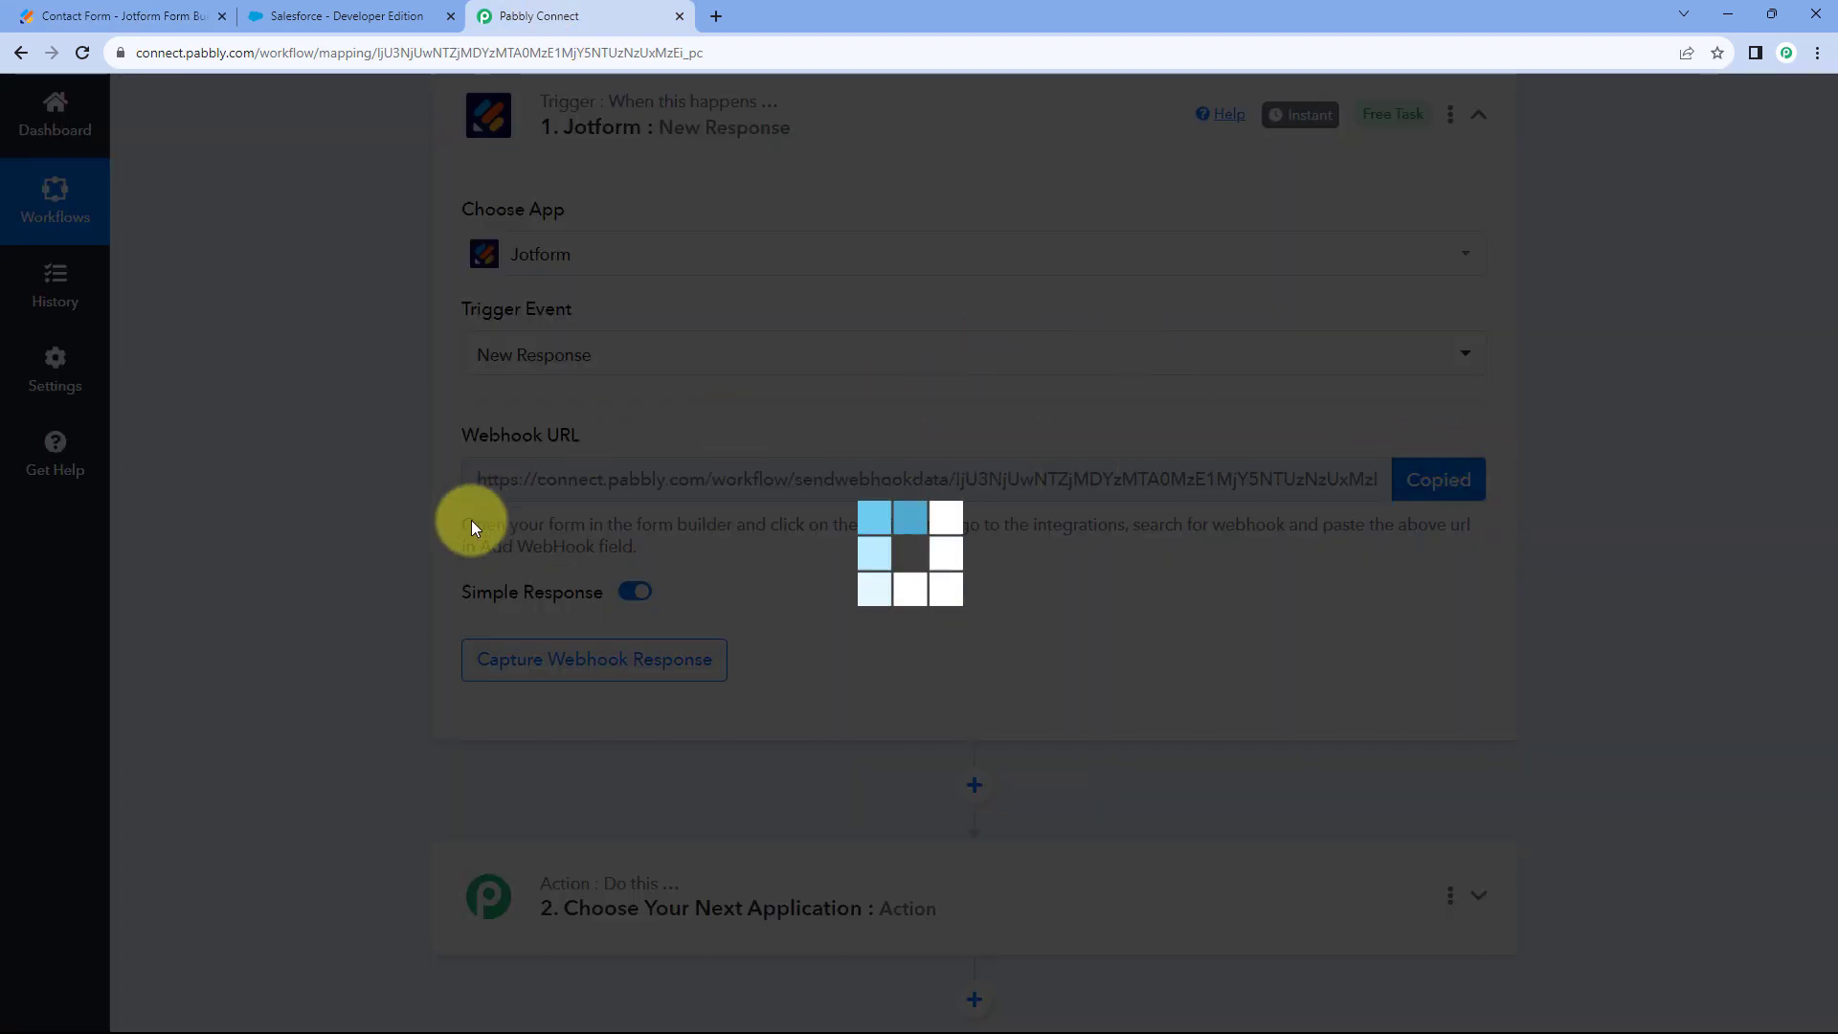
{"action": "left_click_drag", "start_coordinate": [452, 520], "coordinate": [660, 551]}
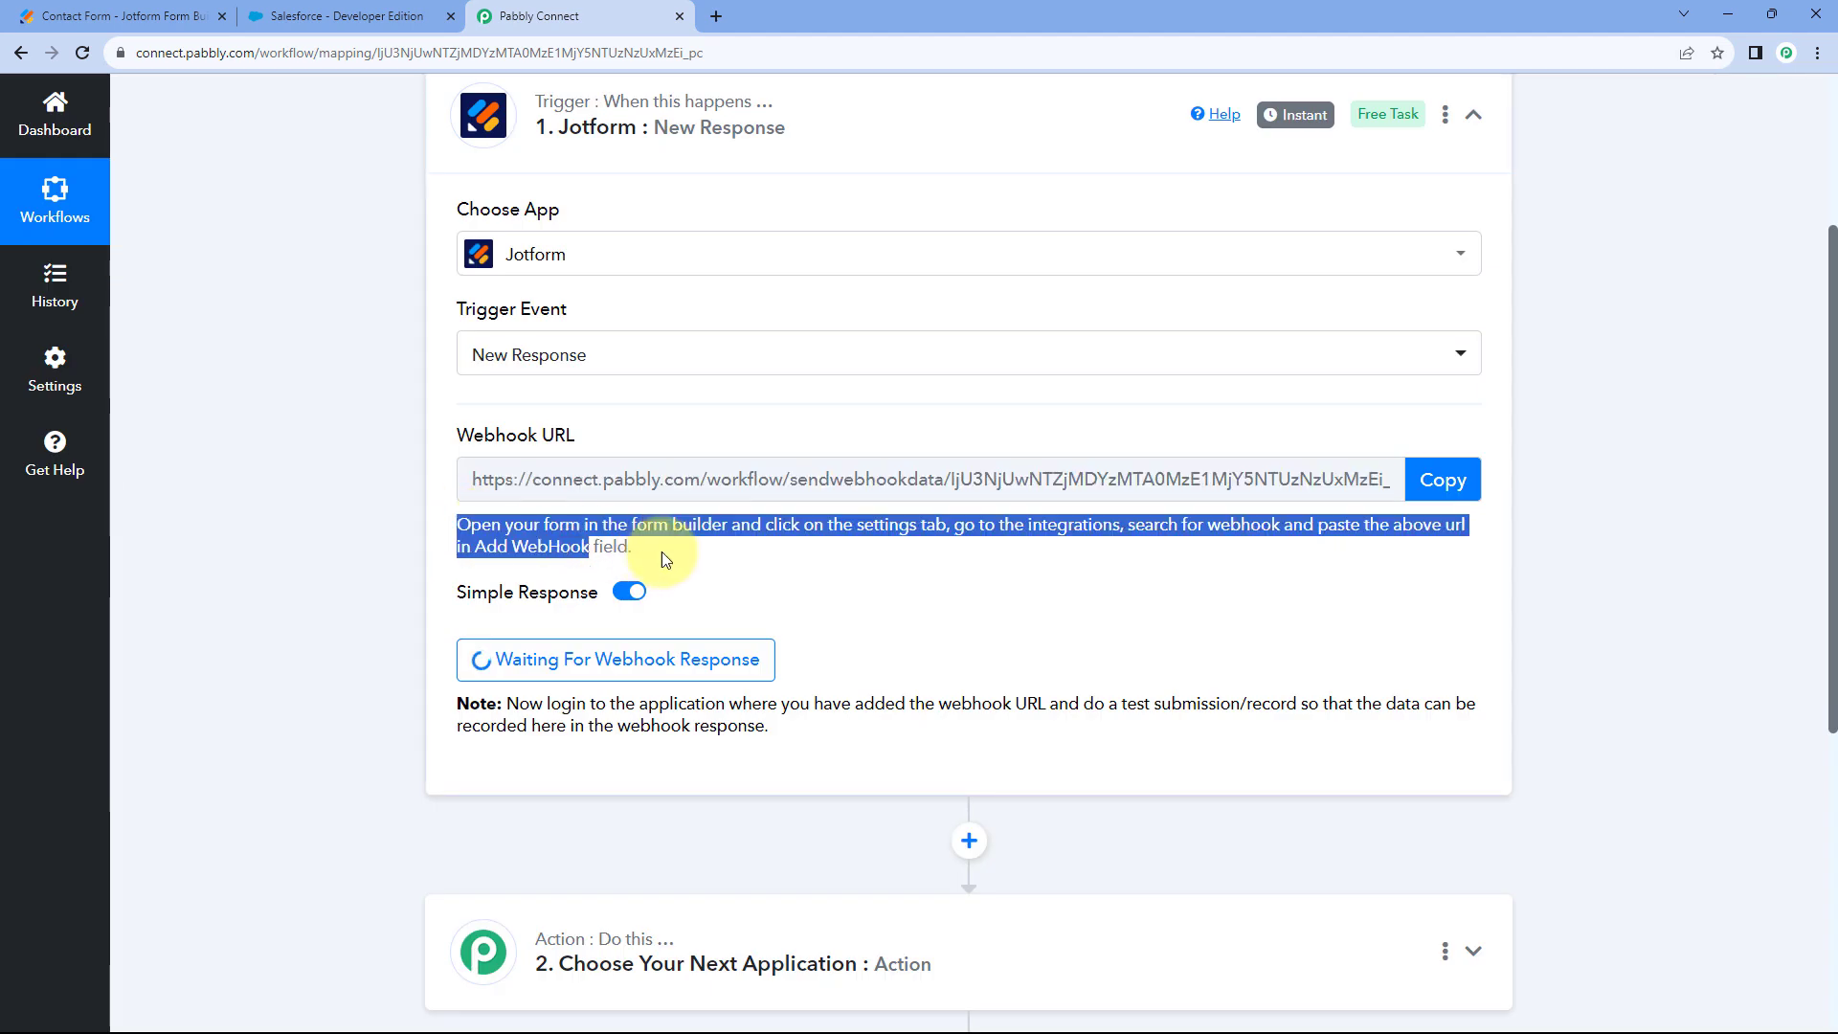
{"action": "left_click", "coordinate": [667, 551]}
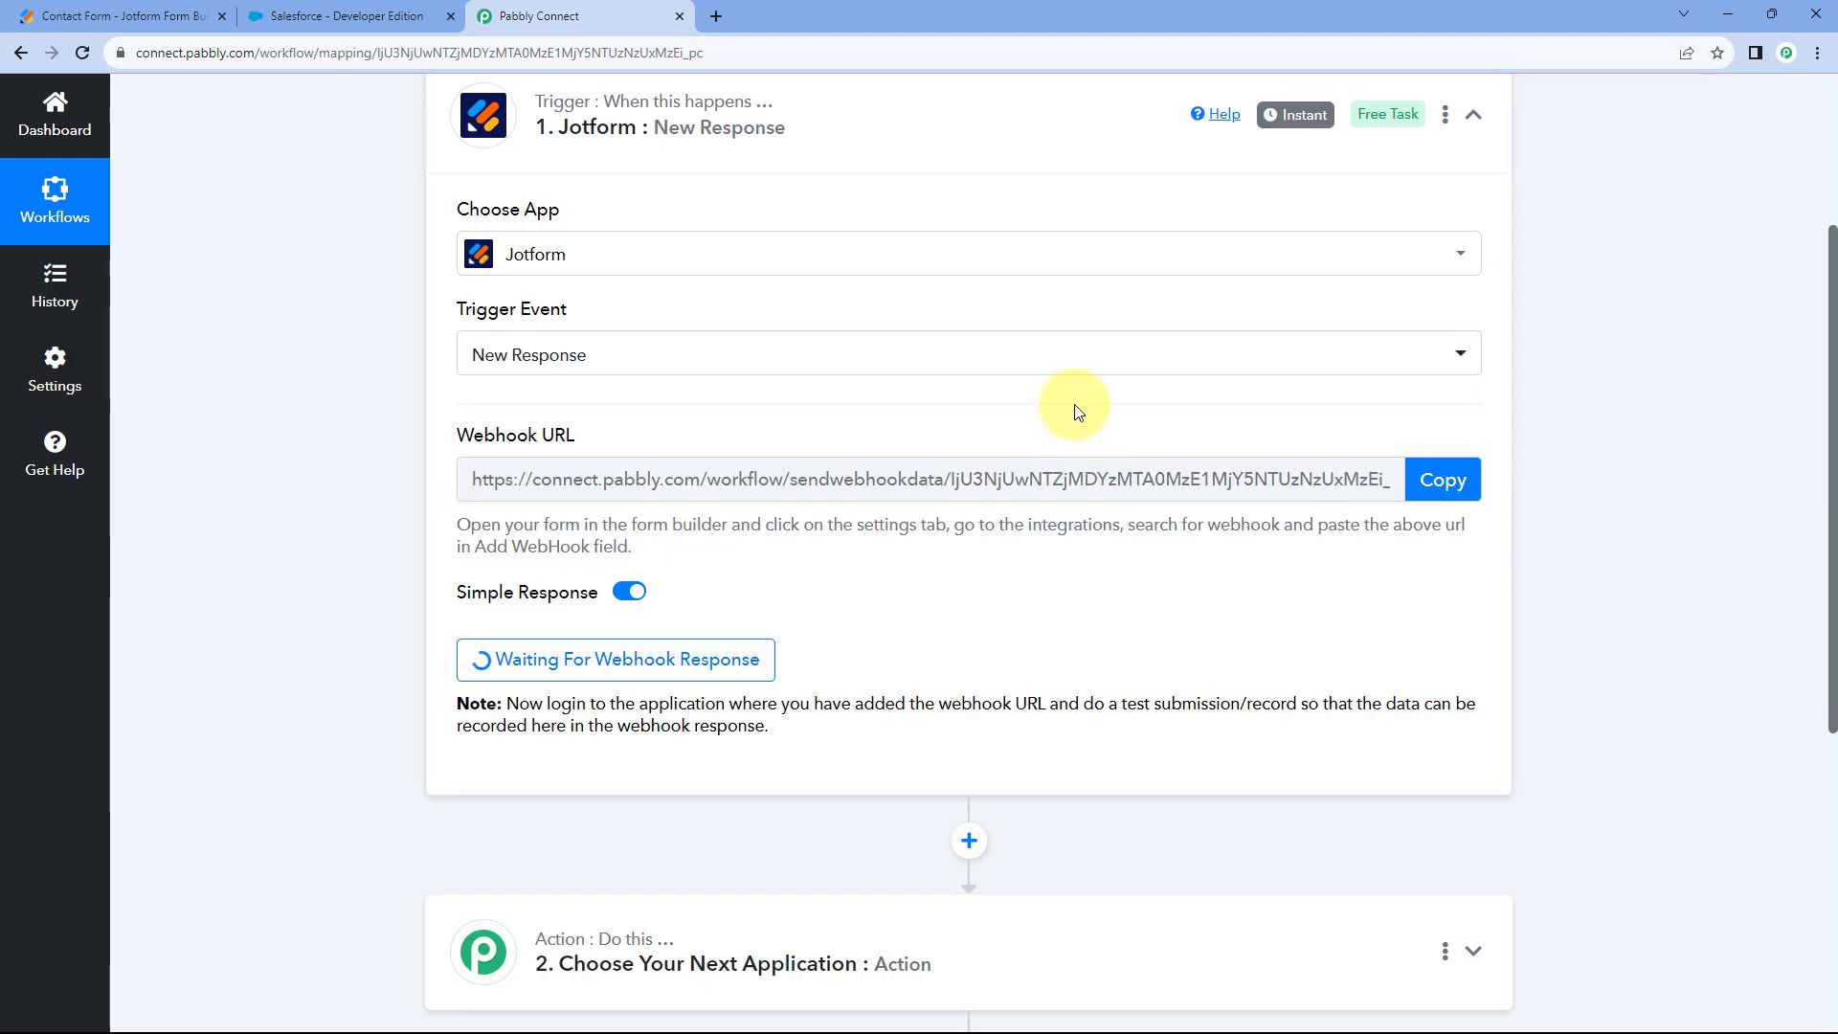
{"action": "left_click", "coordinate": [196, 15]}
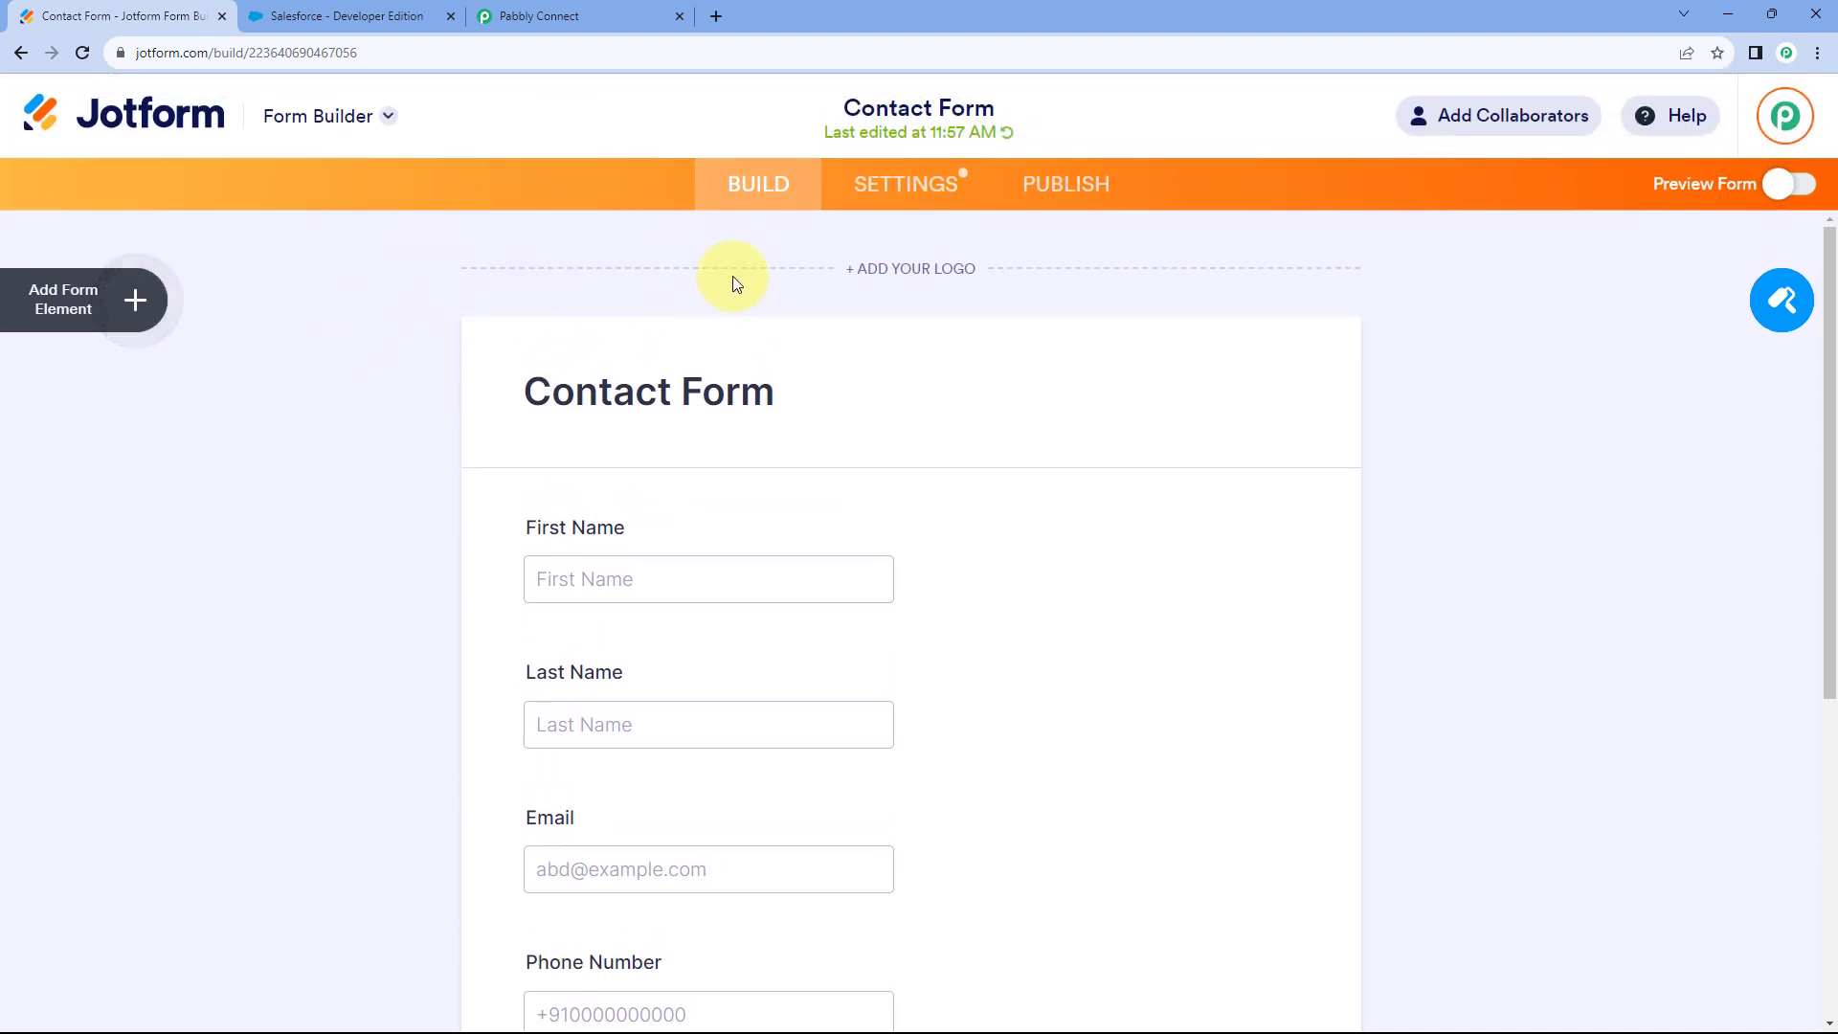
Open the WebHooks integration under the Contact Form's Settings > Integrations.
{"action": "left_click", "coordinate": [926, 173]}
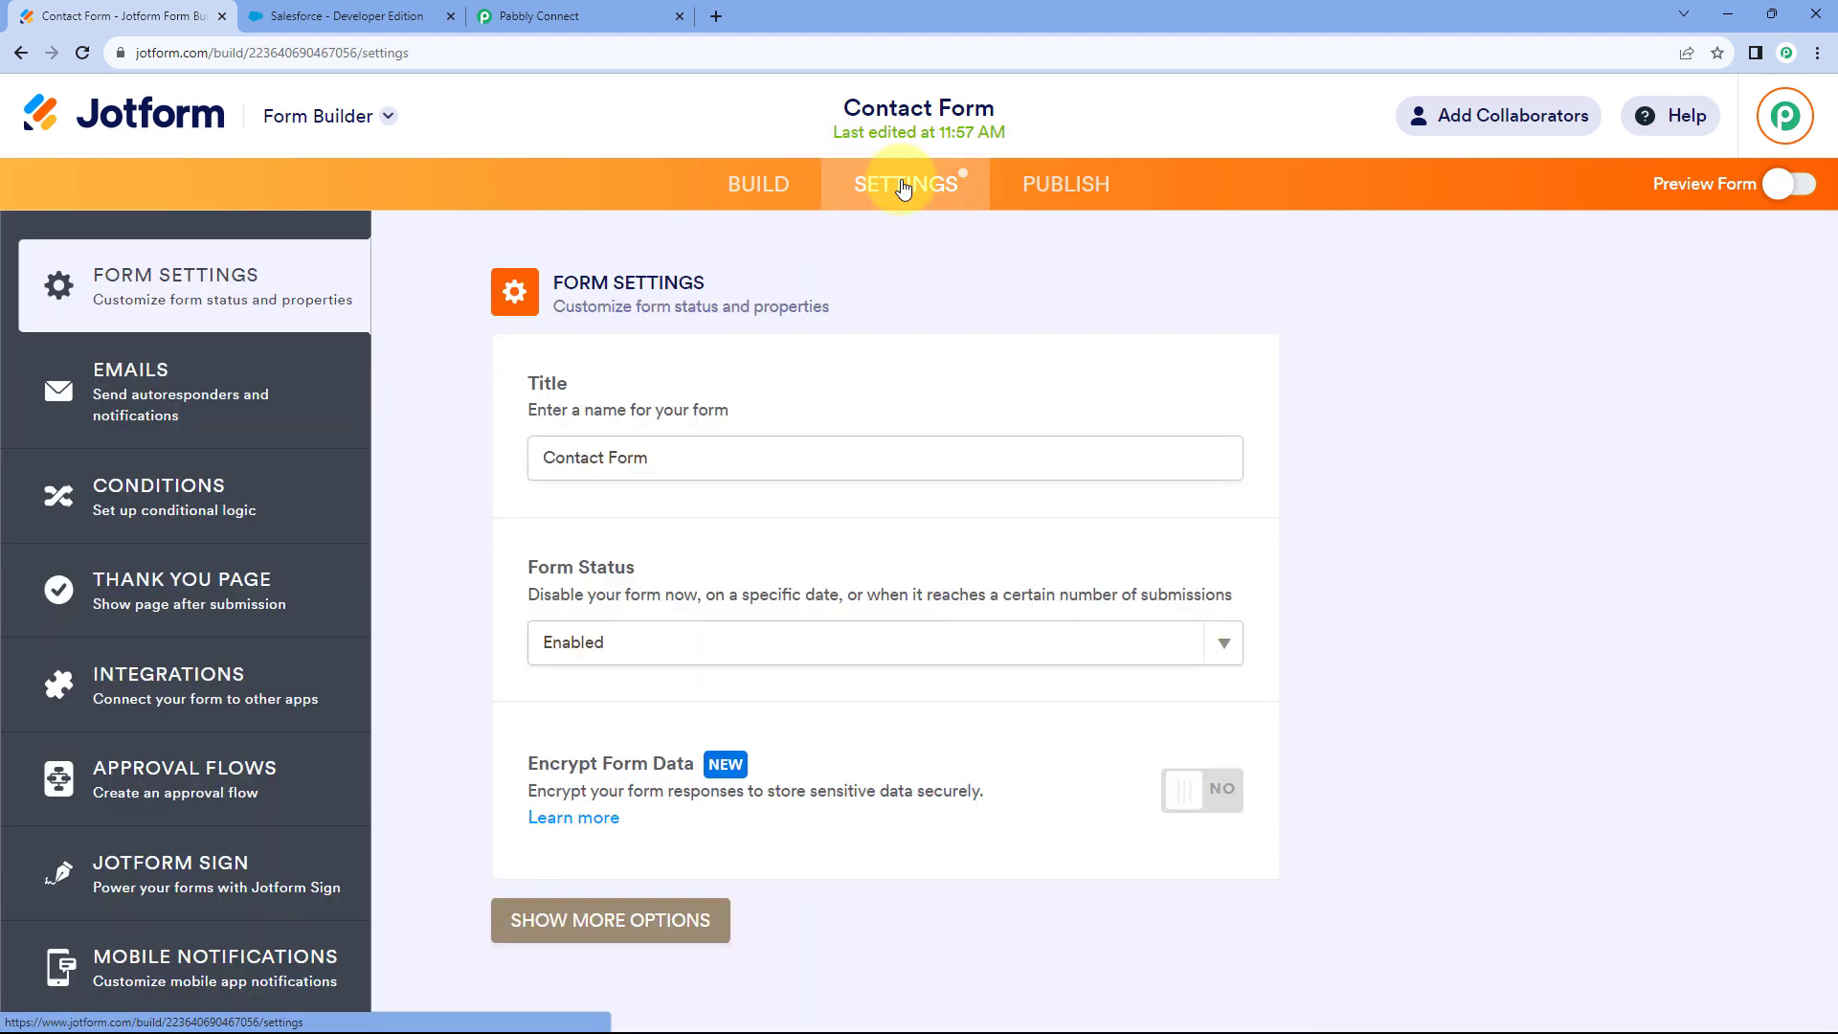
{"action": "left_click", "coordinate": [183, 691]}
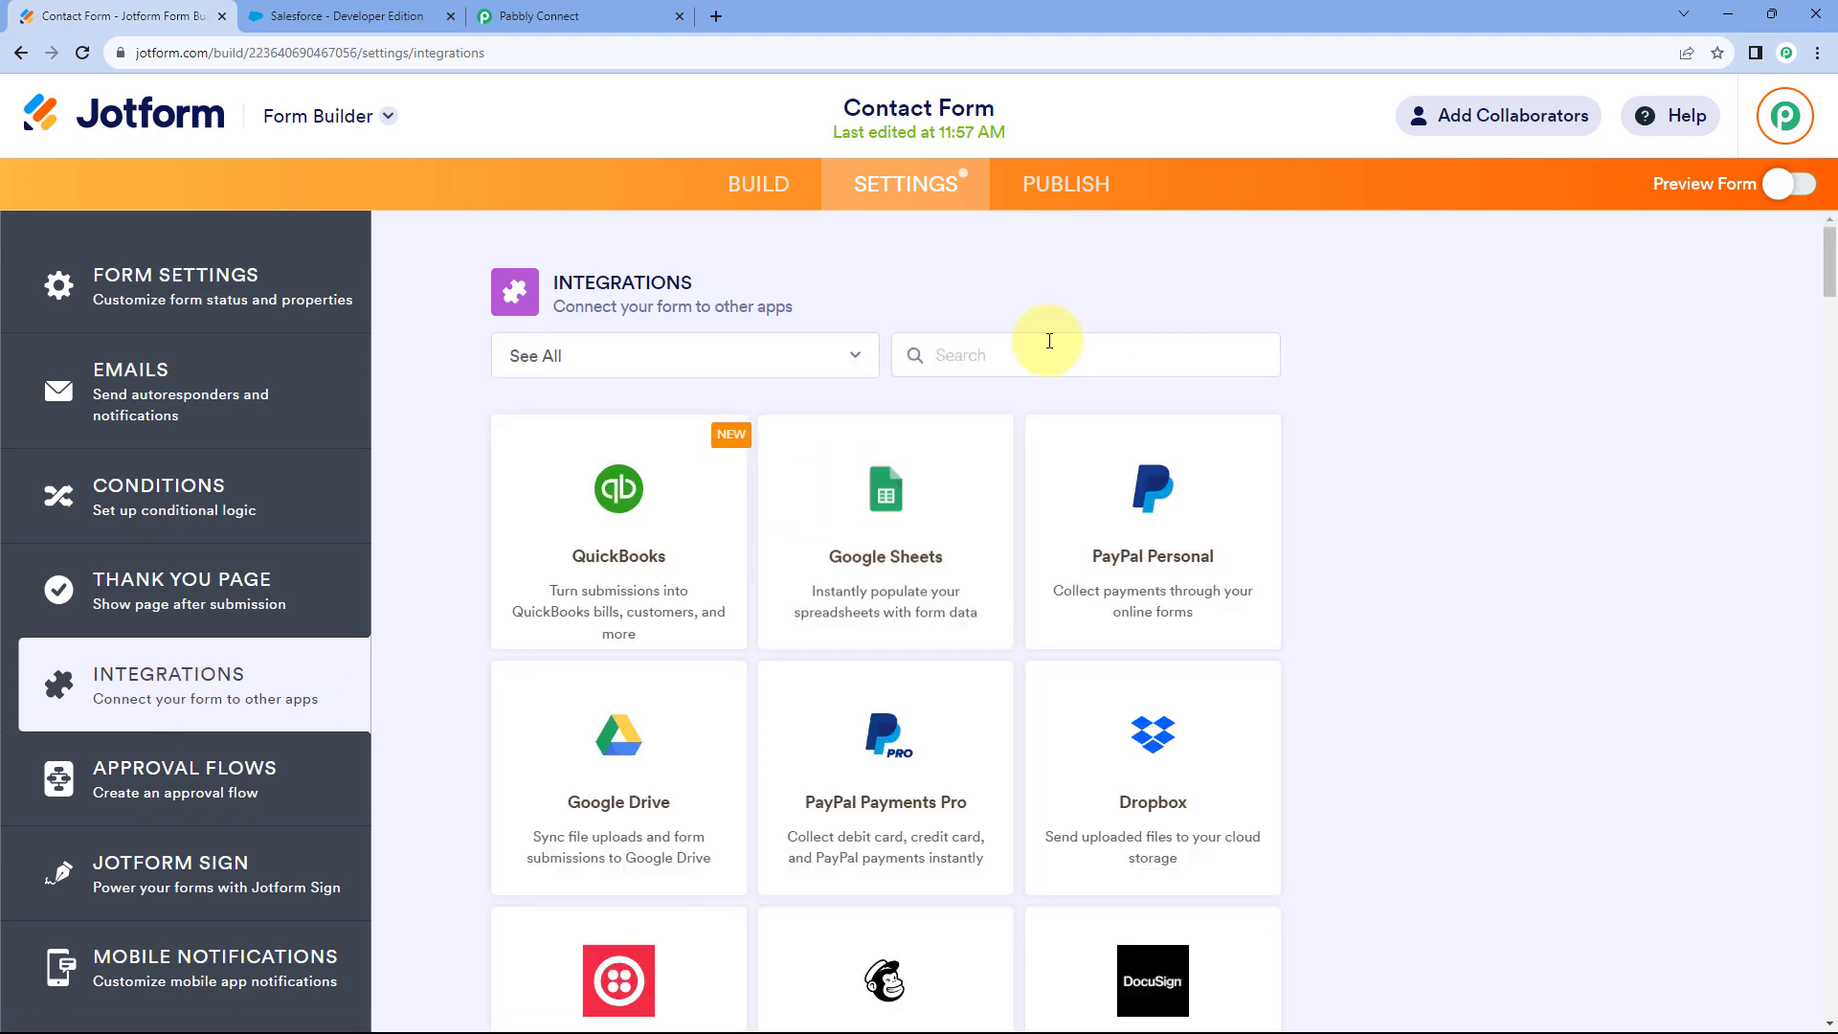
{"action": "type", "text": "Webhooks"}
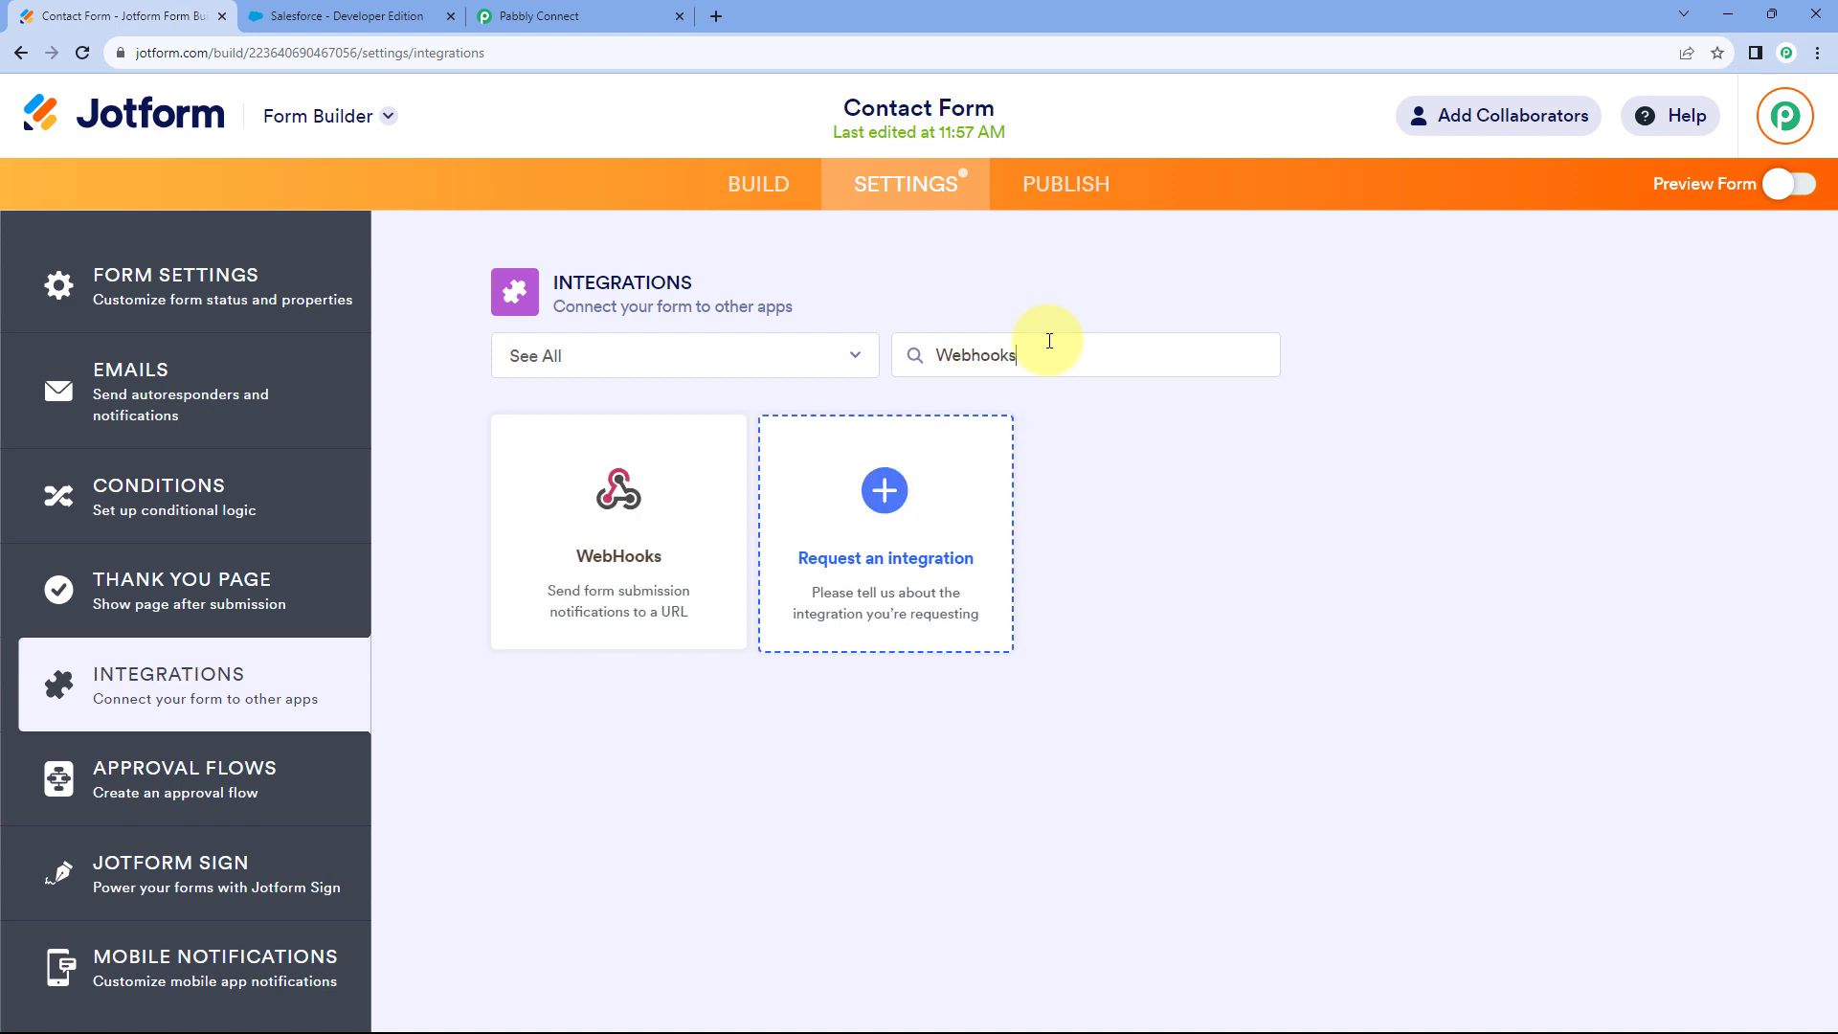
{"action": "left_click", "coordinate": [648, 526]}
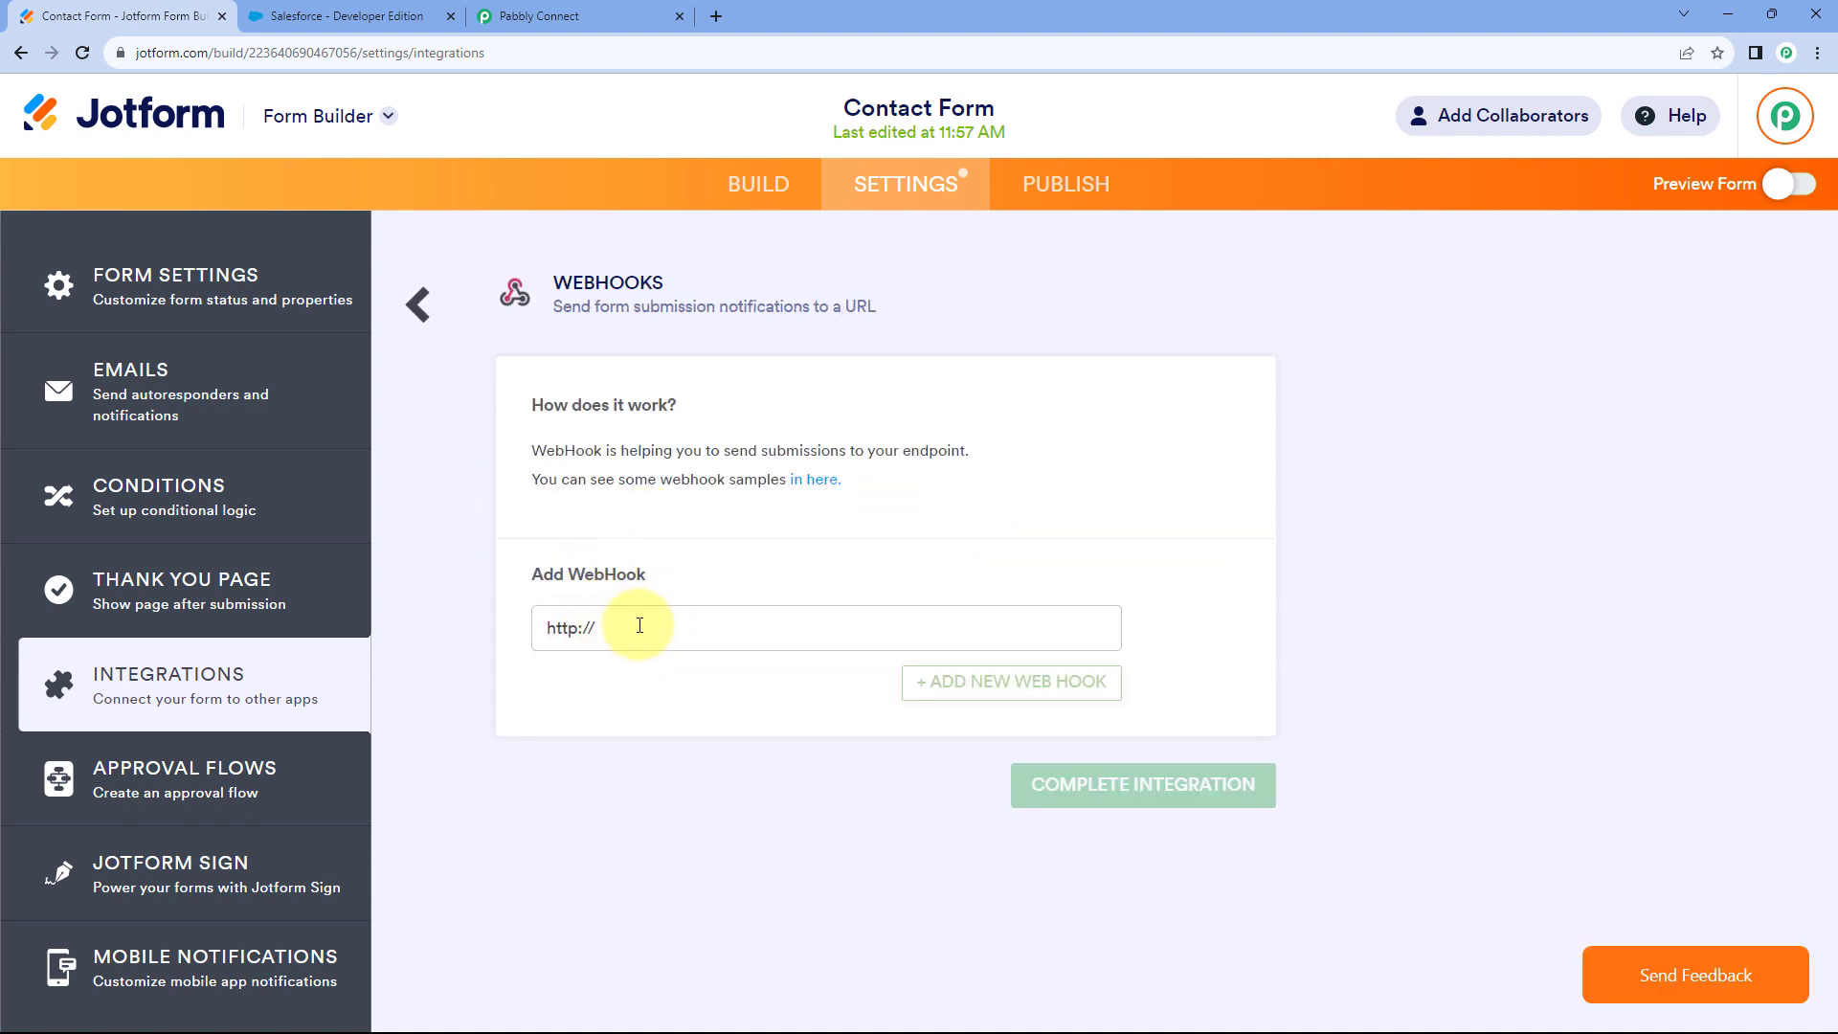
{"action": "left_click_drag", "start_coordinate": [595, 628], "coordinate": [521, 627]}
{"action": "key", "text": "BackSpace"}
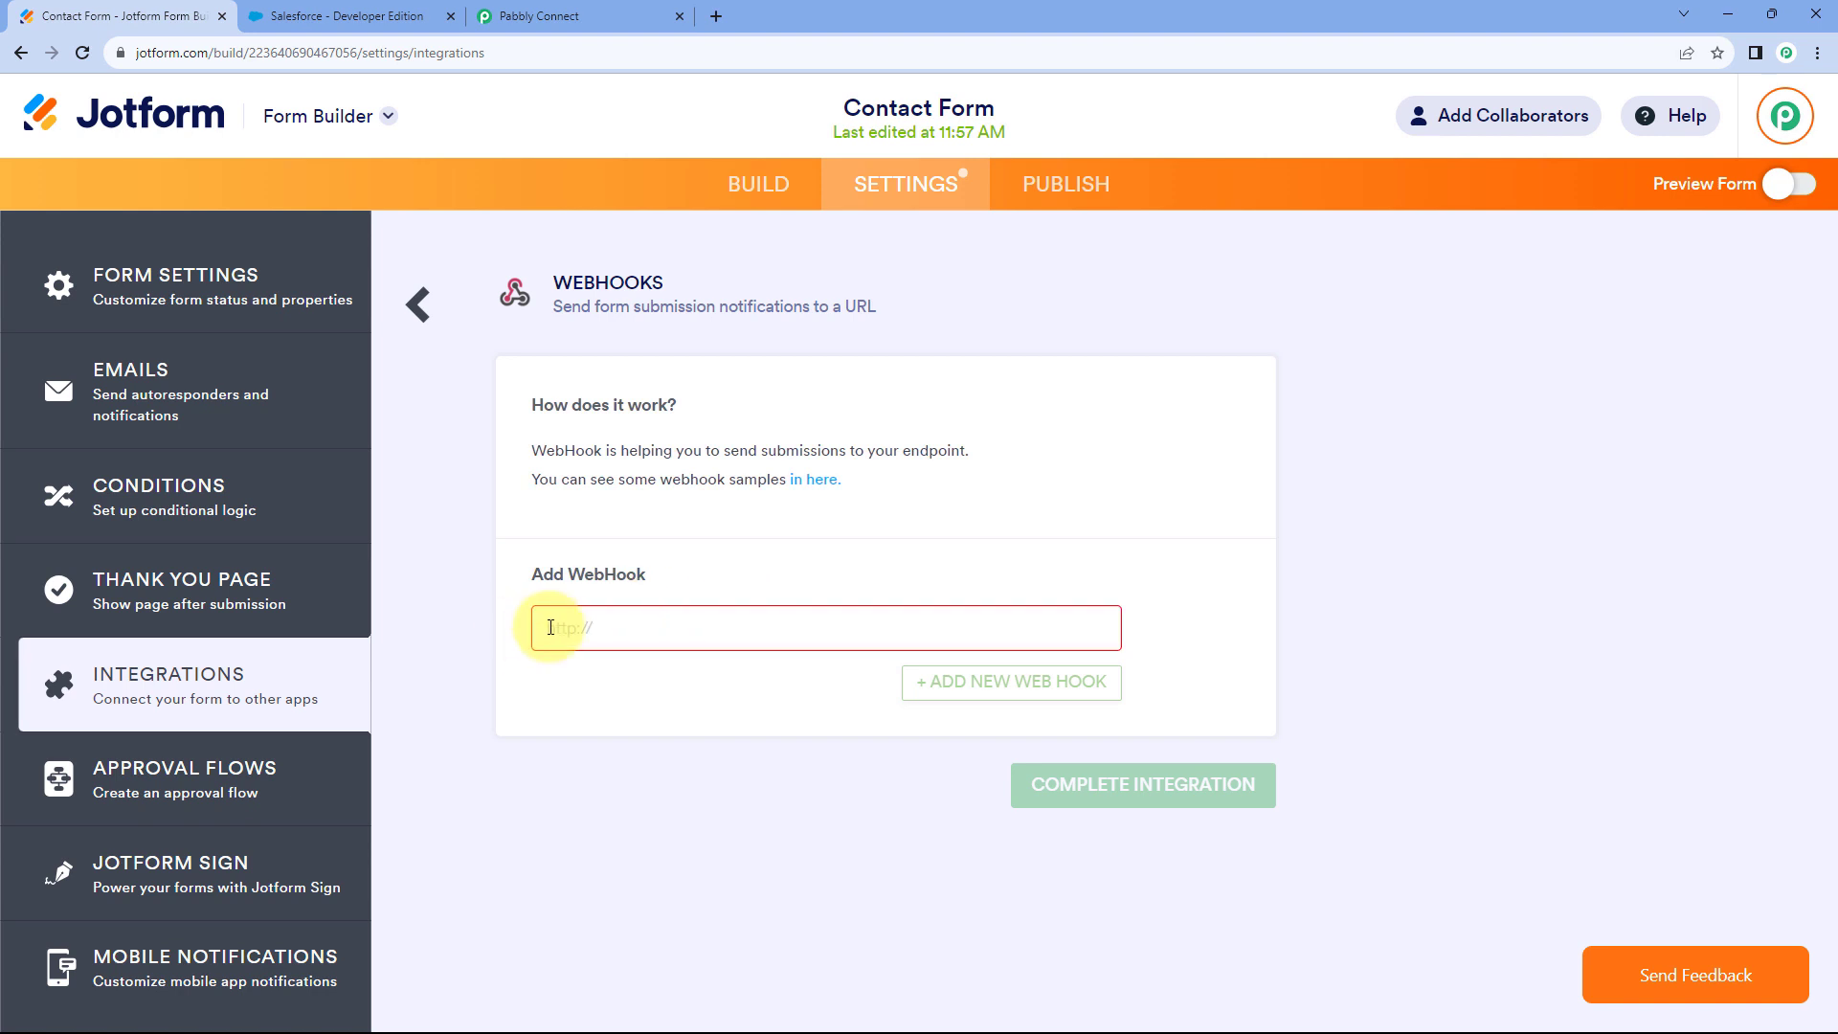
{"action": "right_click", "coordinate": [555, 627]}
{"action": "left_click", "coordinate": [623, 778]}
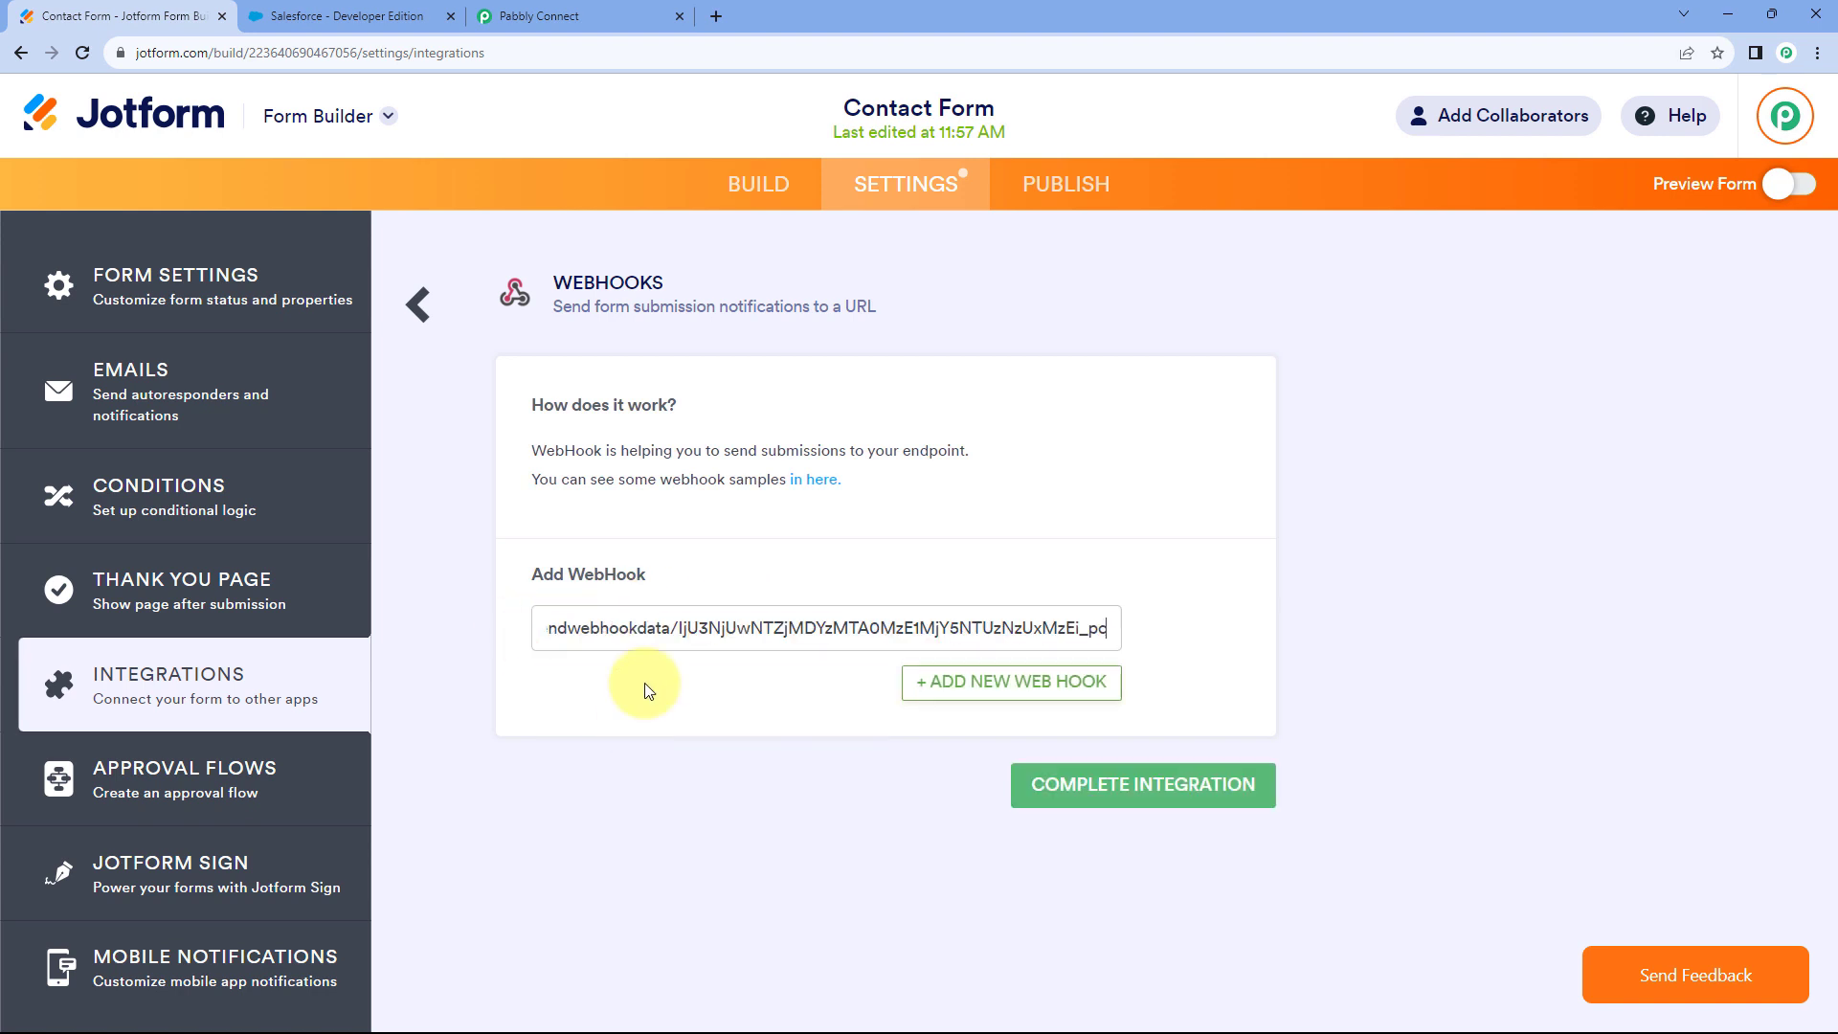
{"action": "left_click", "coordinate": [560, 8]}
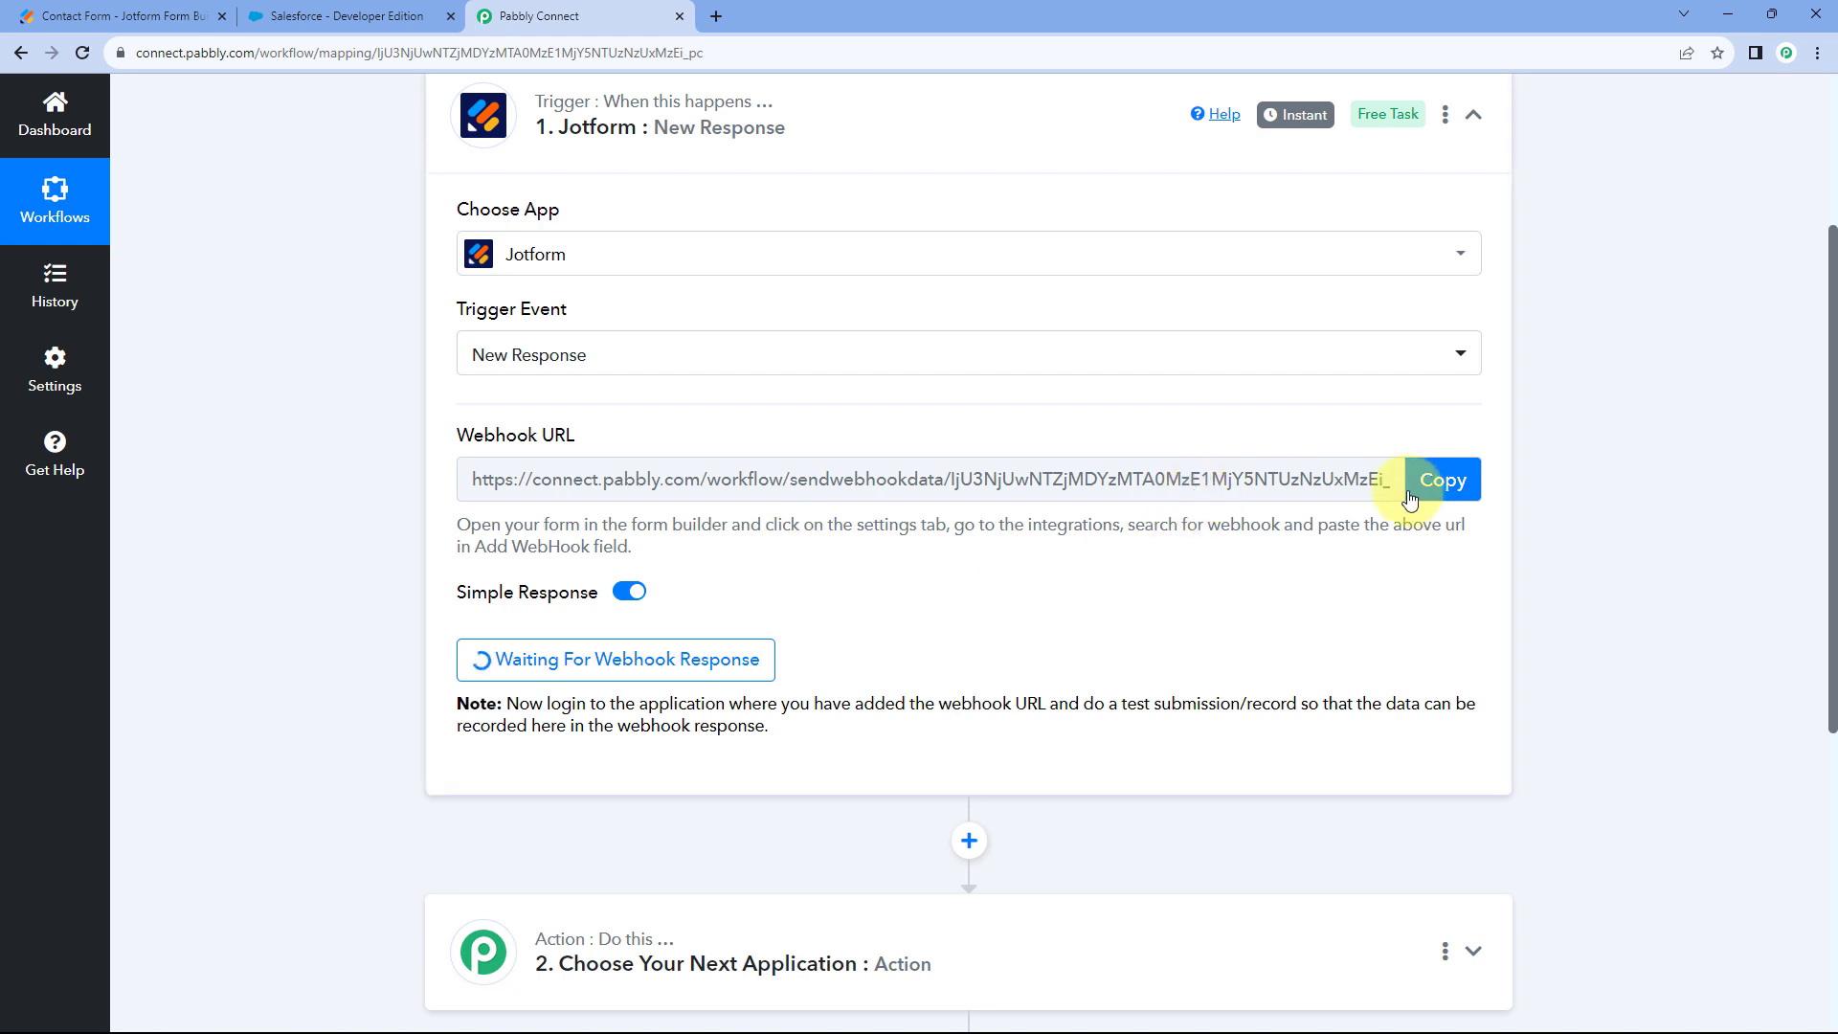
{"action": "left_click", "coordinate": [1440, 478]}
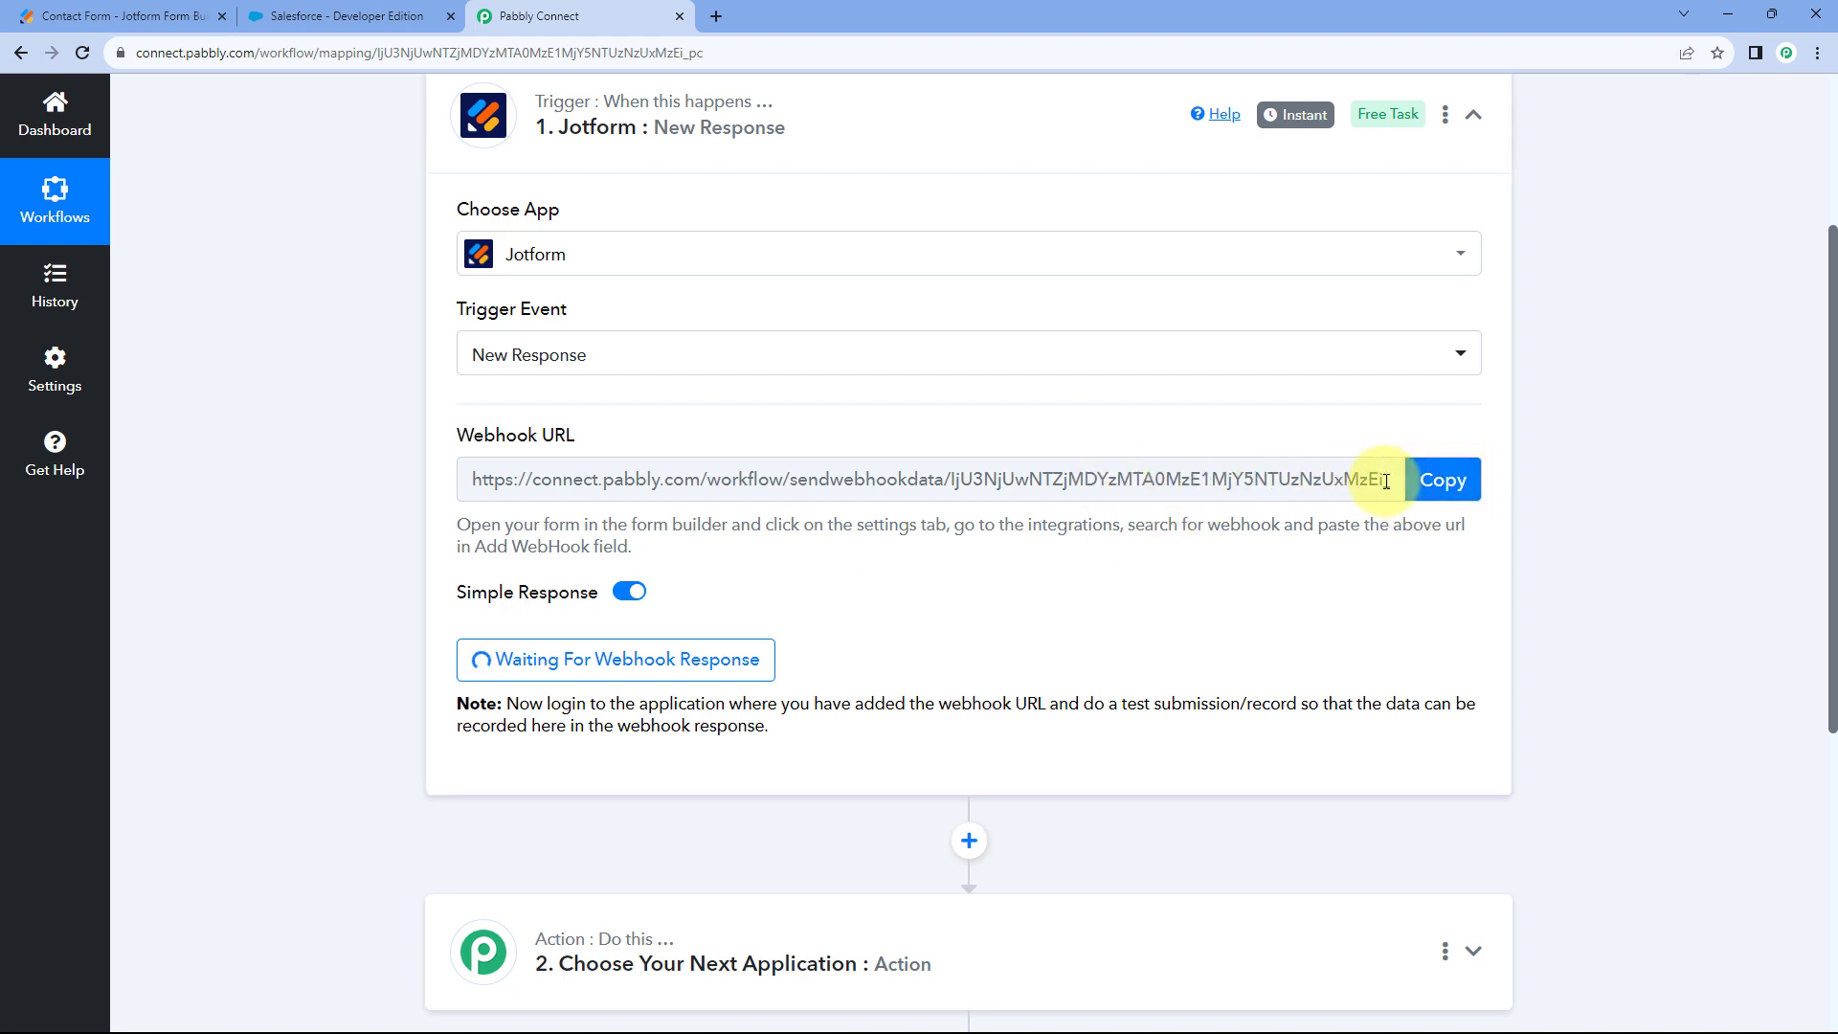
{"action": "left_click", "coordinate": [125, 15]}
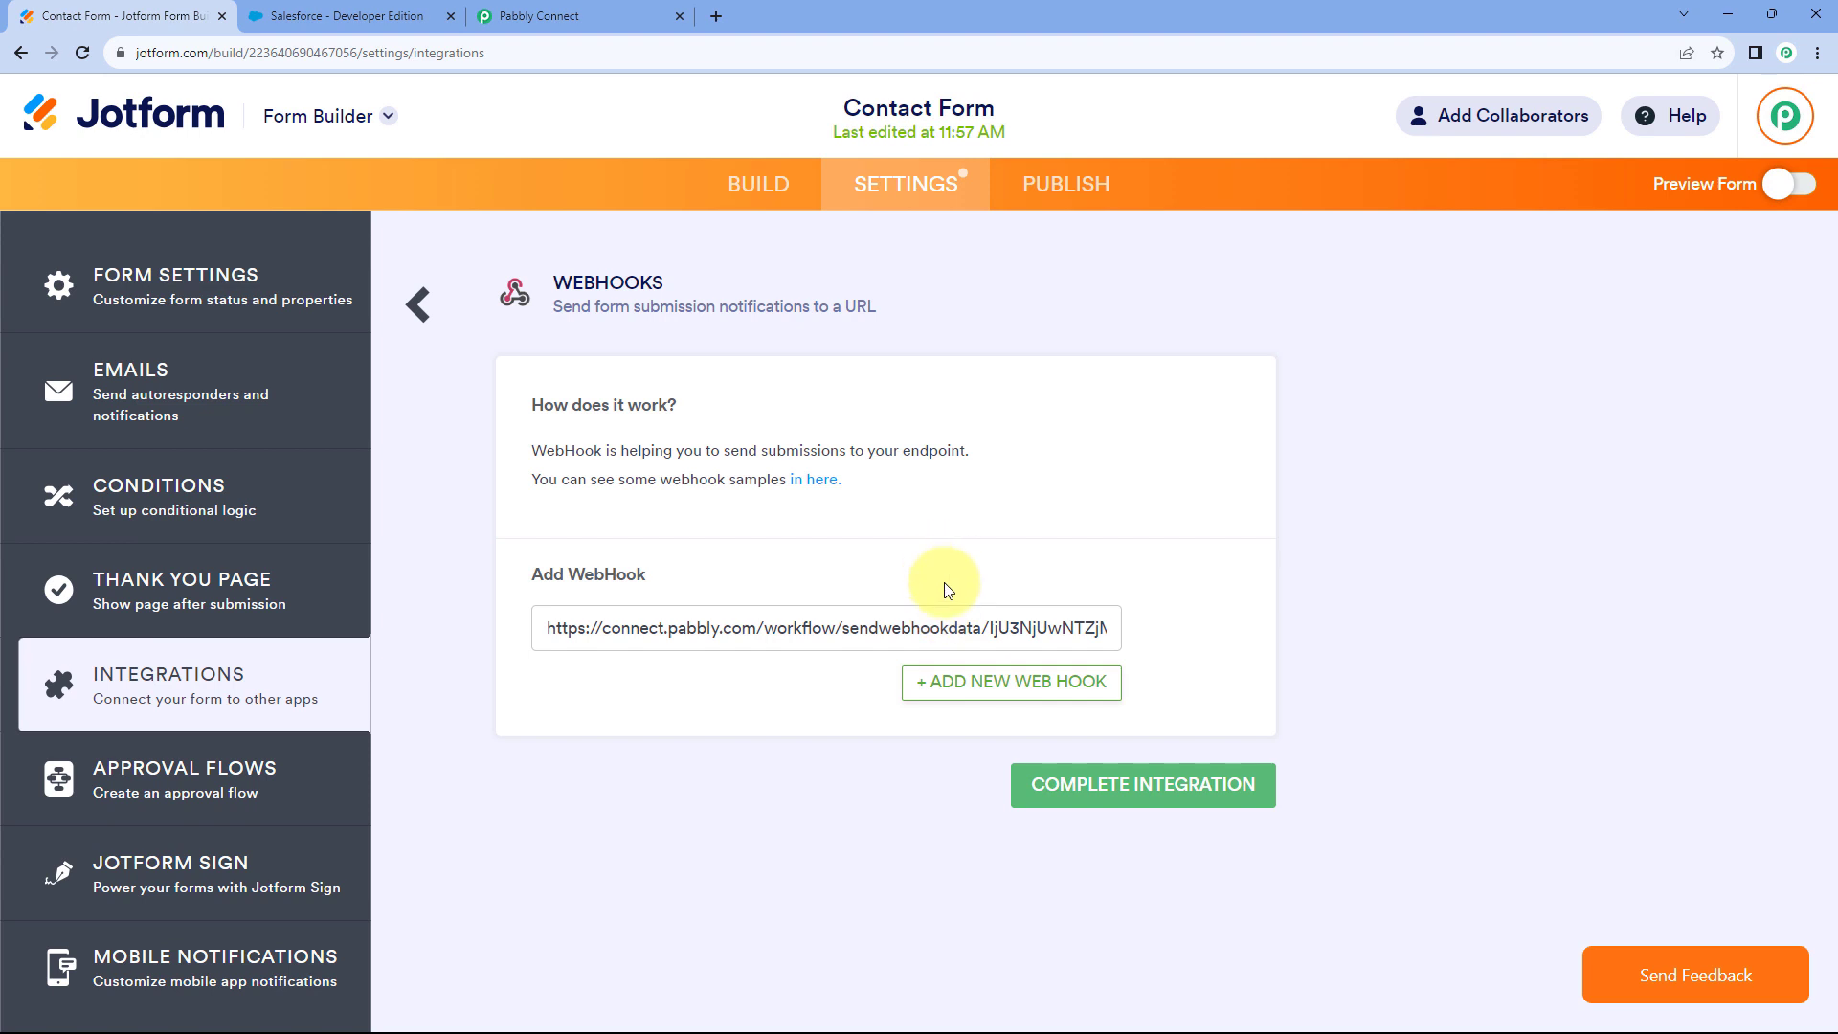
{"action": "left_click", "coordinate": [1155, 793]}
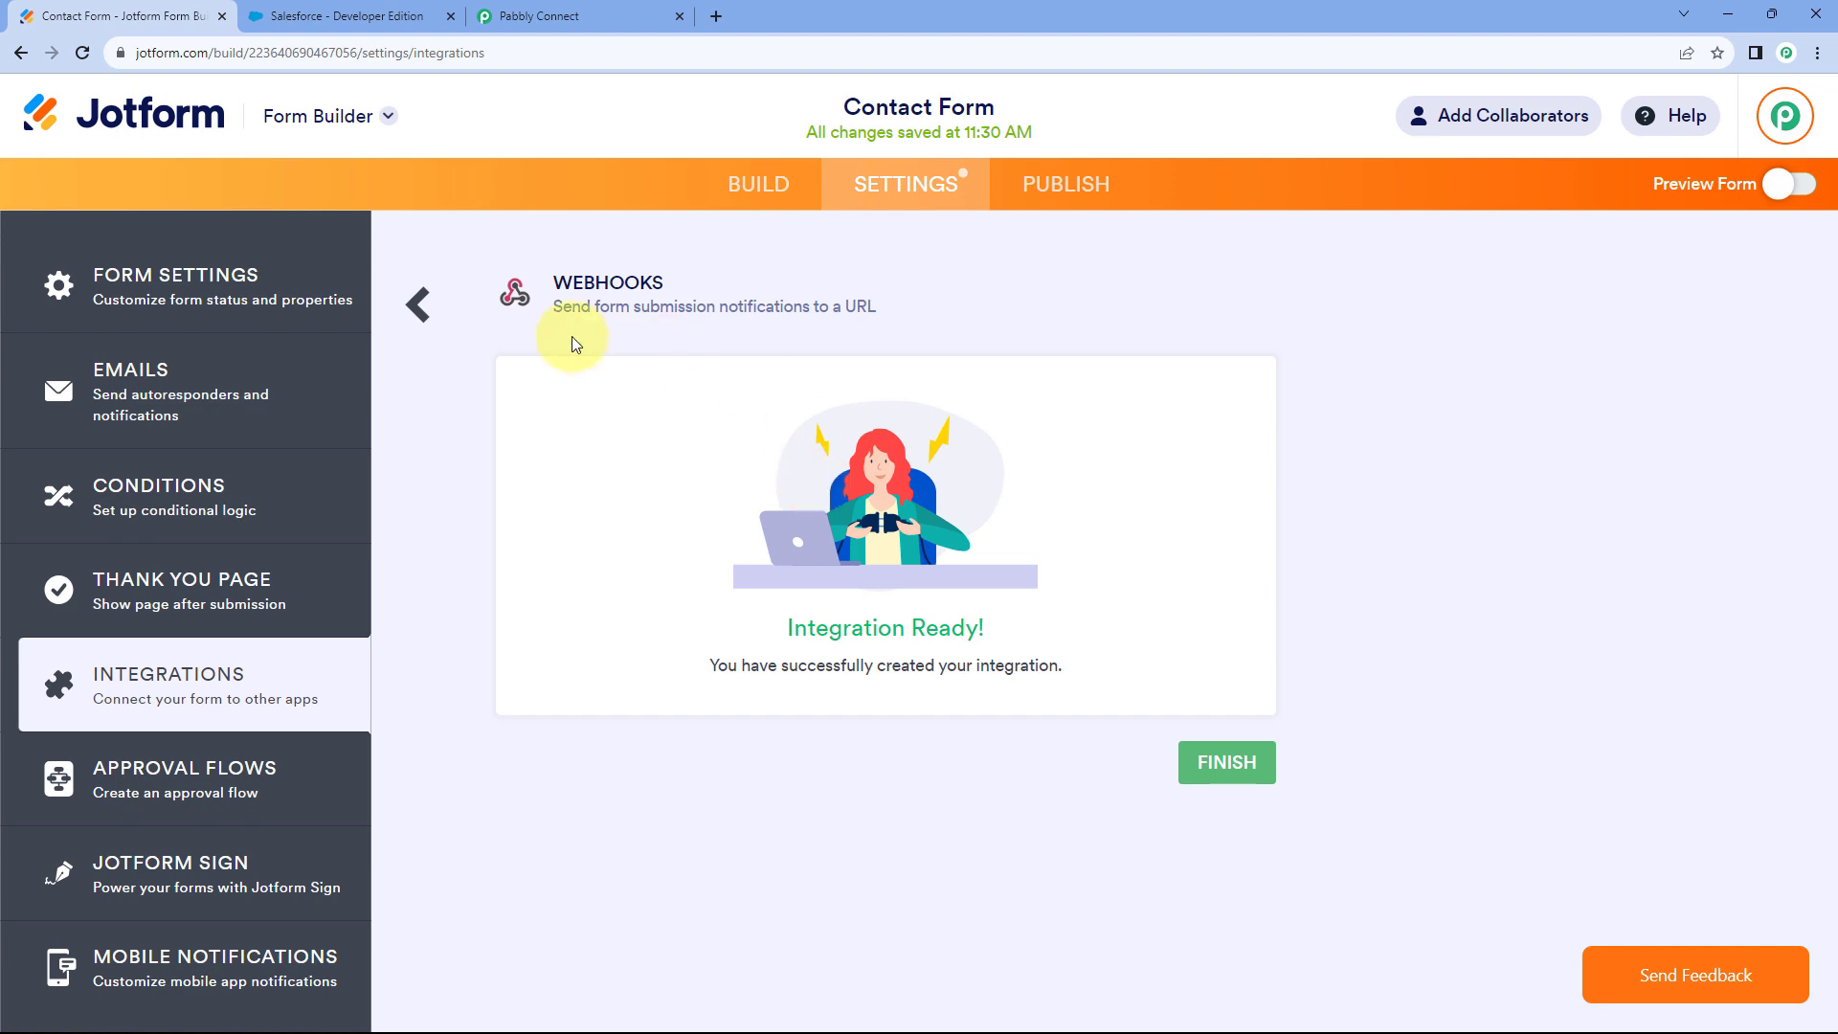
Check that the Pabbly Connect trigger is still waiting for a webhook response.
{"action": "left_click", "coordinate": [598, 17]}
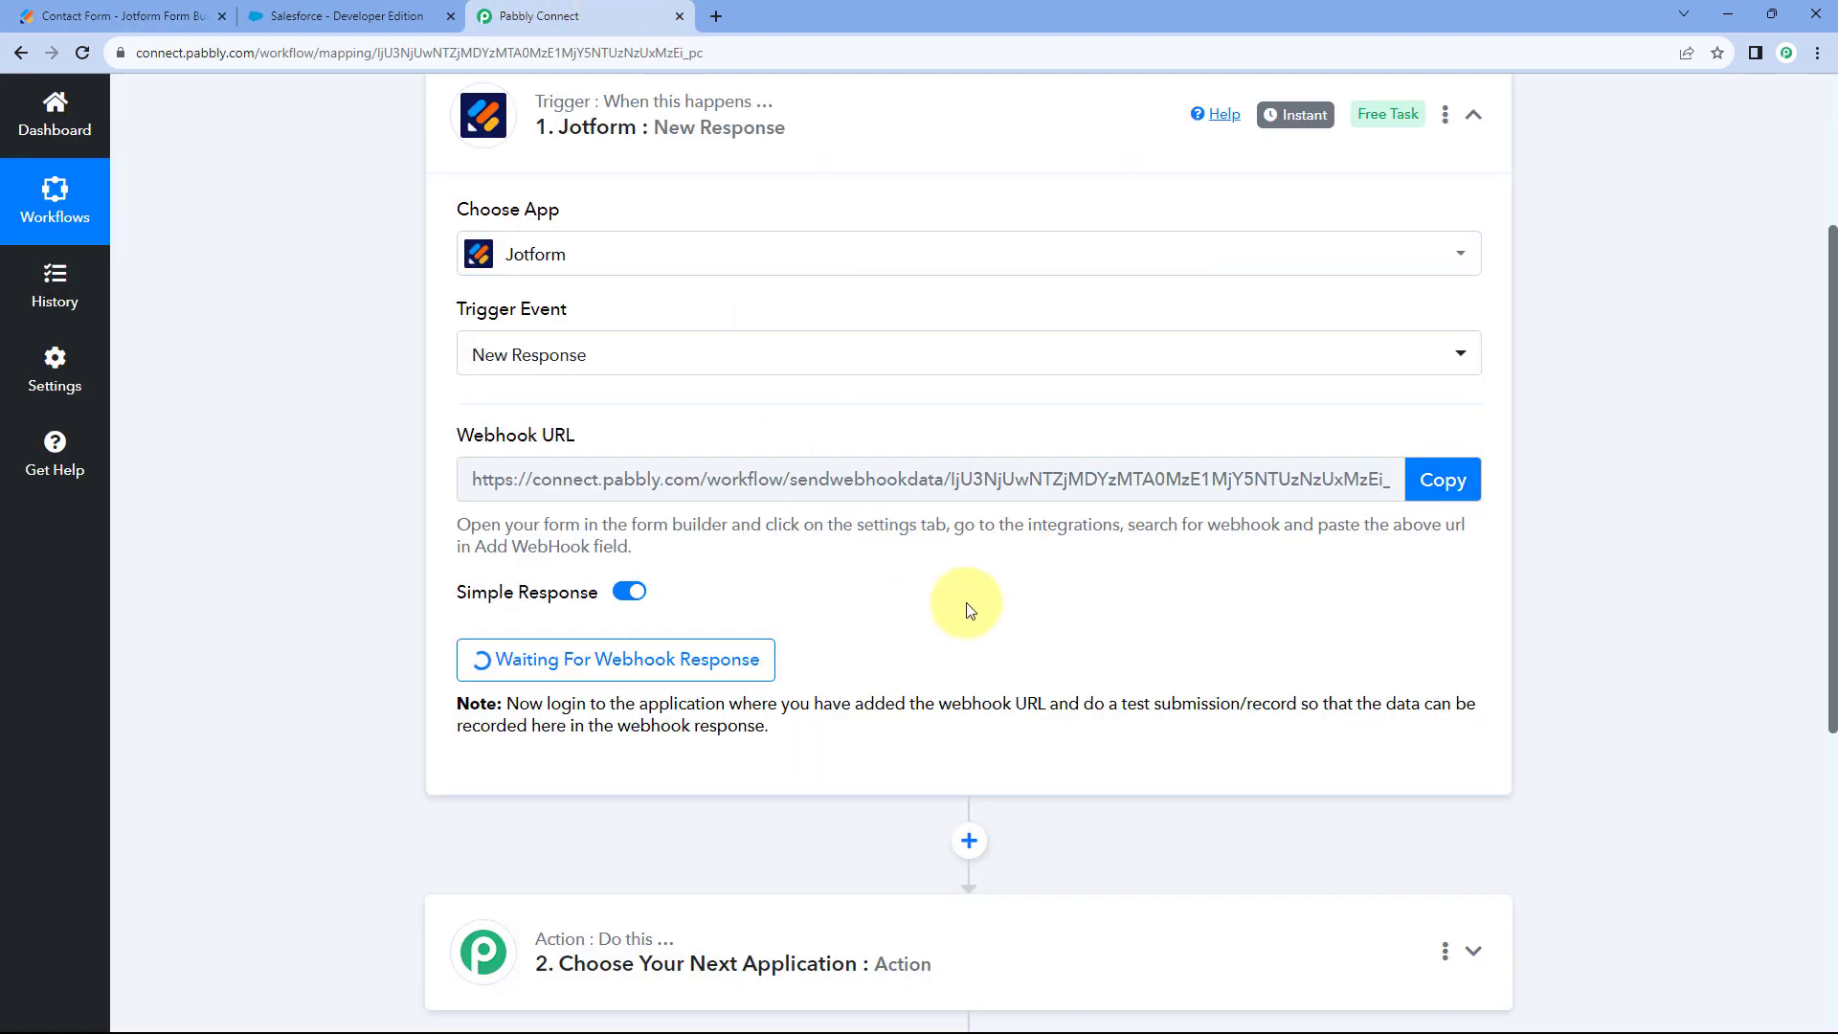
{"action": "left_click", "coordinate": [122, 16]}
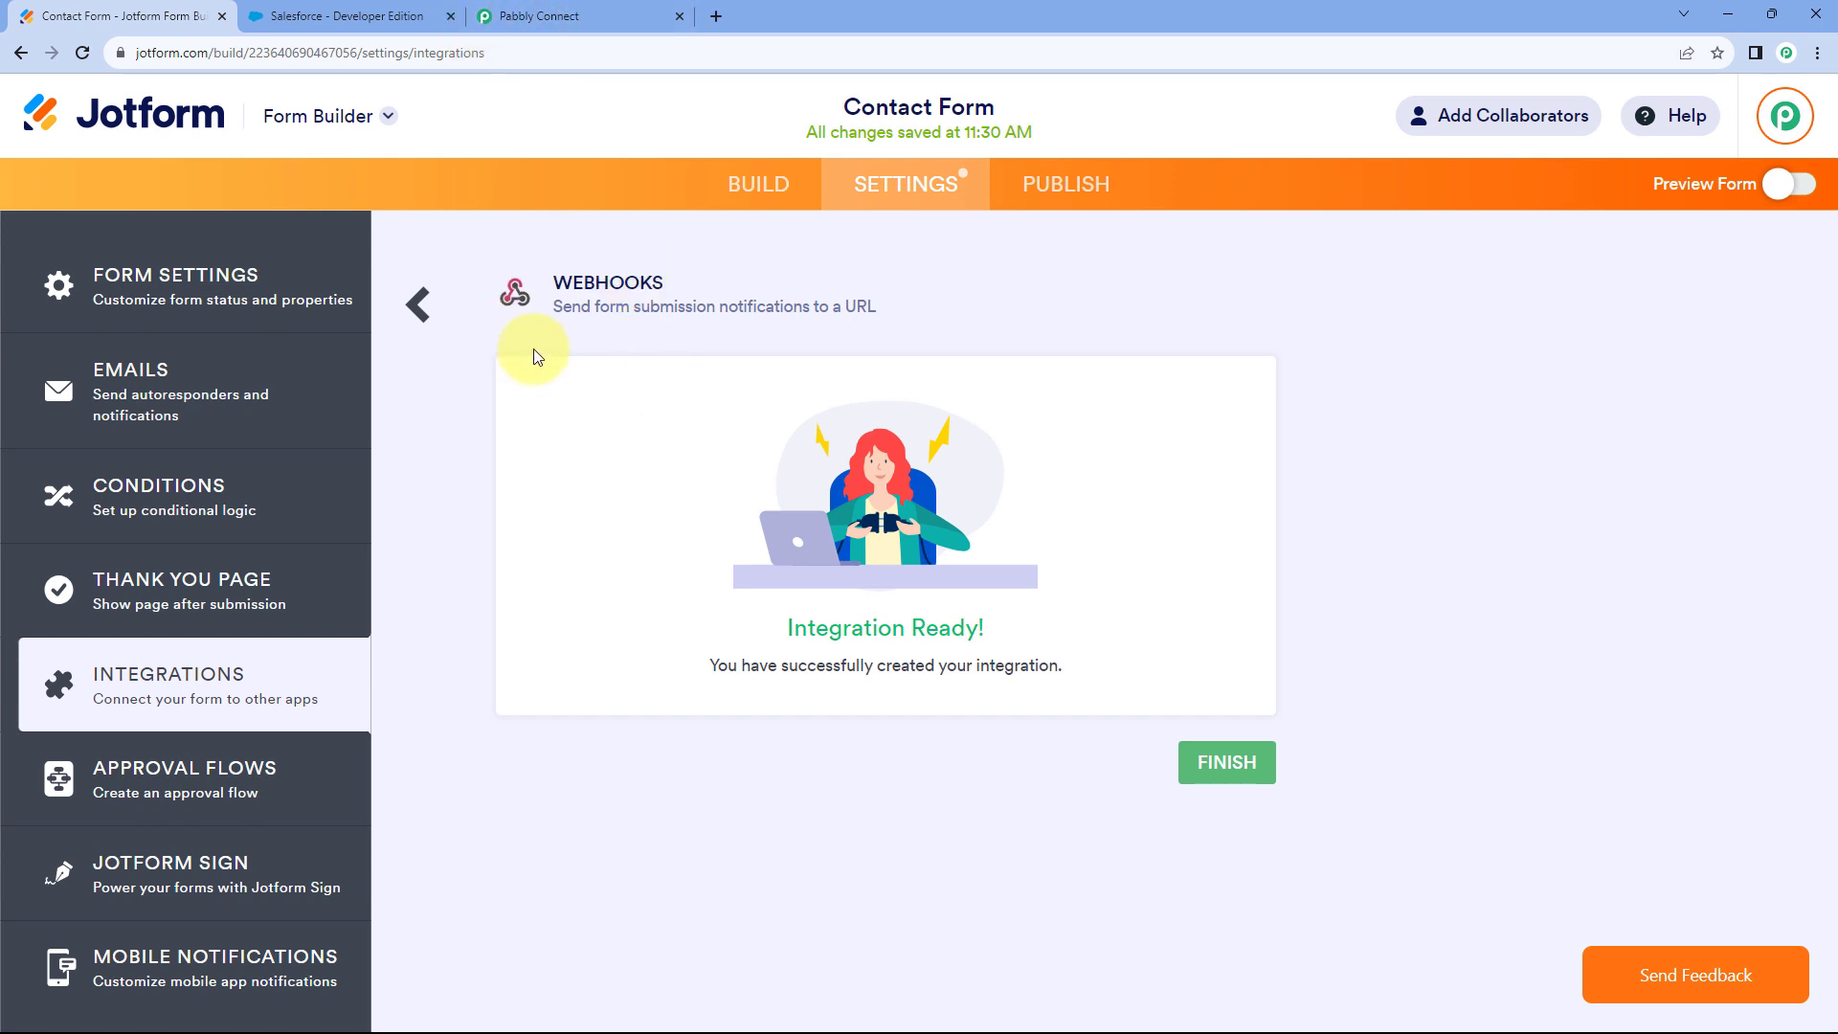
{"action": "left_click", "coordinate": [575, 17]}
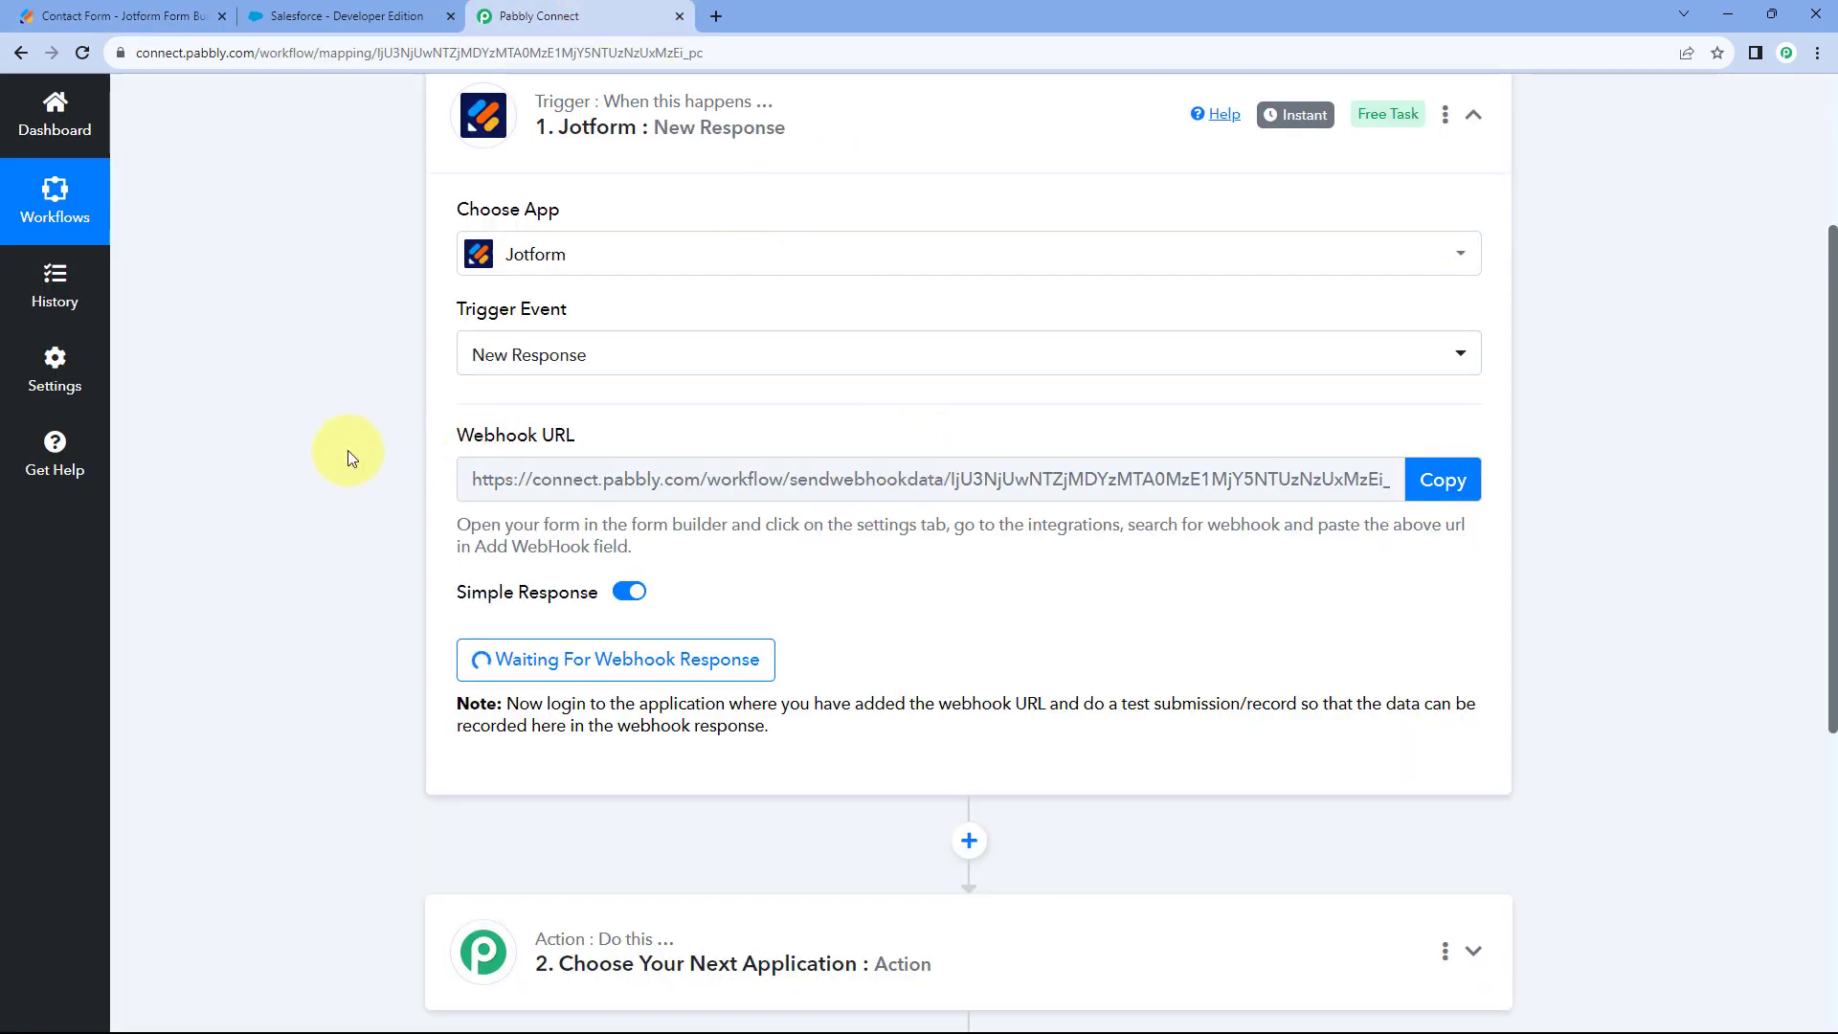
{"action": "scroll", "coordinate": [348, 450], "scroll_direction": "down", "scroll_amount": 1}
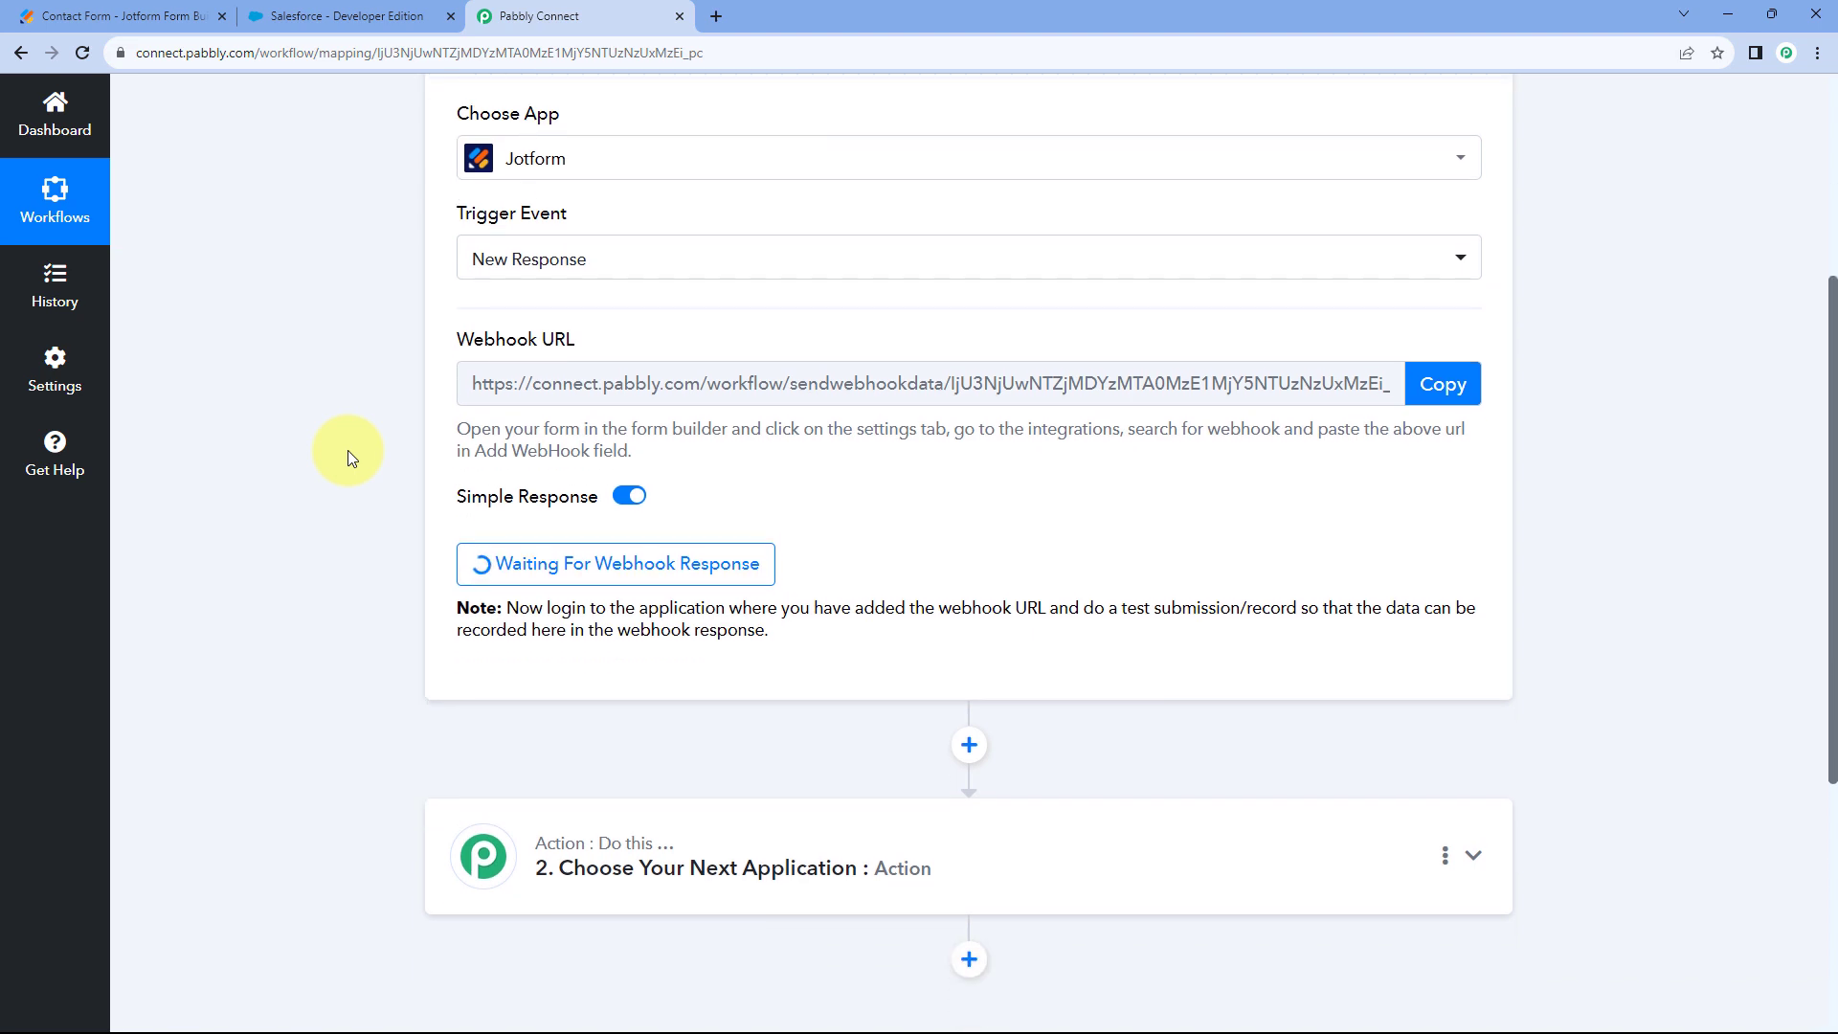
{"action": "scroll", "coordinate": [347, 450], "scroll_direction": "down", "scroll_amount": 1}
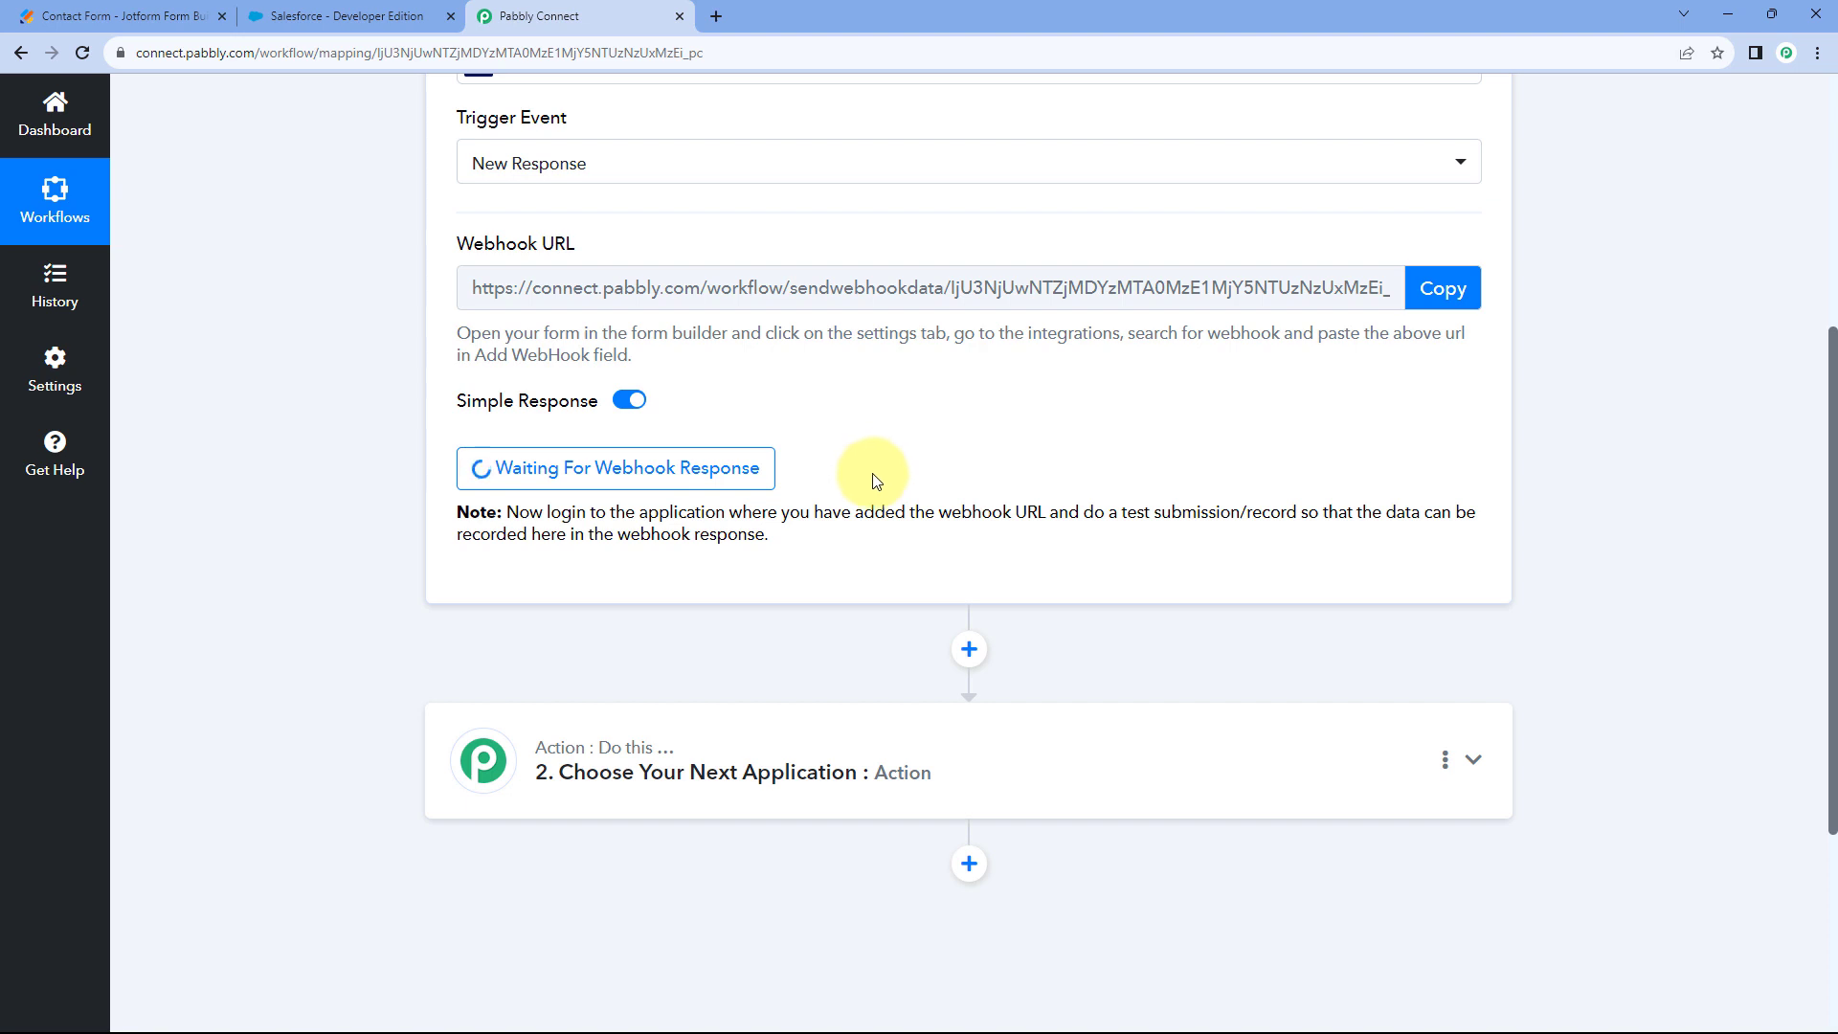
Copy the Contact Form's public link from Publish and paste it into a new tab.
{"action": "left_click", "coordinate": [119, 16]}
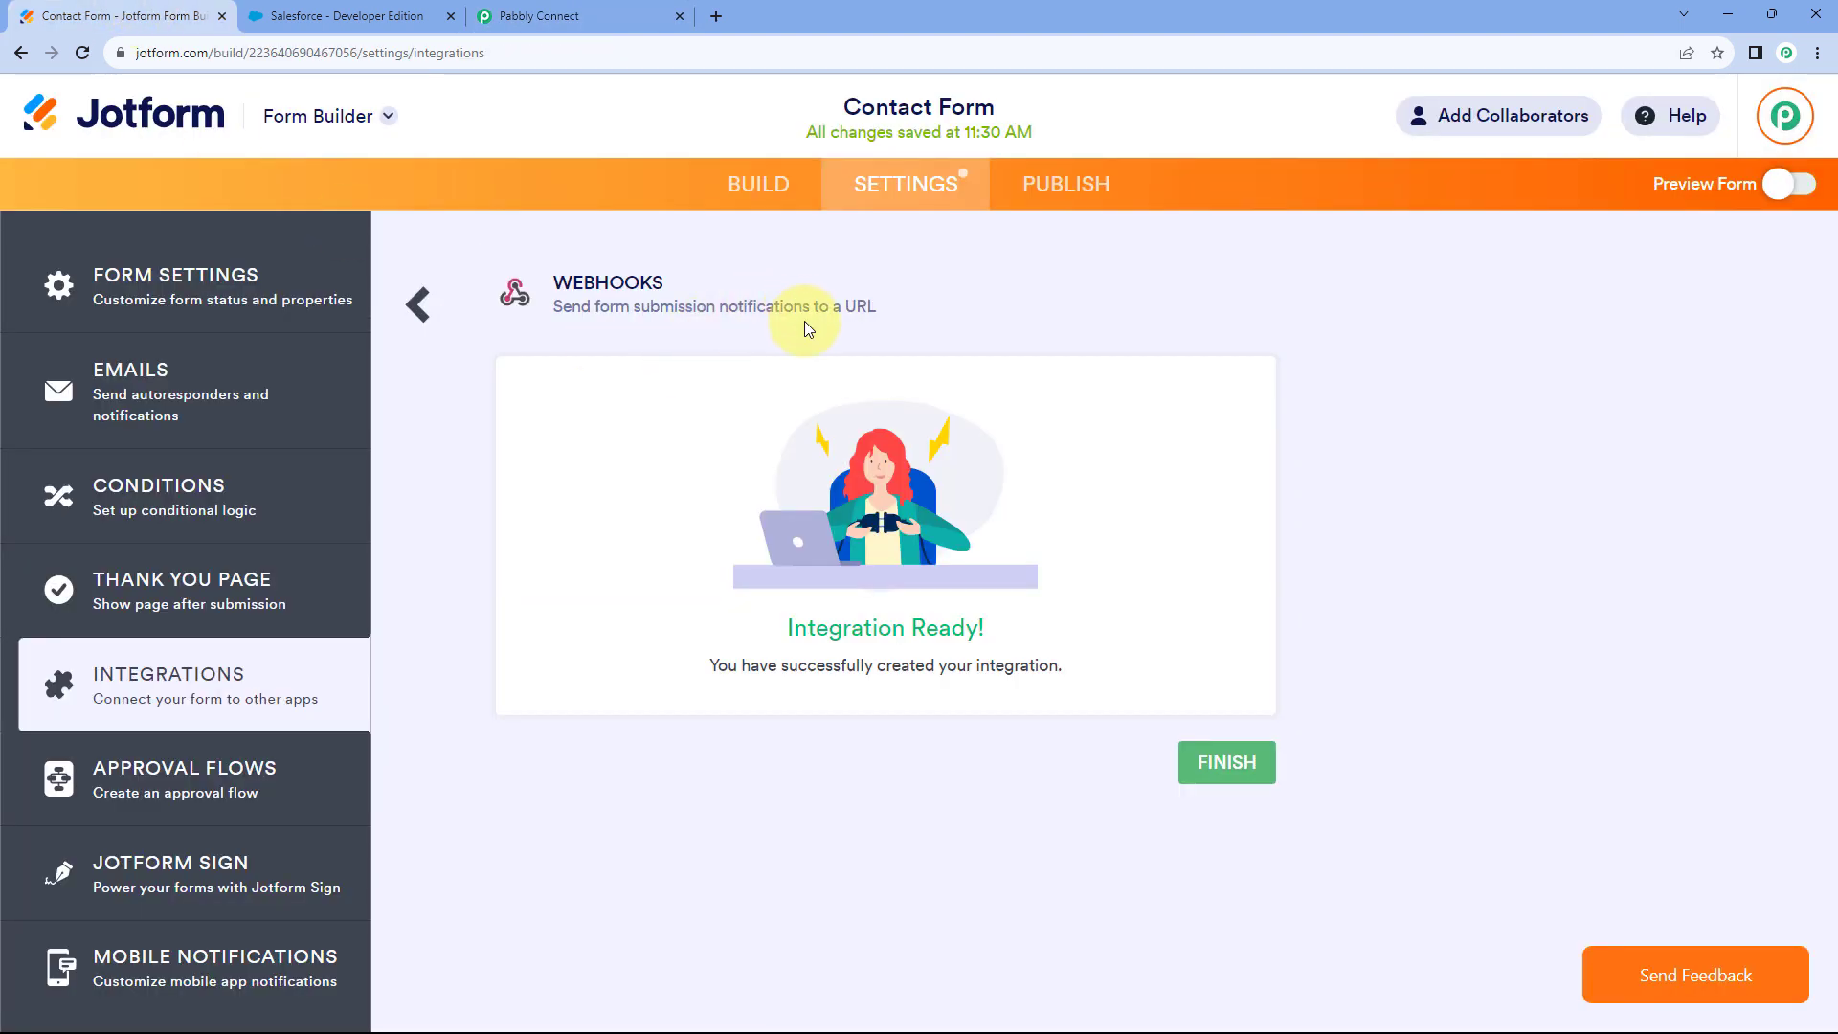
{"action": "left_click", "coordinate": [1062, 198]}
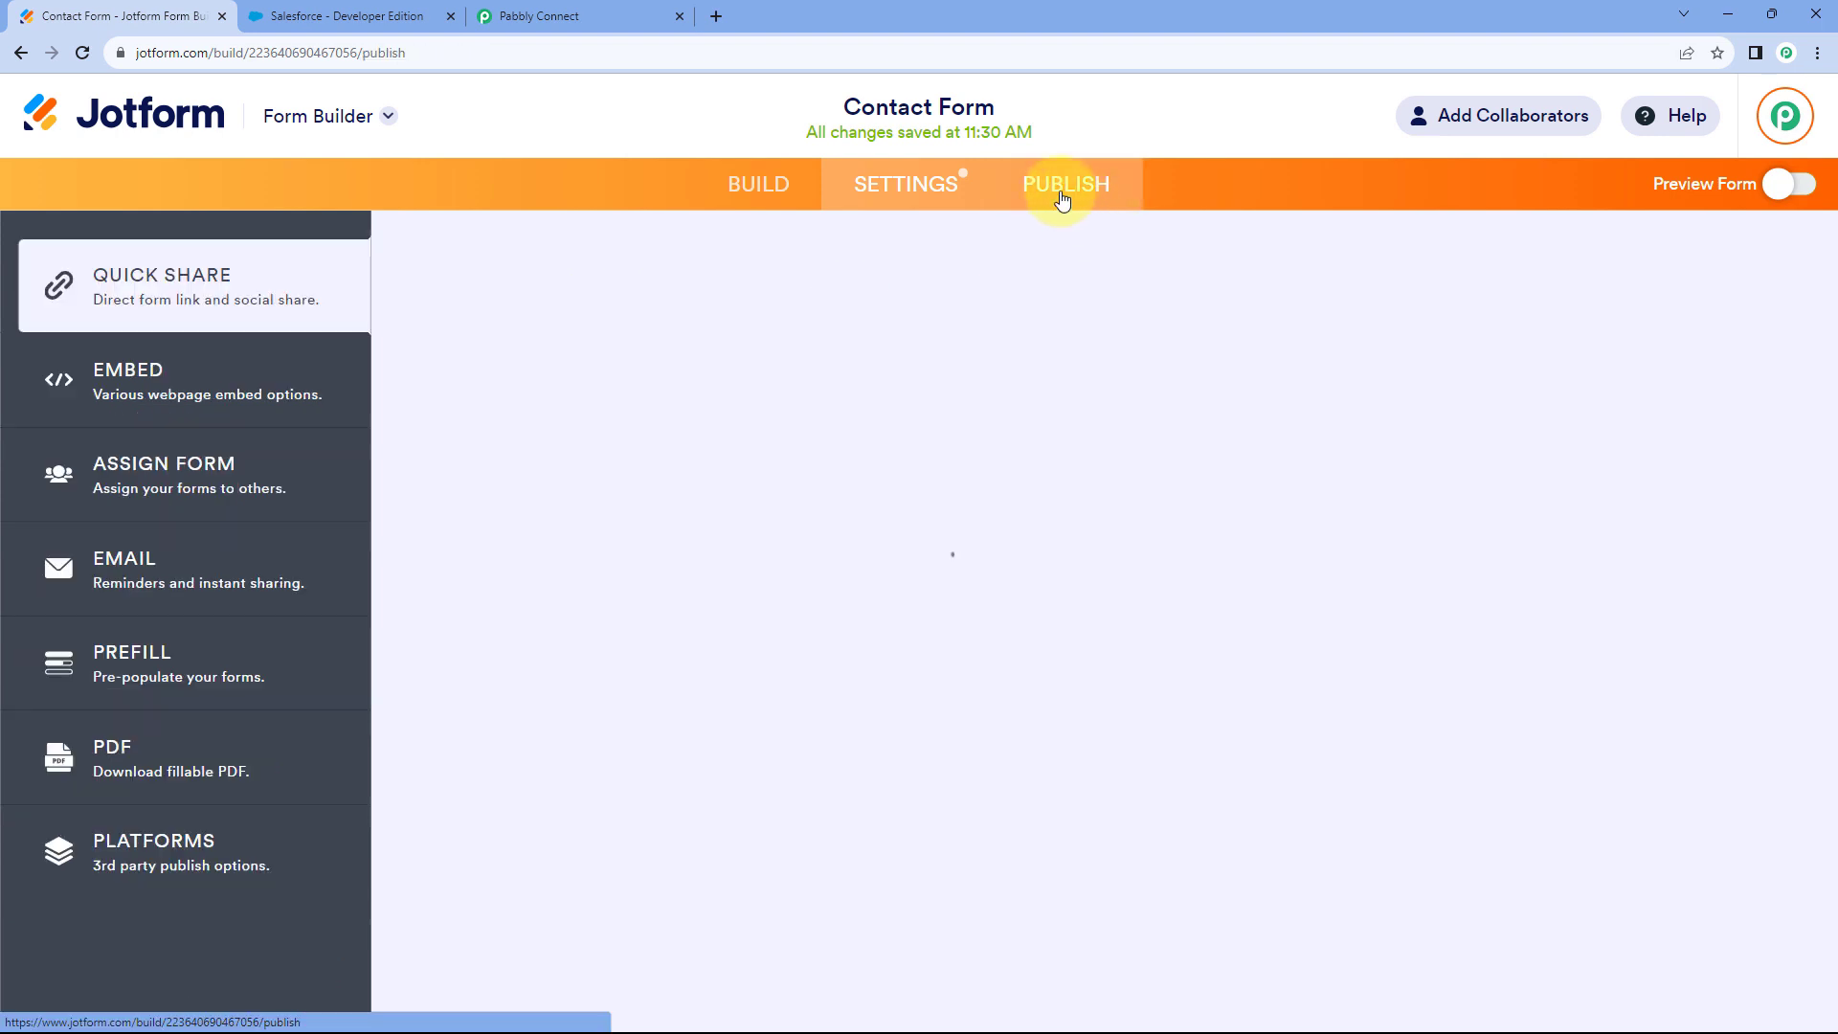
{"action": "left_click", "coordinate": [861, 444]}
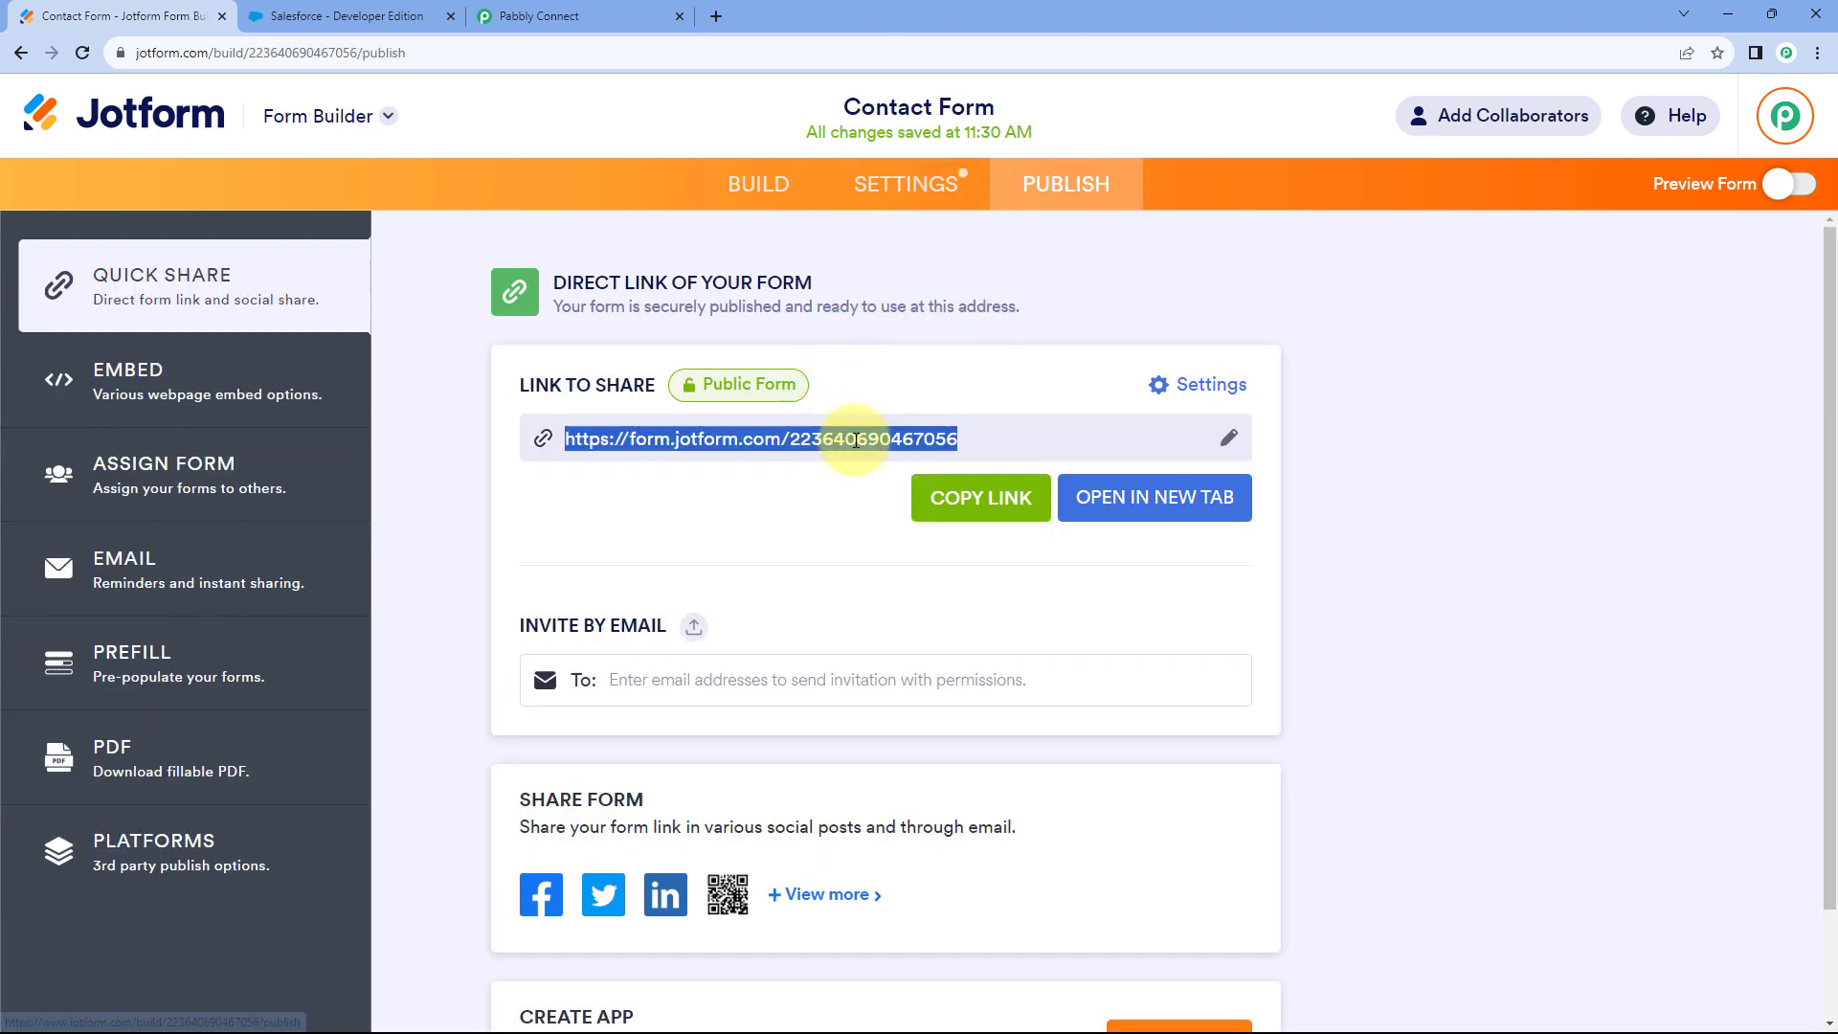
{"action": "right_click", "coordinate": [860, 446]}
{"action": "left_click", "coordinate": [898, 465]}
{"action": "left_click", "coordinate": [721, 19]}
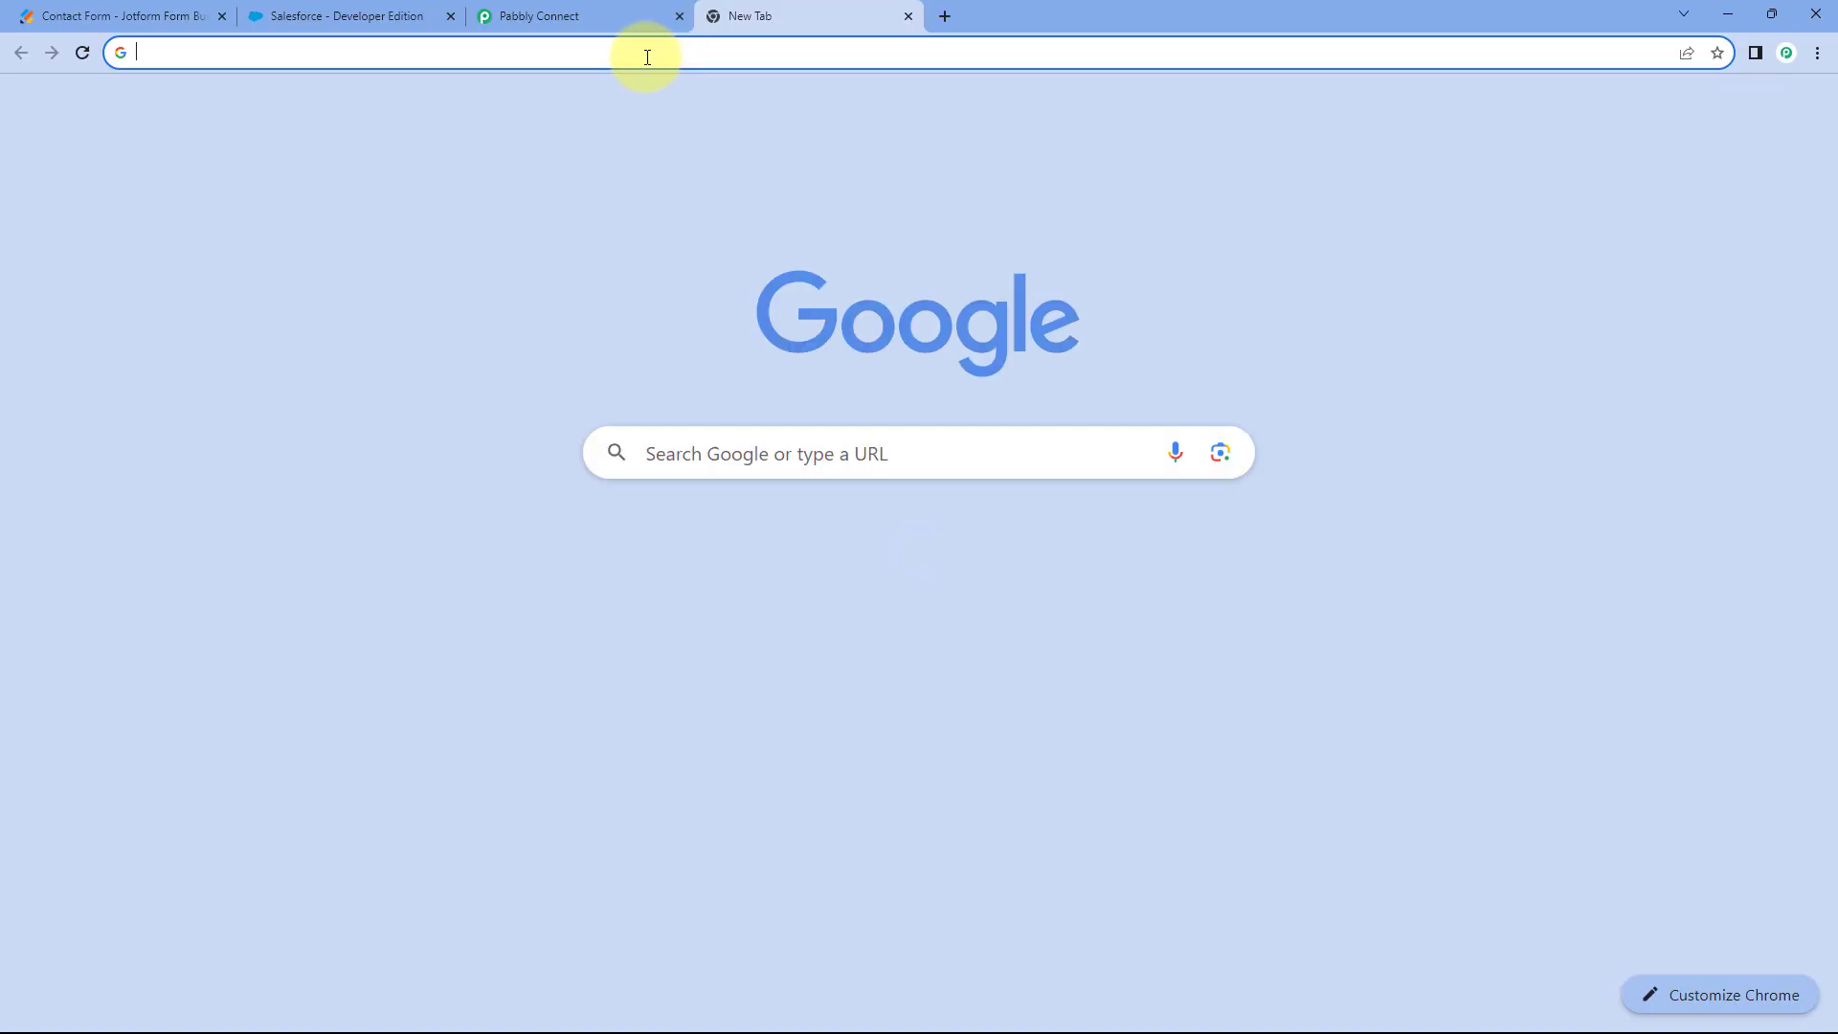
{"action": "right_click", "coordinate": [647, 55]}
{"action": "left_click", "coordinate": [698, 185]}
Load the live form and enter first name Demo, last name User, and a test e-mail address.
{"action": "key", "text": "Return"}
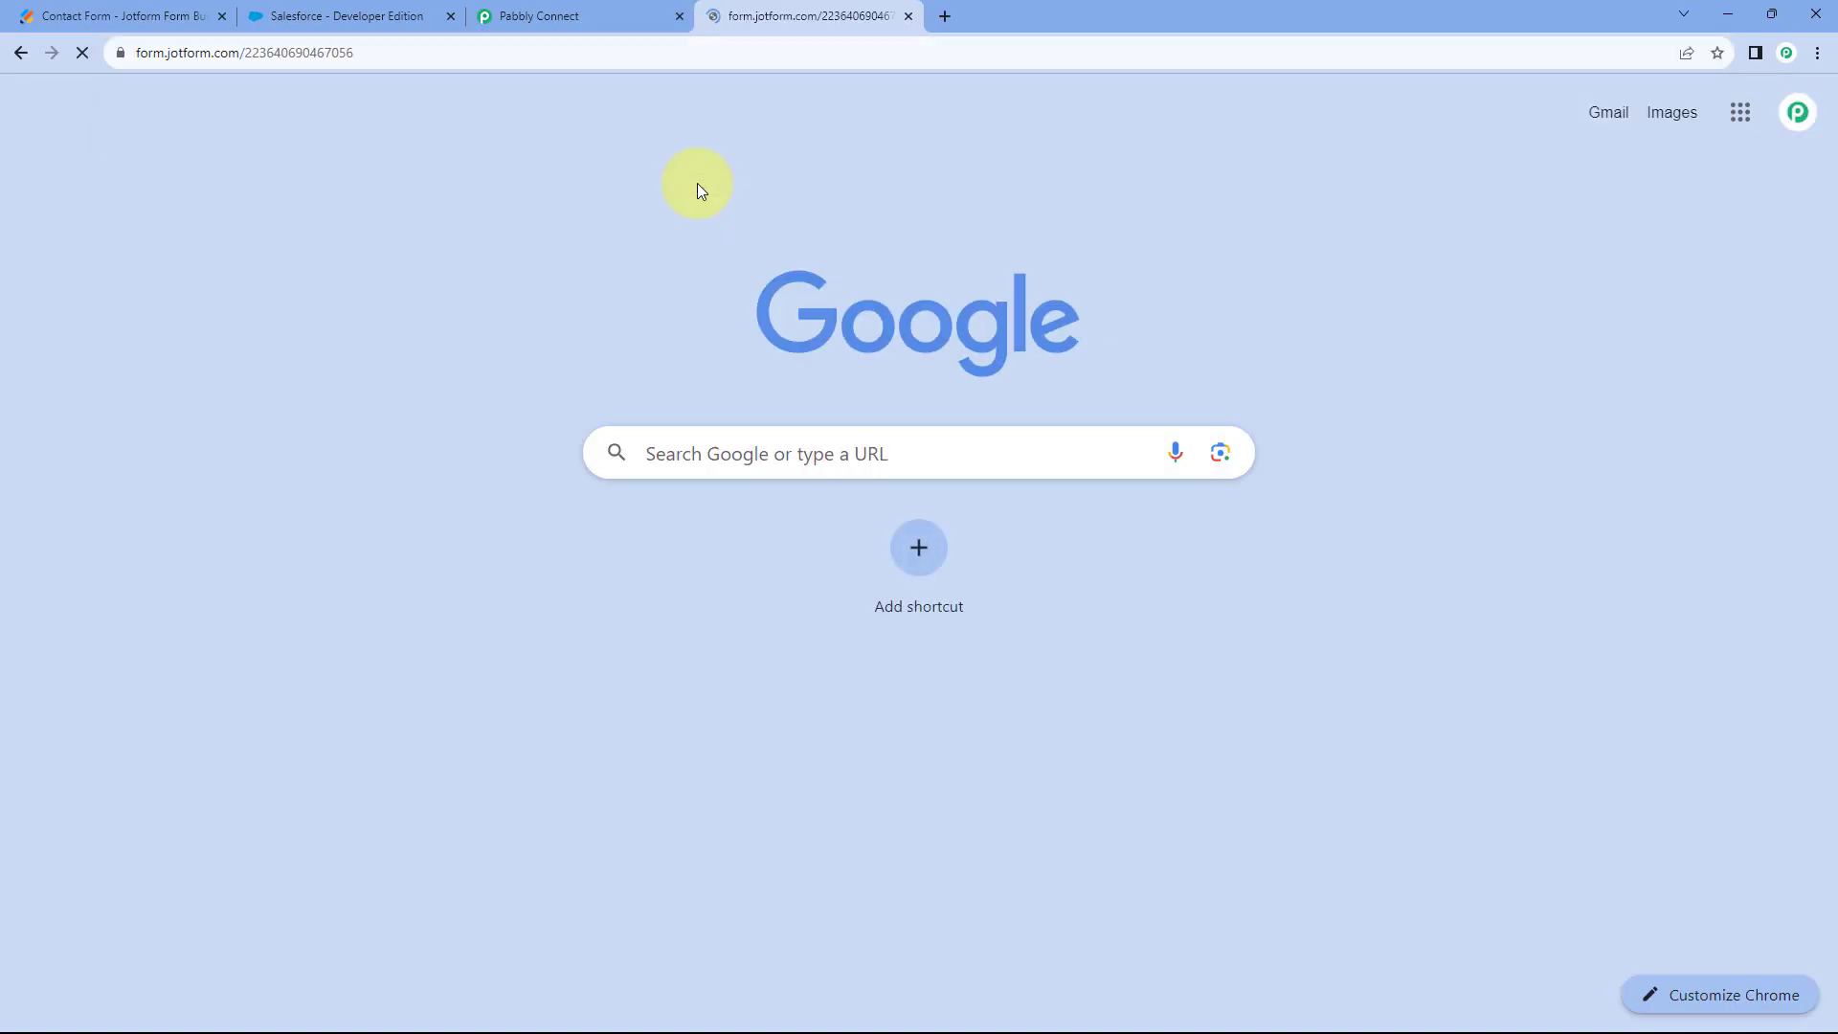
{"action": "scroll", "coordinate": [428, 320], "scroll_direction": "down", "scroll_amount": 2}
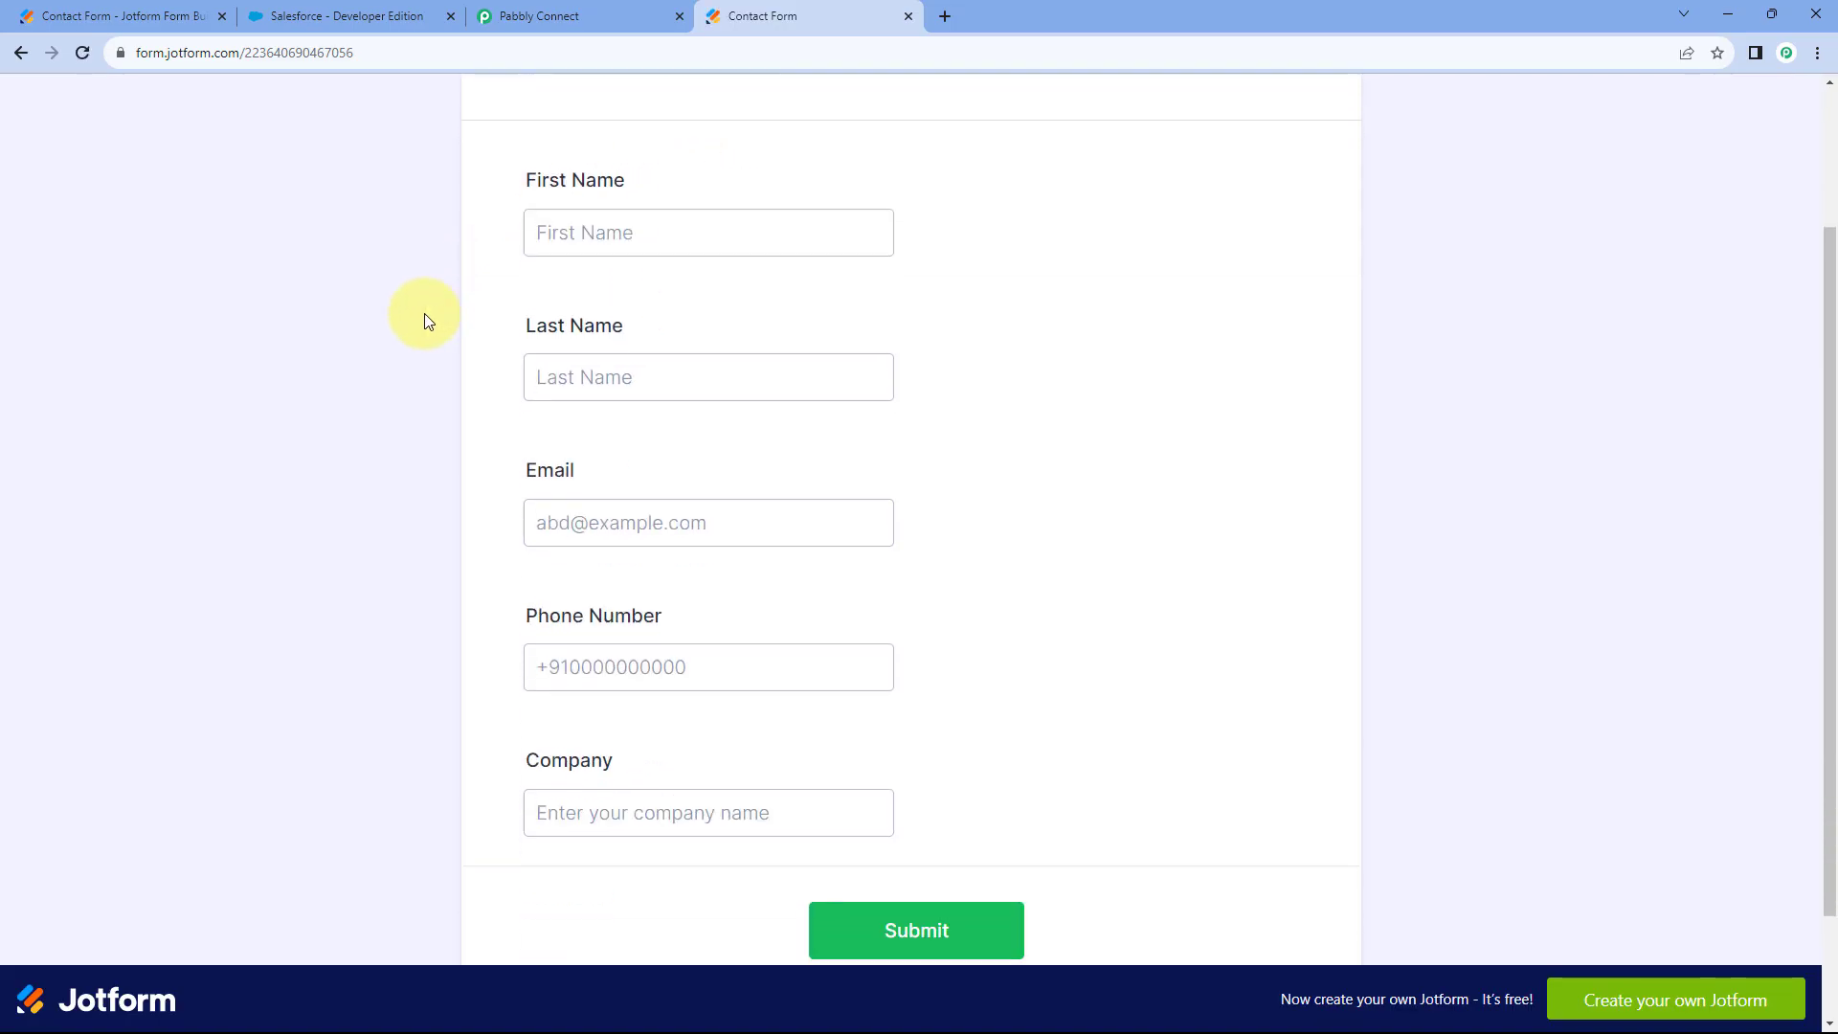
{"action": "left_click", "coordinate": [647, 244]}
{"action": "type", "text": "Demo"}
{"action": "key", "text": "Tab"}
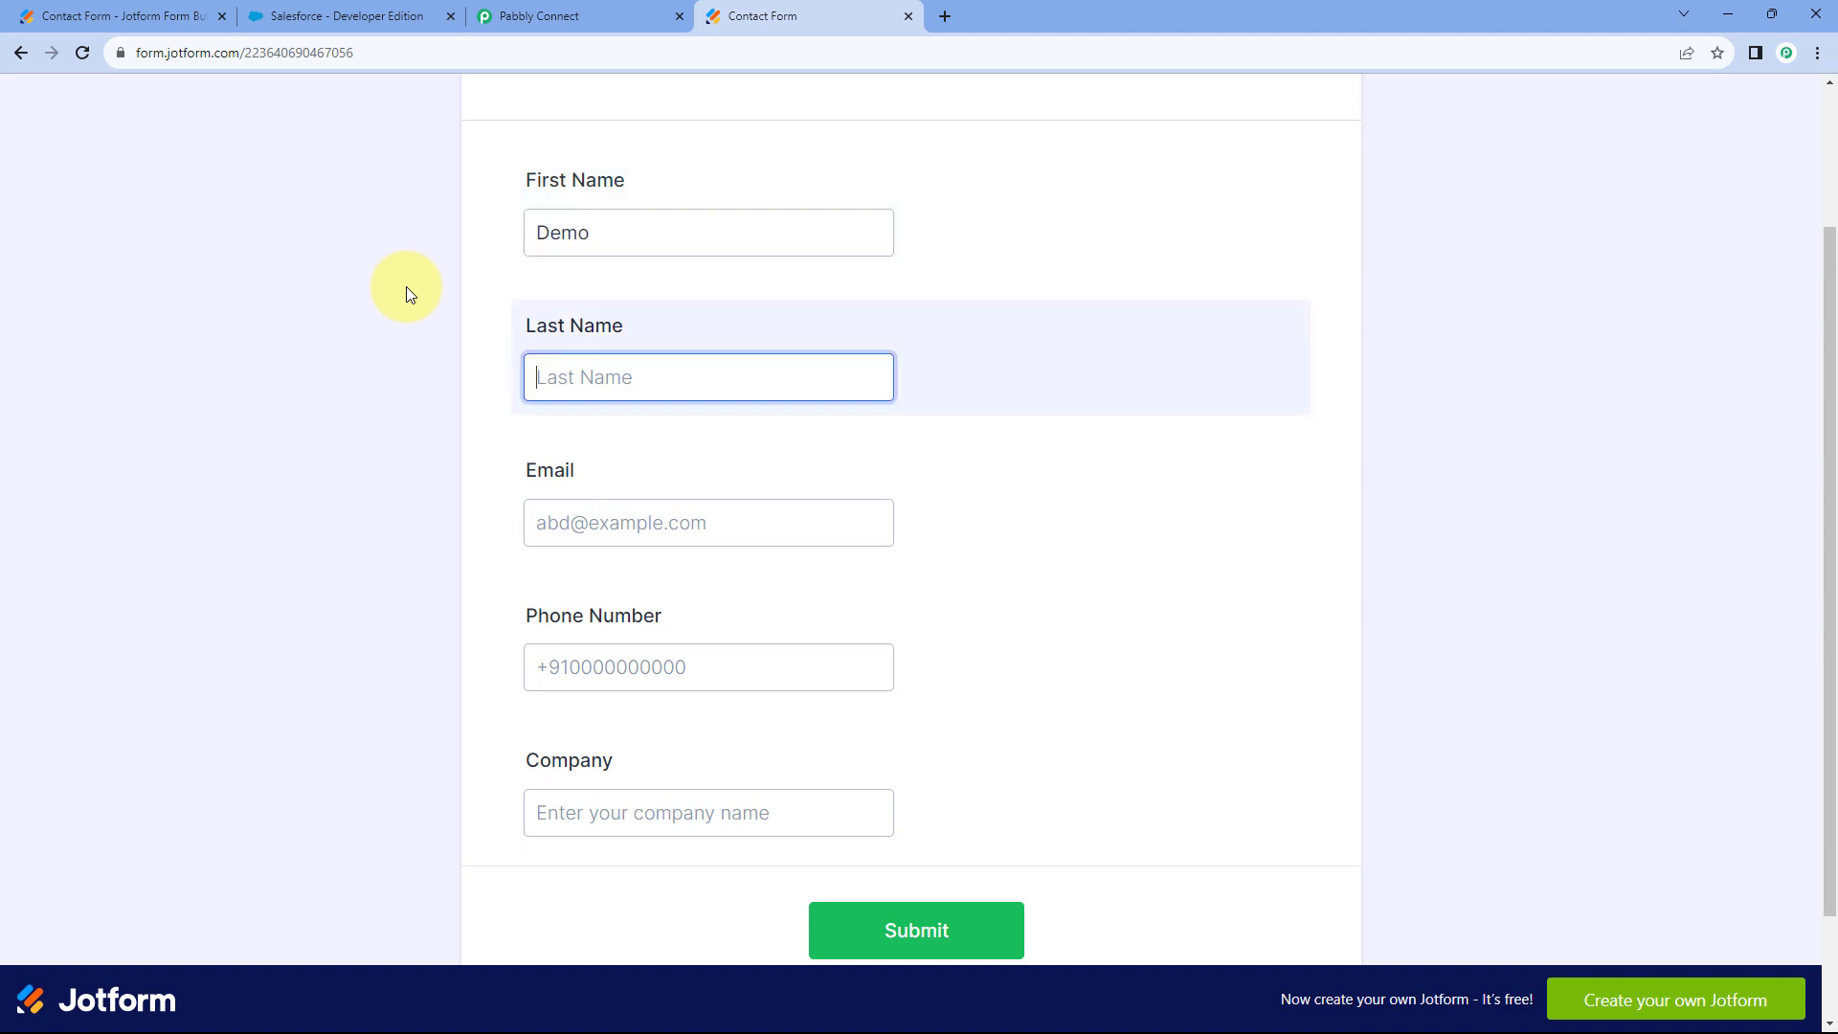
{"action": "type", "text": "User"}
{"action": "key", "text": "Tab"}
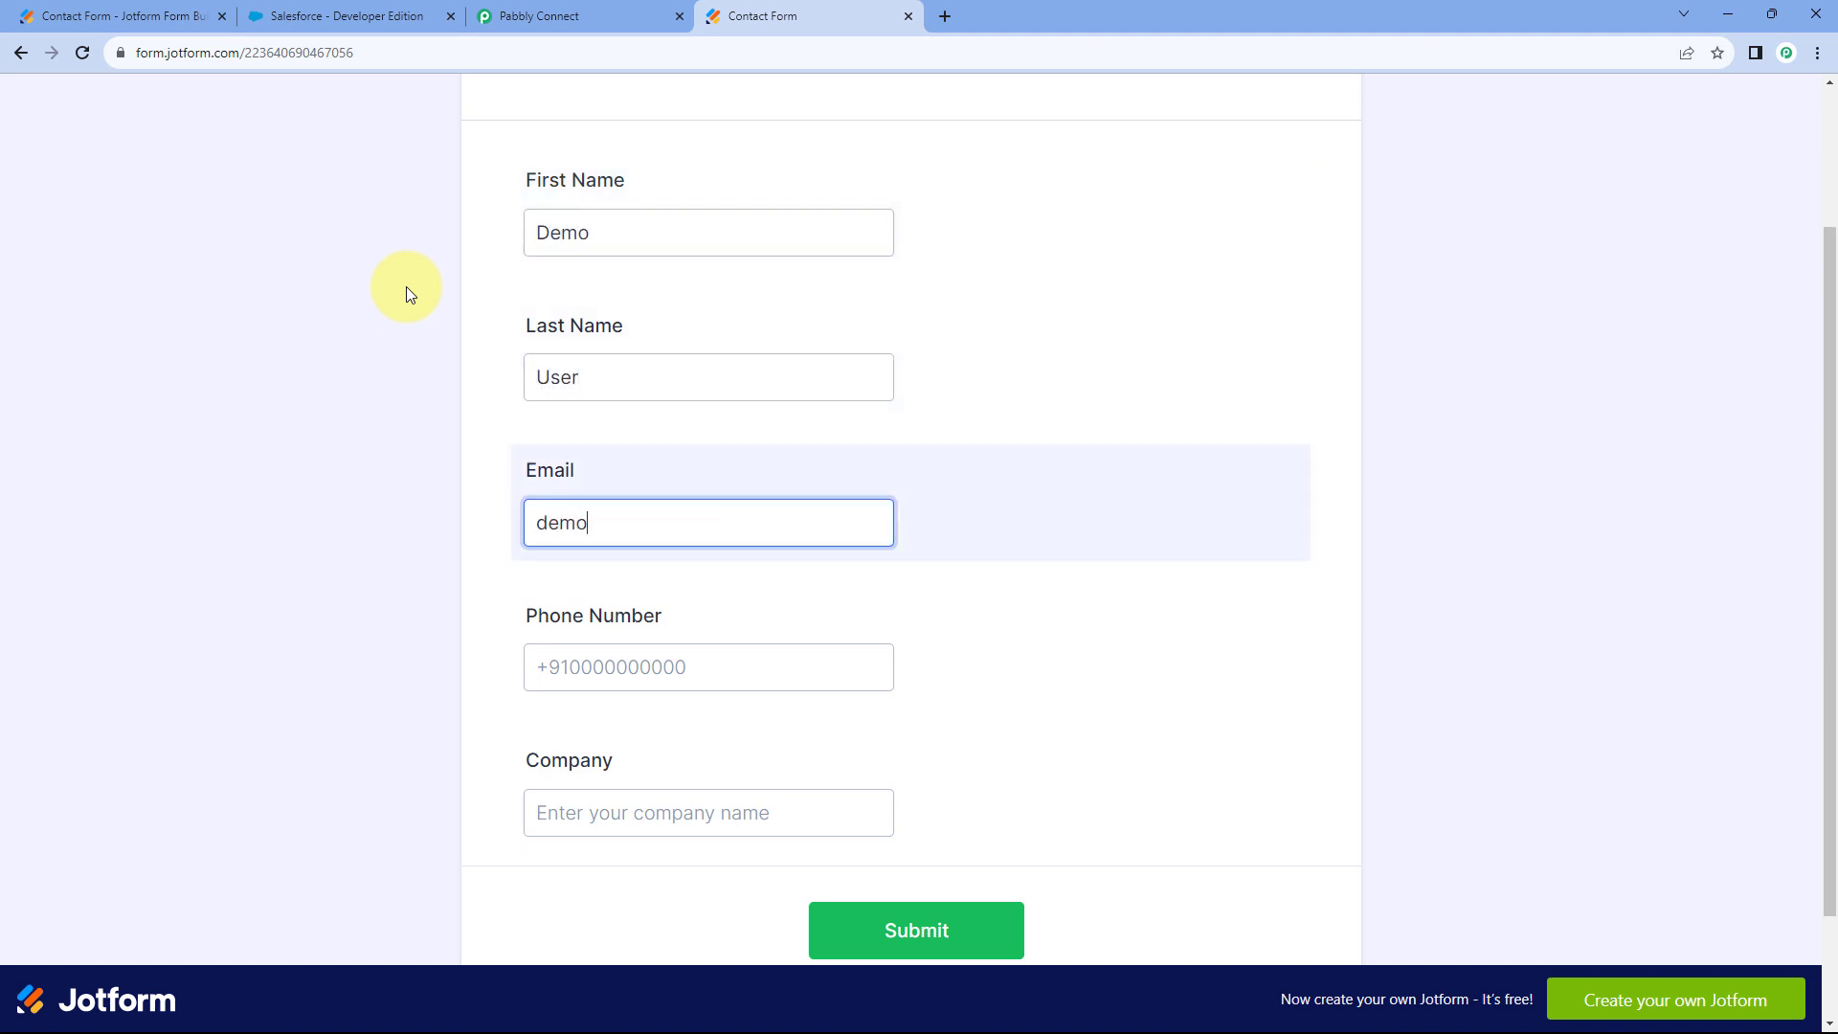
{"action": "key", "text": "Tab"}
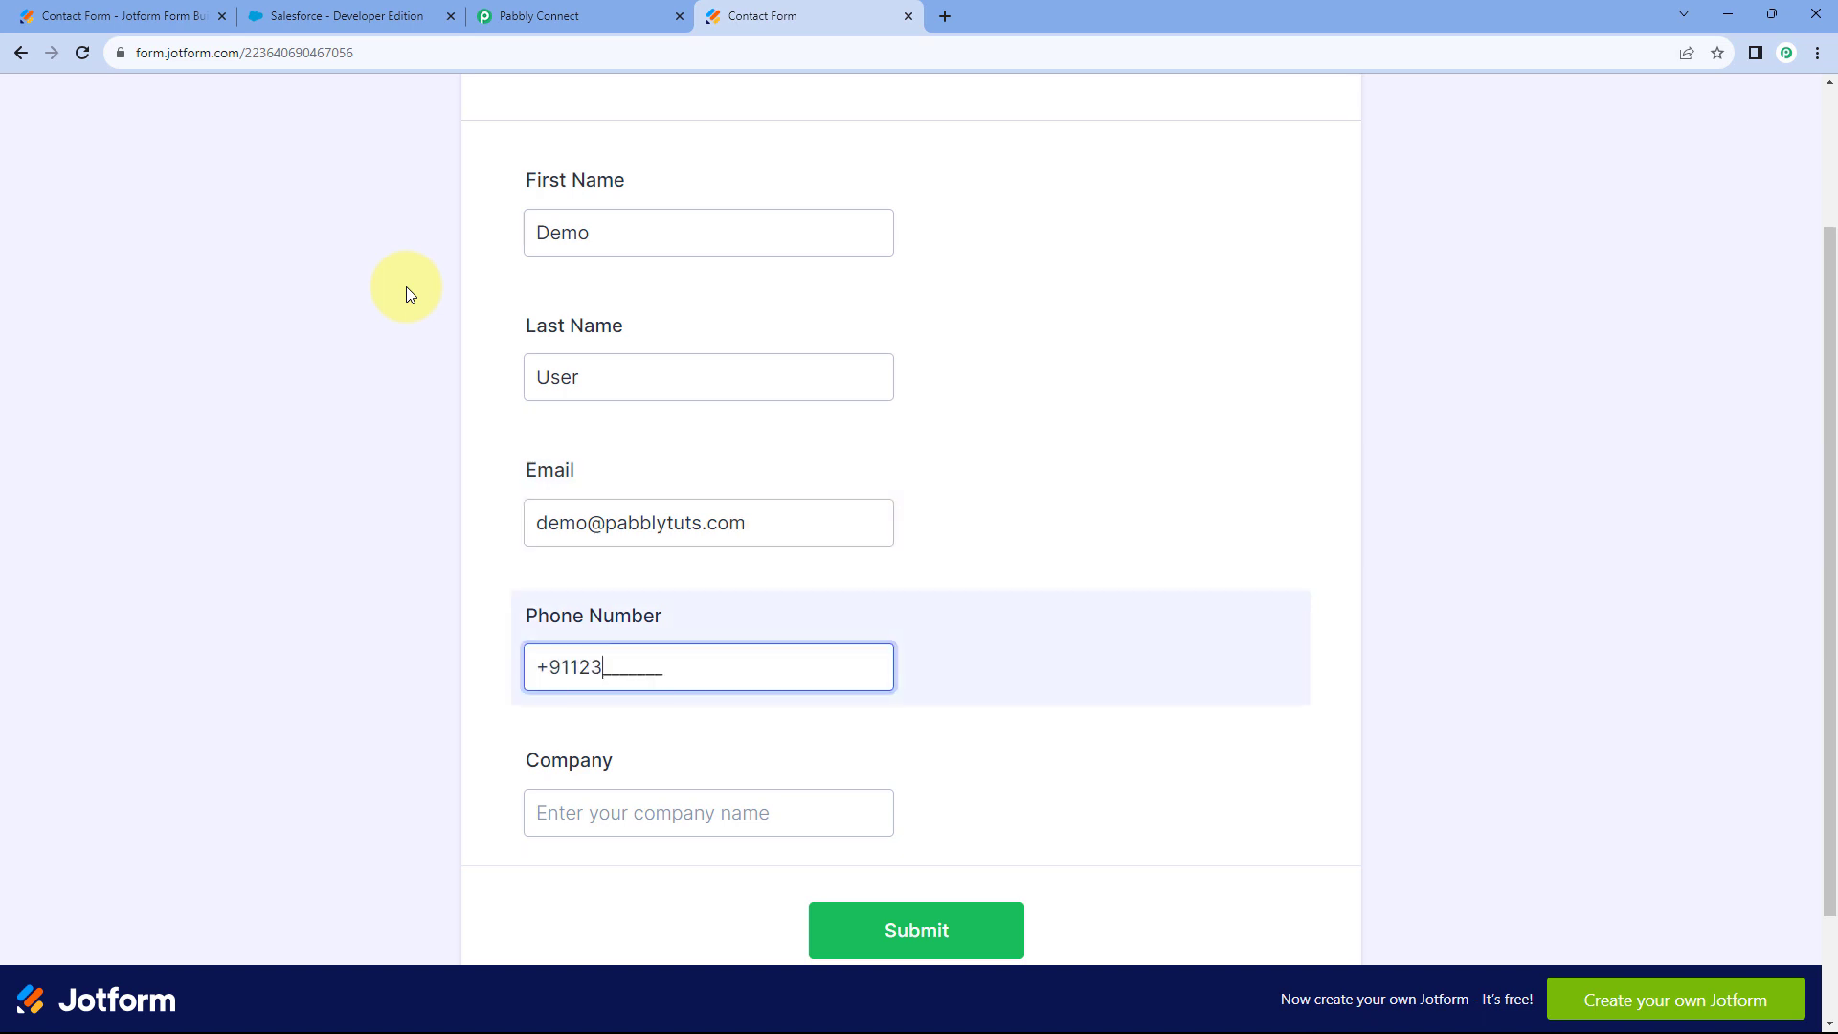
Enter company Pabbly, submit the form, and check Pabbly Connect for the response.
{"action": "scroll", "coordinate": [406, 285], "scroll_direction": "down", "scroll_amount": 2}
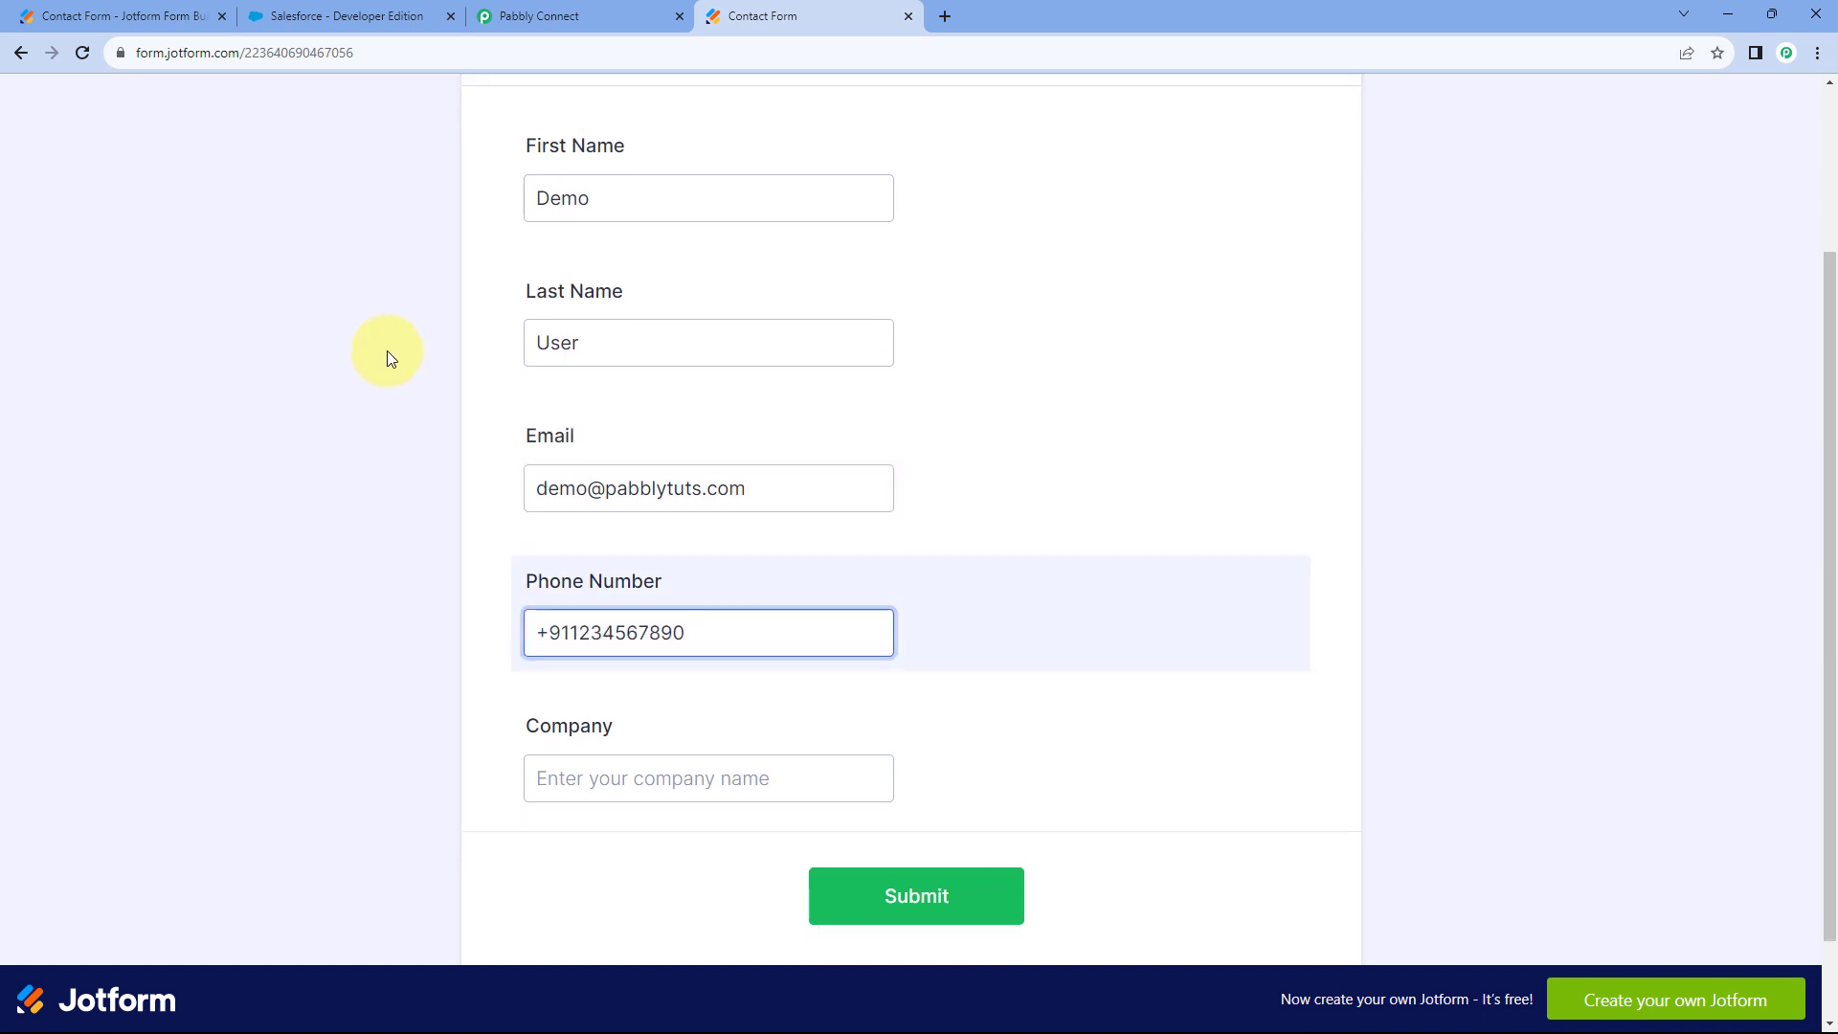
{"action": "left_click", "coordinate": [587, 665]}
{"action": "type", "text": "Pabbly"}
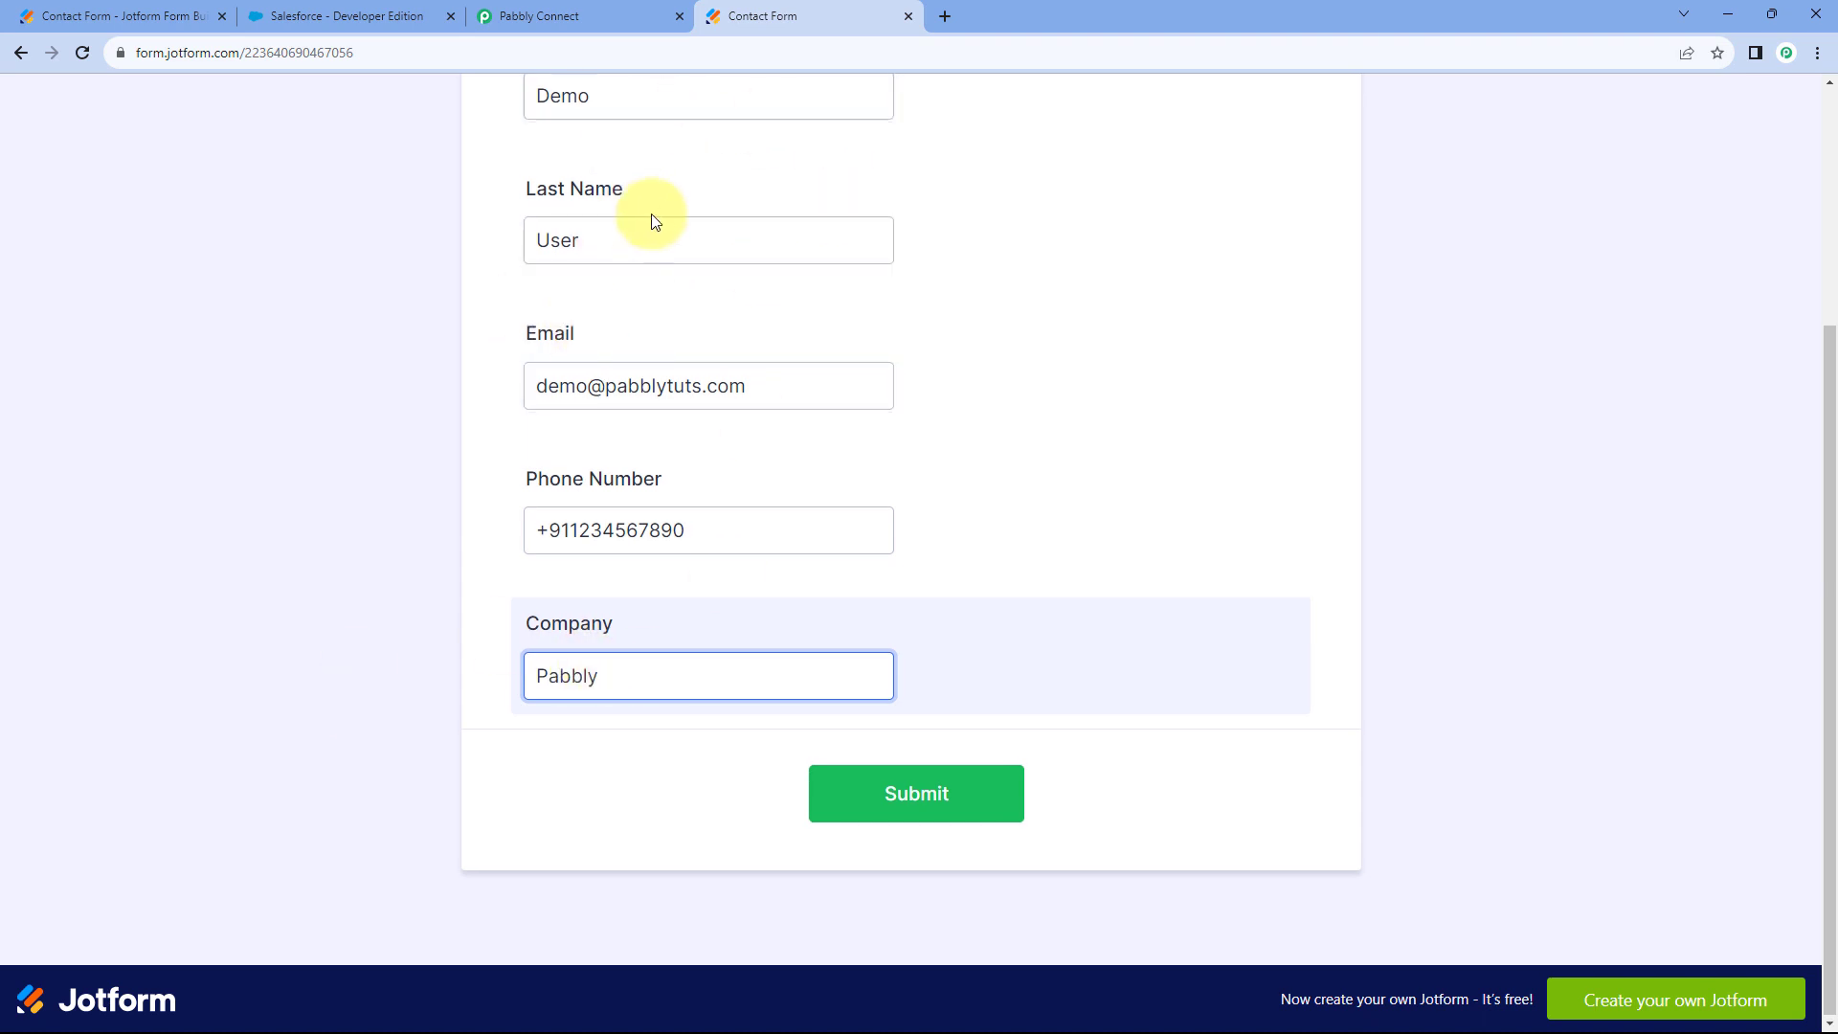
{"action": "scroll", "coordinate": [460, 259], "scroll_direction": "up", "scroll_amount": 1}
{"action": "left_click", "coordinate": [539, 189]}
{"action": "scroll", "coordinate": [422, 629], "scroll_direction": "down", "scroll_amount": 1}
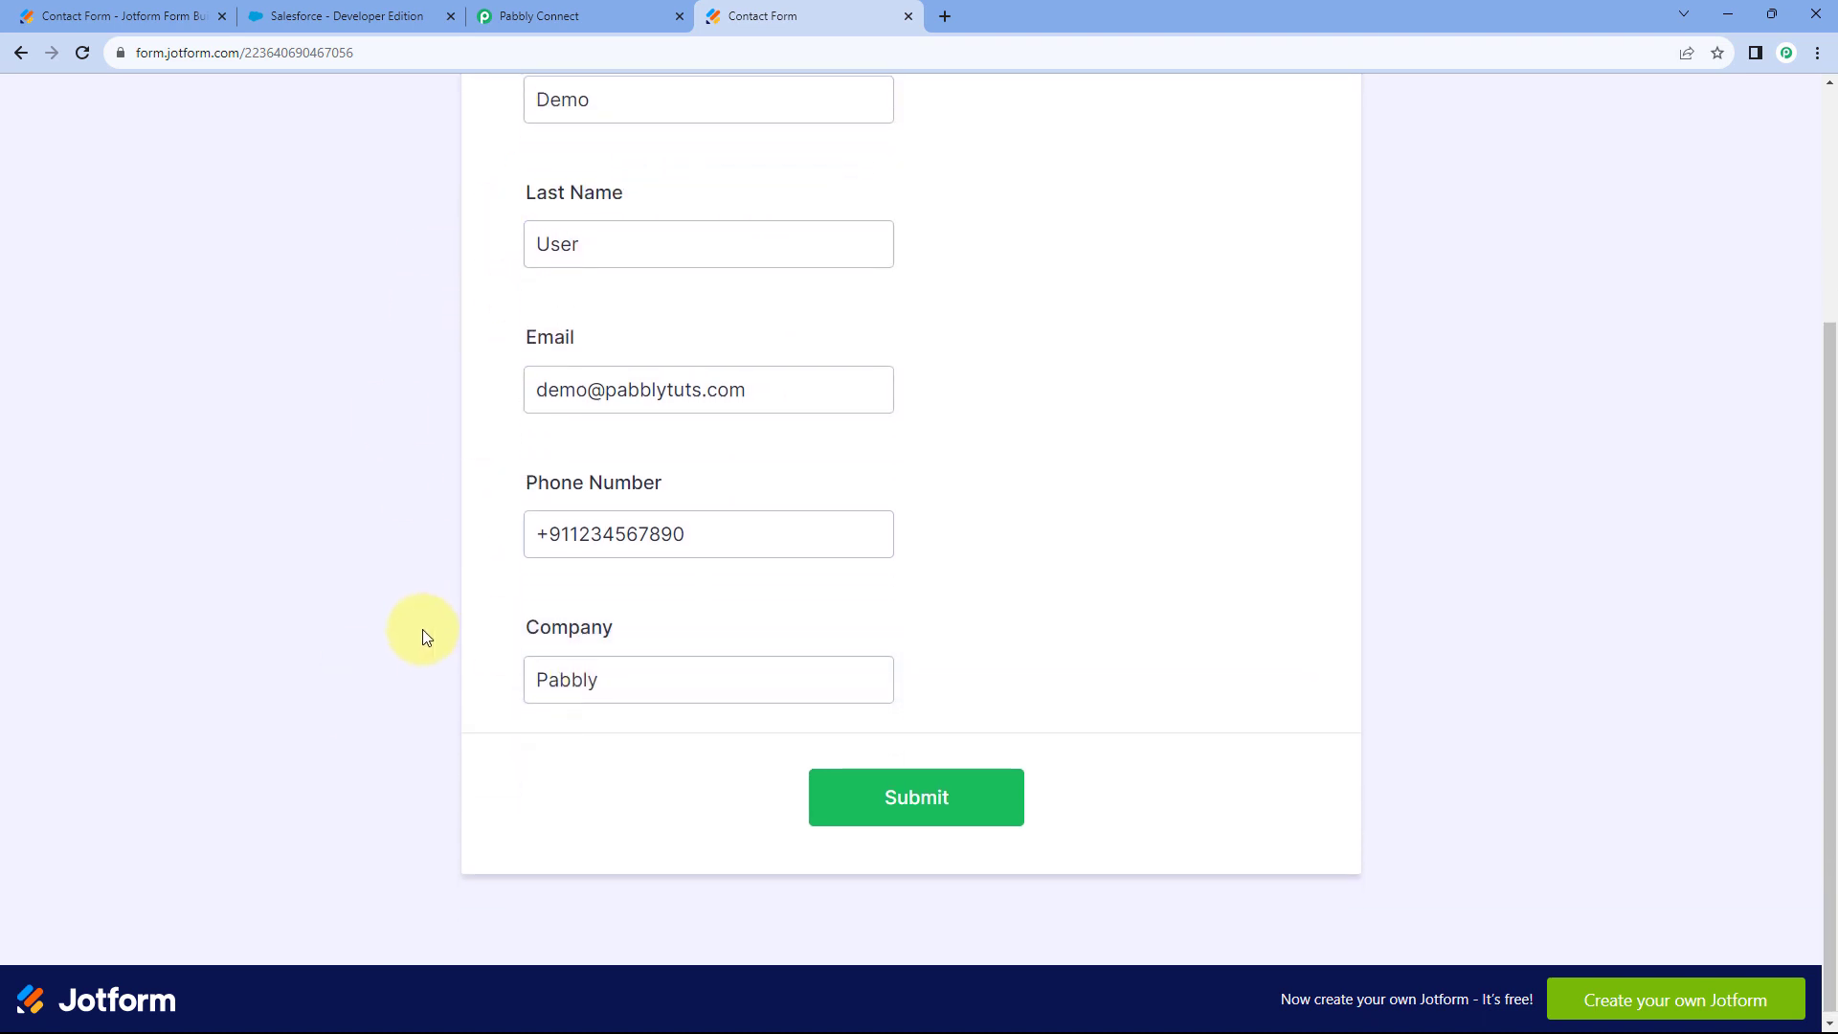
{"action": "left_click", "coordinate": [962, 809]}
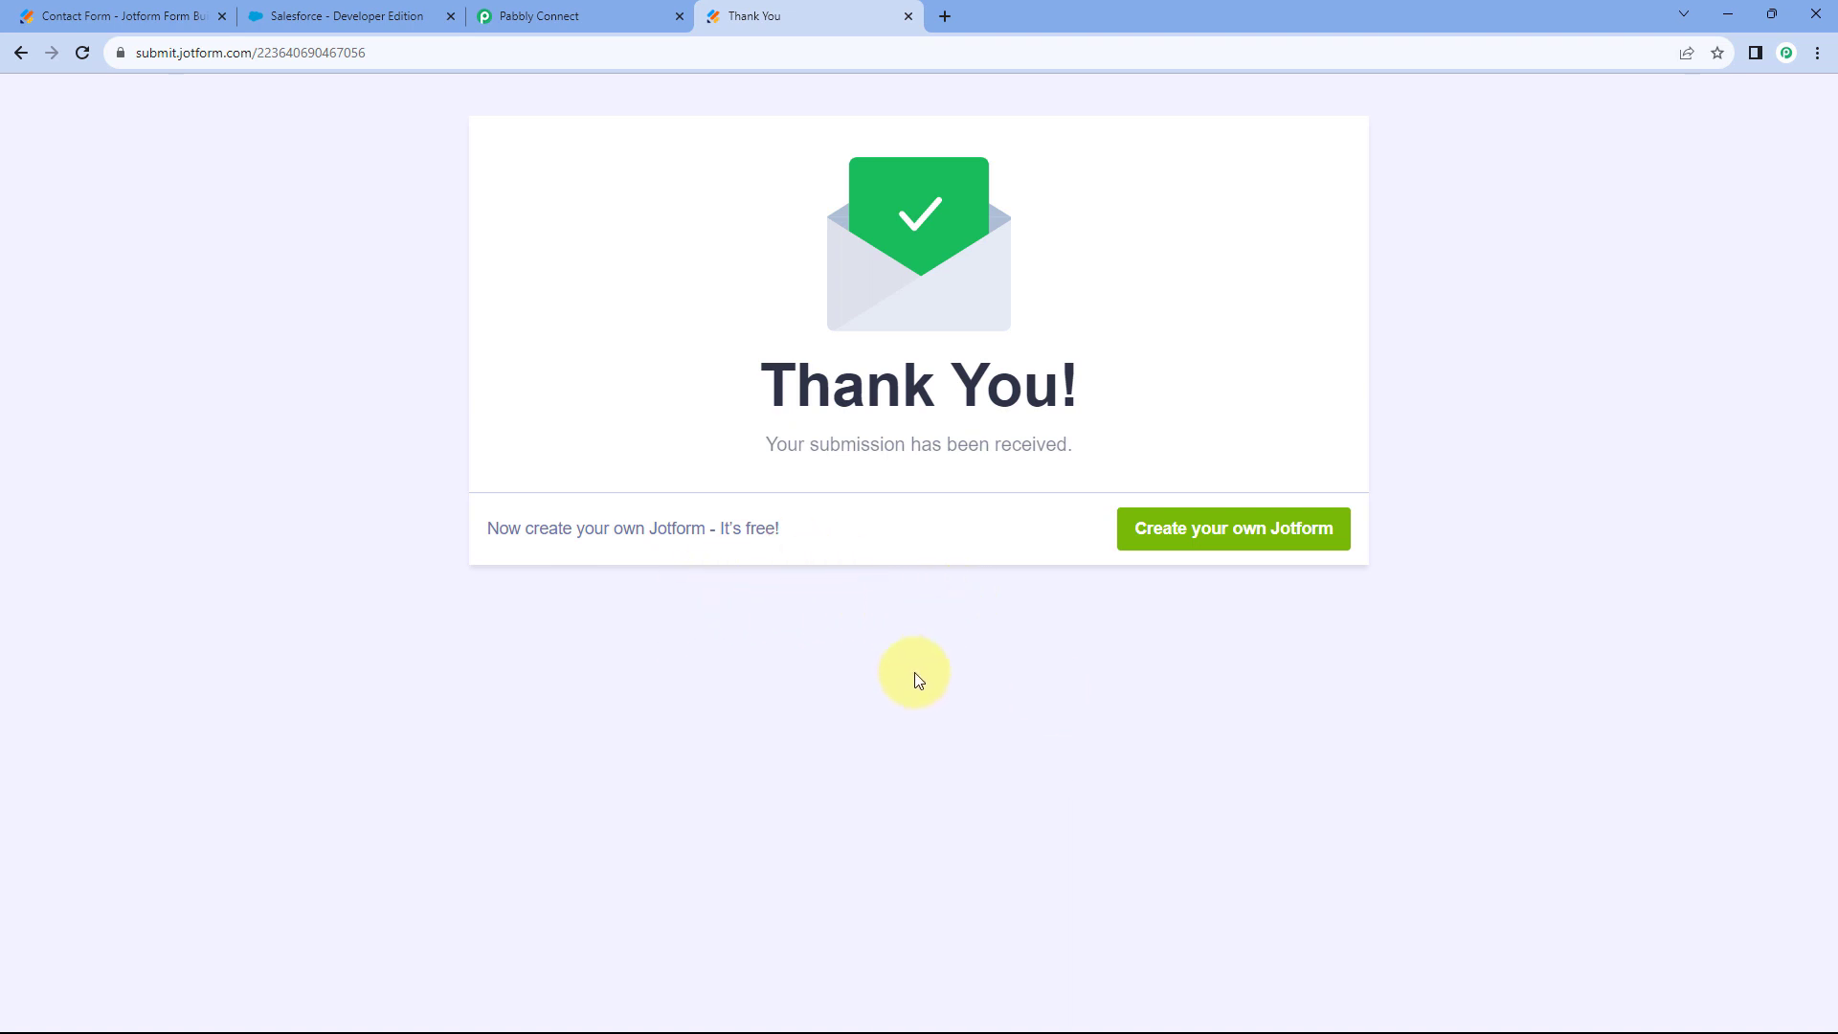
{"action": "left_click", "coordinate": [636, 15]}
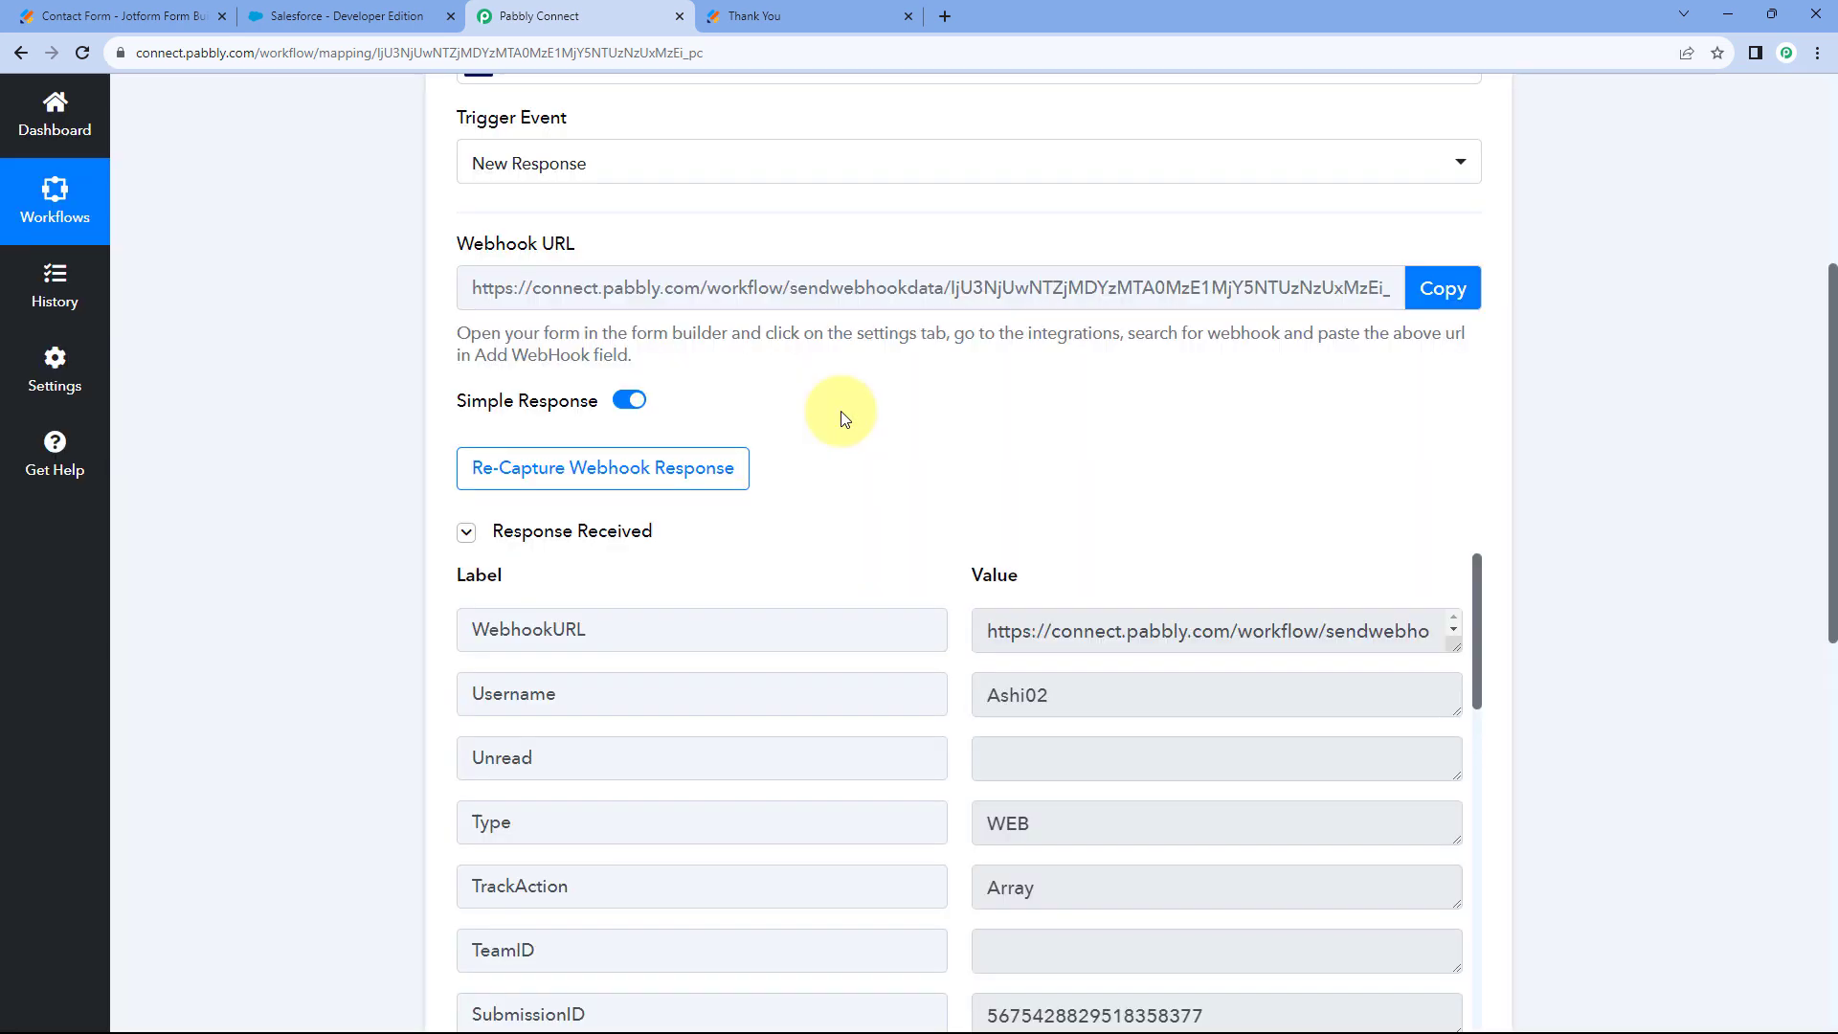
{"action": "scroll", "coordinate": [933, 446], "scroll_direction": "down", "scroll_amount": 1}
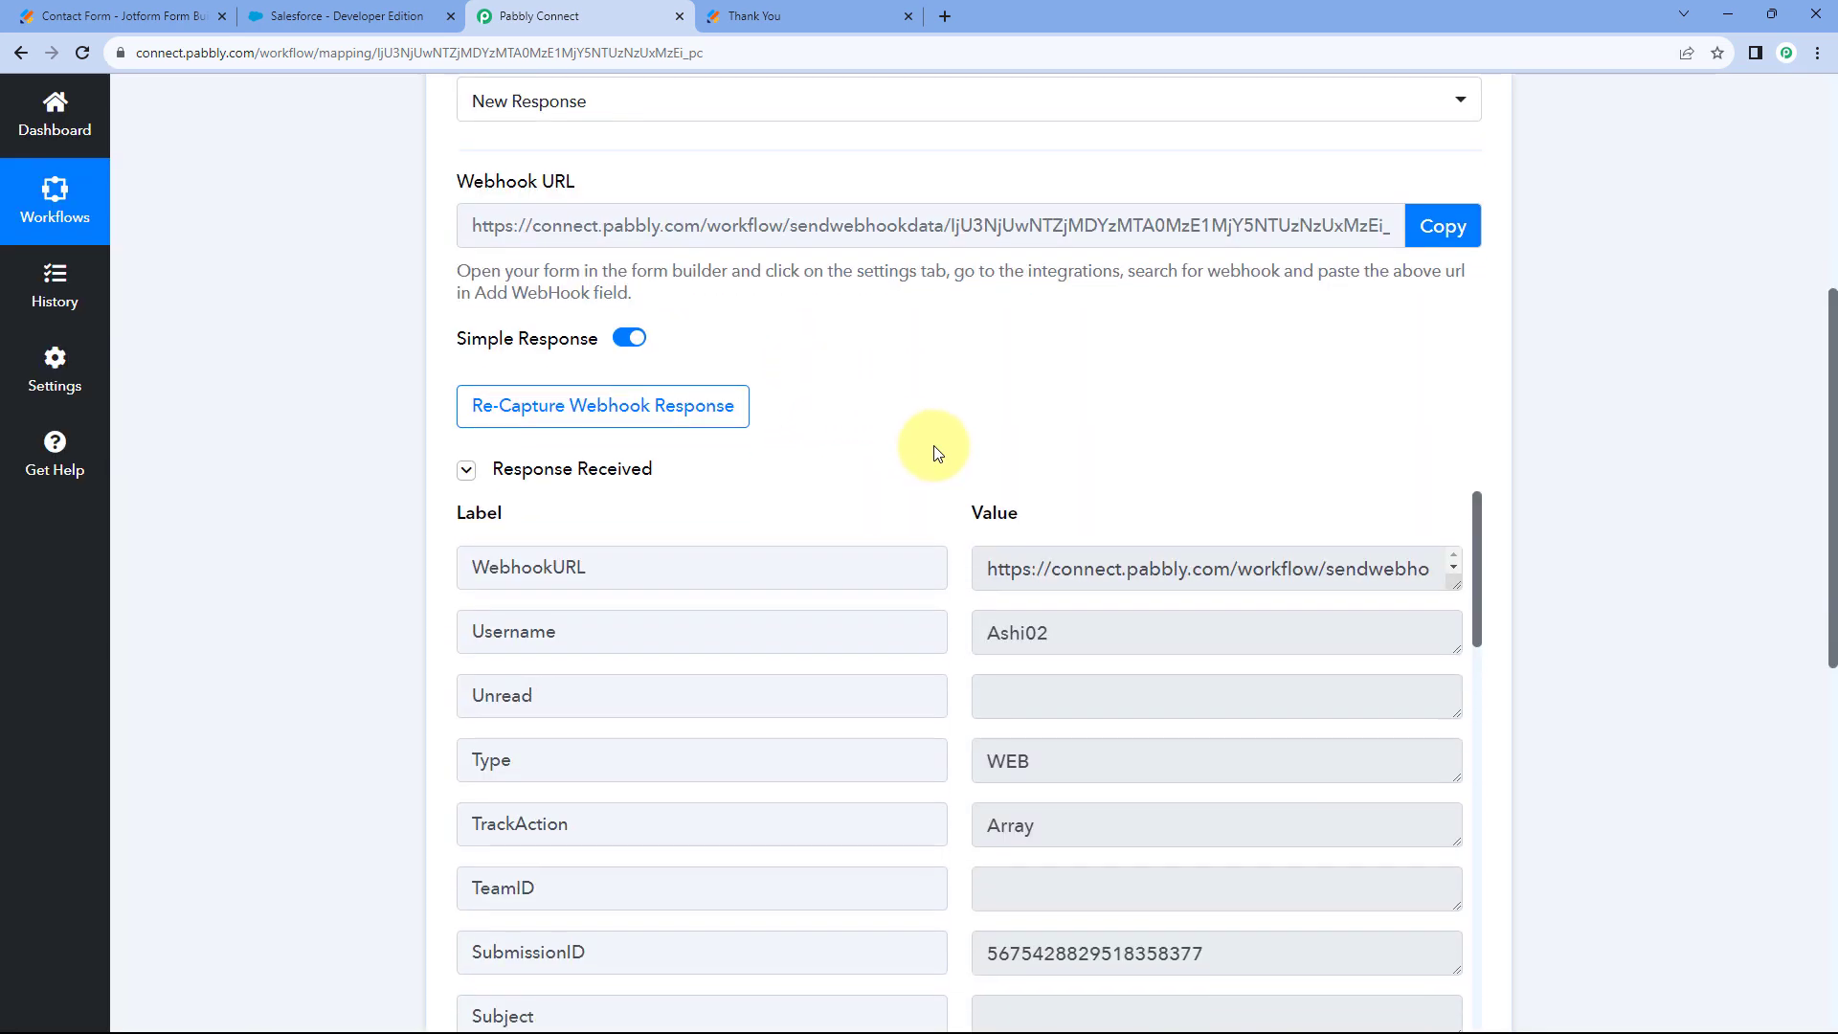
{"action": "scroll", "coordinate": [933, 431], "scroll_direction": "down", "scroll_amount": 4}
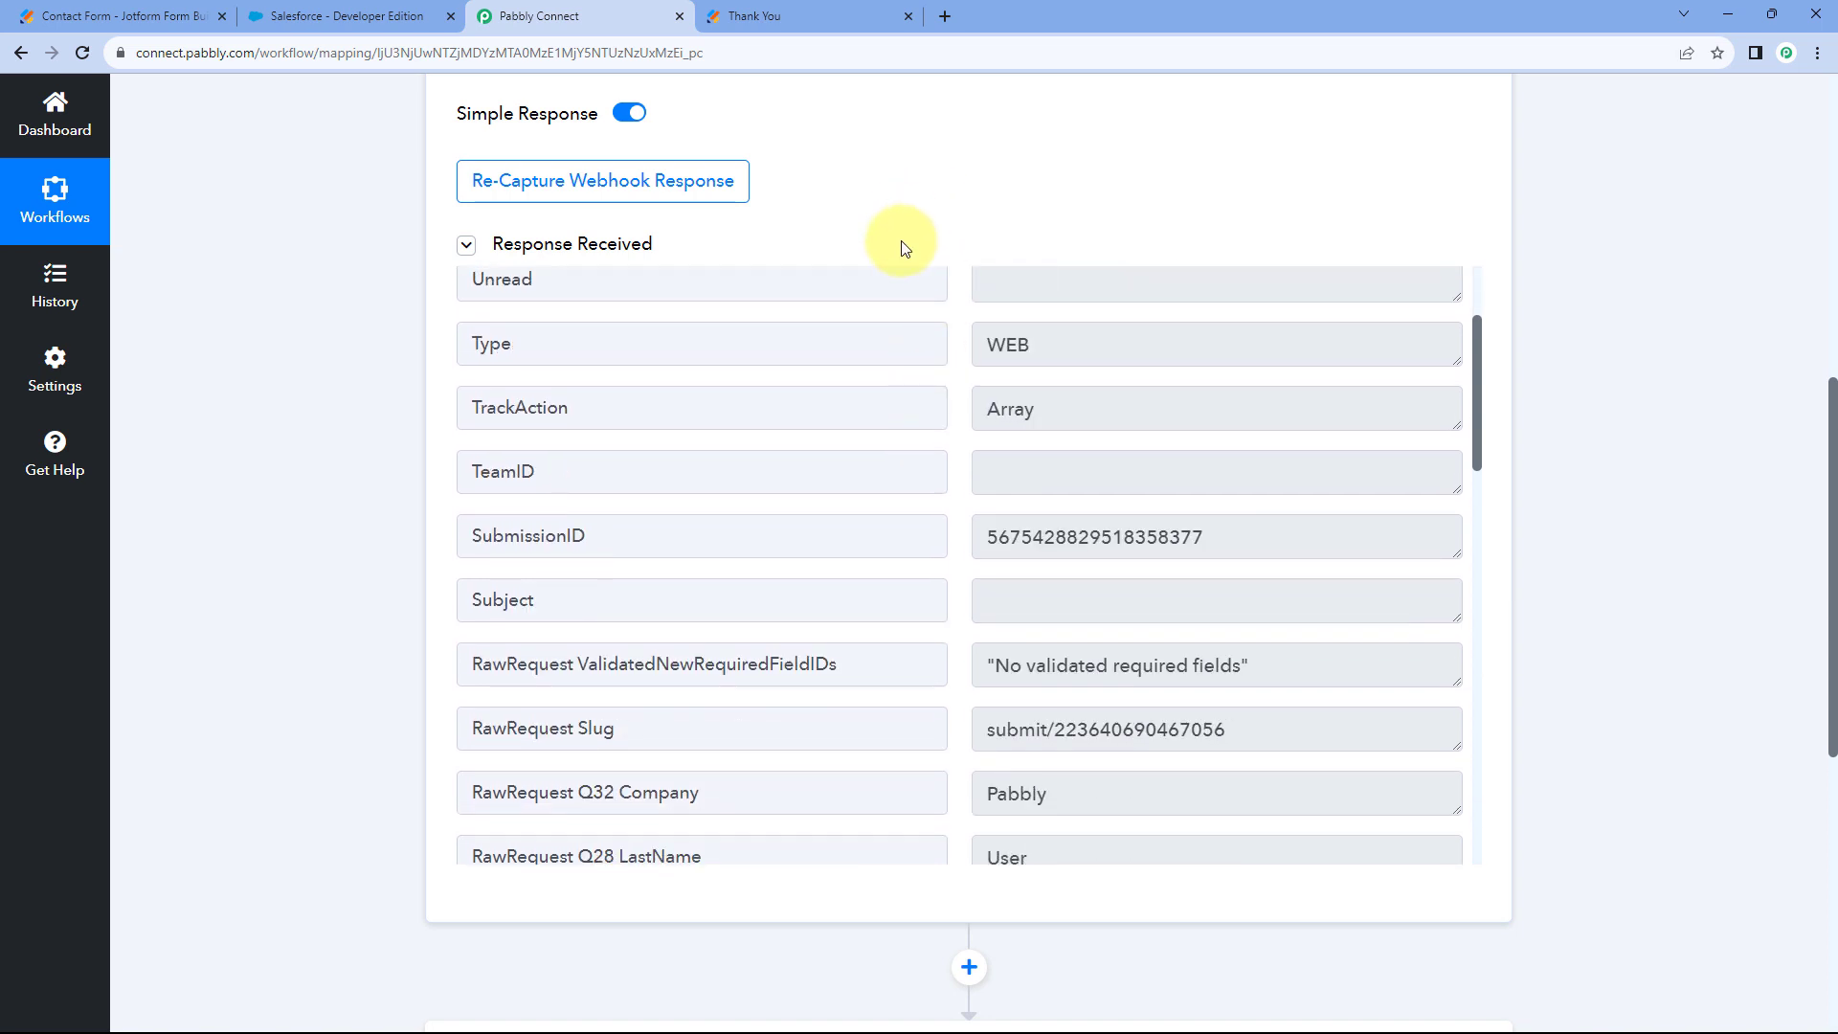
{"action": "scroll", "coordinate": [933, 353], "scroll_direction": "down", "scroll_amount": 5}
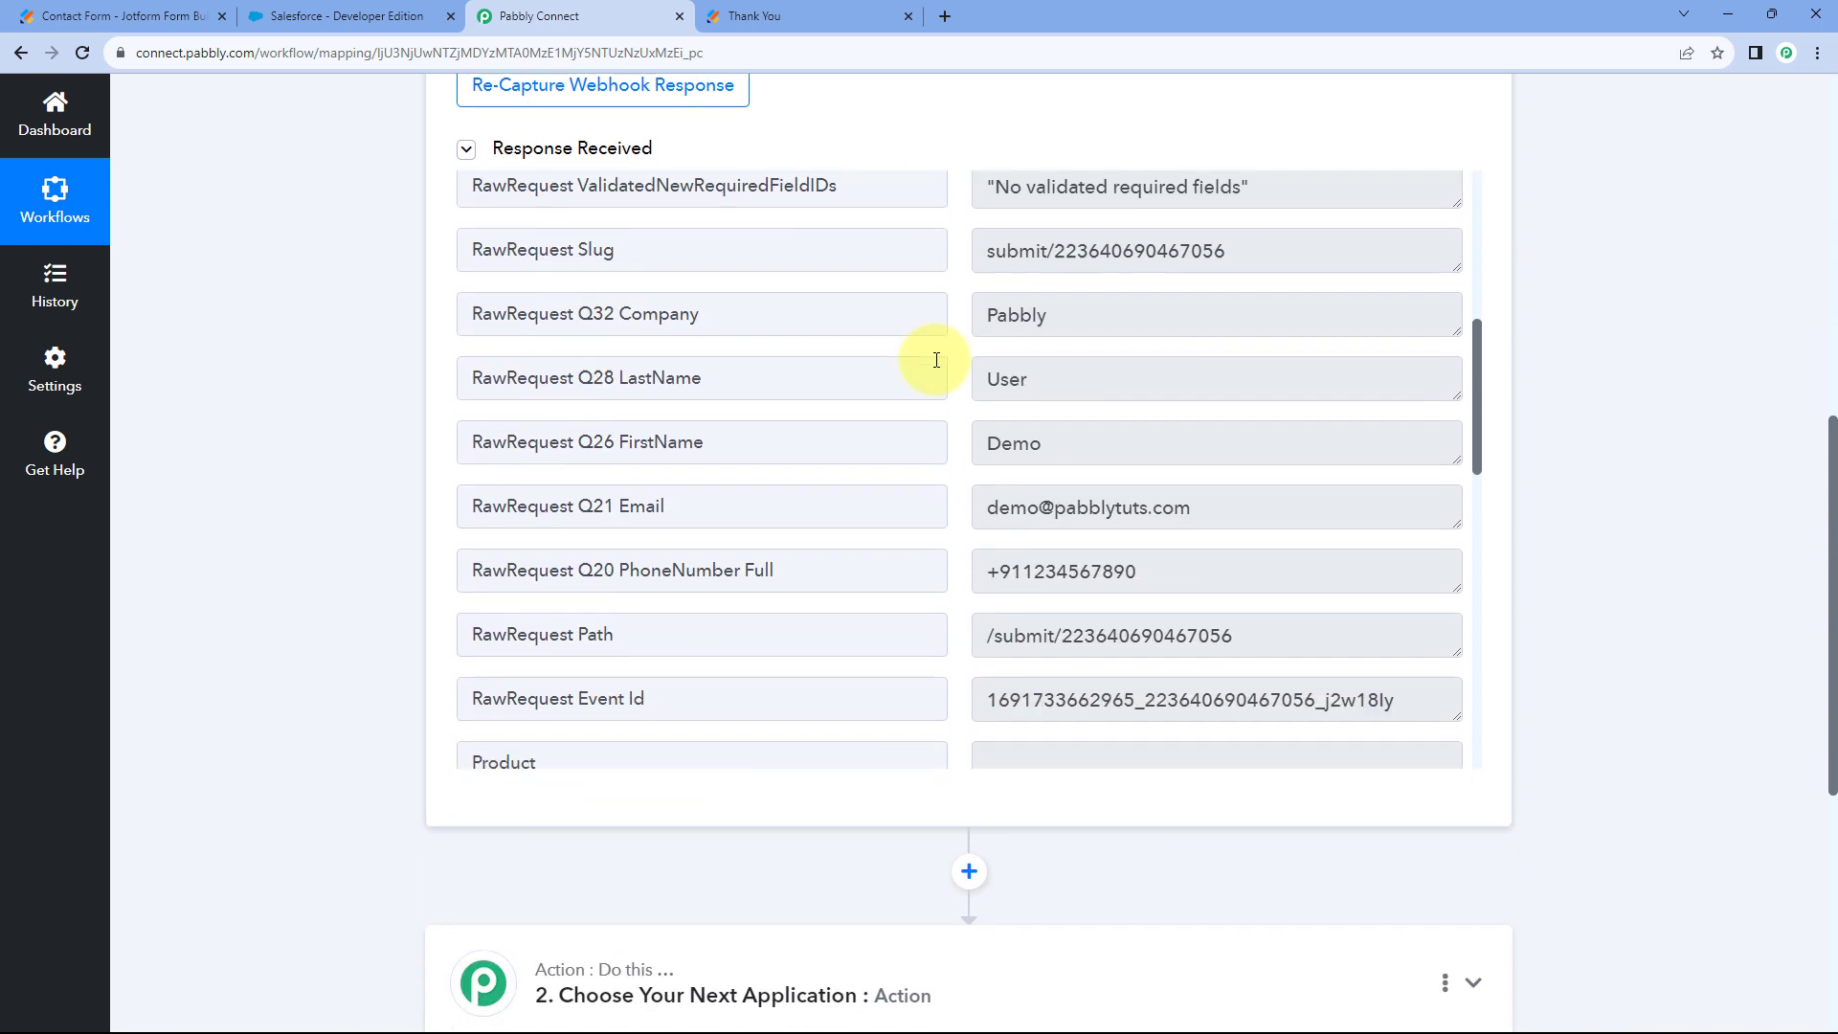
{"action": "double_click", "coordinate": [991, 443]}
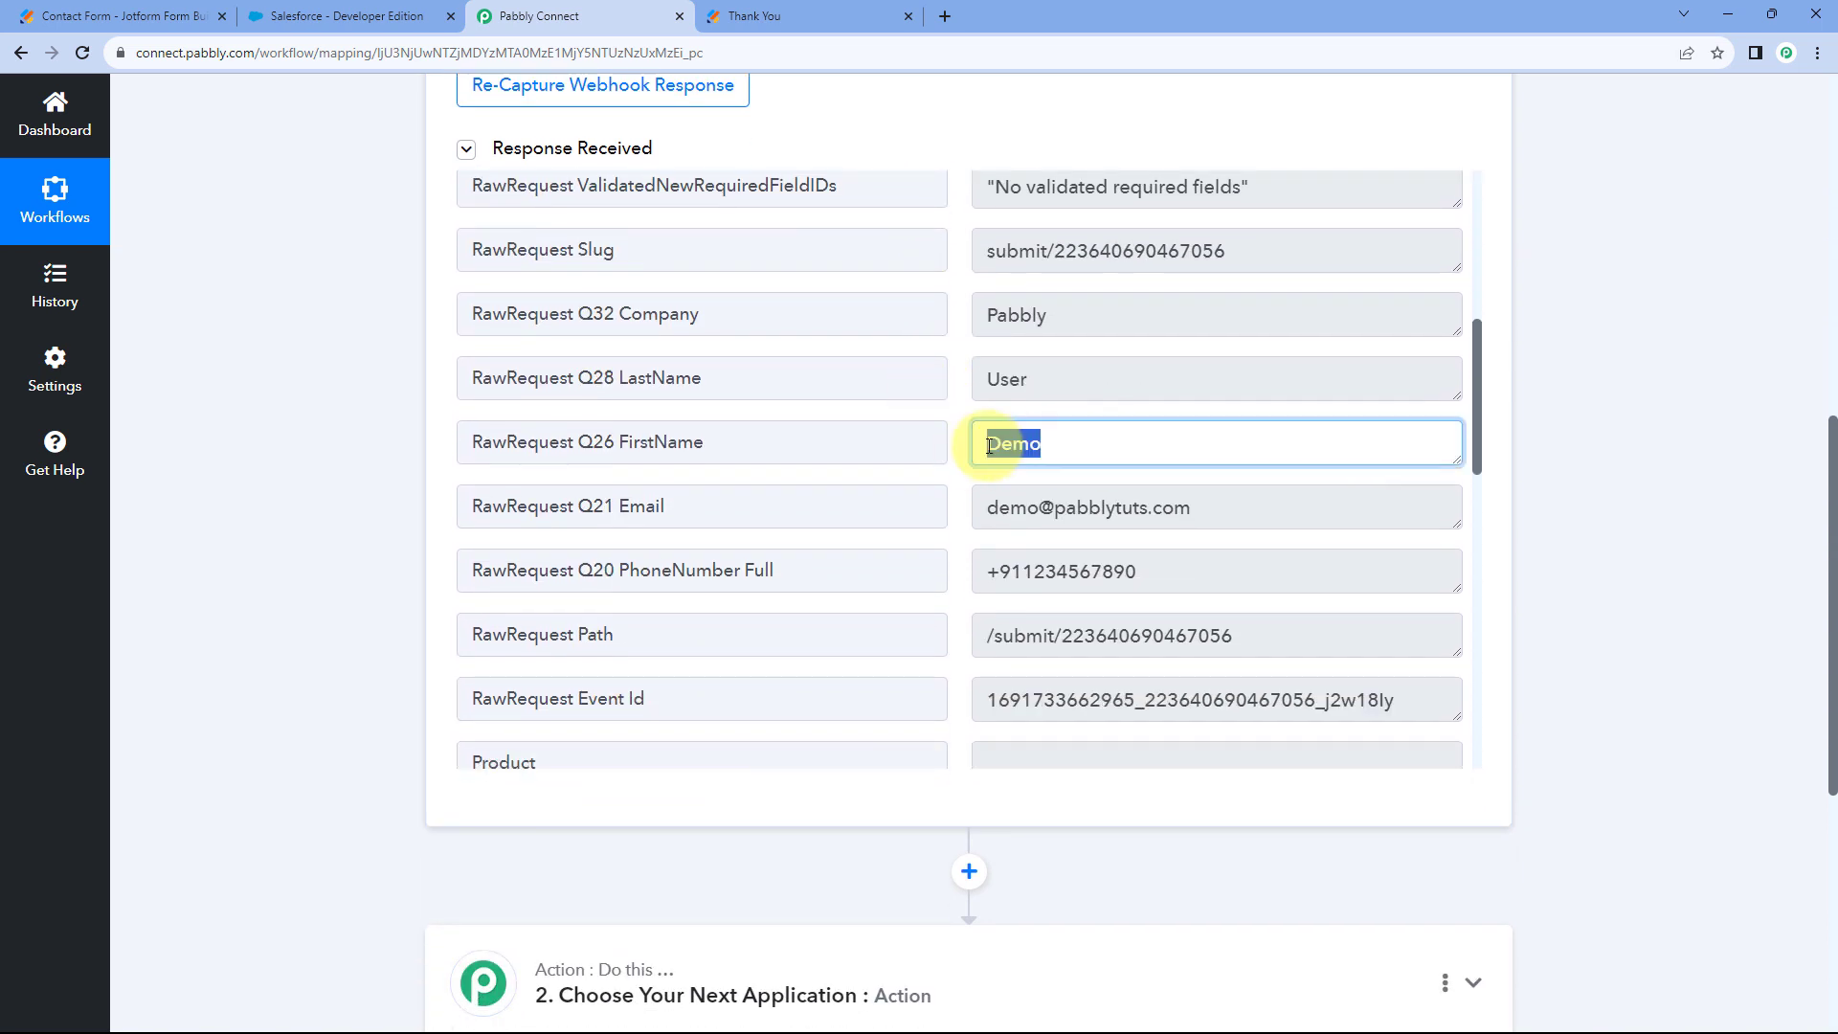
{"action": "left_click", "coordinate": [1018, 379]}
{"action": "double_click", "coordinate": [1013, 379]}
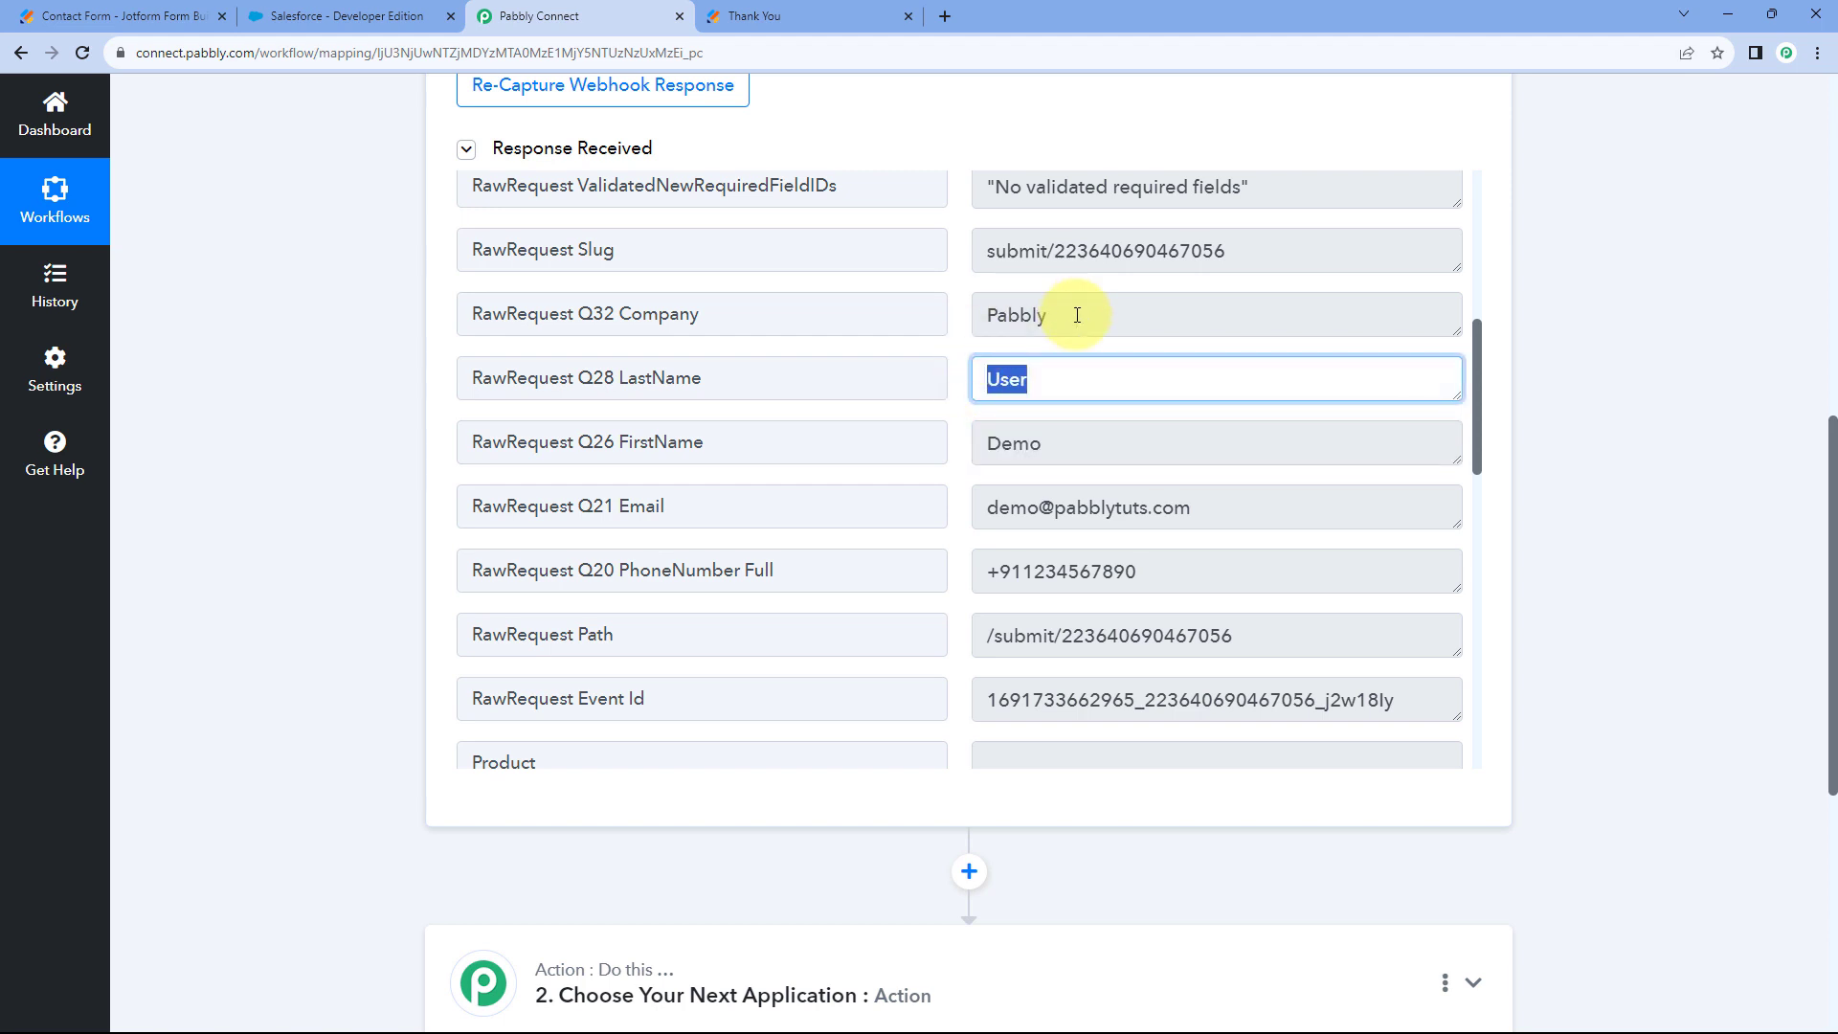
{"action": "double_click", "coordinate": [1014, 315]}
{"action": "scroll", "coordinate": [957, 364], "scroll_direction": "down", "scroll_amount": 1}
{"action": "left_click_drag", "start_coordinate": [1216, 413], "coordinate": [973, 411]}
{"action": "left_click_drag", "start_coordinate": [1165, 479], "coordinate": [976, 471]}
{"action": "left_click", "coordinate": [951, 471]}
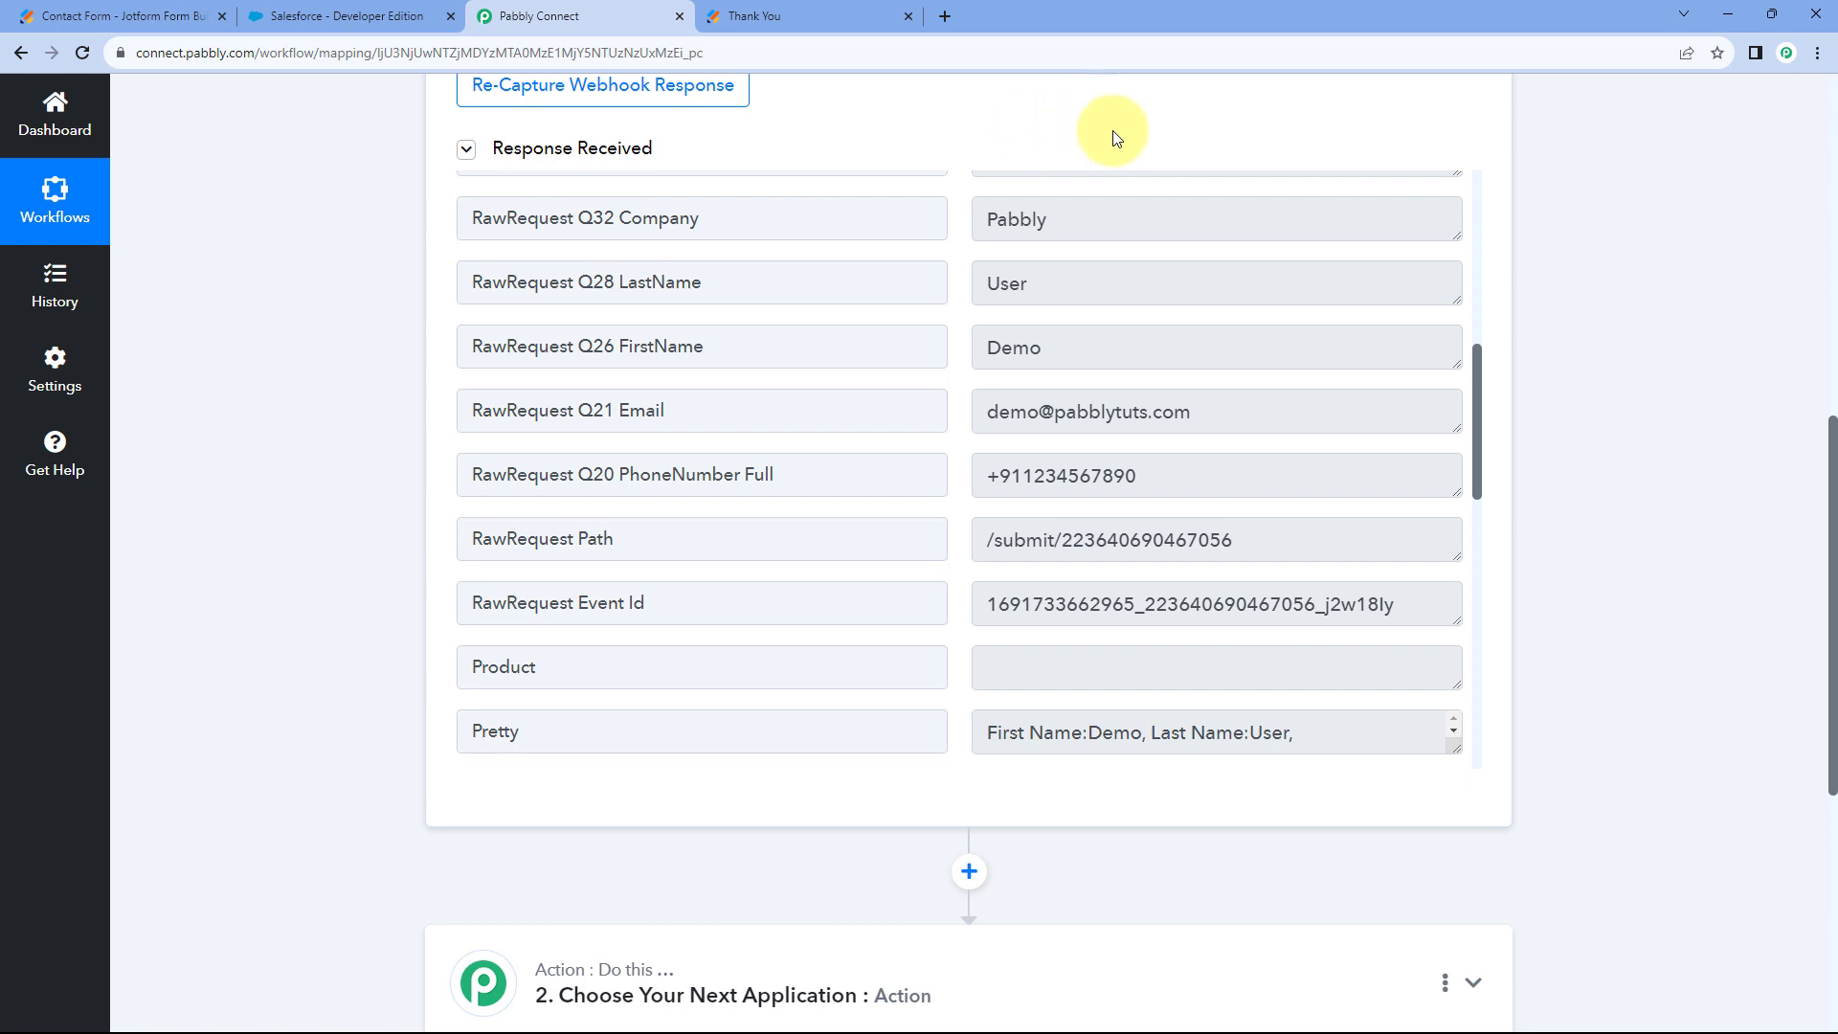
{"action": "scroll", "coordinate": [952, 328], "scroll_direction": "up", "scroll_amount": 1}
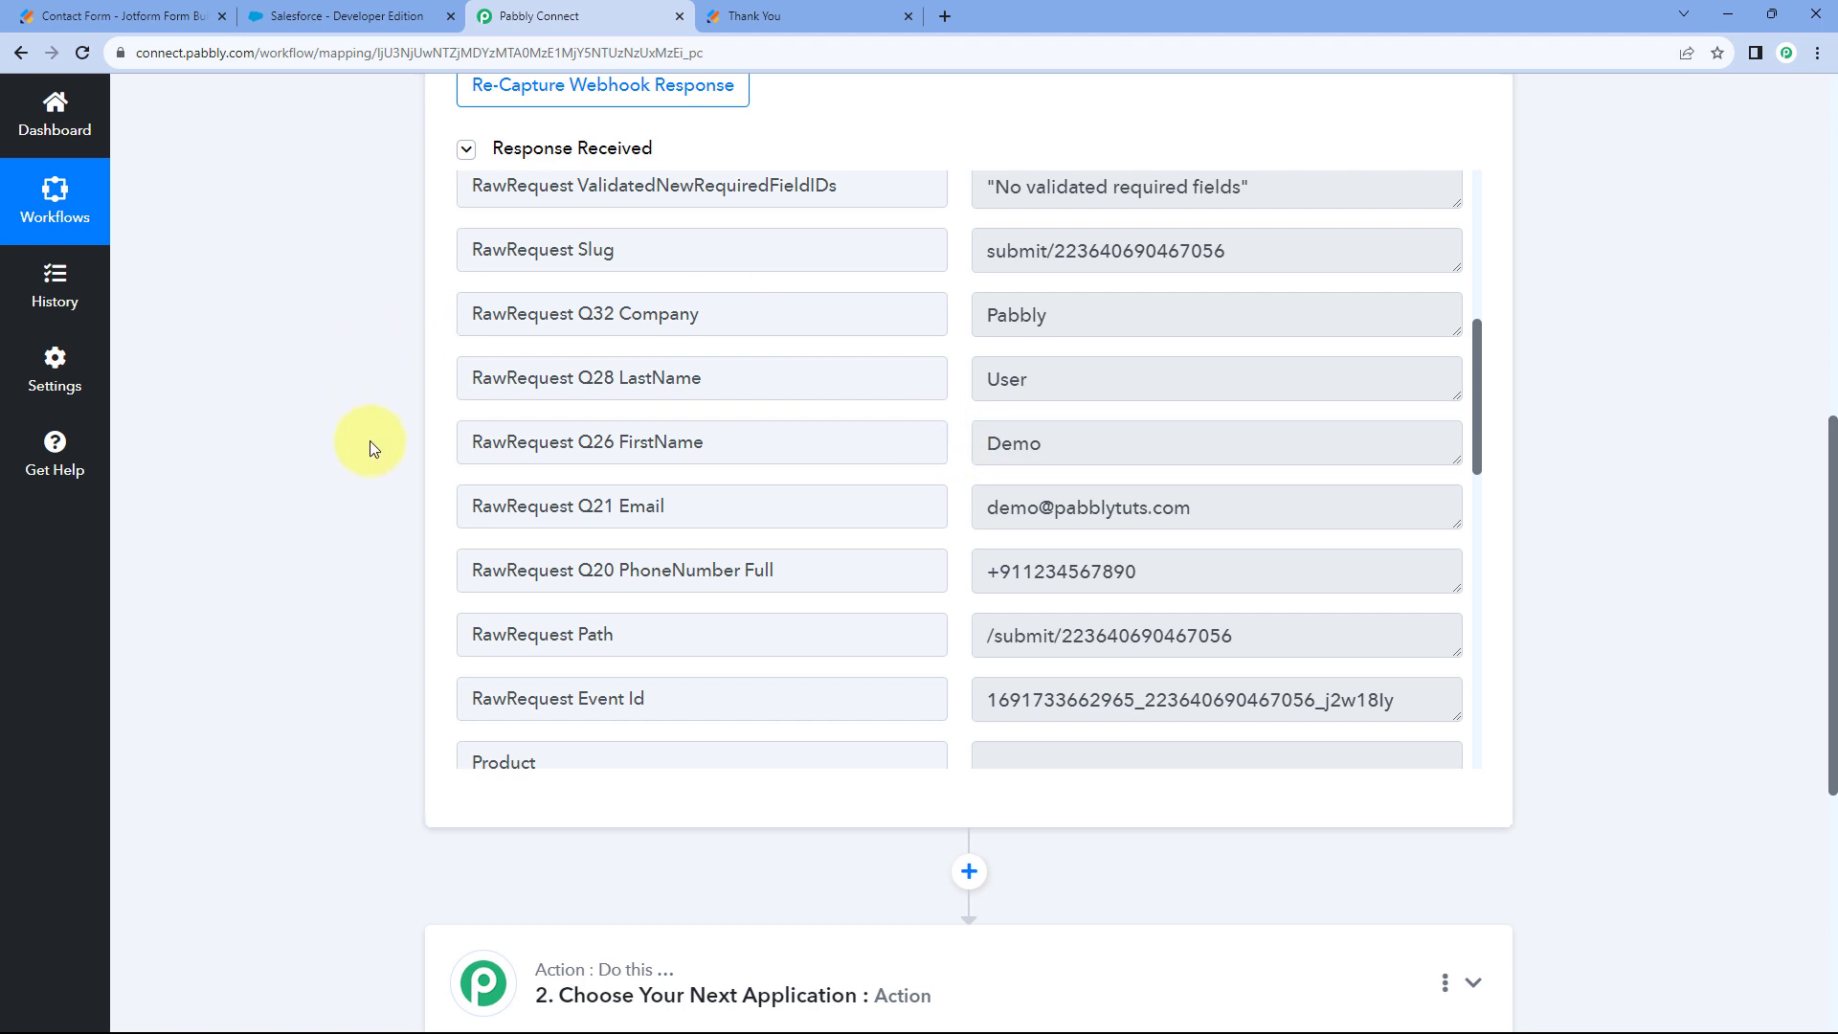
{"action": "scroll", "coordinate": [385, 457], "scroll_direction": "down", "scroll_amount": 5}
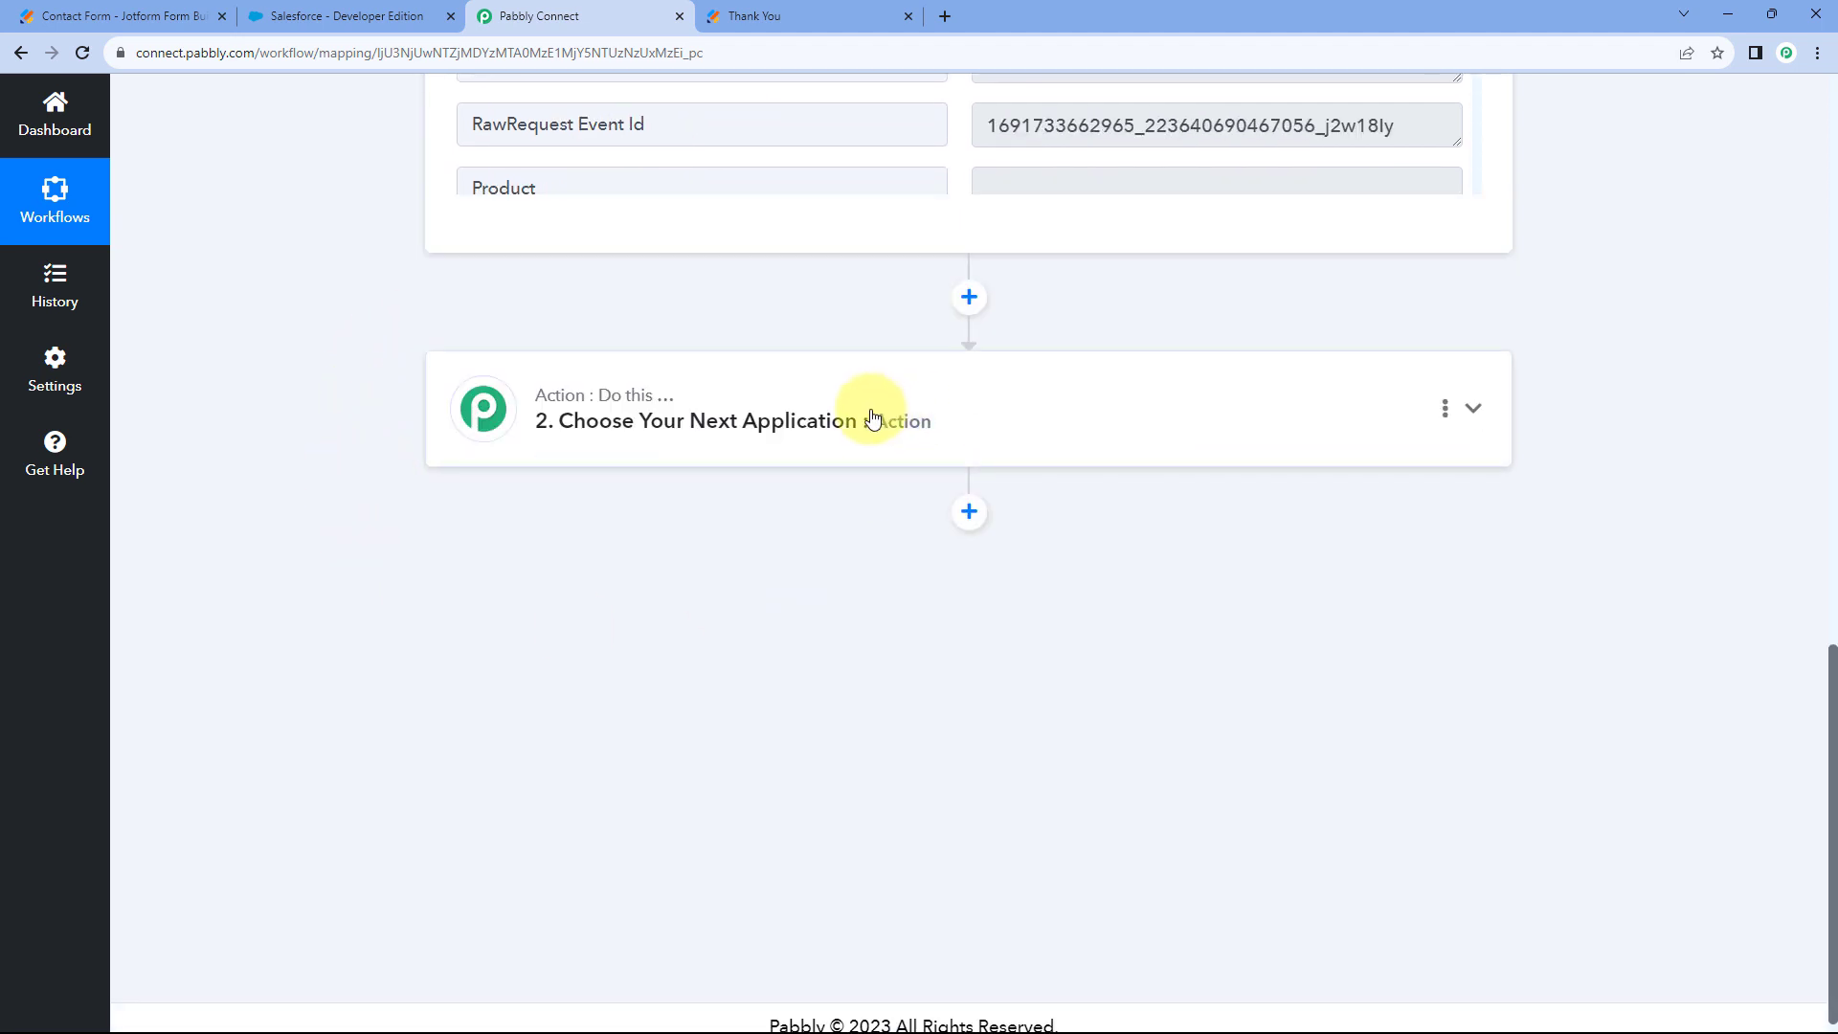
Pick Salesforce as the action step's app and Create Lead as its action event.
{"action": "left_click", "coordinate": [821, 410]}
{"action": "scroll", "coordinate": [443, 406], "scroll_direction": "down", "scroll_amount": 1}
{"action": "left_click", "coordinate": [546, 444]}
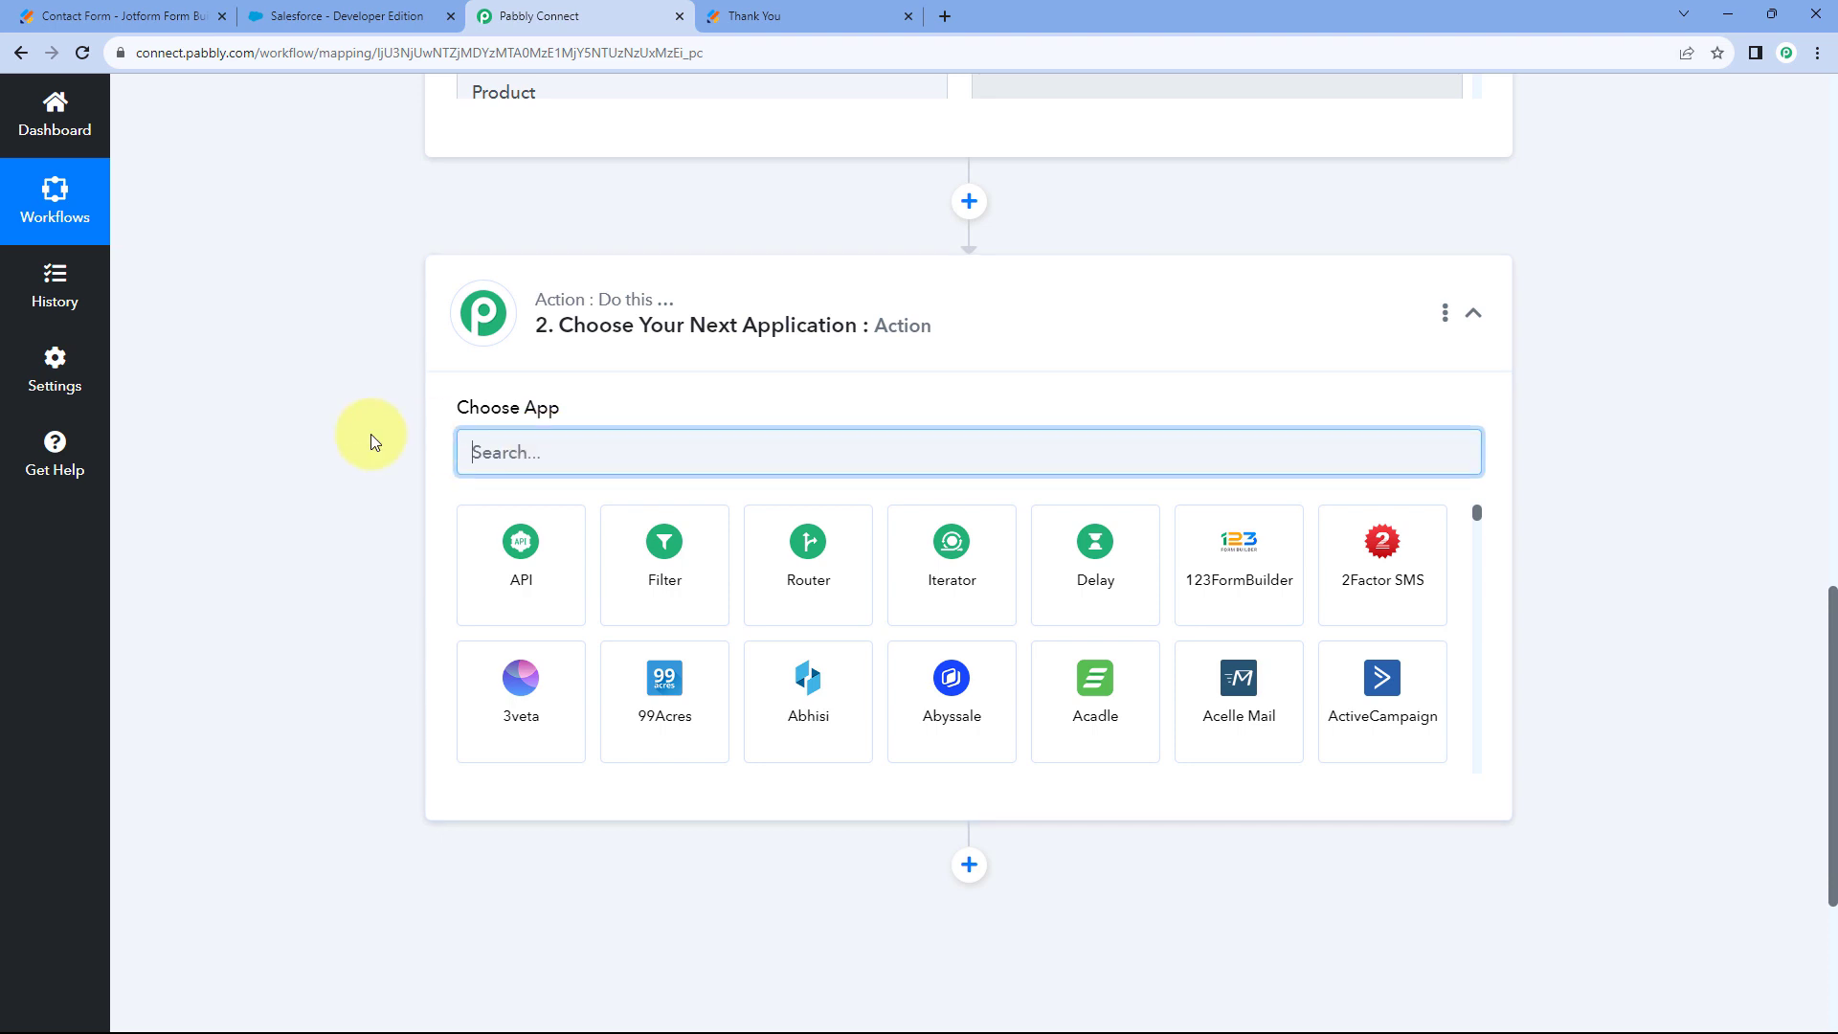
{"action": "type", "text": "Salesfor"}
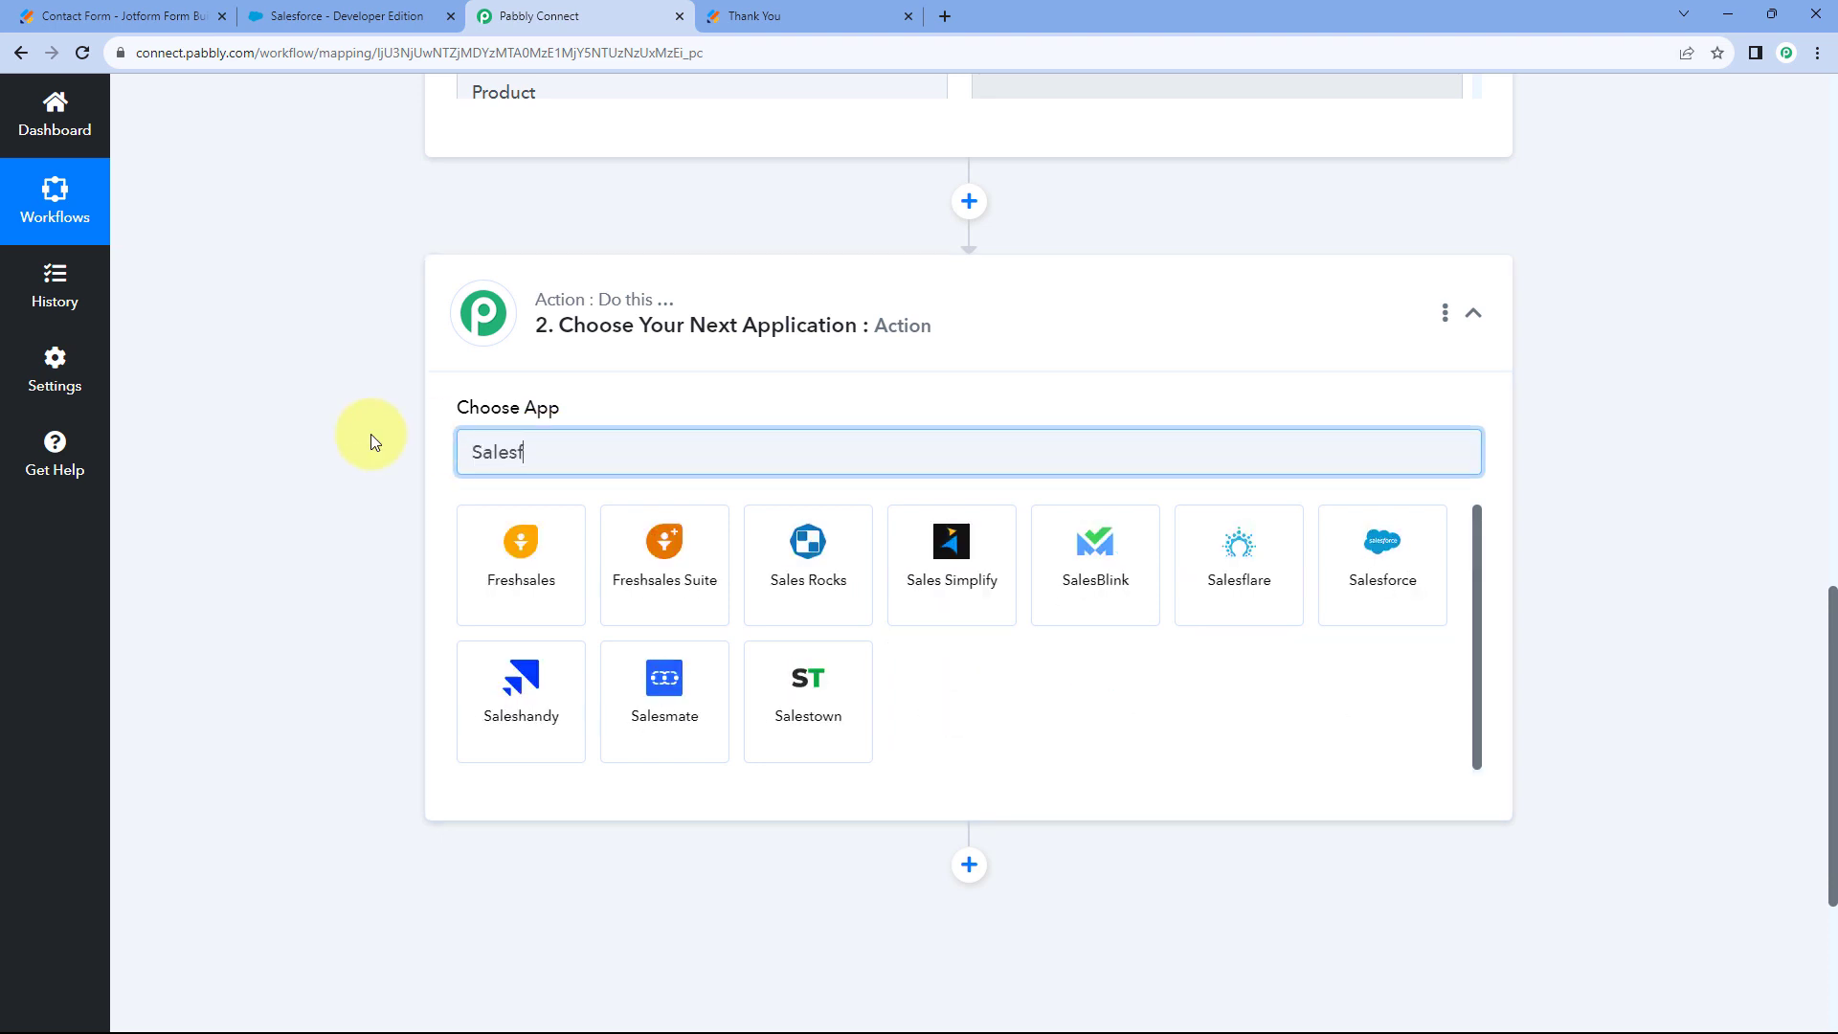
{"action": "type", "text": "ce"}
{"action": "left_click", "coordinate": [508, 572]}
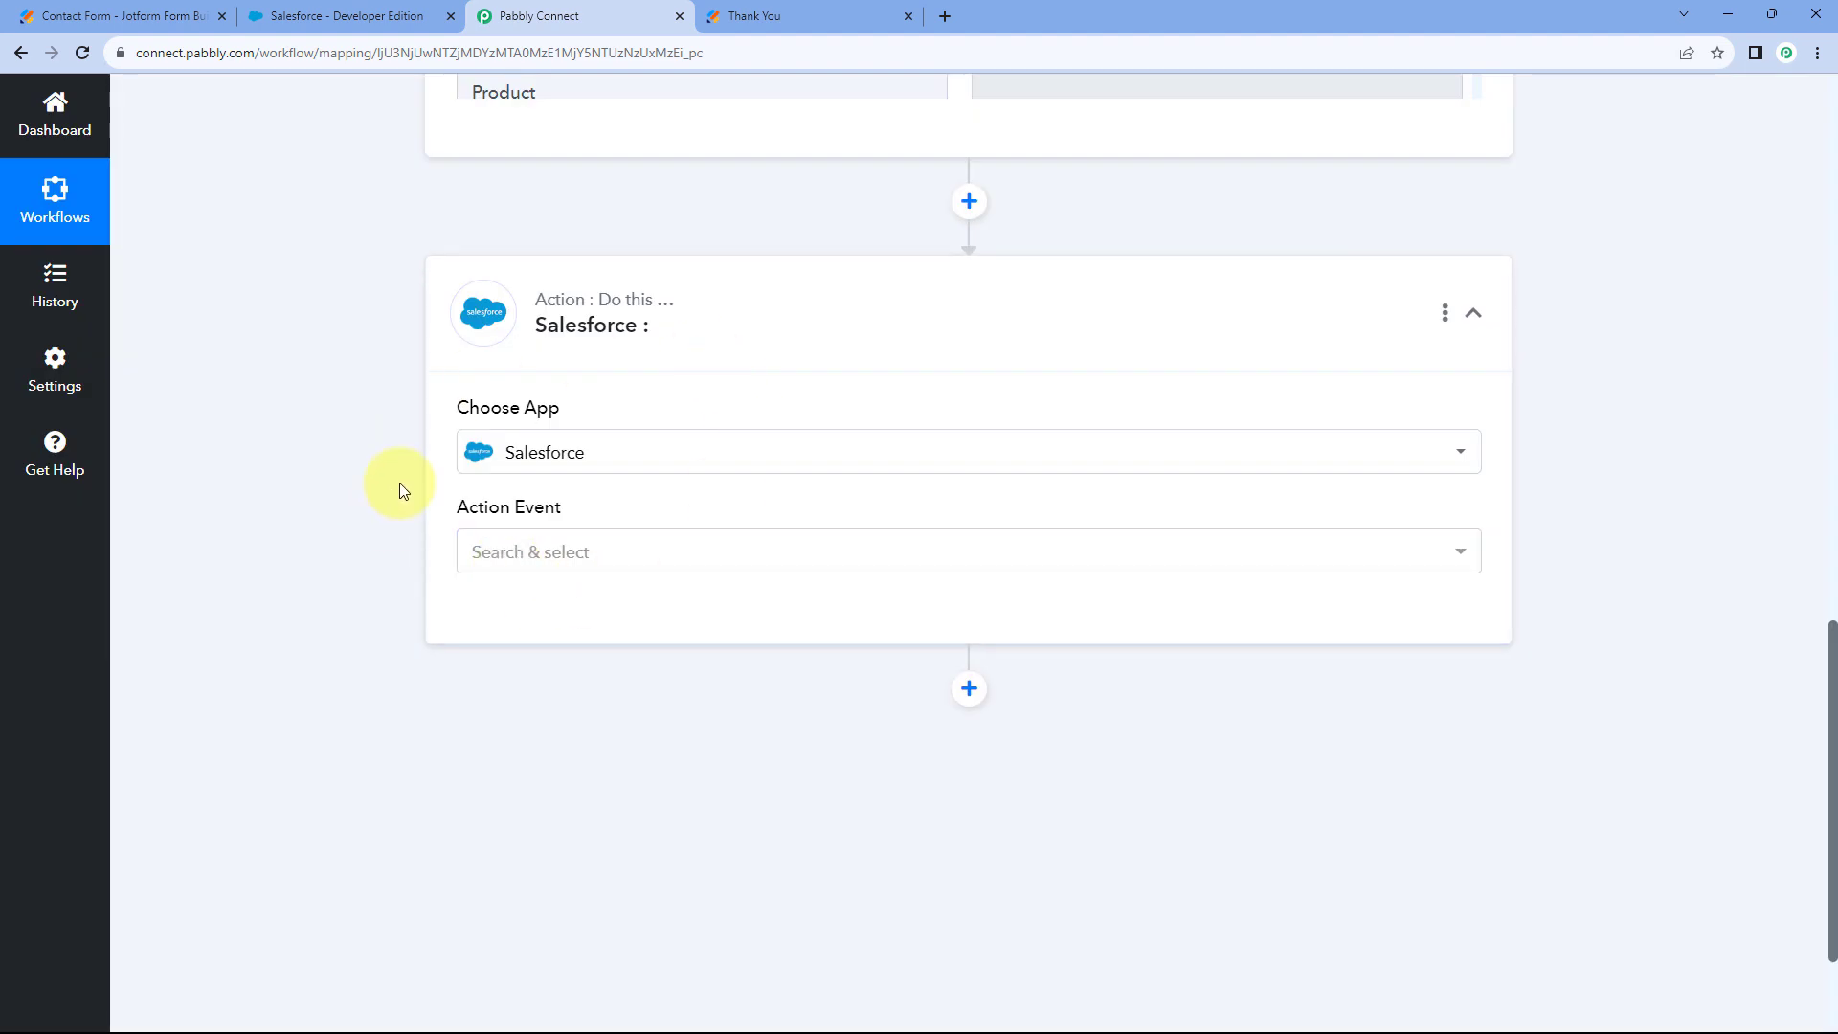
{"action": "scroll", "coordinate": [568, 439], "scroll_direction": "down", "scroll_amount": 2}
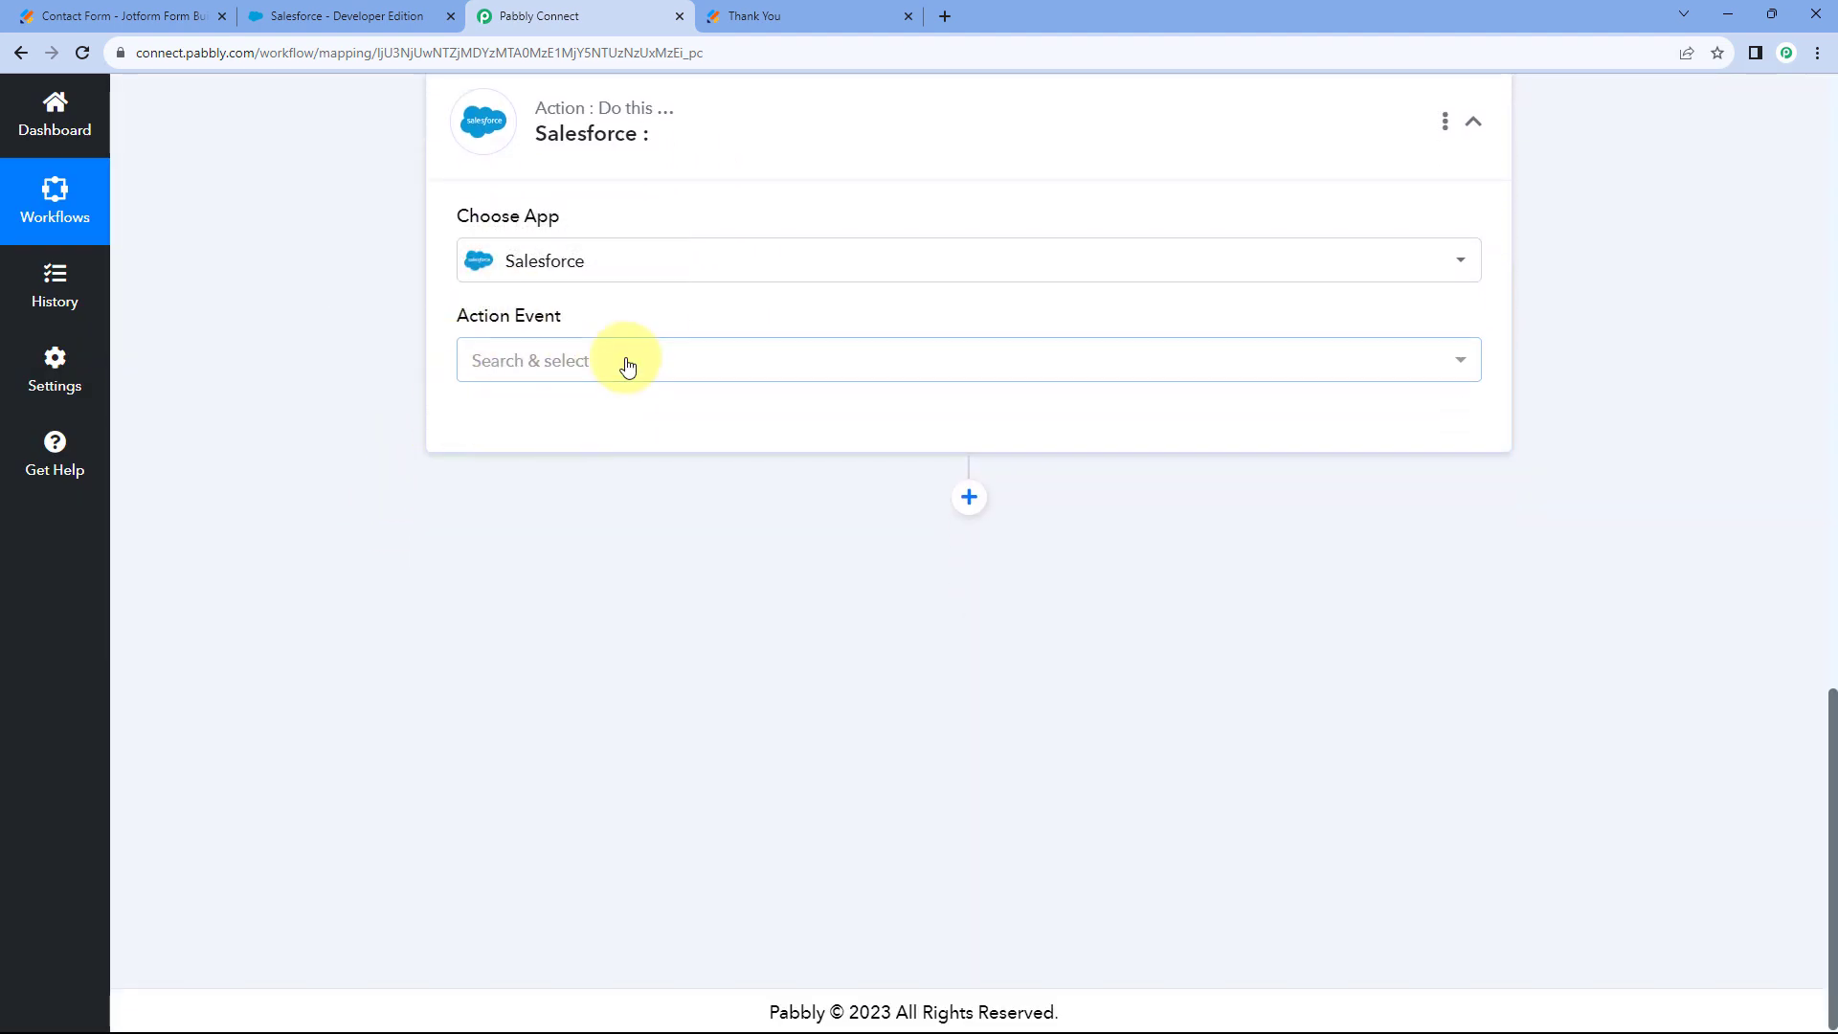
{"action": "left_click", "coordinate": [533, 354]}
{"action": "scroll", "coordinate": [418, 474], "scroll_direction": "down", "scroll_amount": 1}
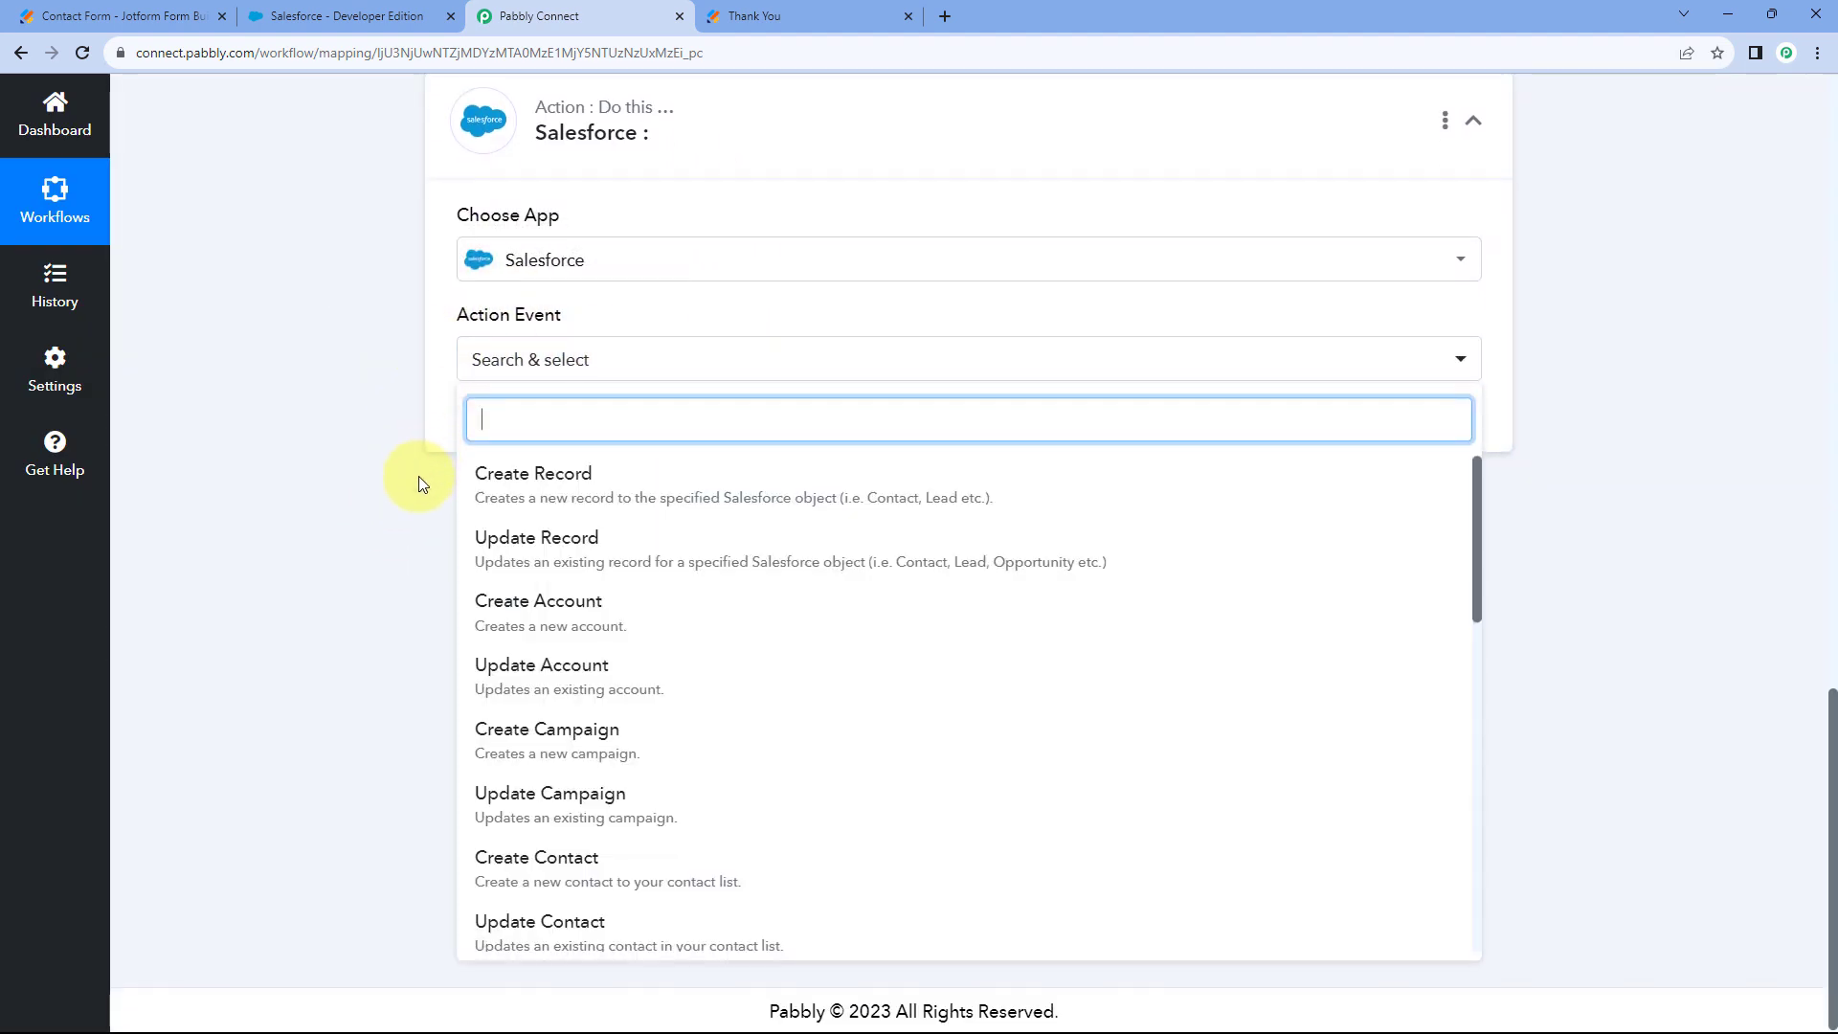
{"action": "scroll", "coordinate": [629, 558], "scroll_direction": "down", "scroll_amount": 1}
{"action": "scroll", "coordinate": [632, 560], "scroll_direction": "down", "scroll_amount": 3}
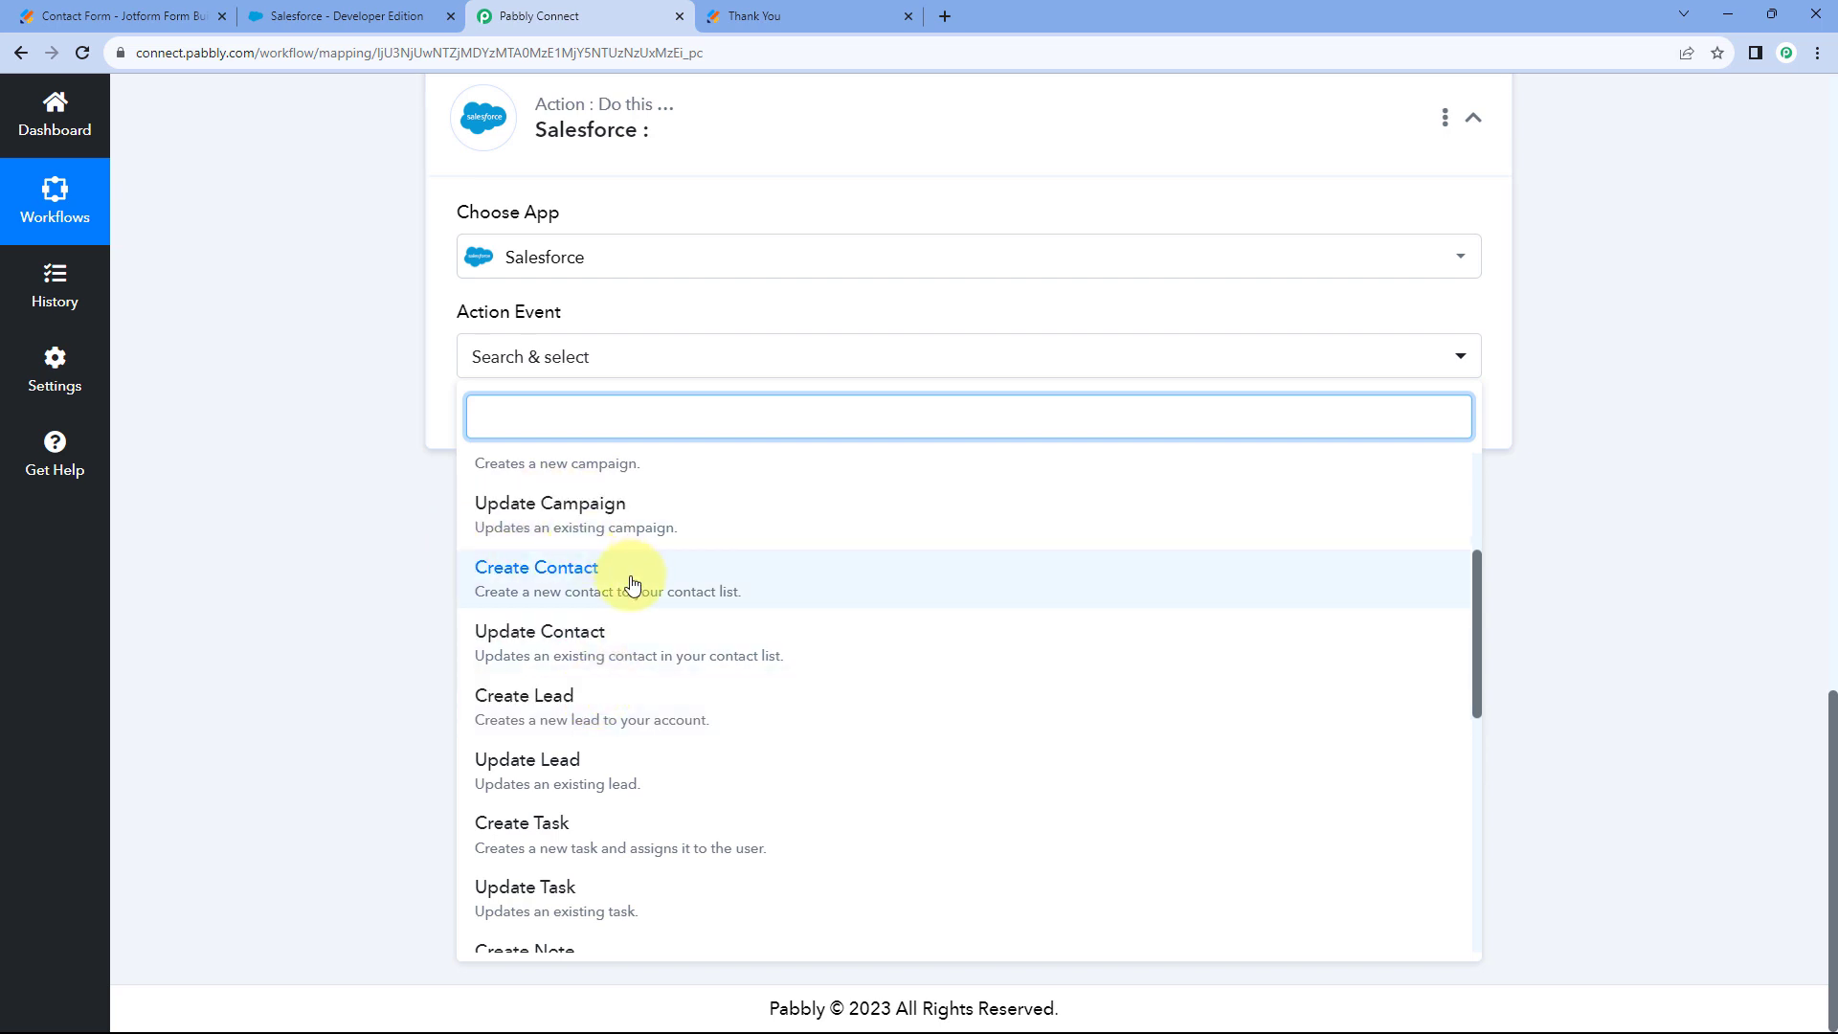
{"action": "left_click", "coordinate": [636, 706]}
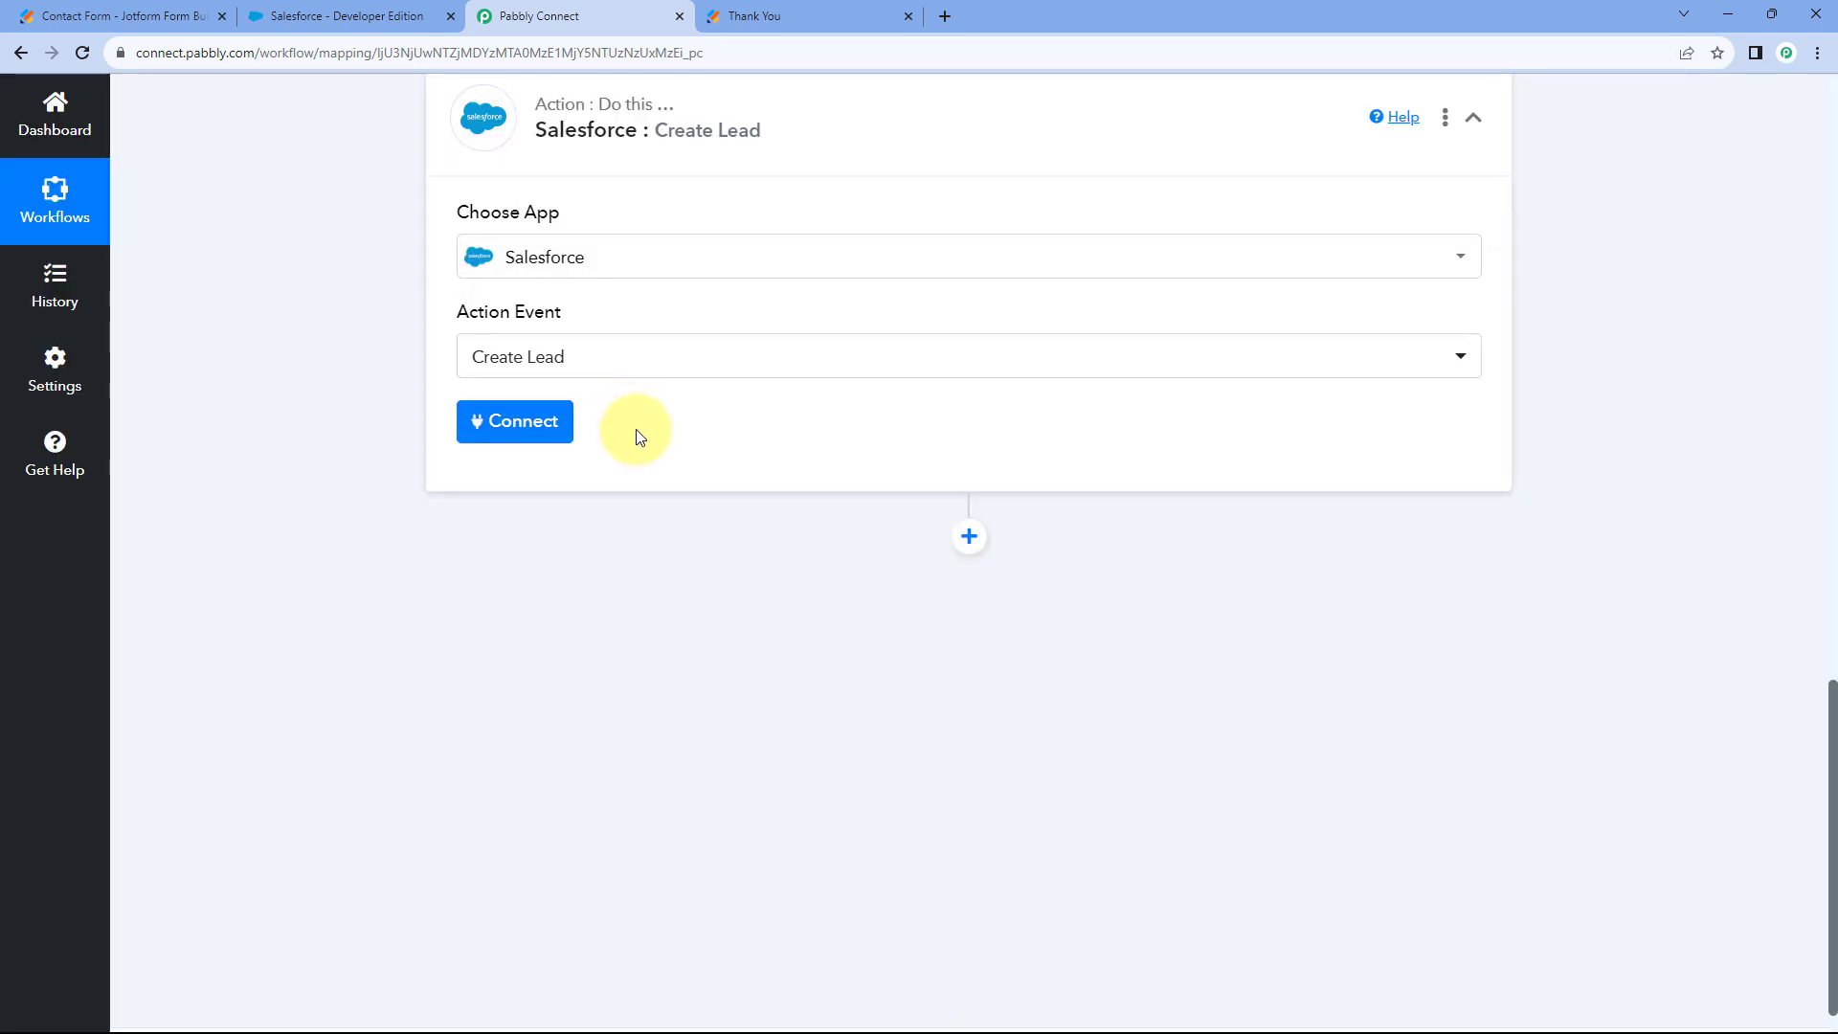
Add a new Salesforce connection and allow Pabbly Connect access in the authorization popup.
{"action": "left_click", "coordinate": [544, 424]}
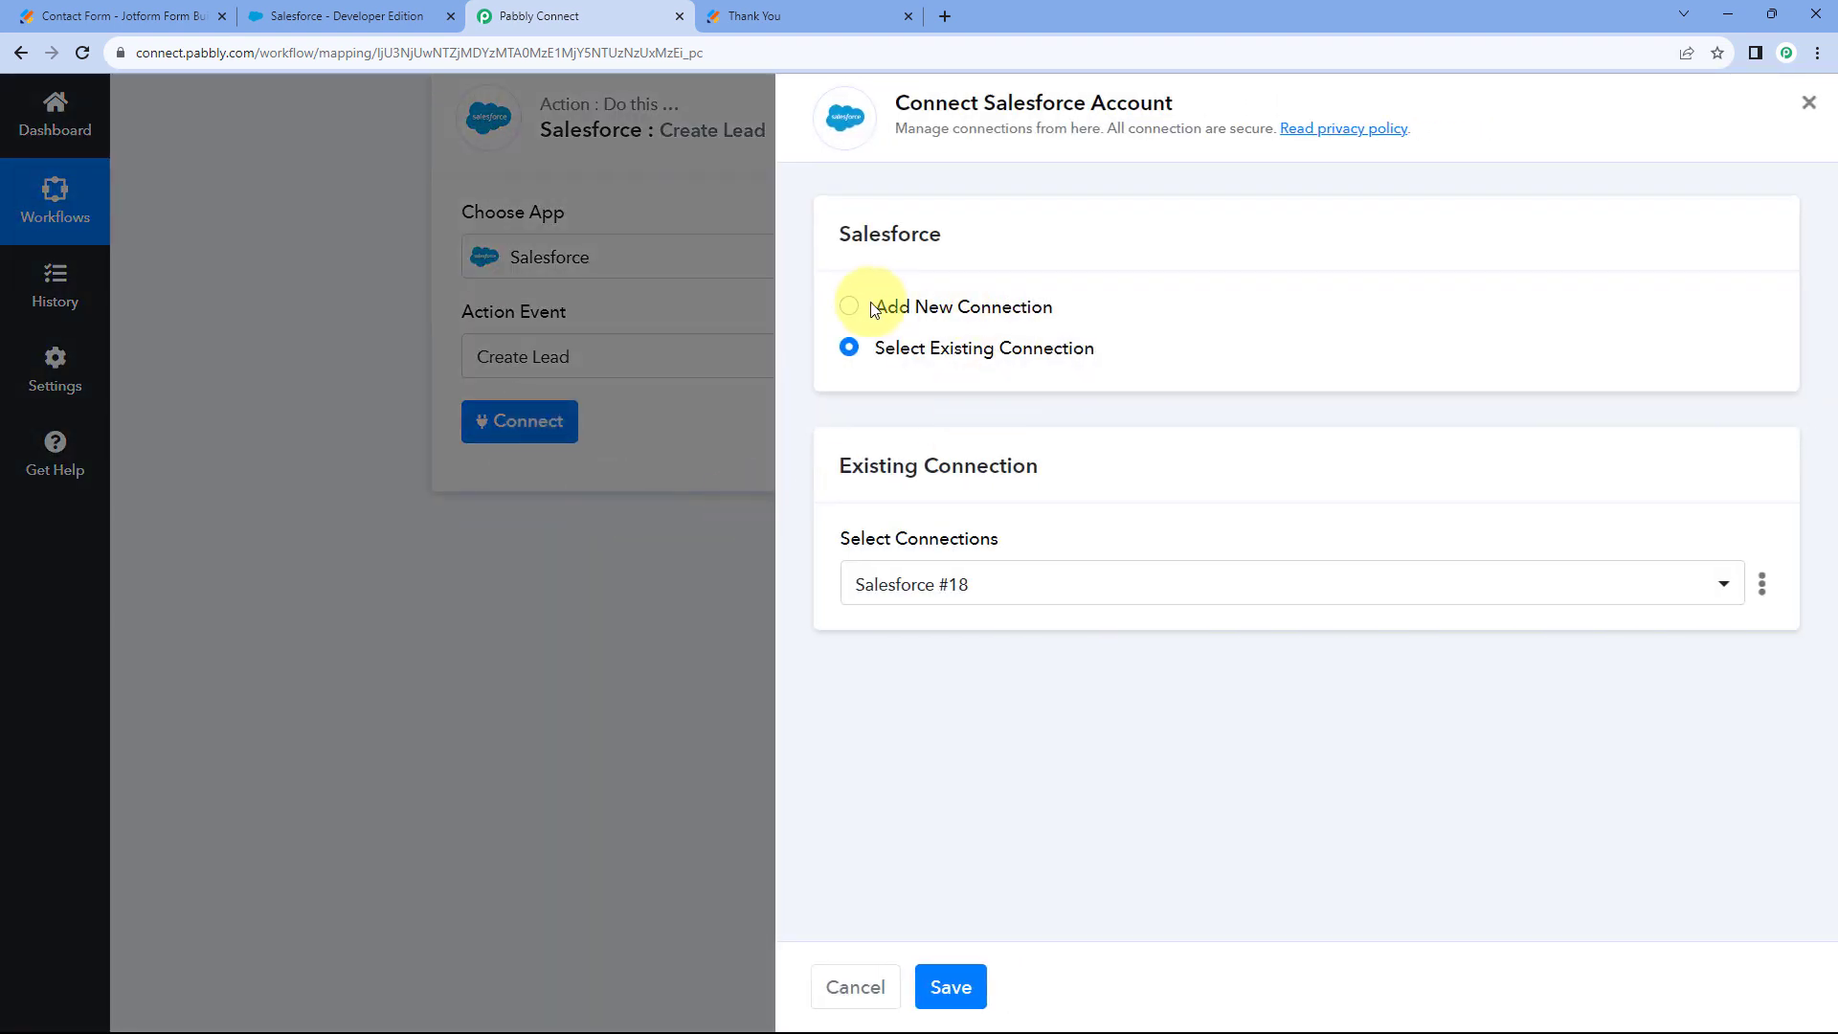
{"action": "left_click", "coordinate": [852, 306]}
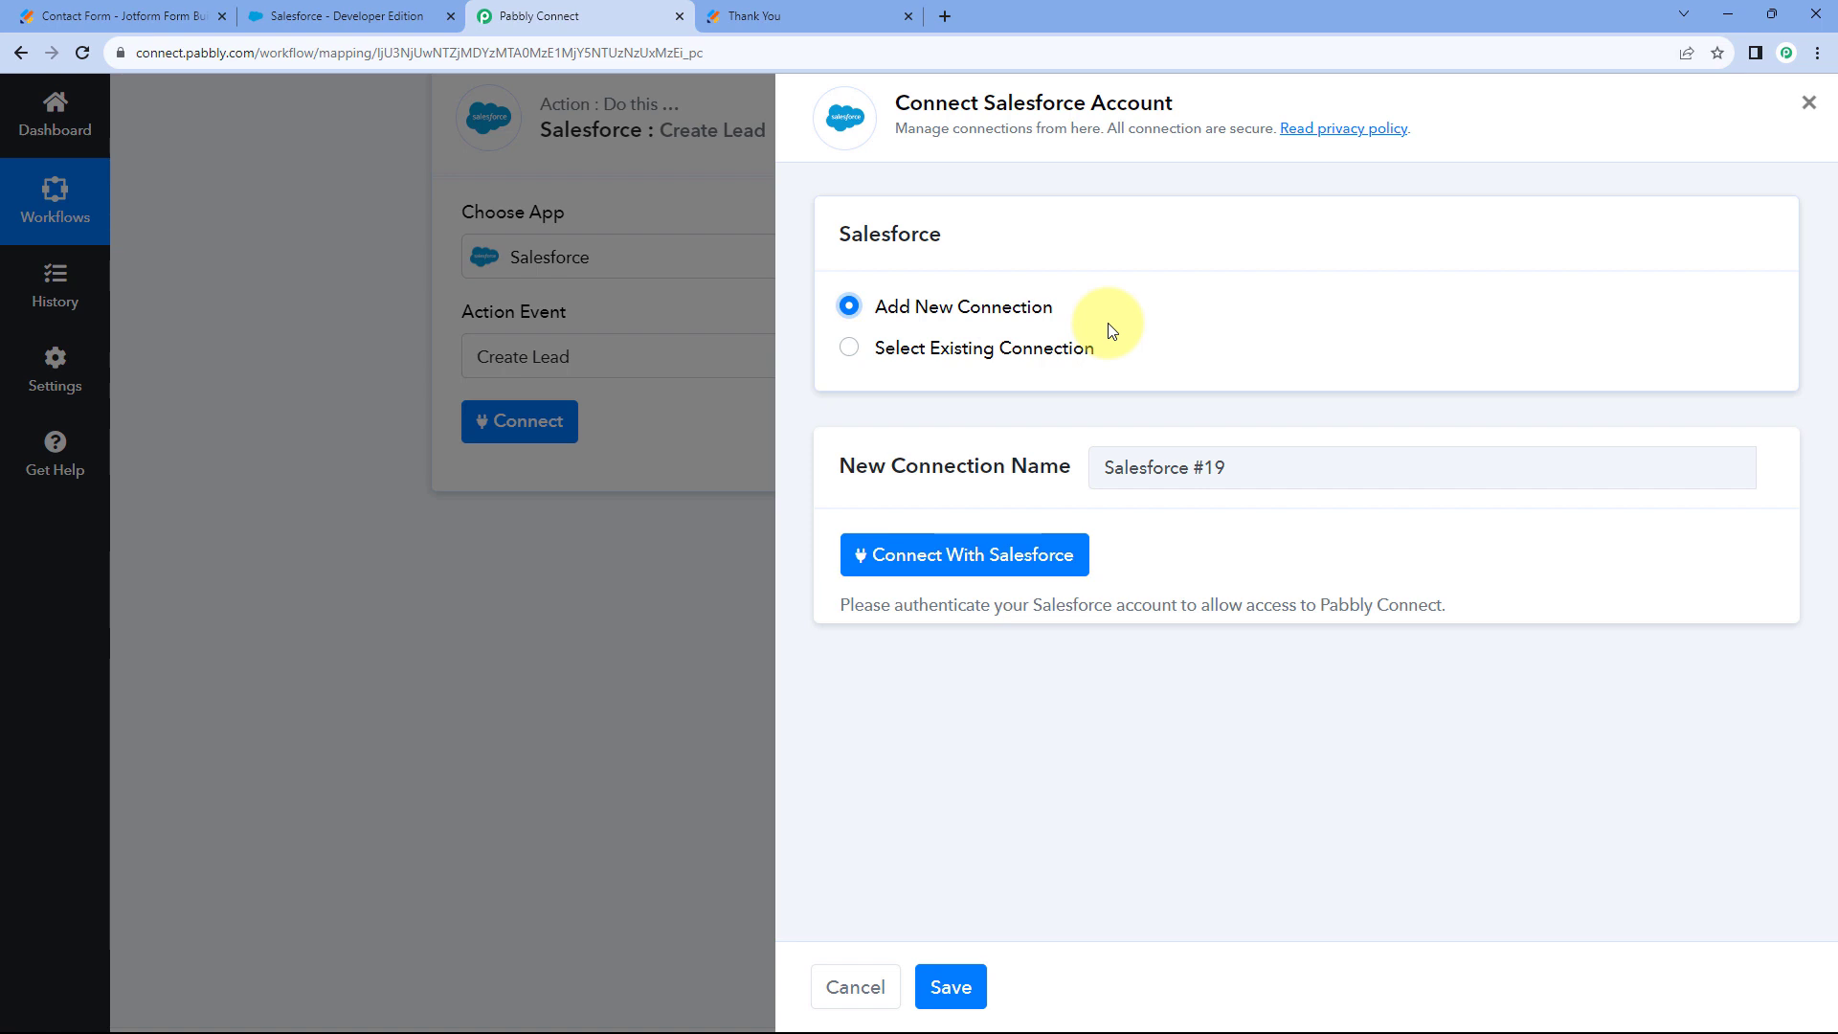
{"action": "left_click", "coordinate": [951, 564]}
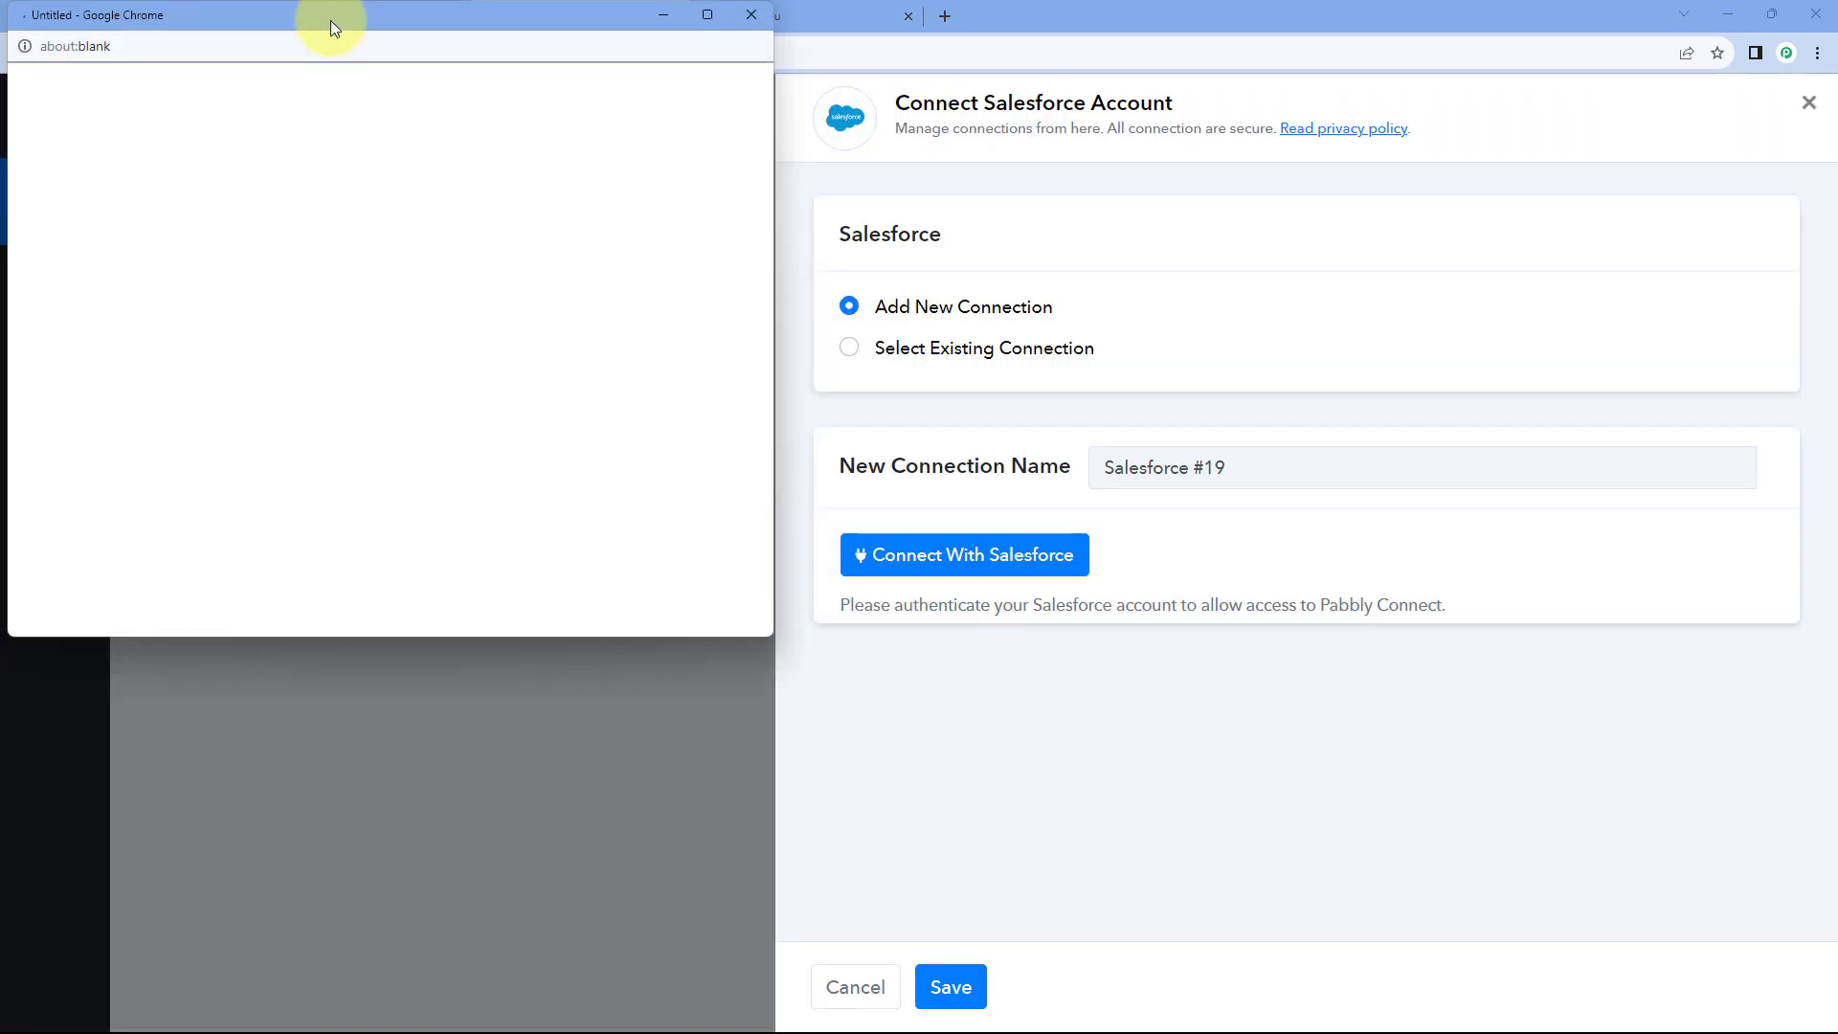
{"action": "left_click", "coordinate": [337, 17]}
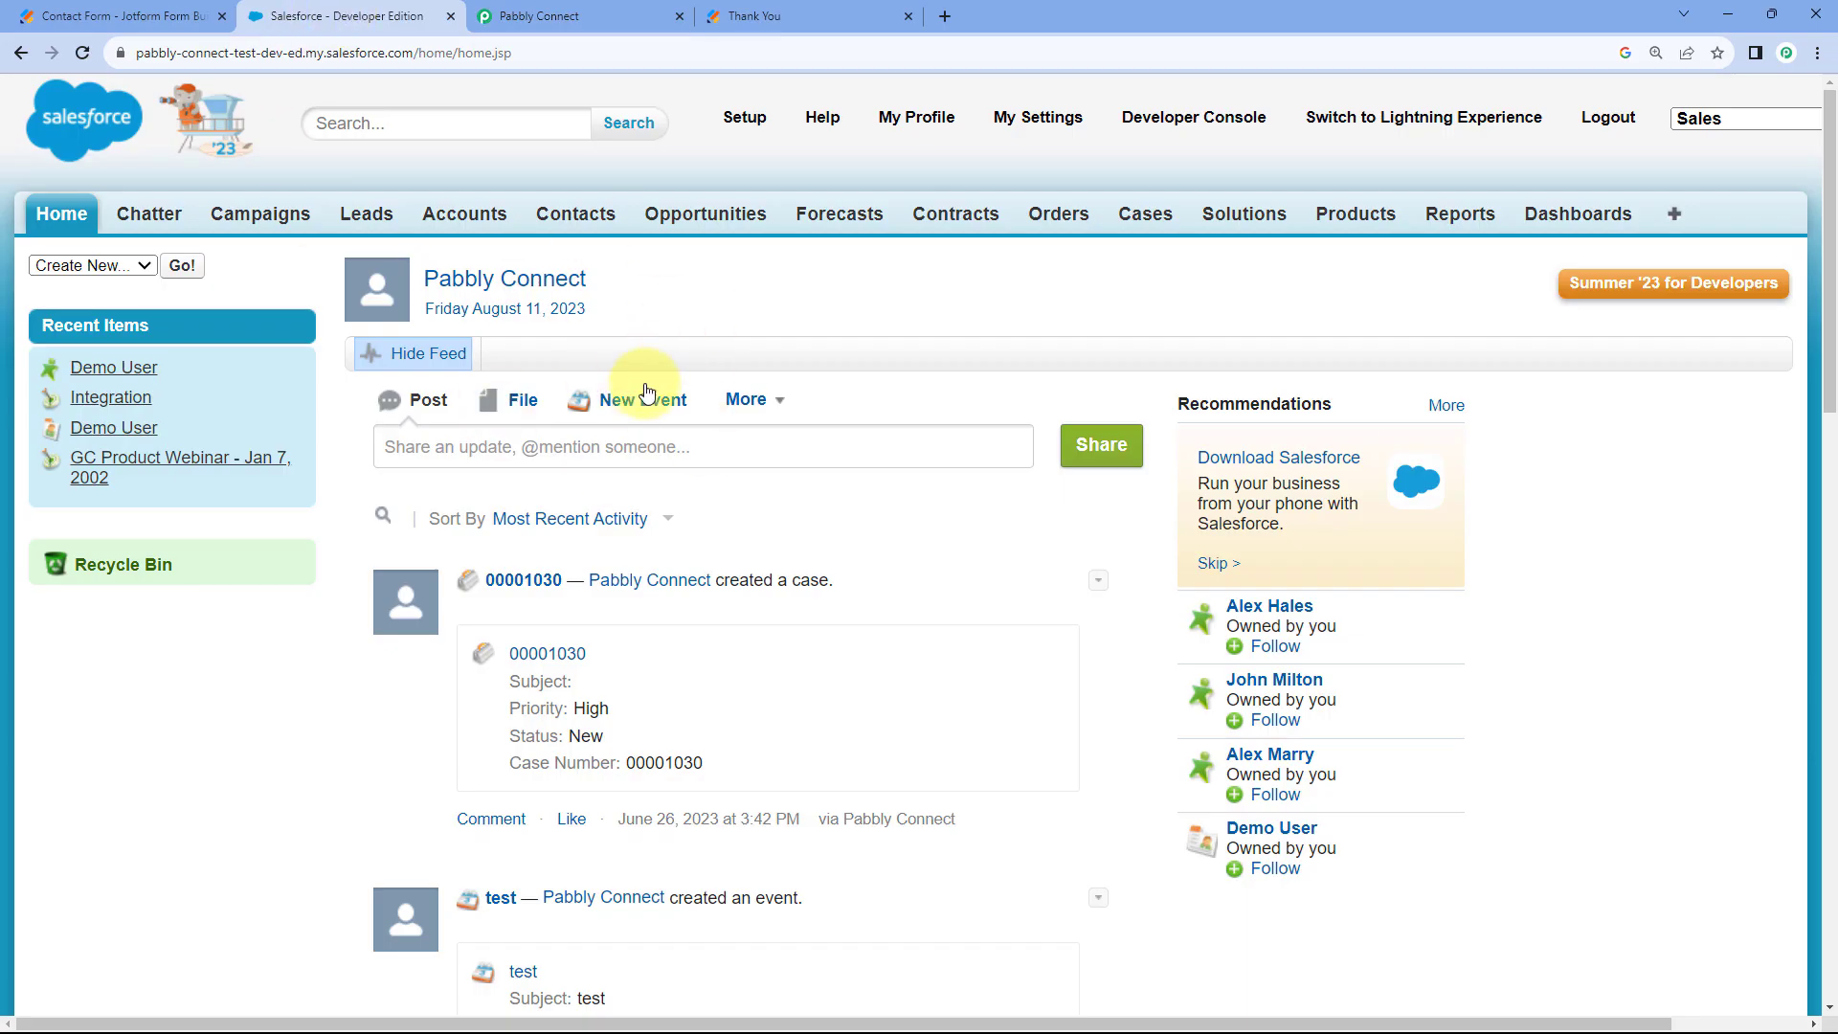
{"action": "left_click", "coordinate": [616, 15]}
{"action": "key", "text": "alt+Tab"}
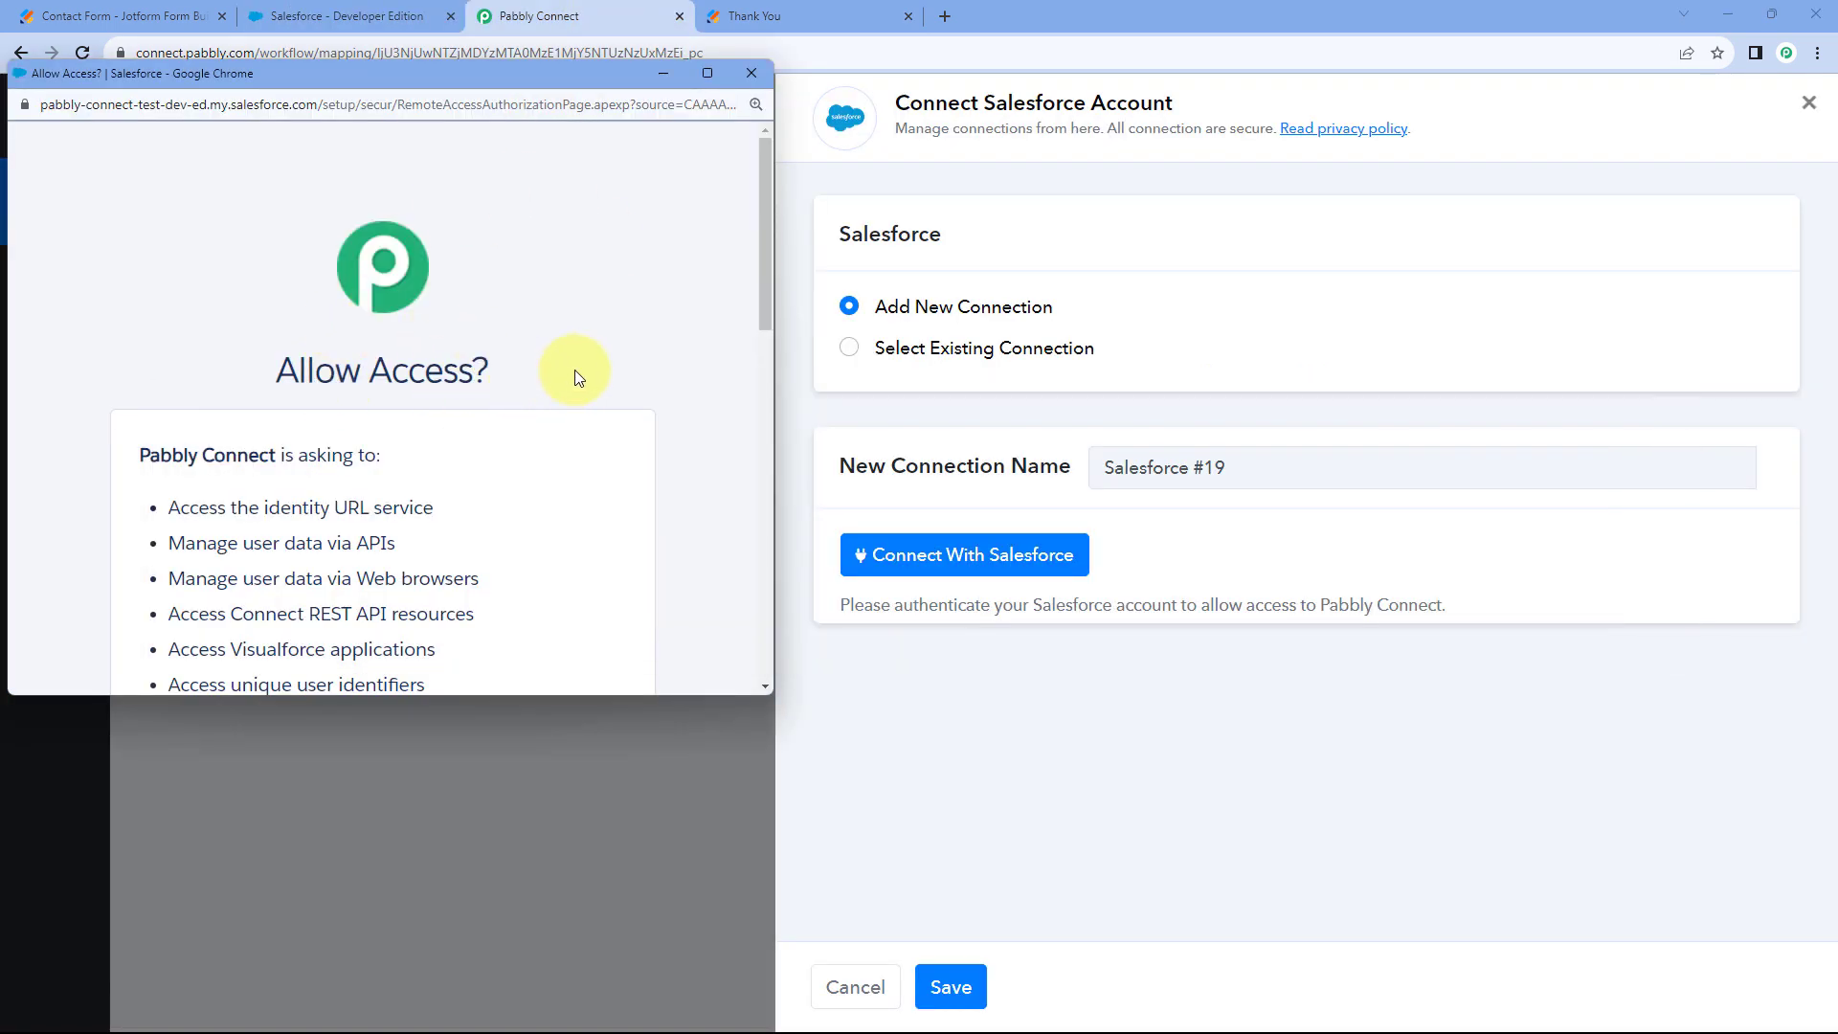
{"action": "scroll", "coordinate": [523, 383], "scroll_direction": "down", "scroll_amount": 3}
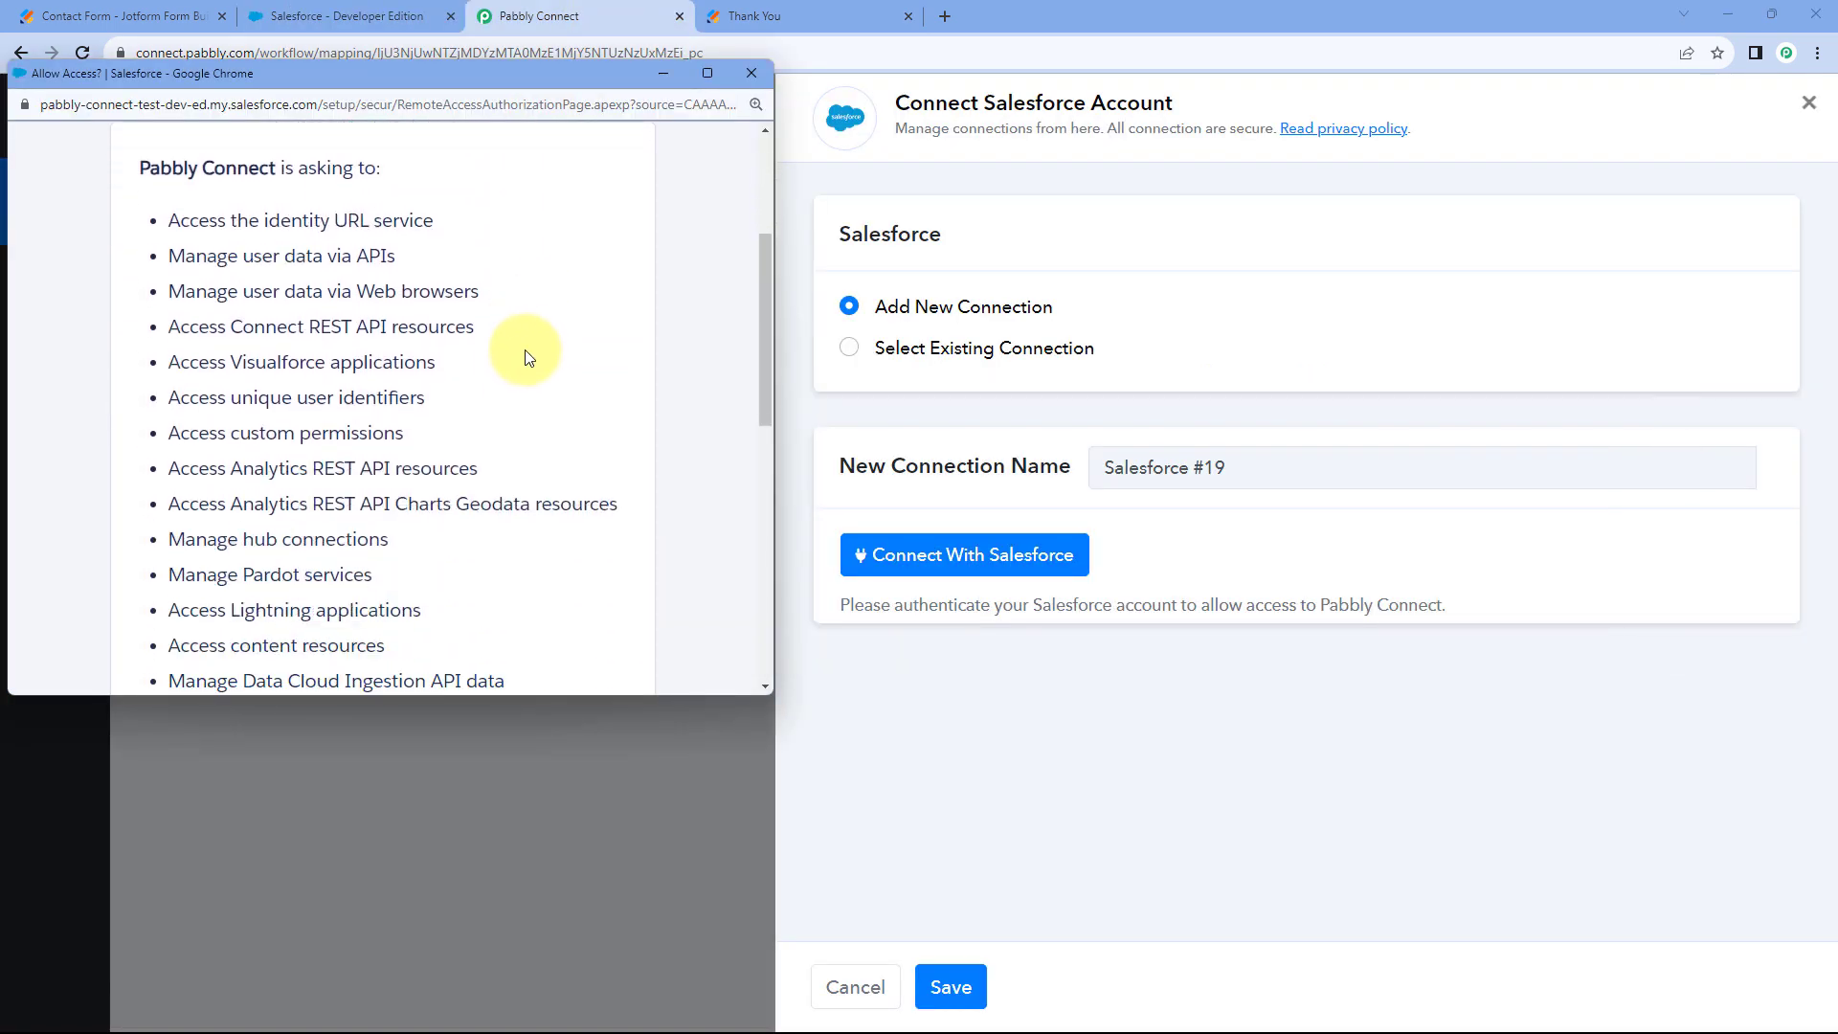
{"action": "scroll", "coordinate": [527, 359], "scroll_direction": "down", "scroll_amount": 10}
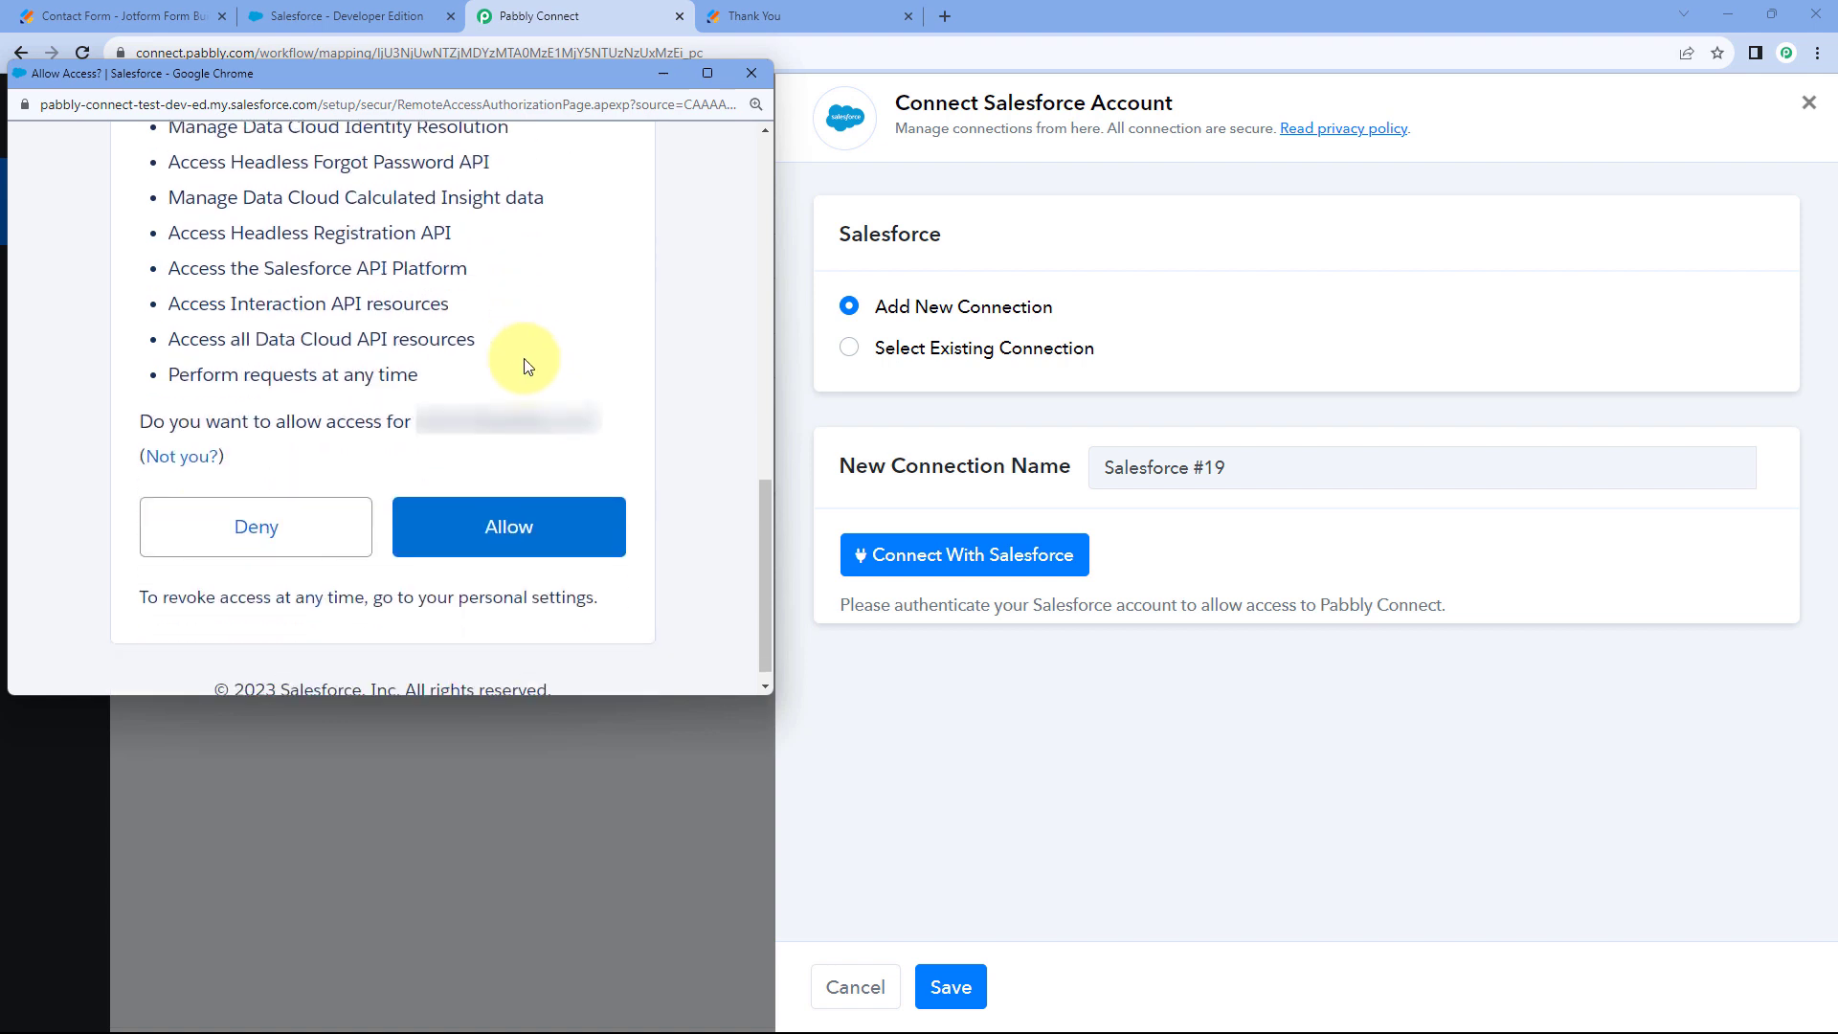
{"action": "left_click", "coordinate": [533, 520]}
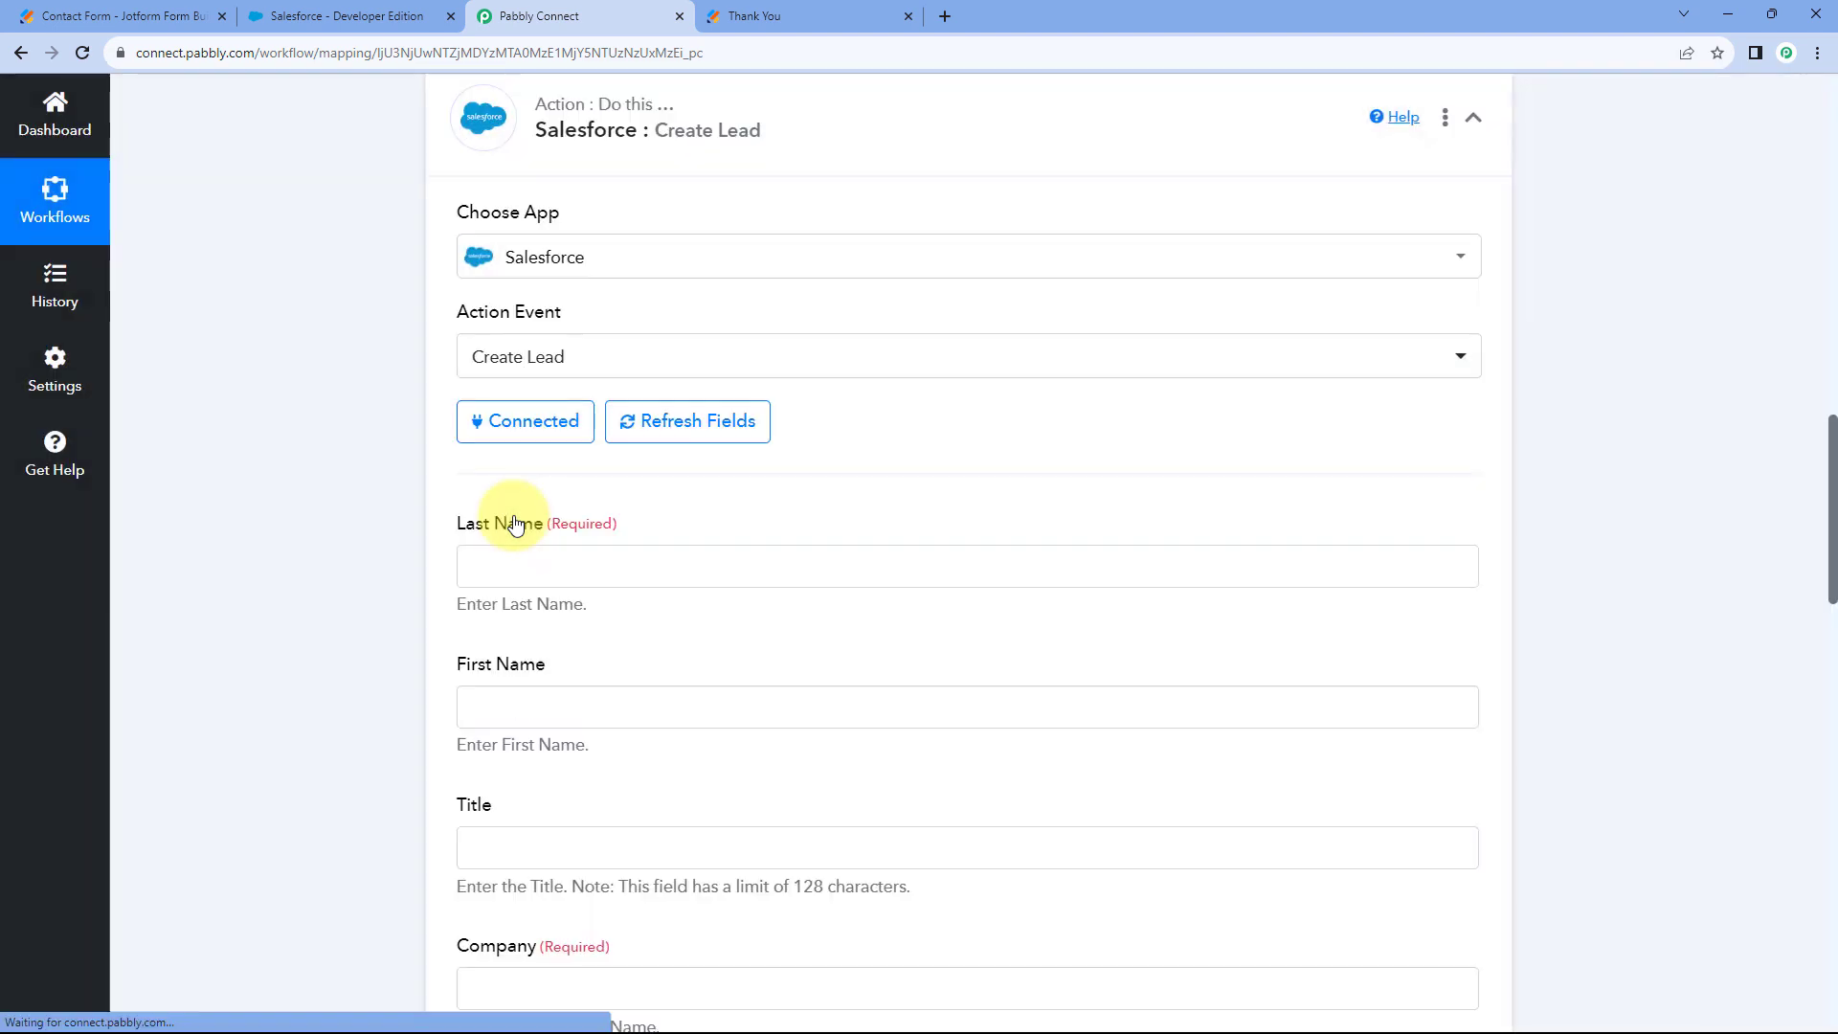
Inspect the LastName answer 'User' in the received Jotform response data.
{"action": "scroll", "coordinate": [393, 480], "scroll_direction": "down", "scroll_amount": 3}
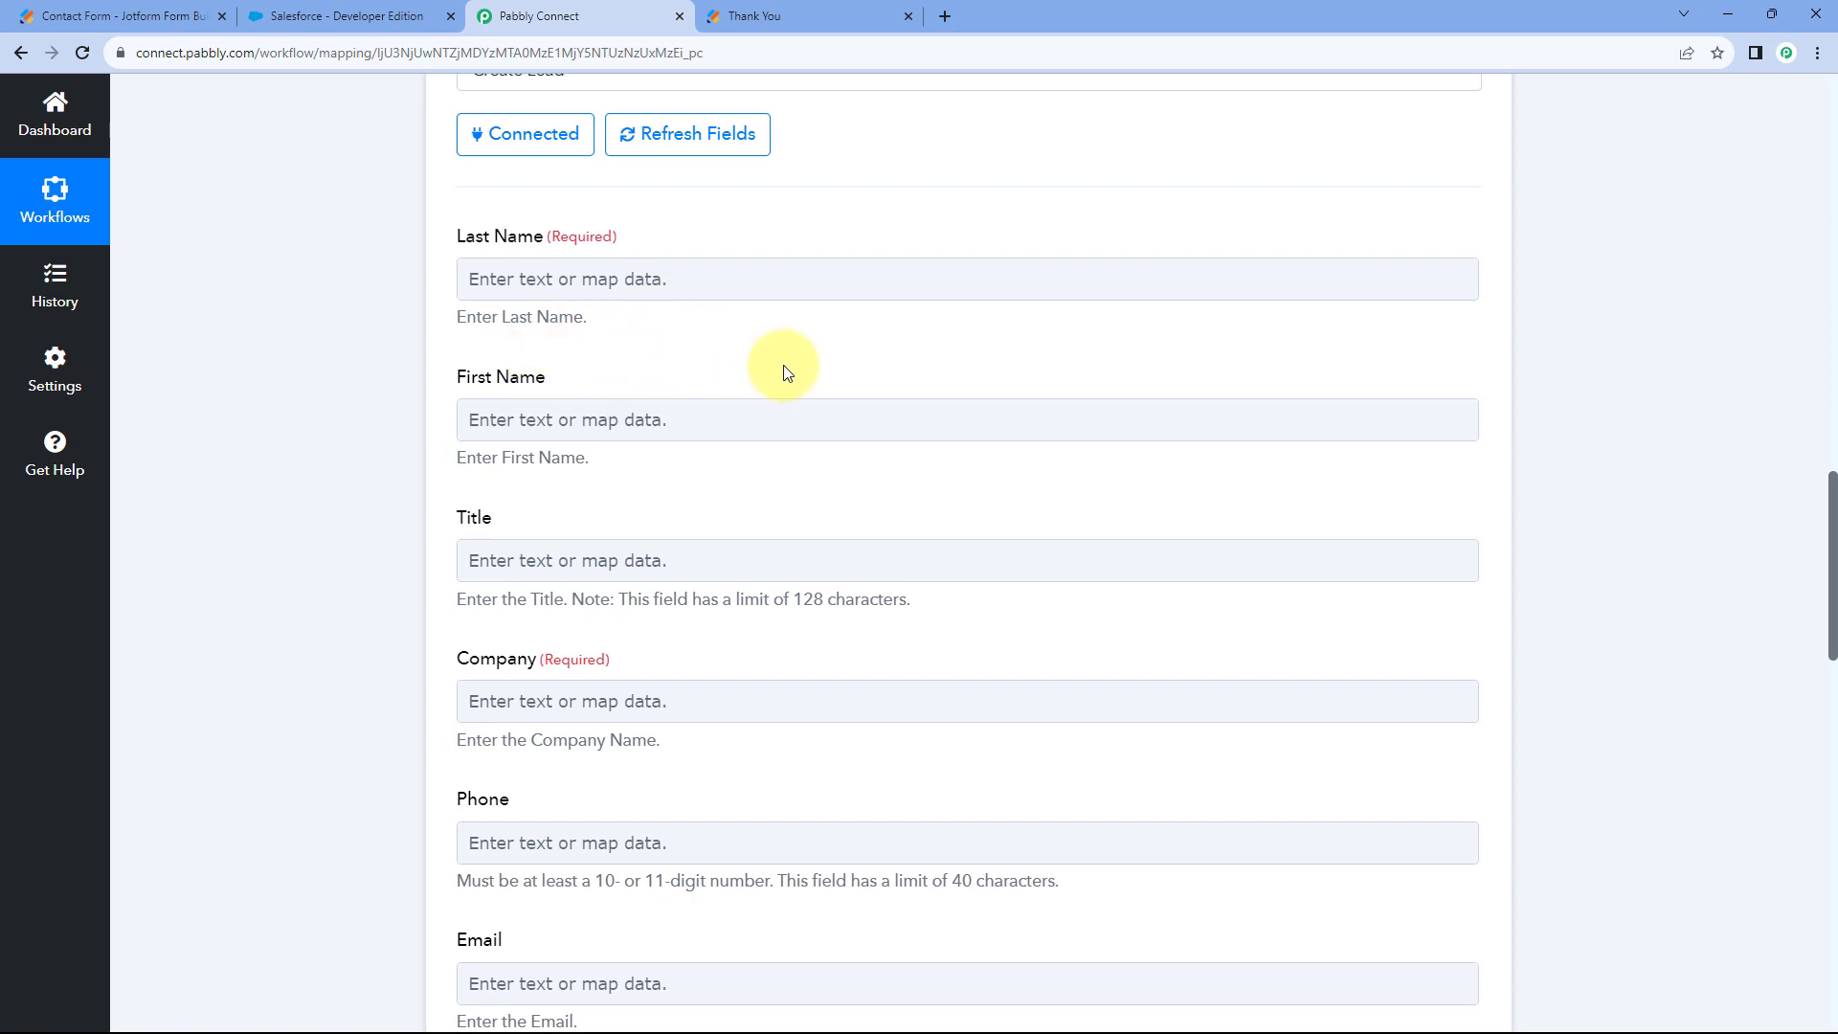
{"action": "scroll", "coordinate": [939, 214], "scroll_direction": "up", "scroll_amount": 10}
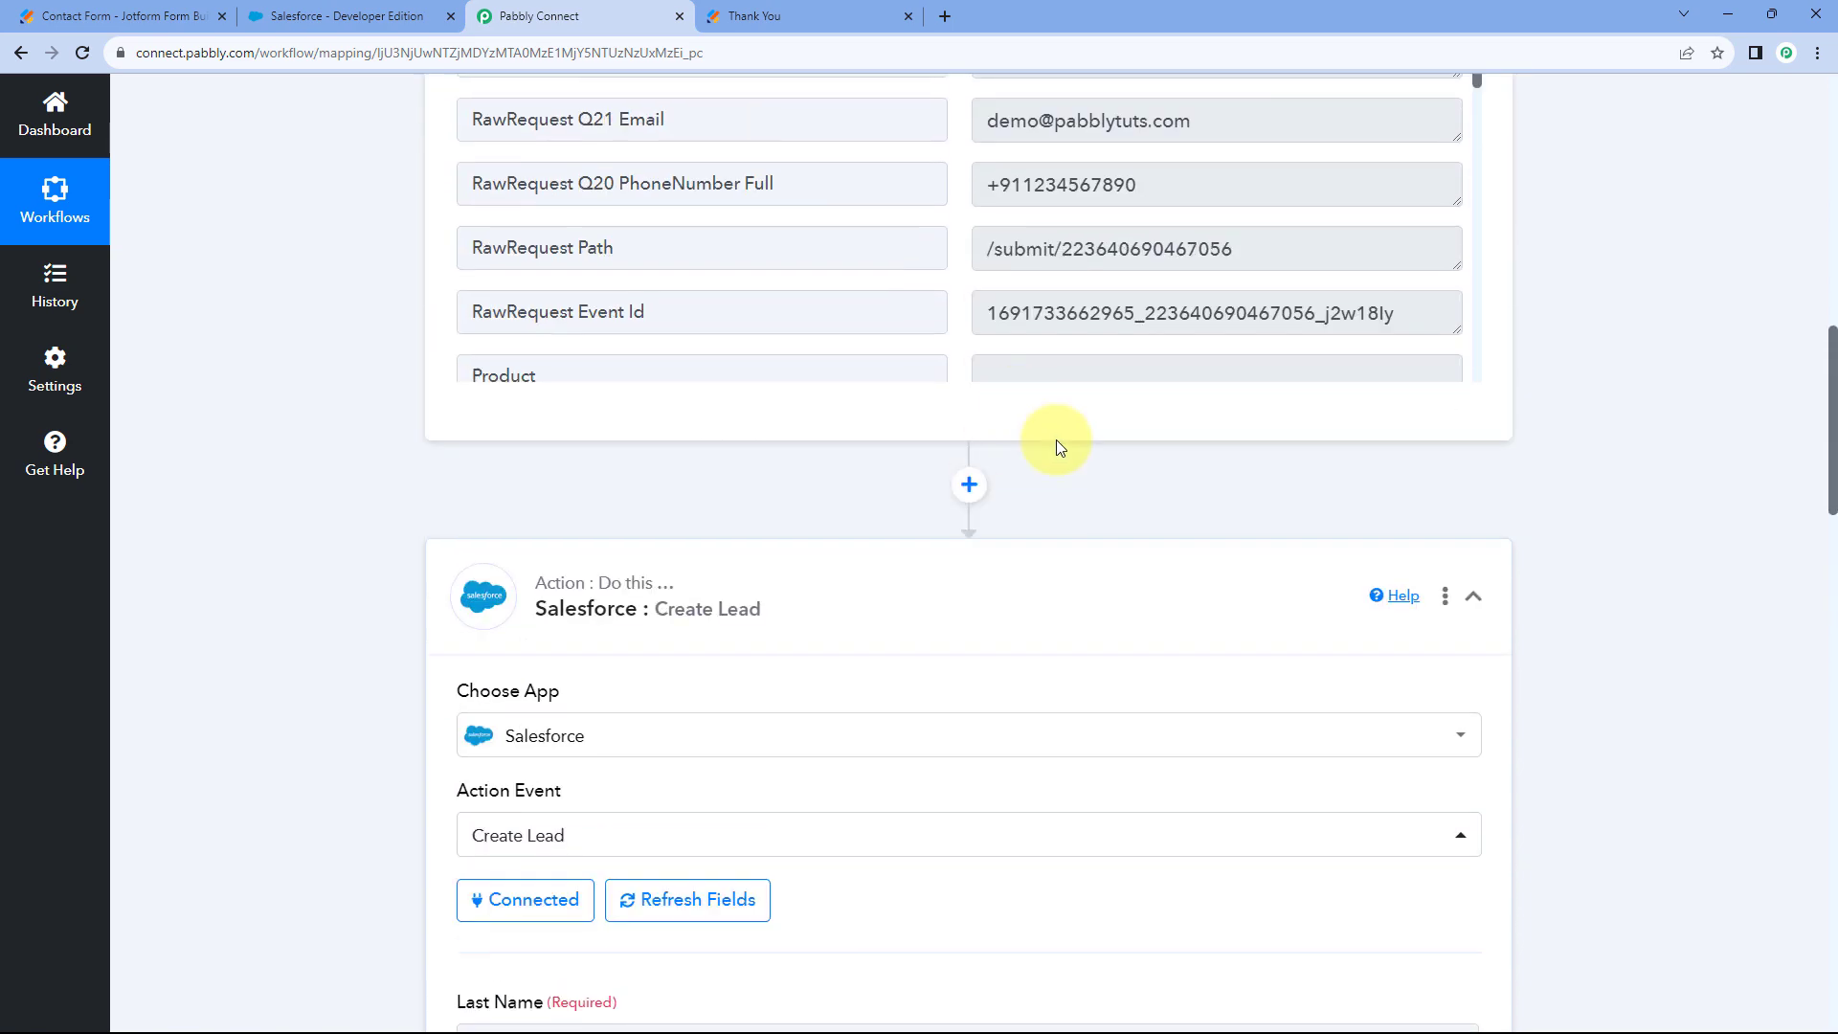
{"action": "scroll", "coordinate": [1044, 555], "scroll_direction": "up", "scroll_amount": 3}
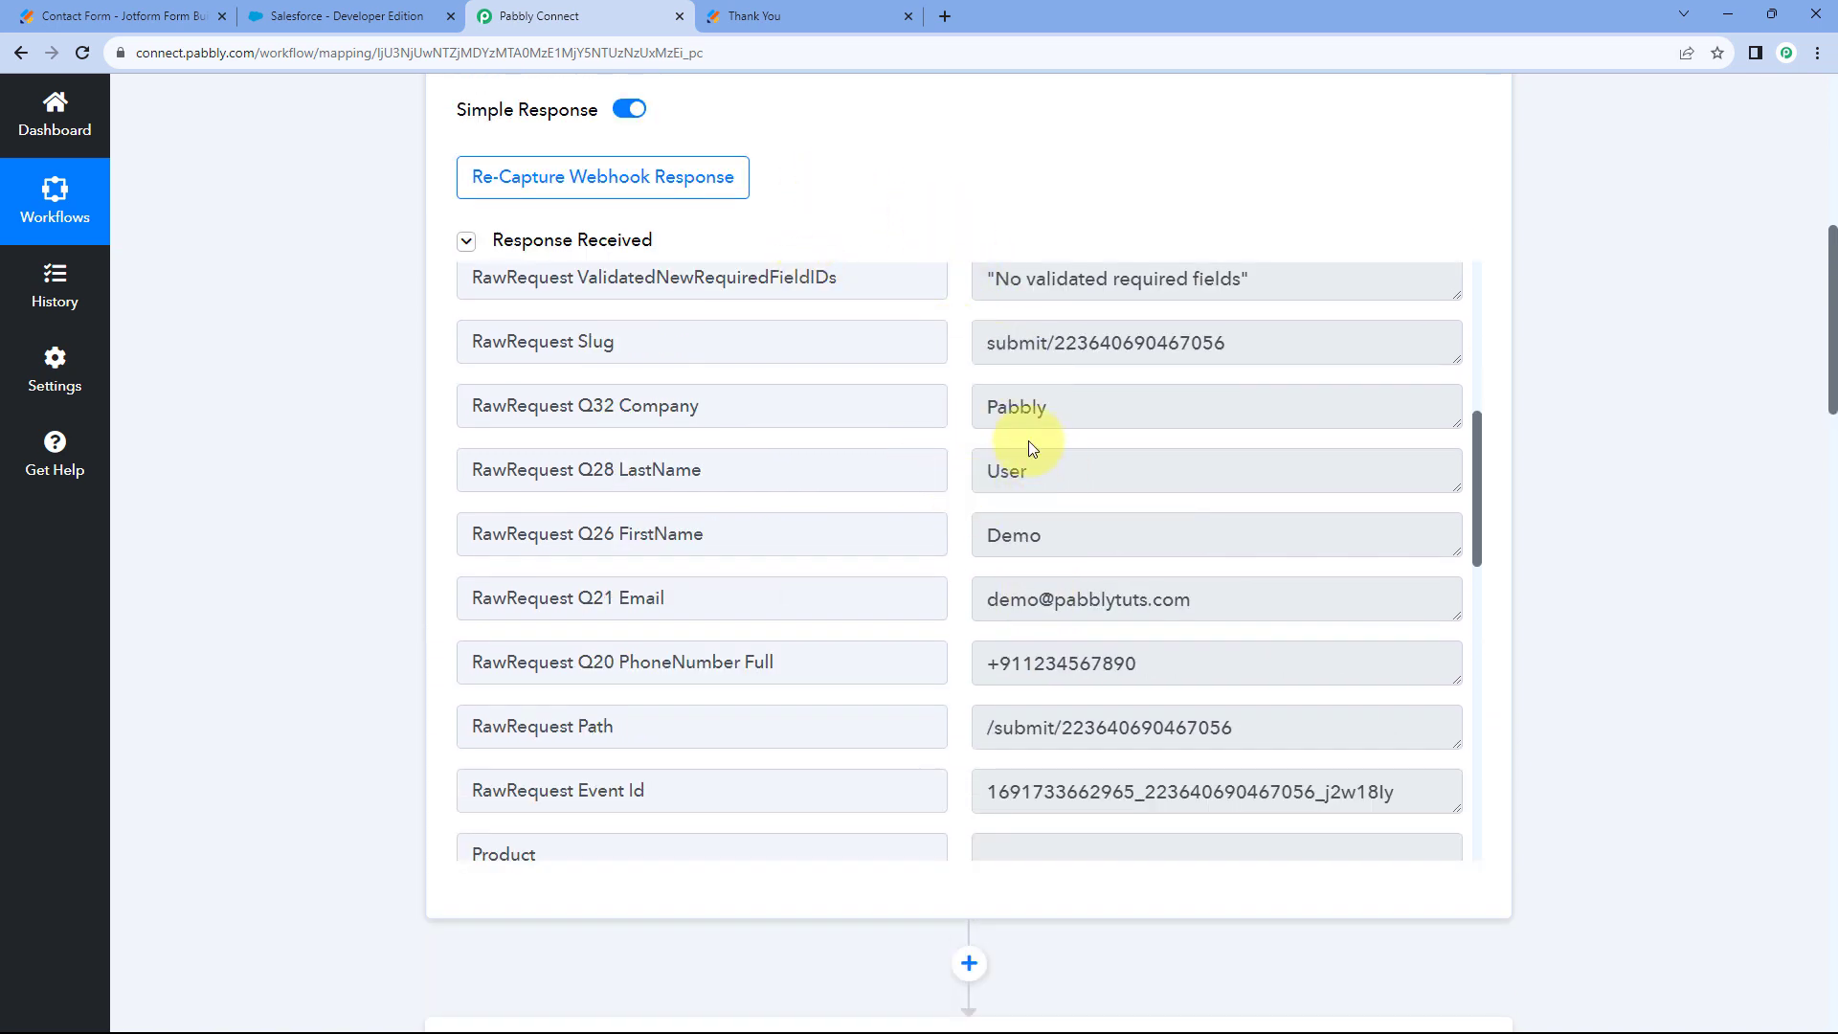
{"action": "left_click", "coordinate": [1046, 466]}
{"action": "left_click", "coordinate": [962, 458]}
{"action": "left_click", "coordinate": [1048, 476]}
{"action": "left_click_drag", "start_coordinate": [1046, 476], "coordinate": [963, 474]}
{"action": "left_click", "coordinate": [963, 475]}
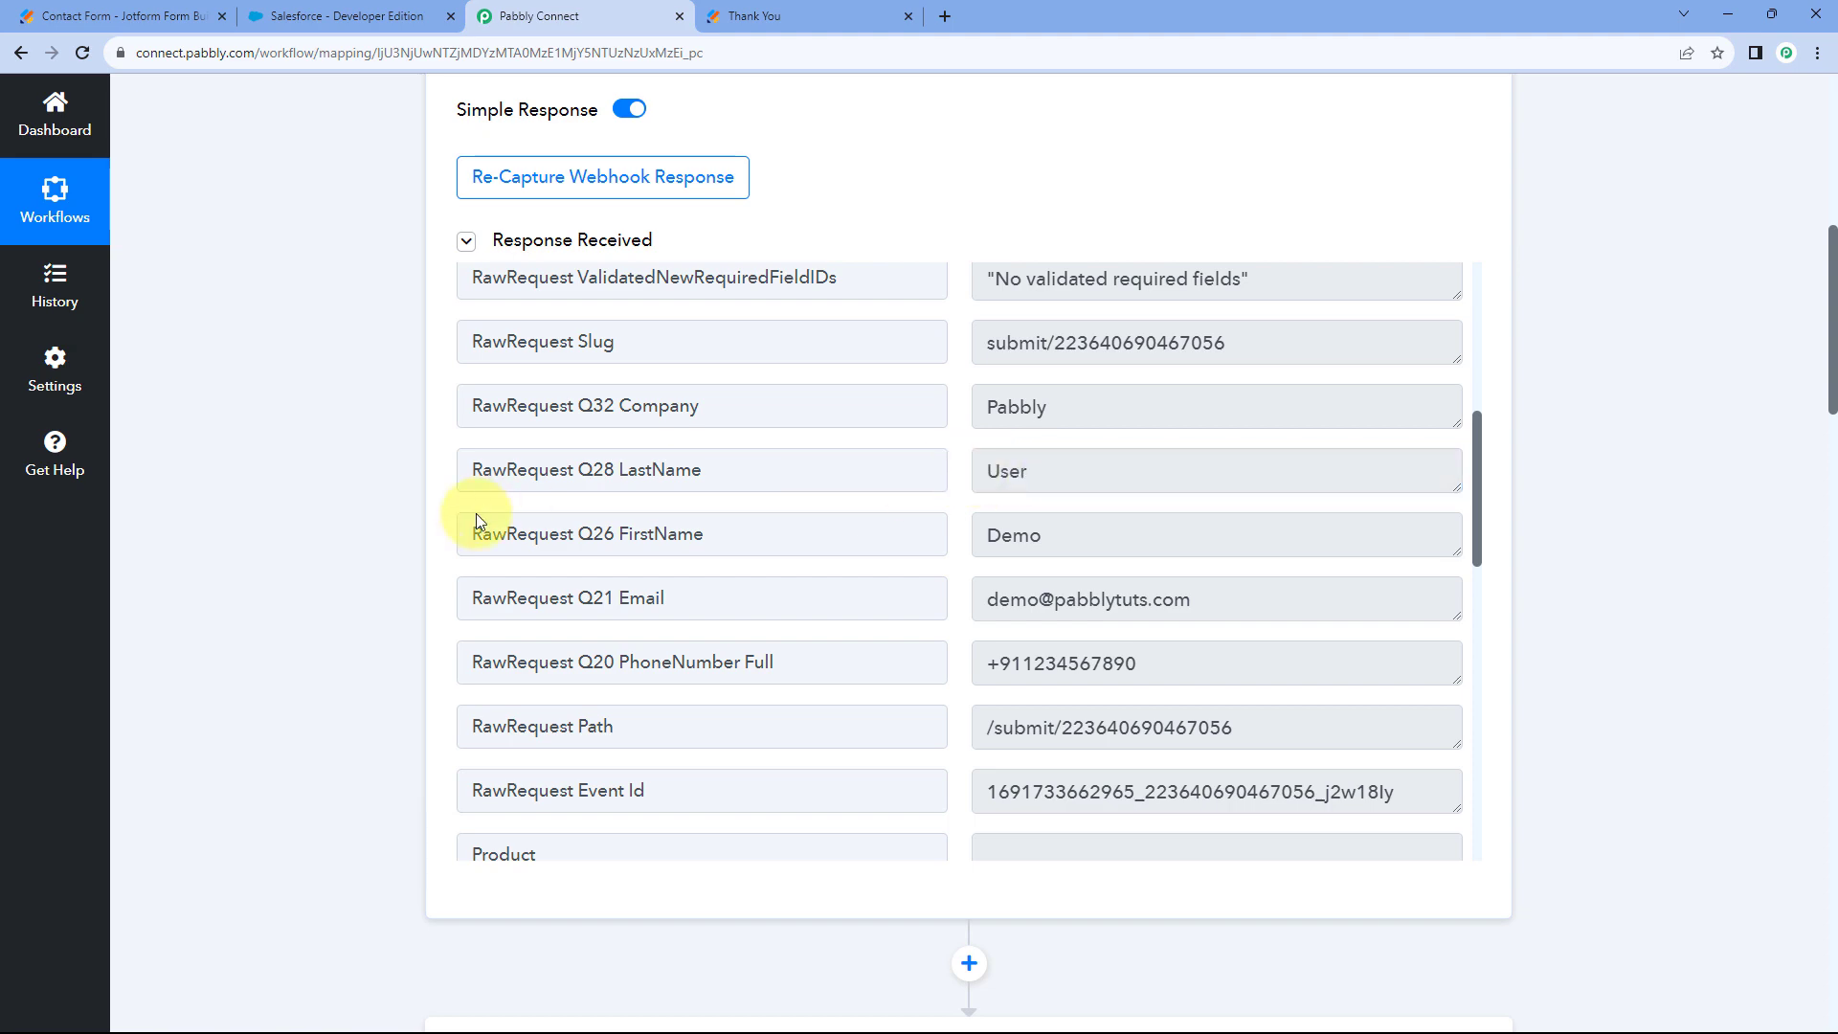
{"action": "scroll", "coordinate": [397, 526], "scroll_direction": "down", "scroll_amount": 11}
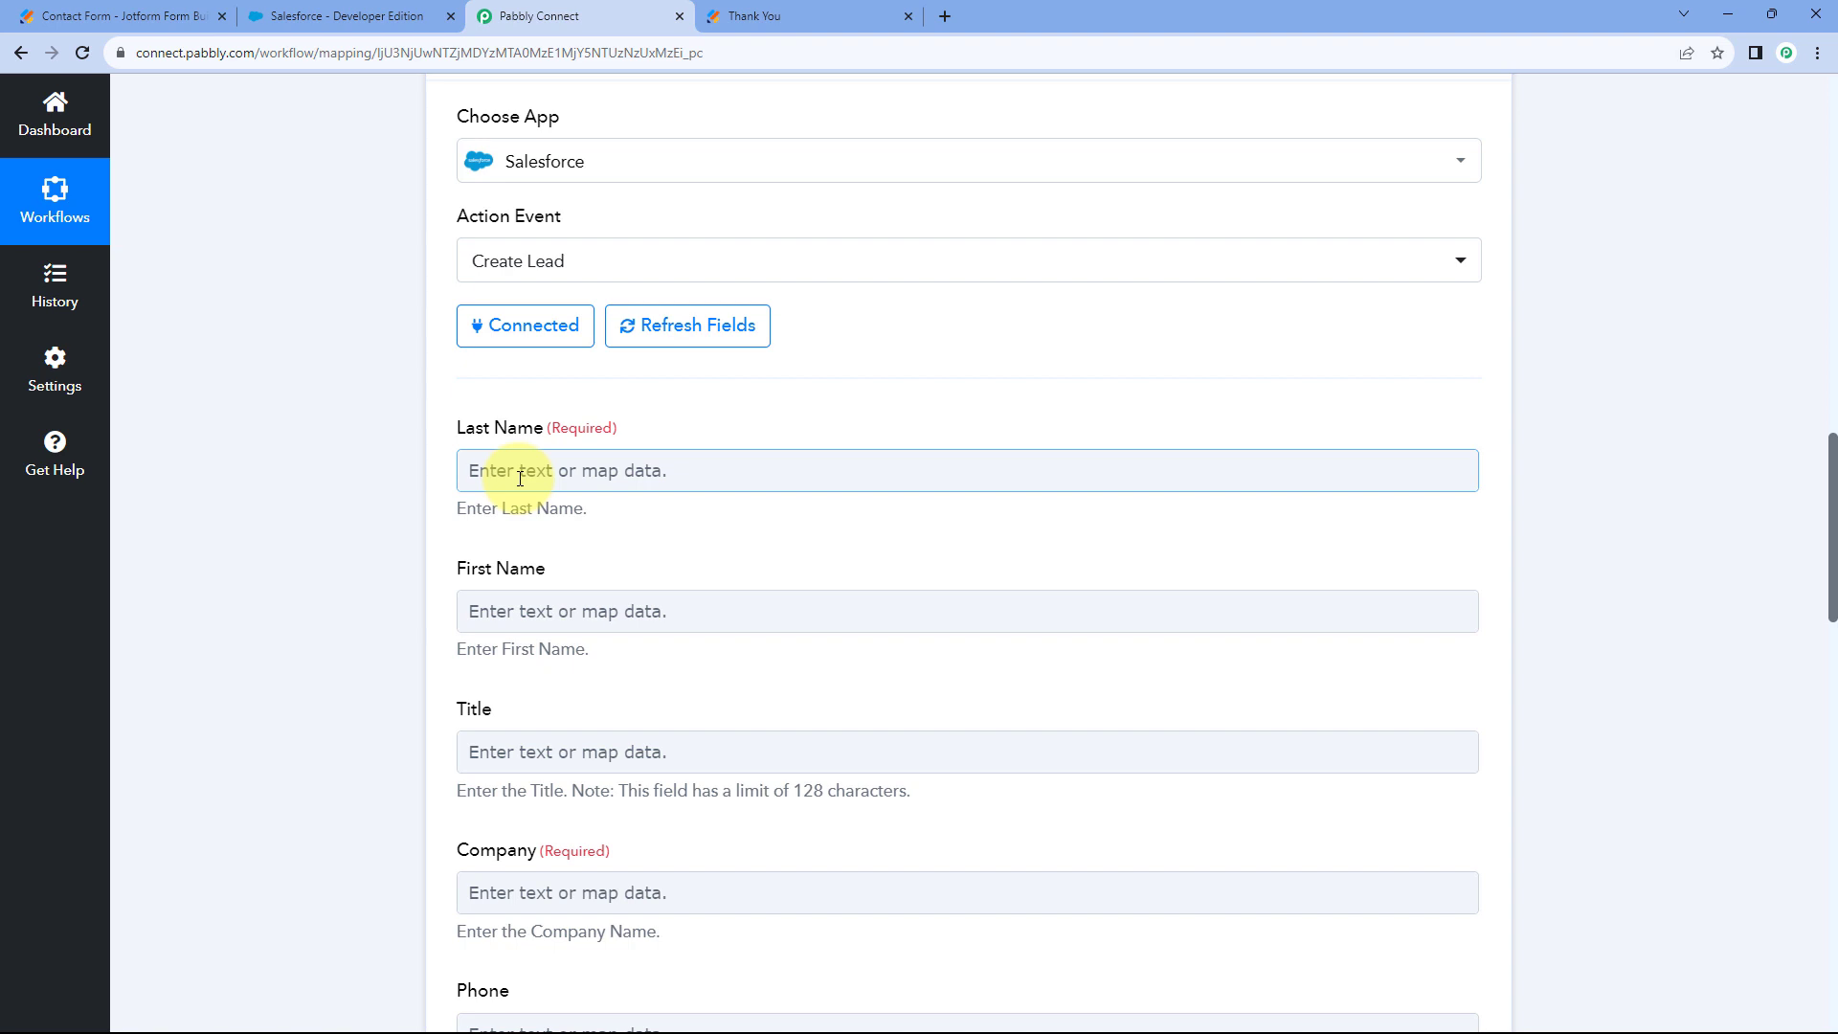
{"action": "scroll", "coordinate": [406, 452], "scroll_direction": "down", "scroll_amount": 1}
Map Last Name to the Jotform response's RawRequest Q28 LastName value.
{"action": "left_click", "coordinate": [483, 378]}
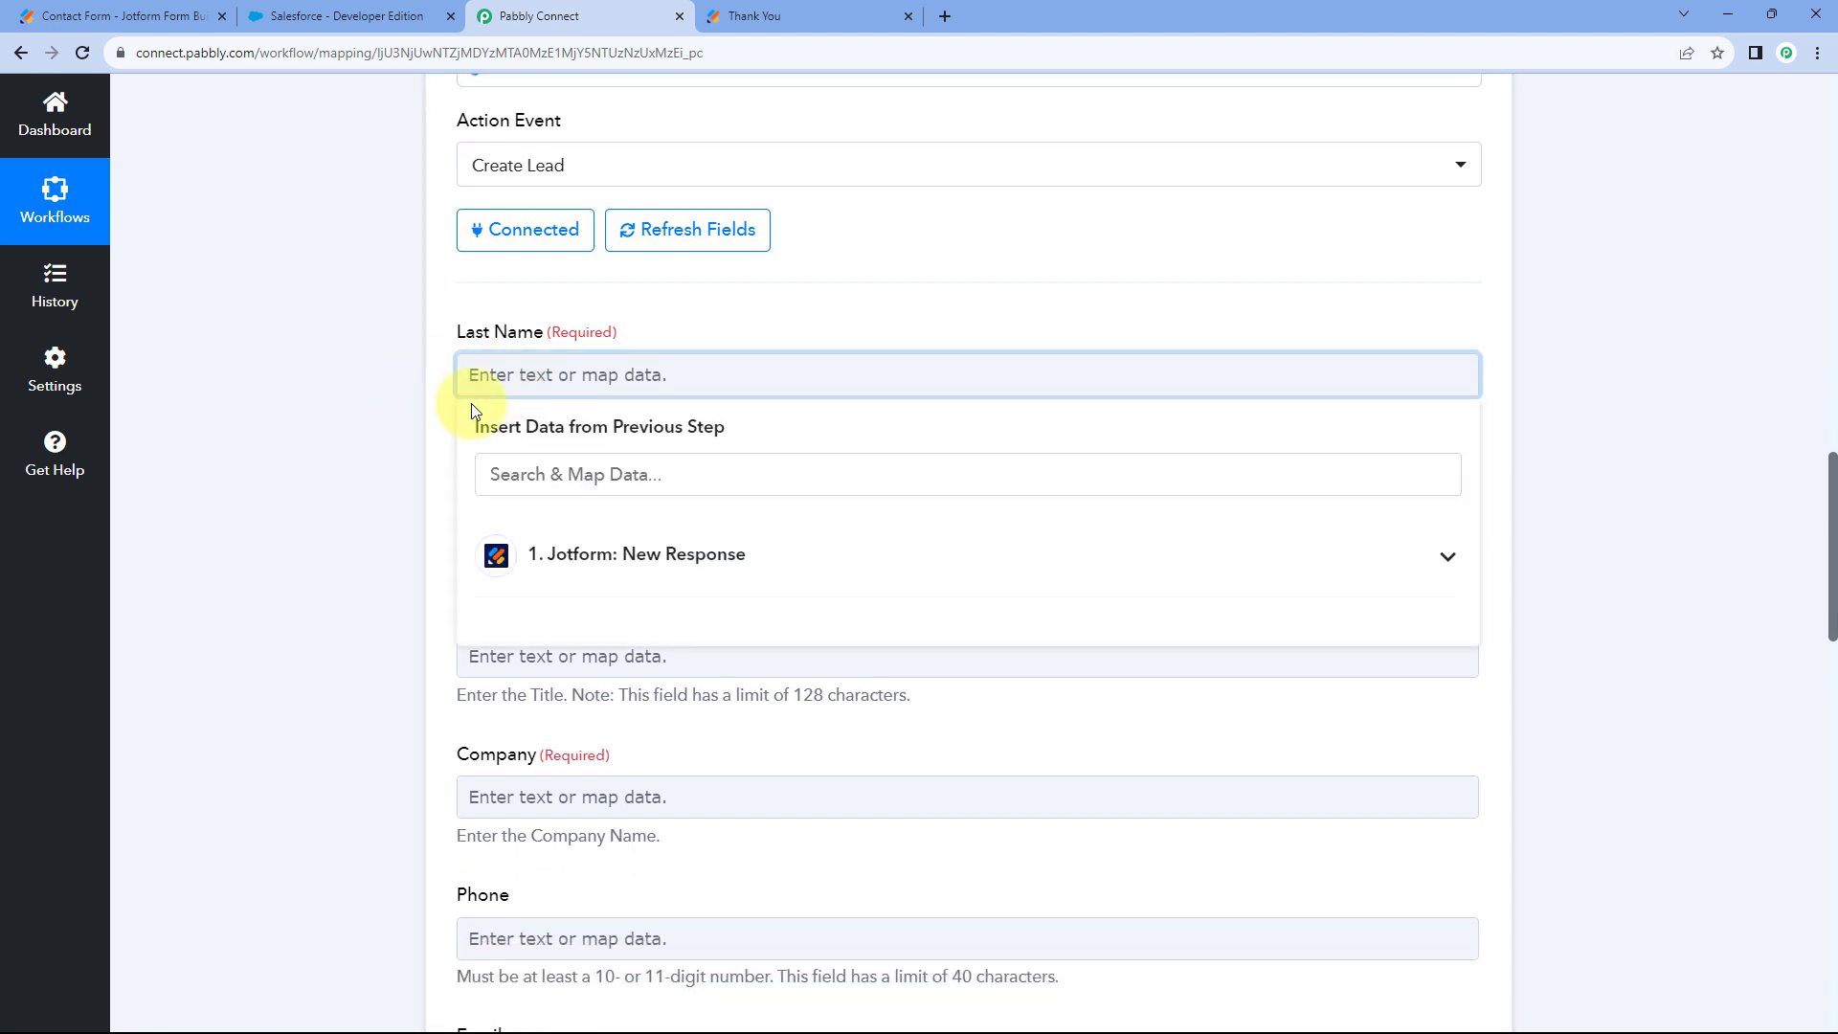
{"action": "left_click", "coordinate": [757, 563]}
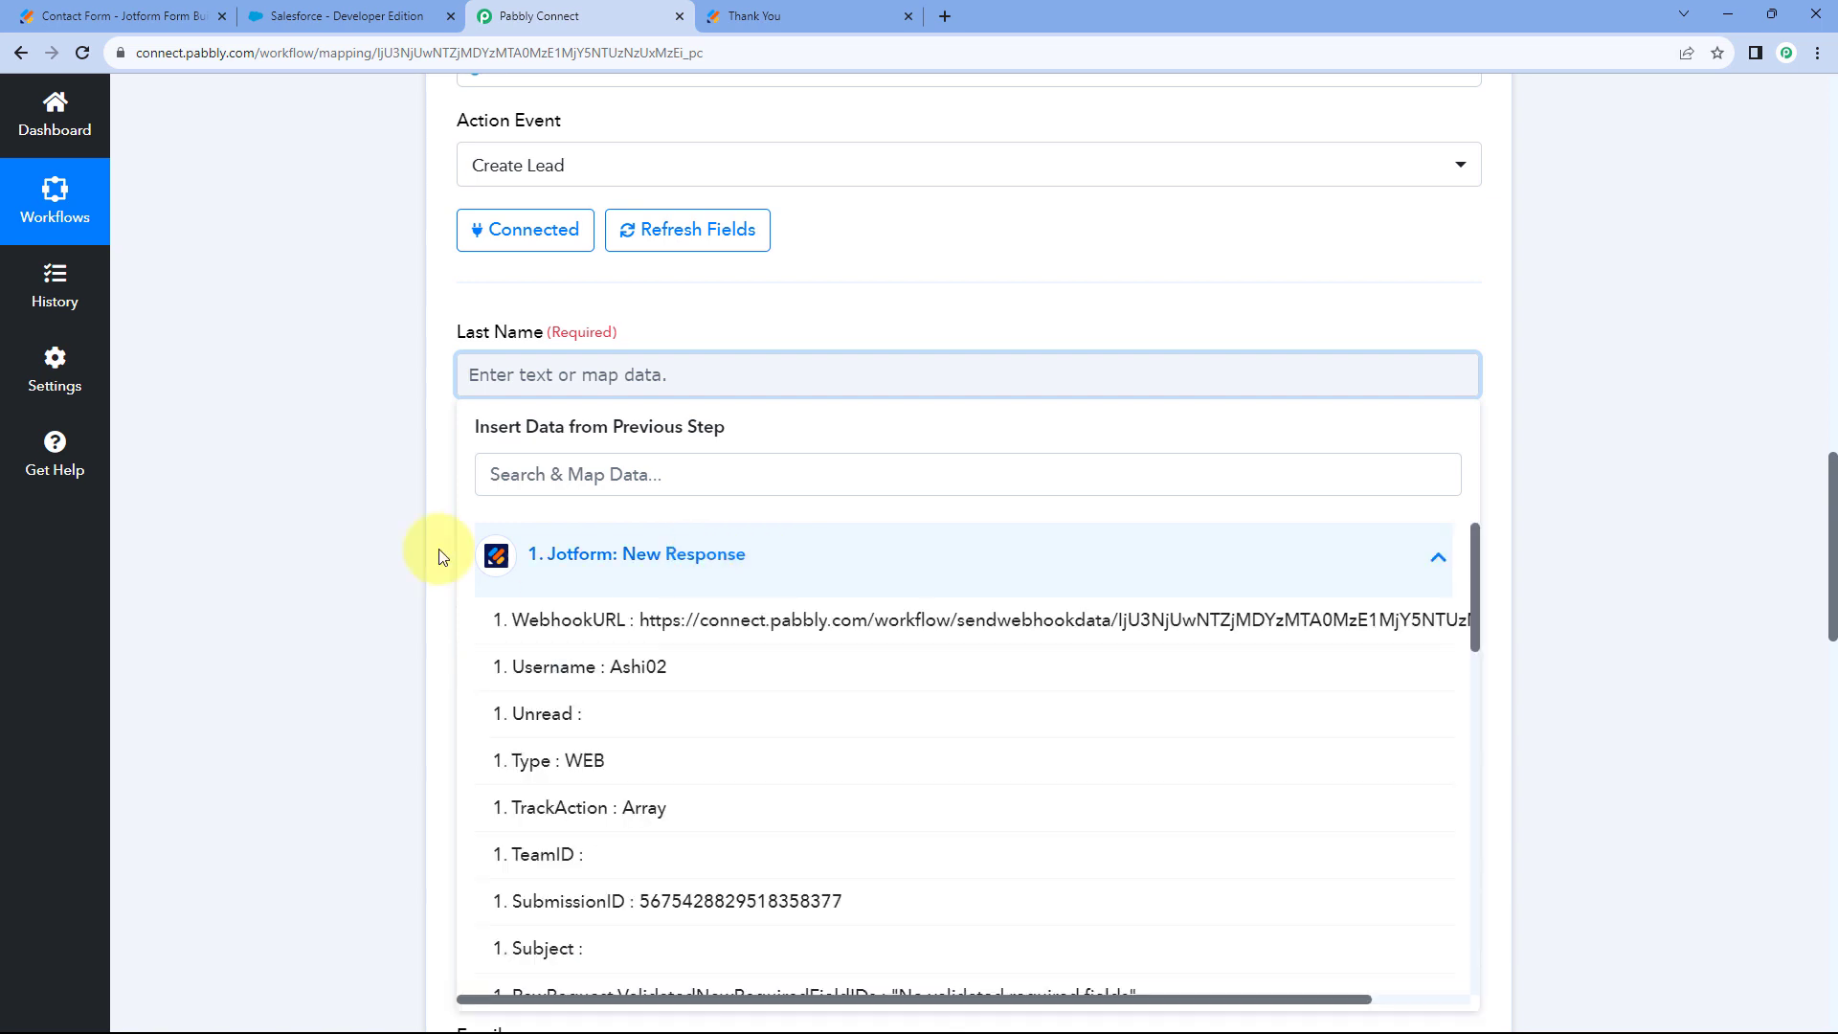
{"action": "scroll", "coordinate": [371, 446], "scroll_direction": "down", "scroll_amount": 2}
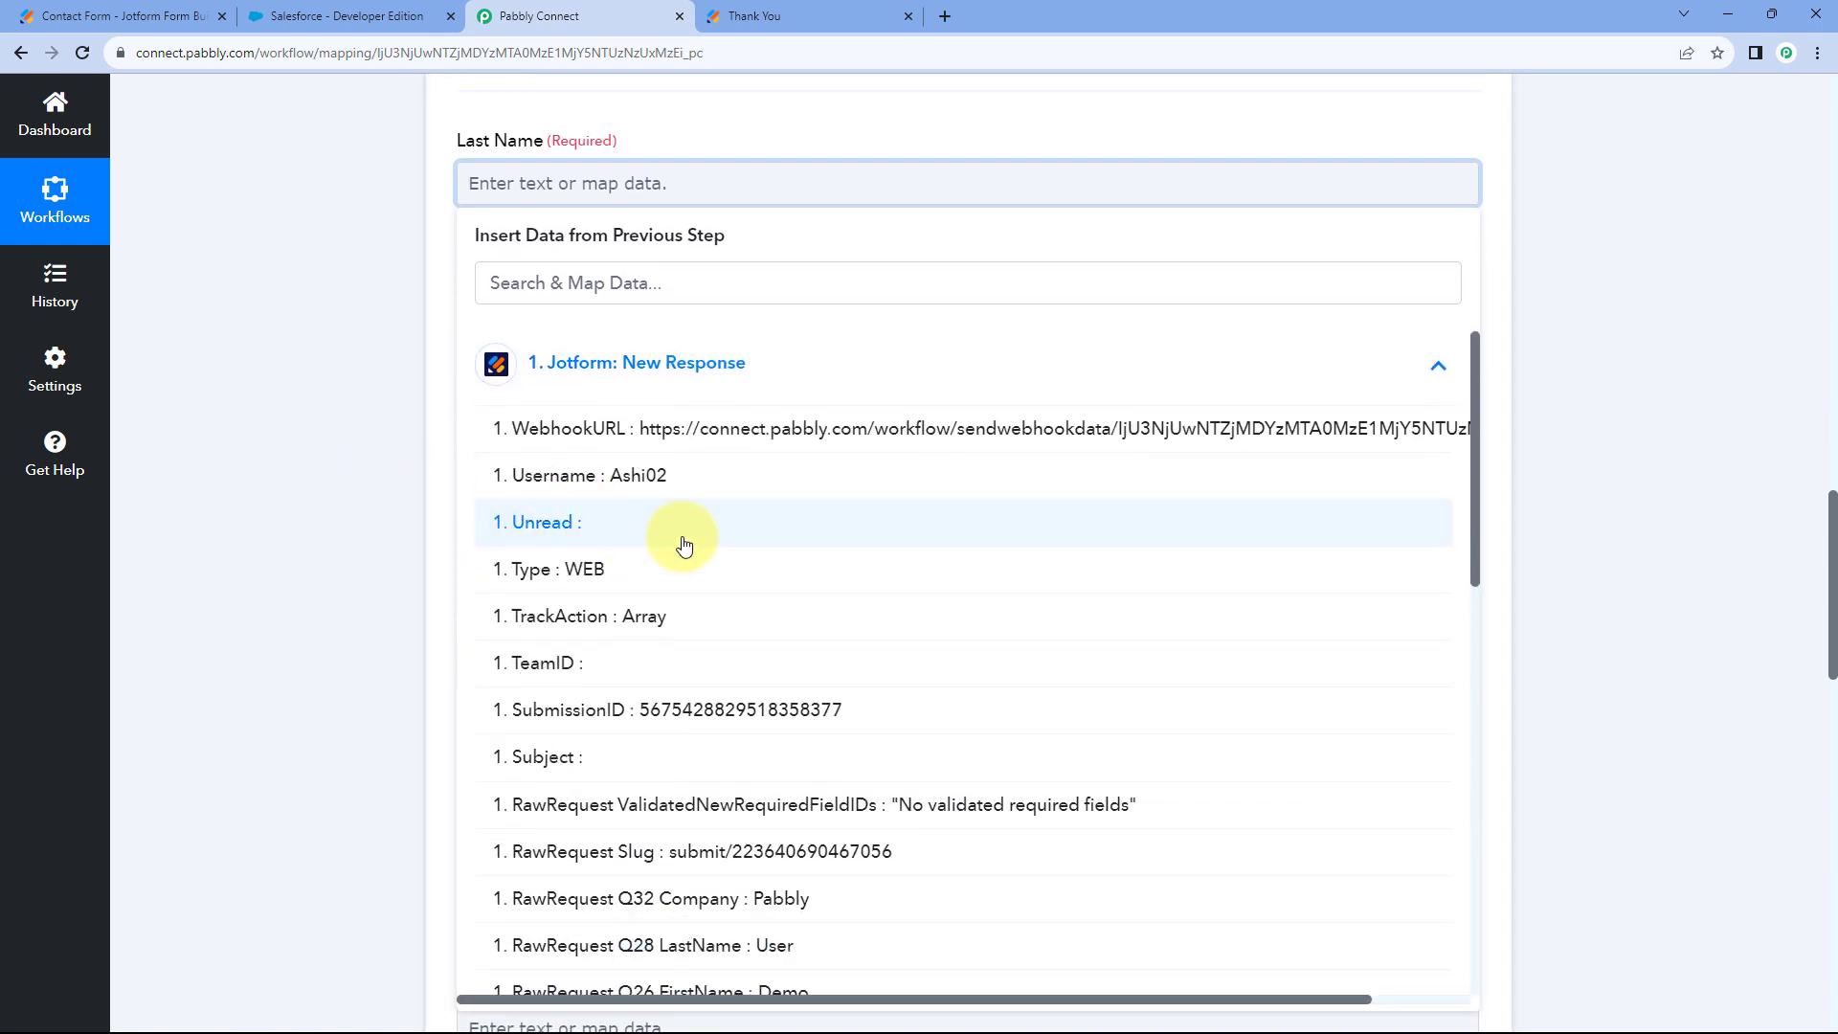
{"action": "scroll", "coordinate": [738, 525], "scroll_direction": "down", "scroll_amount": 2}
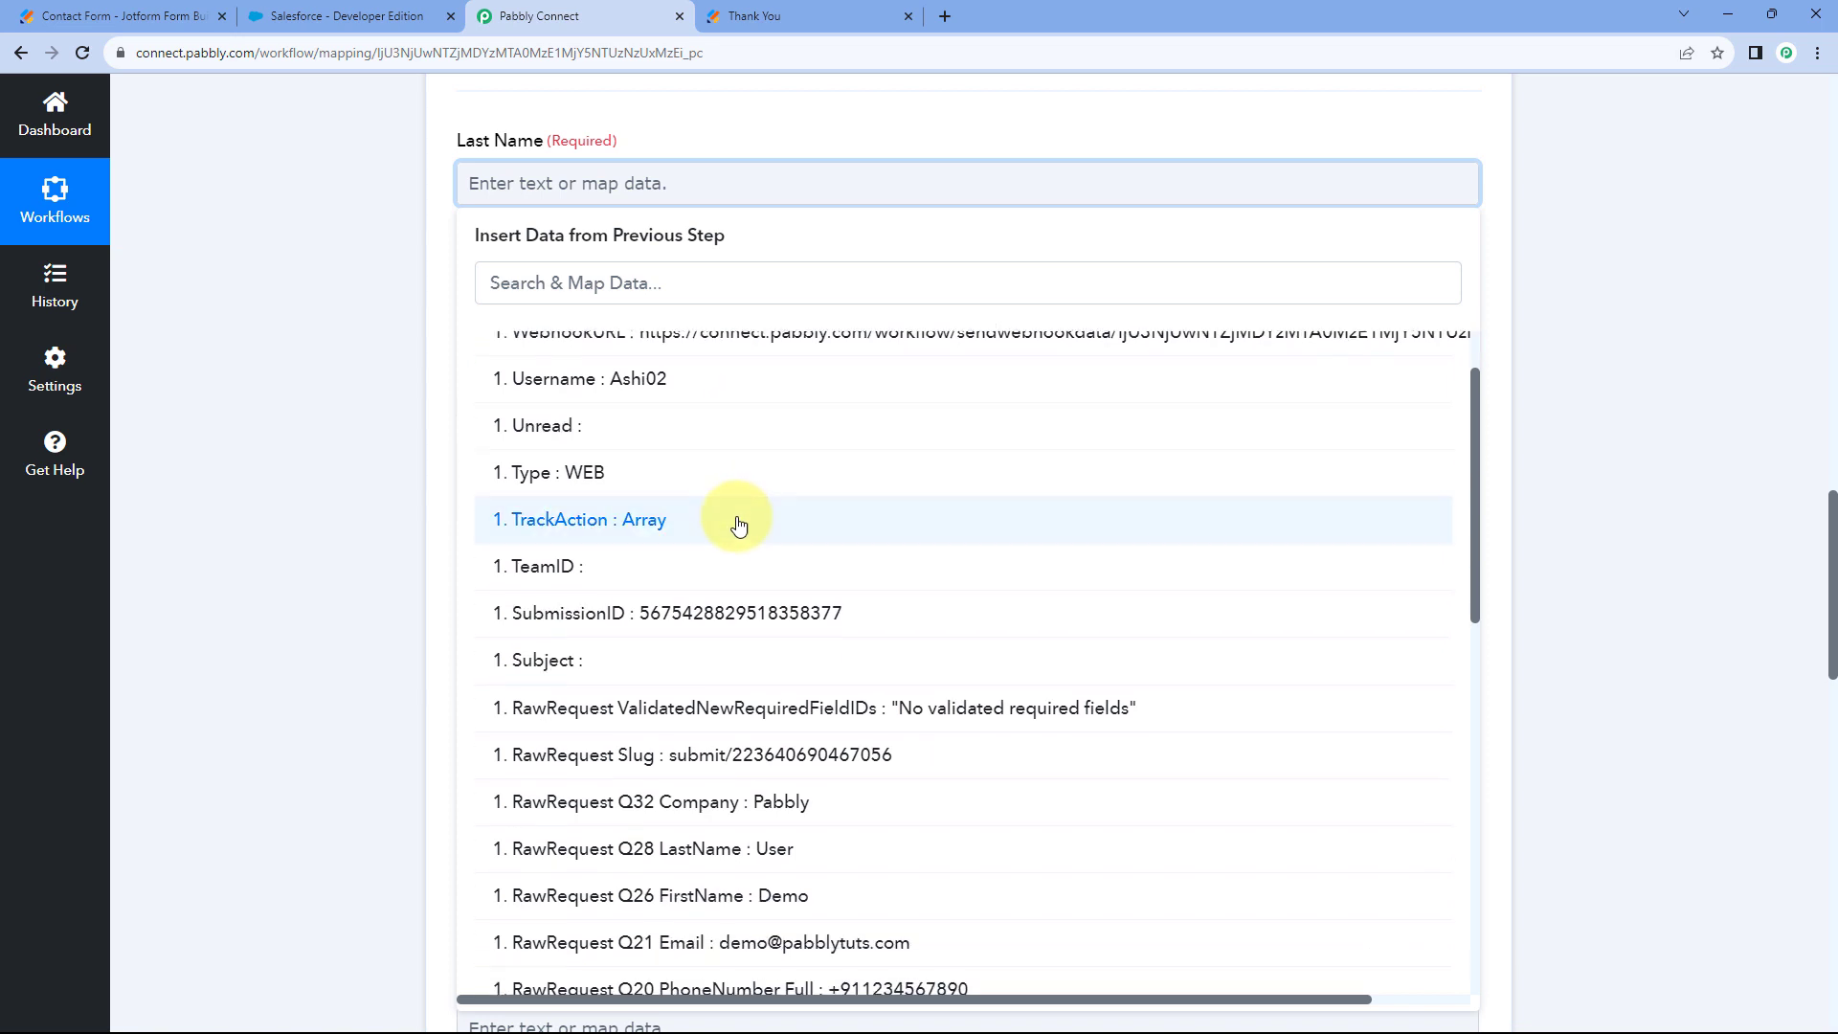
{"action": "scroll", "coordinate": [756, 522], "scroll_direction": "down", "scroll_amount": 2}
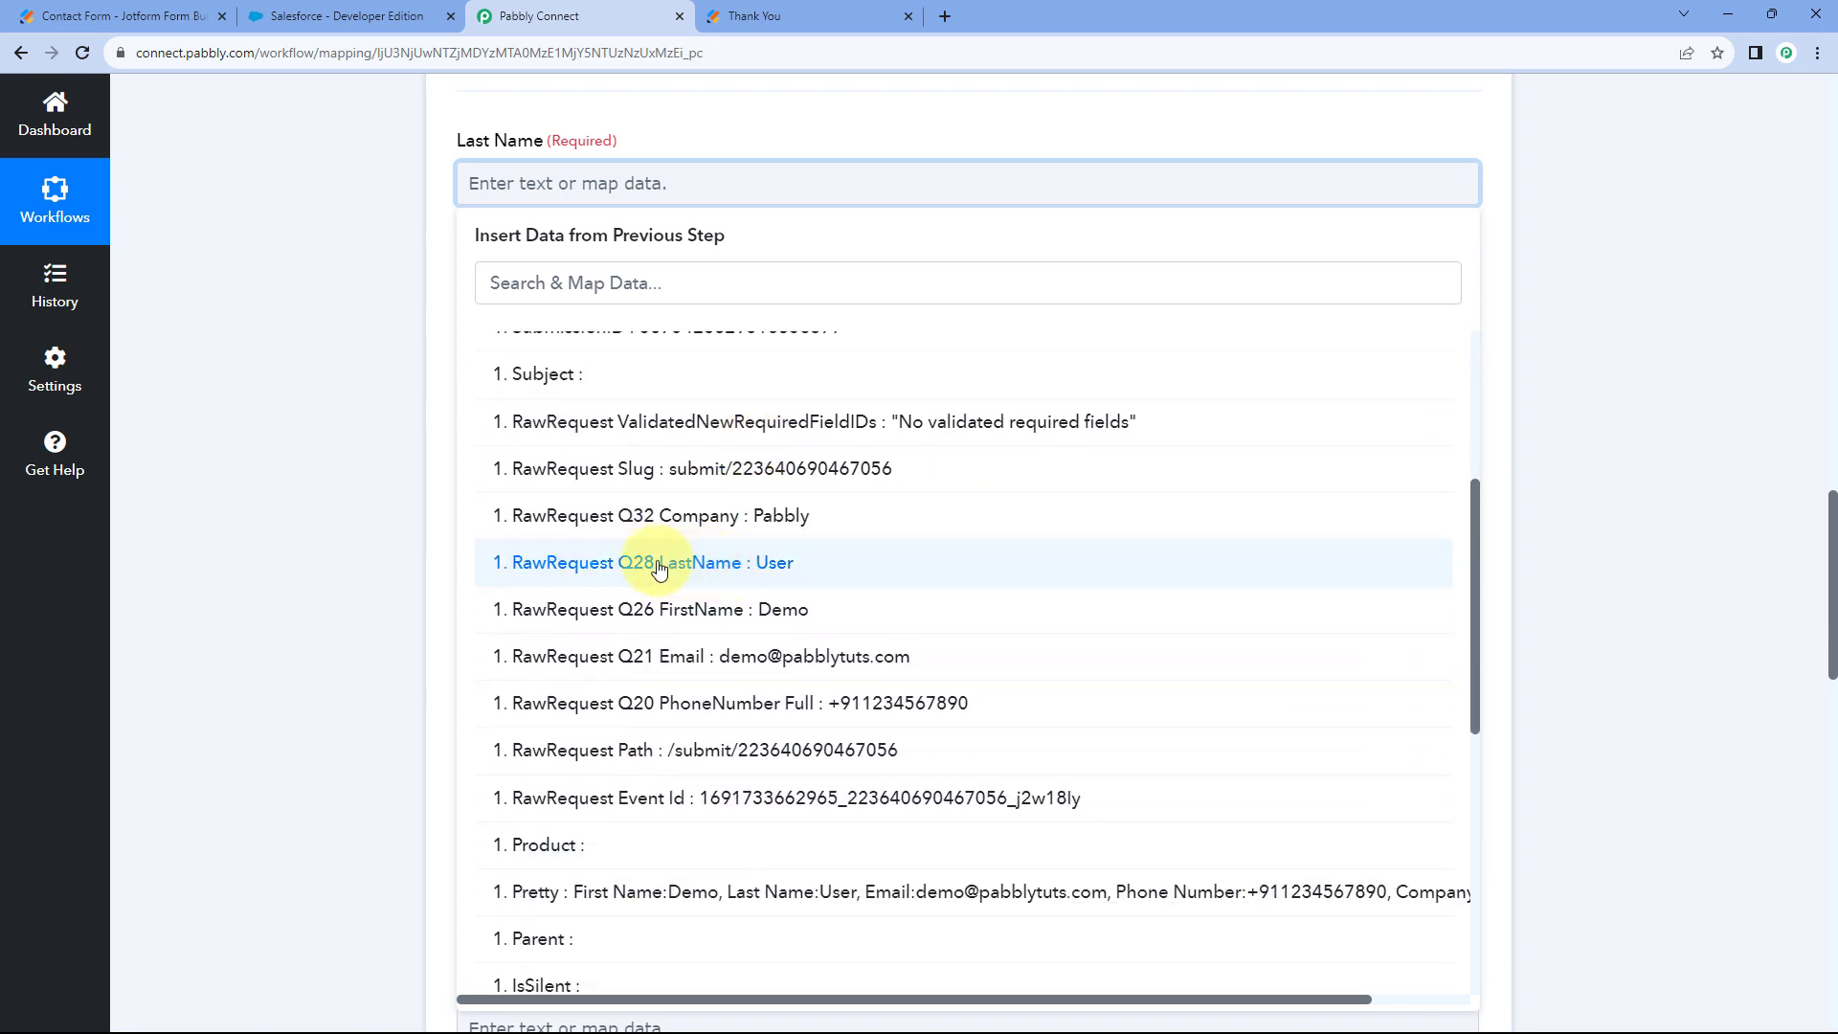
{"action": "left_click", "coordinate": [720, 566]}
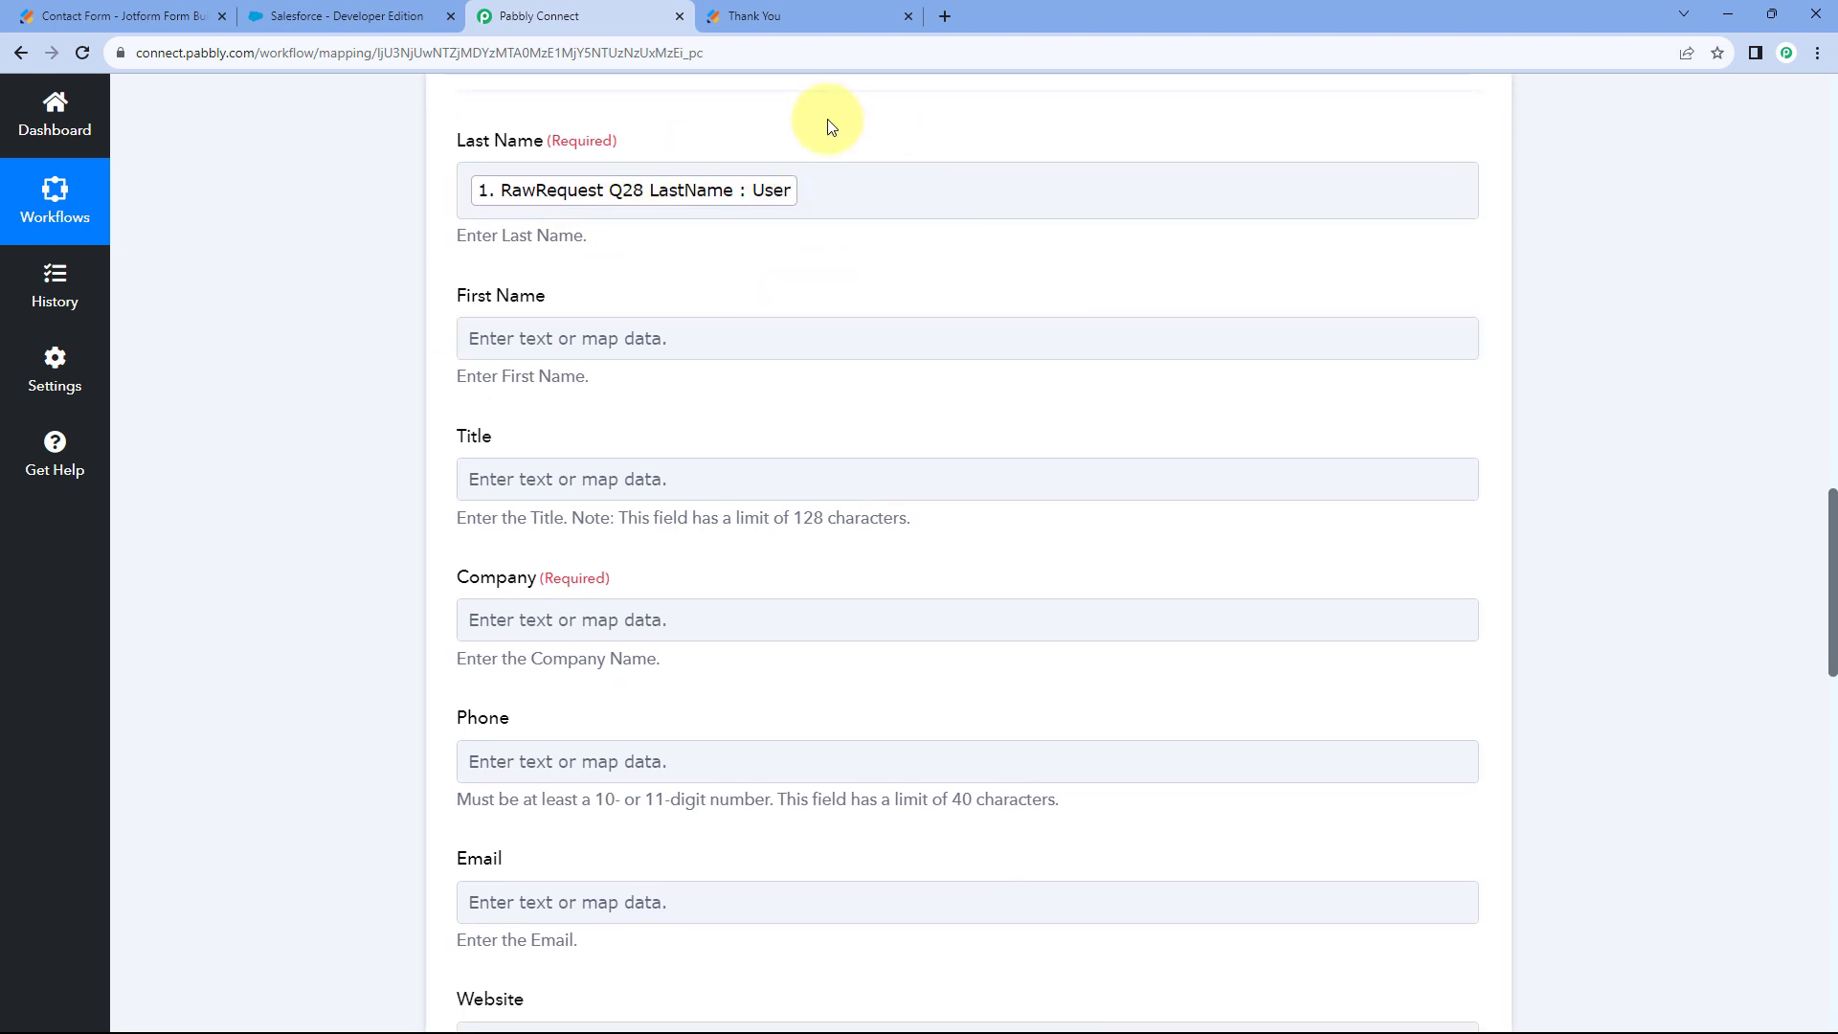
Glance at the Jotform confirmation page, then bring up the data choices for First Name.
{"action": "left_click", "coordinate": [847, 9]}
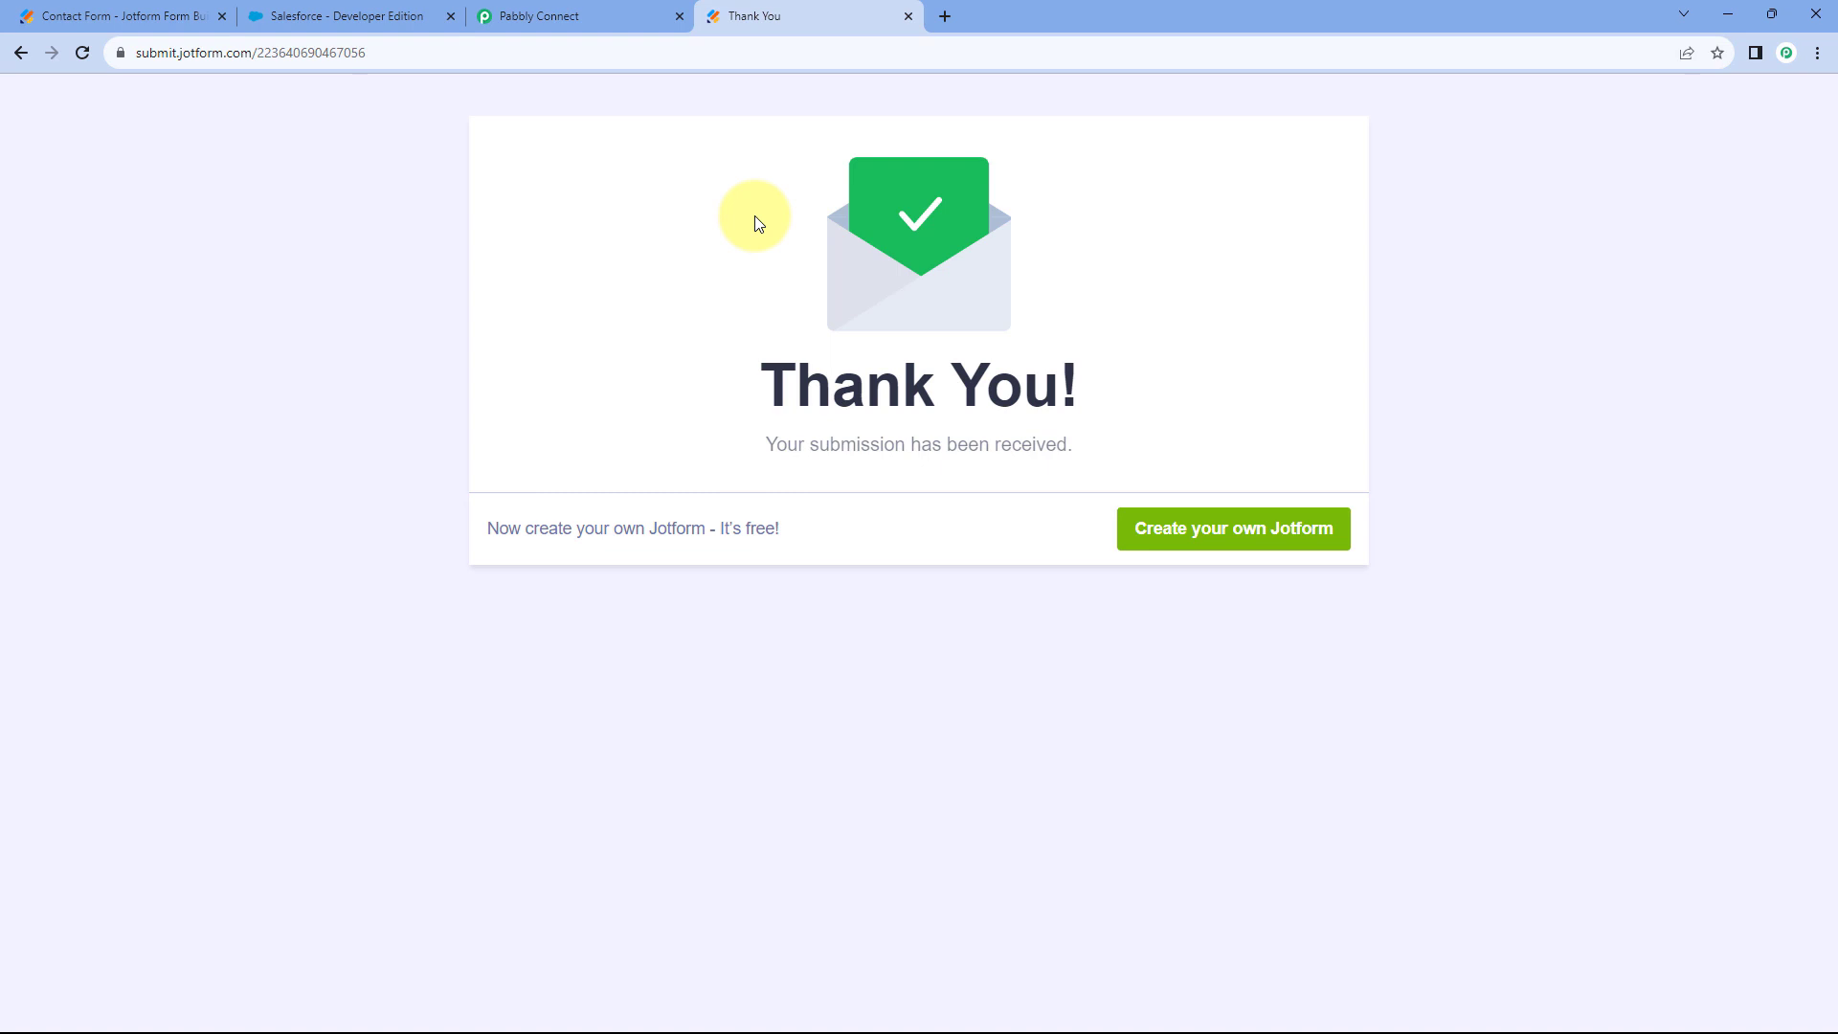
{"action": "left_click", "coordinate": [607, 13]}
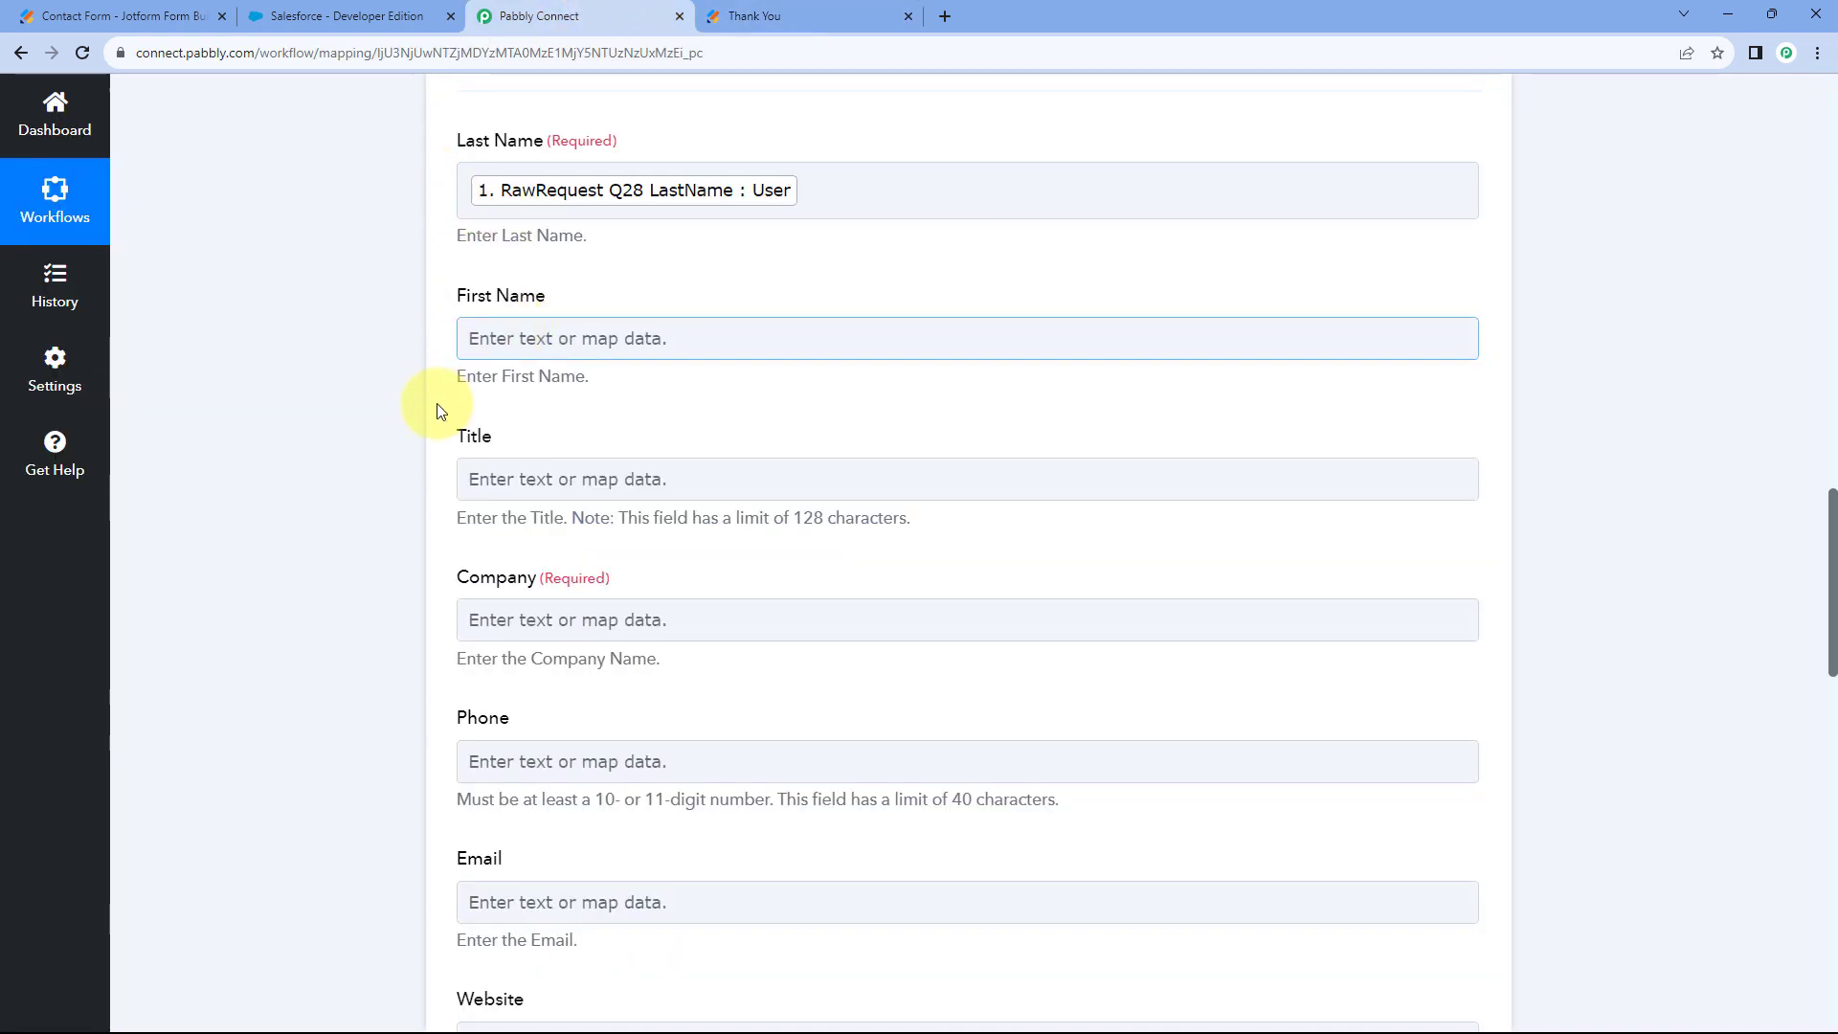
{"action": "left_click", "coordinate": [438, 405]}
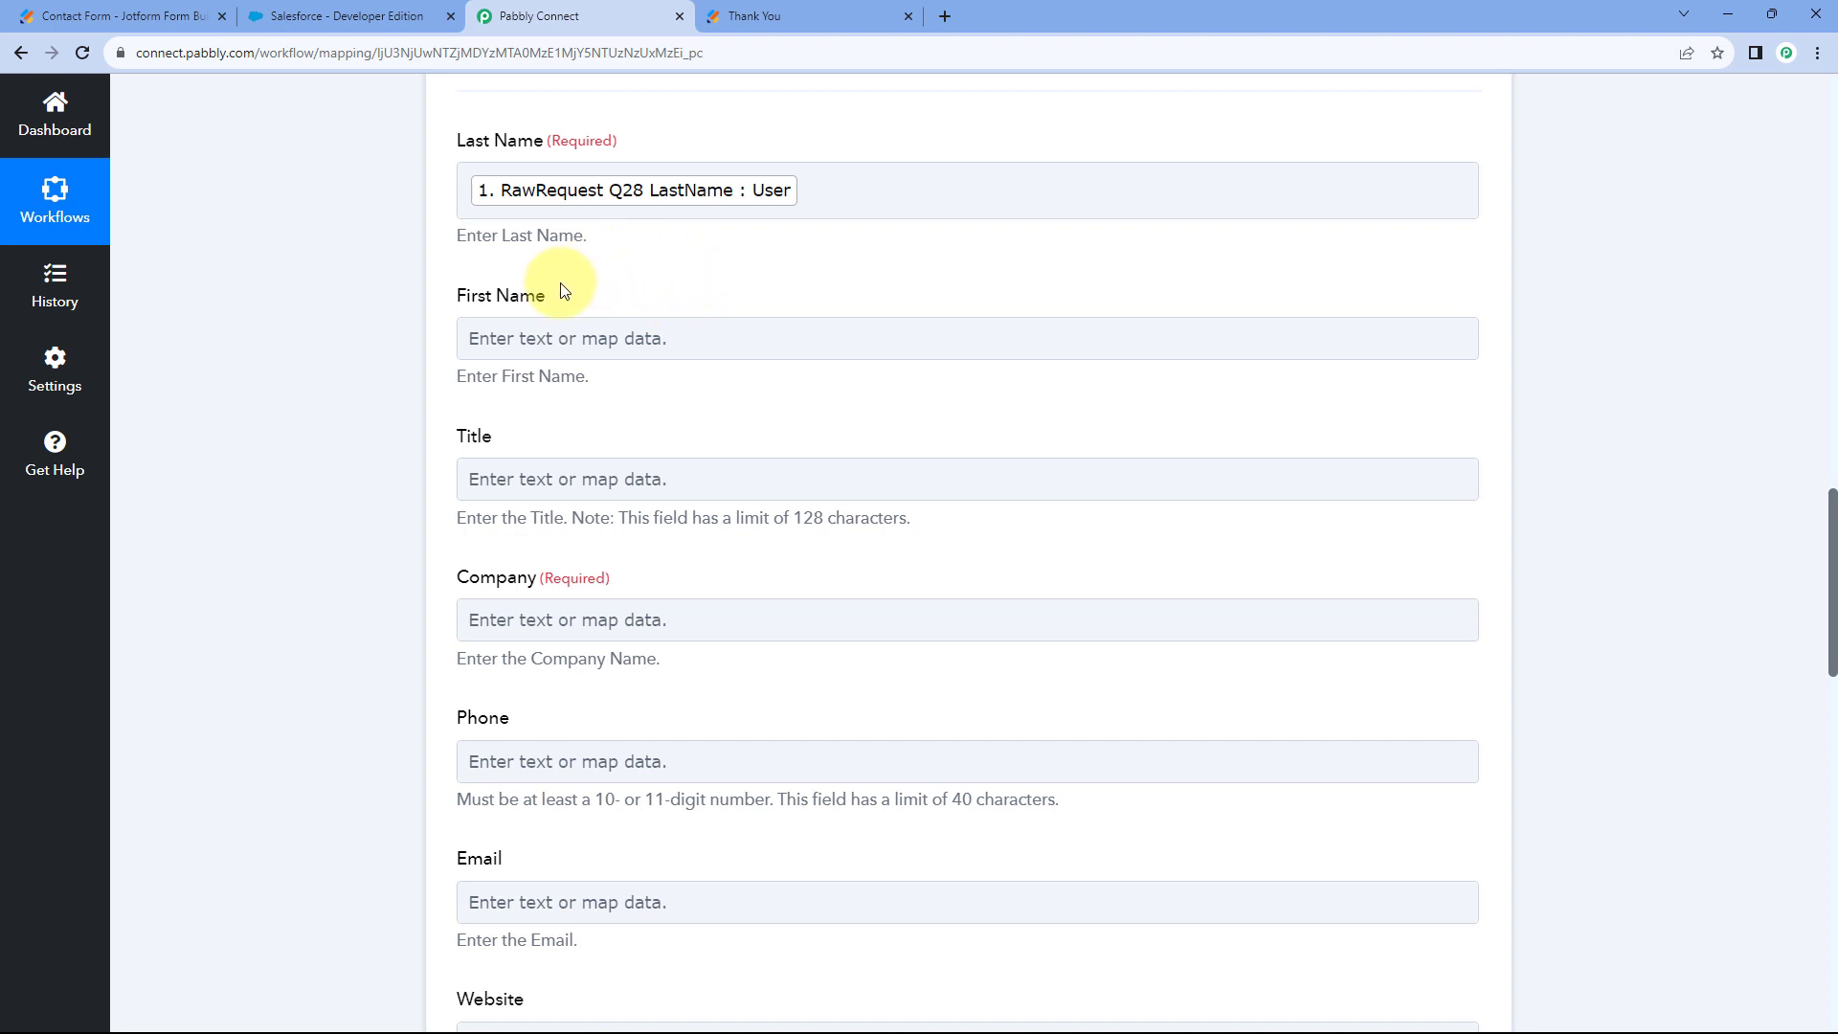
{"action": "left_click", "coordinate": [519, 337]}
{"action": "scroll", "coordinate": [410, 344], "scroll_direction": "down", "scroll_amount": 1}
Map First Name to the Jotform response's FirstName answer.
{"action": "left_click", "coordinate": [731, 448]}
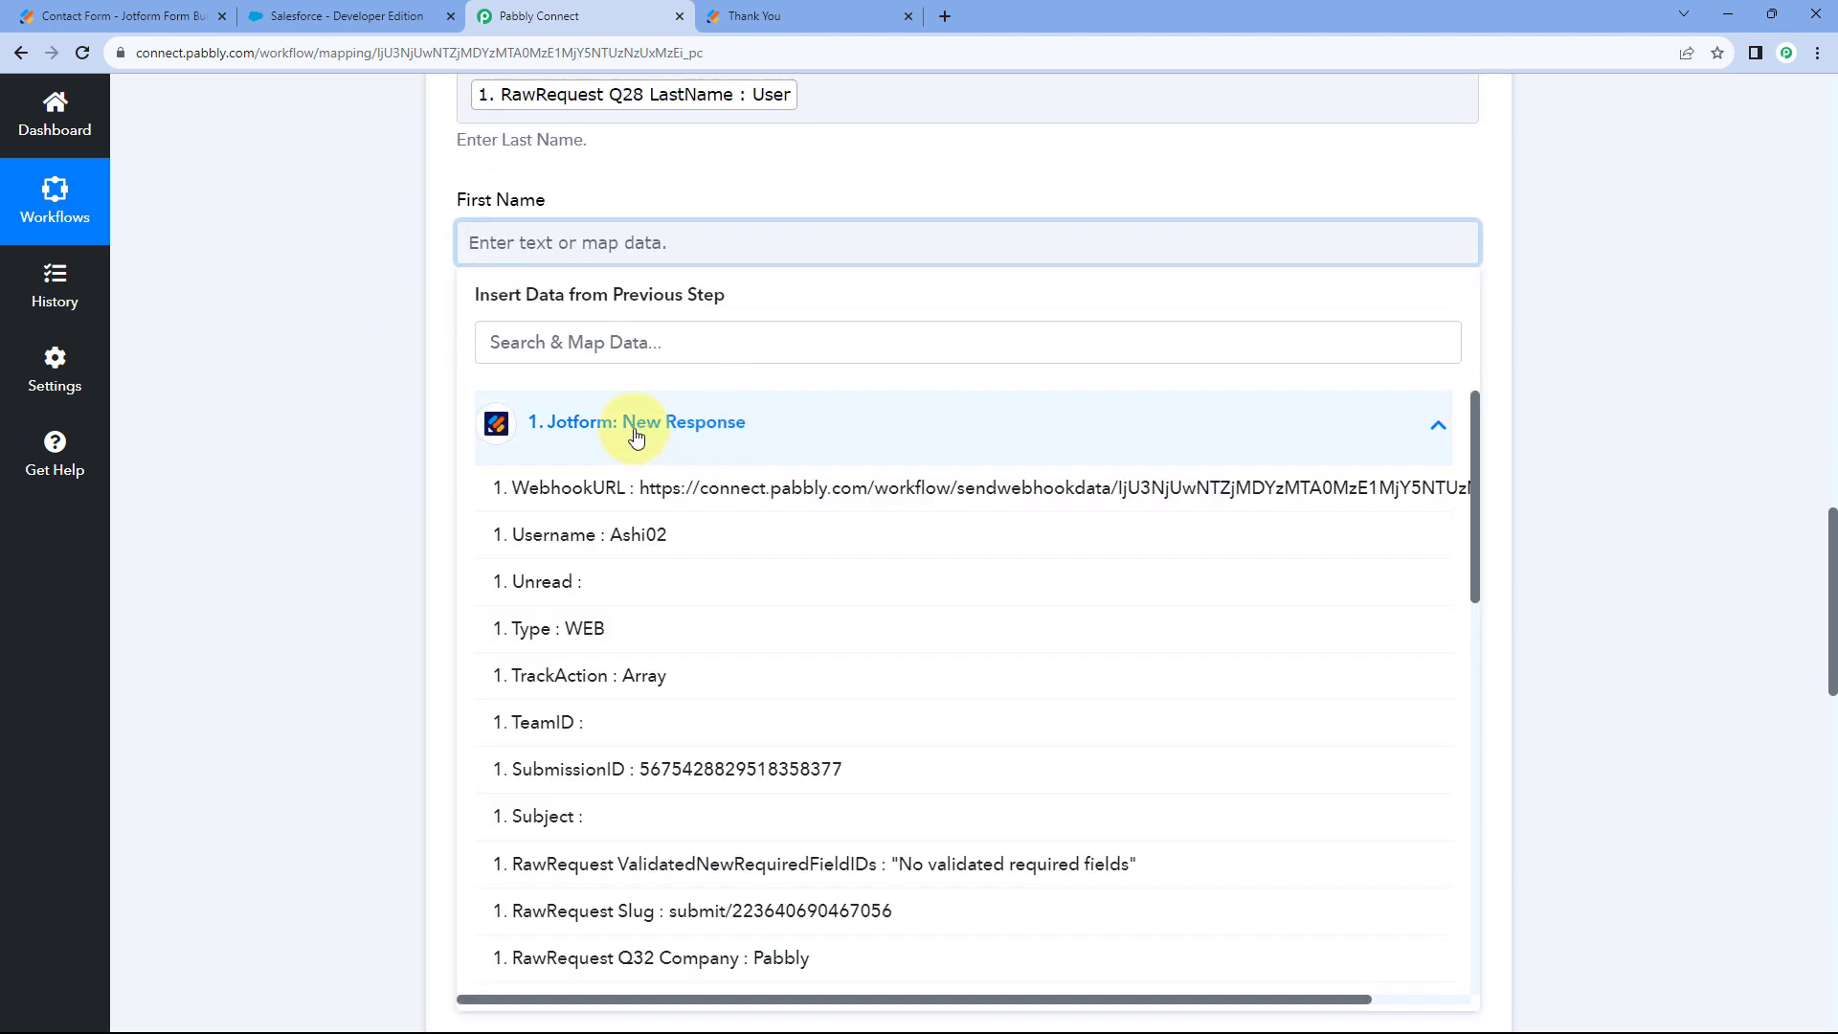
{"action": "scroll", "coordinate": [732, 694], "scroll_direction": "down", "scroll_amount": 3}
{"action": "left_click", "coordinate": [729, 766]}
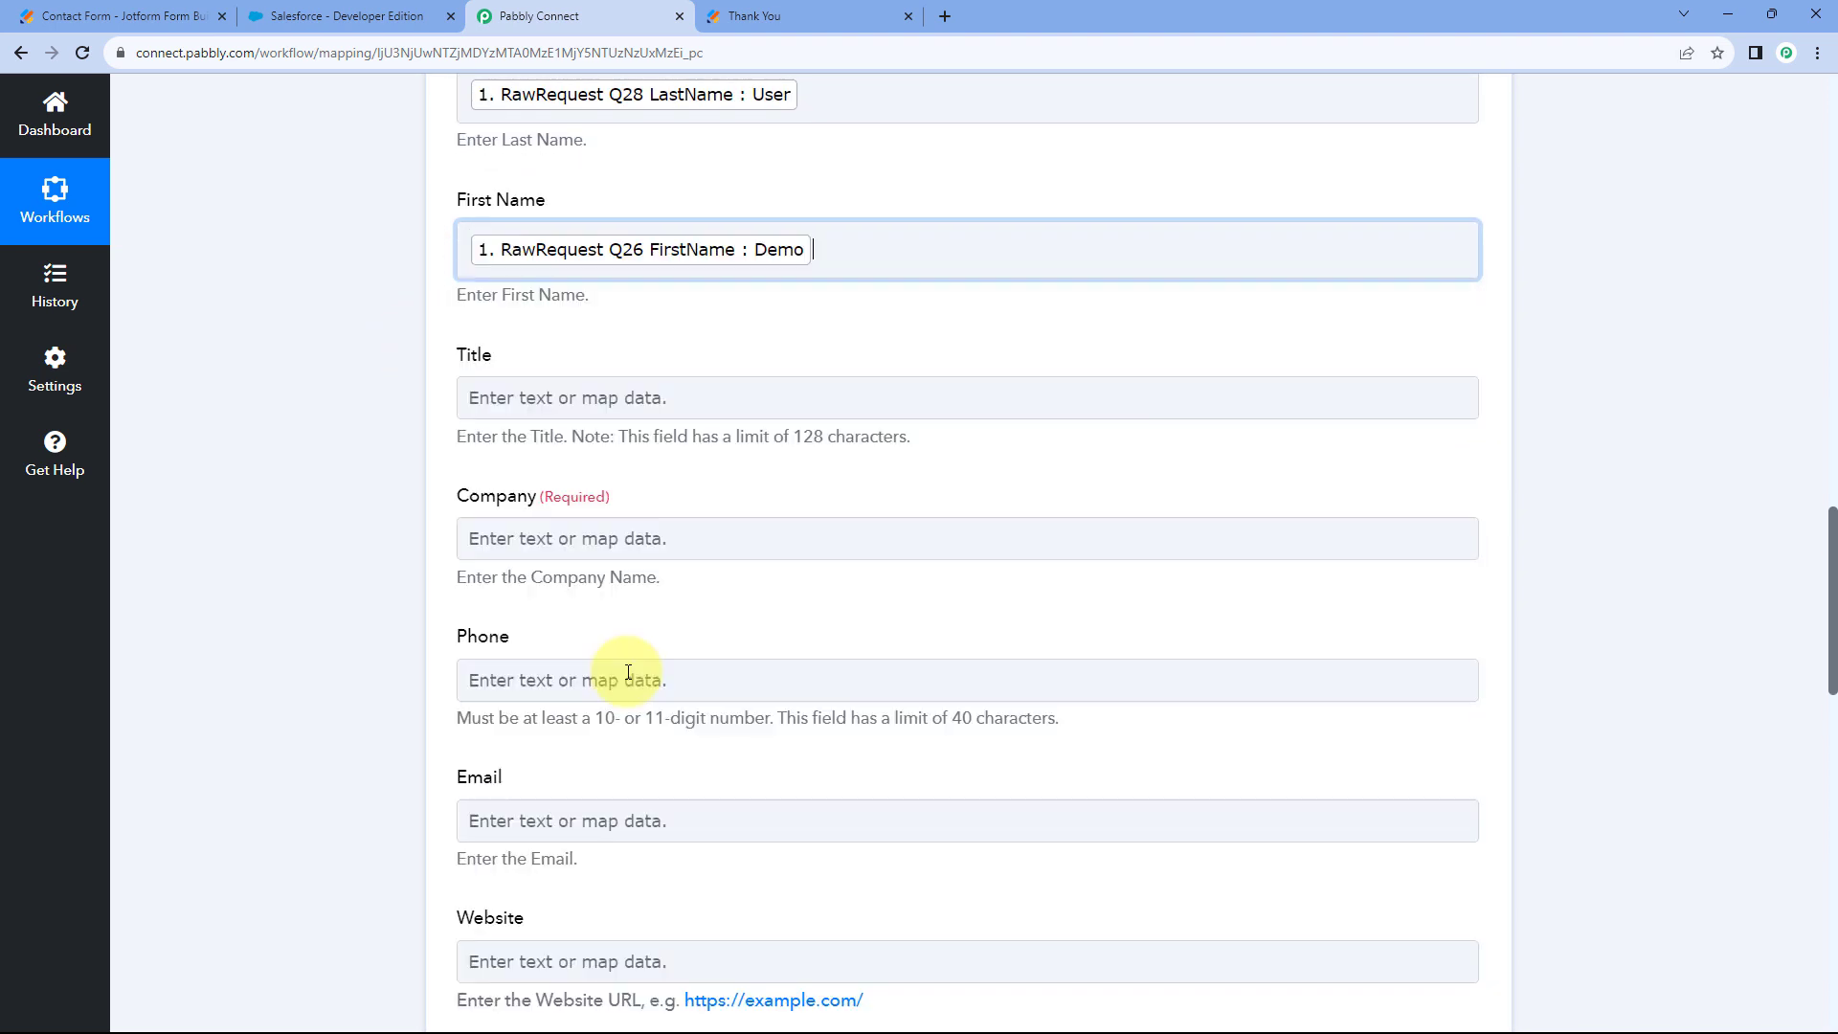
{"action": "left_click", "coordinate": [419, 364]}
{"action": "scroll", "coordinate": [418, 367], "scroll_direction": "down", "scroll_amount": 1}
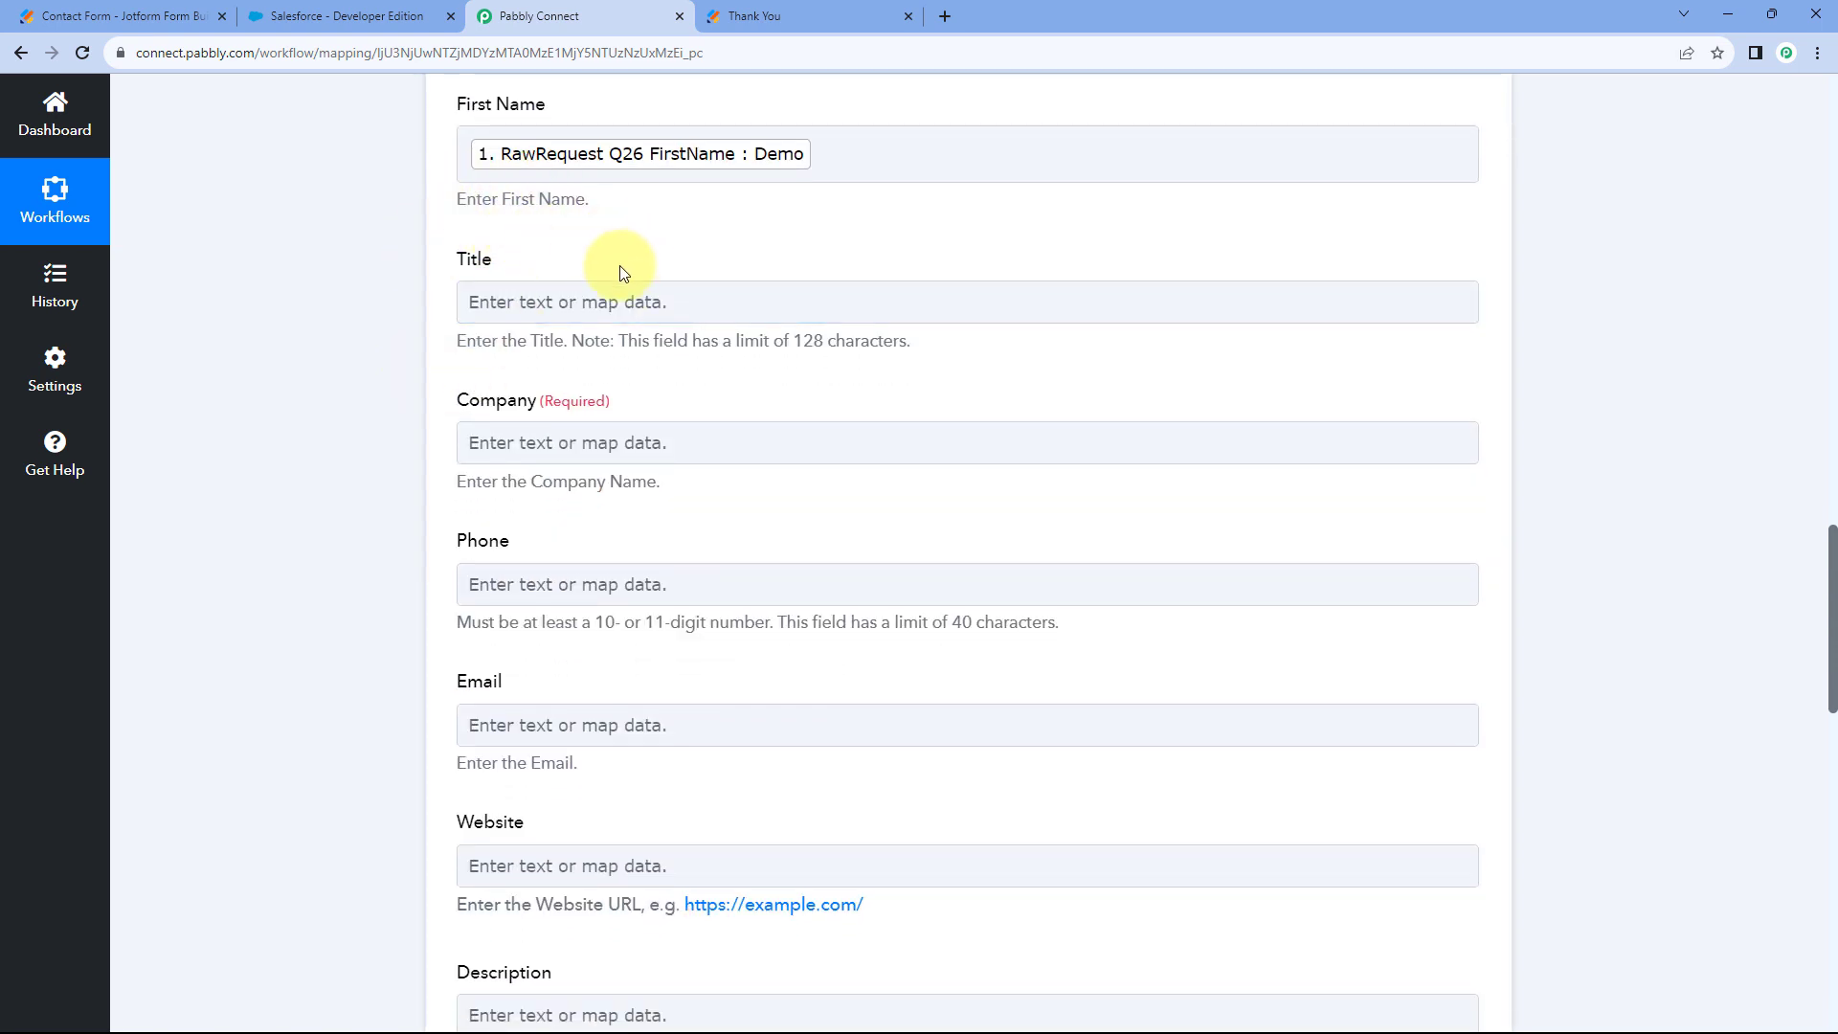
{"action": "left_click", "coordinate": [818, 16]}
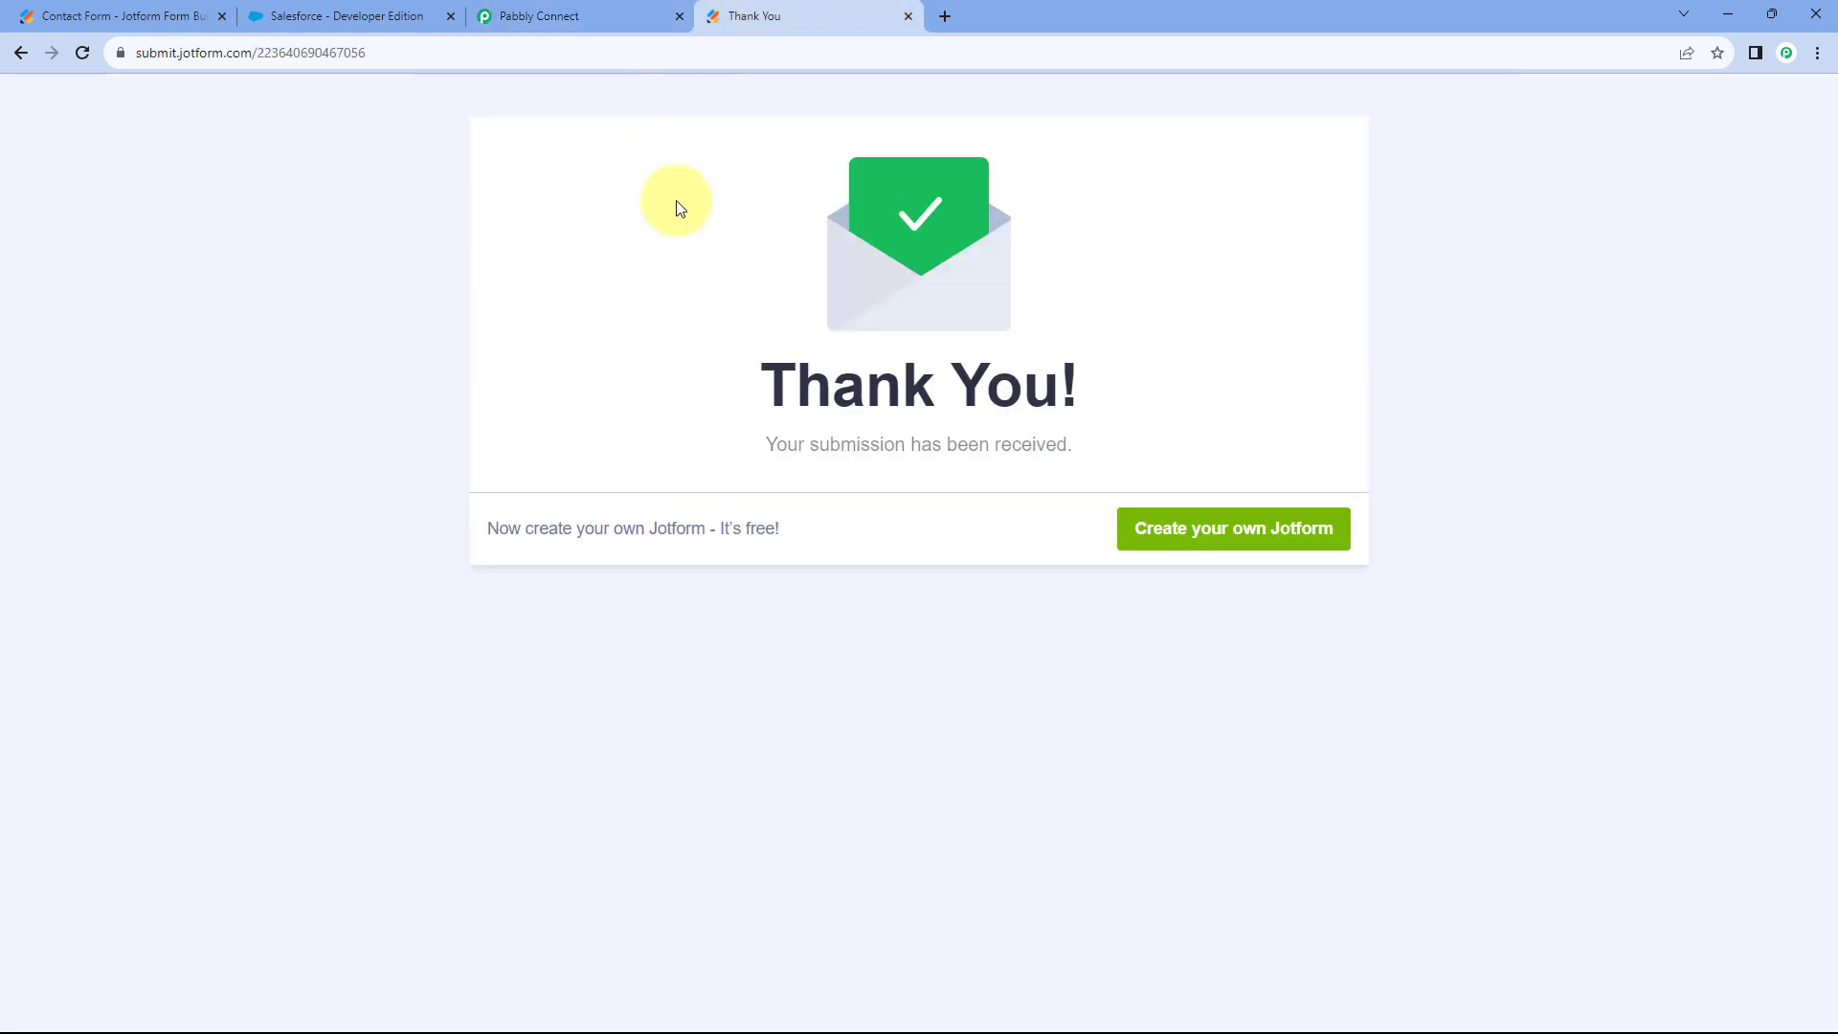
{"action": "left_click", "coordinate": [613, 13]}
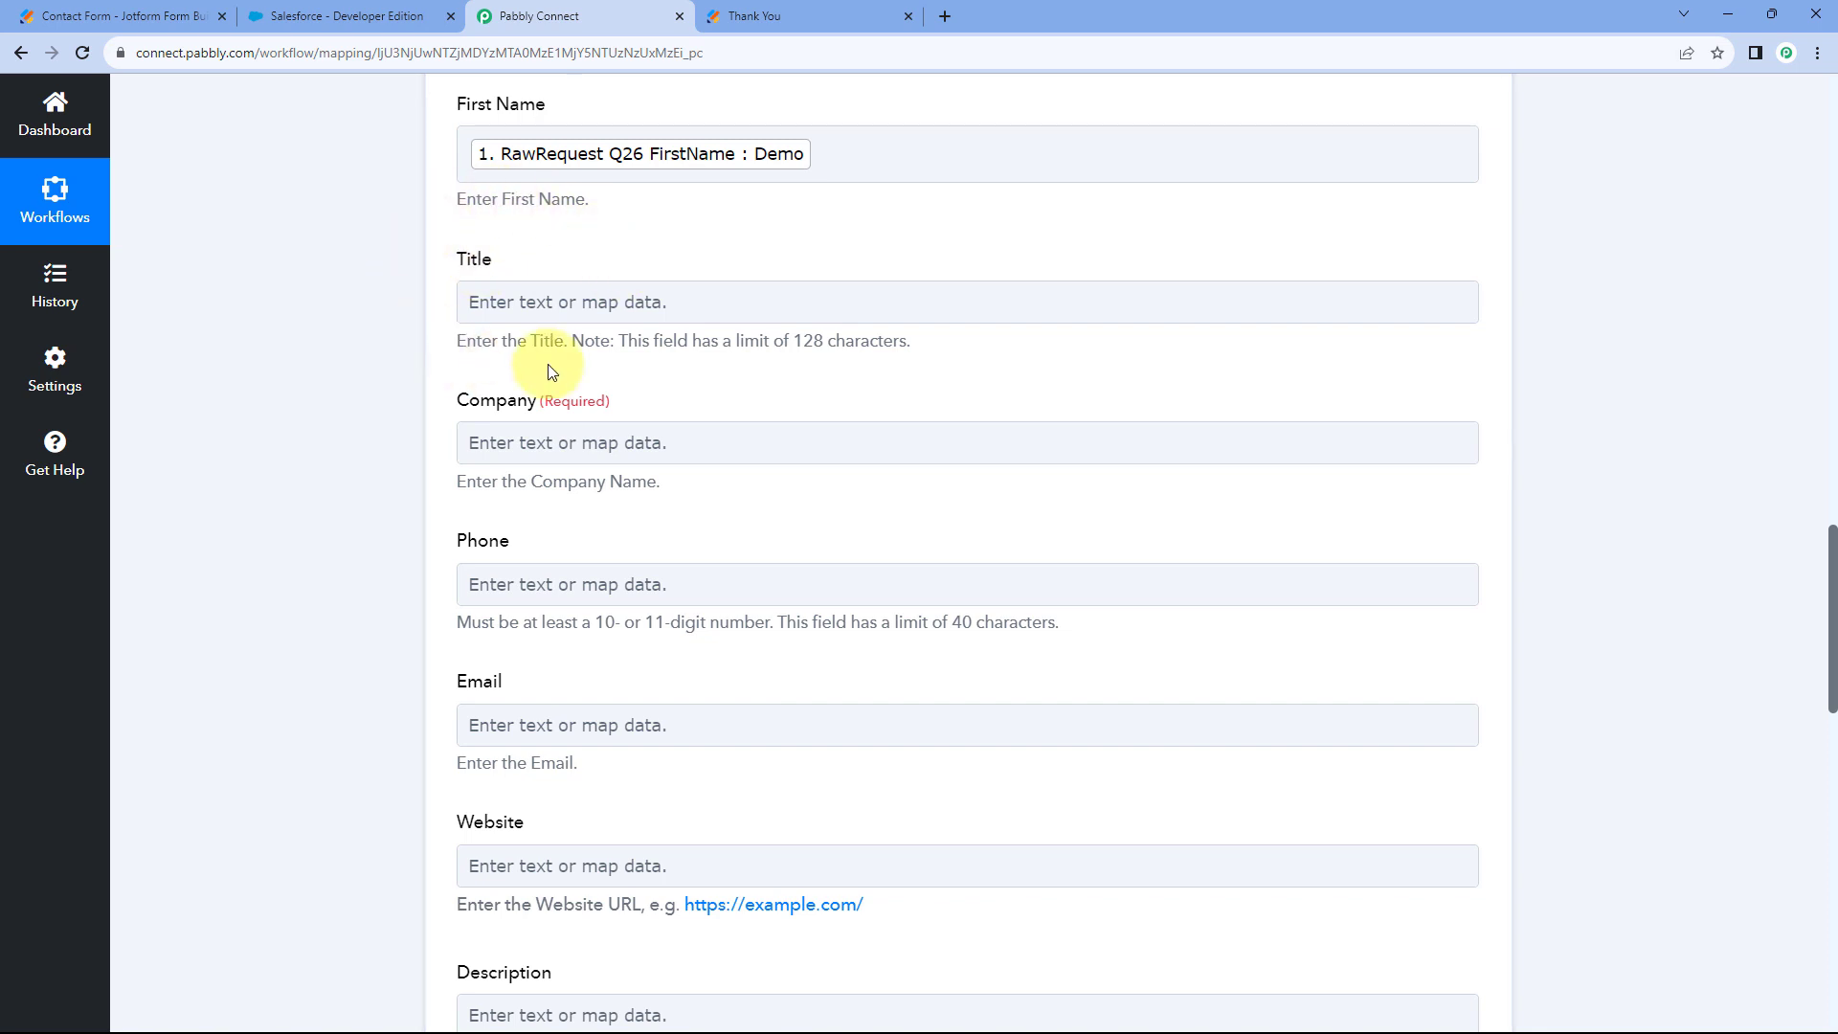
Map the Company field to the Jotform Q32 Company answer.
{"action": "left_click", "coordinate": [589, 282]}
{"action": "scroll", "coordinate": [587, 276], "scroll_direction": "down", "scroll_amount": 1}
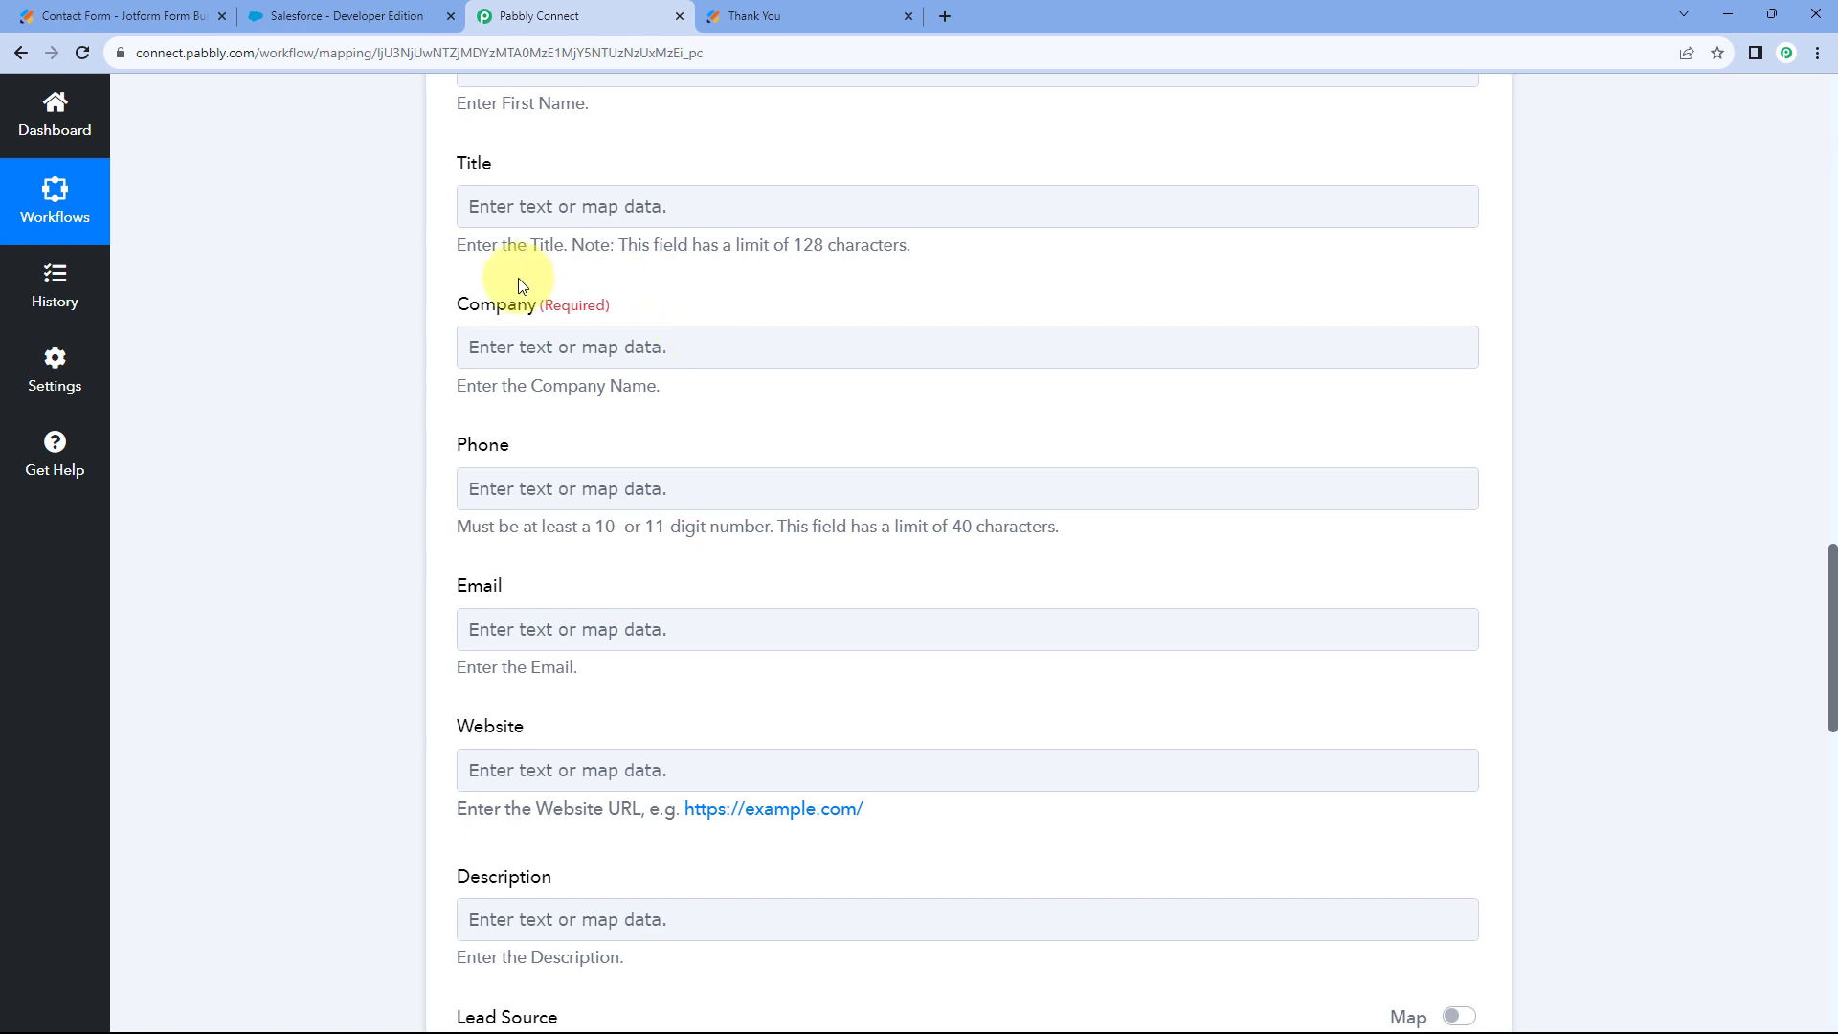
{"action": "left_click", "coordinate": [462, 343]}
{"action": "scroll", "coordinate": [675, 367], "scroll_direction": "down", "scroll_amount": 2}
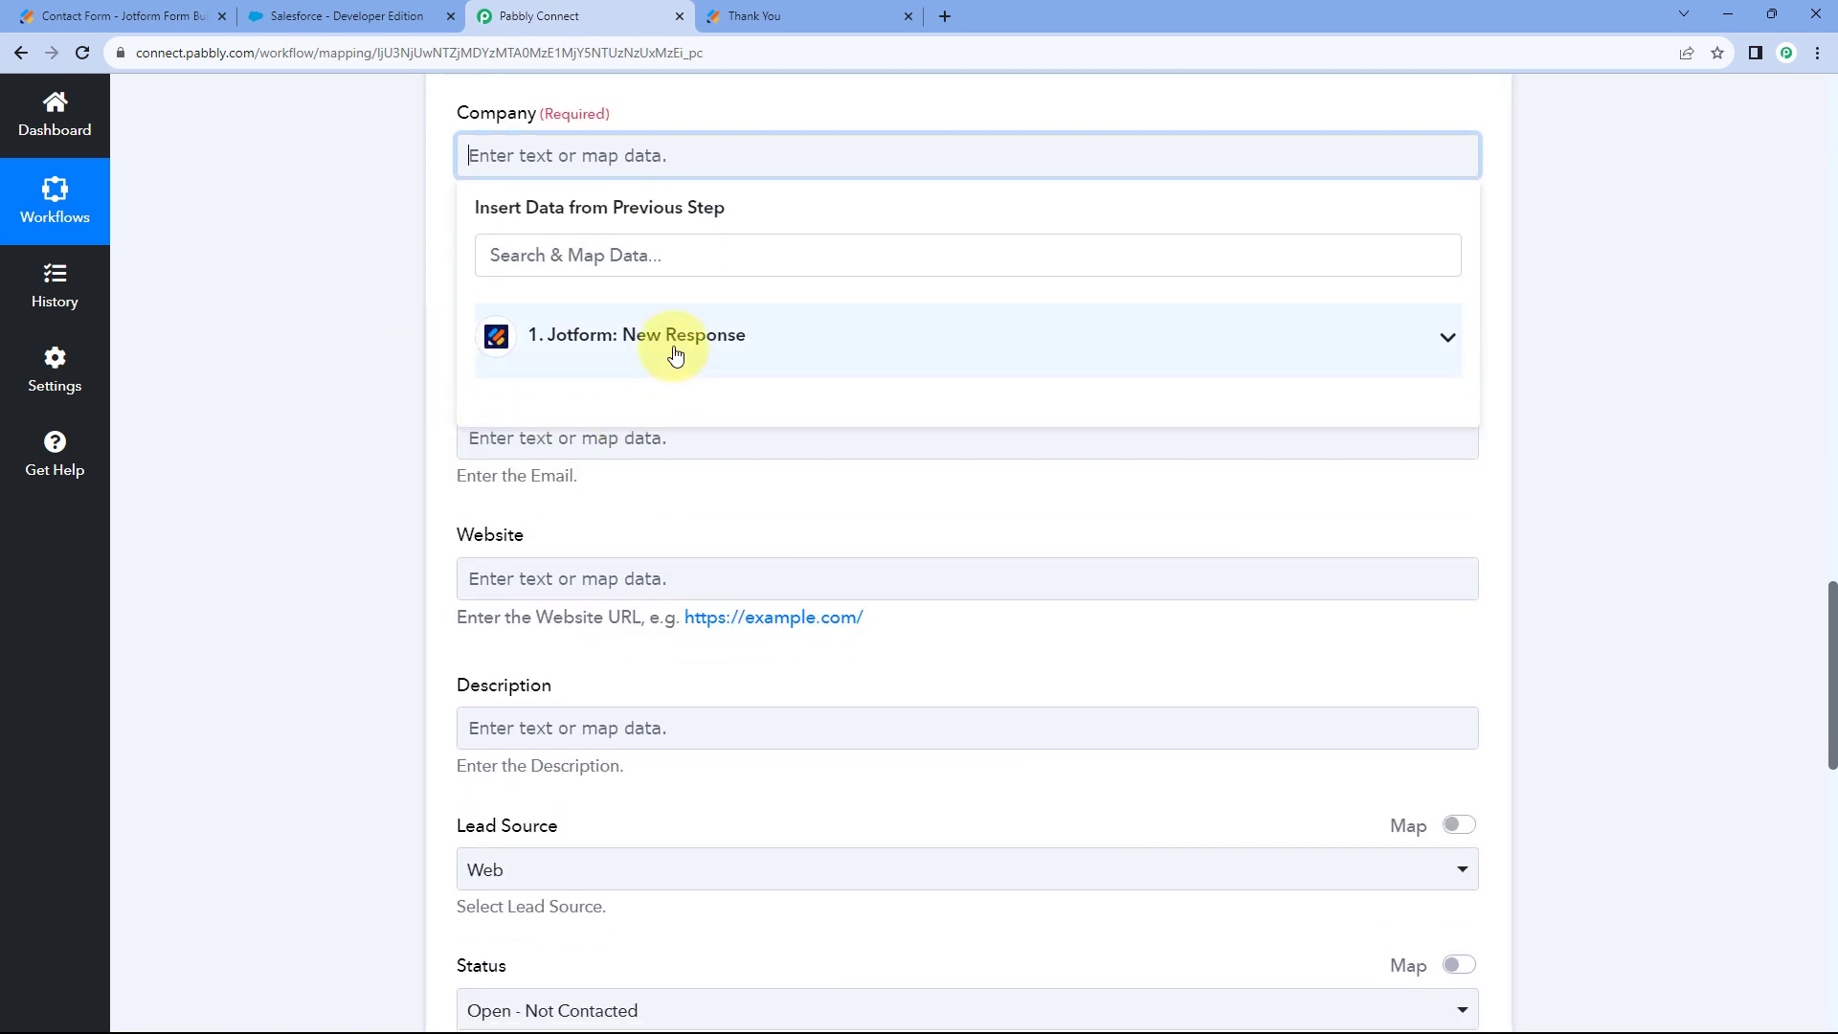
{"action": "left_click", "coordinate": [675, 366]}
{"action": "scroll", "coordinate": [675, 661], "scroll_direction": "down", "scroll_amount": 2}
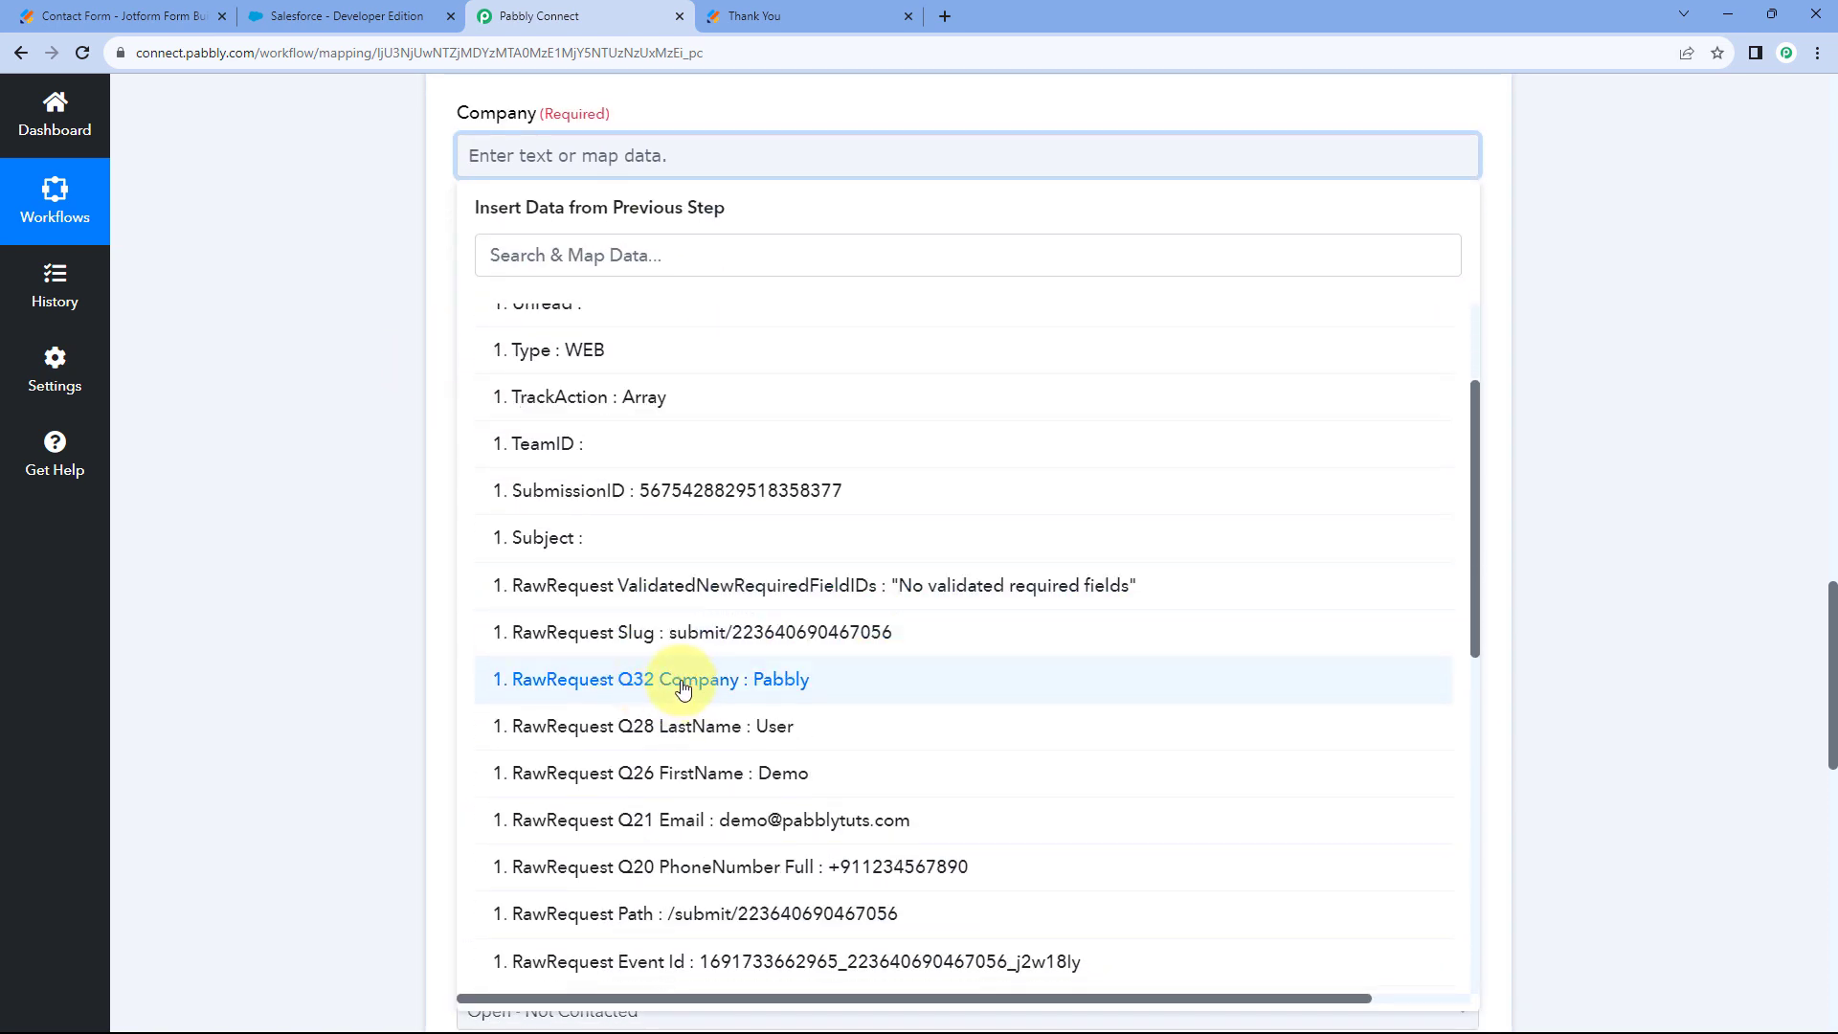
{"action": "left_click", "coordinate": [680, 688]}
{"action": "left_click", "coordinate": [412, 276]}
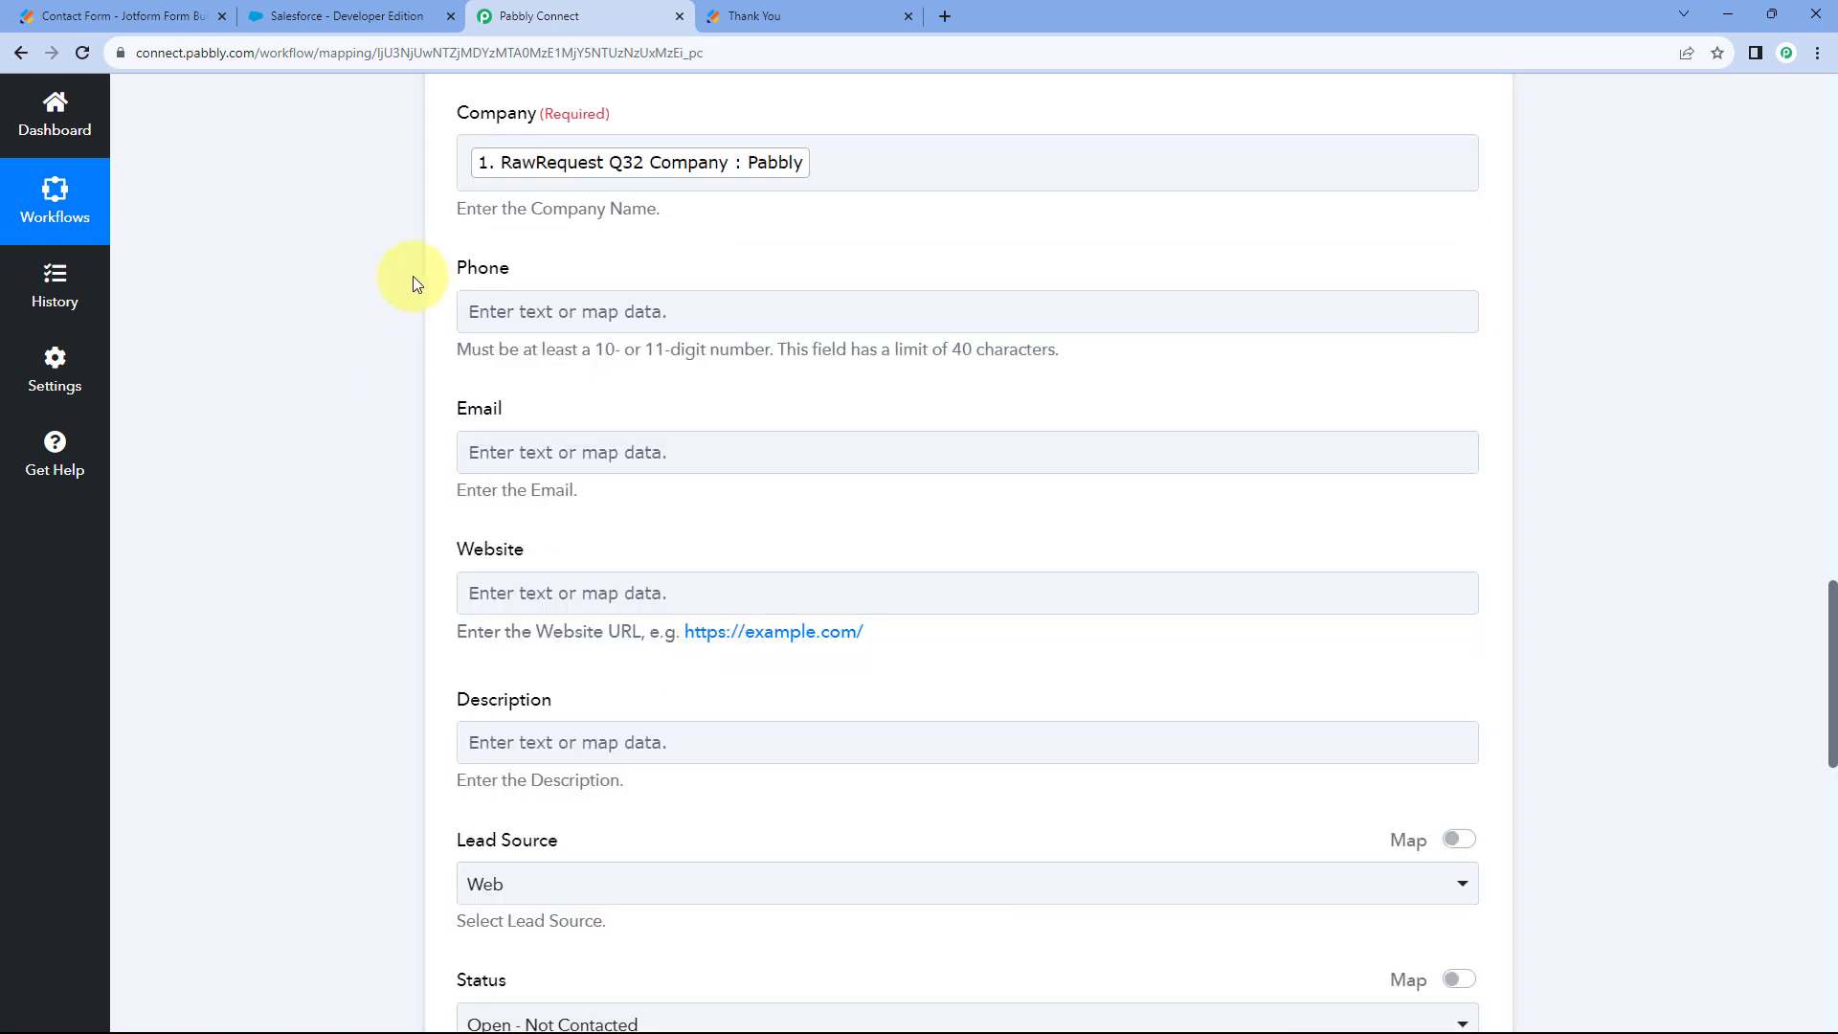
{"action": "scroll", "coordinate": [655, 215], "scroll_direction": "down", "scroll_amount": 1}
Map the Phone field to the Jotform Q20 PhoneNumber Full answer.
{"action": "left_click", "coordinate": [534, 215]}
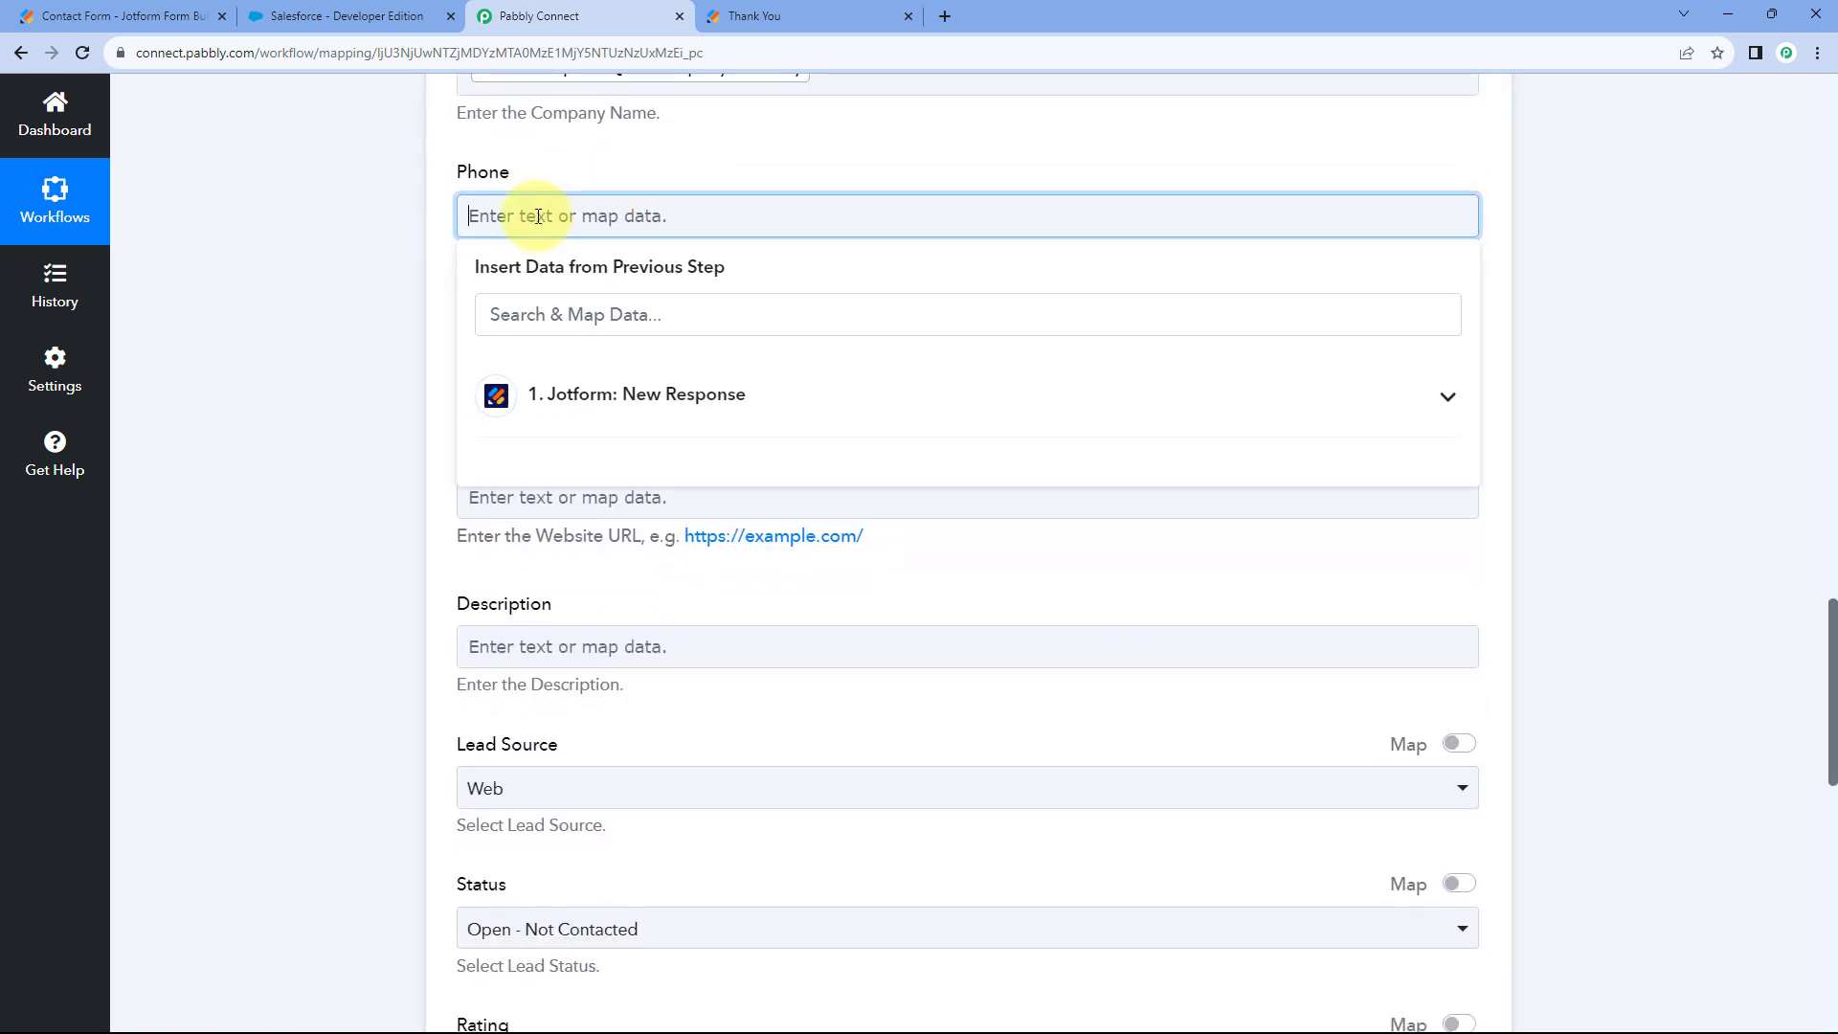
{"action": "left_click", "coordinate": [693, 413]}
{"action": "scroll", "coordinate": [670, 701], "scroll_direction": "down", "scroll_amount": 4}
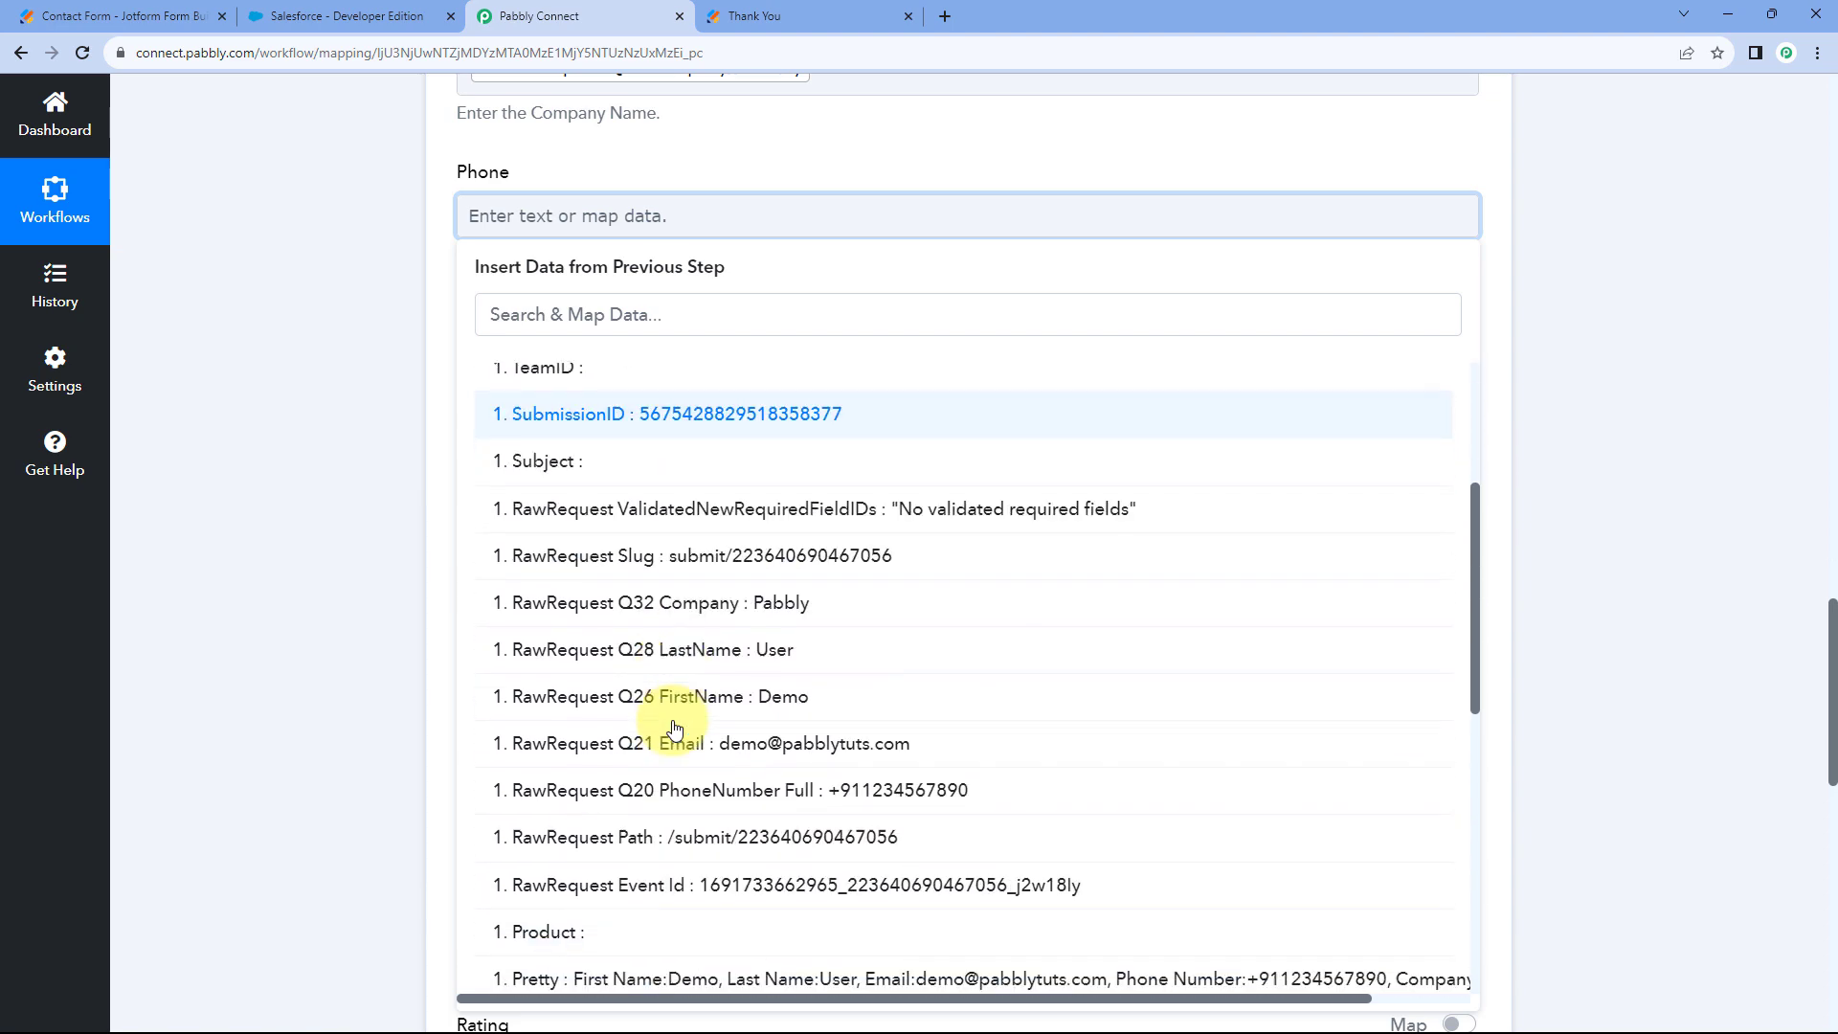
{"action": "left_click", "coordinate": [697, 730]}
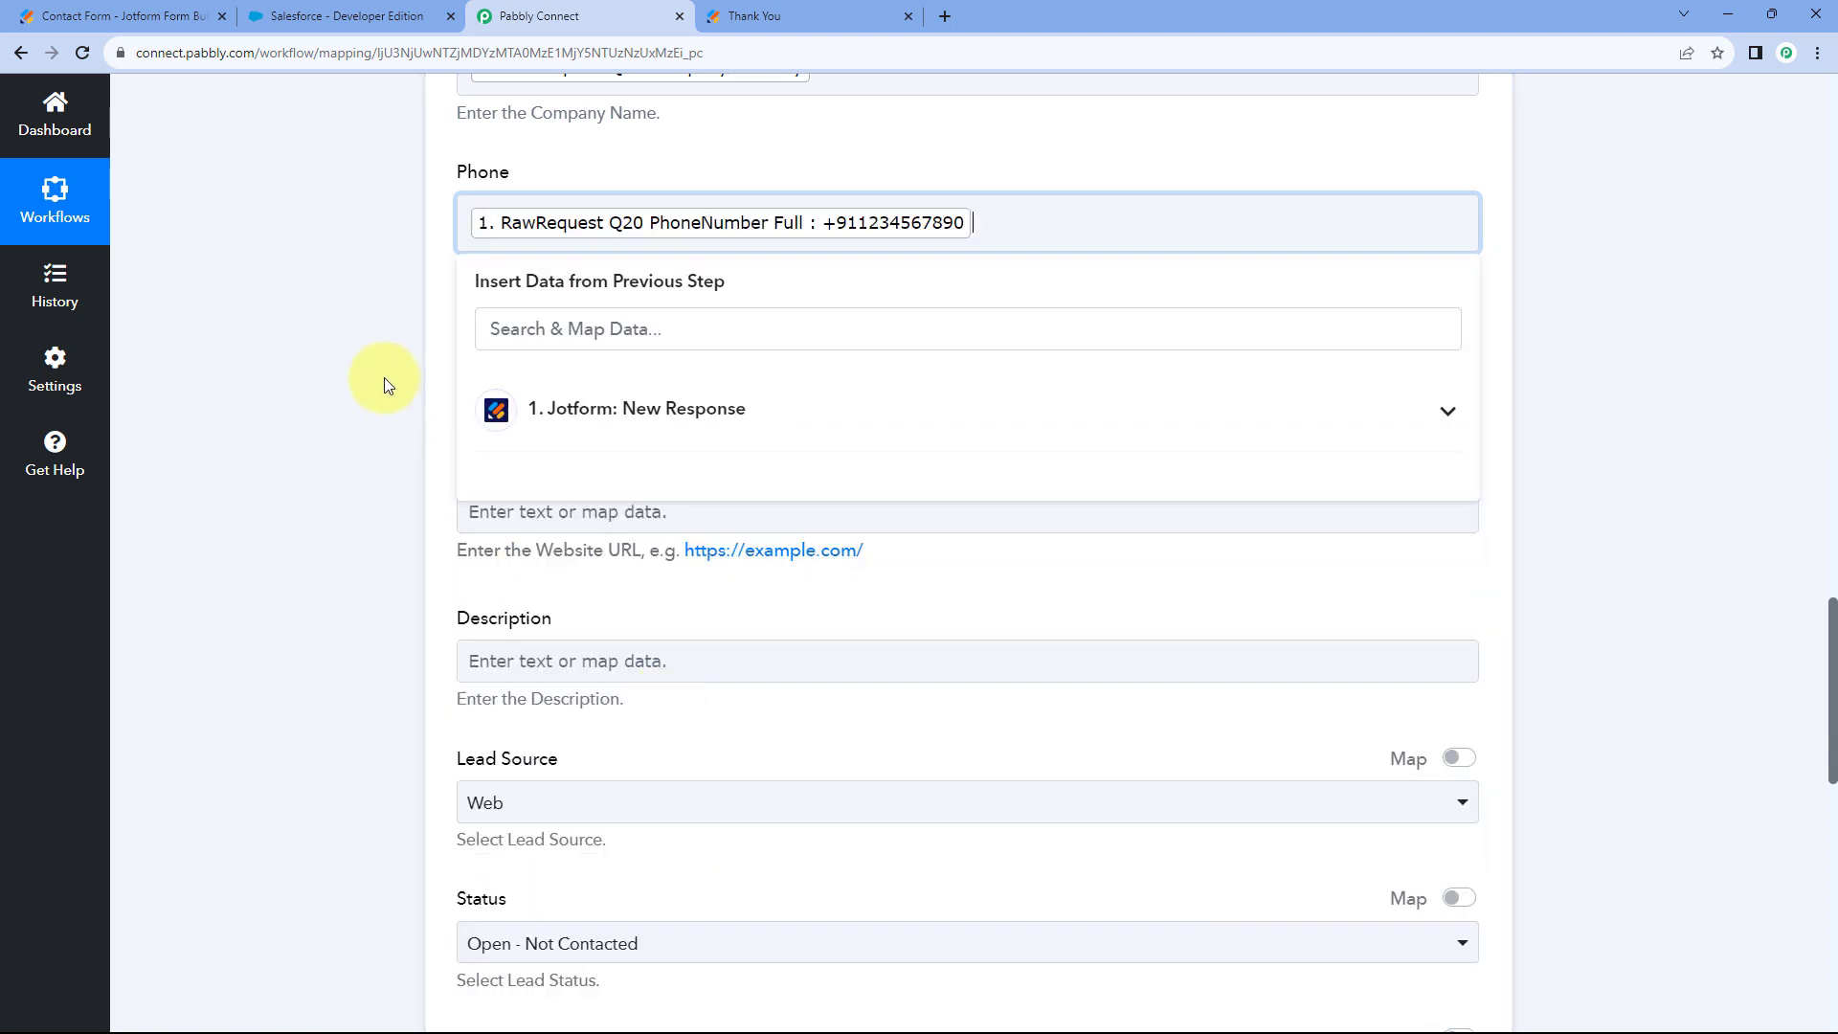
{"action": "left_click", "coordinate": [383, 377]}
Map the Email field to the Jotform Q21 Email answer.
{"action": "left_click", "coordinate": [461, 368]}
{"action": "scroll", "coordinate": [361, 417], "scroll_direction": "down", "scroll_amount": 1}
{"action": "scroll", "coordinate": [478, 402], "scroll_direction": "down", "scroll_amount": 2}
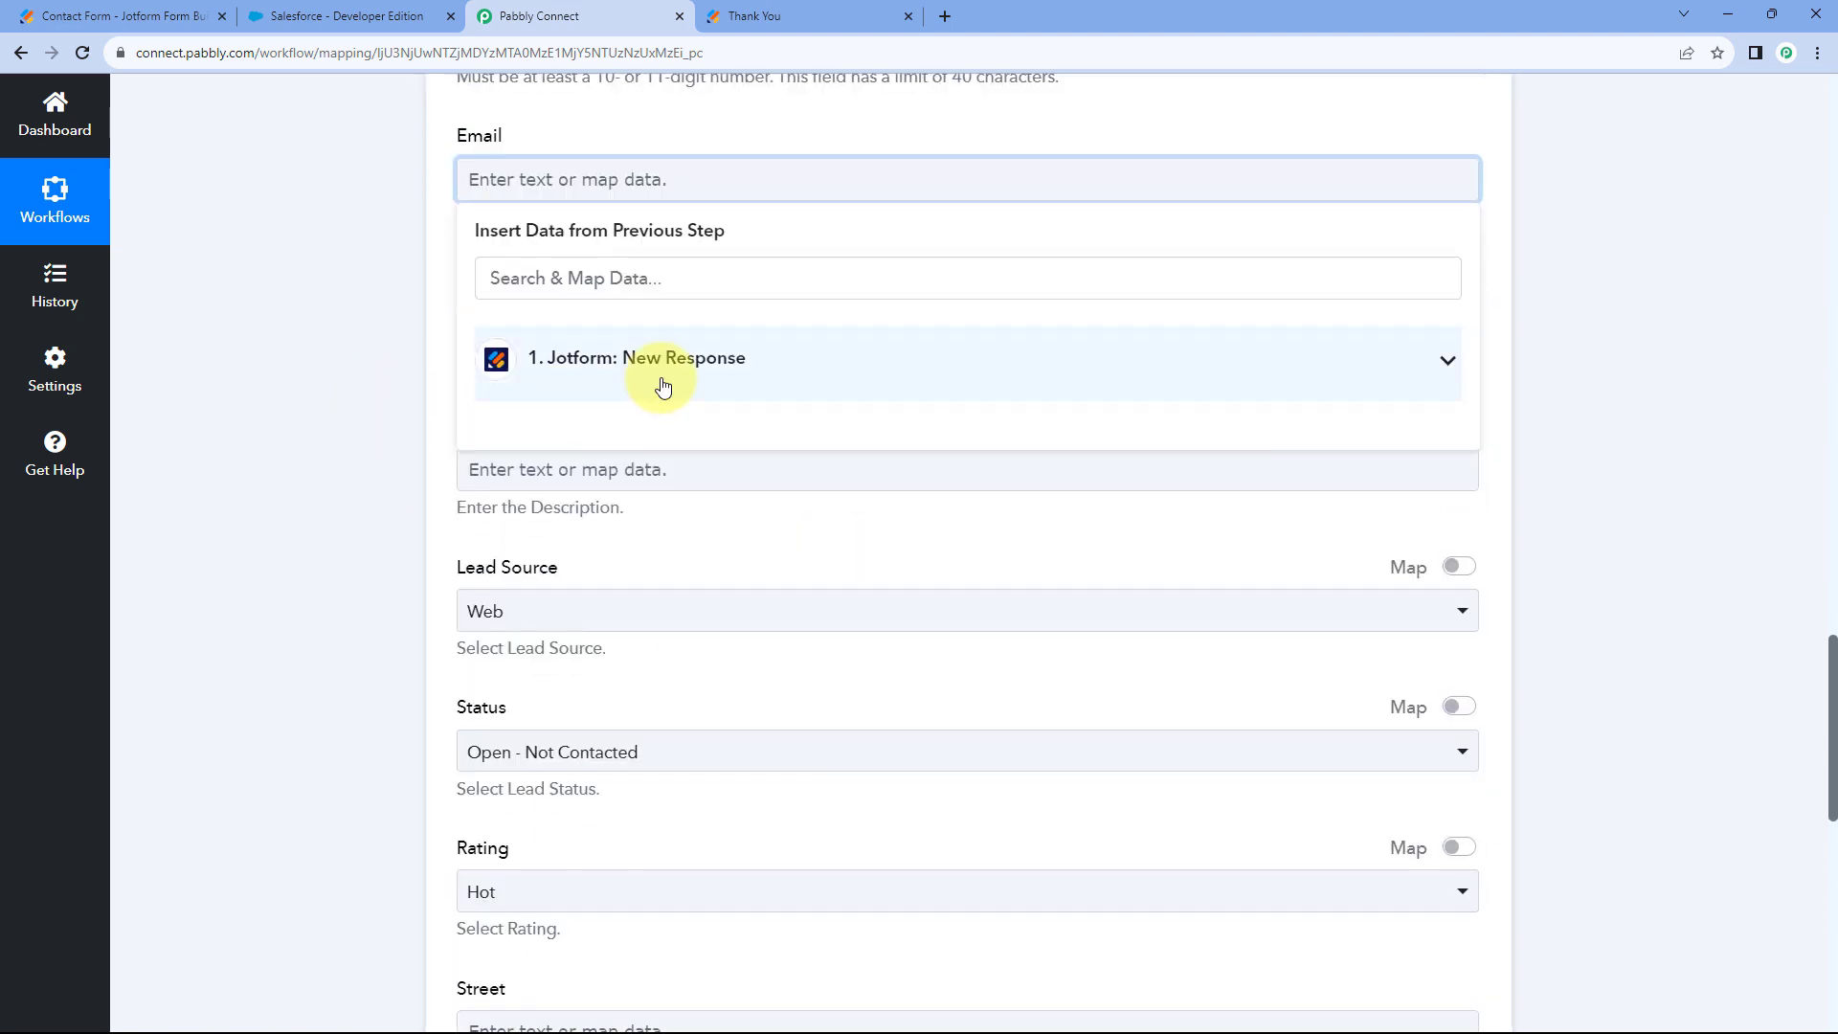
{"action": "left_click", "coordinate": [657, 383]}
{"action": "scroll", "coordinate": [689, 651], "scroll_direction": "down", "scroll_amount": 4}
{"action": "left_click", "coordinate": [699, 657]}
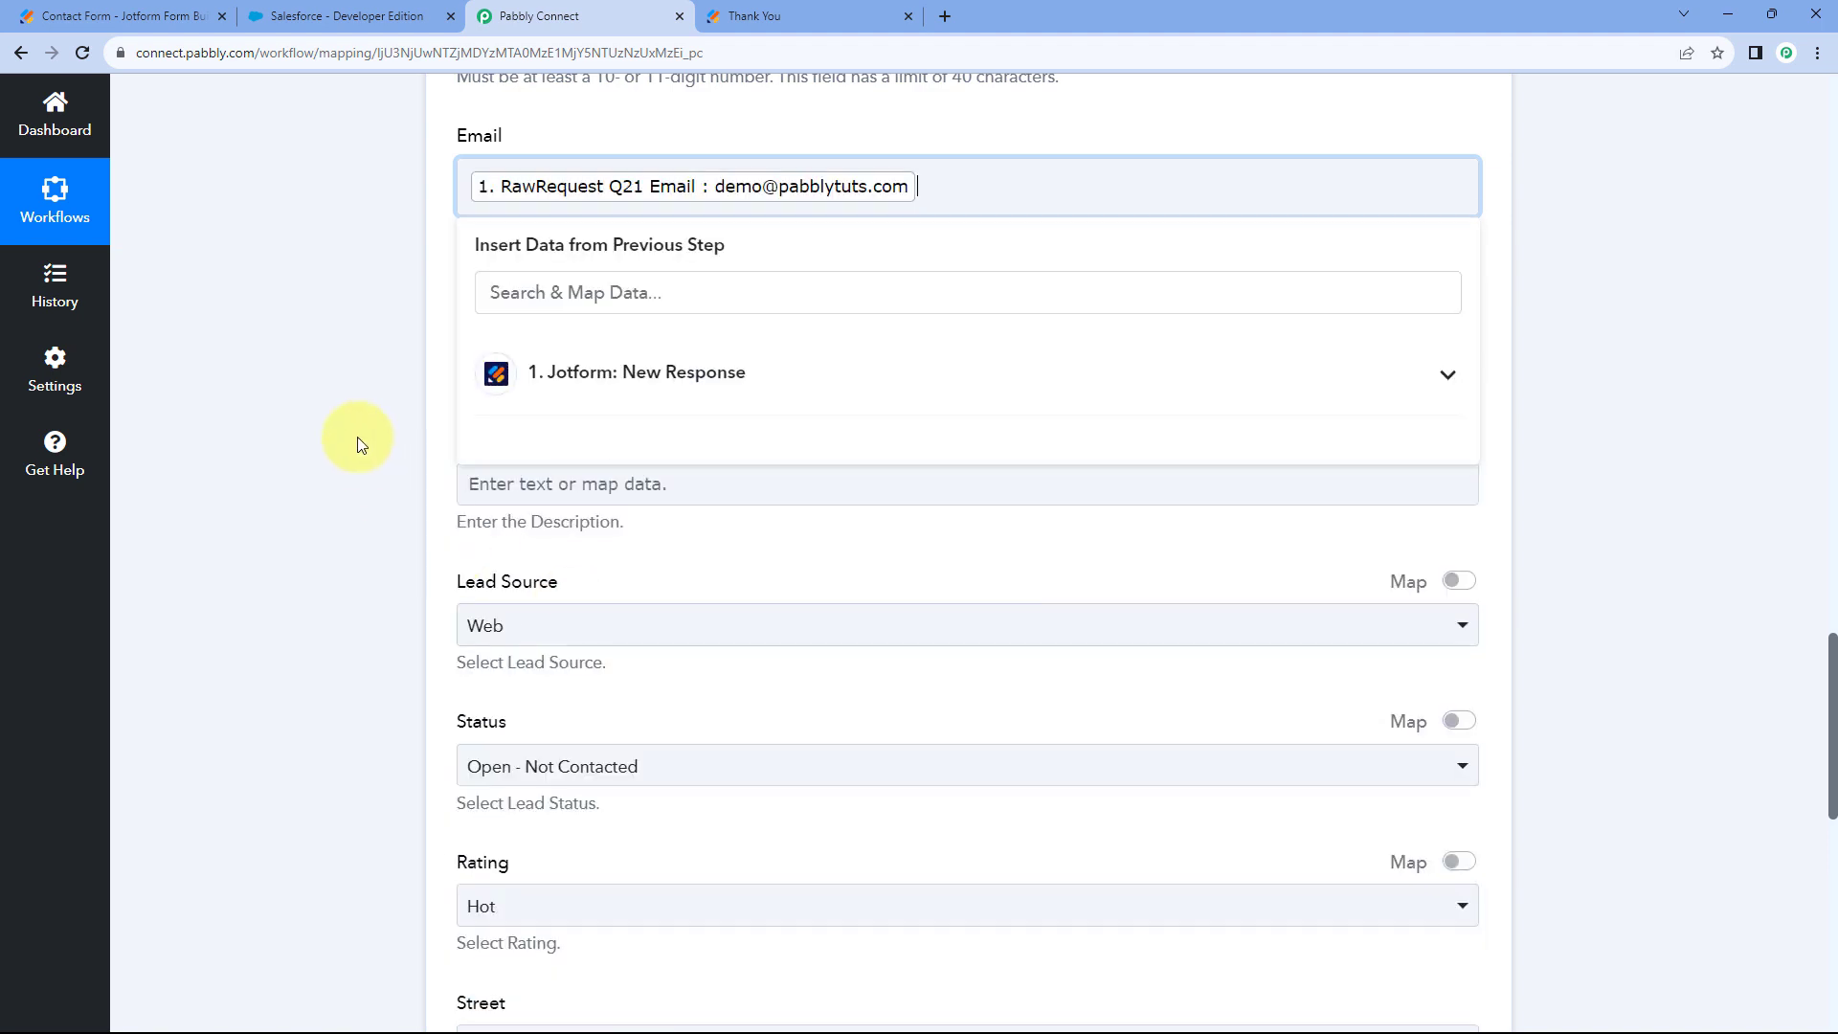
{"action": "left_click", "coordinate": [361, 439]}
{"action": "scroll", "coordinate": [360, 439], "scroll_direction": "up", "scroll_amount": 1}
{"action": "scroll", "coordinate": [516, 296], "scroll_direction": "down", "scroll_amount": 2}
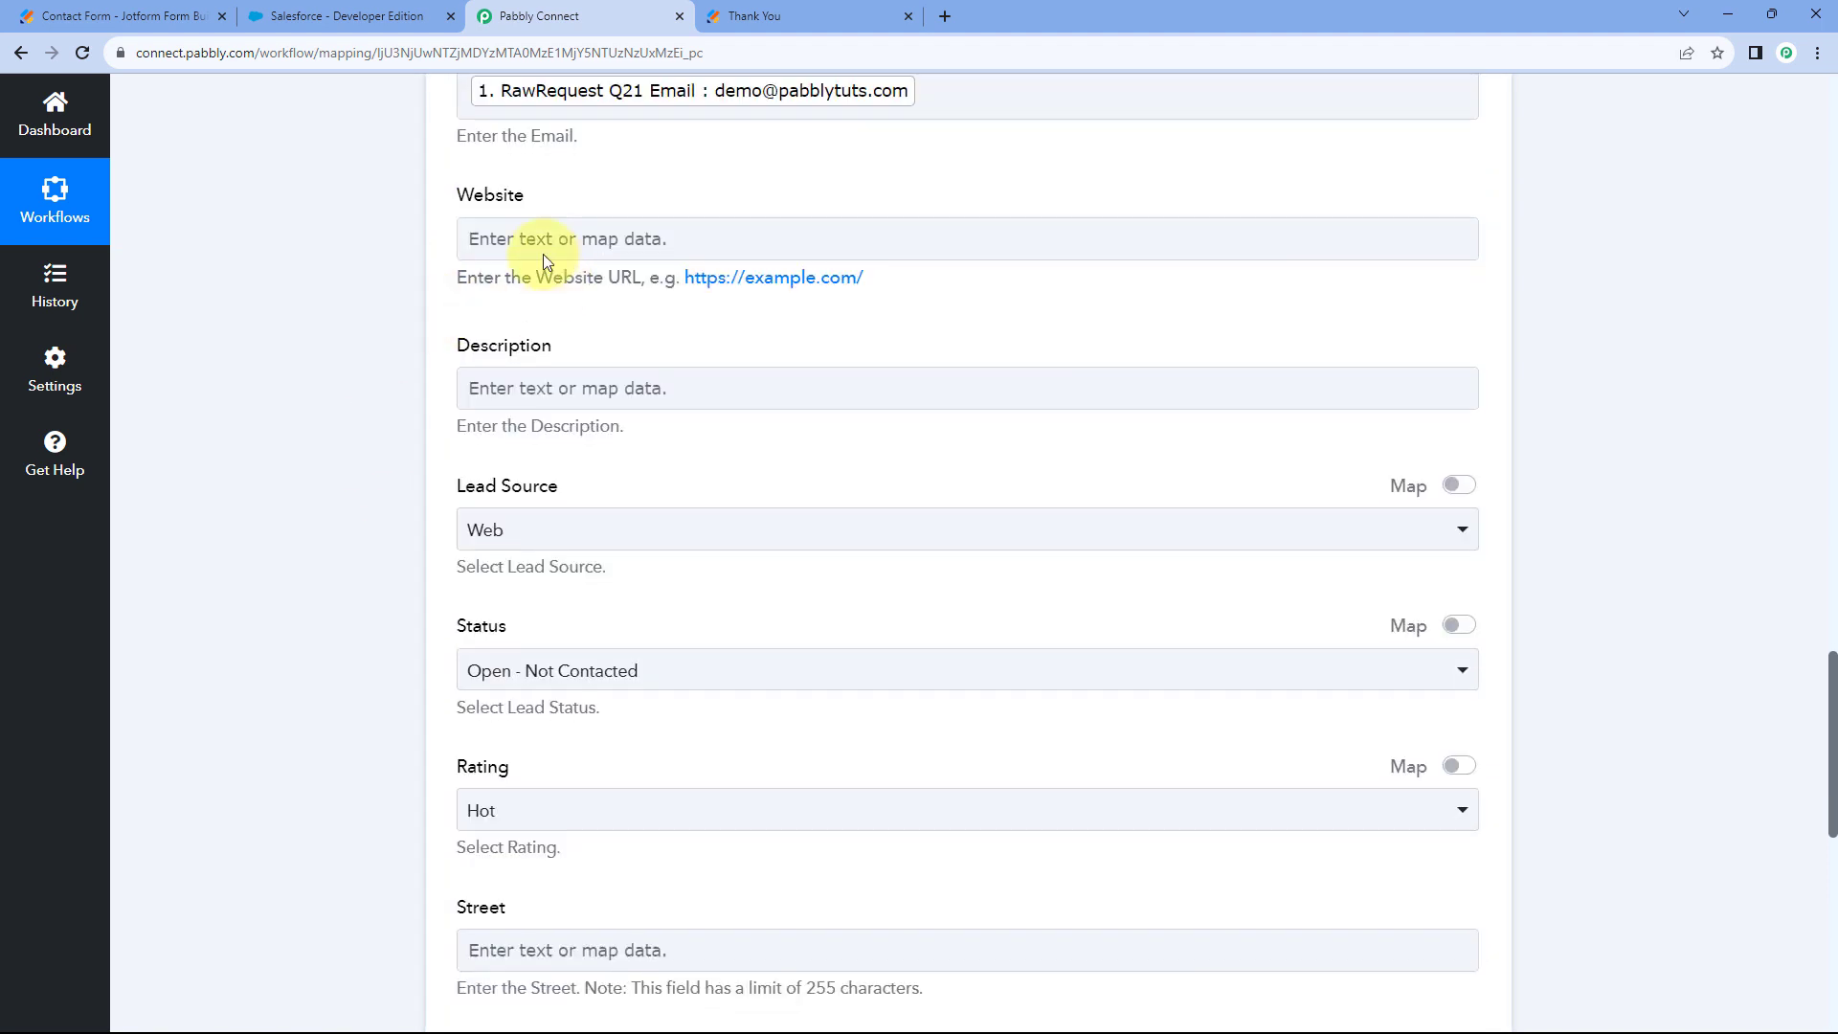
{"action": "scroll", "coordinate": [364, 479], "scroll_direction": "down", "scroll_amount": 4}
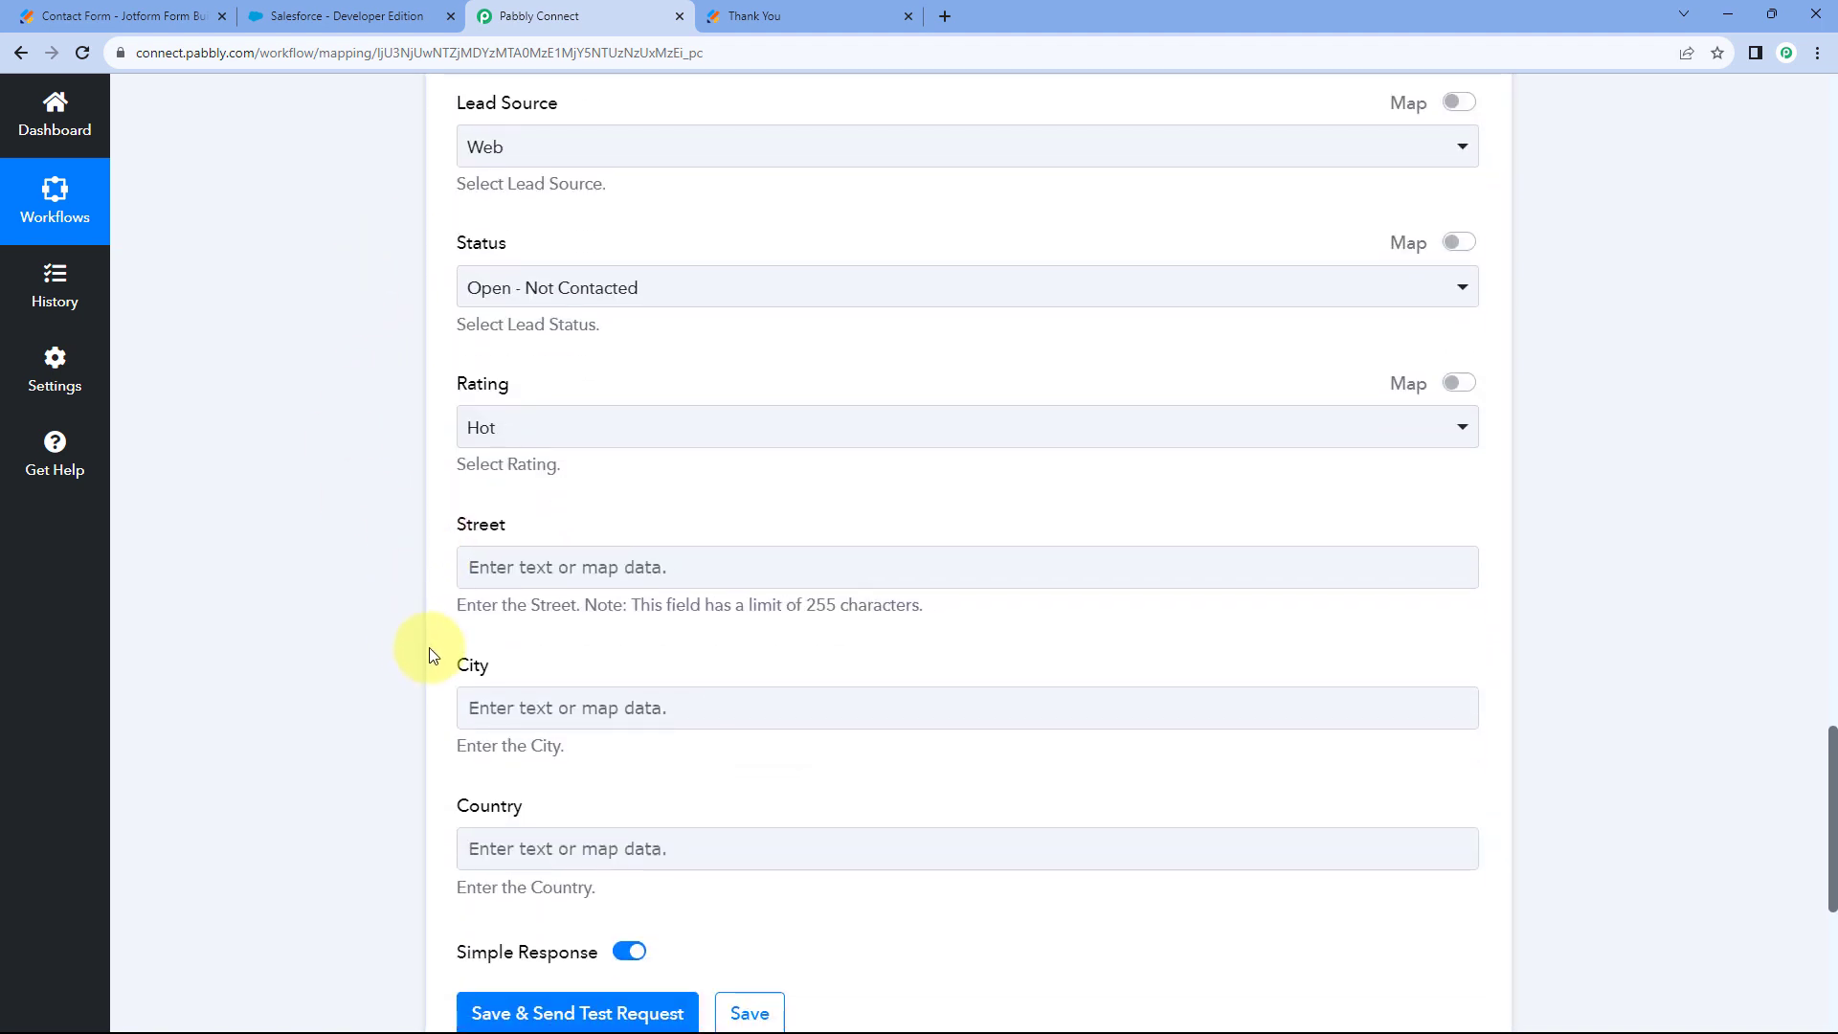
{"action": "scroll", "coordinate": [427, 644], "scroll_direction": "up", "scroll_amount": 2}
{"action": "scroll", "coordinate": [421, 622], "scroll_direction": "up", "scroll_amount": 3}
{"action": "scroll", "coordinate": [698, 115], "scroll_direction": "up", "scroll_amount": 4}
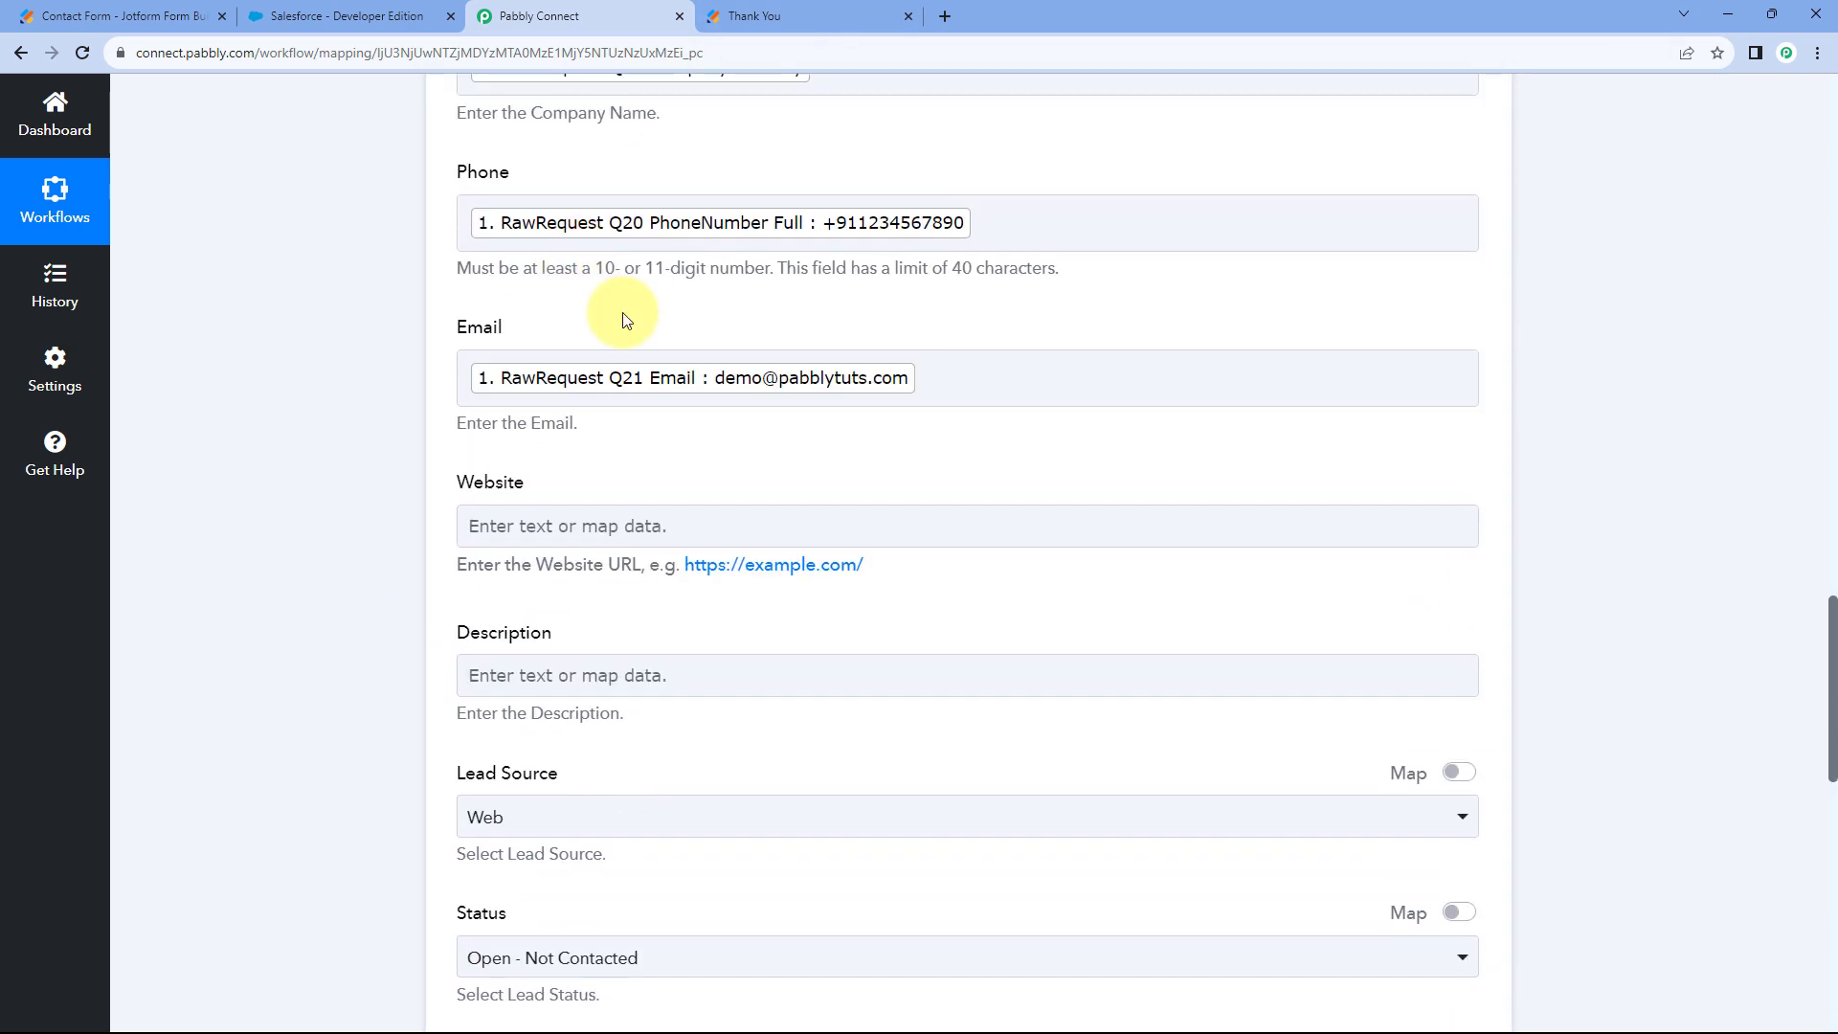
{"action": "scroll", "coordinate": [421, 386], "scroll_direction": "down", "scroll_amount": 3}
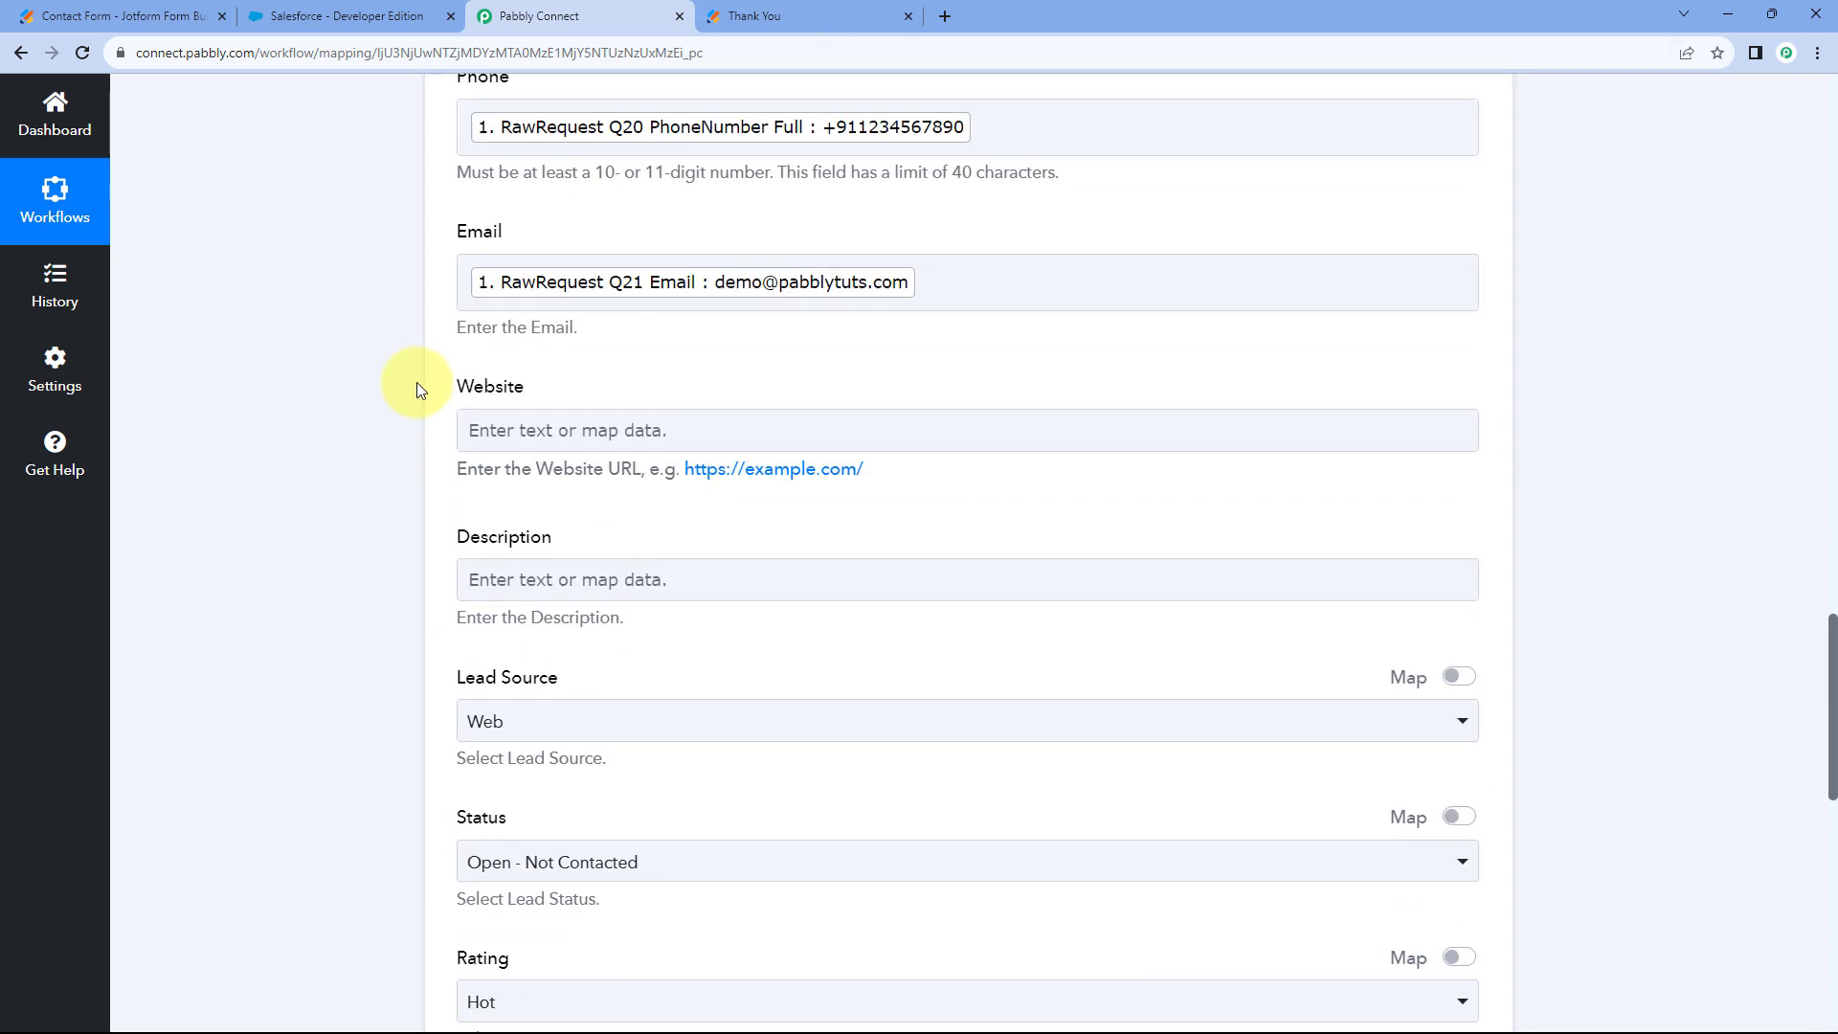
{"action": "scroll", "coordinate": [415, 385], "scroll_direction": "down", "scroll_amount": 1}
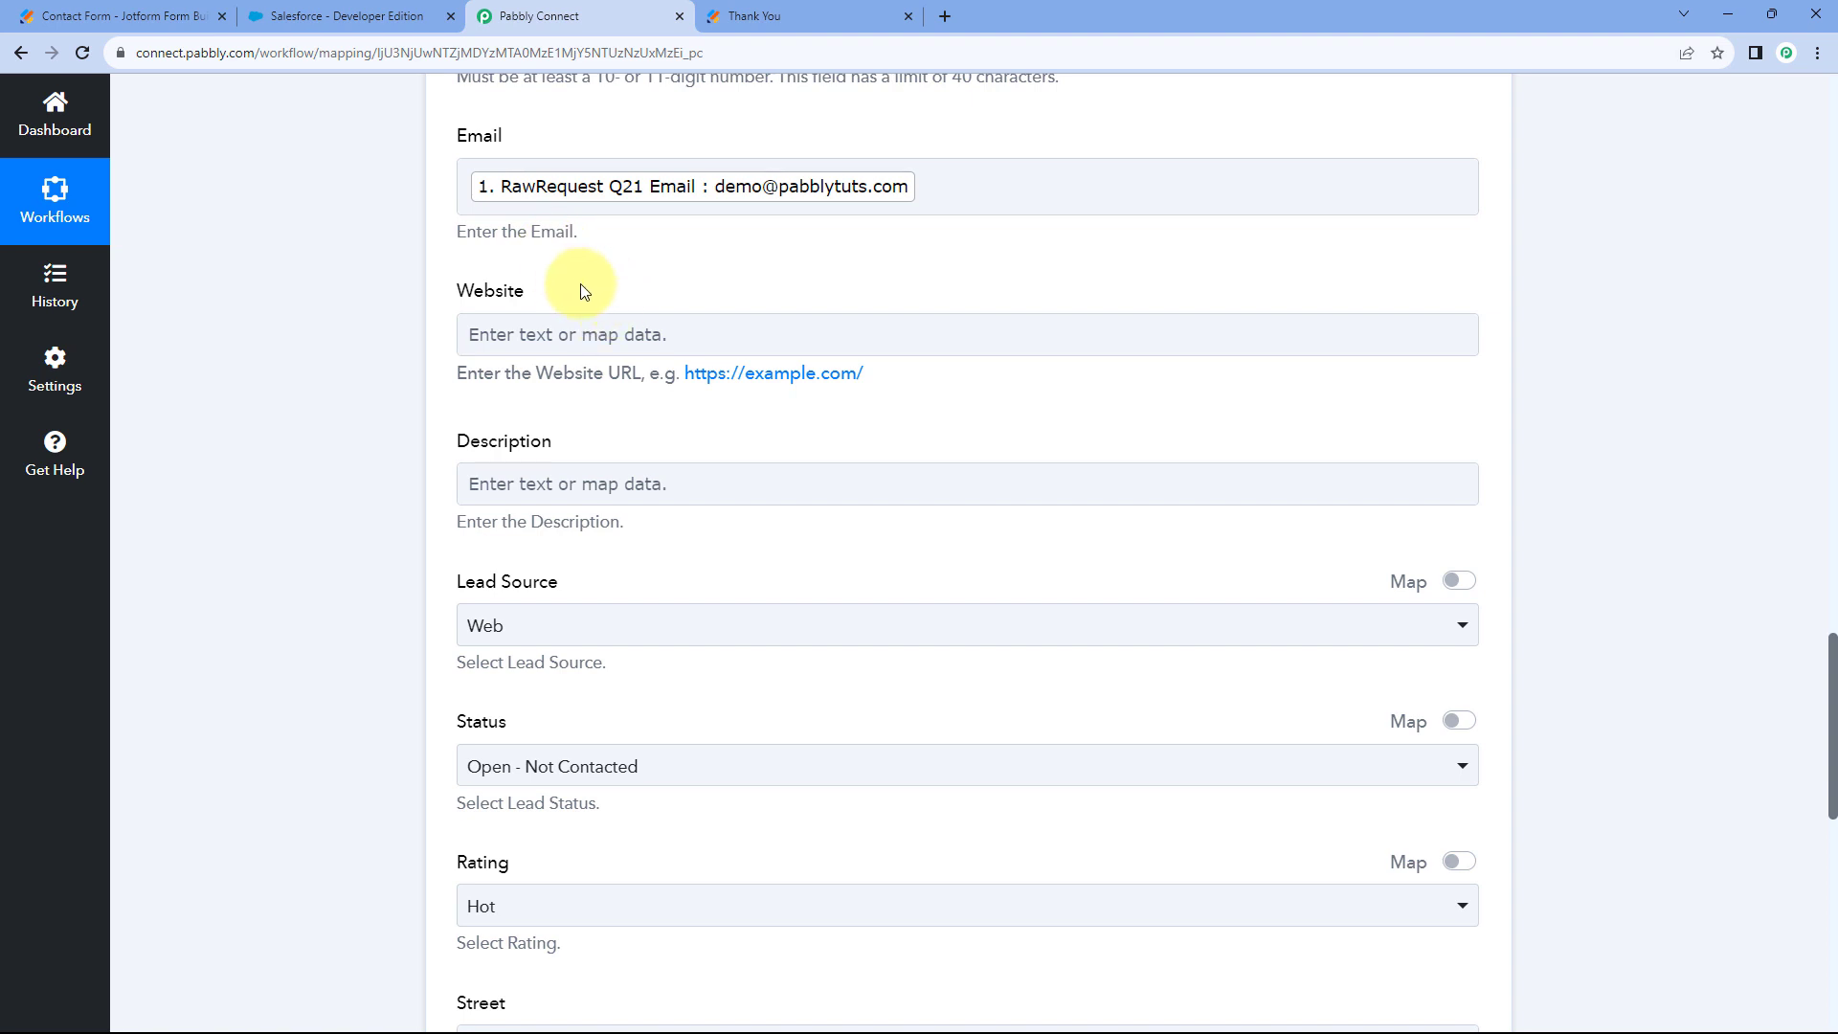
{"action": "scroll", "coordinate": [478, 220], "scroll_direction": "down", "scroll_amount": 1}
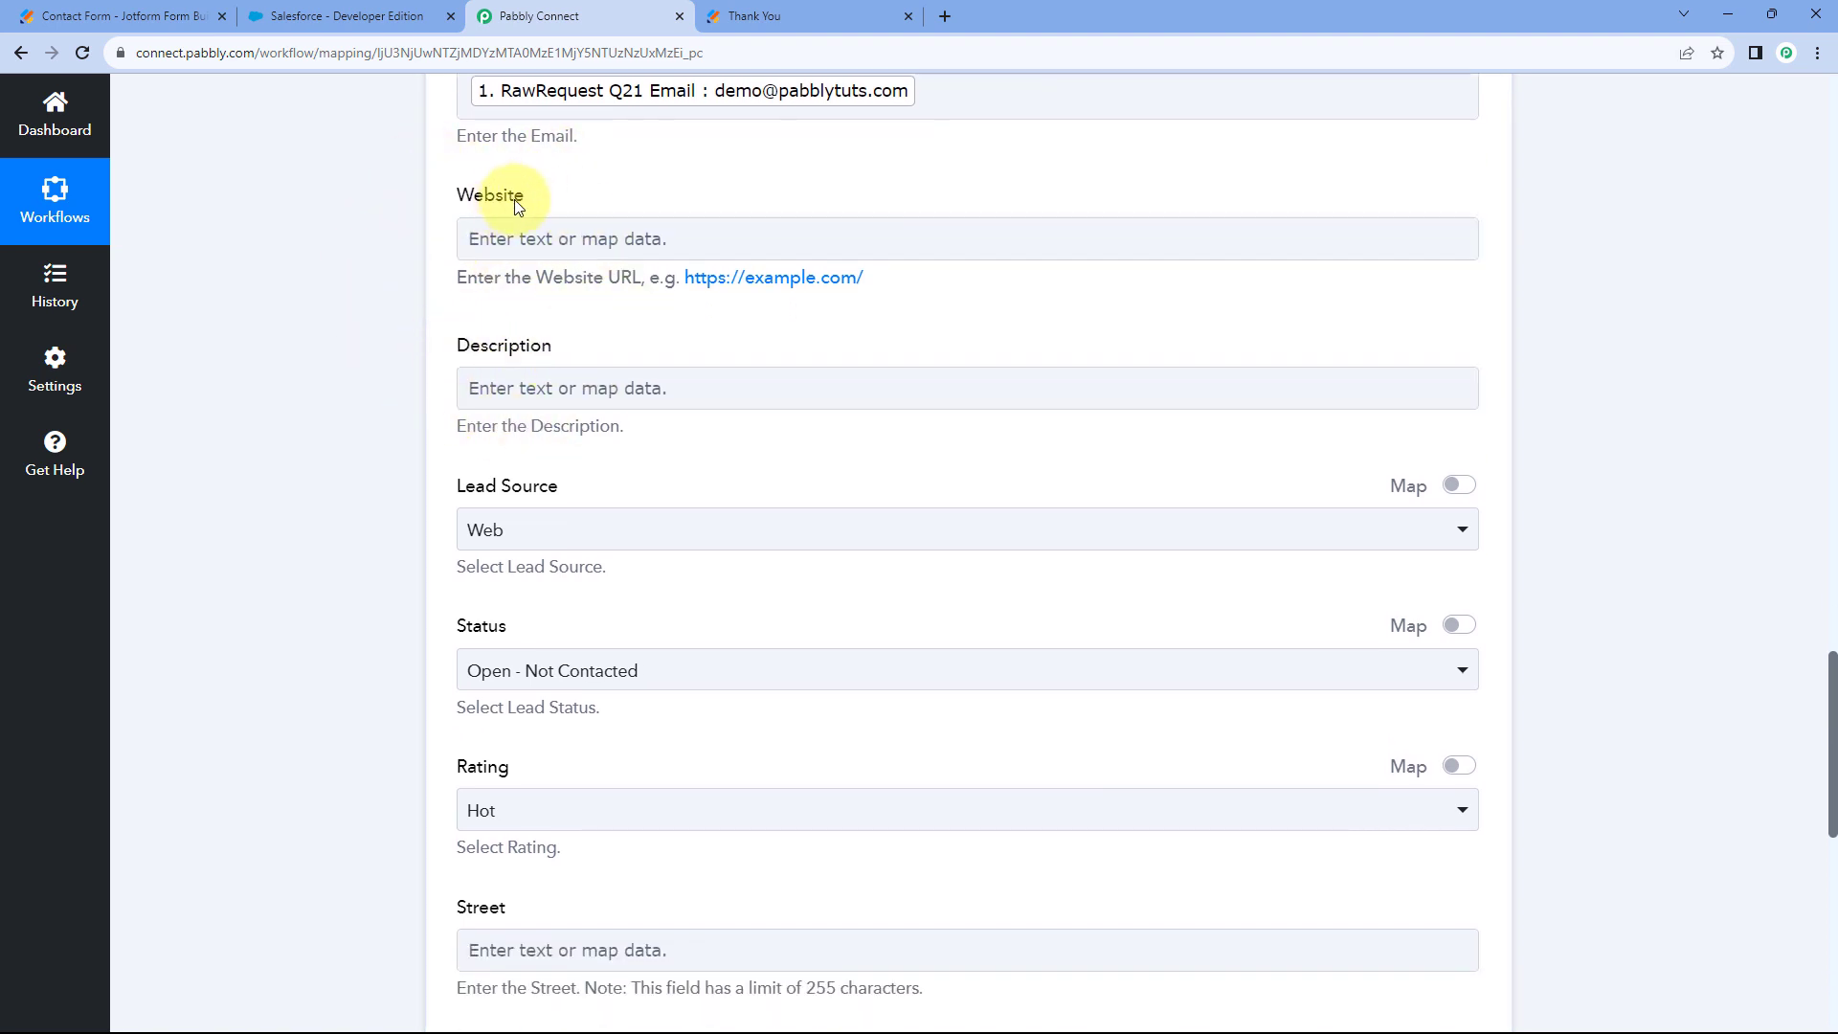
{"action": "left_click", "coordinate": [621, 224]}
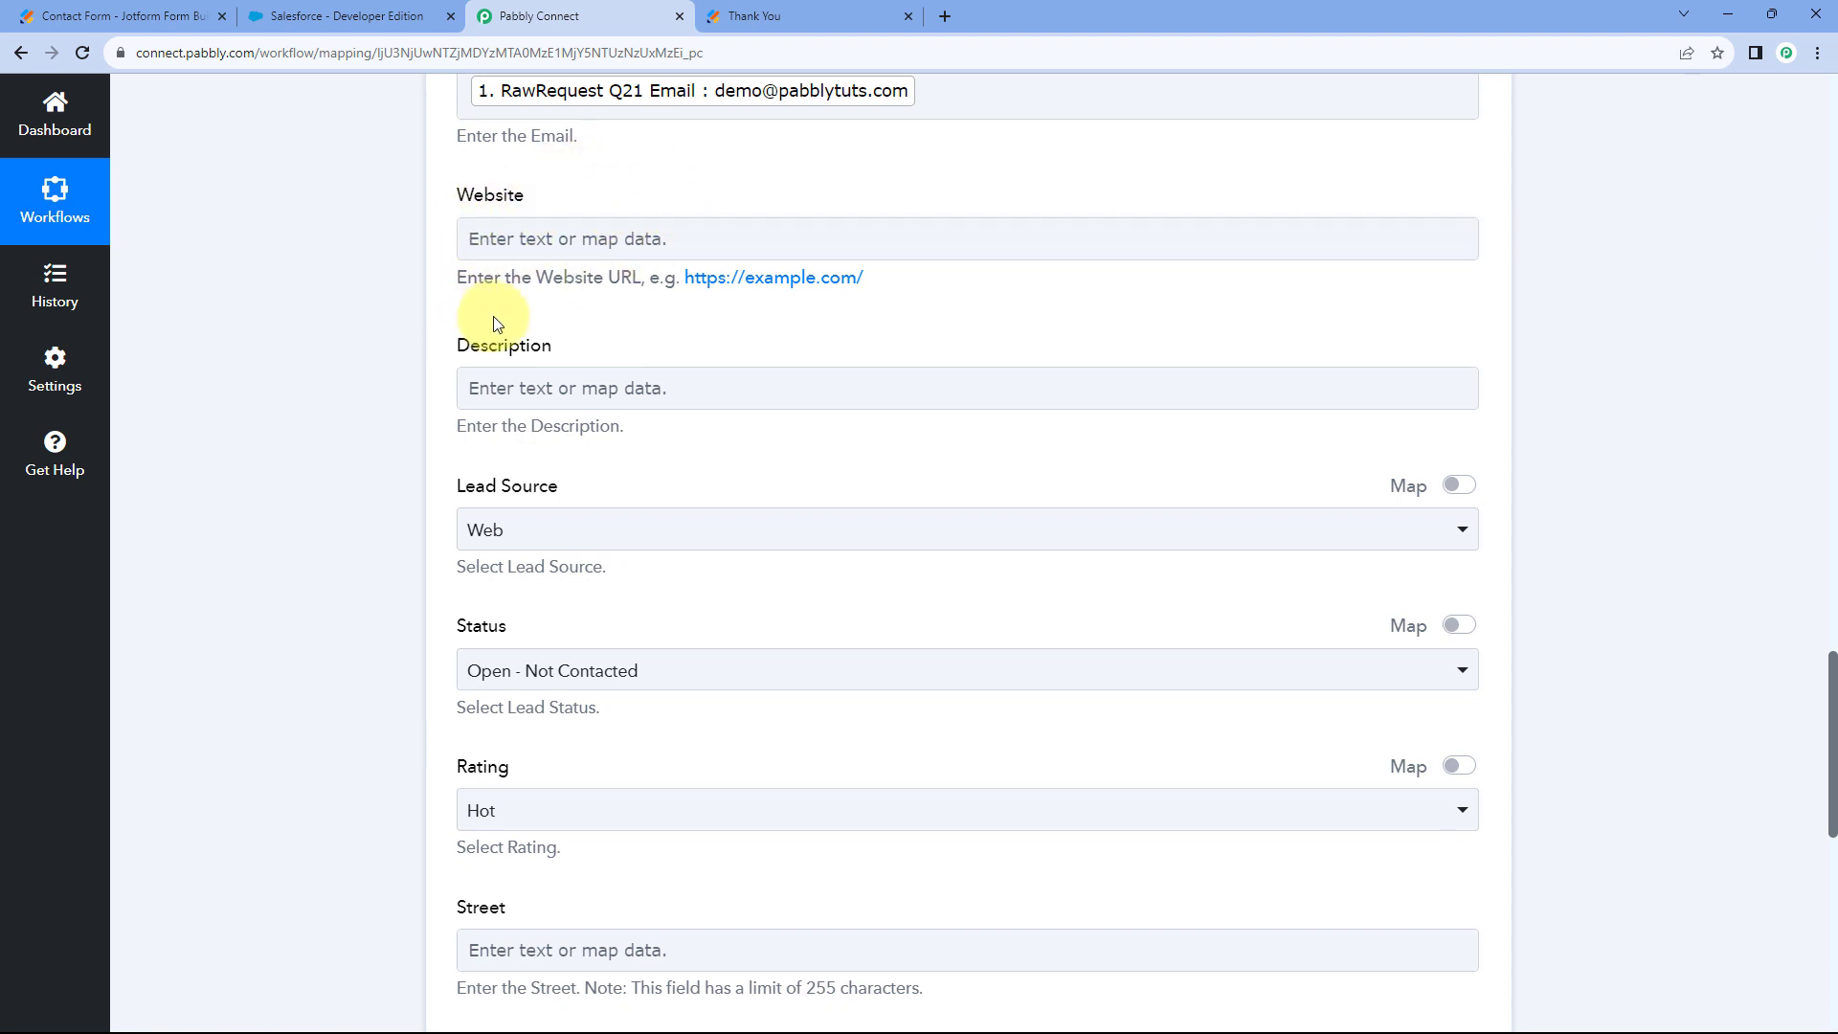
{"action": "scroll", "coordinate": [492, 316], "scroll_direction": "down", "scroll_amount": 2}
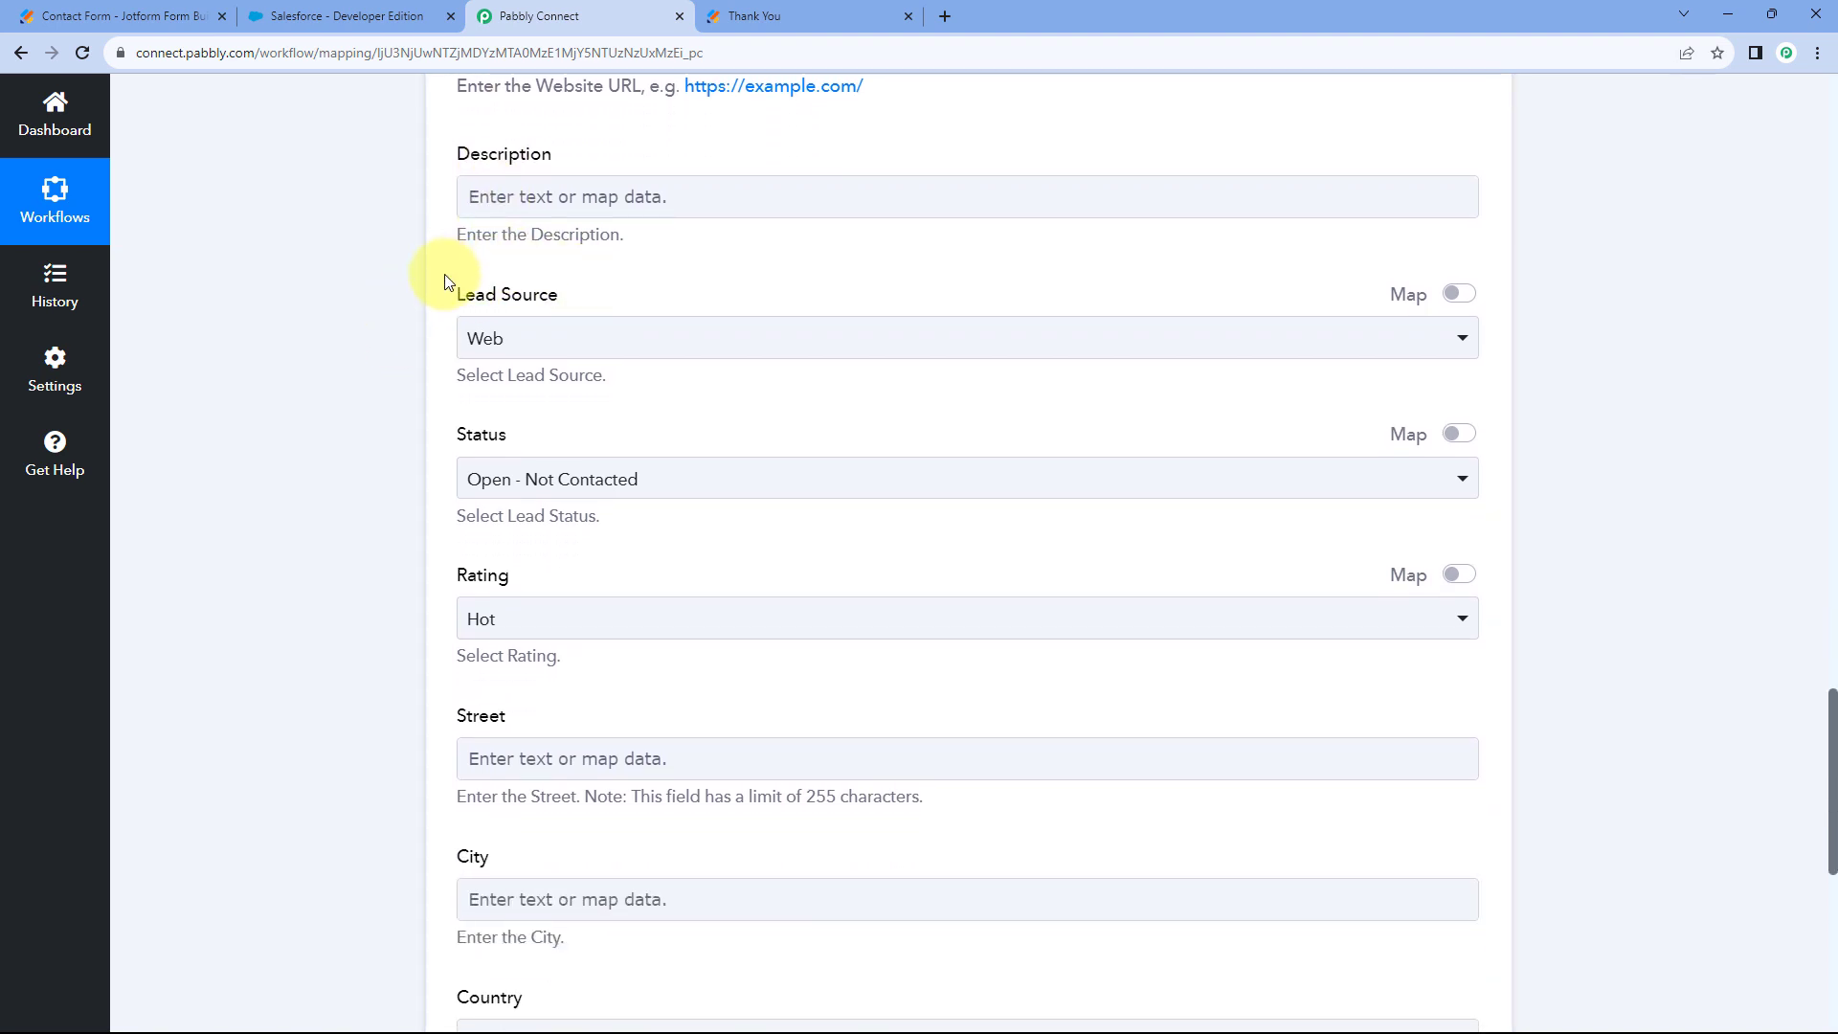
{"action": "left_click", "coordinate": [660, 347]}
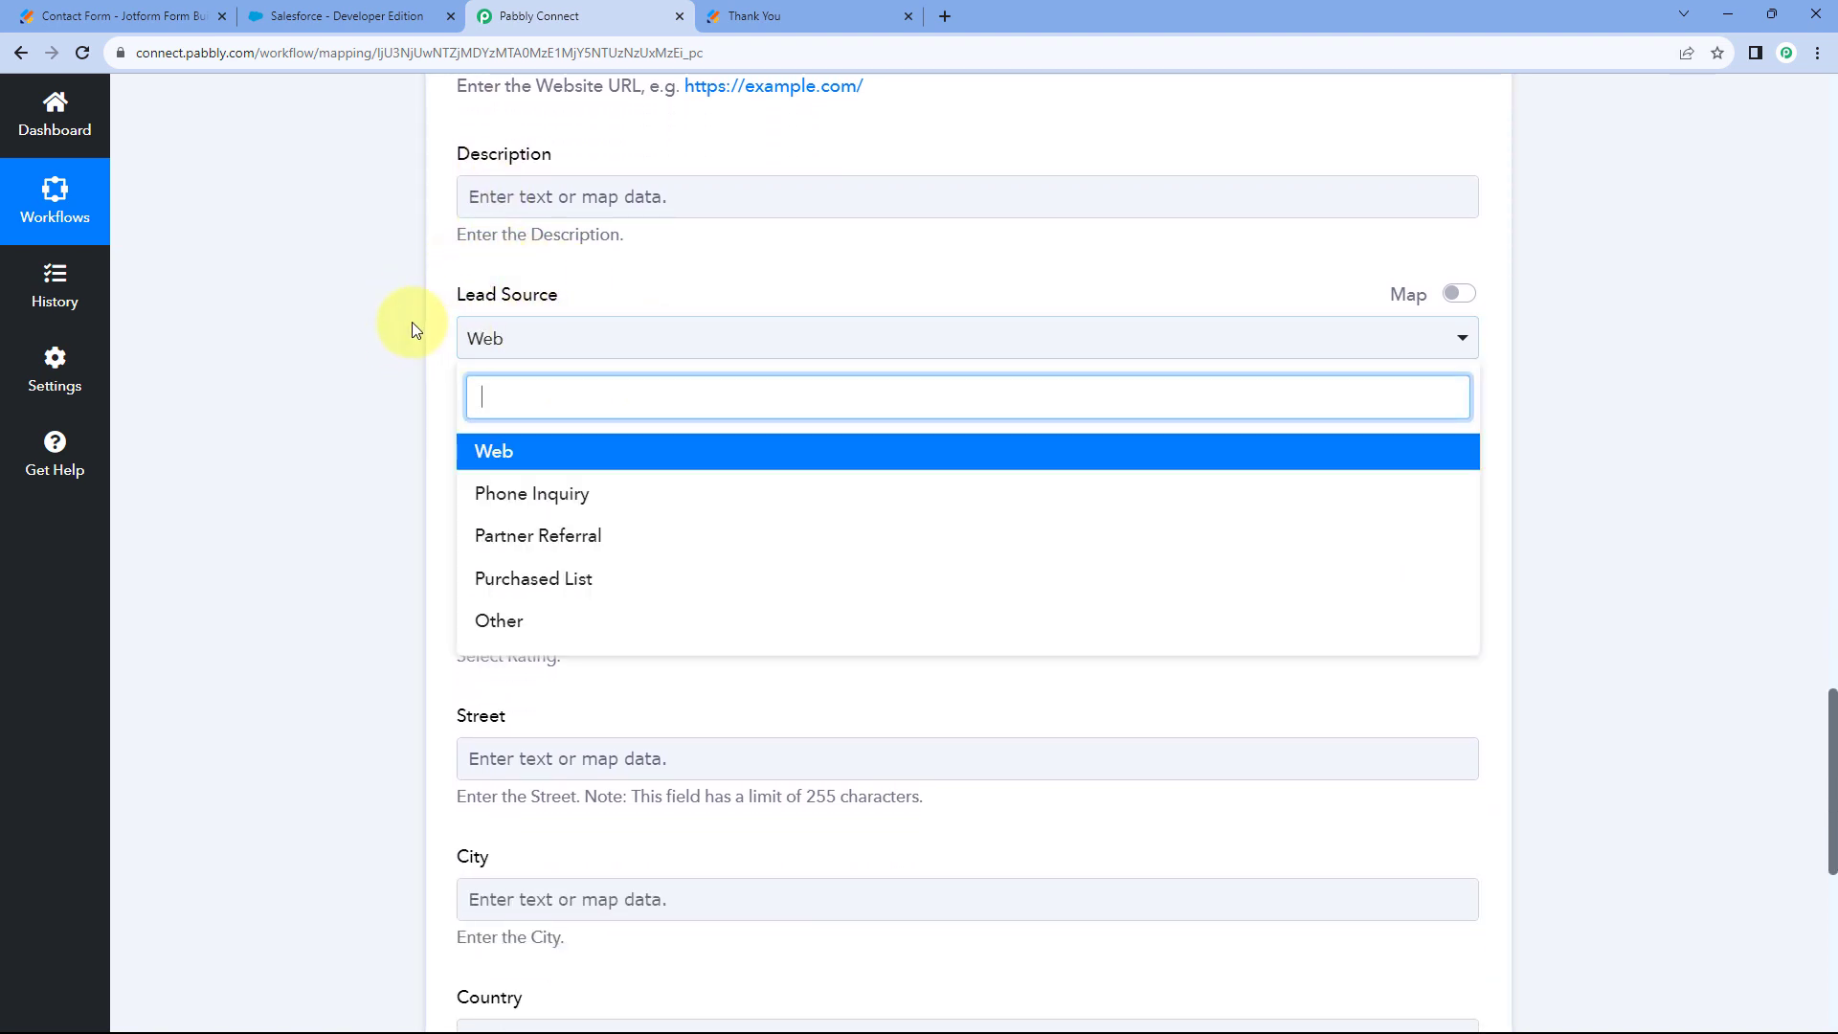
{"action": "scroll", "coordinate": [421, 326], "scroll_direction": "down", "scroll_amount": 1}
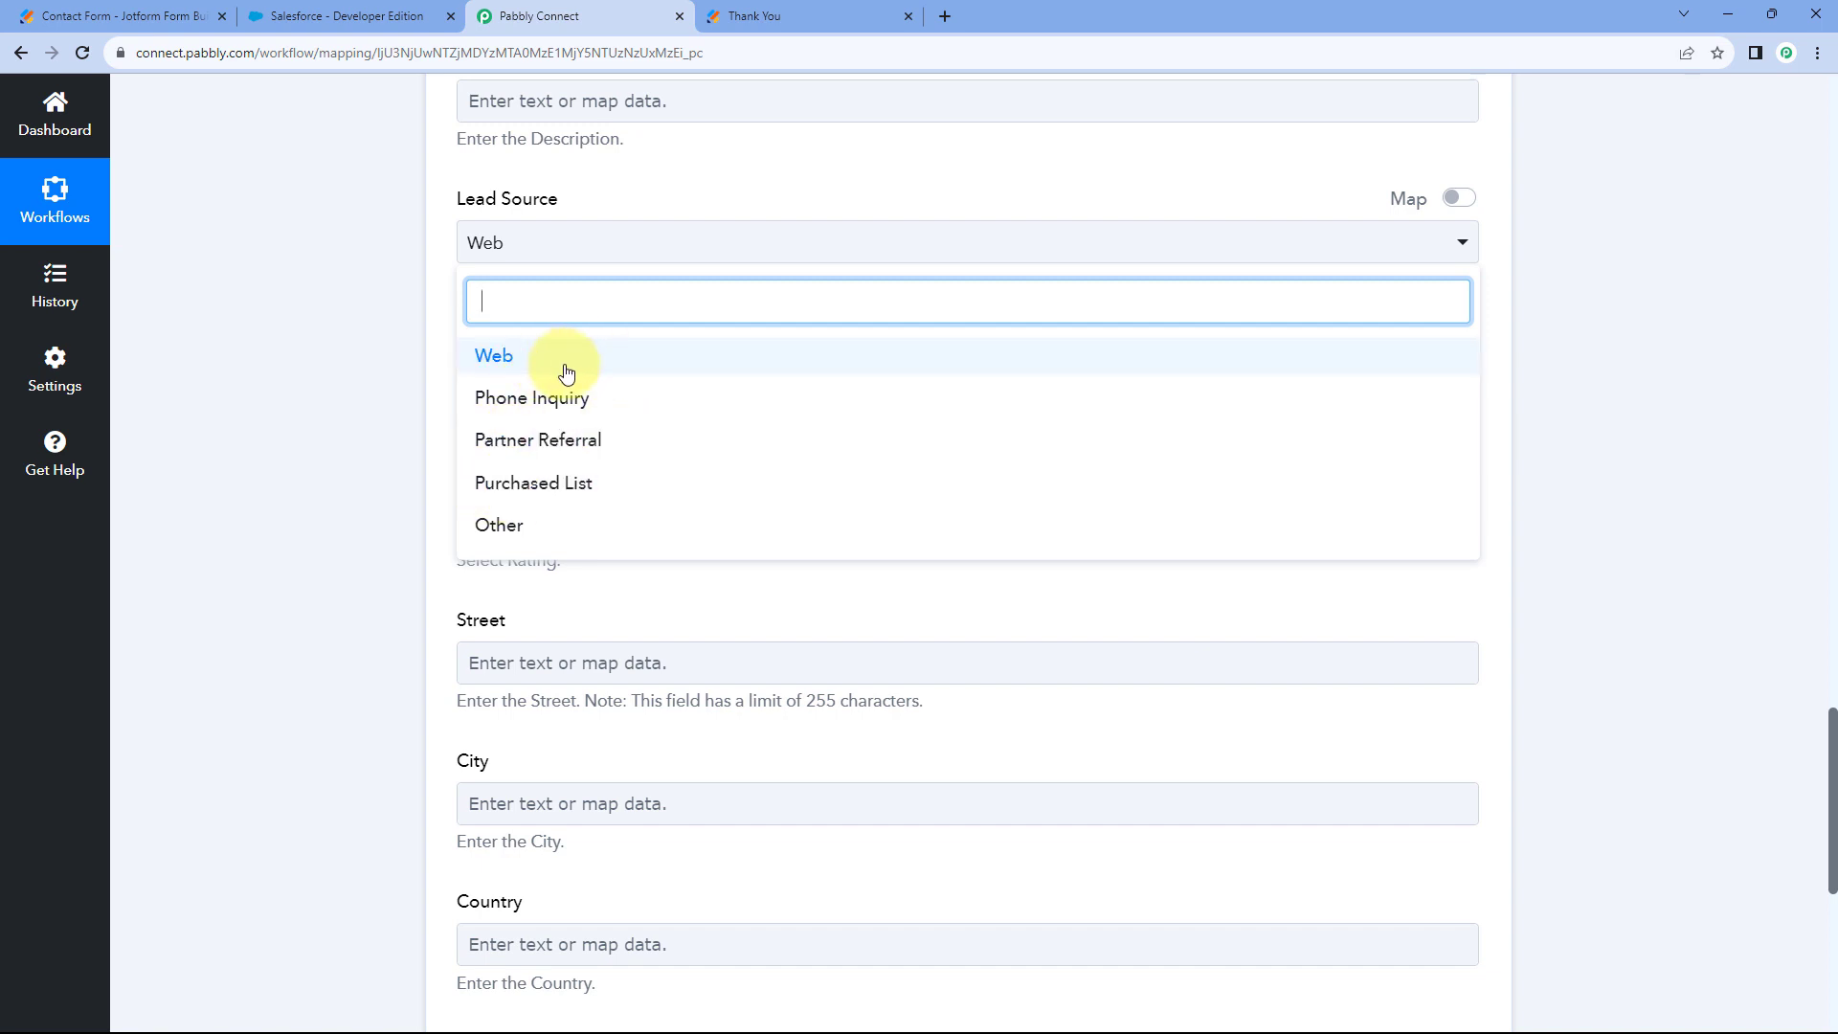
{"action": "left_click", "coordinate": [515, 371]}
{"action": "scroll", "coordinate": [433, 220], "scroll_direction": "down", "scroll_amount": 2}
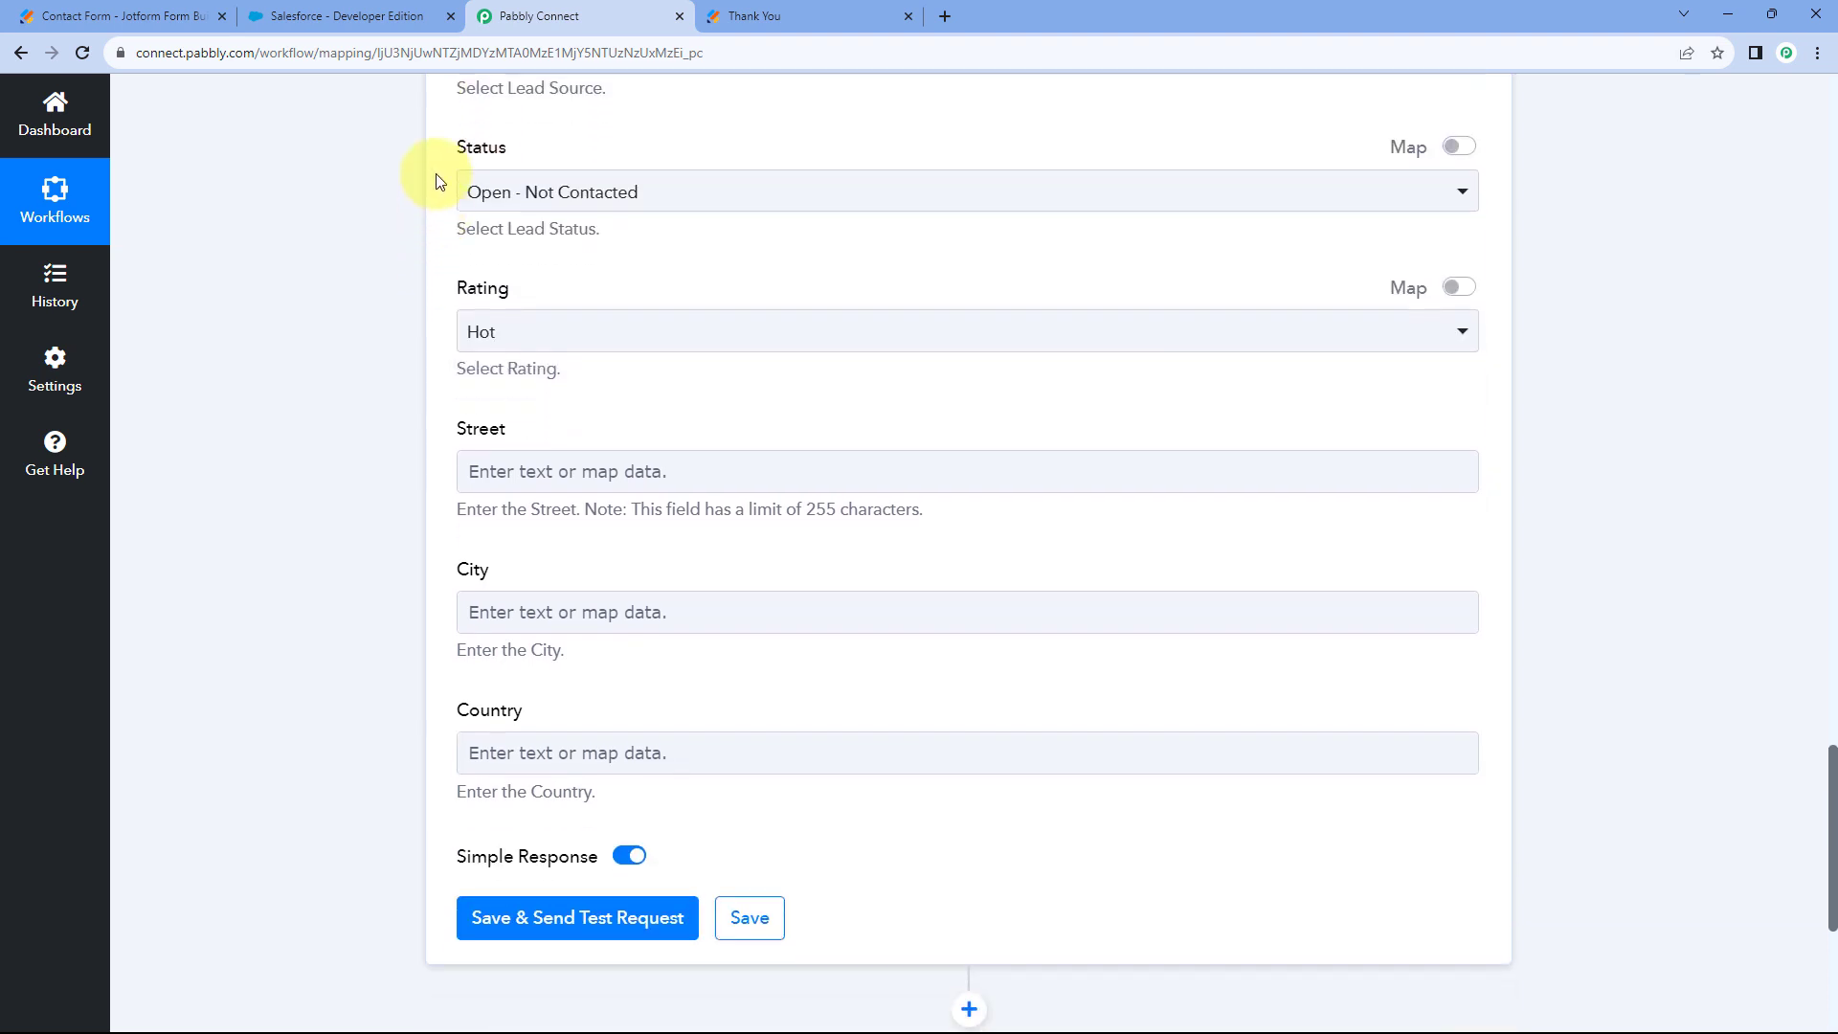
{"action": "left_click", "coordinate": [706, 203]}
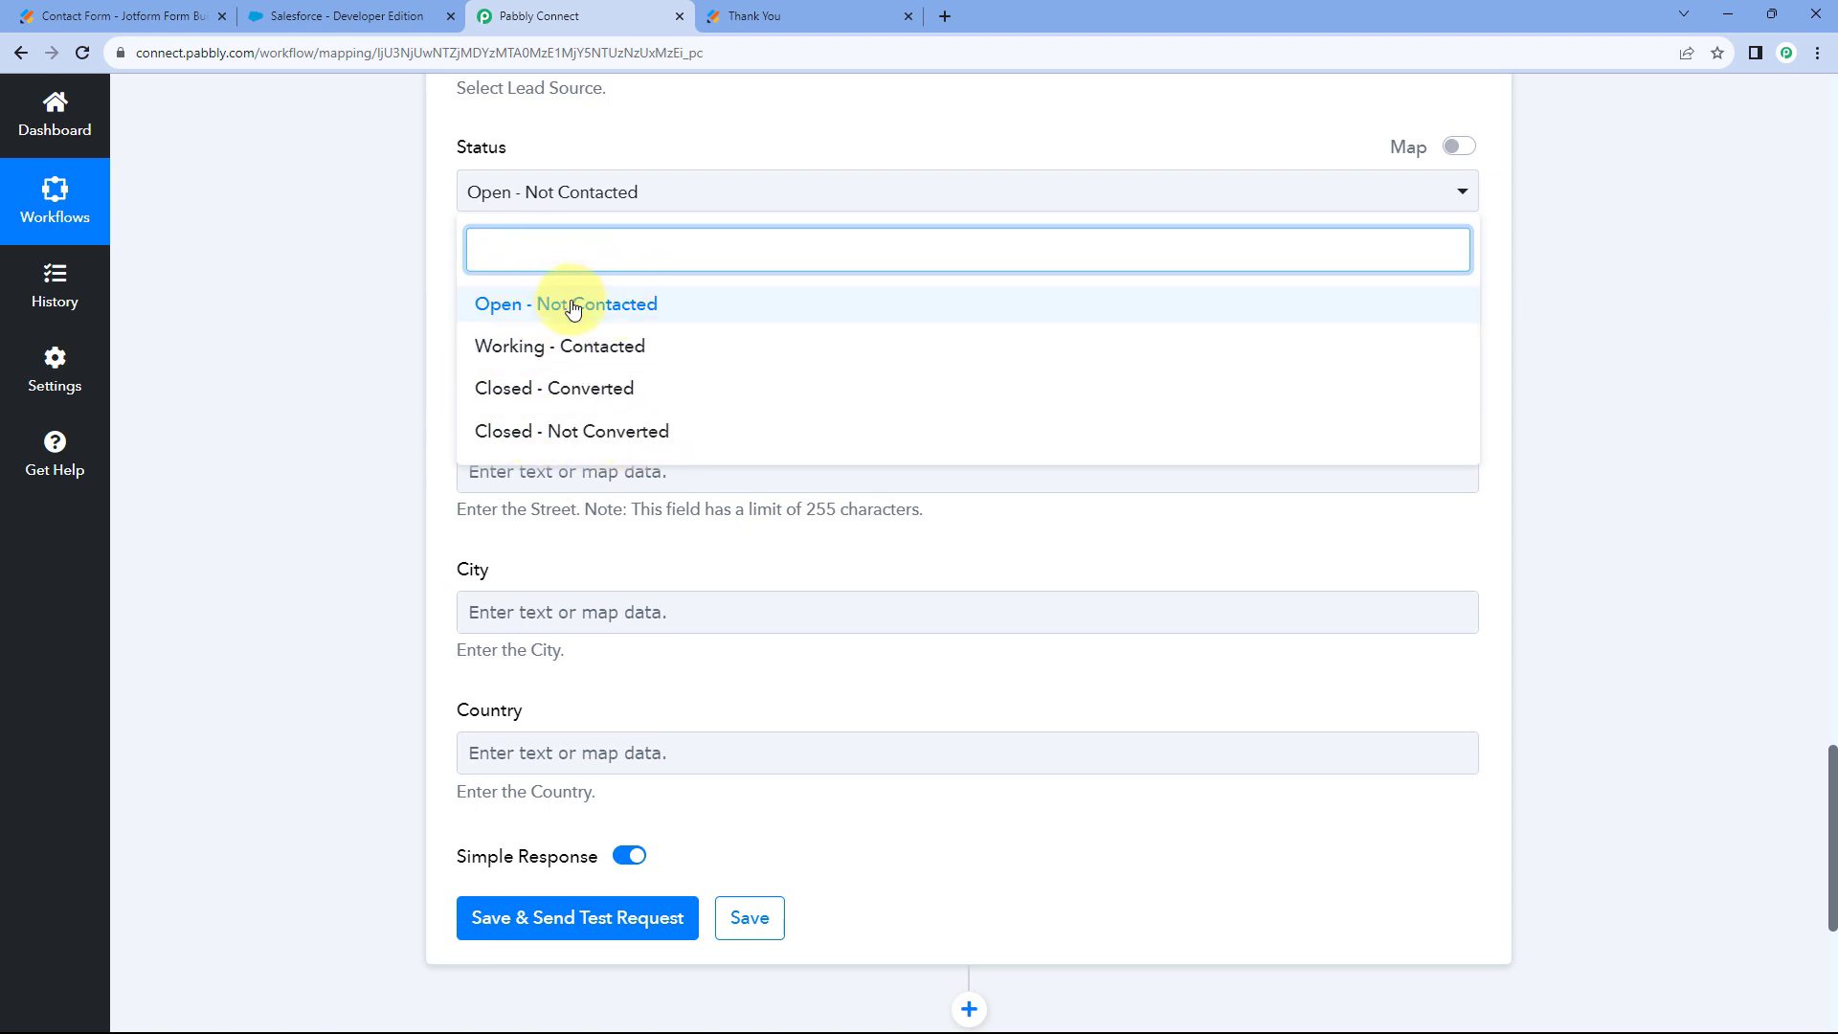
{"action": "left_click", "coordinate": [517, 314]}
{"action": "scroll", "coordinate": [437, 247], "scroll_direction": "down", "scroll_amount": 1}
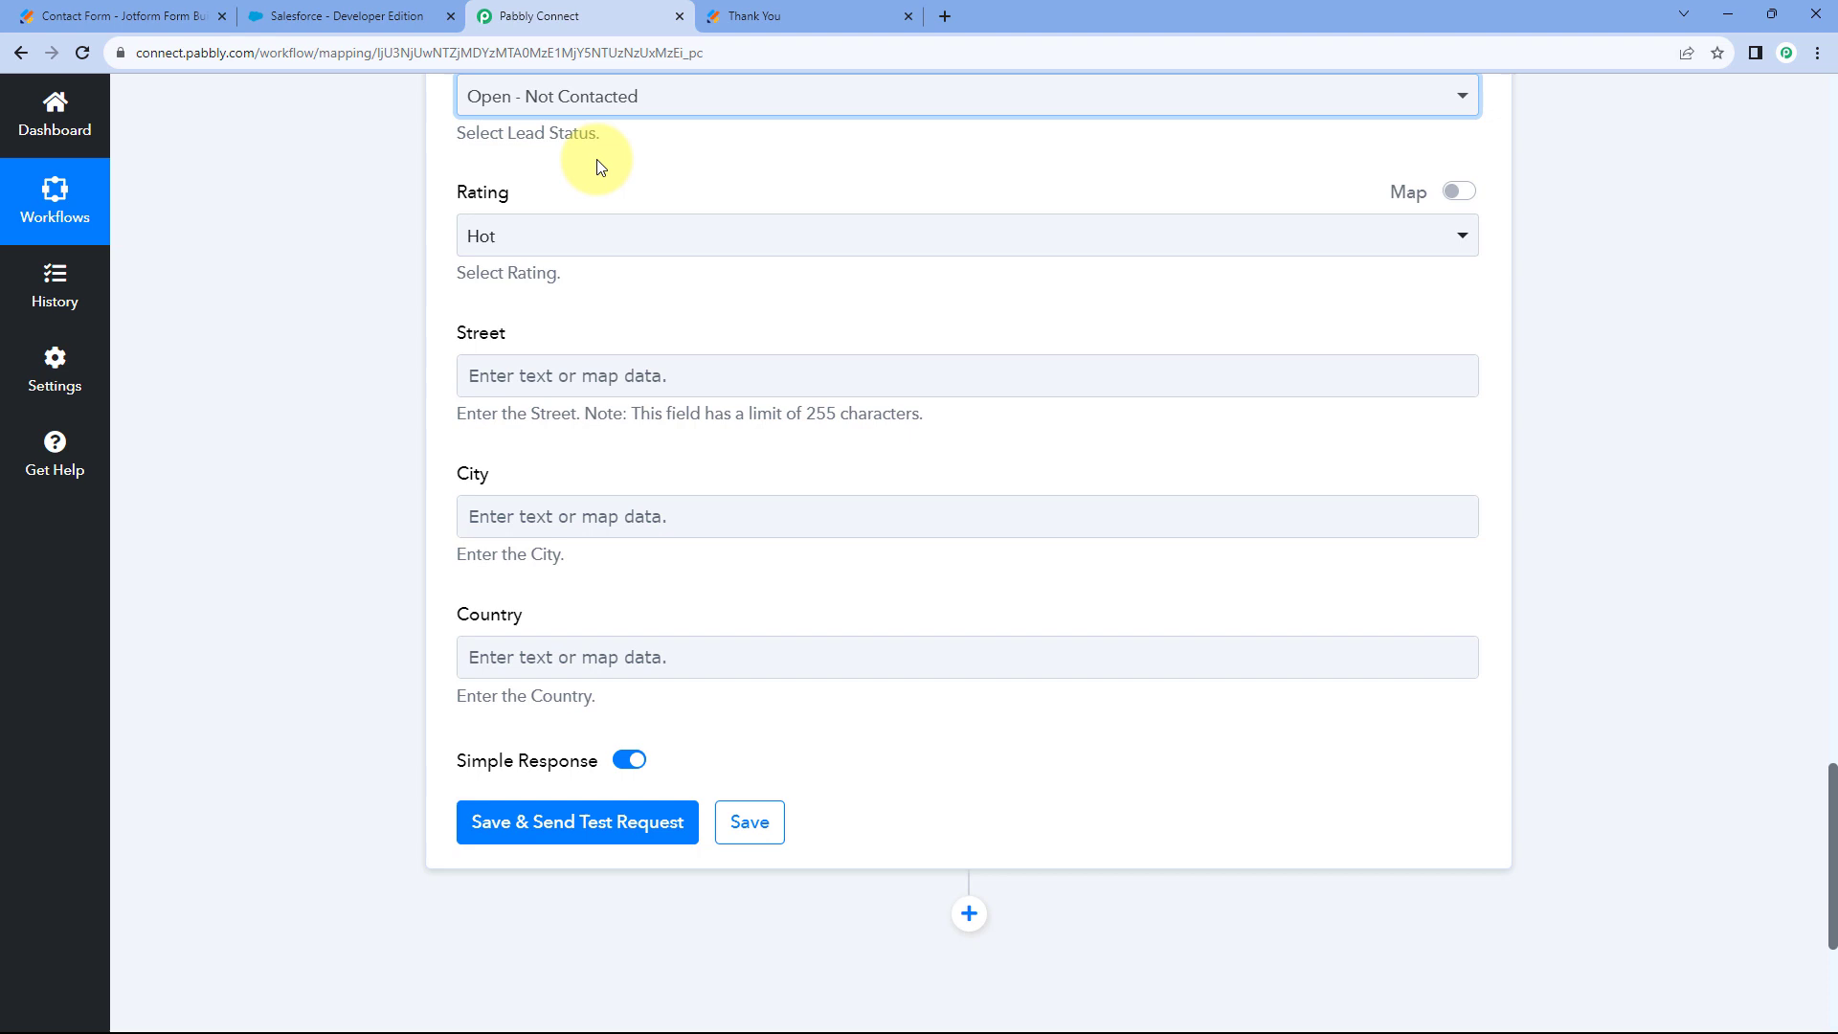
{"action": "left_click", "coordinate": [580, 247]}
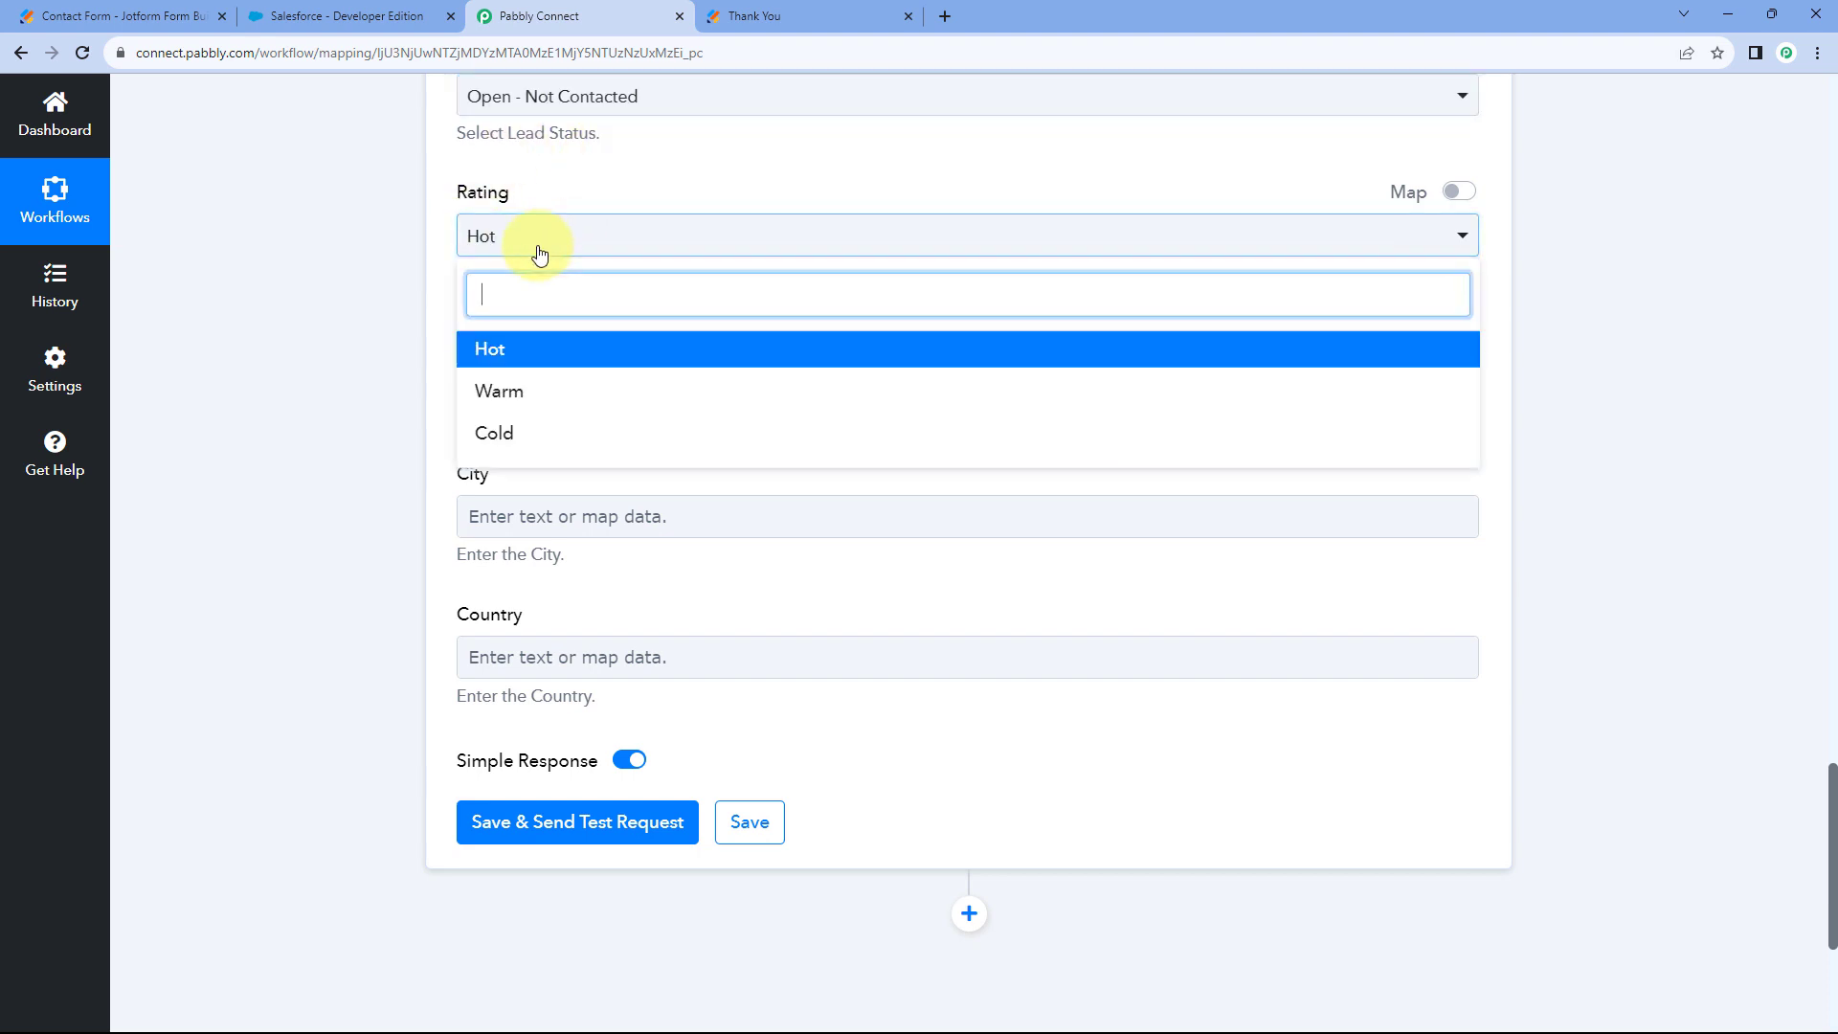
{"action": "left_click", "coordinate": [527, 354]}
{"action": "scroll", "coordinate": [427, 296], "scroll_direction": "down", "scroll_amount": 1}
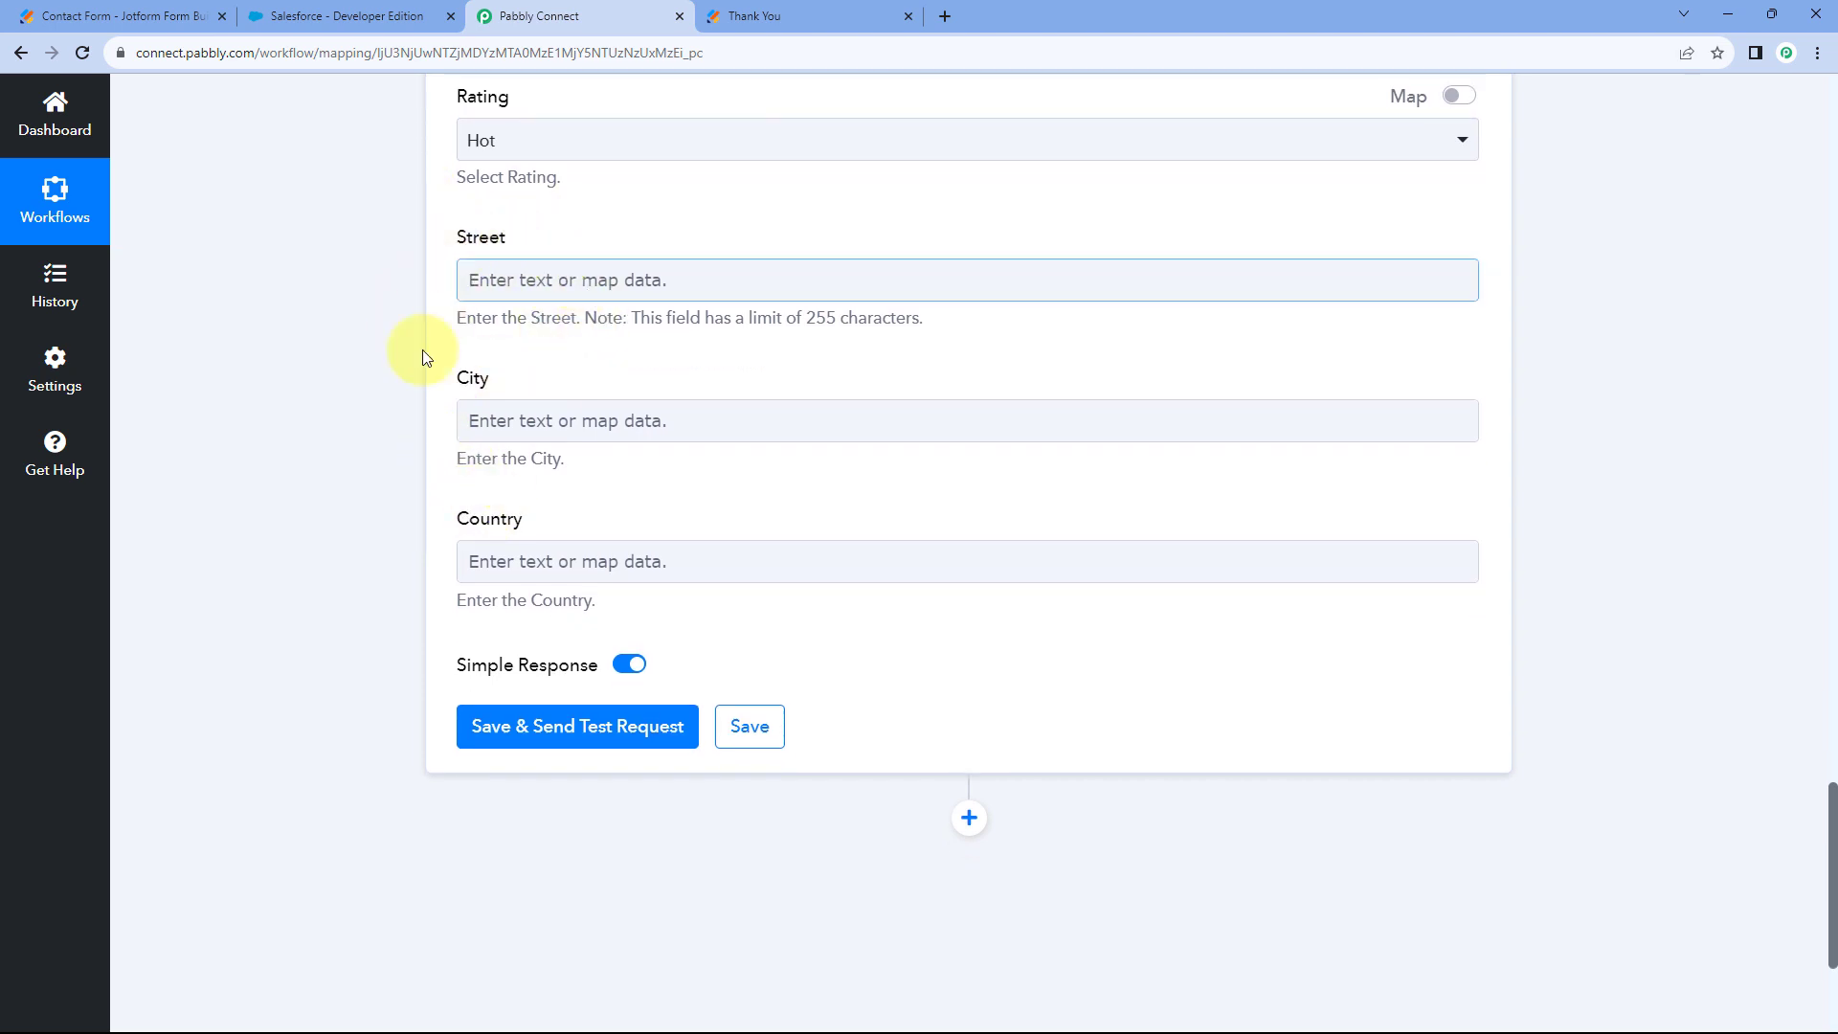
Compare the lead mapping with the Jotform confirmation, then save and test the lead step.
{"action": "left_click", "coordinate": [759, 15]}
{"action": "left_click", "coordinate": [574, 15]}
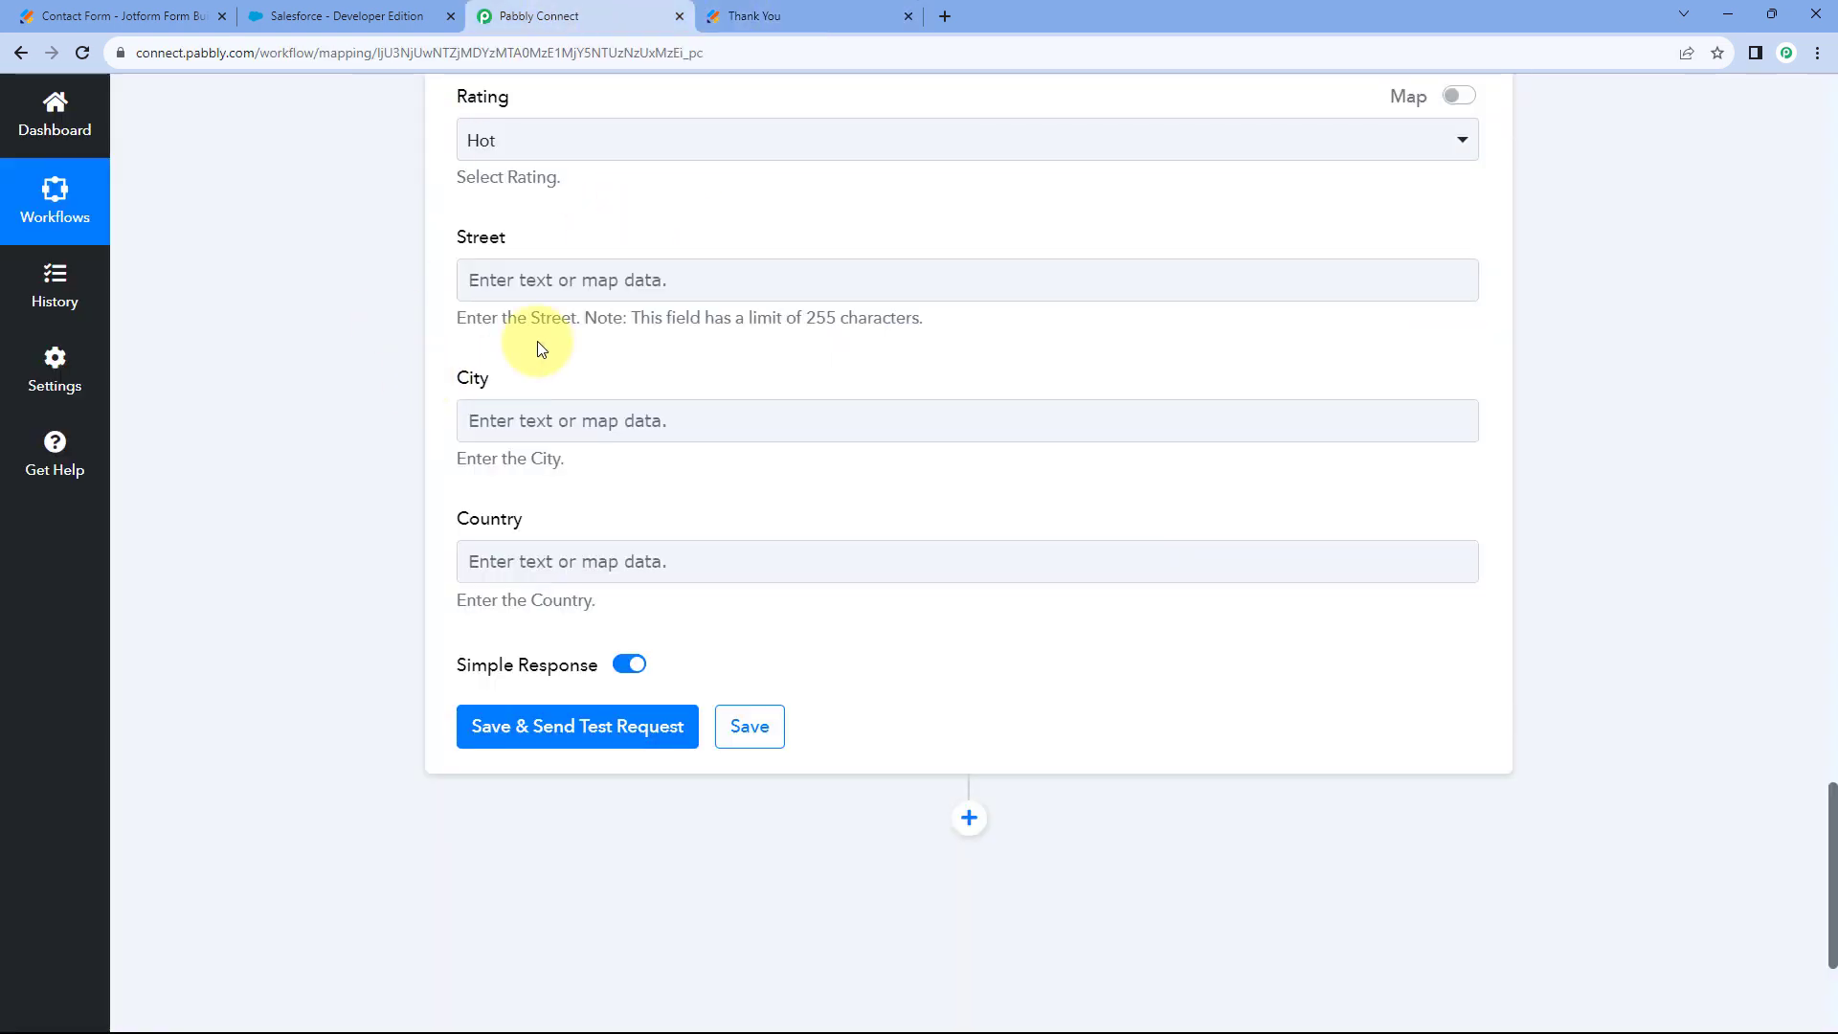
{"action": "left_click", "coordinate": [759, 11]}
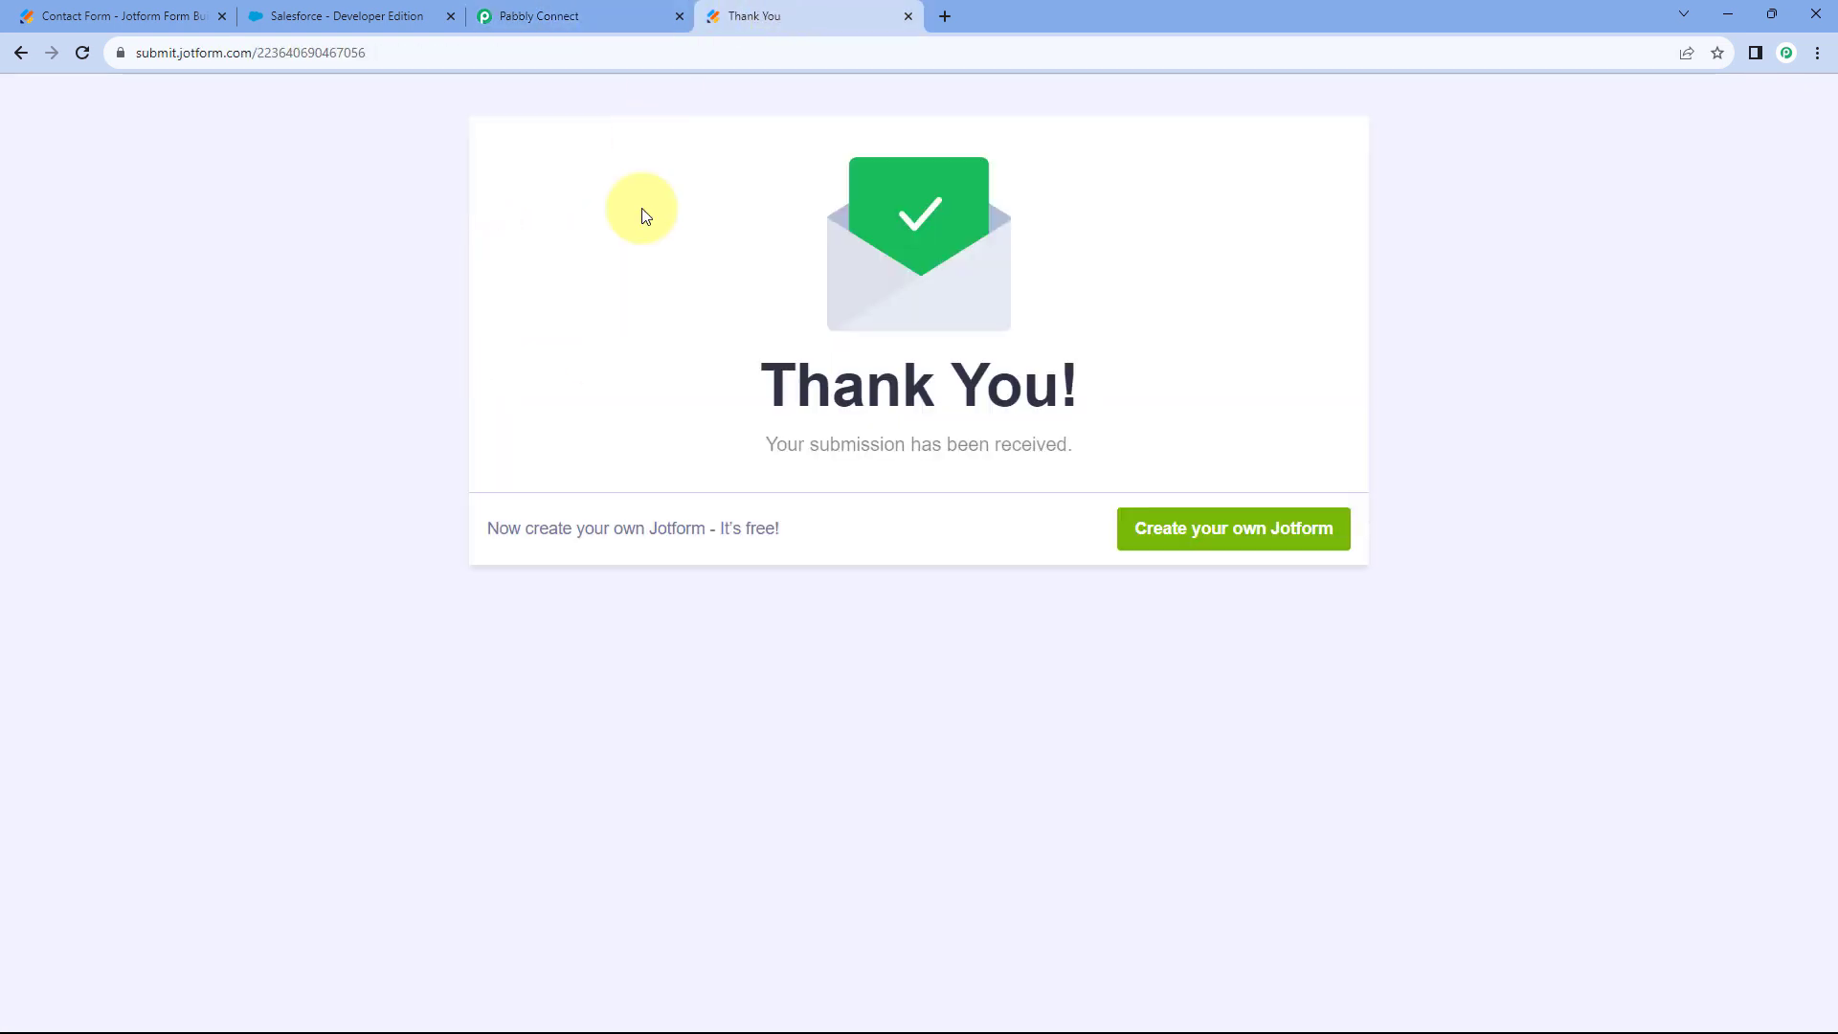
{"action": "left_click", "coordinate": [598, 5]}
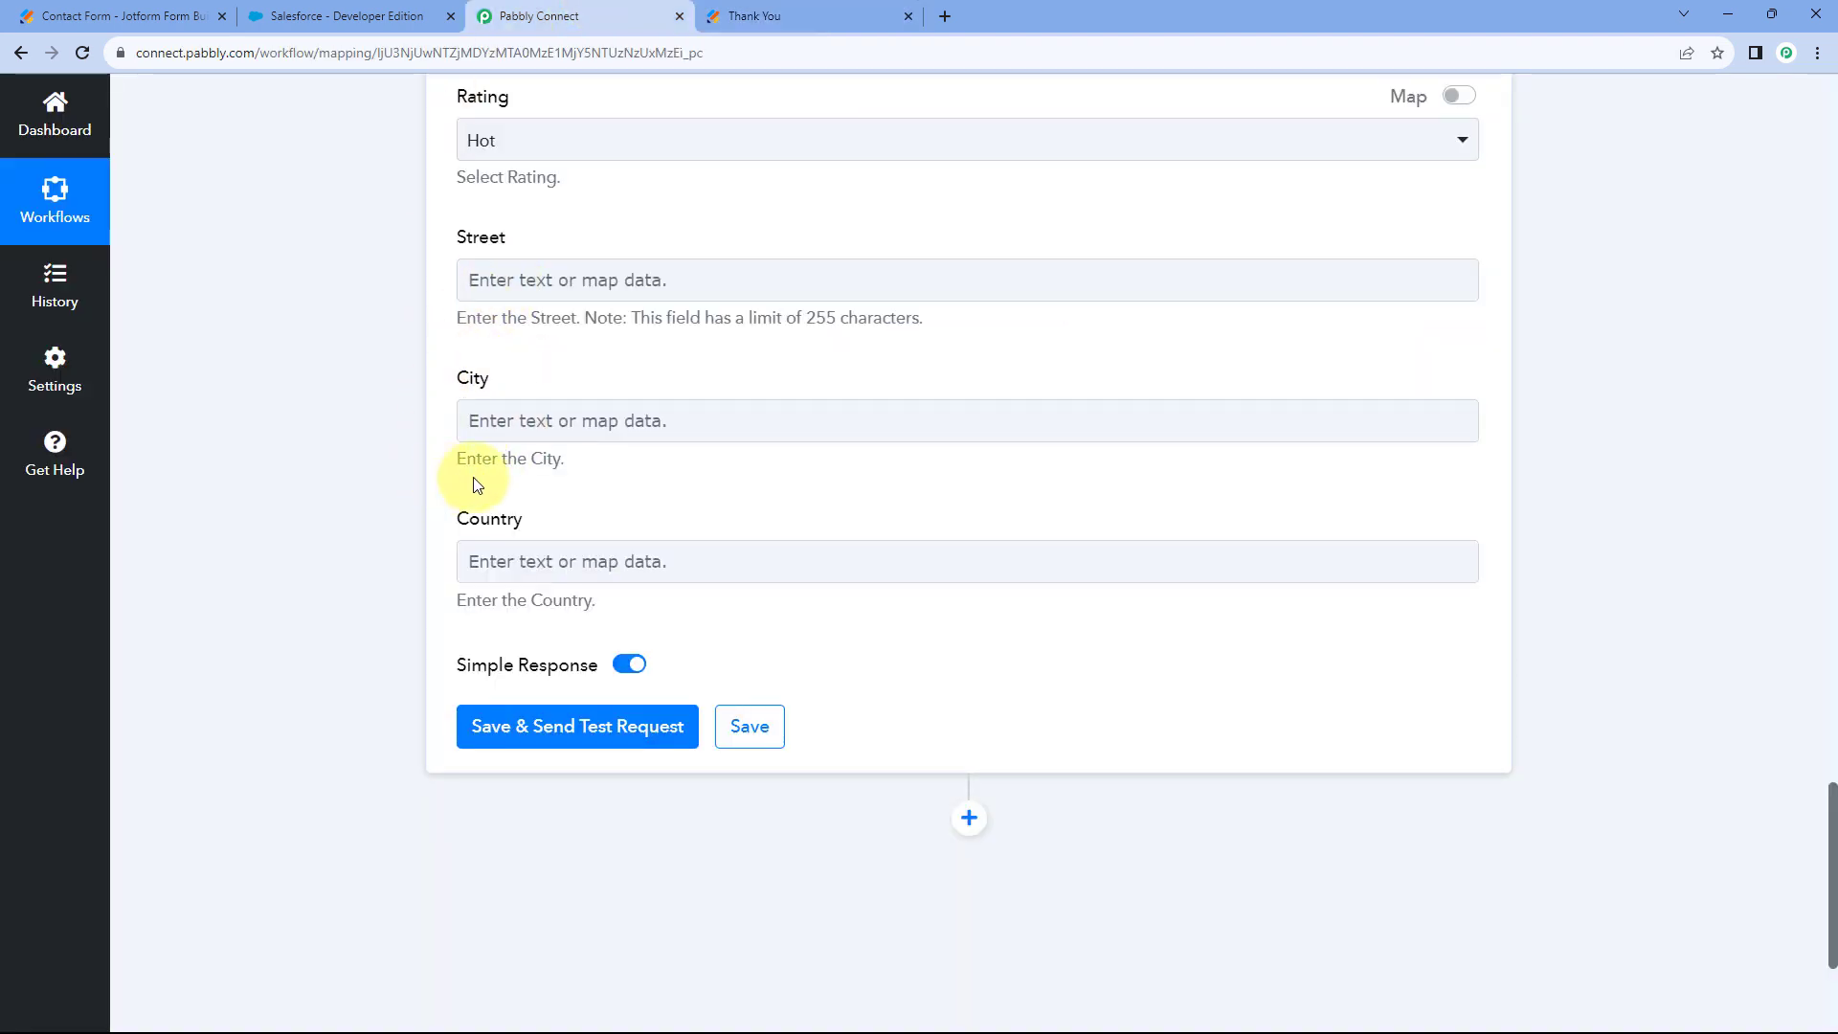
{"action": "scroll", "coordinate": [476, 484], "scroll_direction": "down", "scroll_amount": 2}
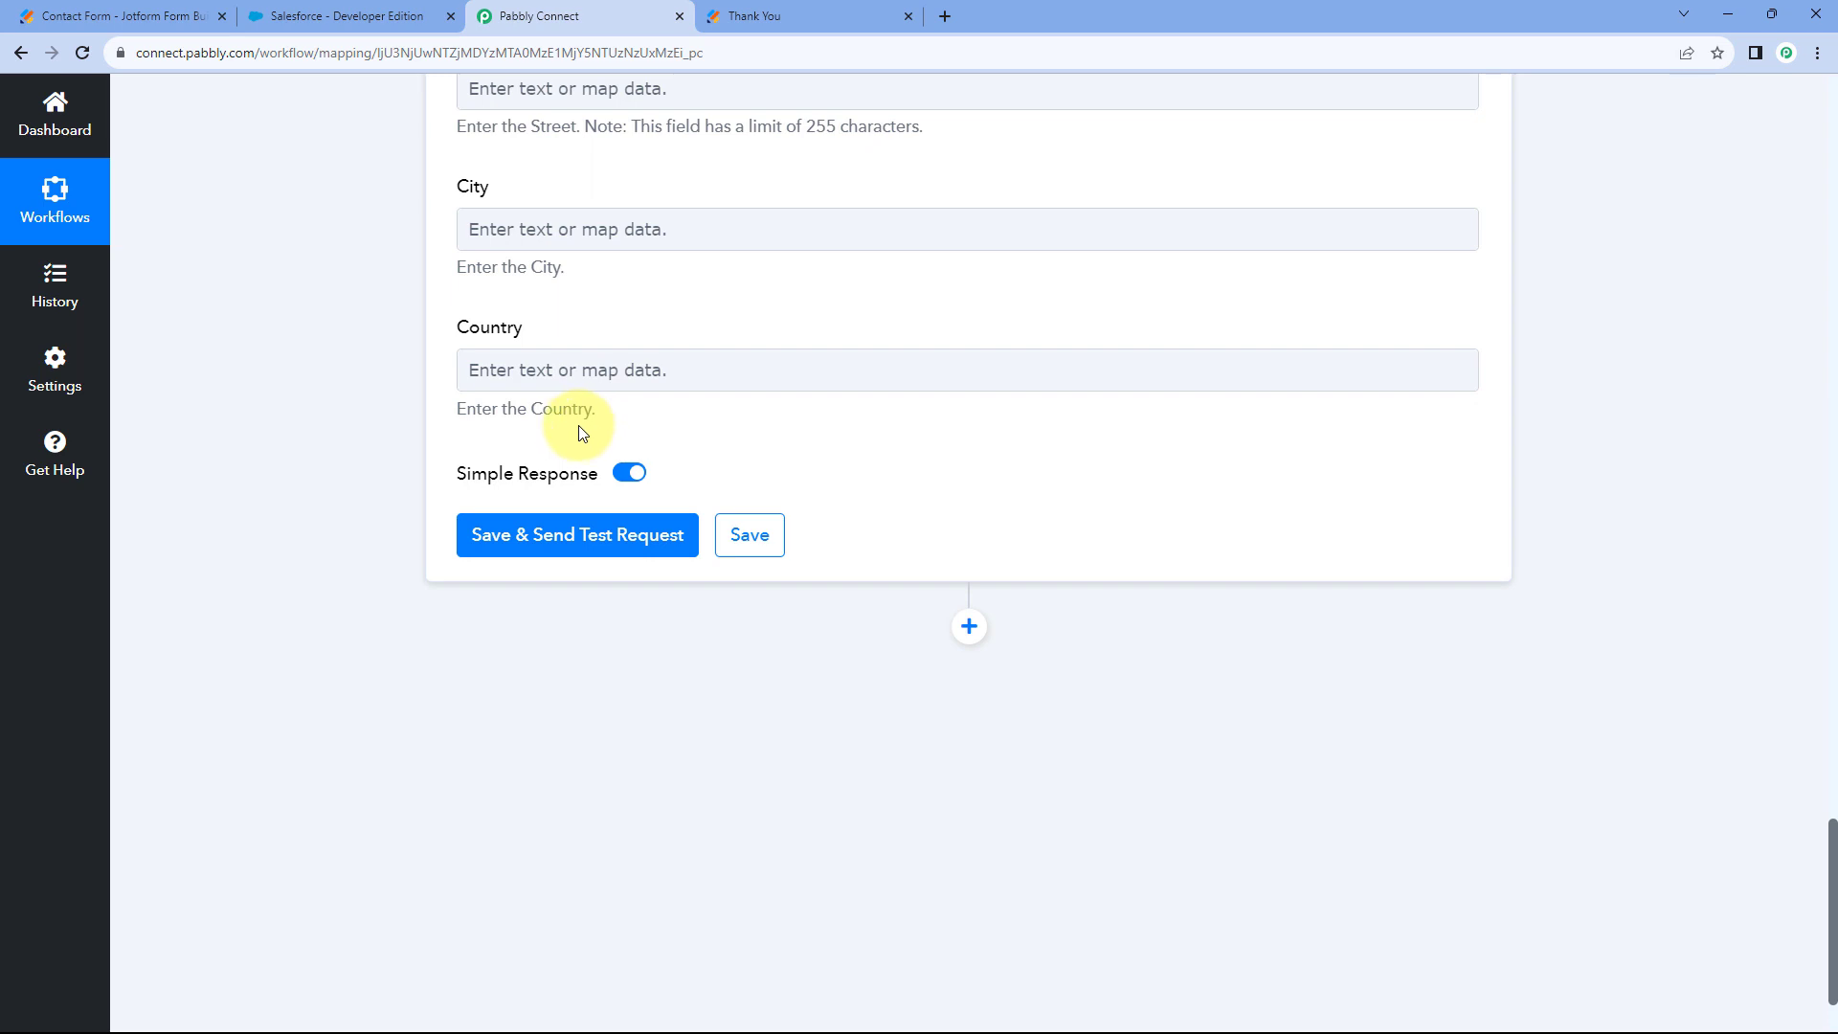
{"action": "left_click", "coordinate": [575, 545]}
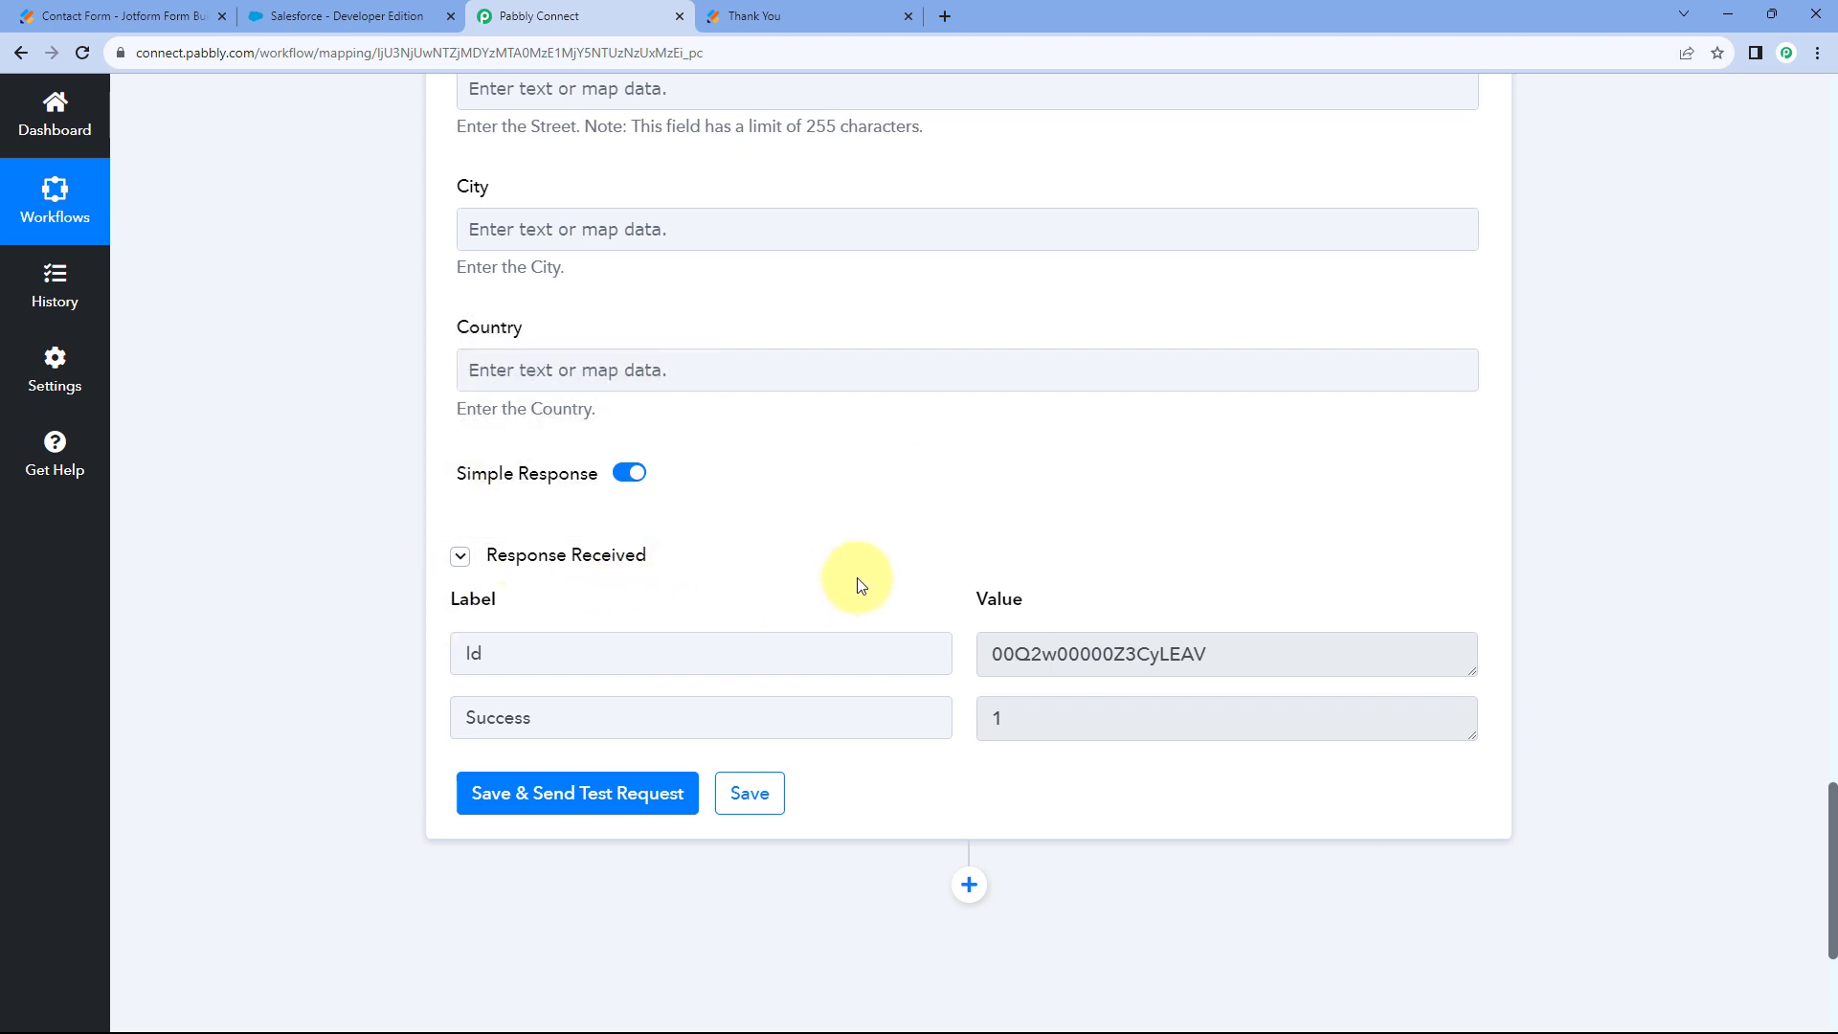
Recheck the Jotform confirmation and bring up Salesforce's Leads home listing the new lead.
{"action": "scroll", "coordinate": [858, 584], "scroll_direction": "down", "scroll_amount": 1}
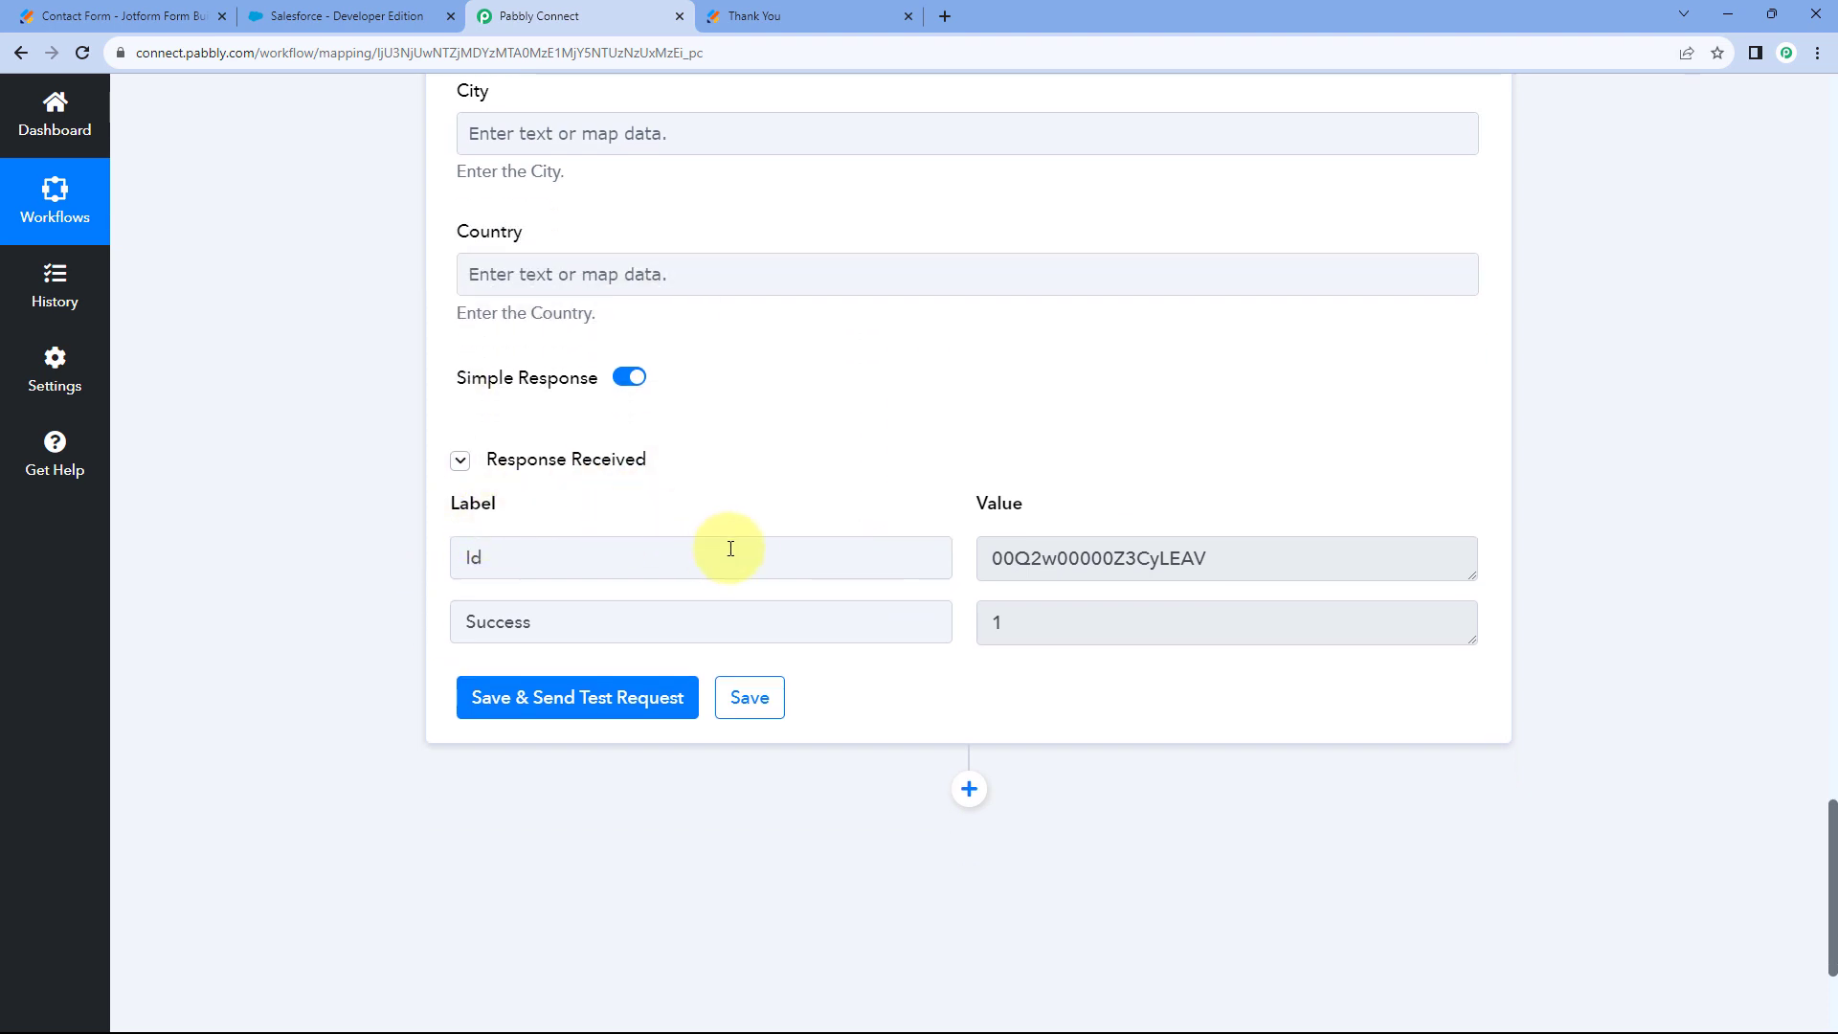
{"action": "scroll", "coordinate": [785, 444], "scroll_direction": "up", "scroll_amount": 15}
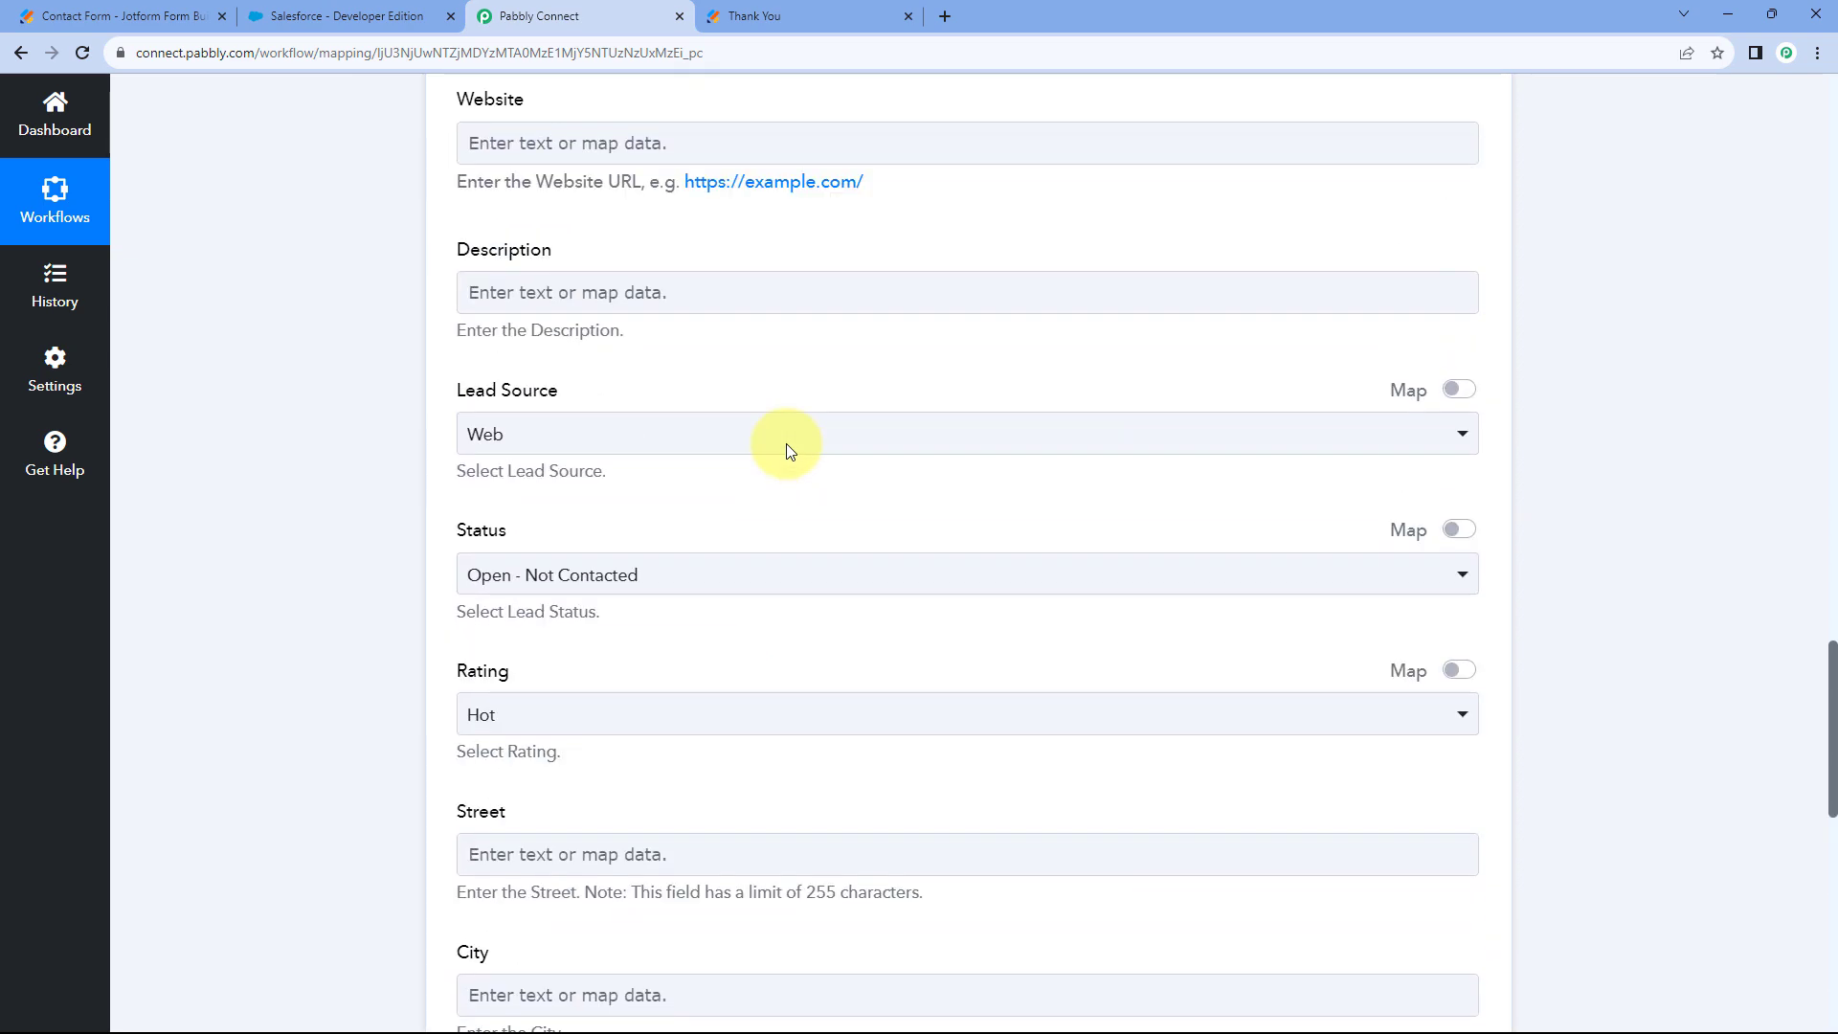
{"action": "scroll", "coordinate": [675, 370], "scroll_direction": "up", "scroll_amount": 6}
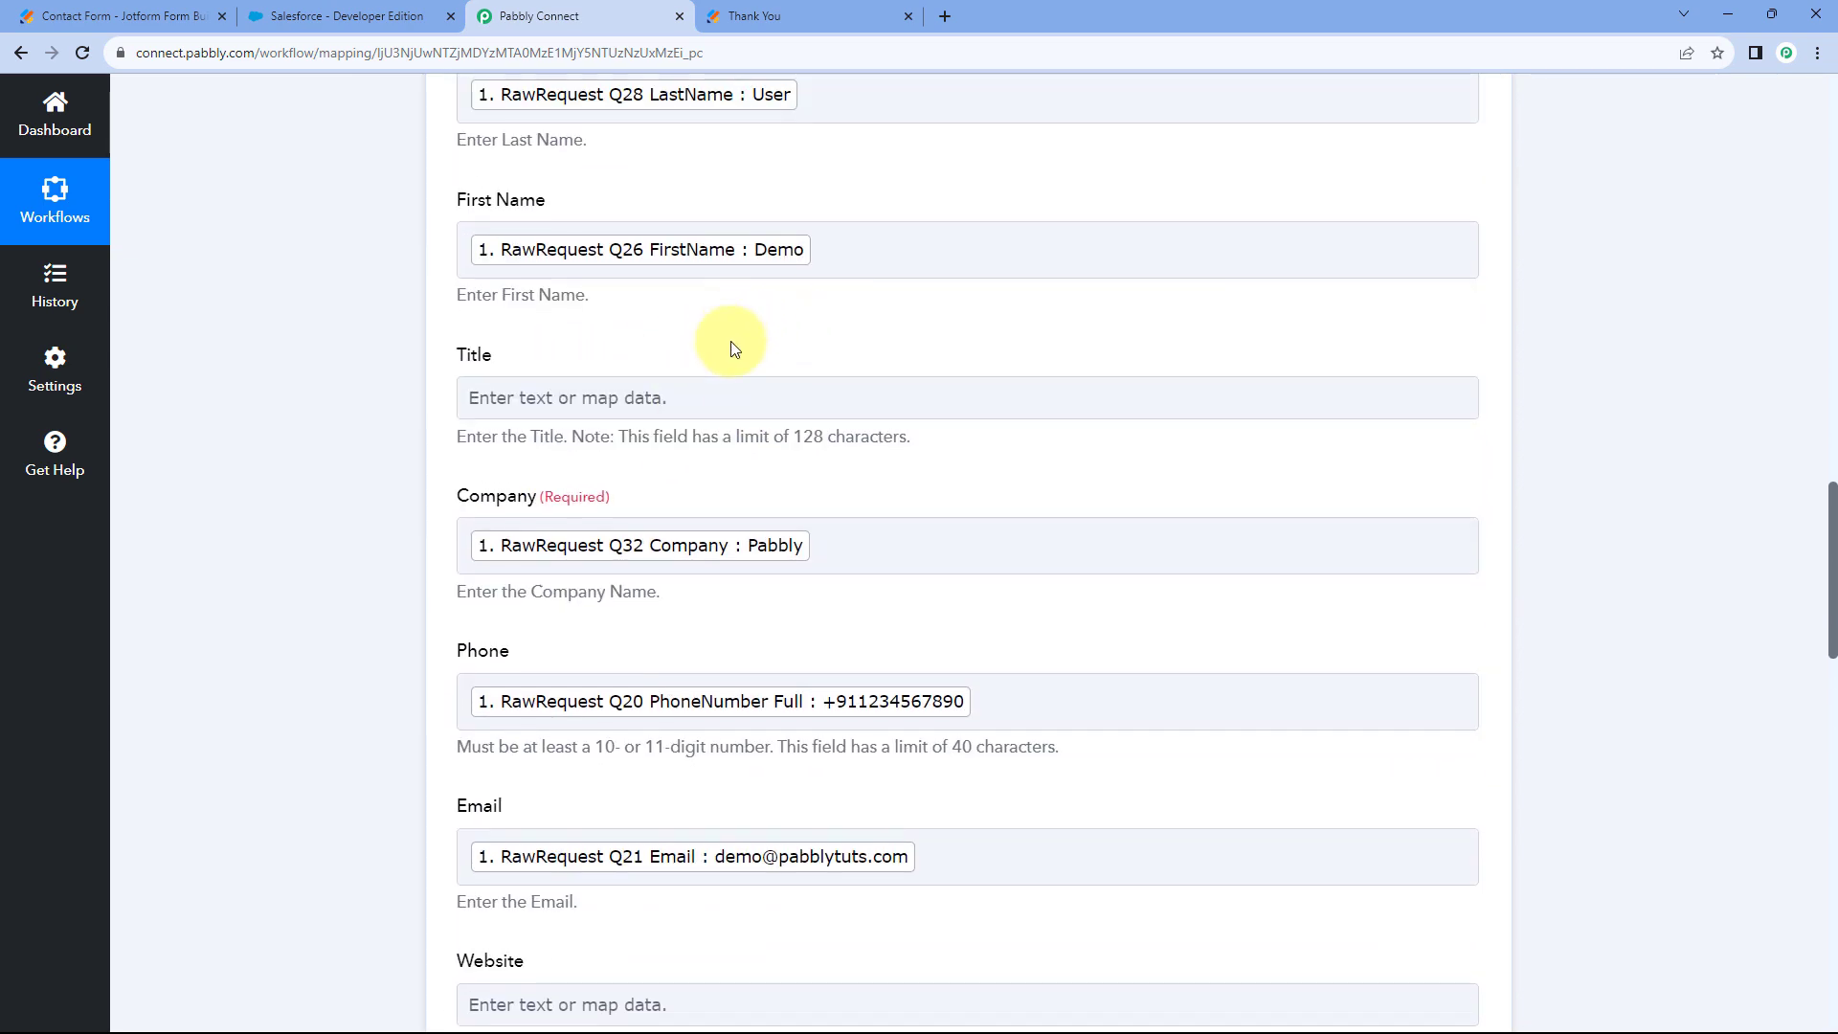
{"action": "left_click", "coordinate": [809, 16]}
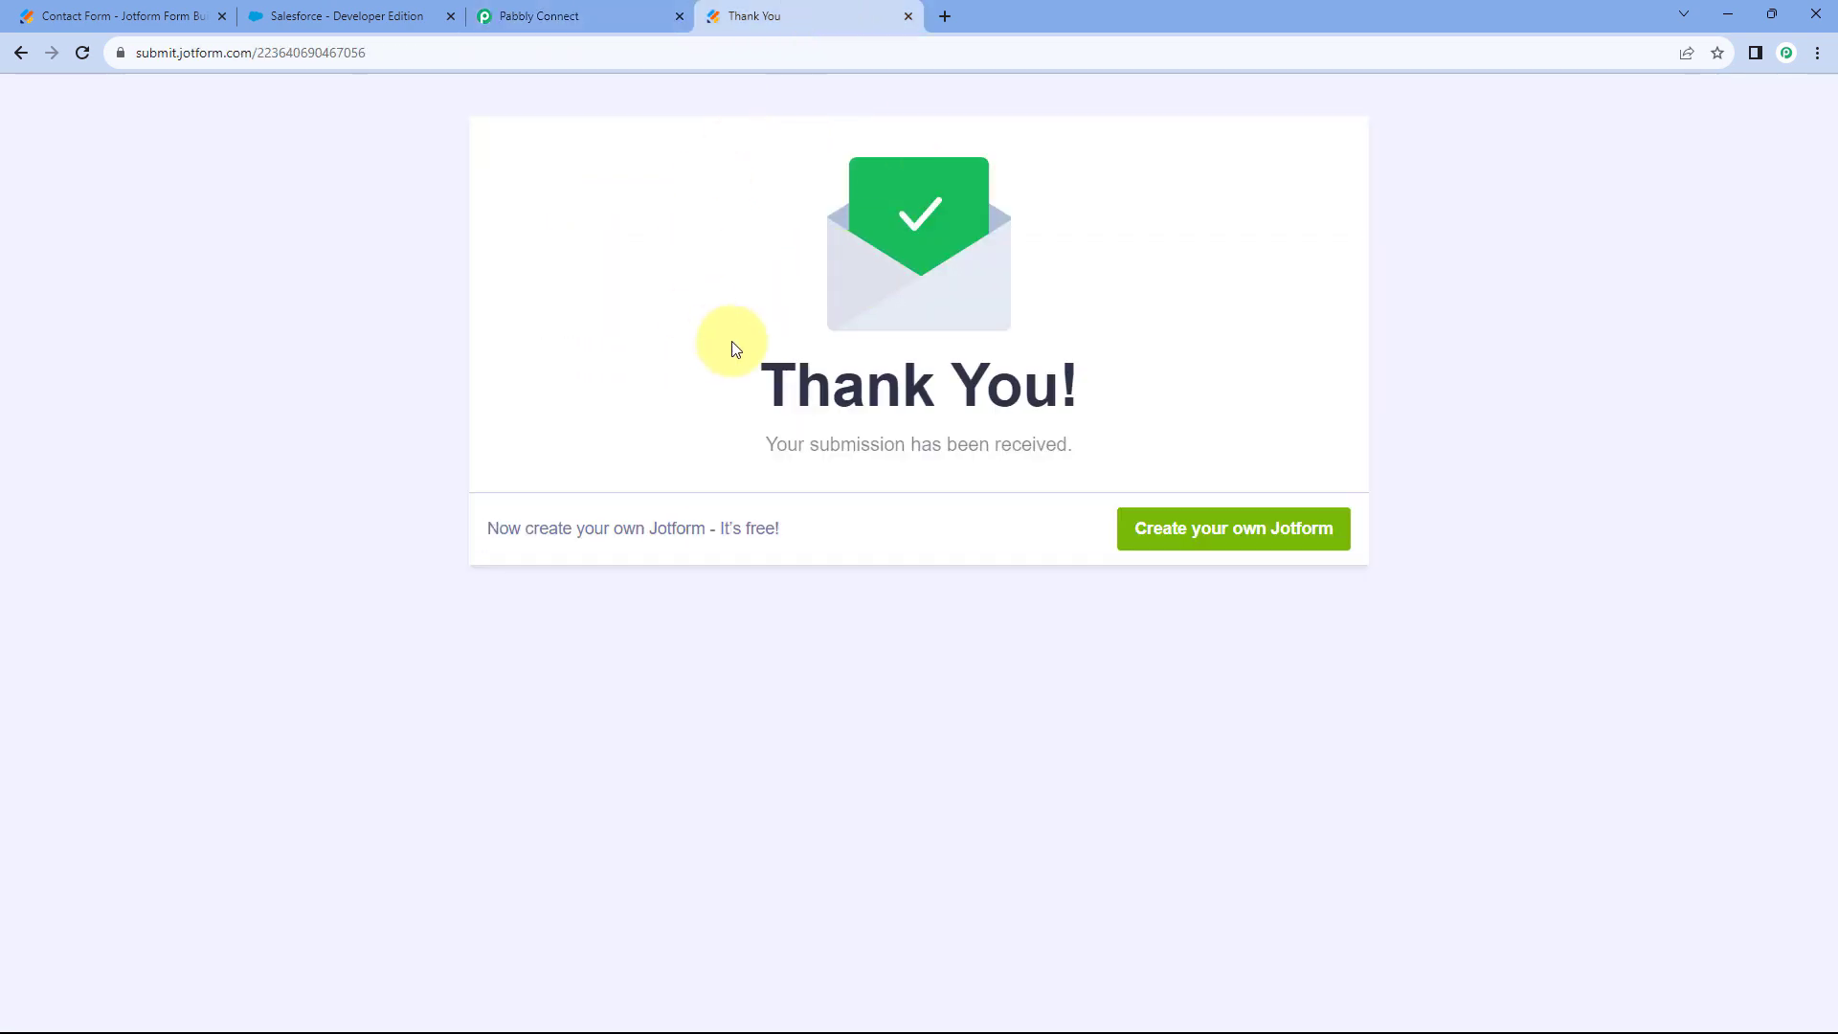
{"action": "left_click", "coordinate": [543, 11]}
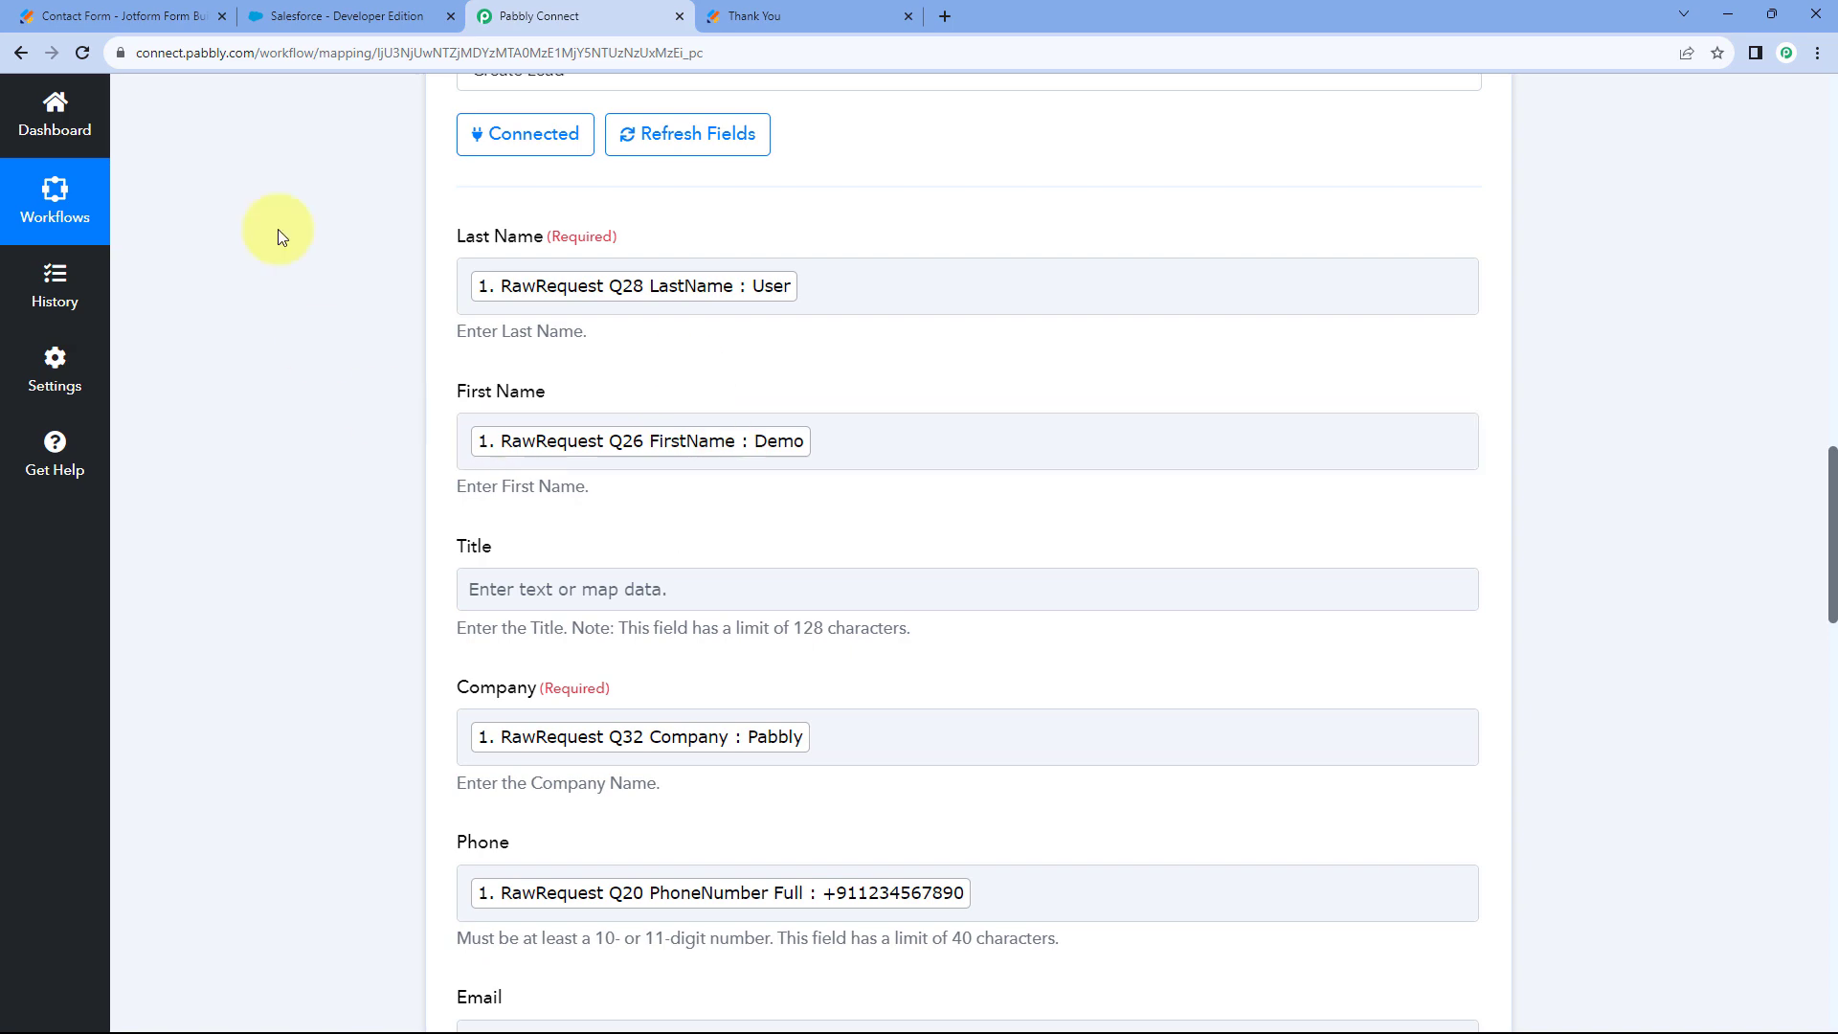
{"action": "left_click", "coordinate": [367, 11]}
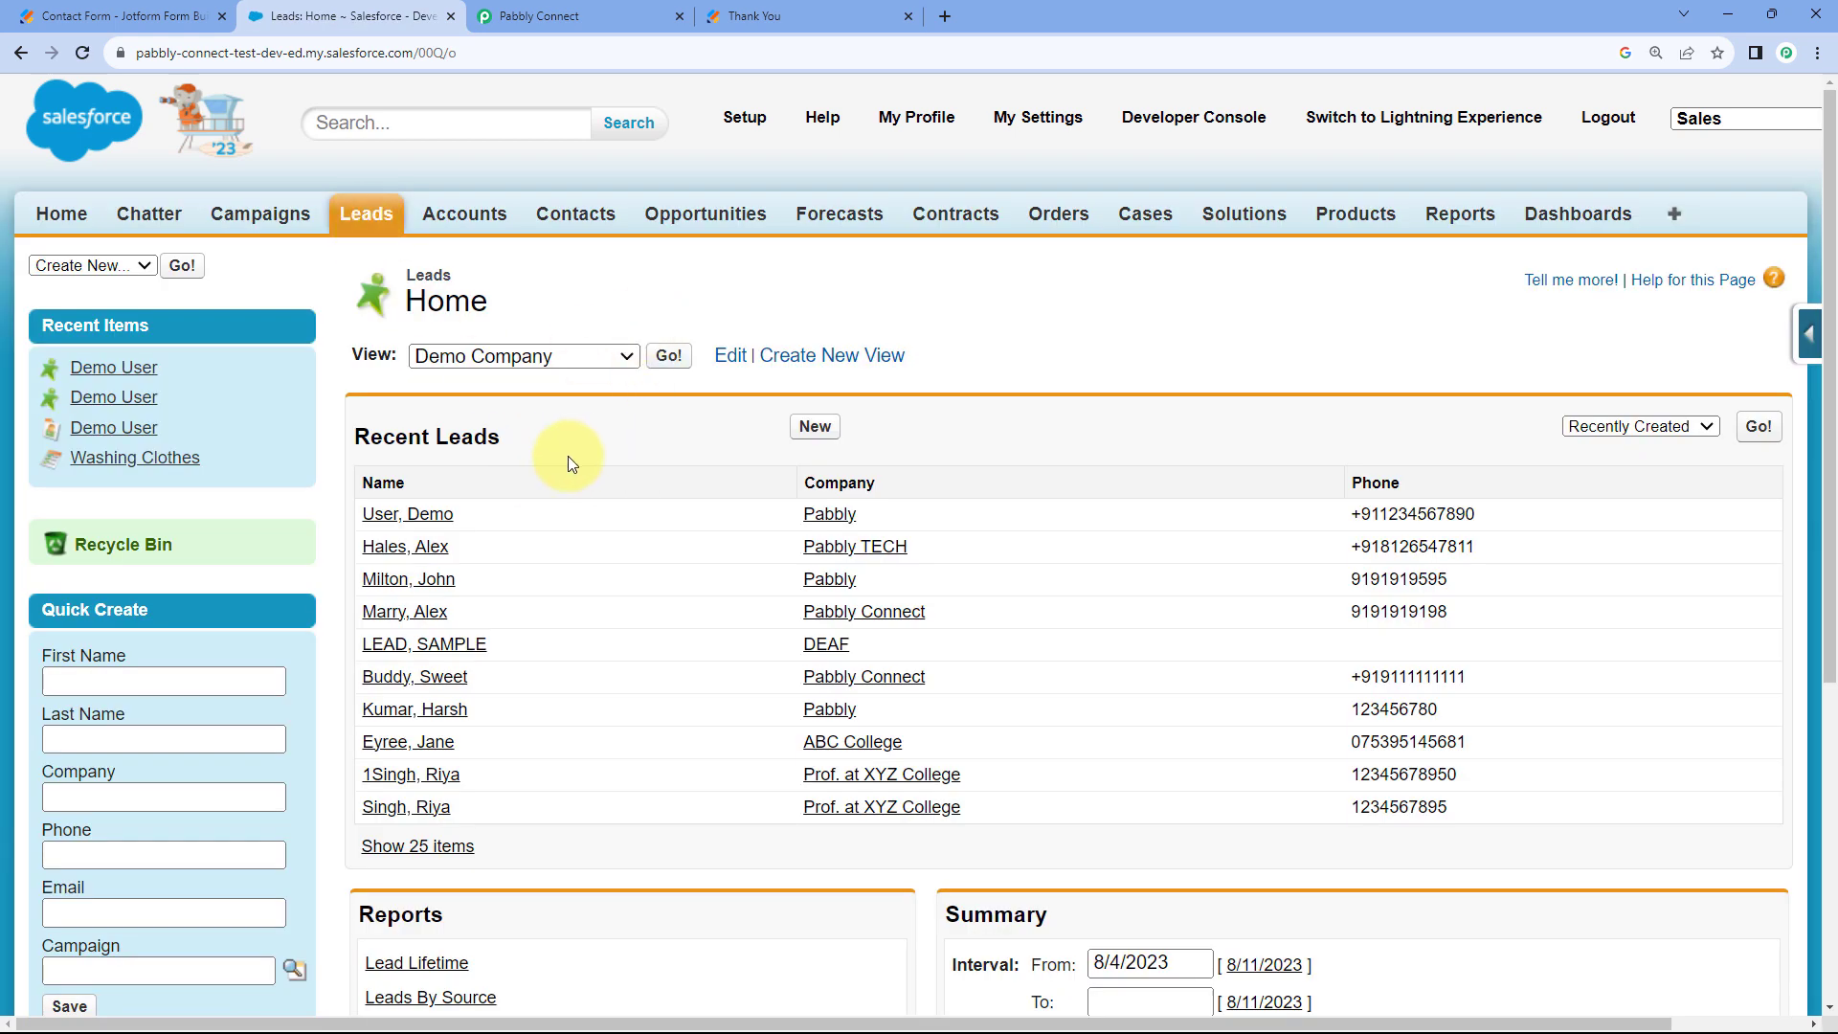
Open the Demo User lead in Salesforce, comparing it against the Jotform confirmation.
{"action": "left_click", "coordinate": [442, 520]}
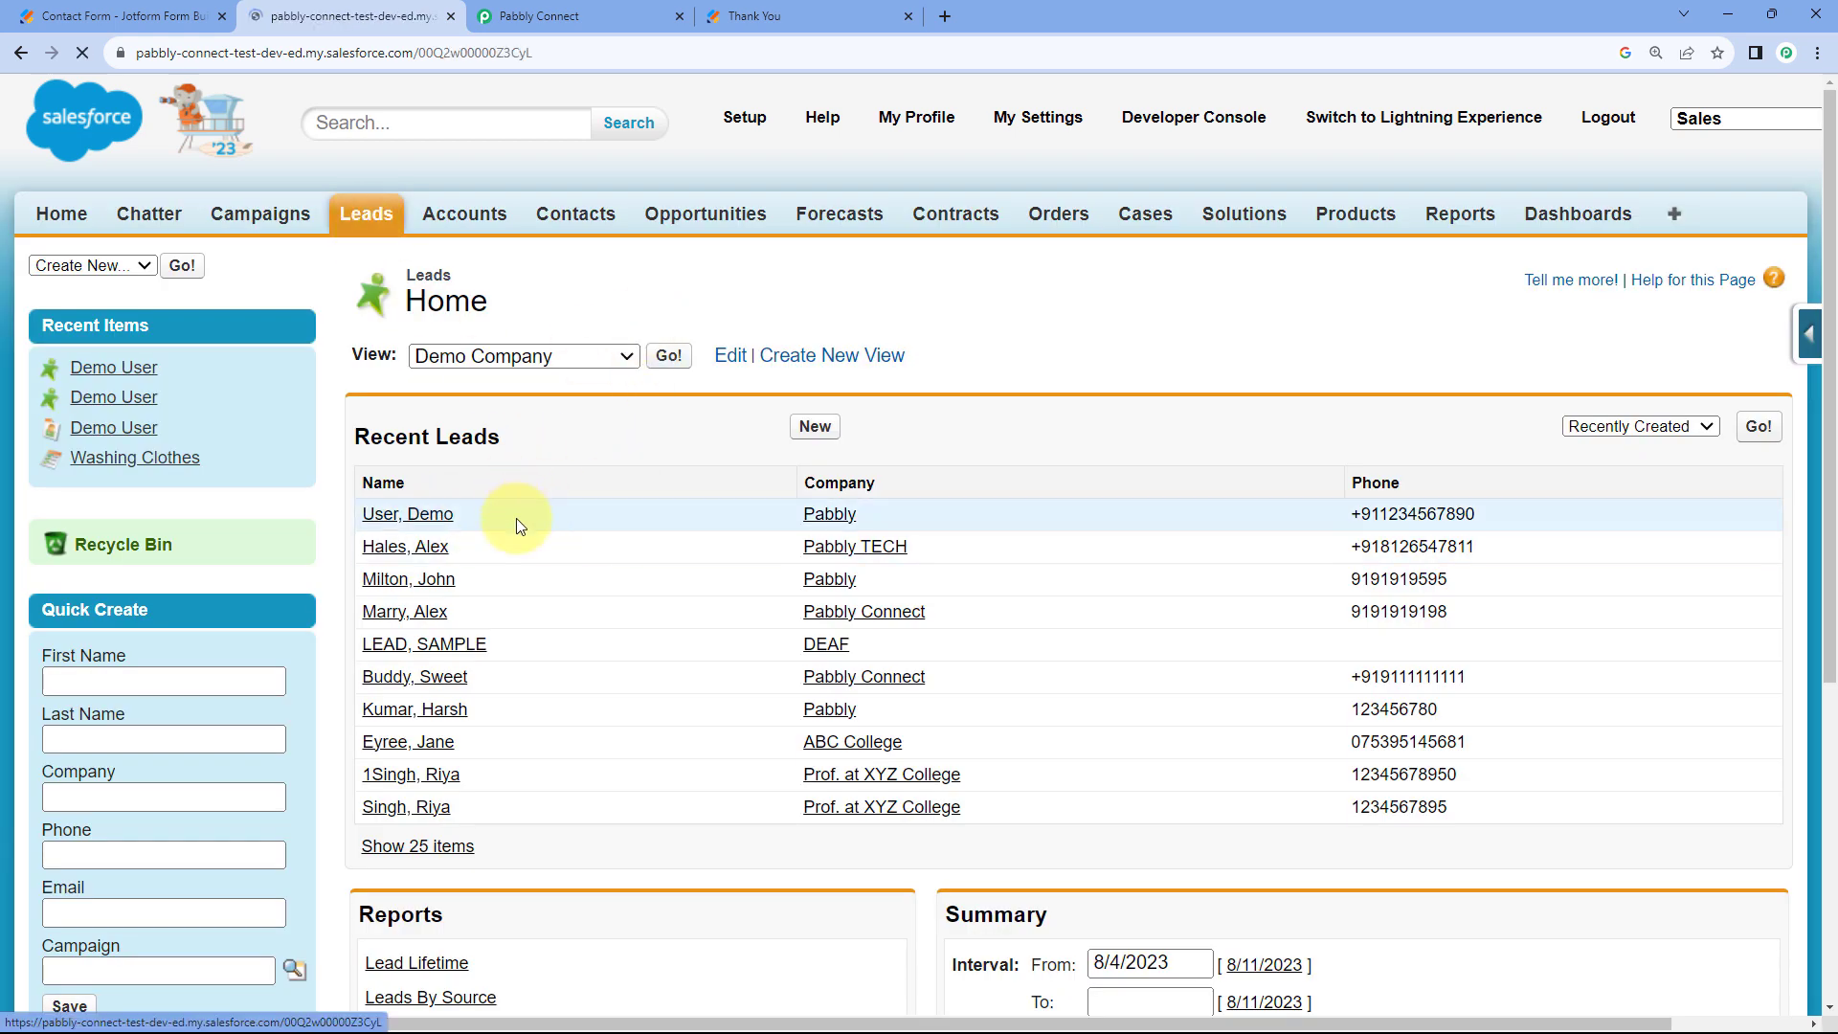
{"action": "scroll", "coordinate": [727, 498], "scroll_direction": "down", "scroll_amount": 3}
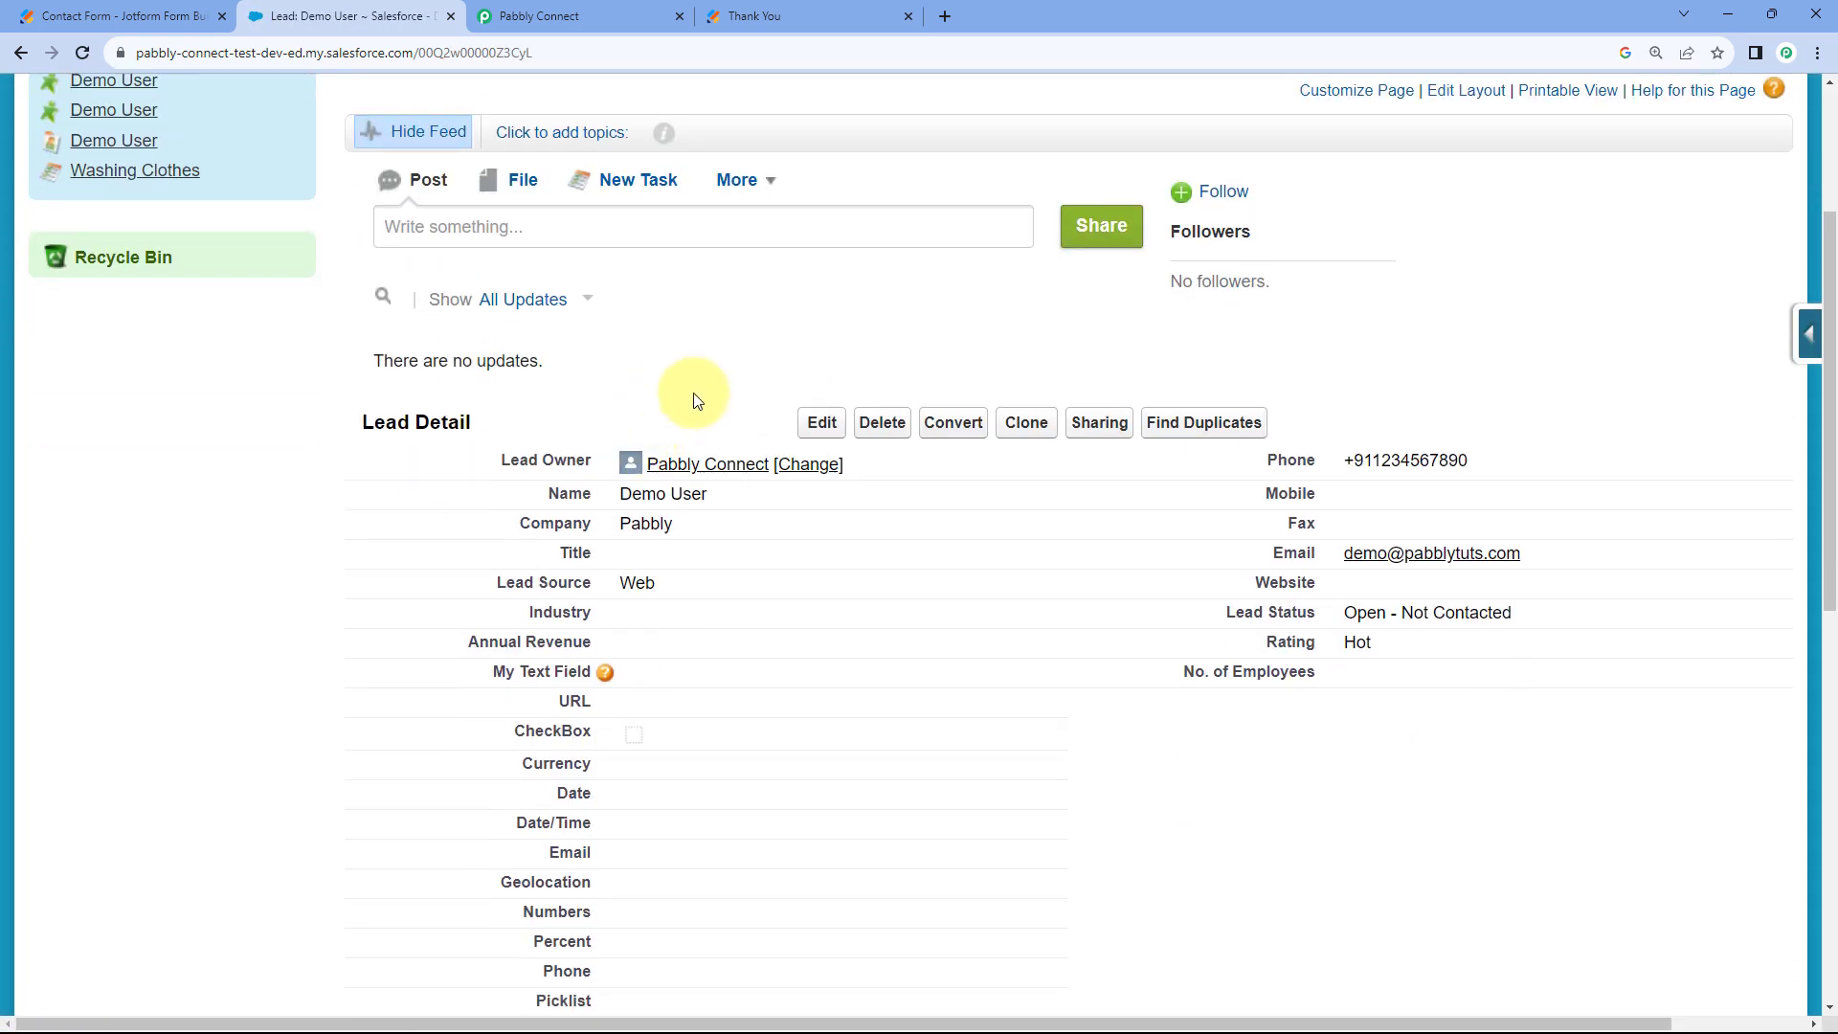
{"action": "left_click", "coordinate": [747, 15]}
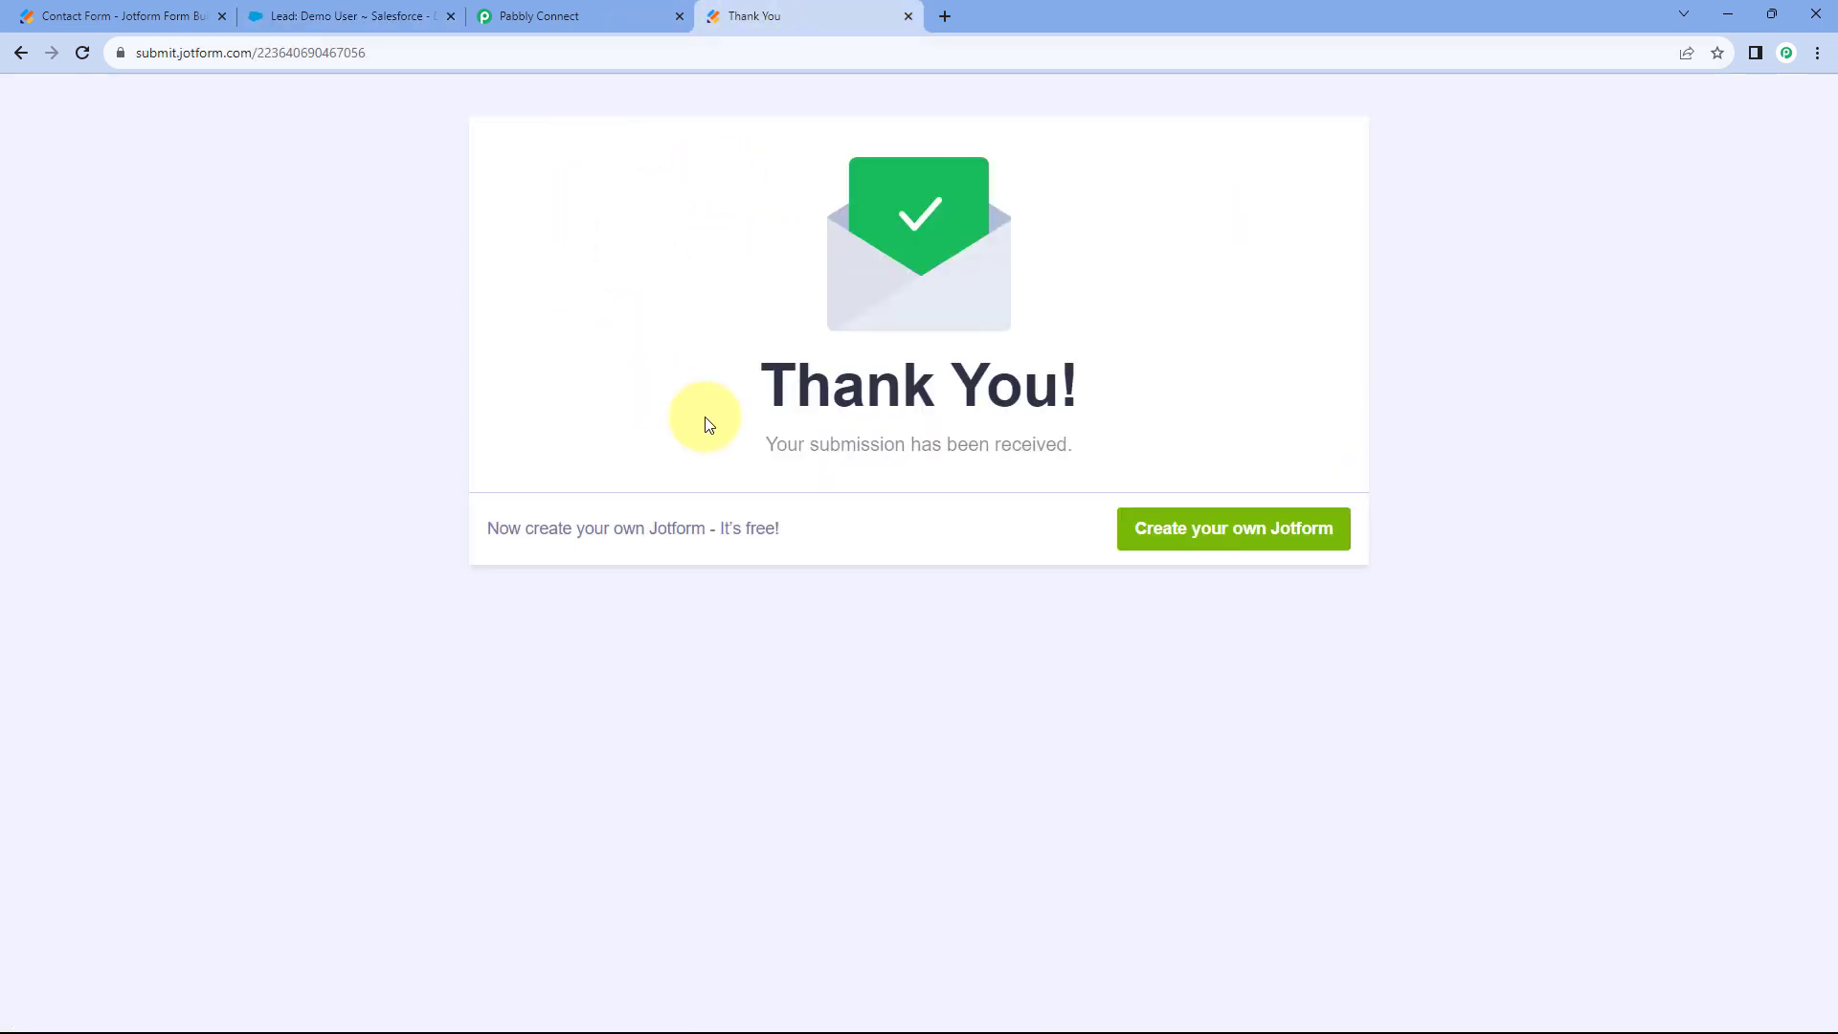
{"action": "left_click", "coordinate": [382, 15]}
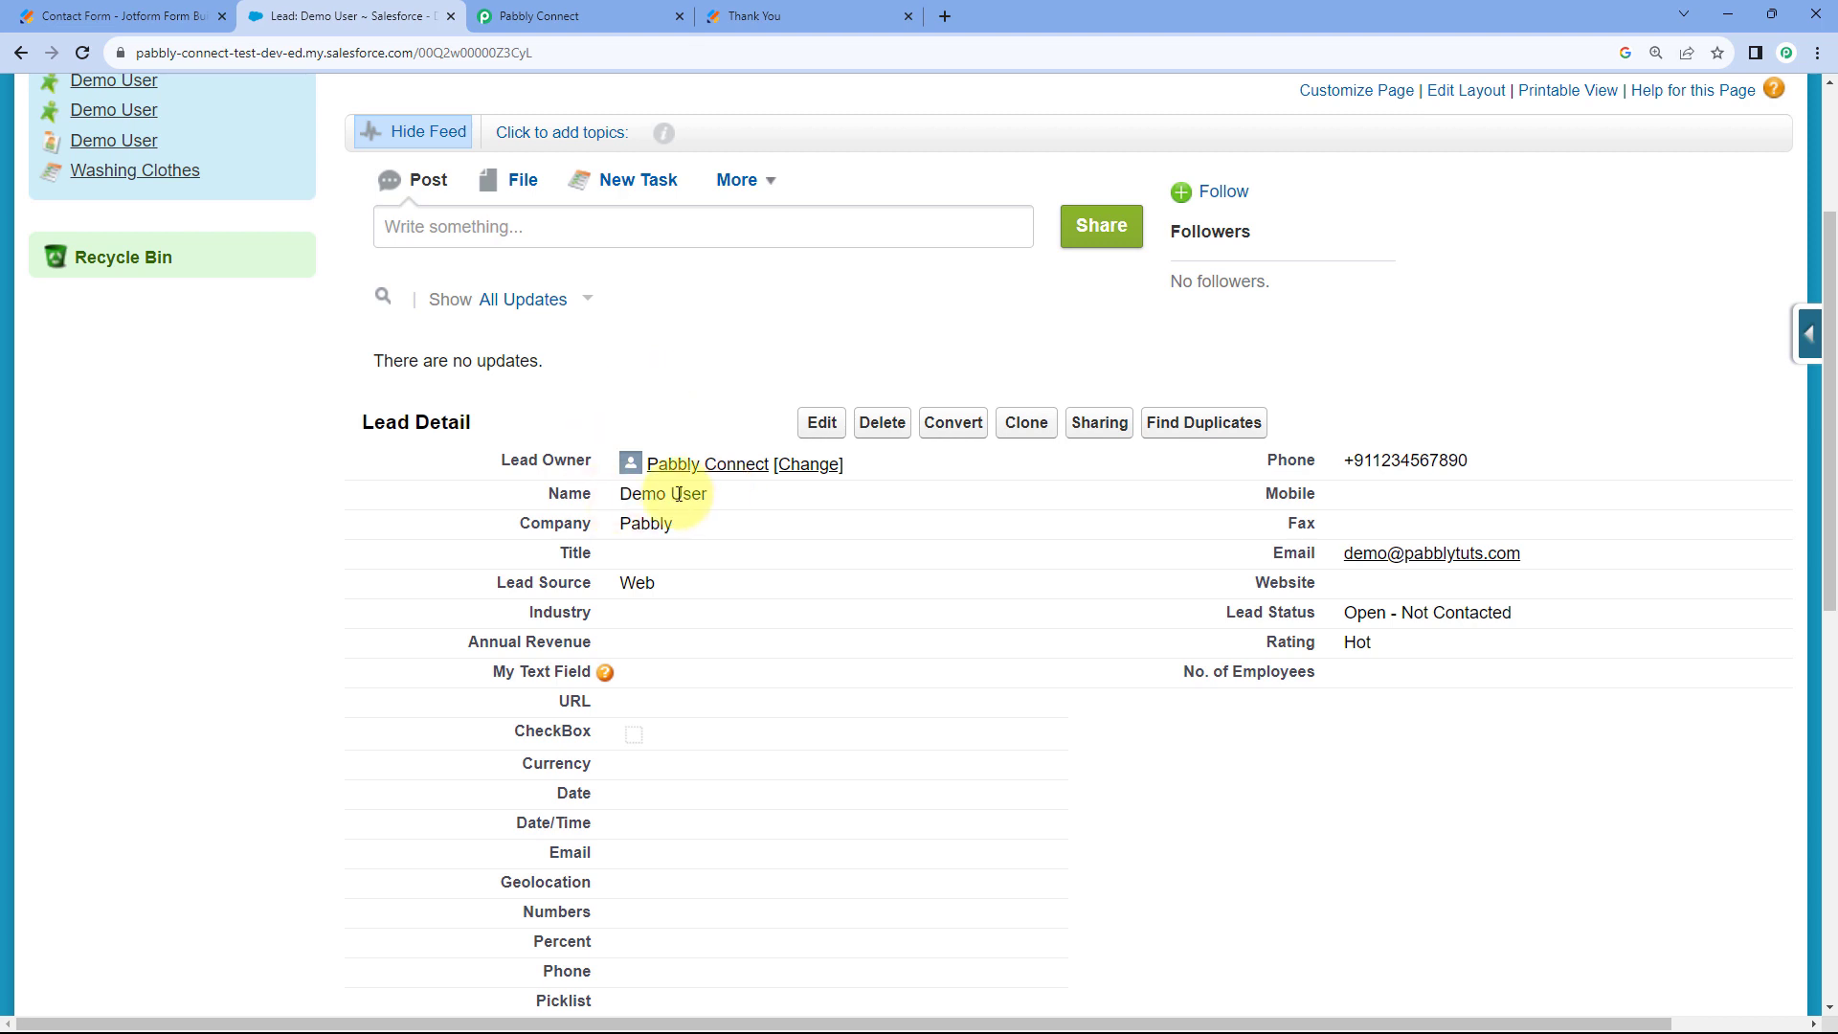
Verify the lead's name, company Pabbly, source Web, phone, email, Open - Not Contacted status and Hot rating.
{"action": "left_click_drag", "start_coordinate": [708, 493], "coordinate": [617, 524]}
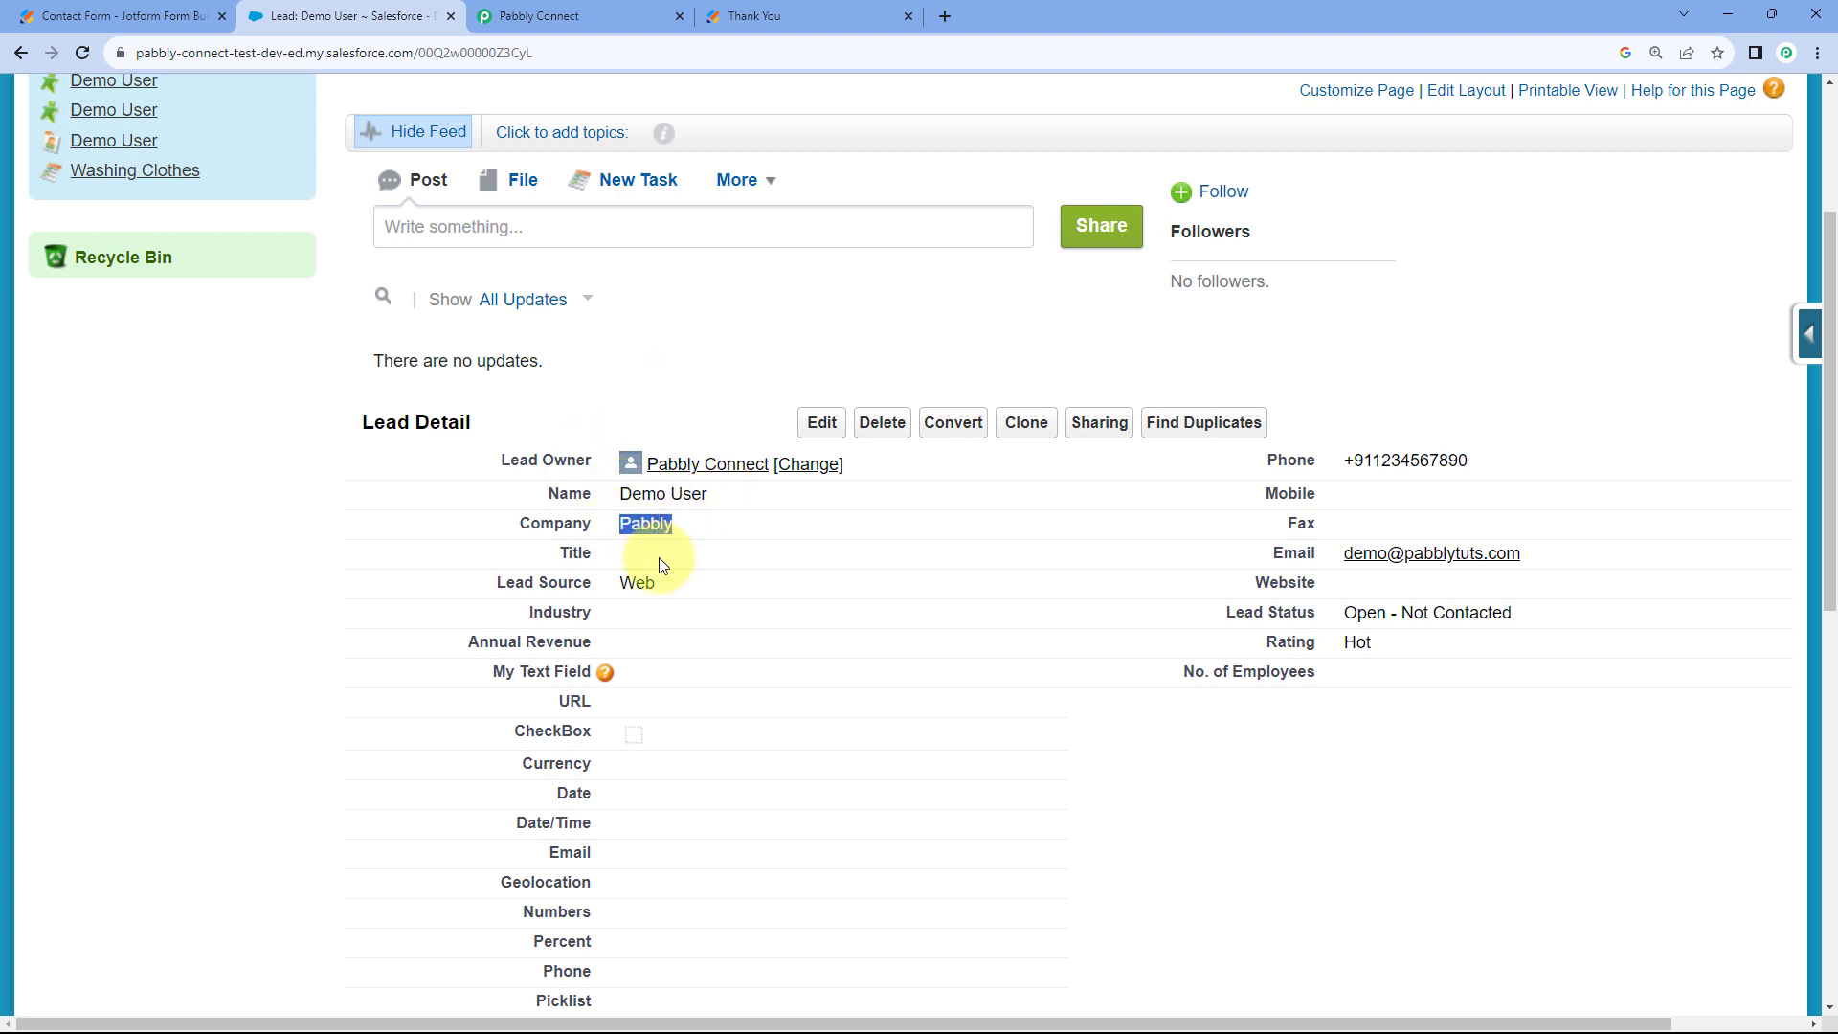
{"action": "left_click_drag", "start_coordinate": [659, 583], "coordinate": [611, 583]}
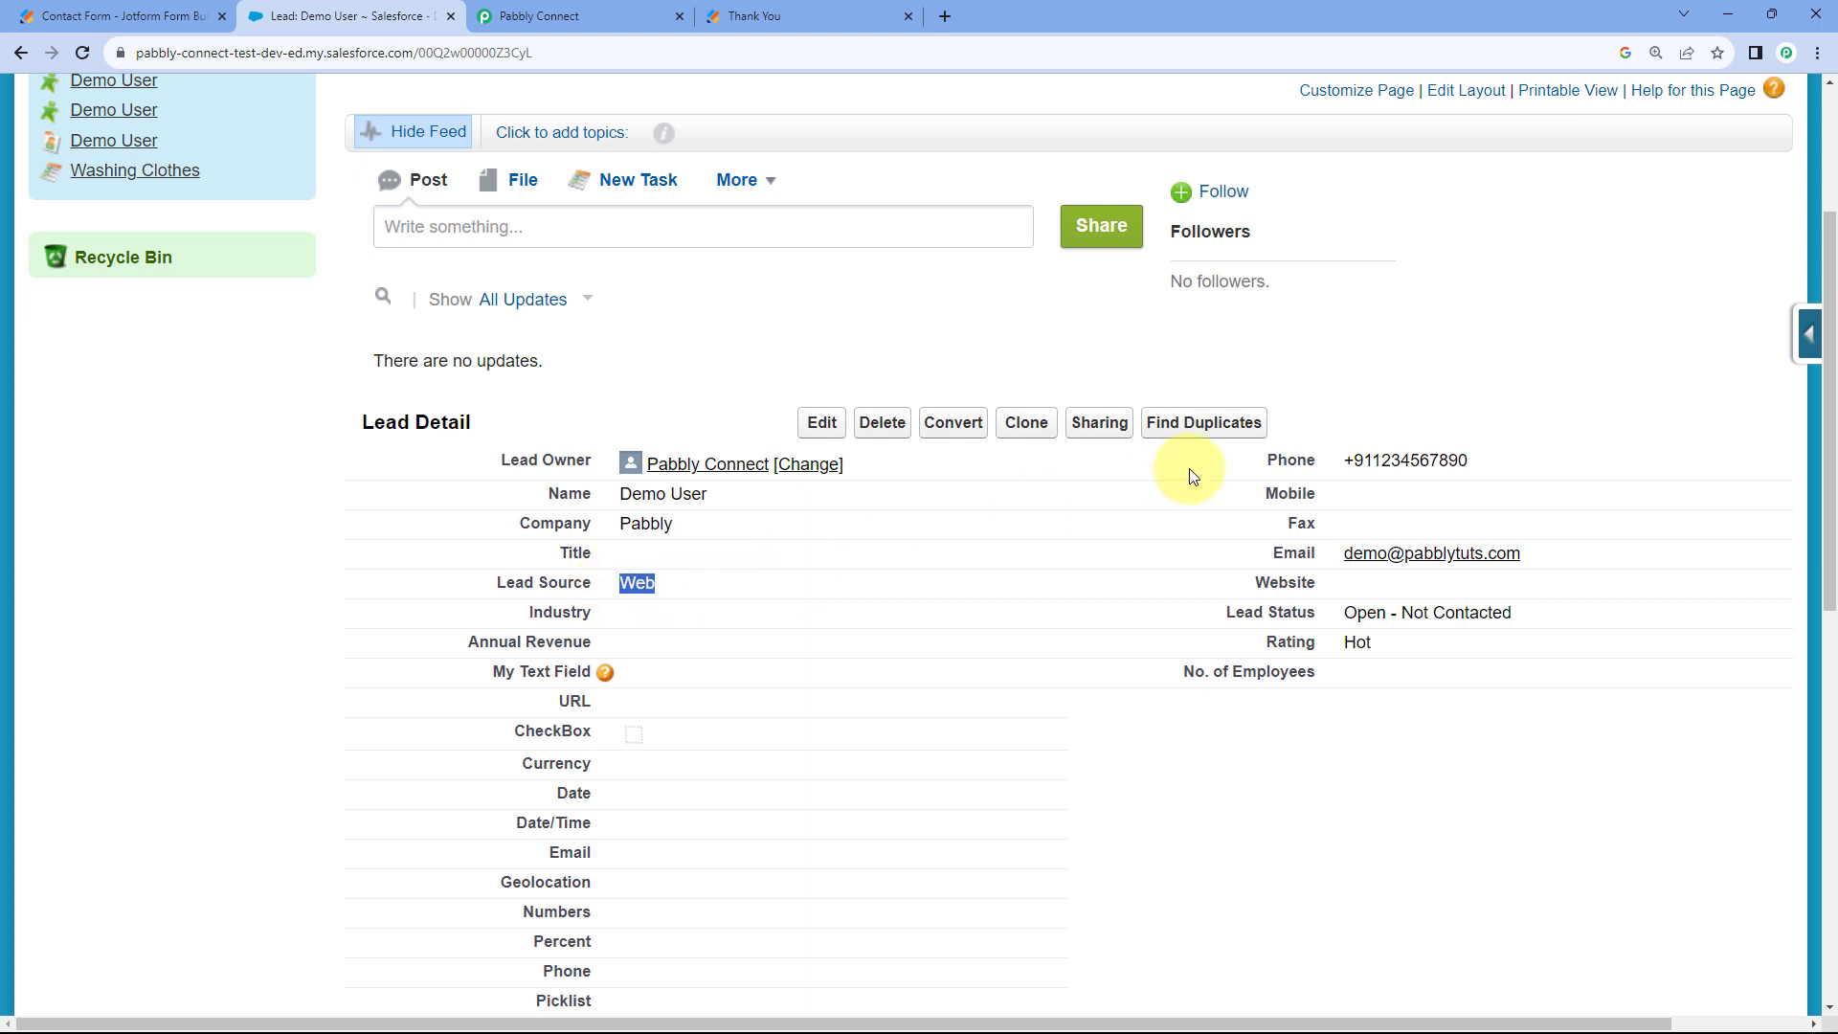
{"action": "left_click_drag", "start_coordinate": [1485, 463], "coordinate": [1328, 472]}
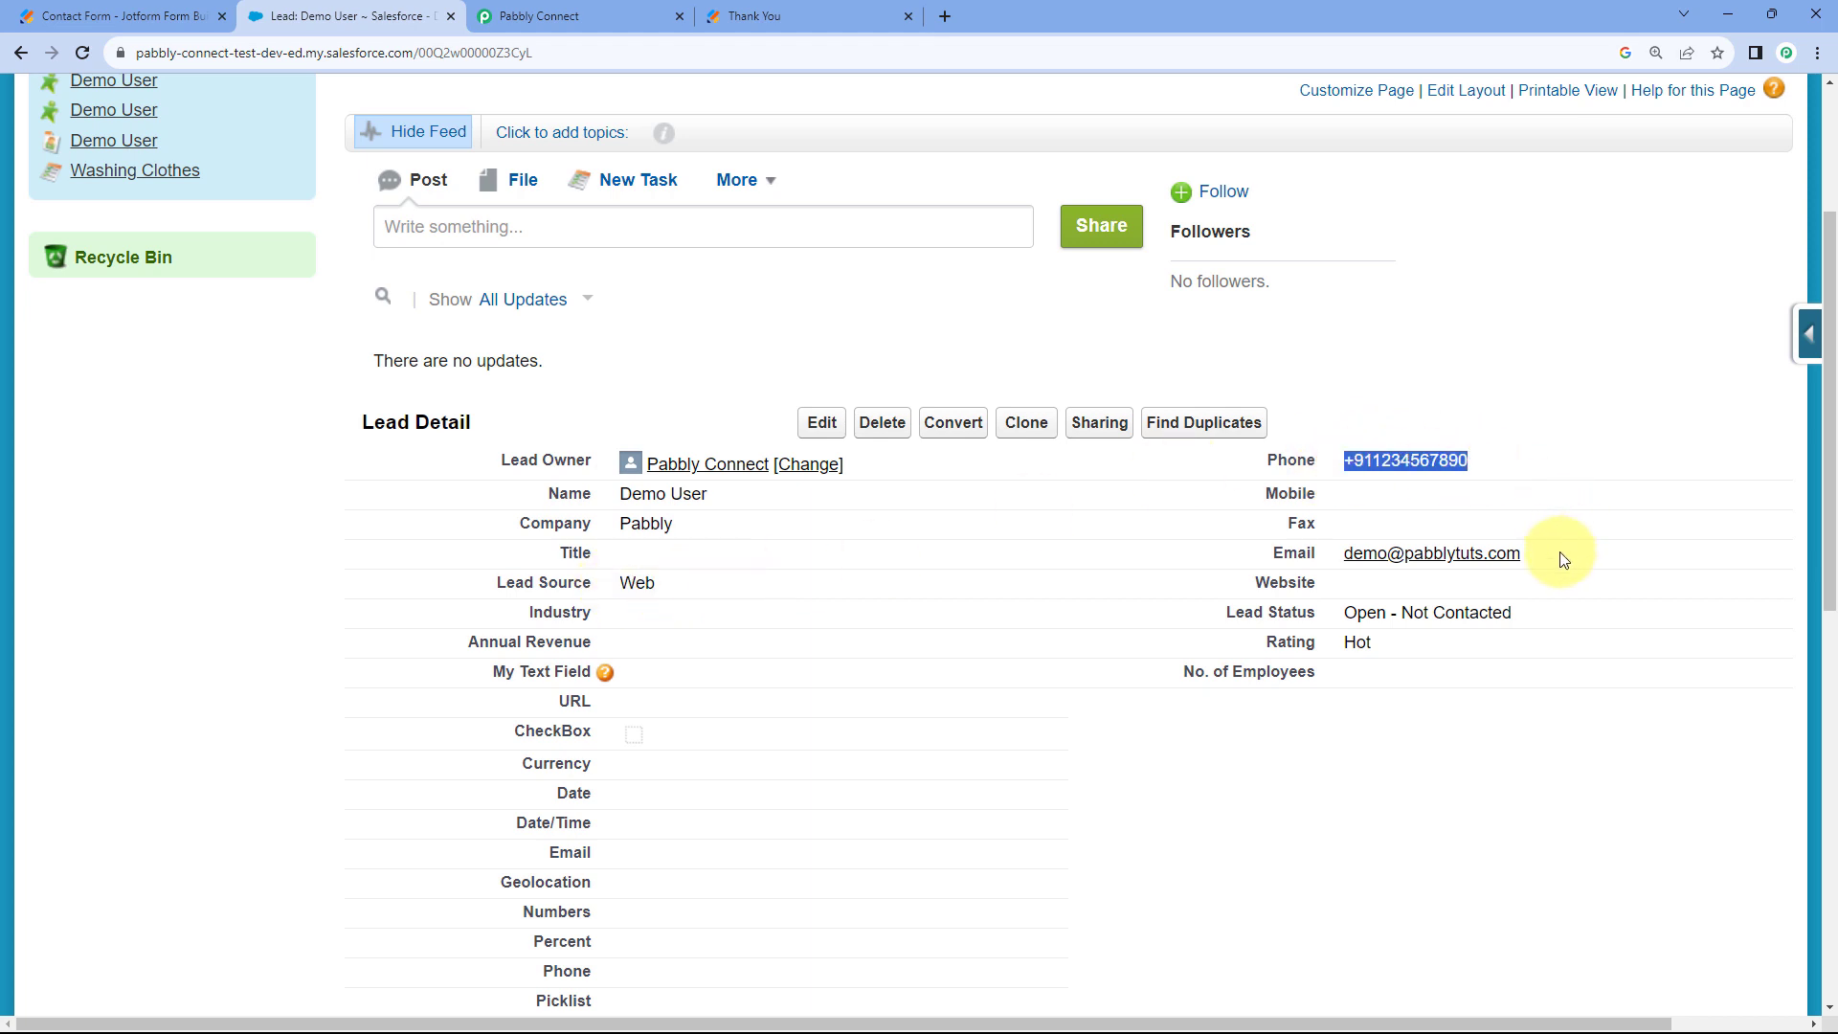
{"action": "left_click_drag", "start_coordinate": [1560, 554], "coordinate": [1340, 565]}
{"action": "left_click_drag", "start_coordinate": [1560, 616], "coordinate": [1335, 647]}
{"action": "left_click", "coordinate": [1046, 357]}
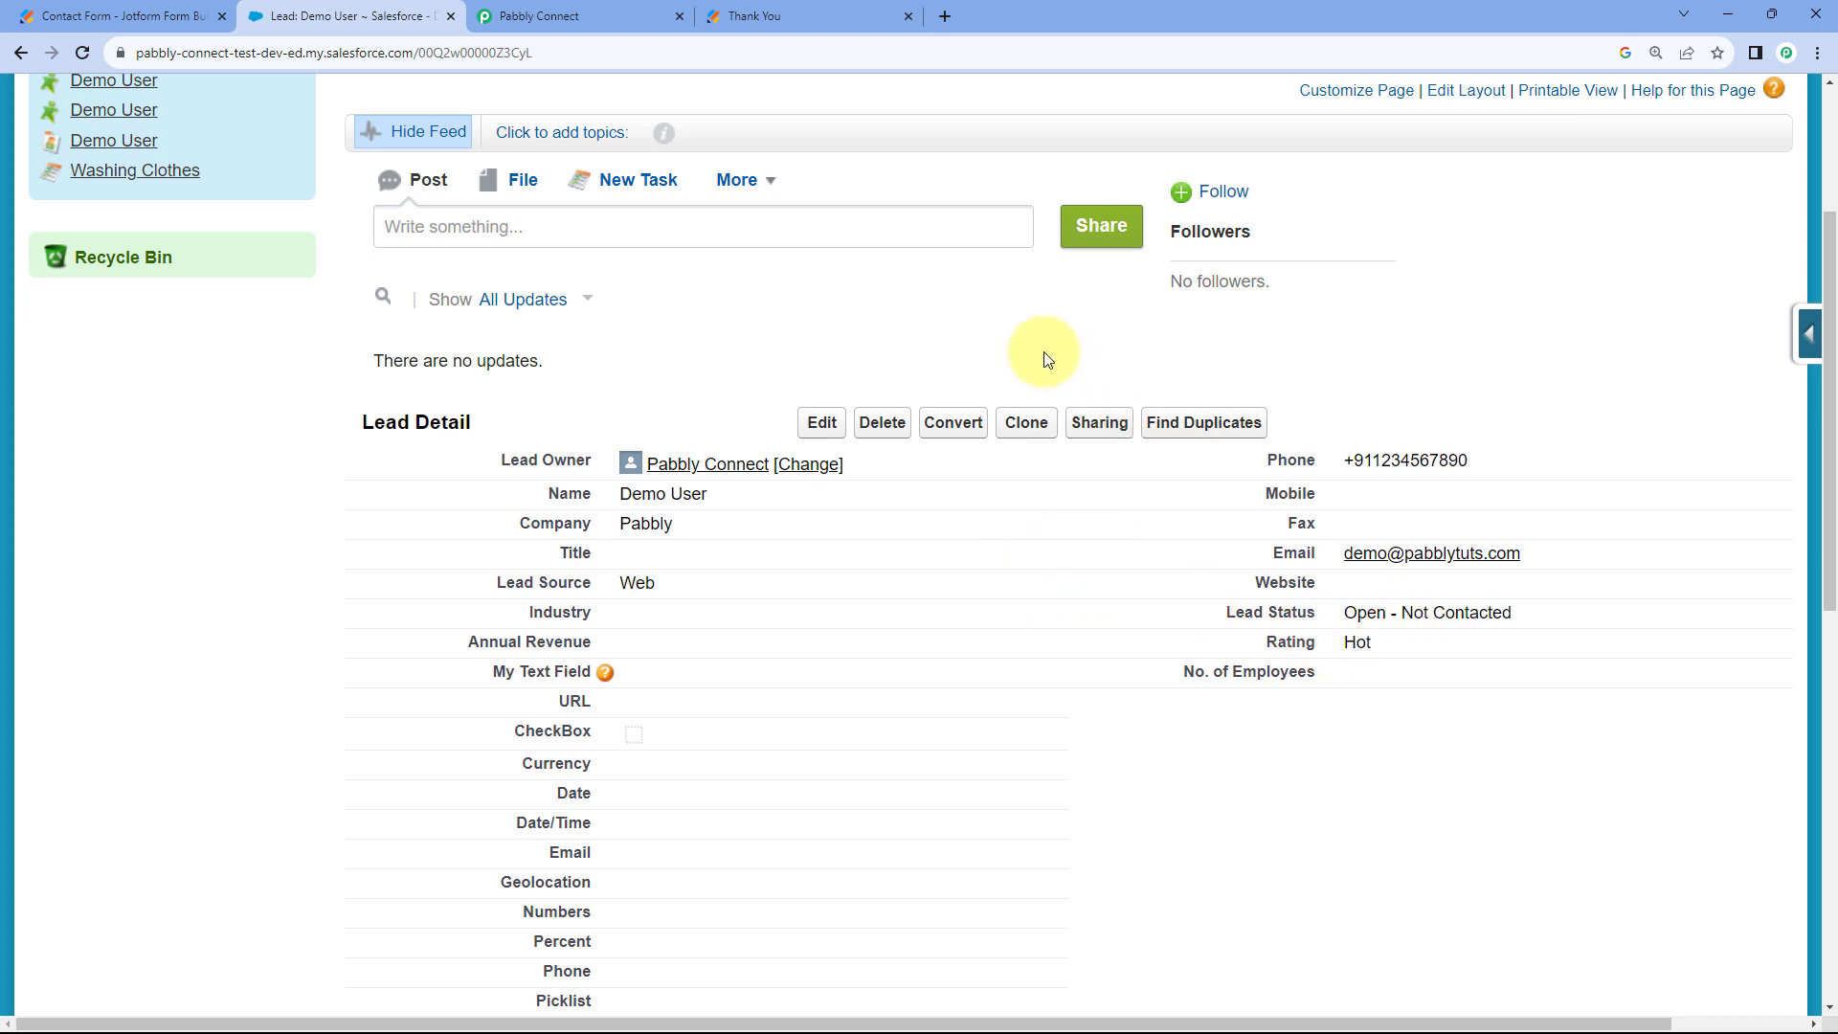
{"action": "left_click", "coordinate": [613, 12]}
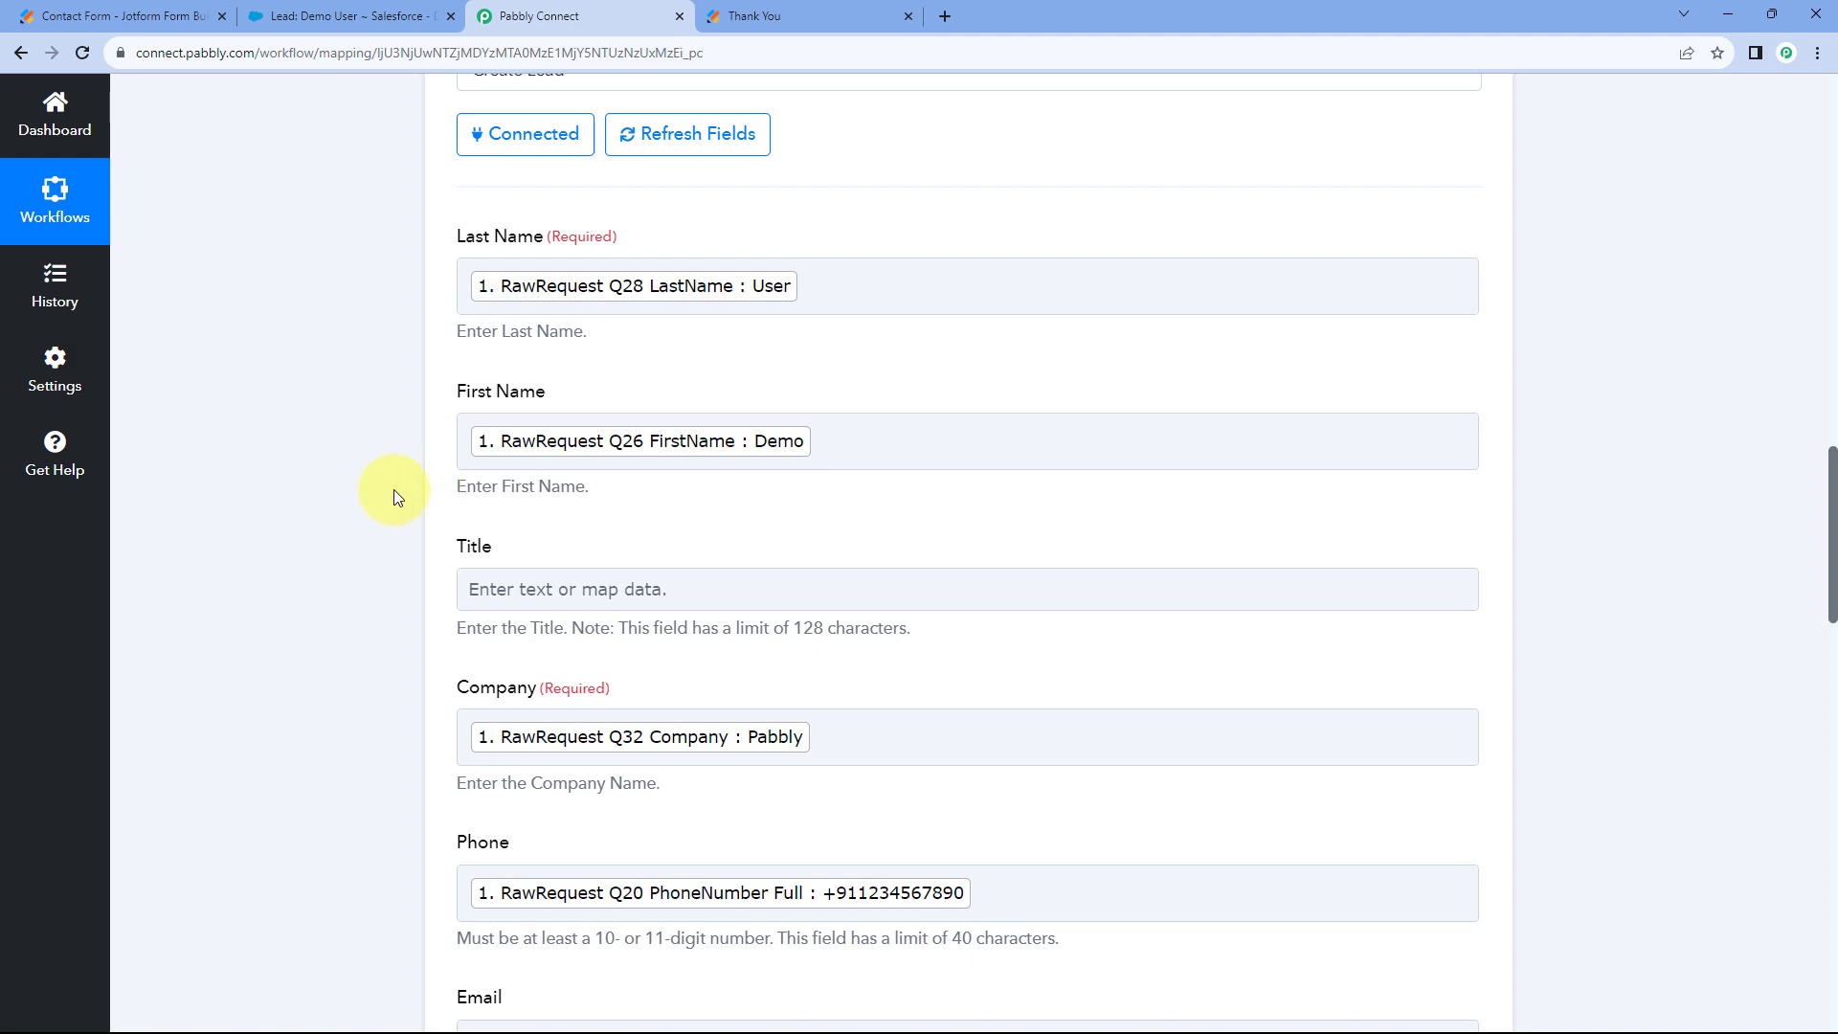
{"action": "scroll", "coordinate": [356, 484], "scroll_direction": "down", "scroll_amount": 9}
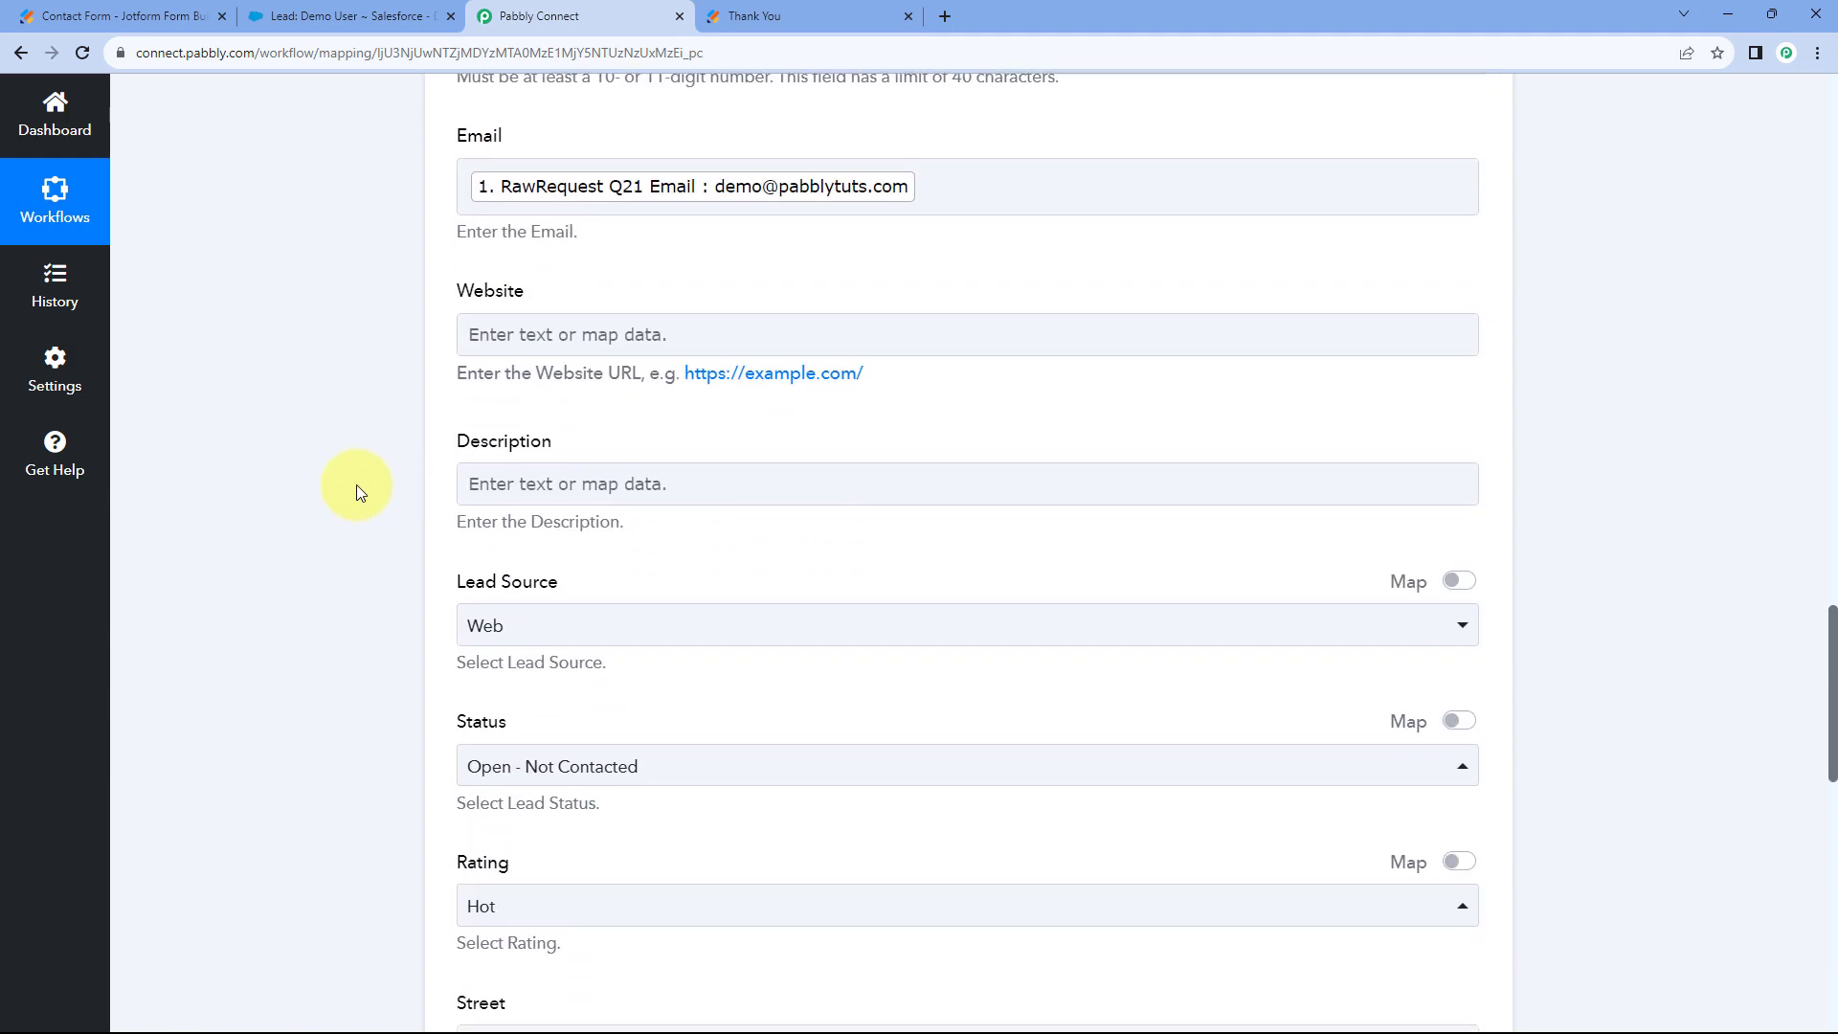
{"action": "scroll", "coordinate": [356, 484], "scroll_direction": "down", "scroll_amount": 2}
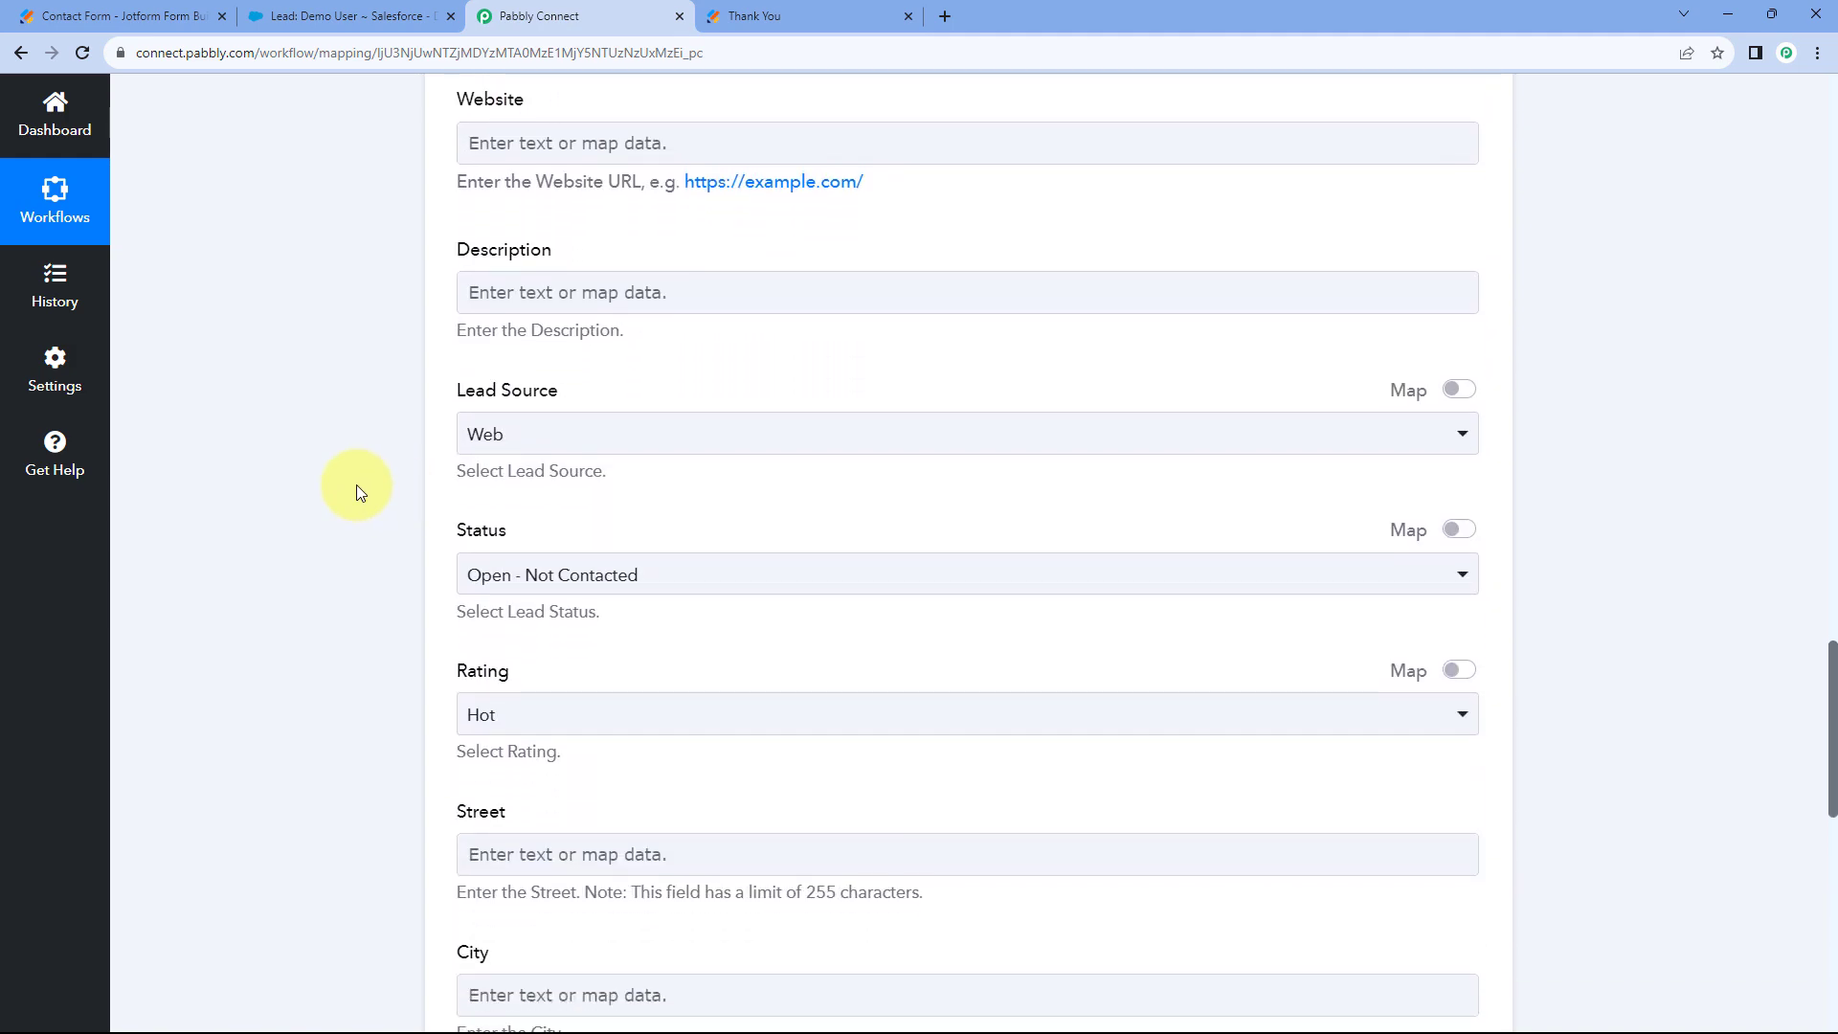
{"action": "scroll", "coordinate": [356, 484], "scroll_direction": "down", "scroll_amount": 6}
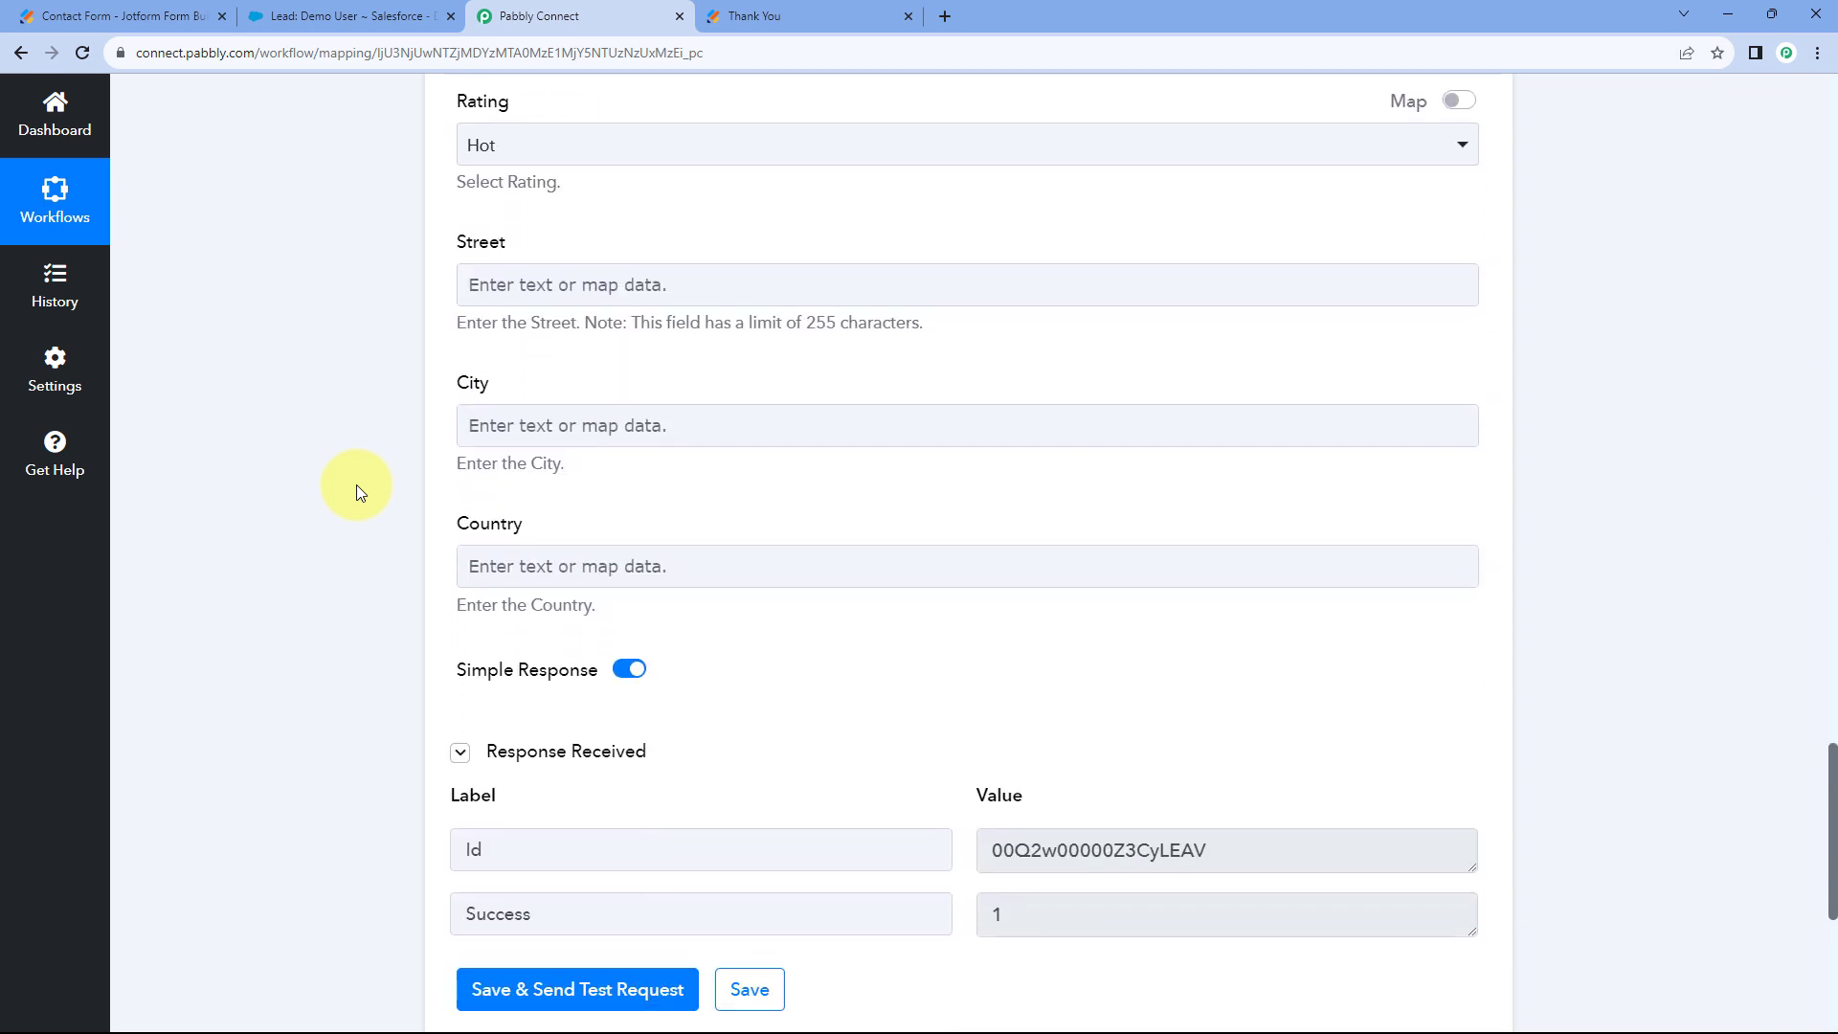
{"action": "scroll", "coordinate": [356, 485], "scroll_direction": "down", "scroll_amount": 5}
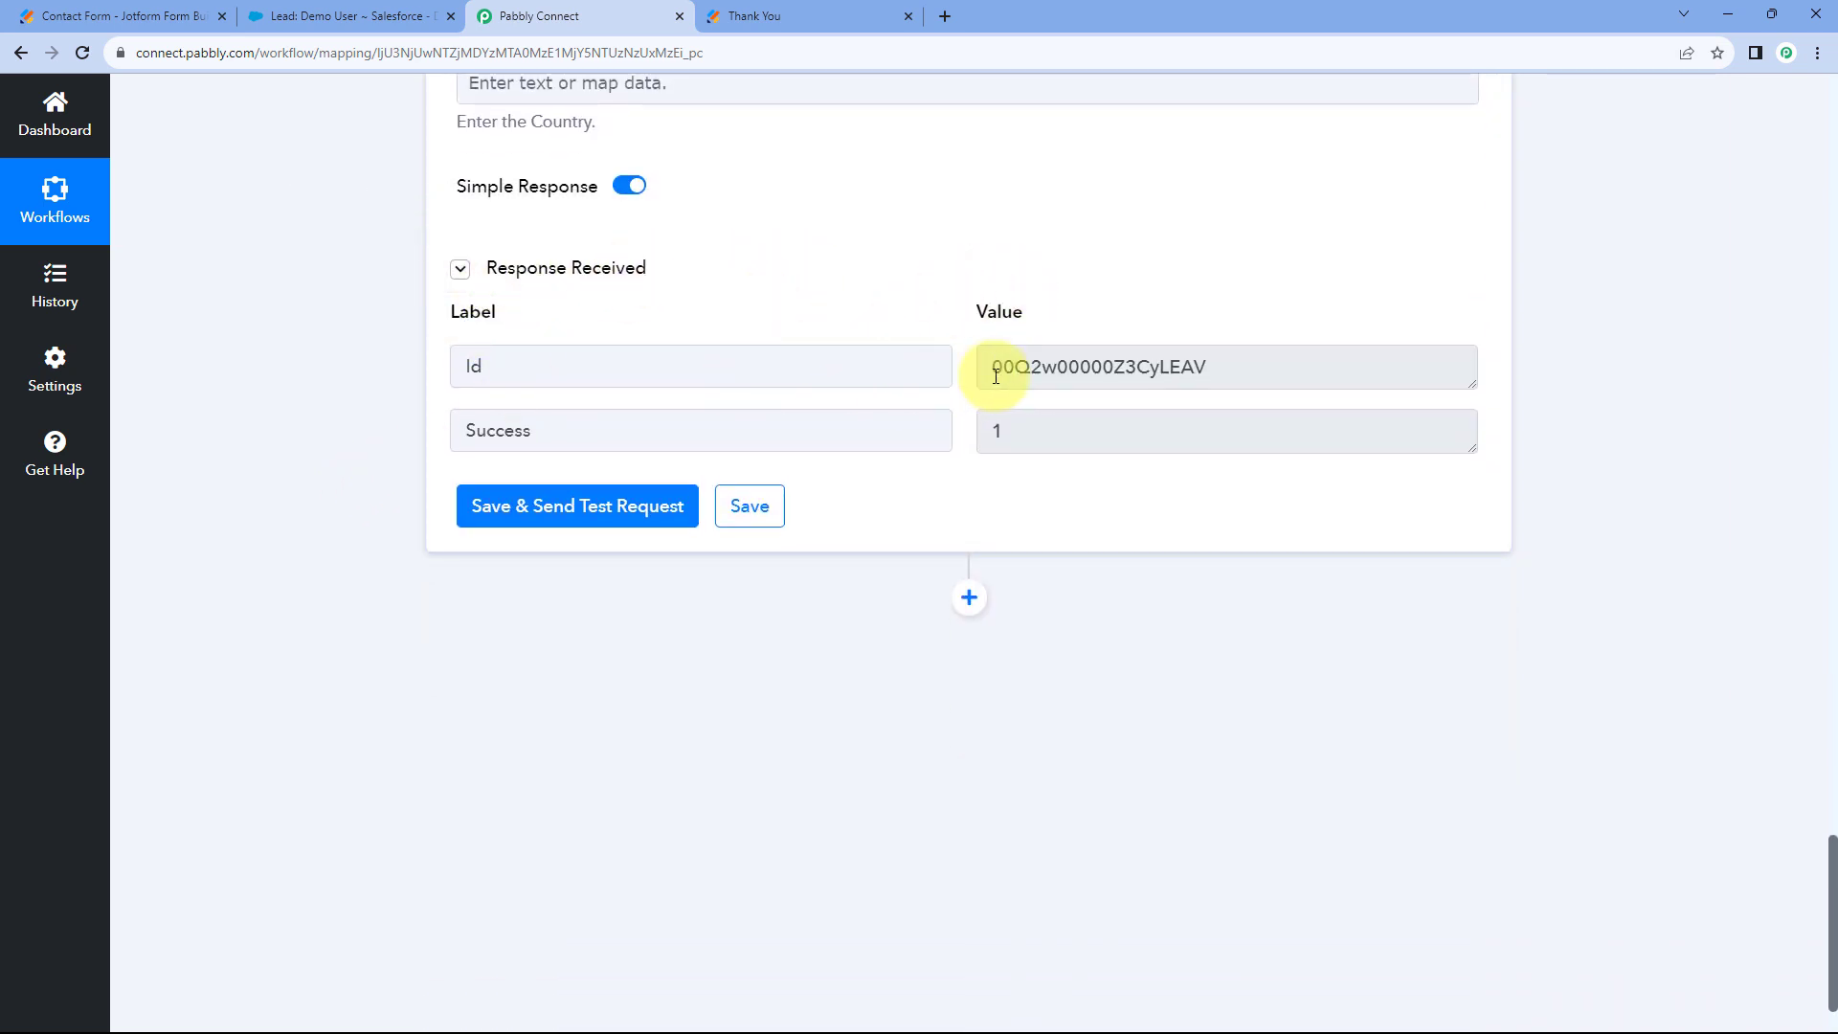
{"action": "left_click_drag", "start_coordinate": [991, 366], "coordinate": [1251, 374]}
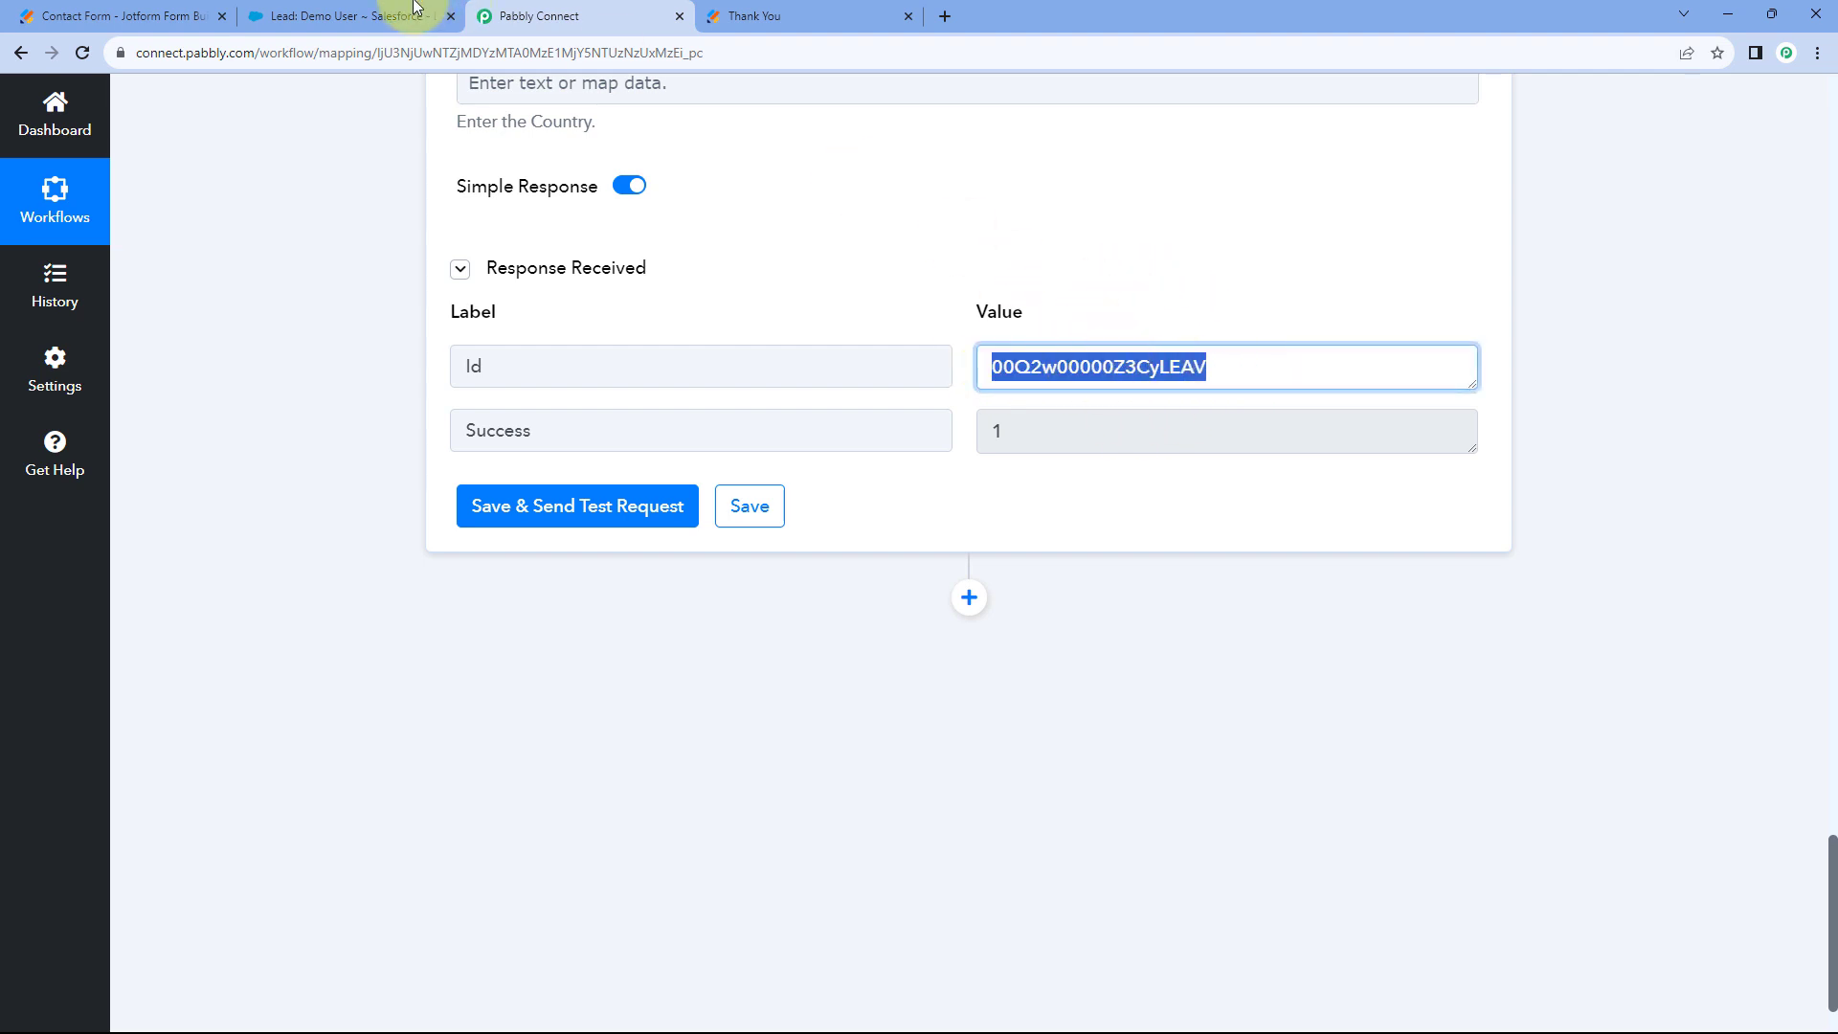
{"action": "left_click", "coordinate": [363, 15]}
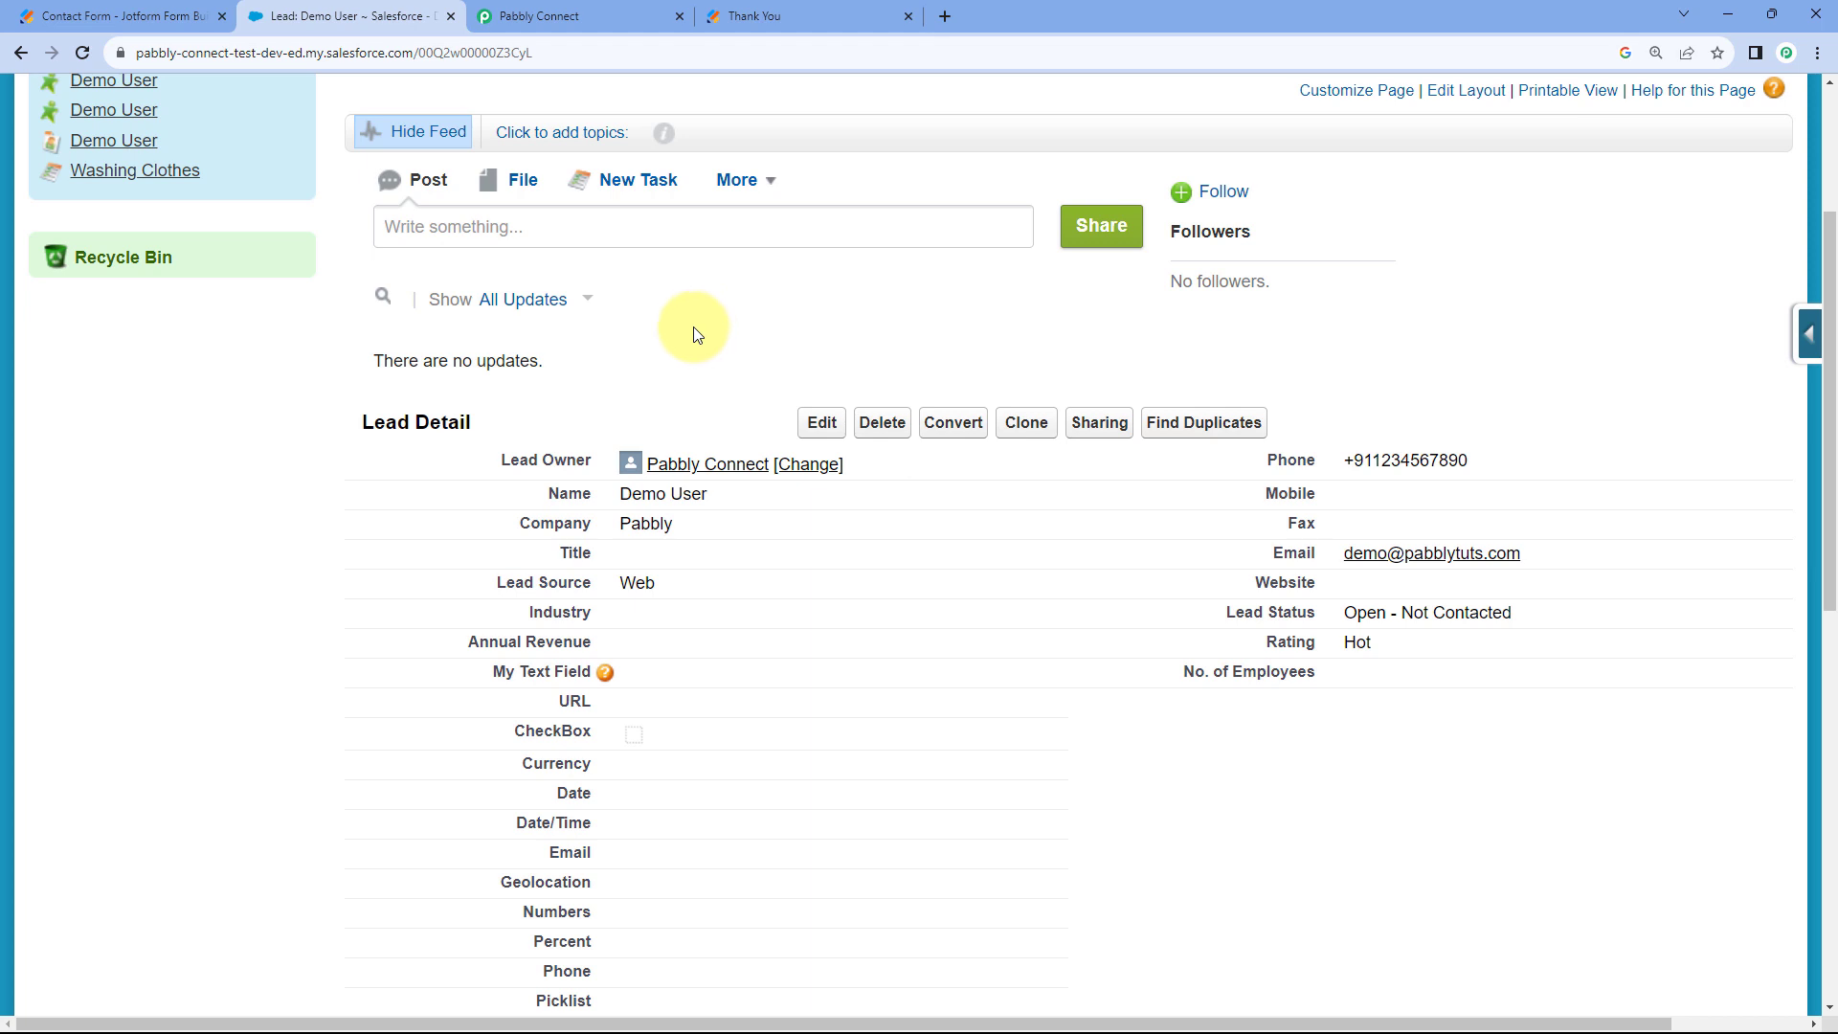
{"action": "left_click", "coordinate": [522, 52]}
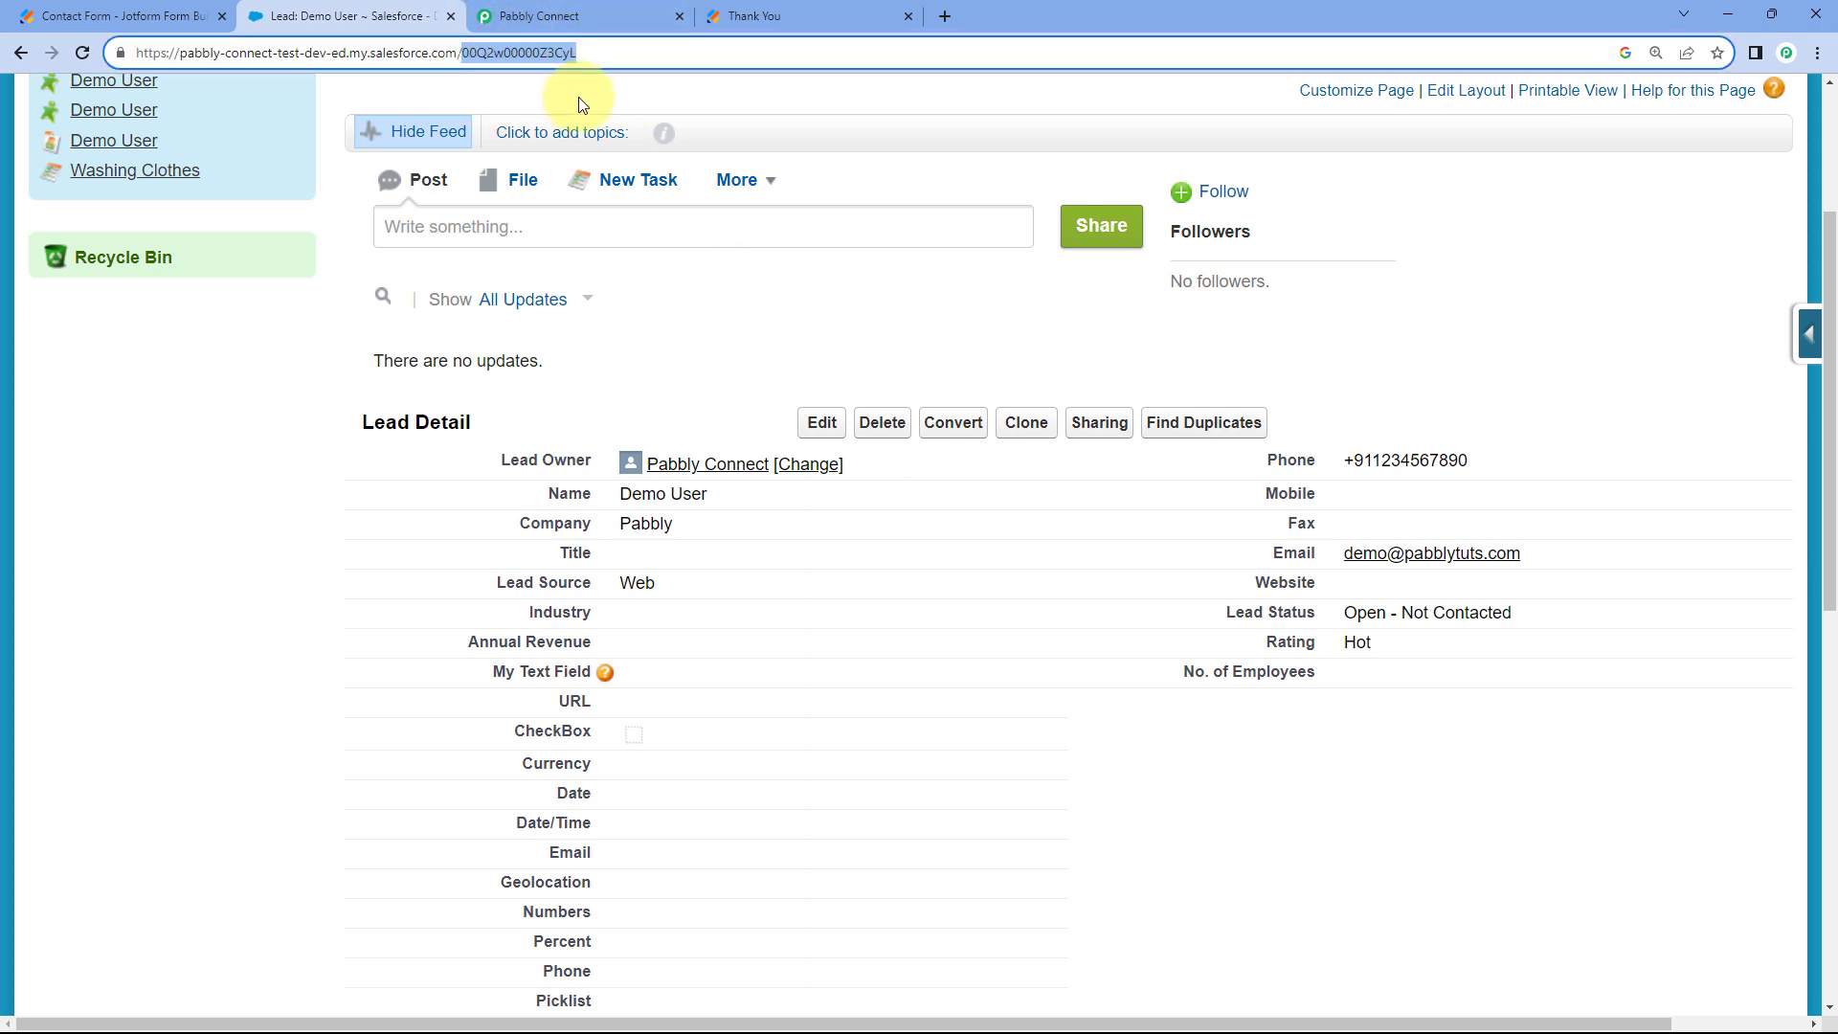
{"action": "left_click", "coordinate": [550, 15]}
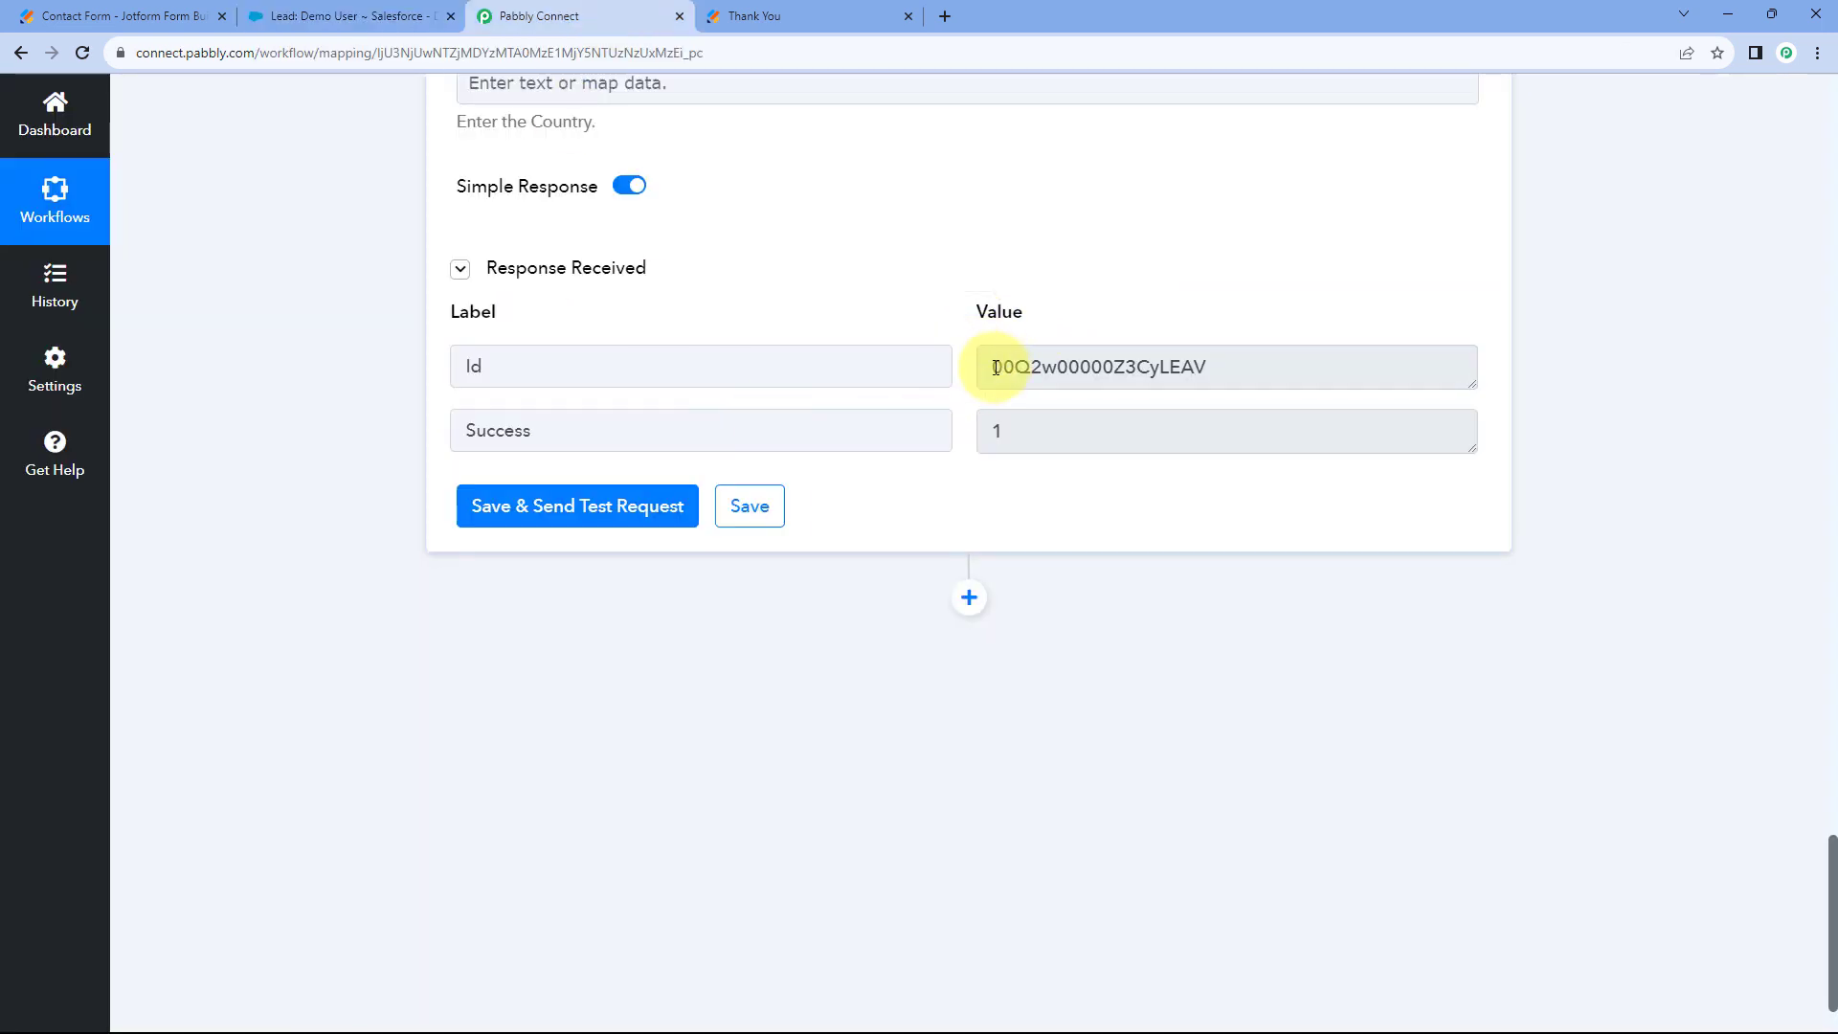
{"action": "left_click", "coordinate": [1051, 367]}
{"action": "double_click", "coordinate": [1051, 367]}
{"action": "left_click", "coordinate": [1185, 314]}
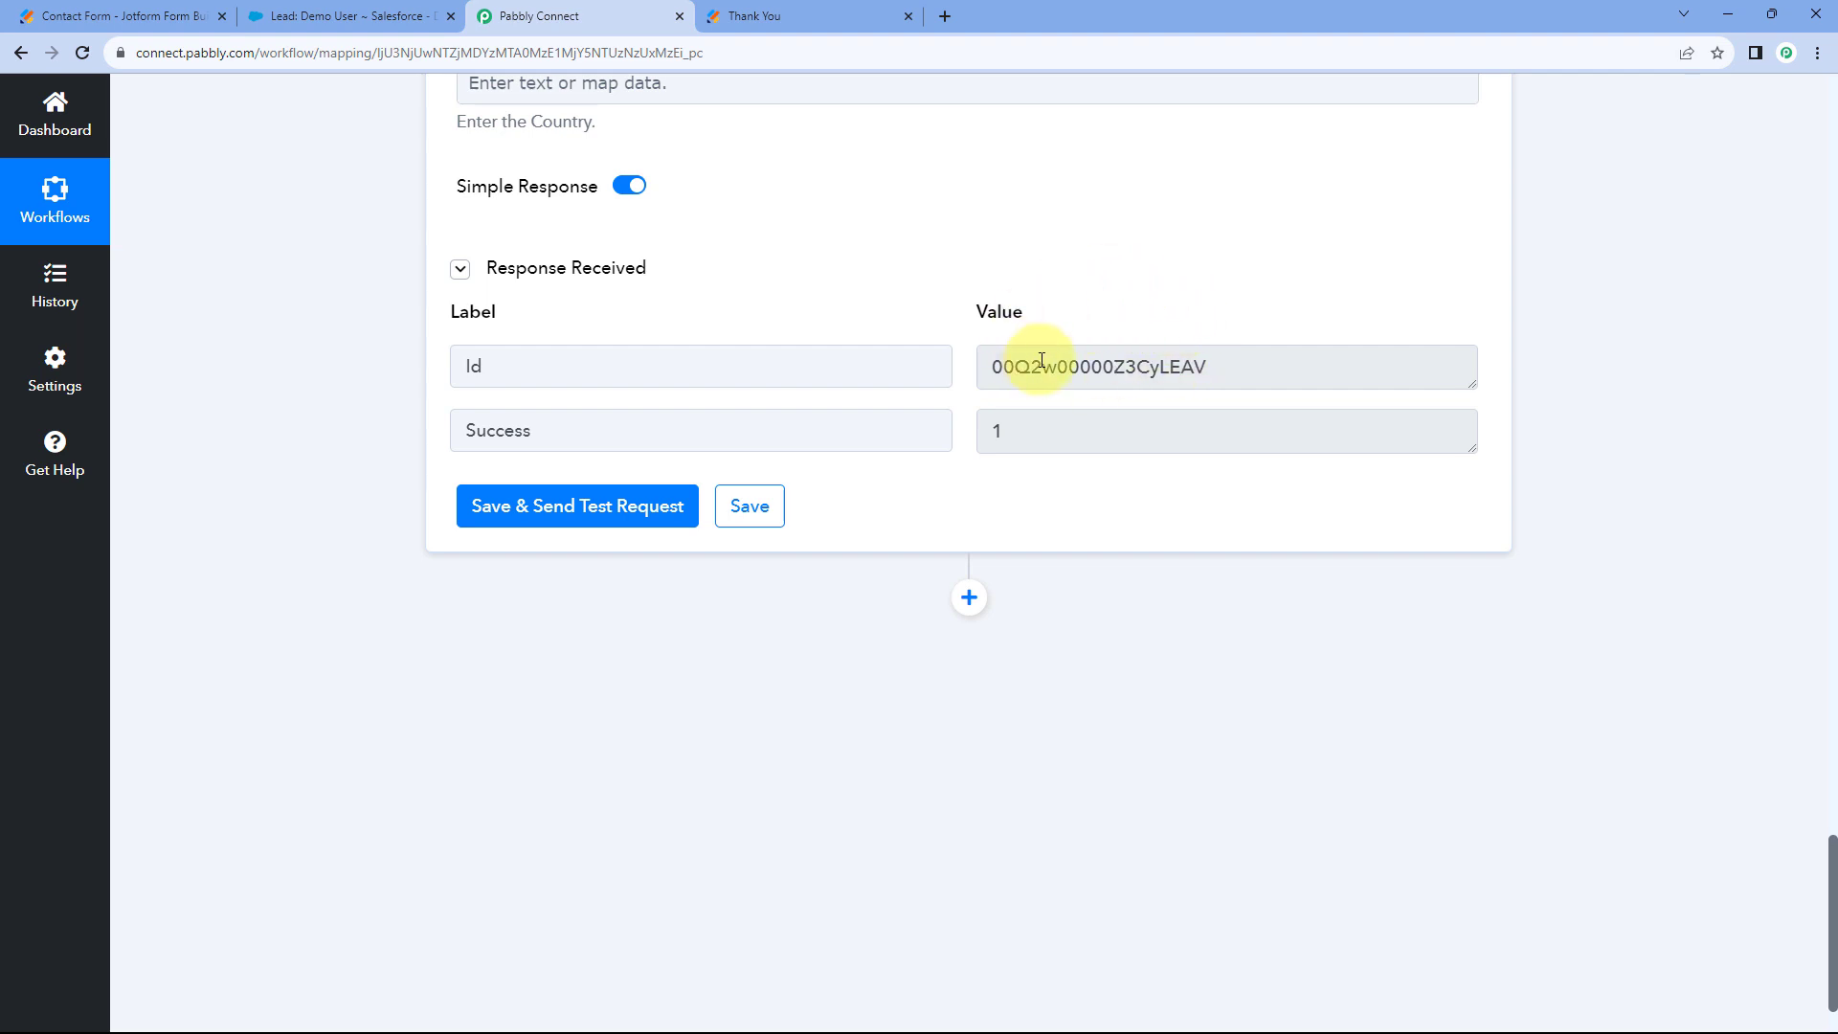
{"action": "left_click_drag", "start_coordinate": [998, 368], "coordinate": [1243, 364]}
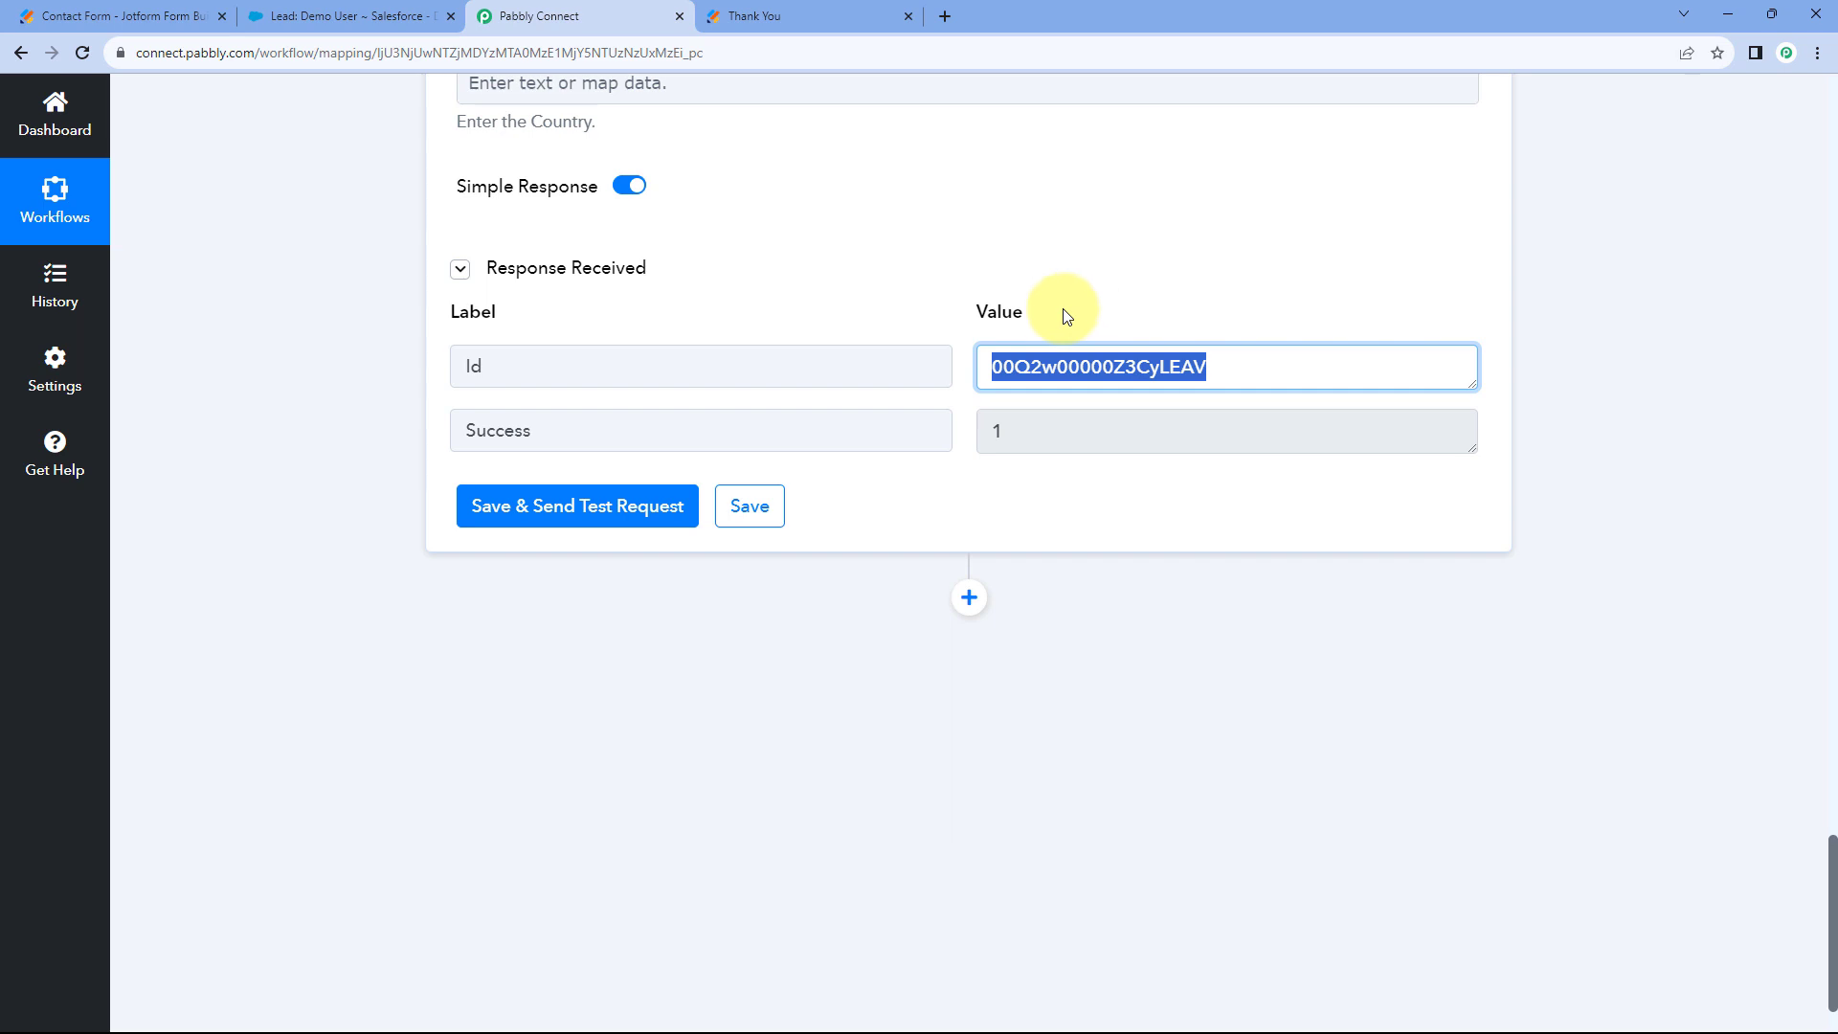
{"action": "left_click", "coordinate": [961, 316]}
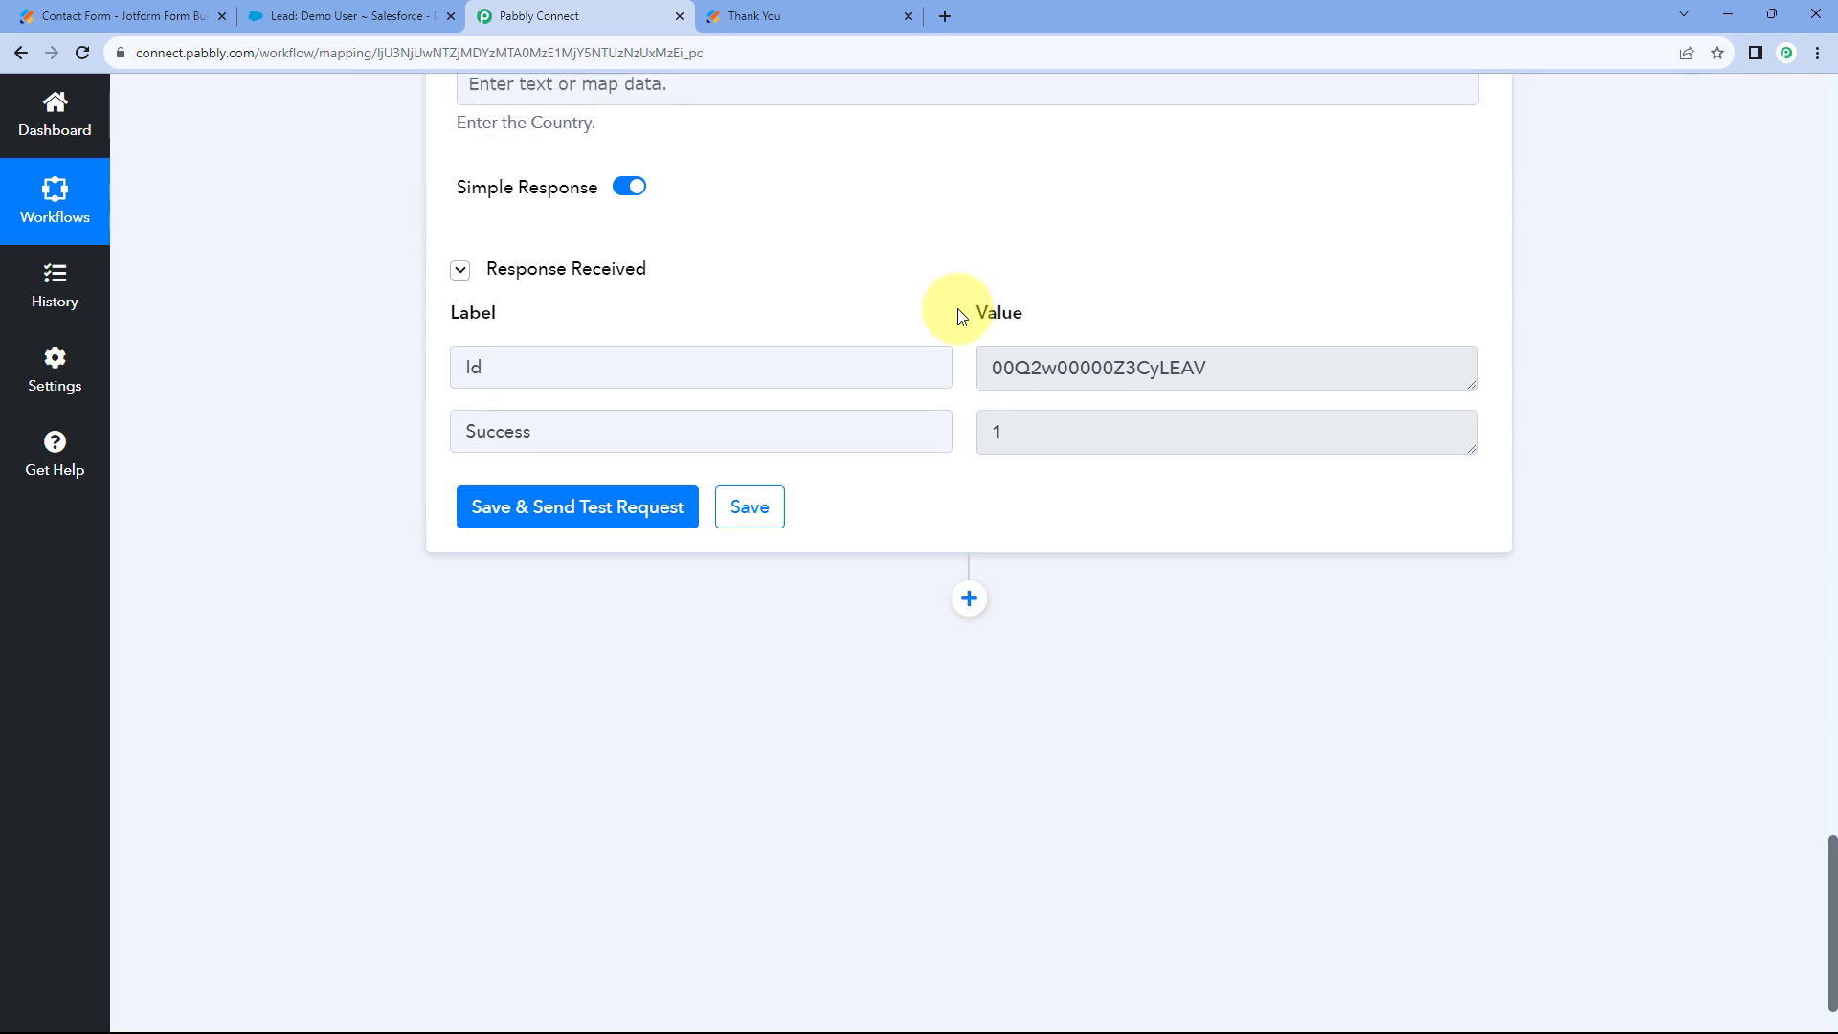
{"action": "scroll", "coordinate": [956, 312], "scroll_direction": "up", "scroll_amount": 2}
{"action": "left_click", "coordinate": [330, 15]}
{"action": "scroll", "coordinate": [861, 383], "scroll_direction": "up", "scroll_amount": 3}
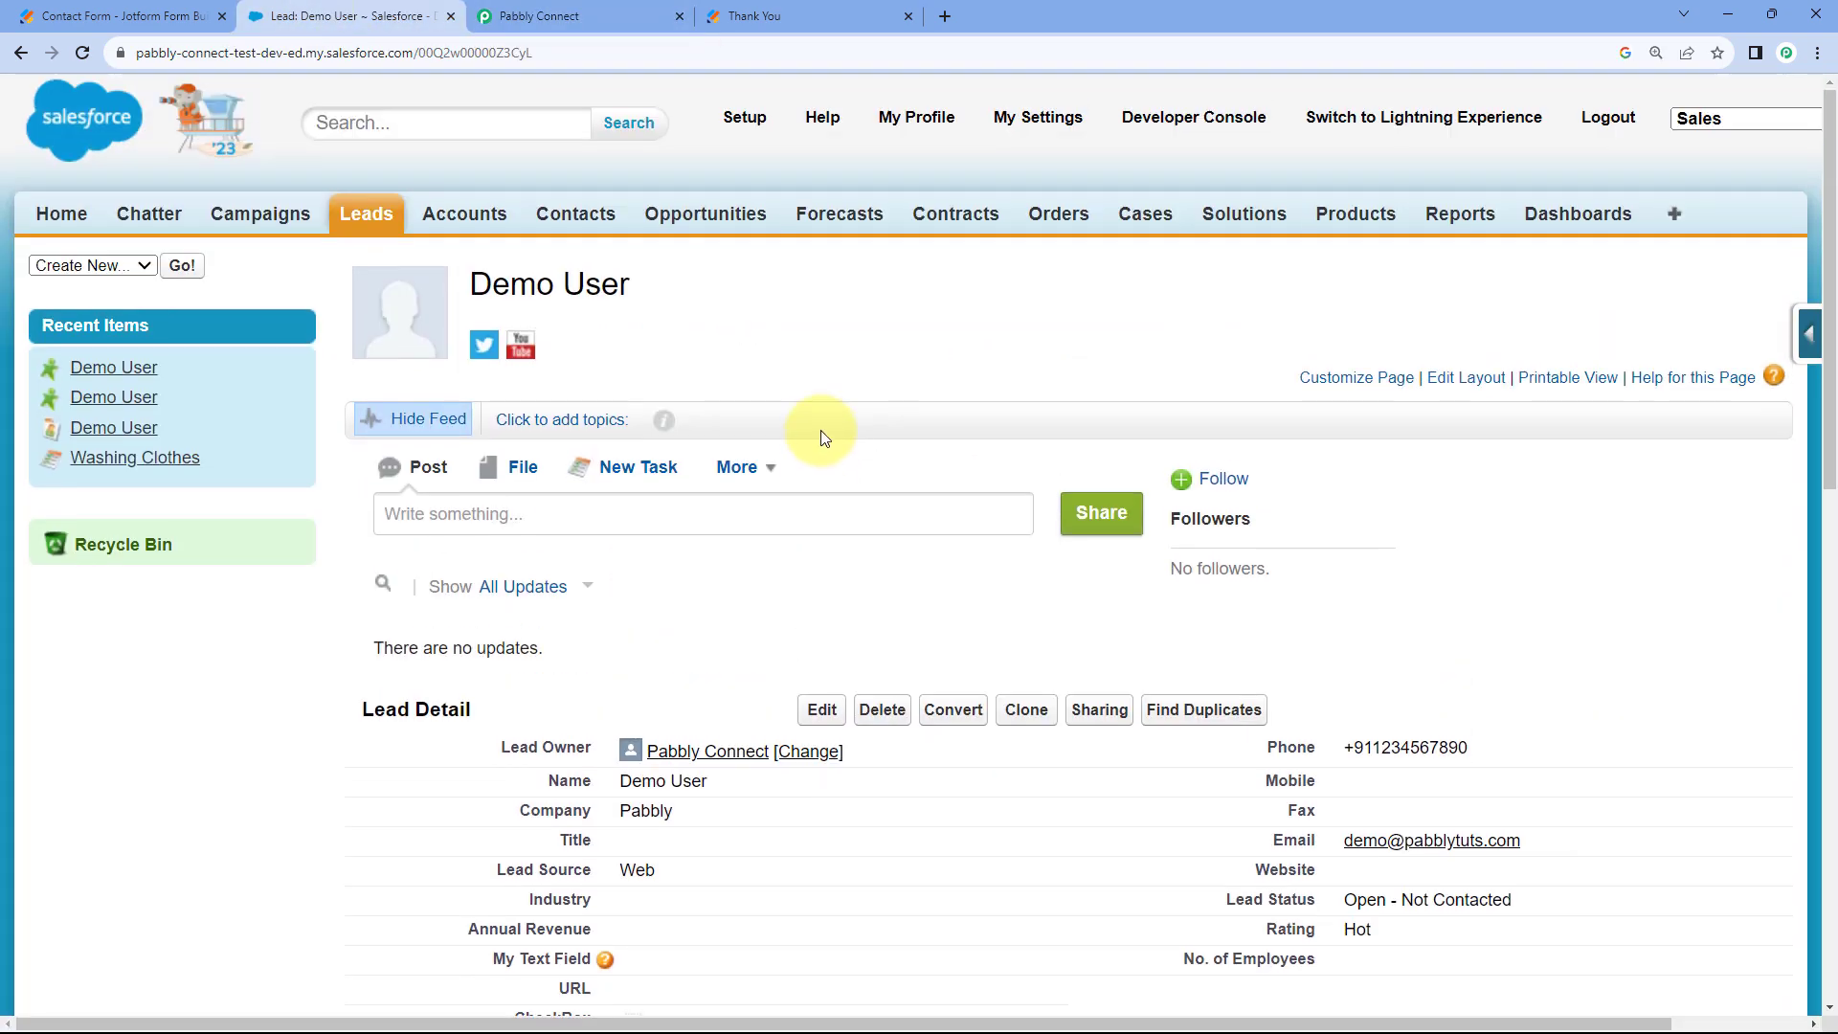
{"action": "scroll", "coordinate": [831, 443], "scroll_direction": "down", "scroll_amount": 1}
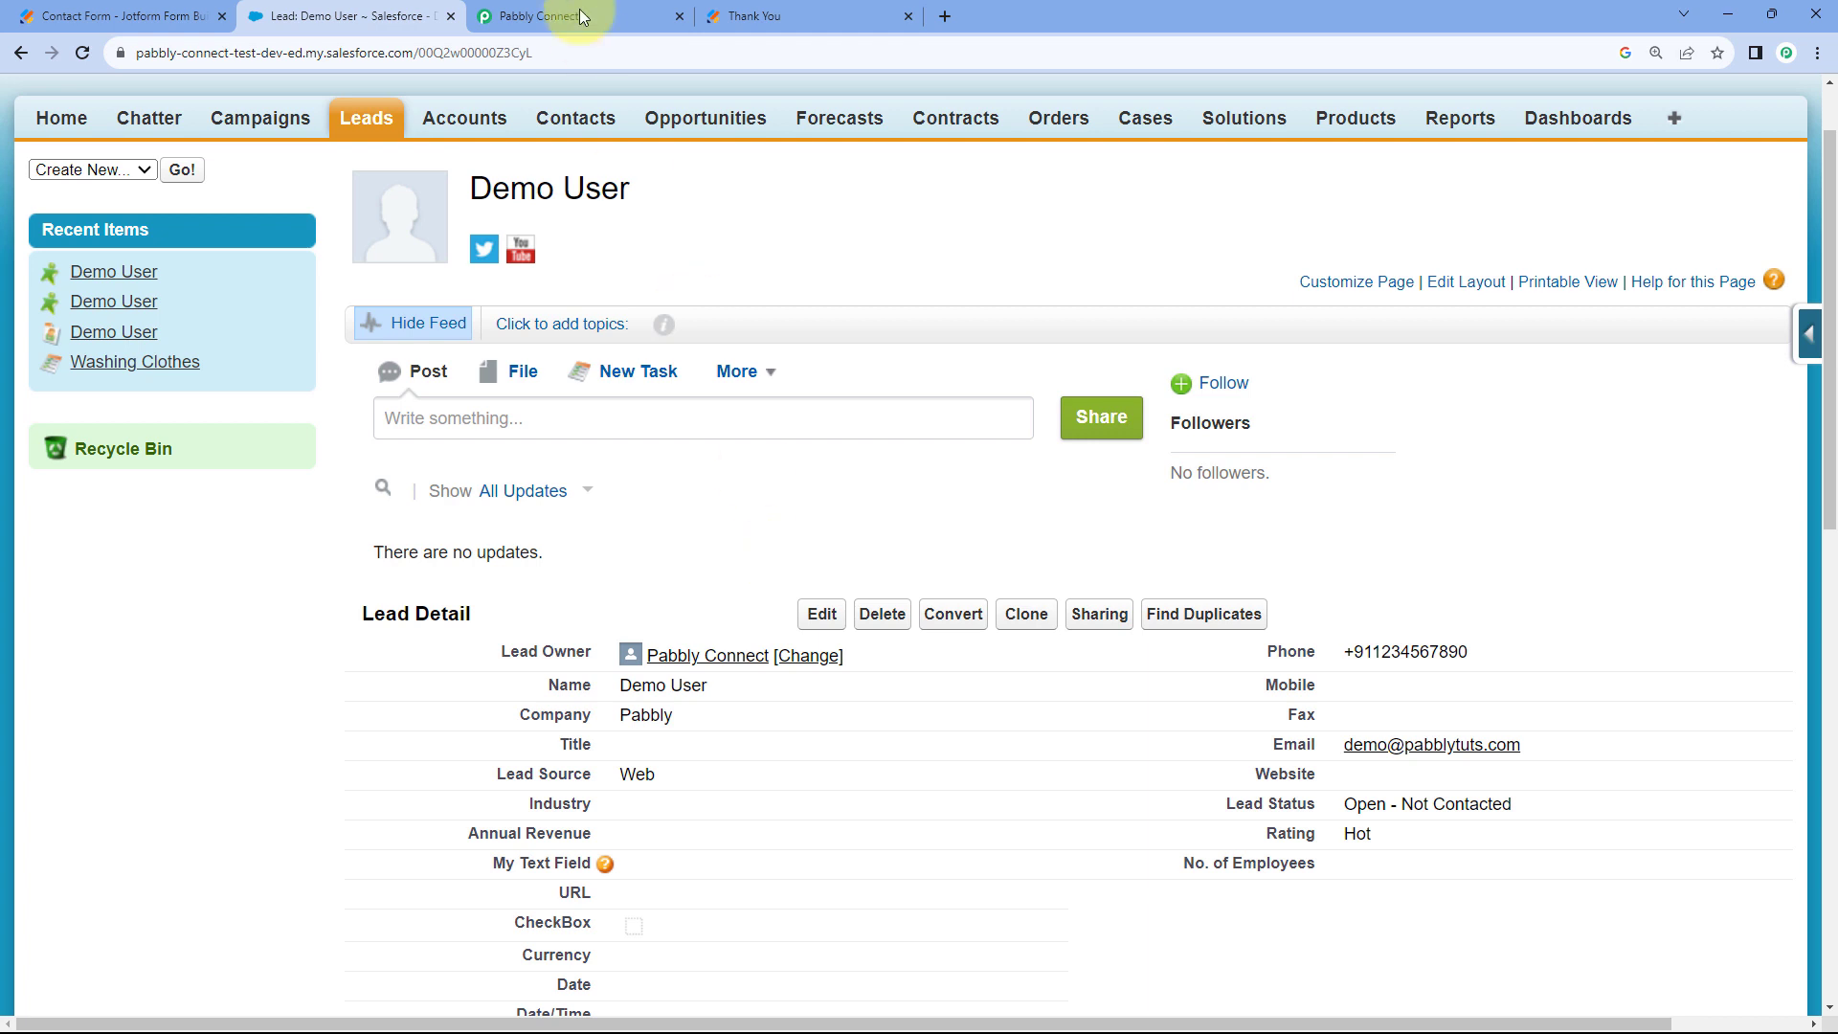
{"action": "left_click", "coordinate": [528, 13]}
{"action": "scroll", "coordinate": [330, 454], "scroll_direction": "down", "scroll_amount": 3}
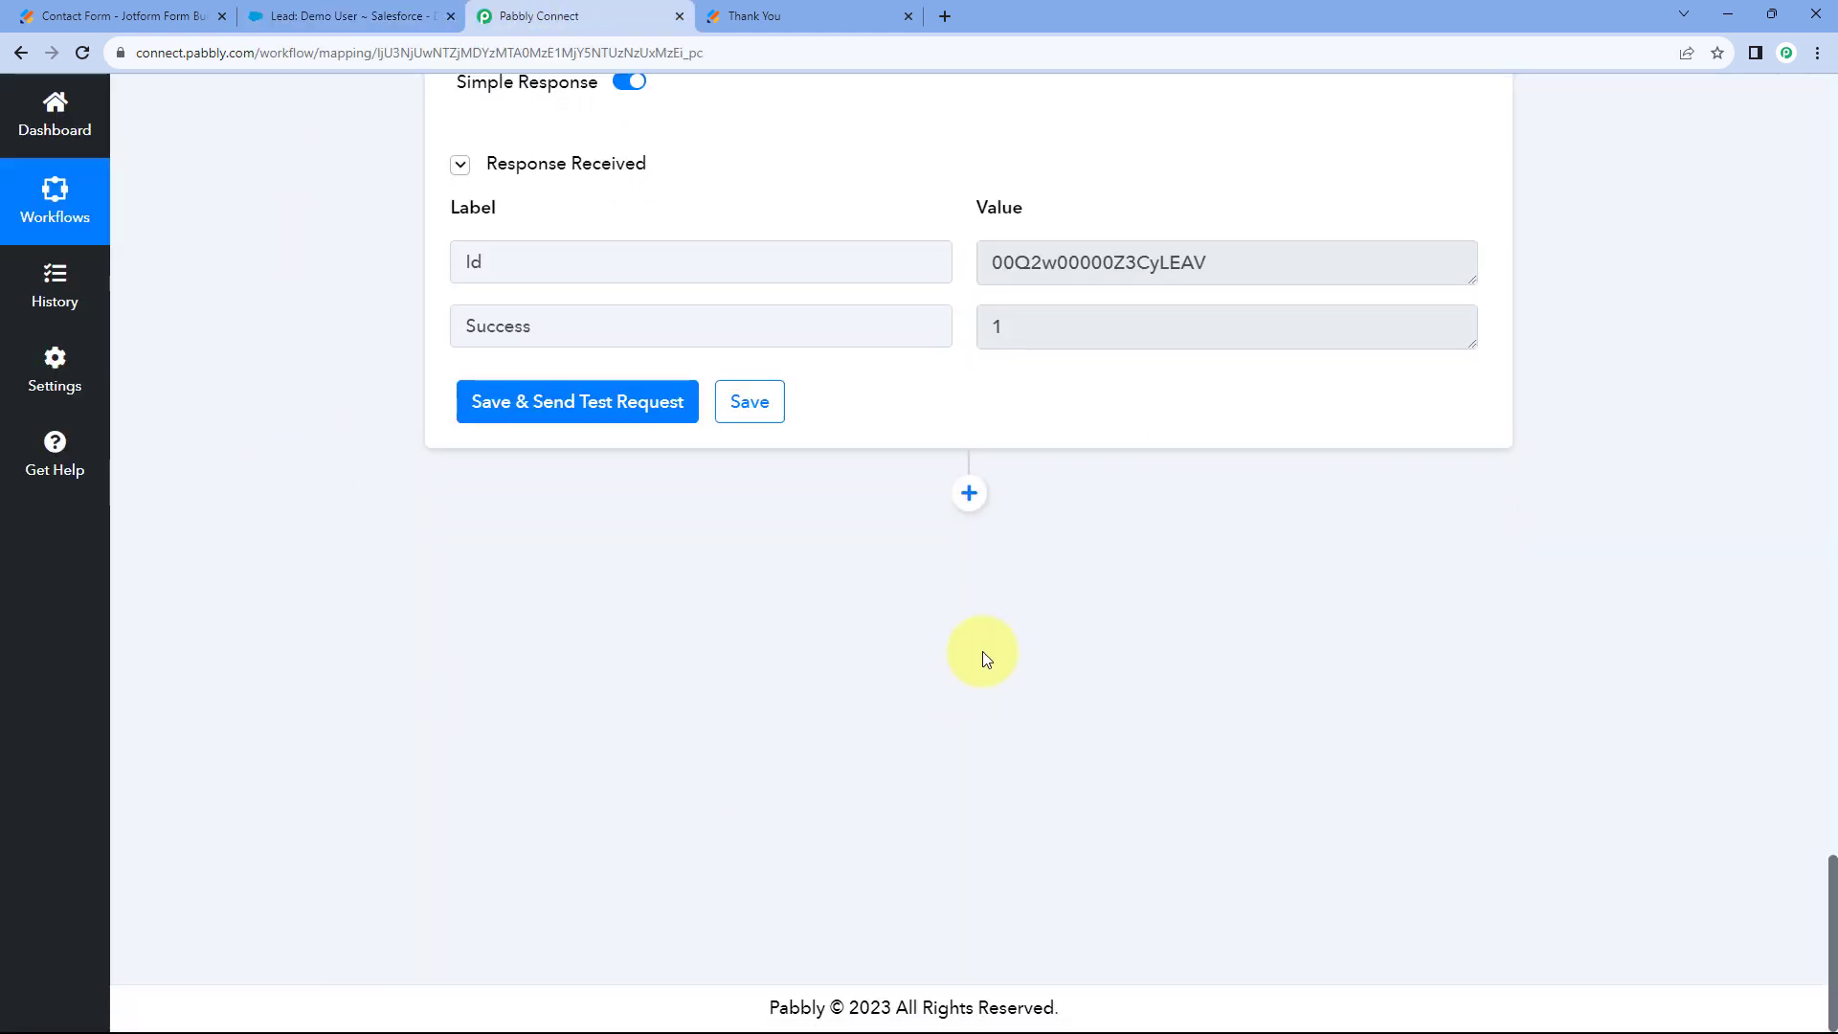
Add a new action step using the Salesforce app with the Add Lead to a Campaign event.
{"action": "left_click", "coordinate": [967, 493]}
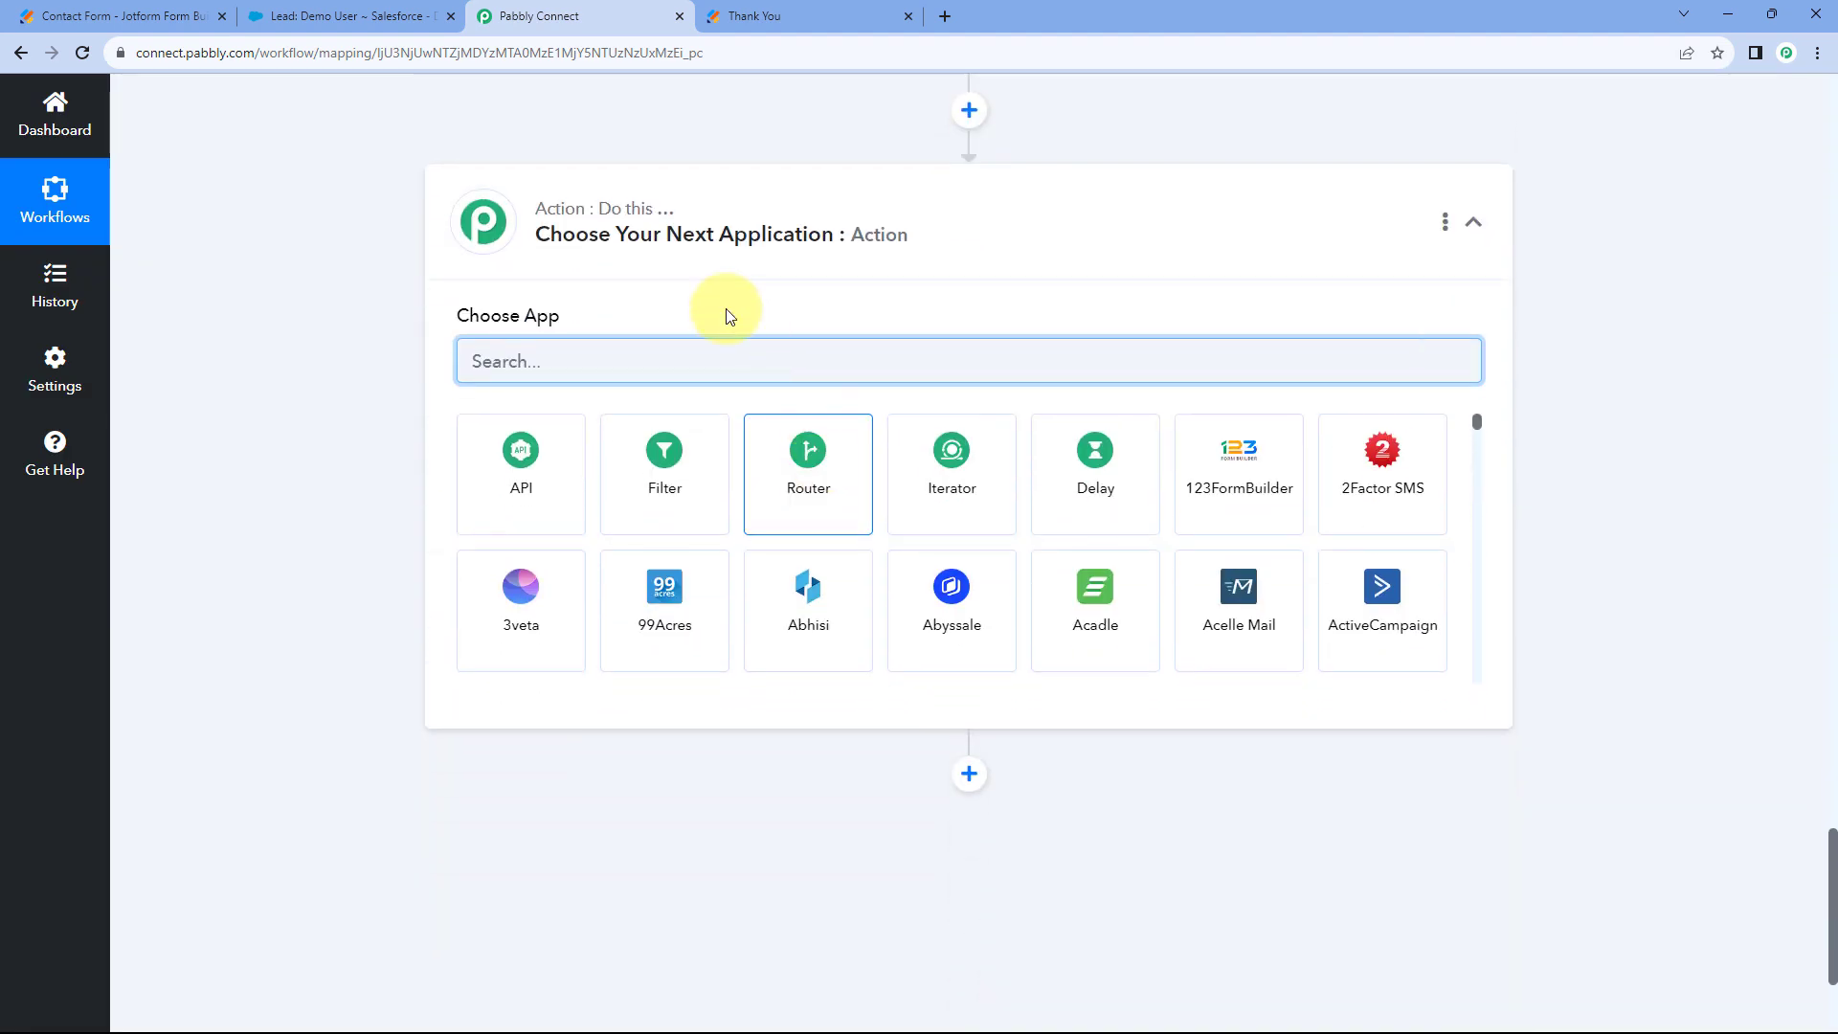
{"action": "type", "text": "Salesco"}
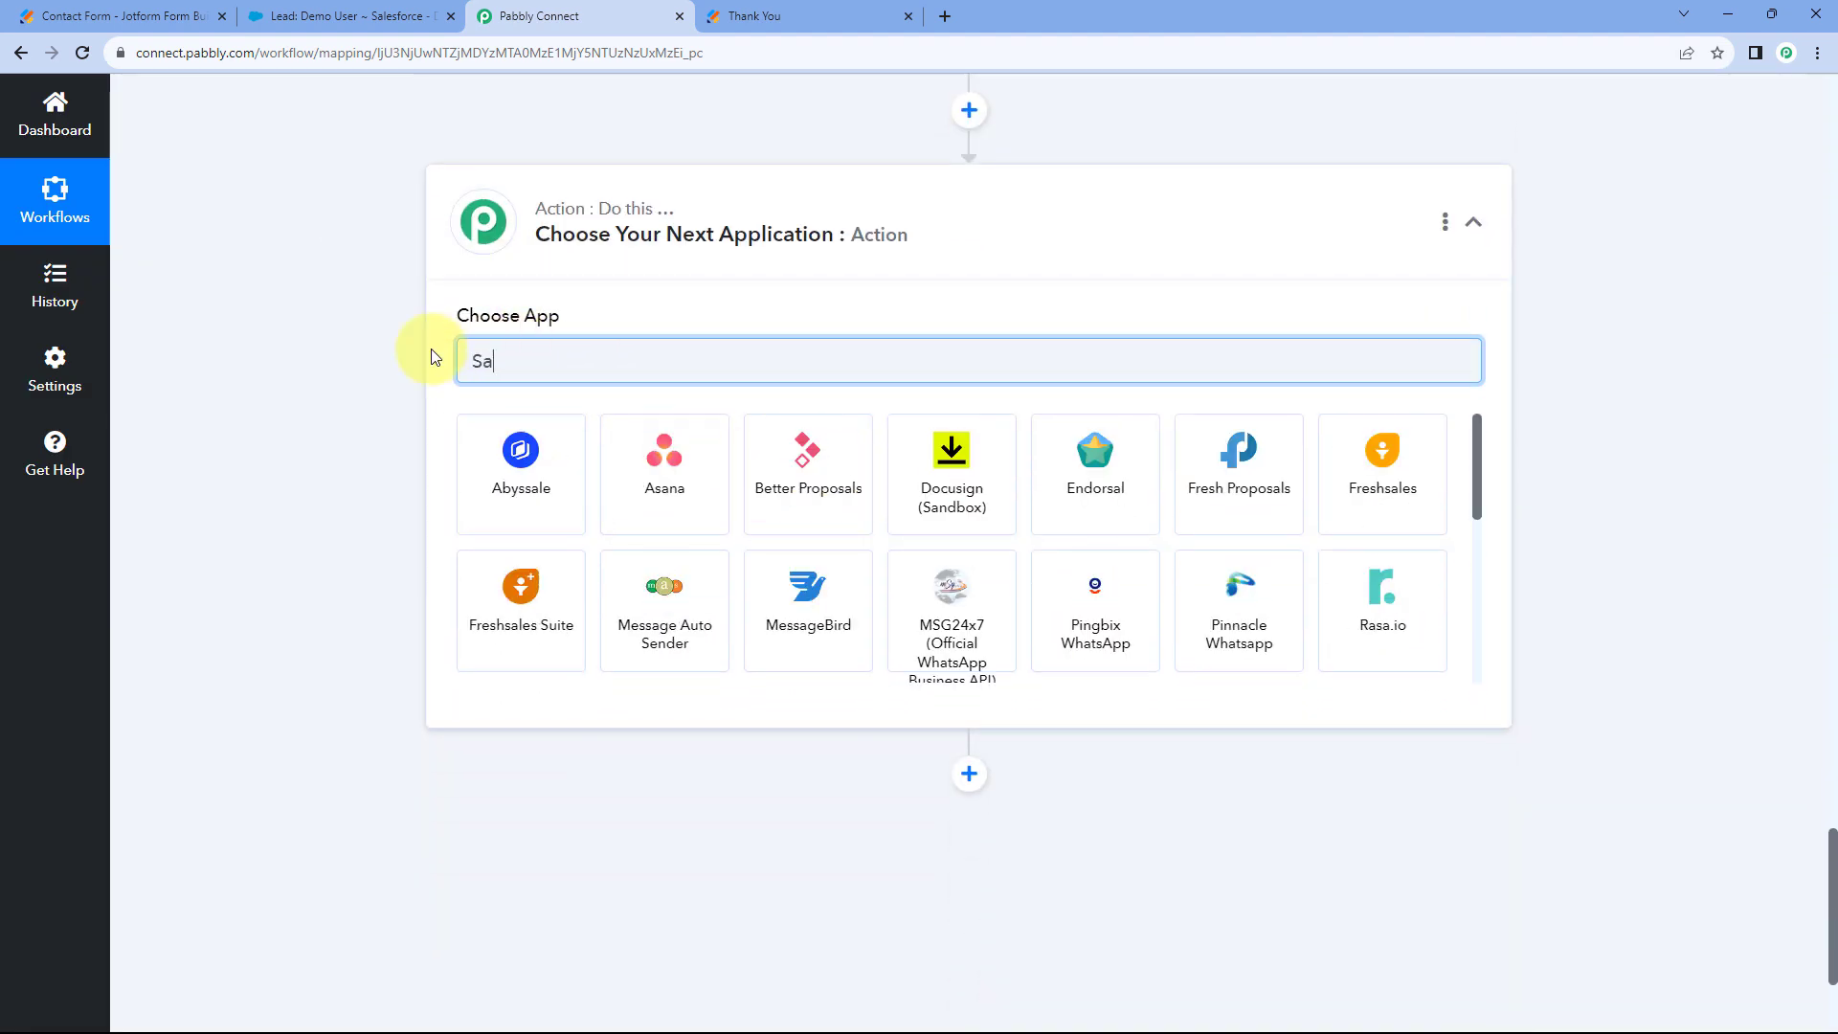
{"action": "key", "text": "BackSpace"}
{"action": "key", "text": "BackSpace"}
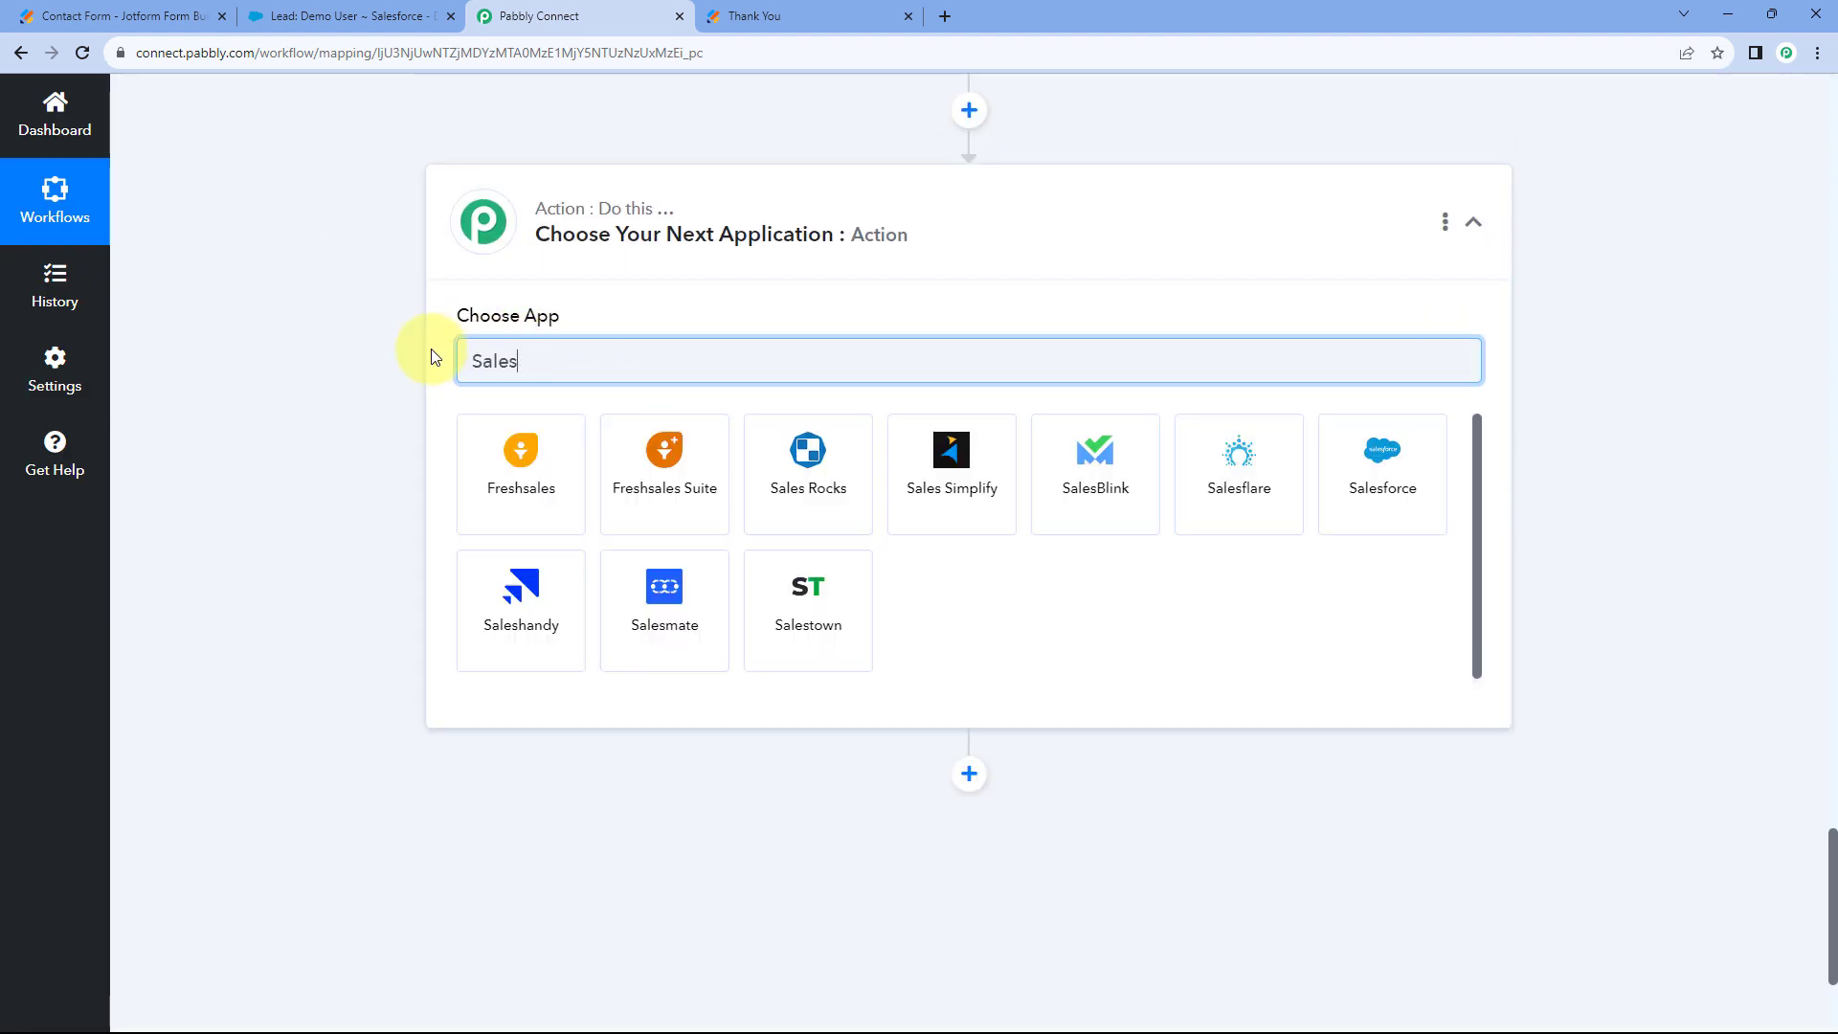
{"action": "left_click", "coordinate": [1340, 458]}
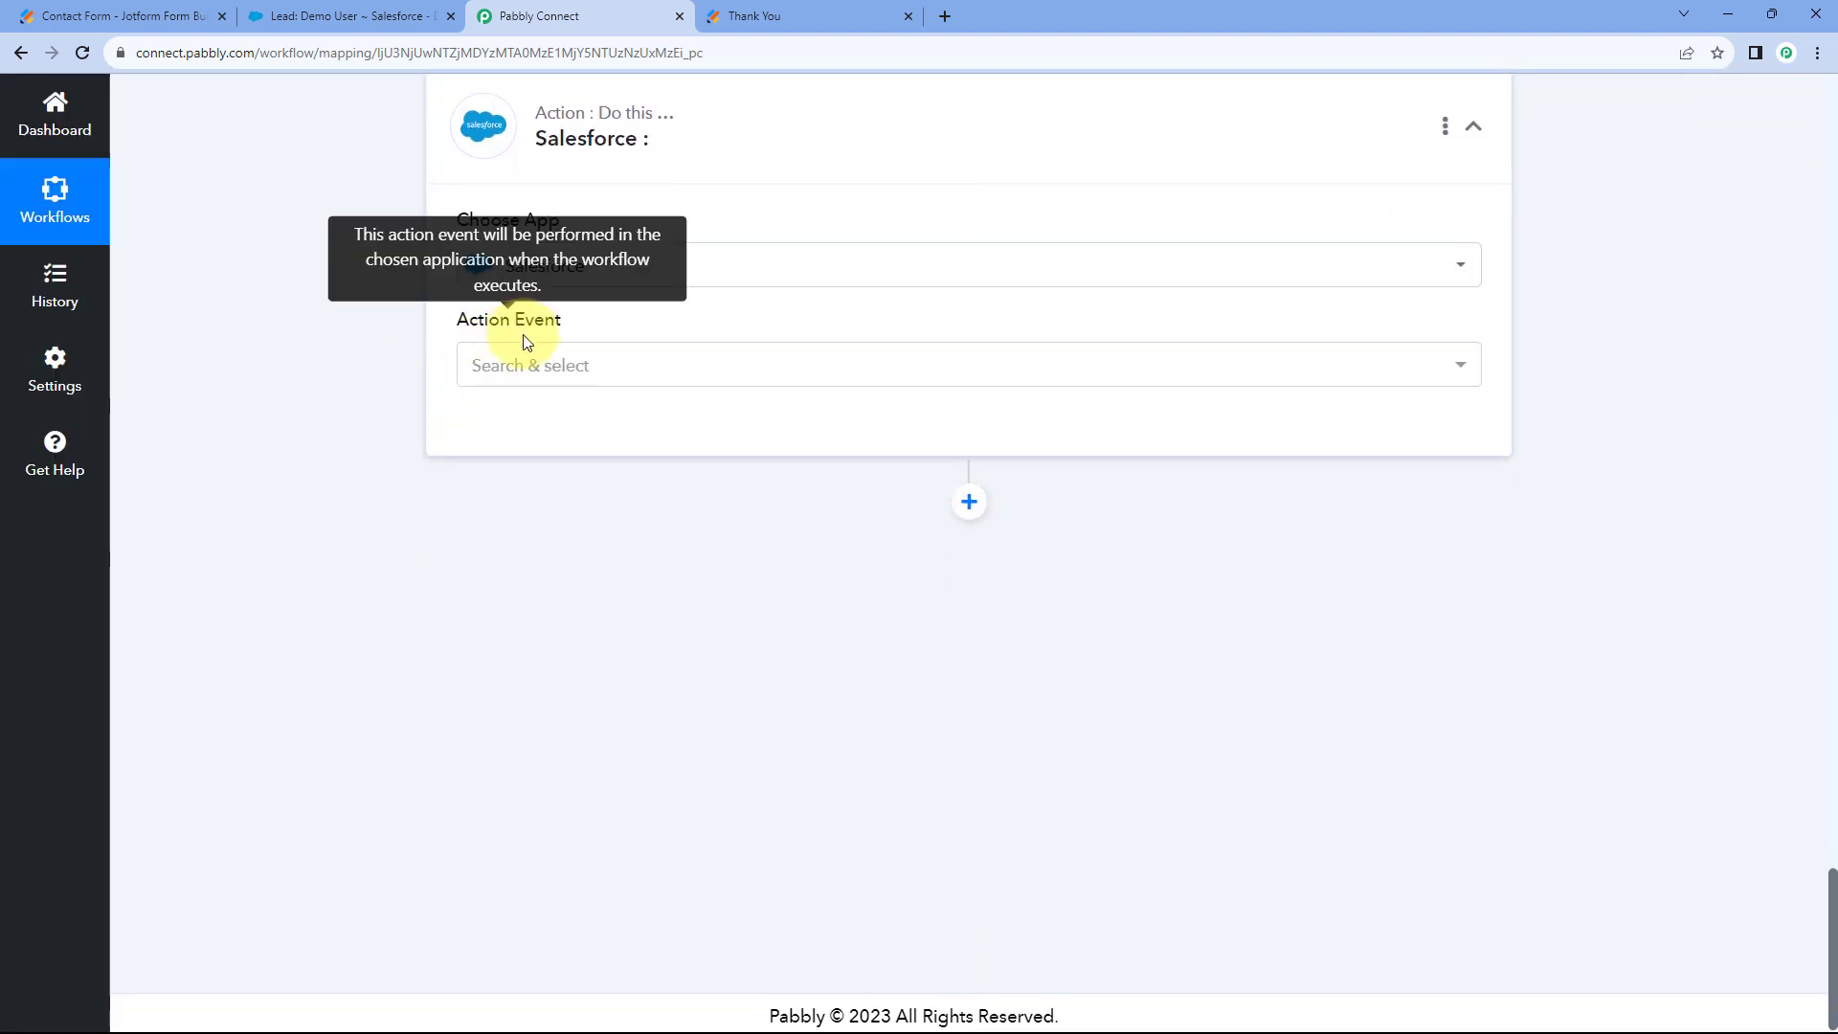
{"action": "left_click", "coordinate": [603, 358]}
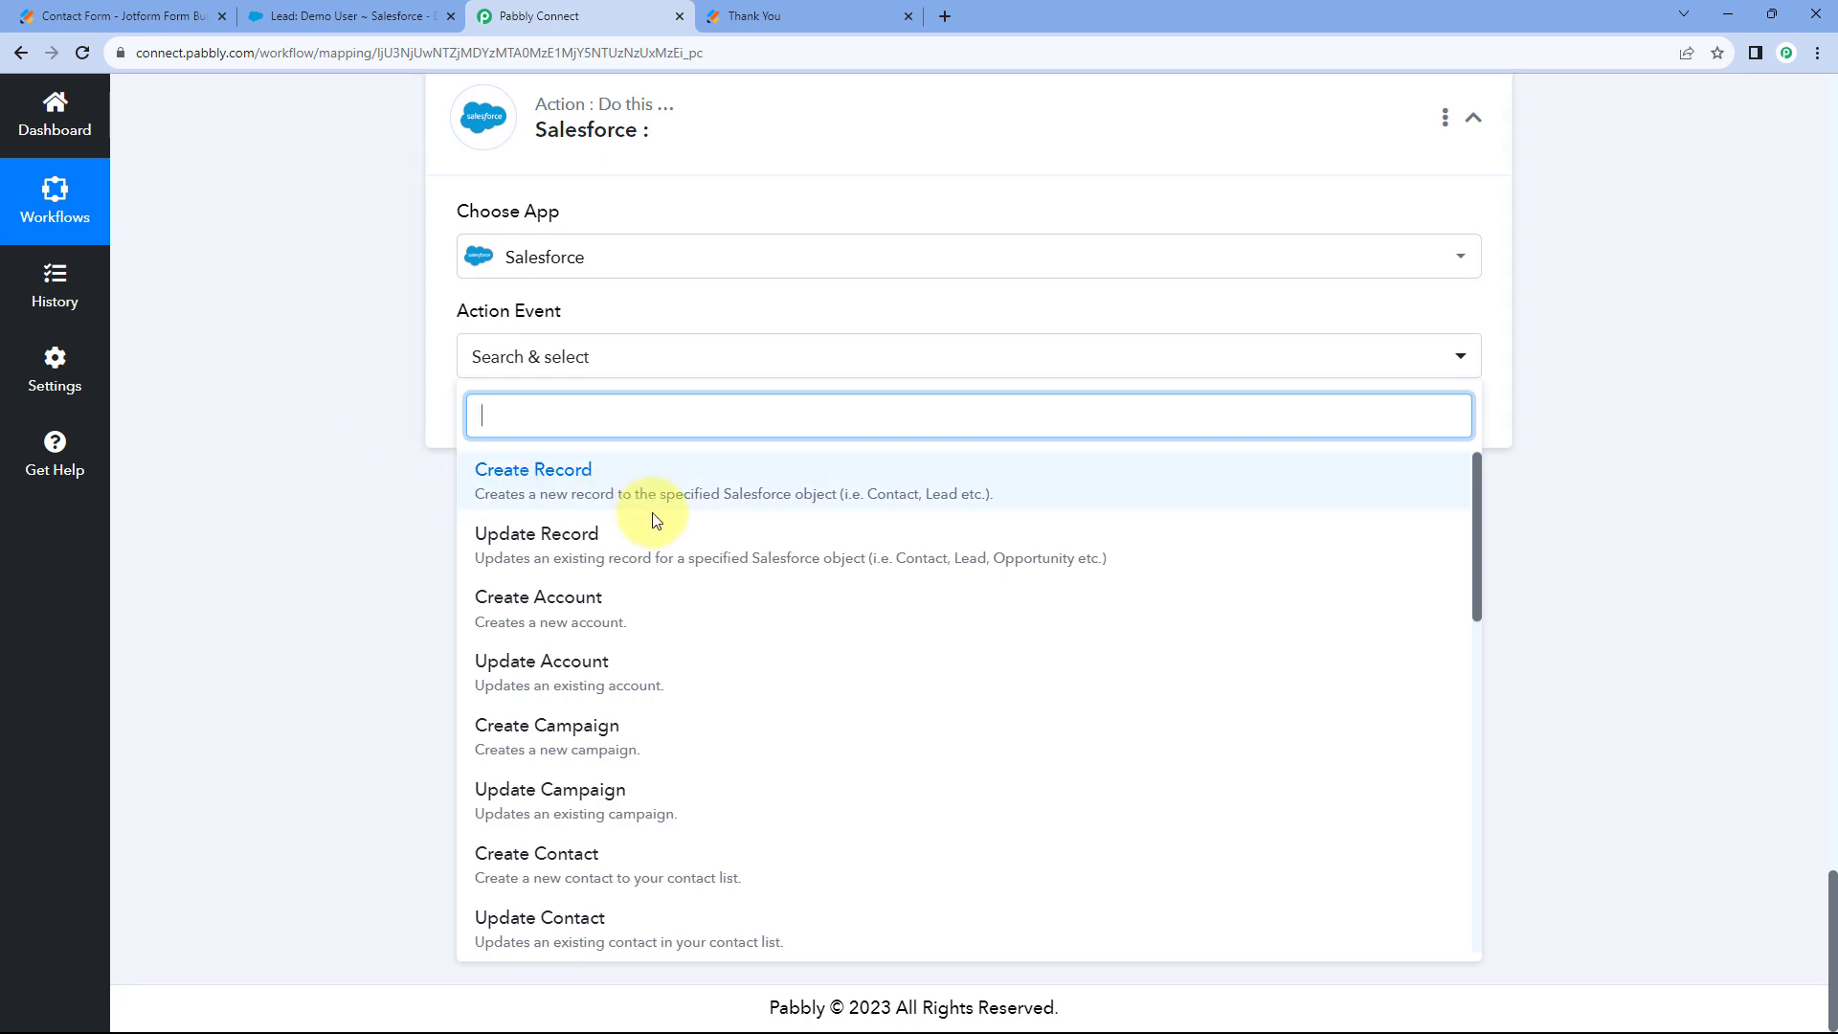
{"action": "scroll", "coordinate": [713, 569], "scroll_direction": "down", "scroll_amount": 7}
{"action": "scroll", "coordinate": [723, 579], "scroll_direction": "down", "scroll_amount": 3}
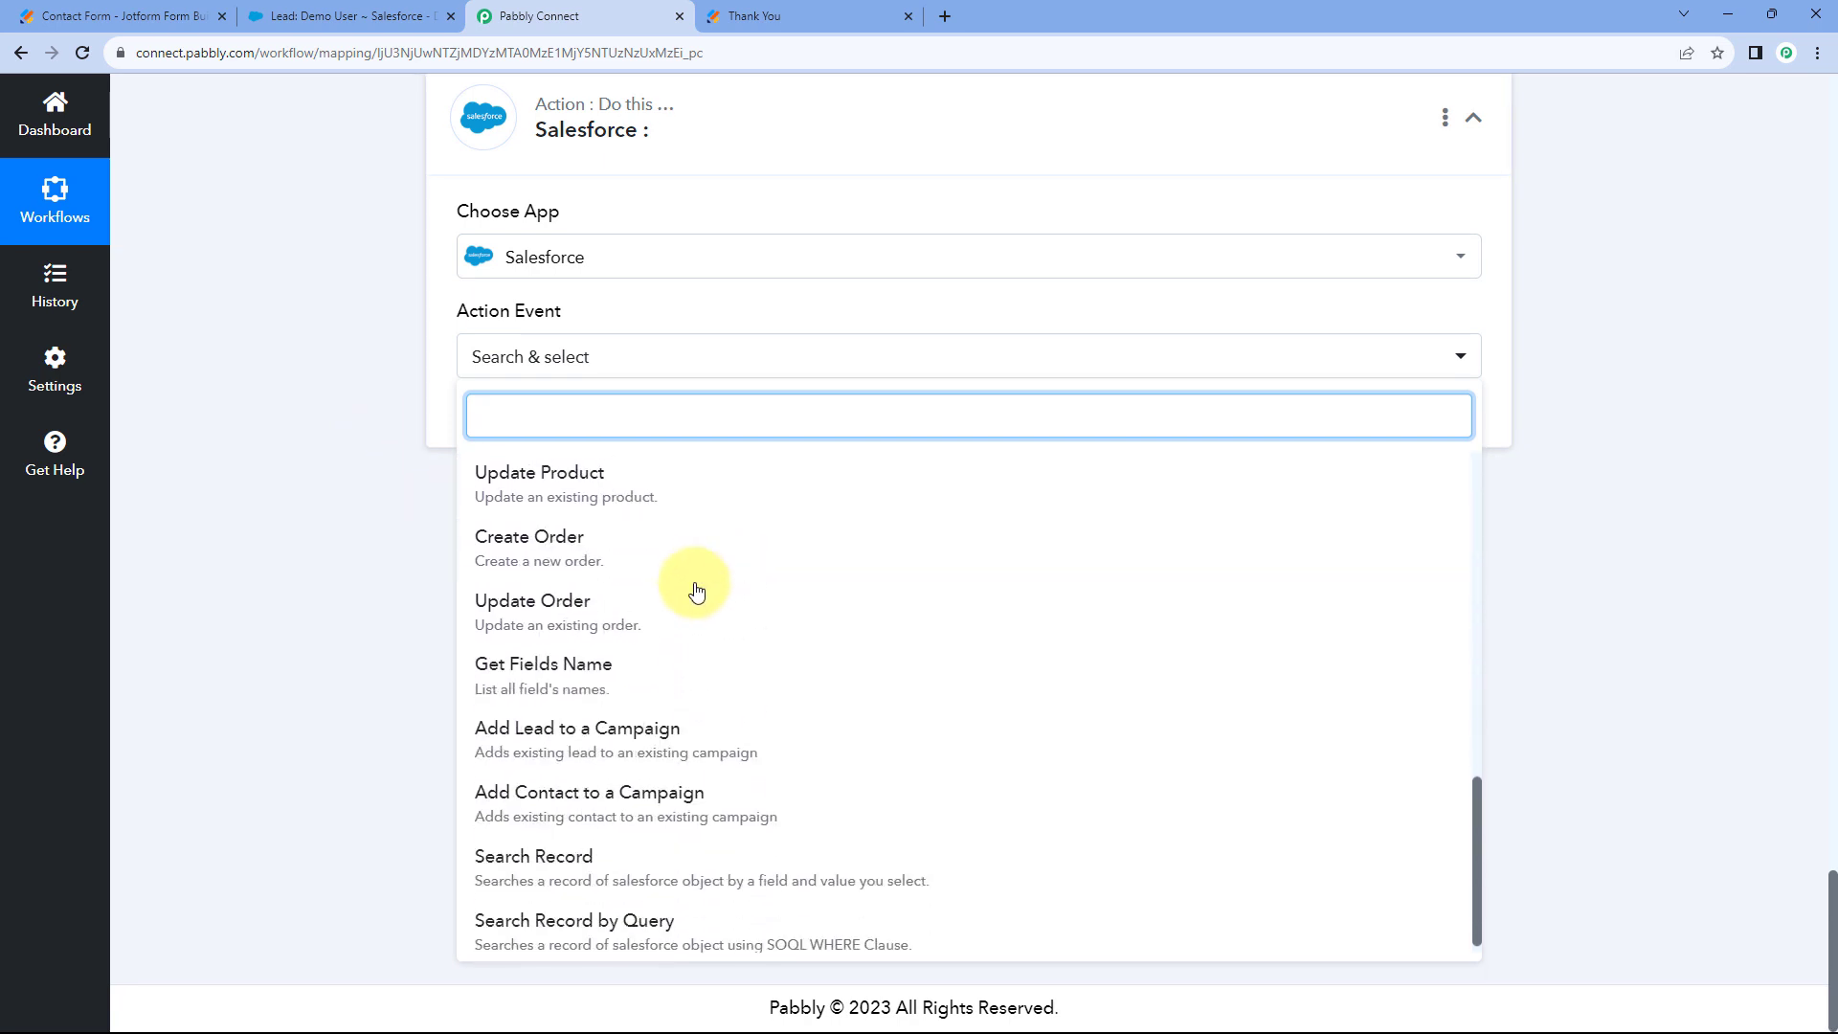
{"action": "left_click", "coordinate": [644, 728]}
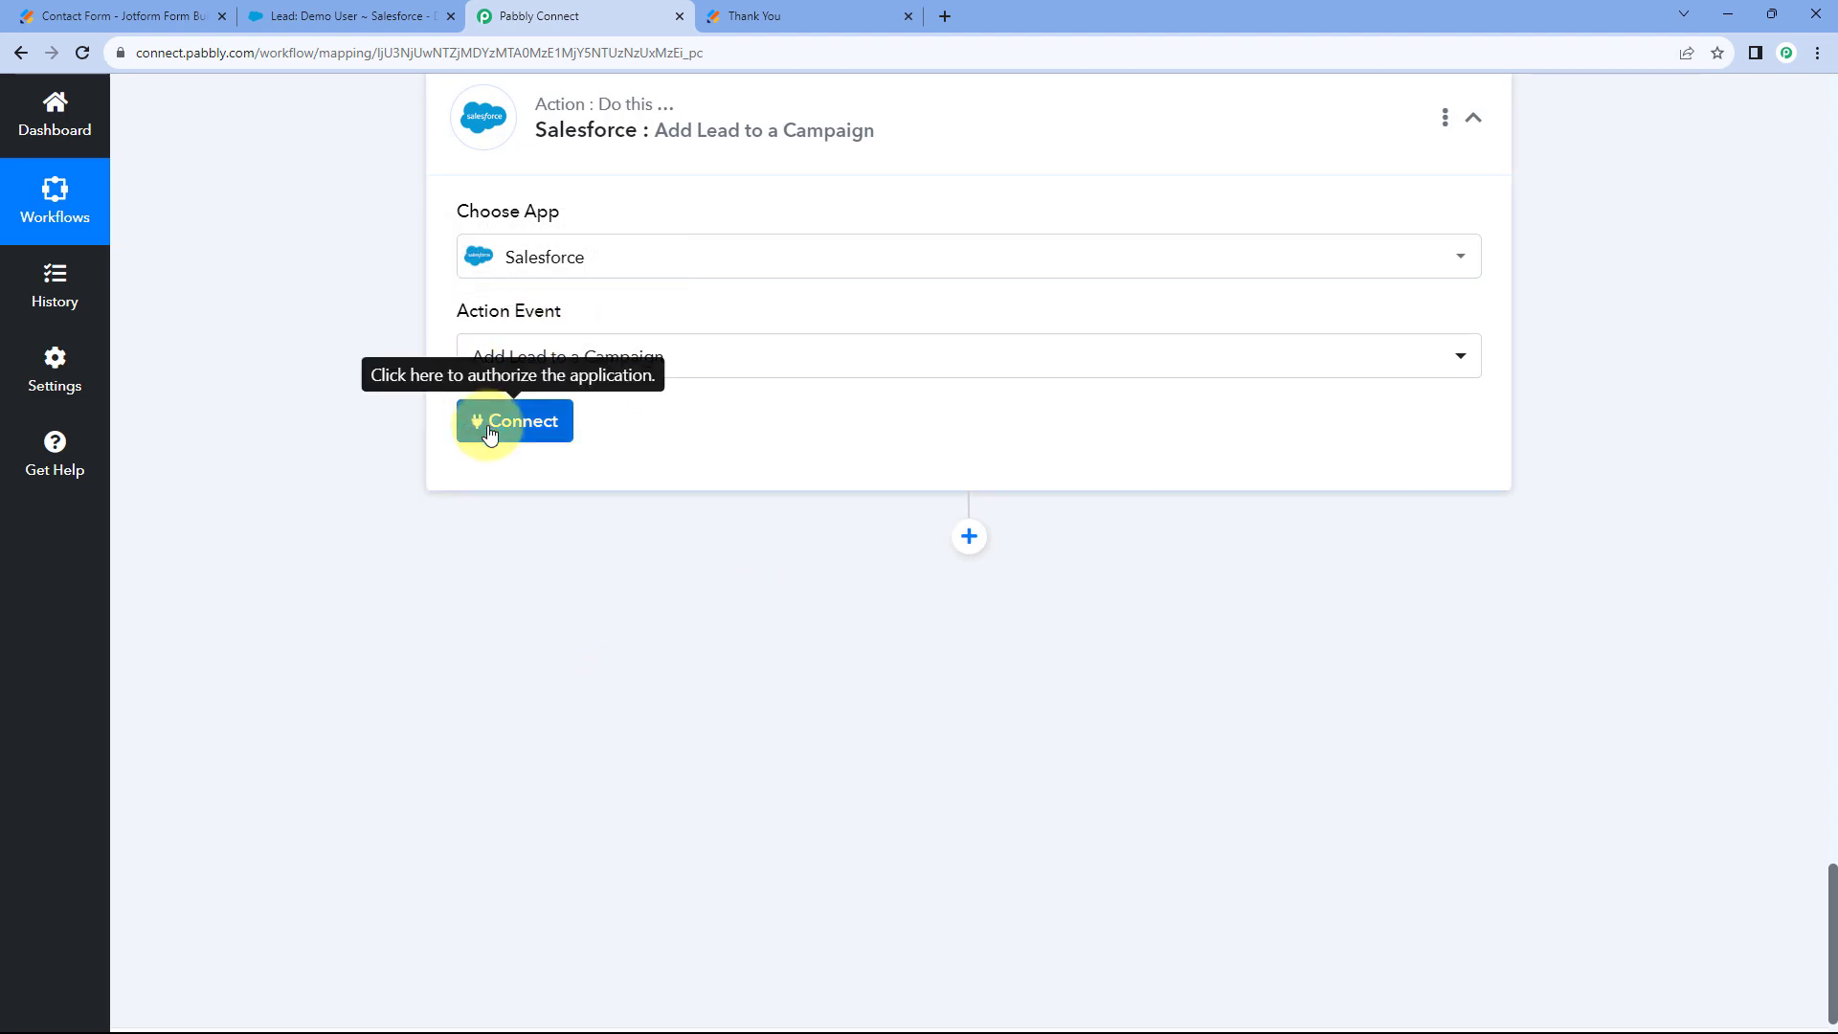
Link the step to the existing Salesforce #19 connection and view Salesforce's Campaigns list.
{"action": "left_click", "coordinate": [488, 423]}
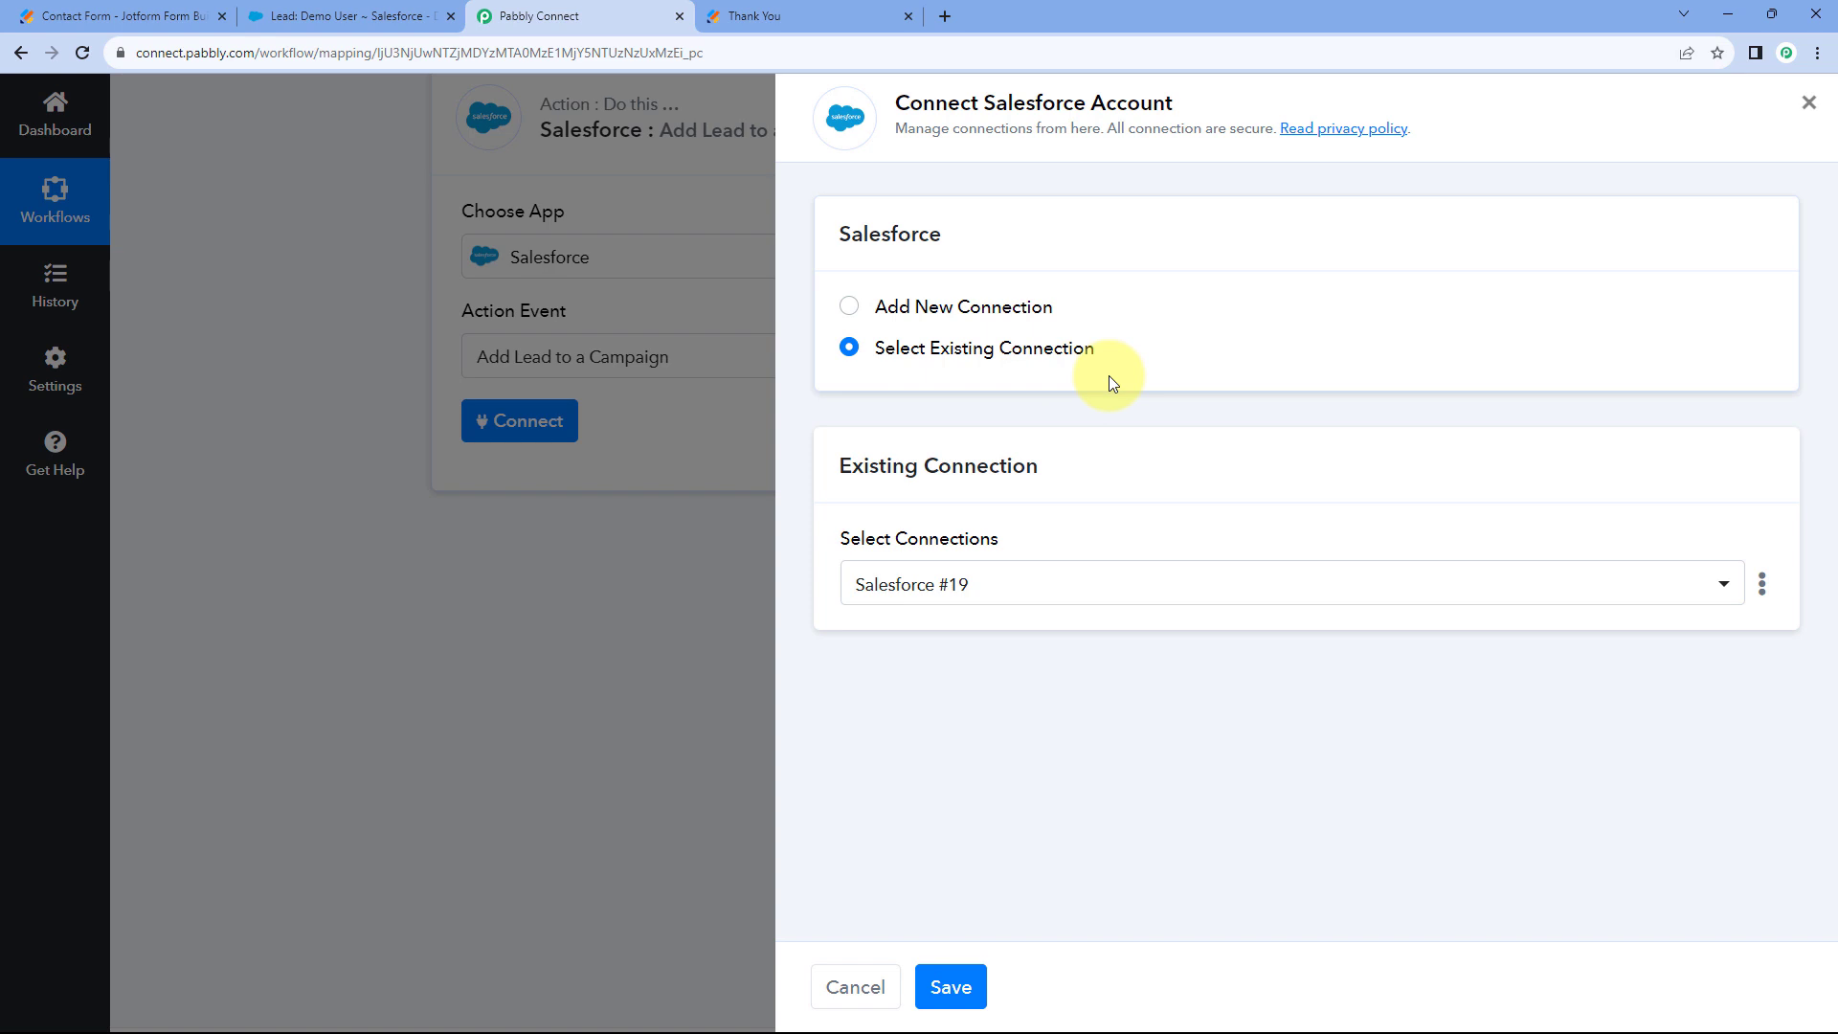
{"action": "left_click", "coordinate": [964, 1007]}
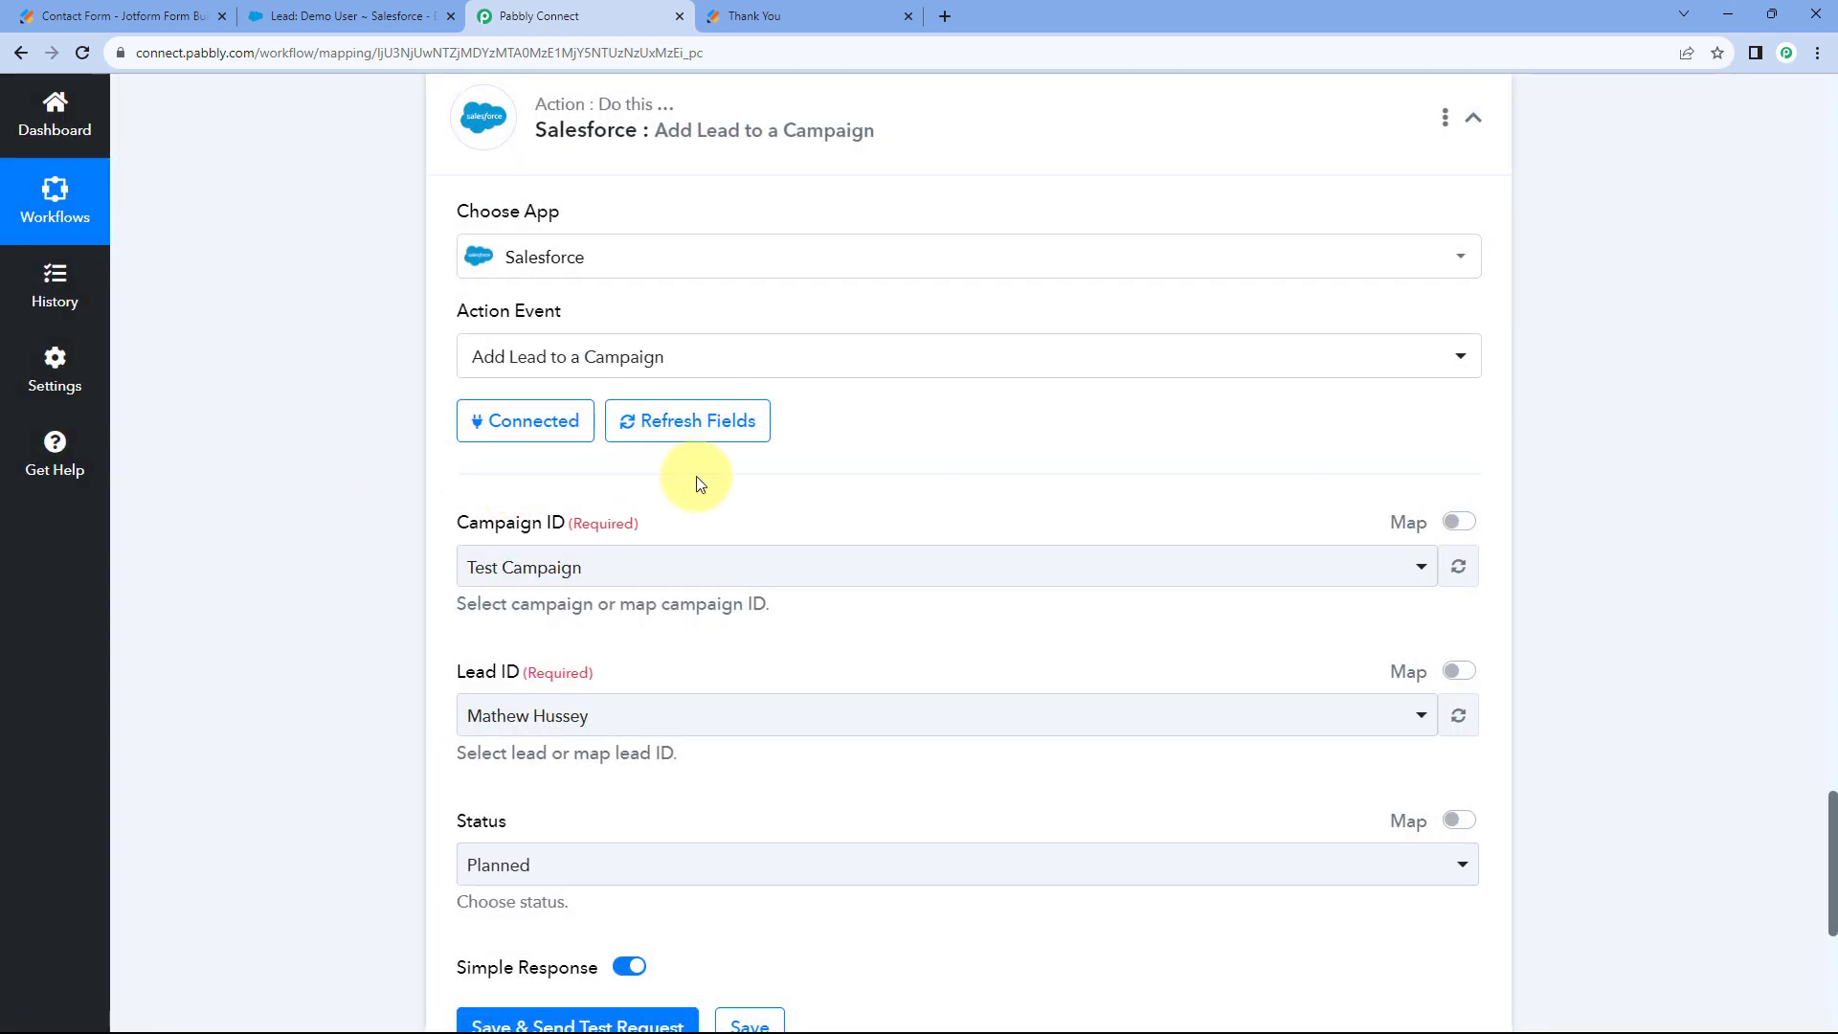
{"action": "scroll", "coordinate": [697, 484], "scroll_direction": "down", "scroll_amount": 2}
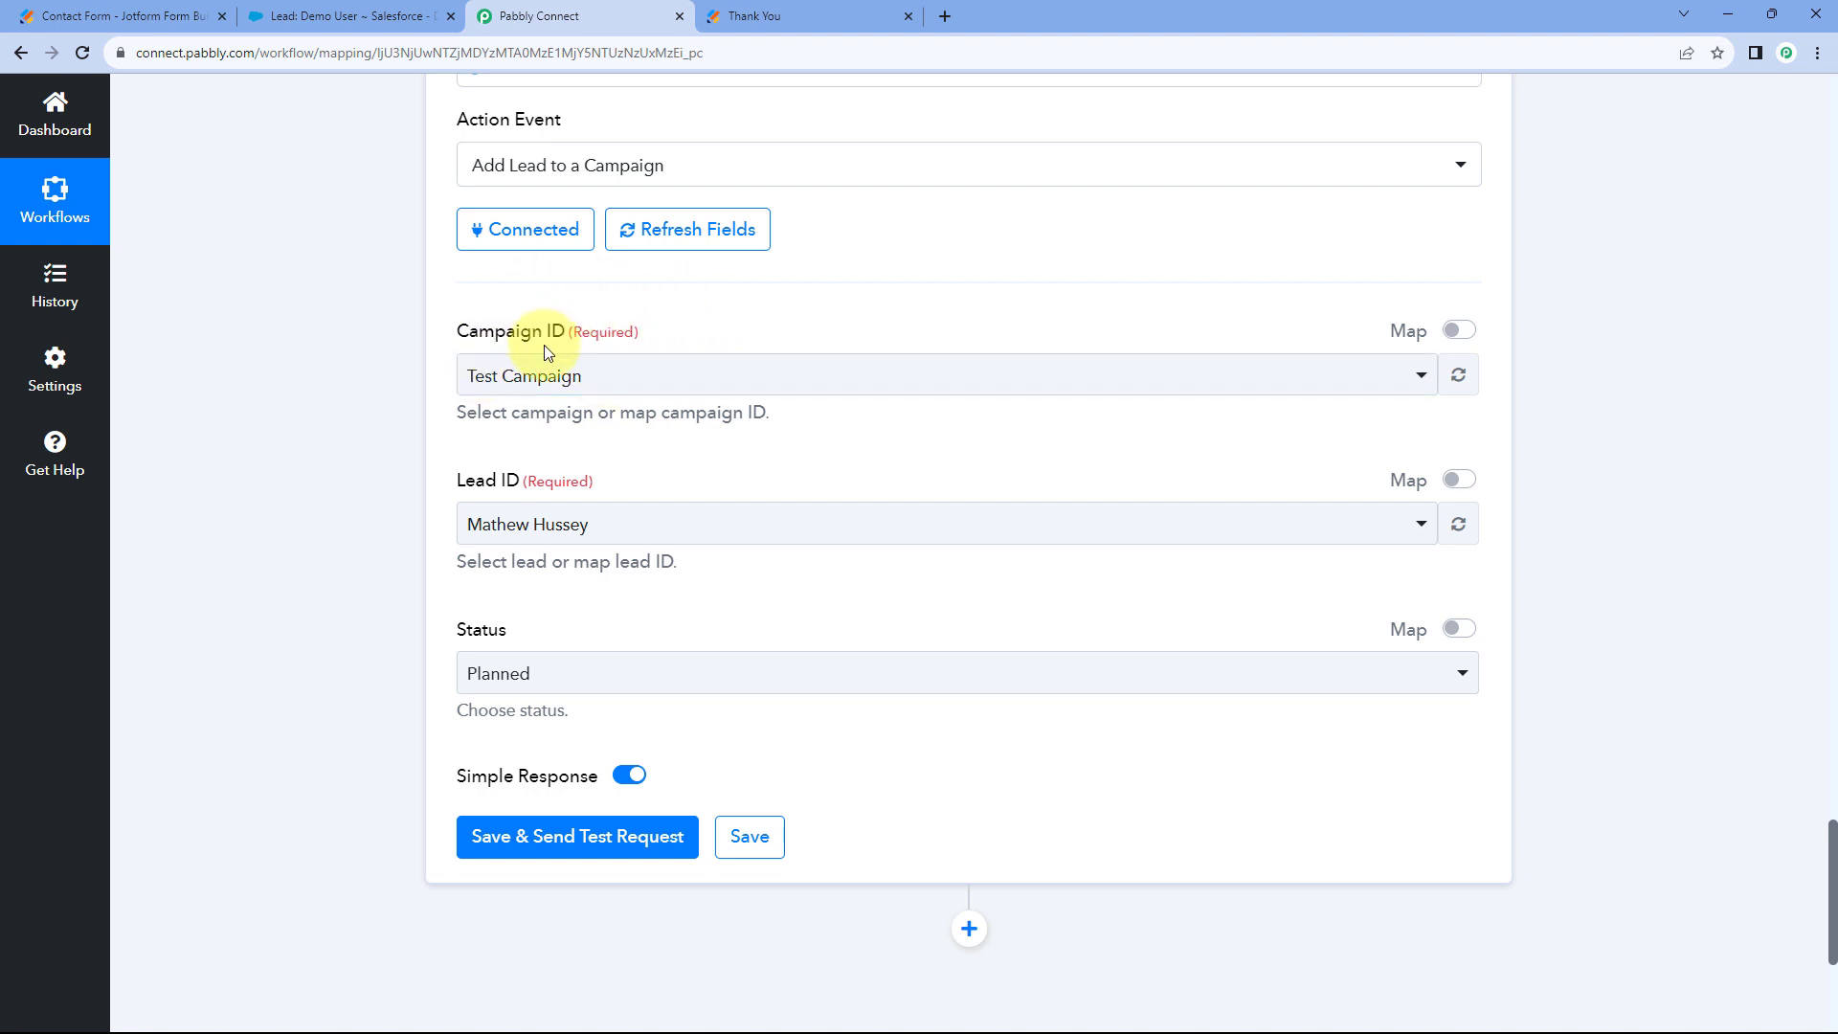
{"action": "left_click", "coordinate": [779, 377]}
{"action": "scroll", "coordinate": [361, 361], "scroll_direction": "down", "scroll_amount": 2}
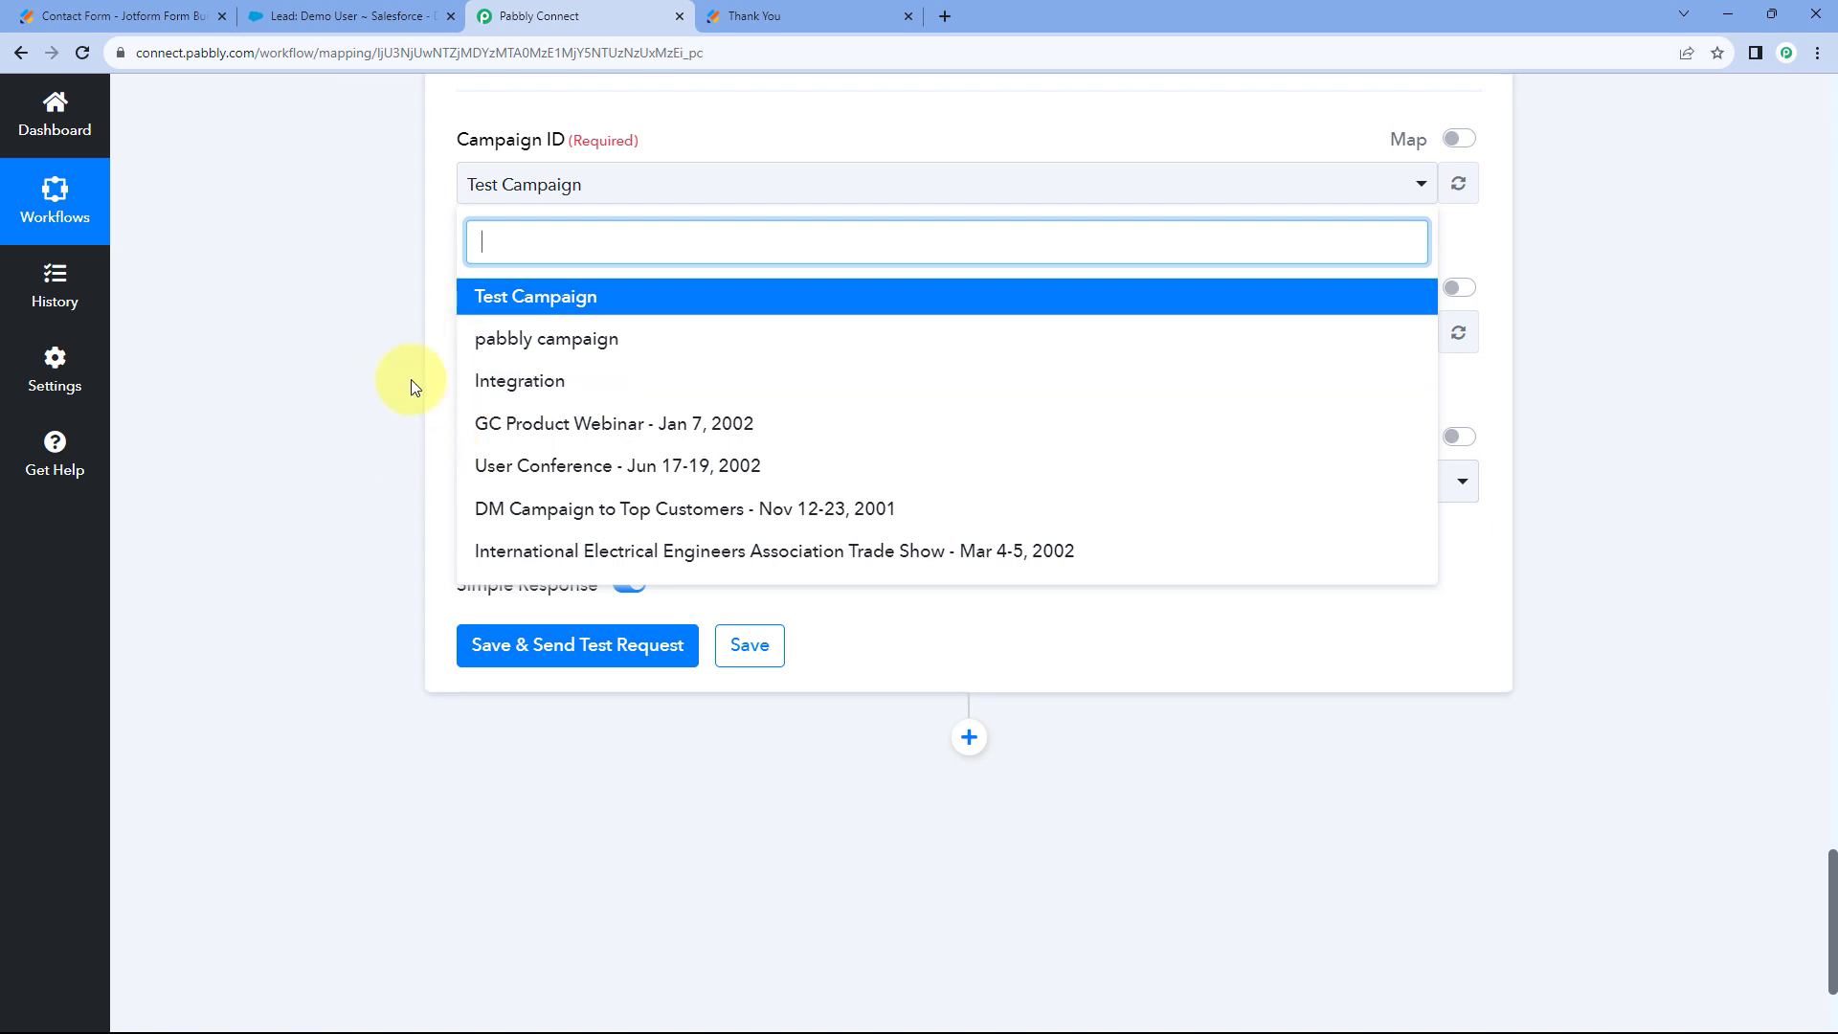
{"action": "left_click", "coordinate": [379, 7]}
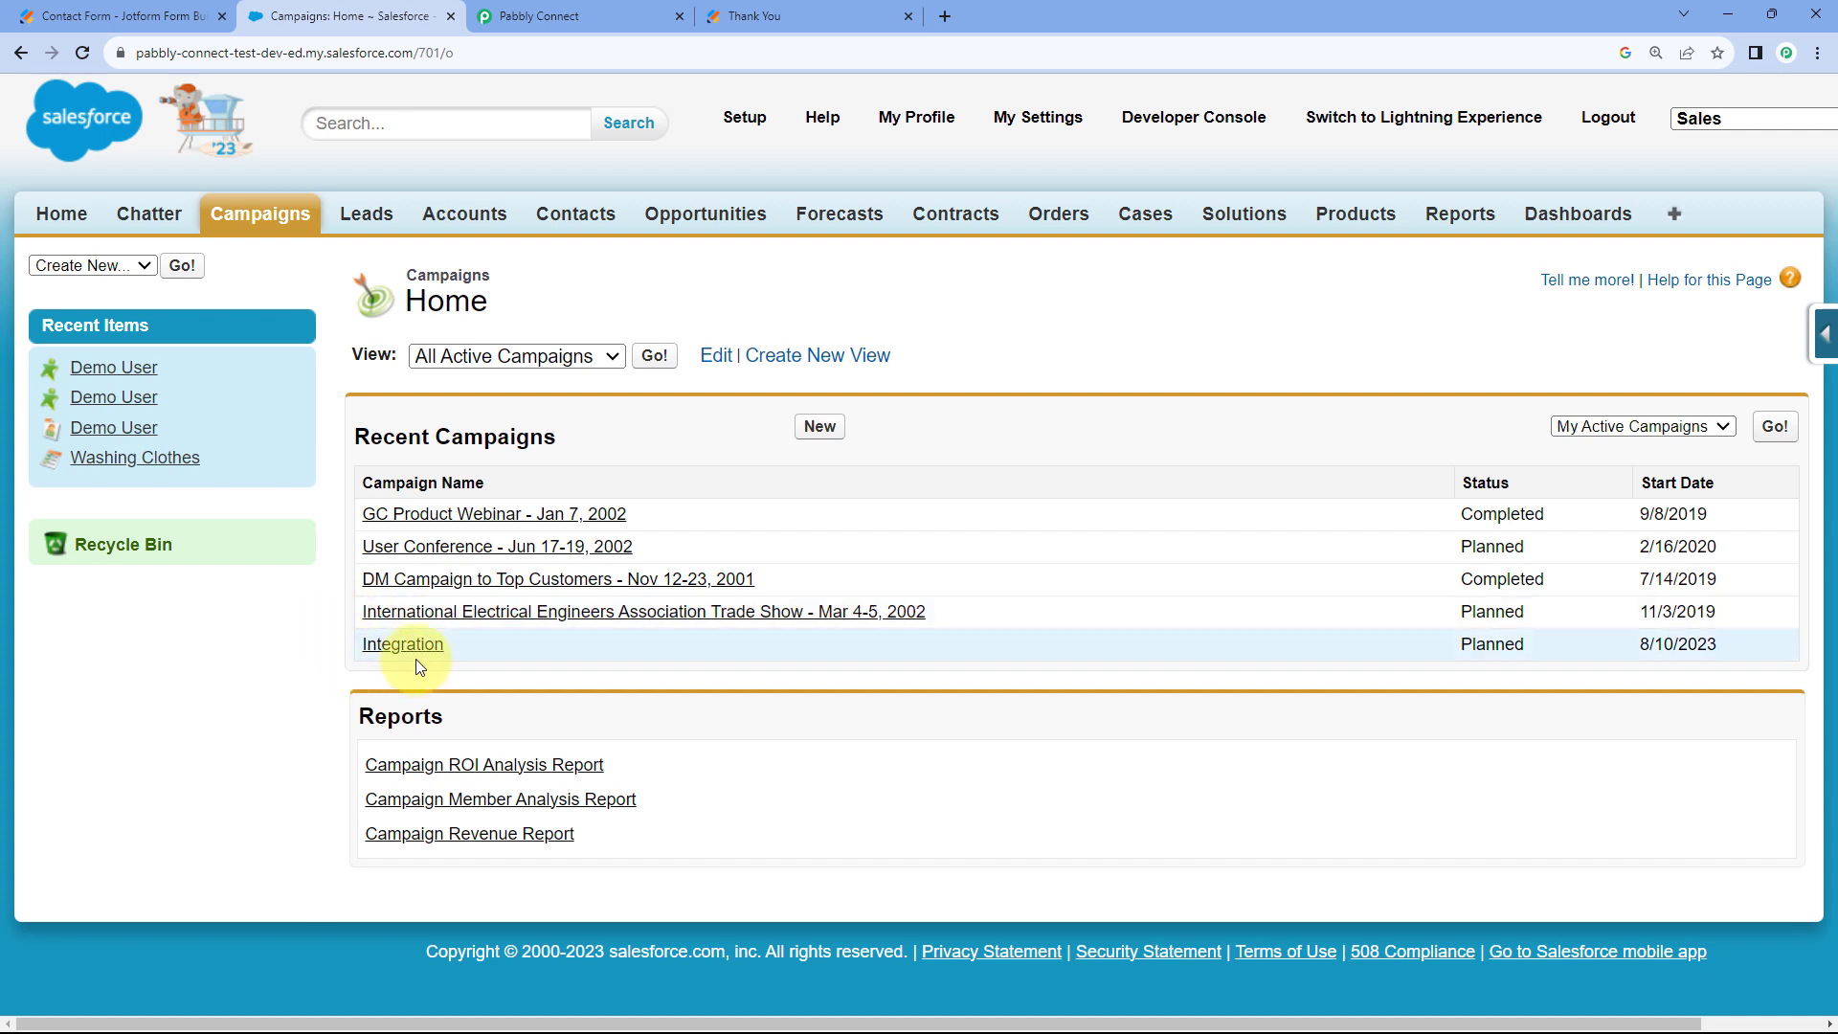
Review the Integration campaign's details in Salesforce, then select Integration as the Campaign ID.
{"action": "left_click", "coordinate": [574, 16]}
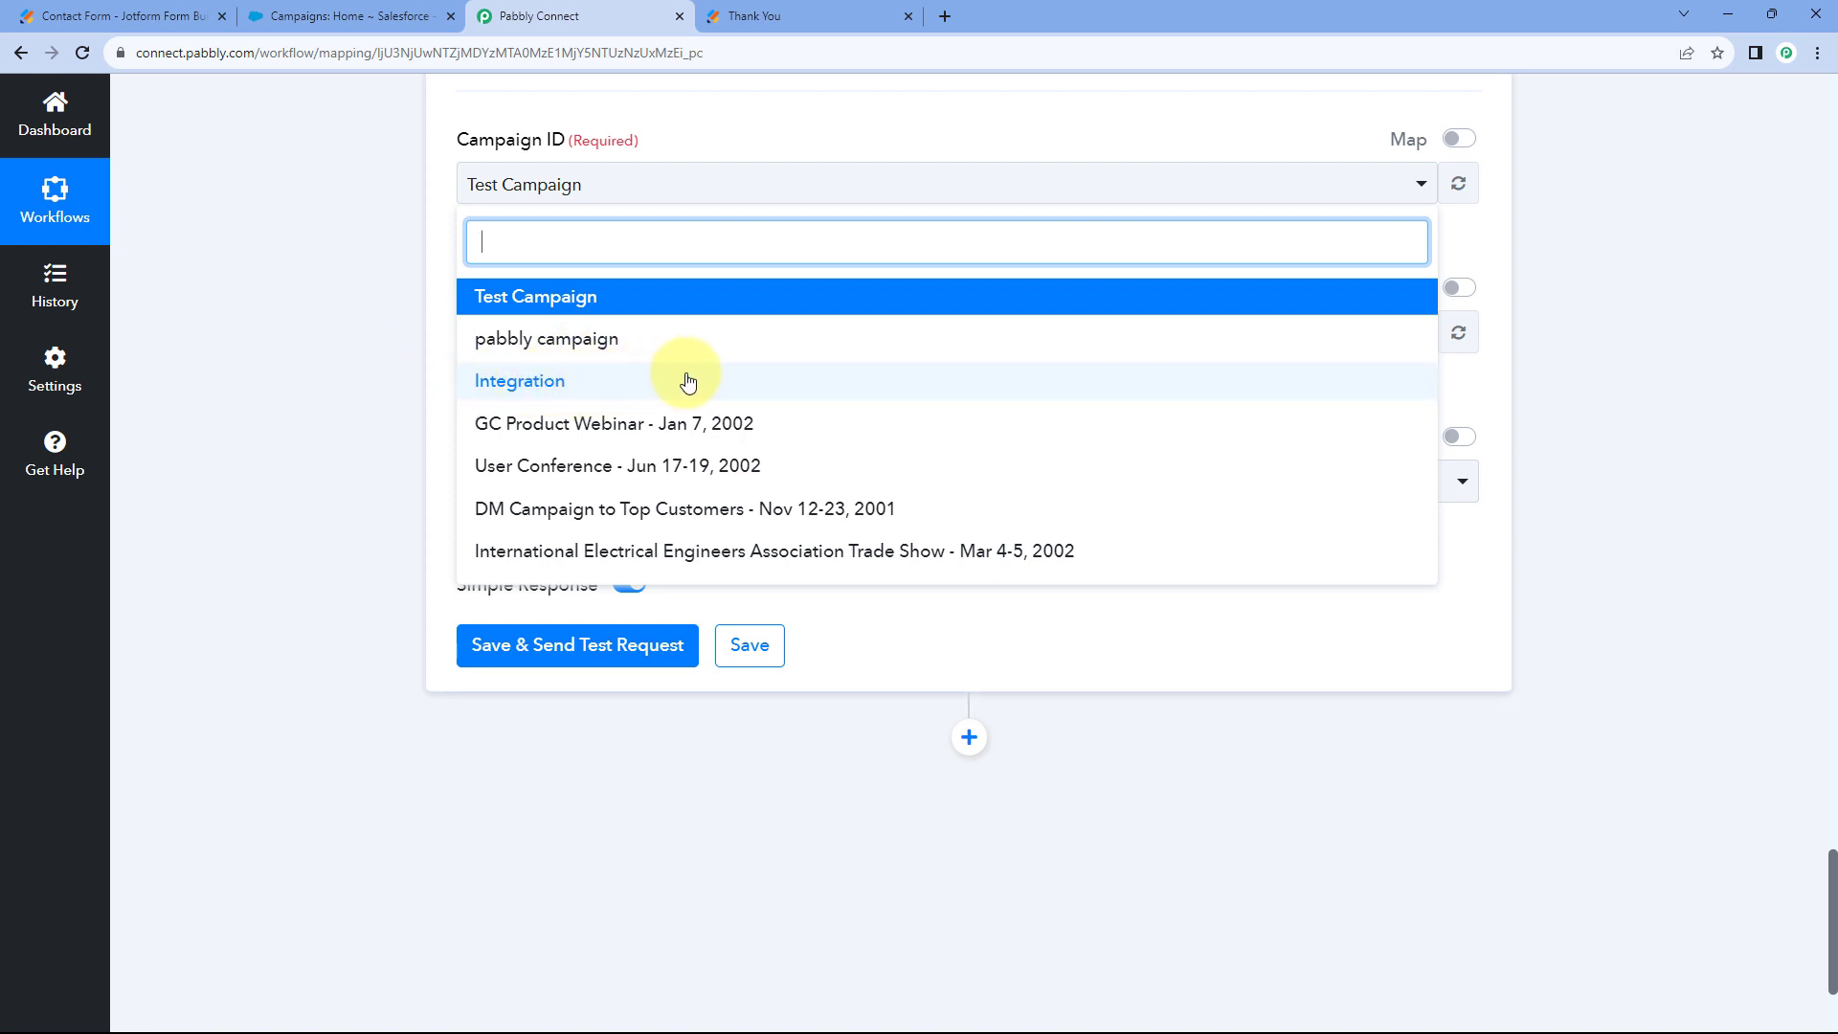
{"action": "left_click", "coordinate": [402, 15]}
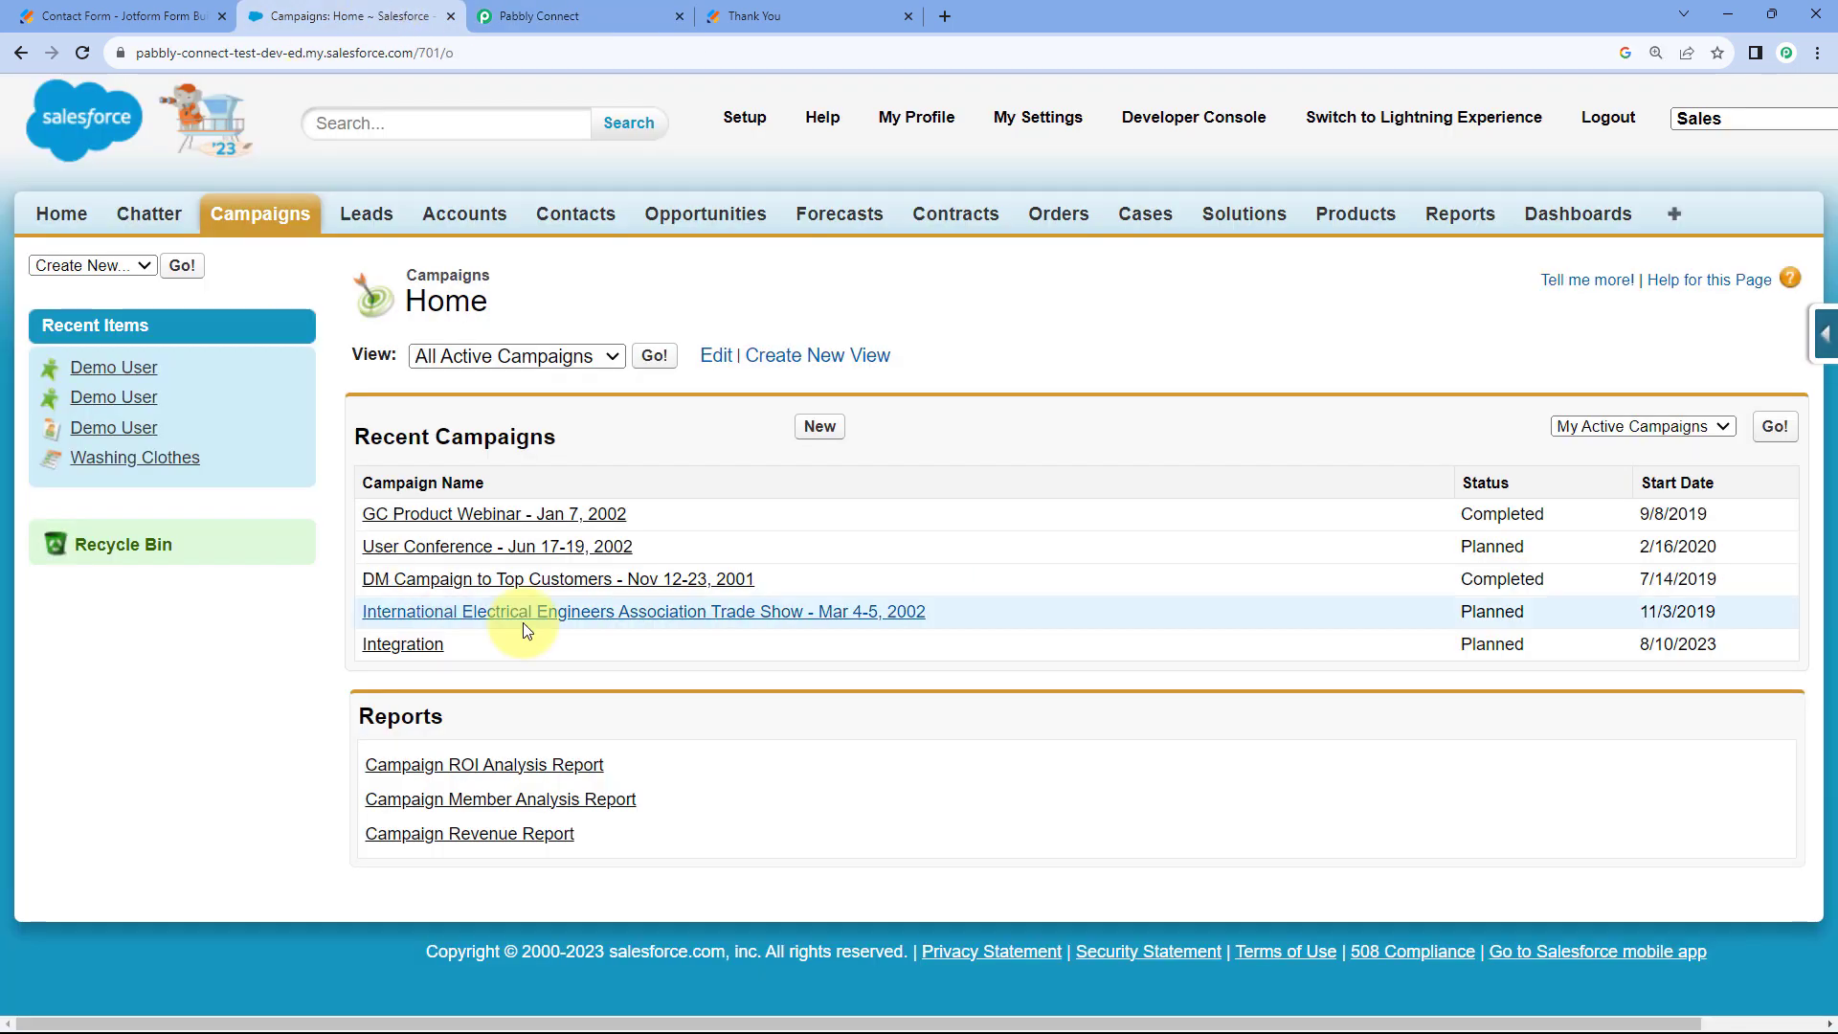
{"action": "left_click", "coordinate": [403, 646]}
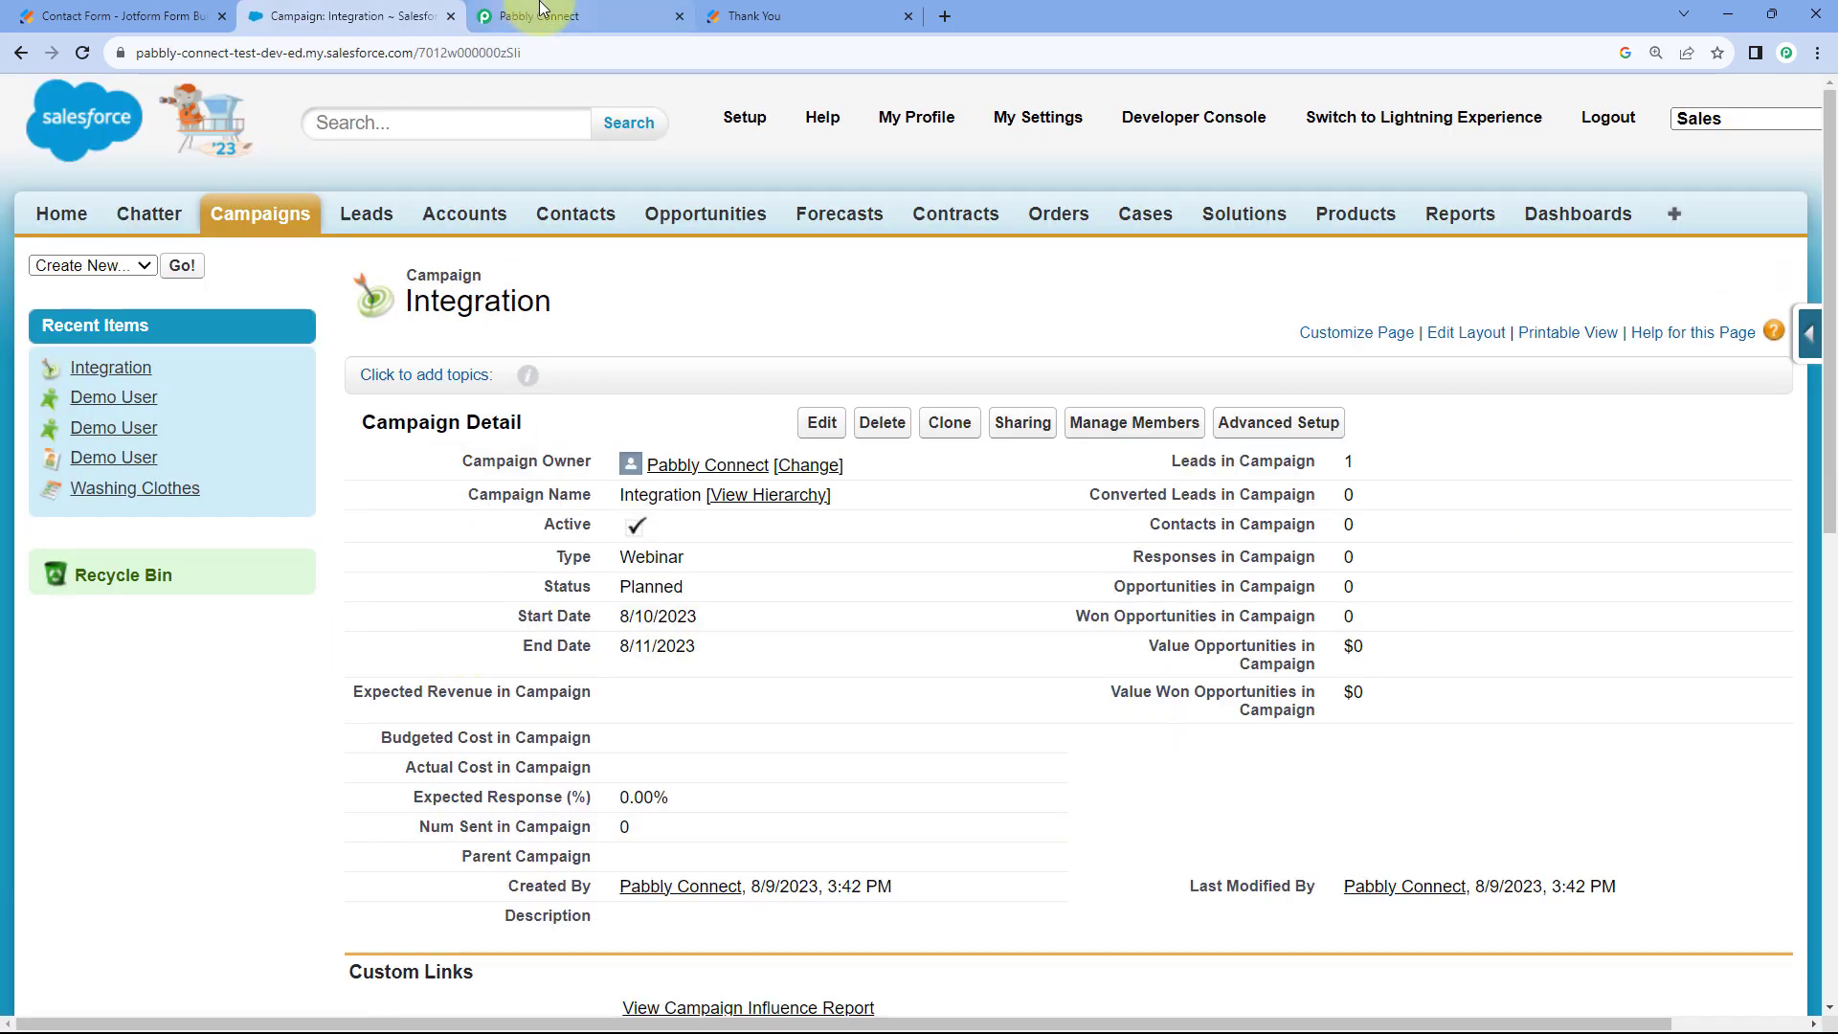
{"action": "left_click", "coordinate": [771, 16]}
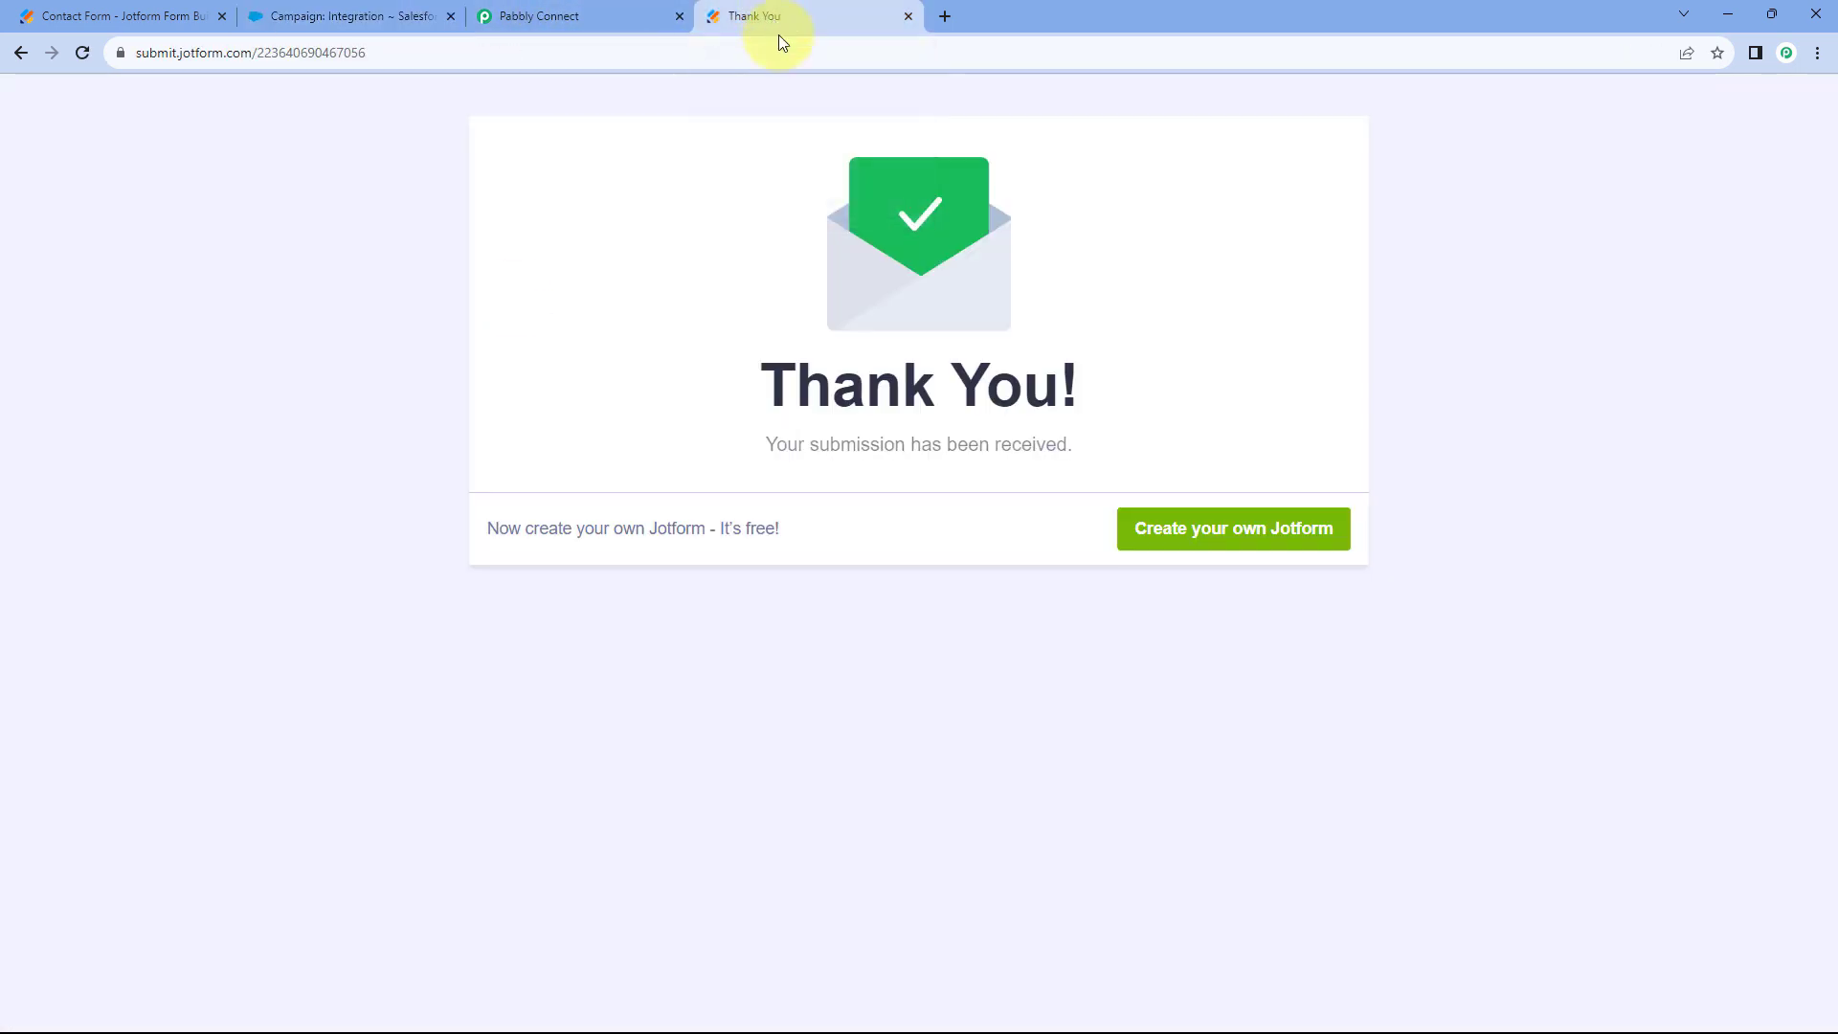
{"action": "left_click", "coordinate": [378, 16]}
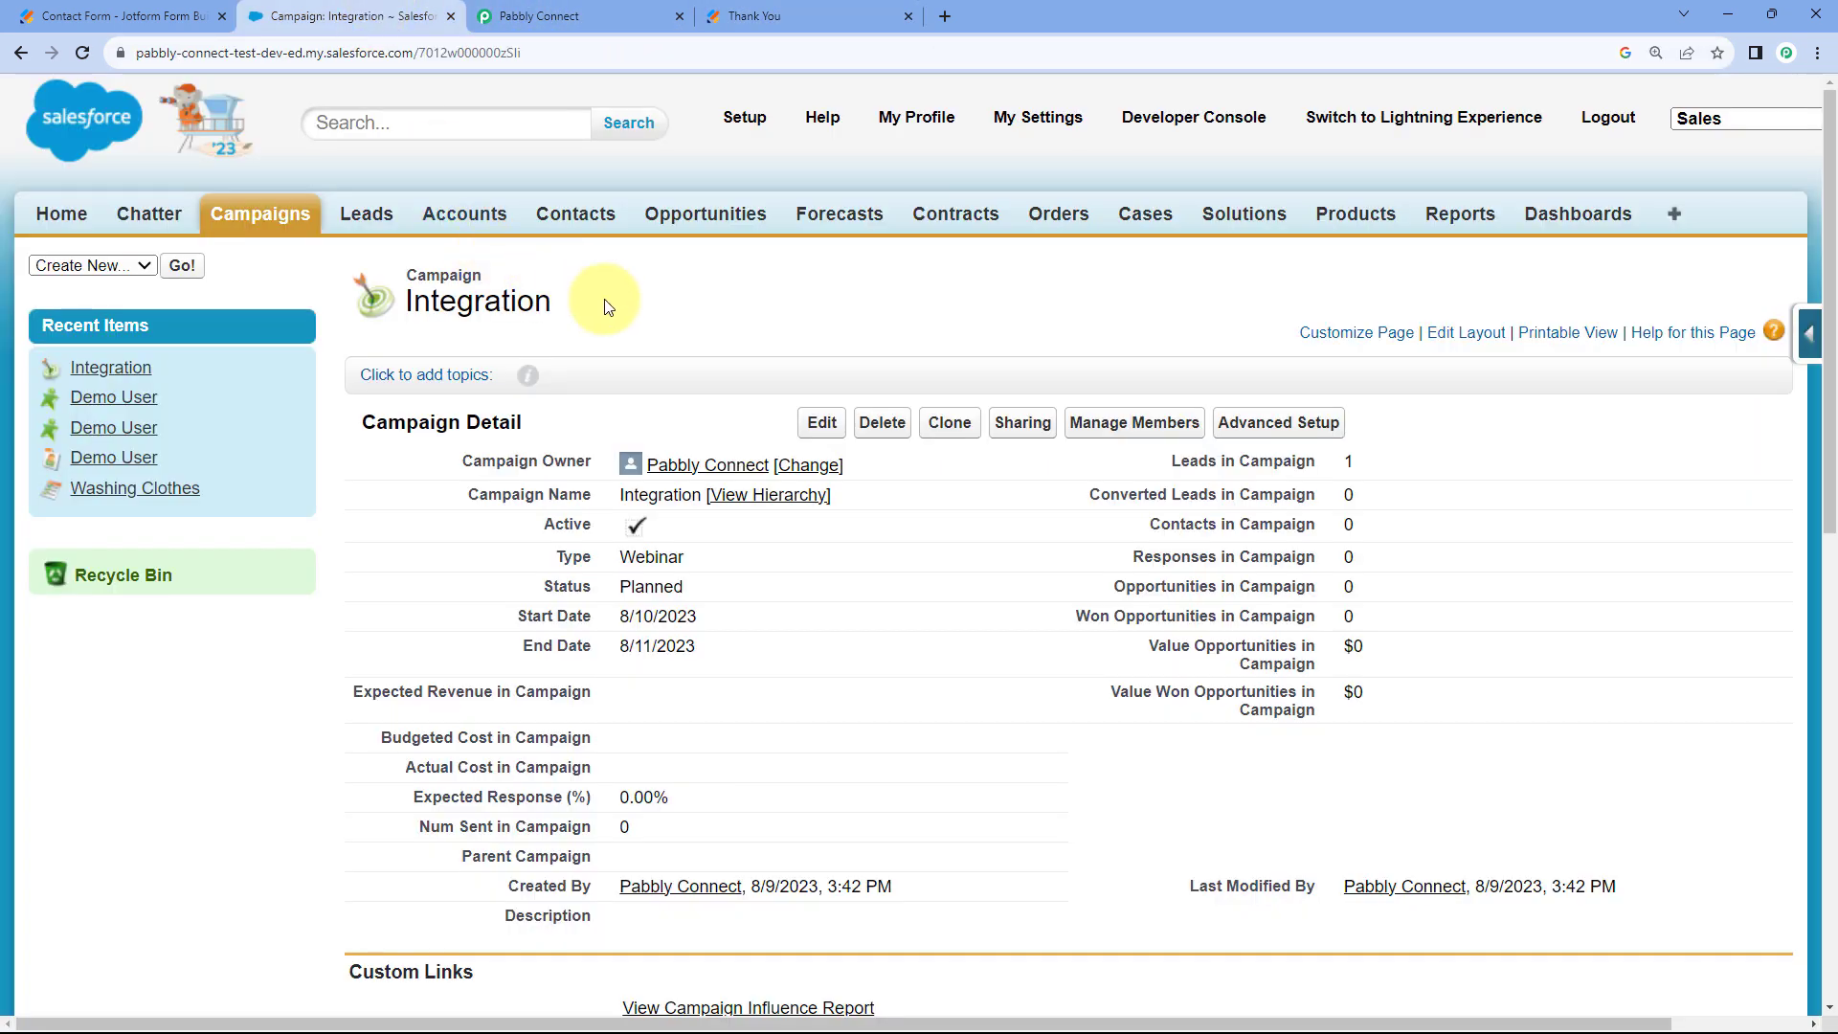
{"action": "left_click", "coordinate": [576, 11]}
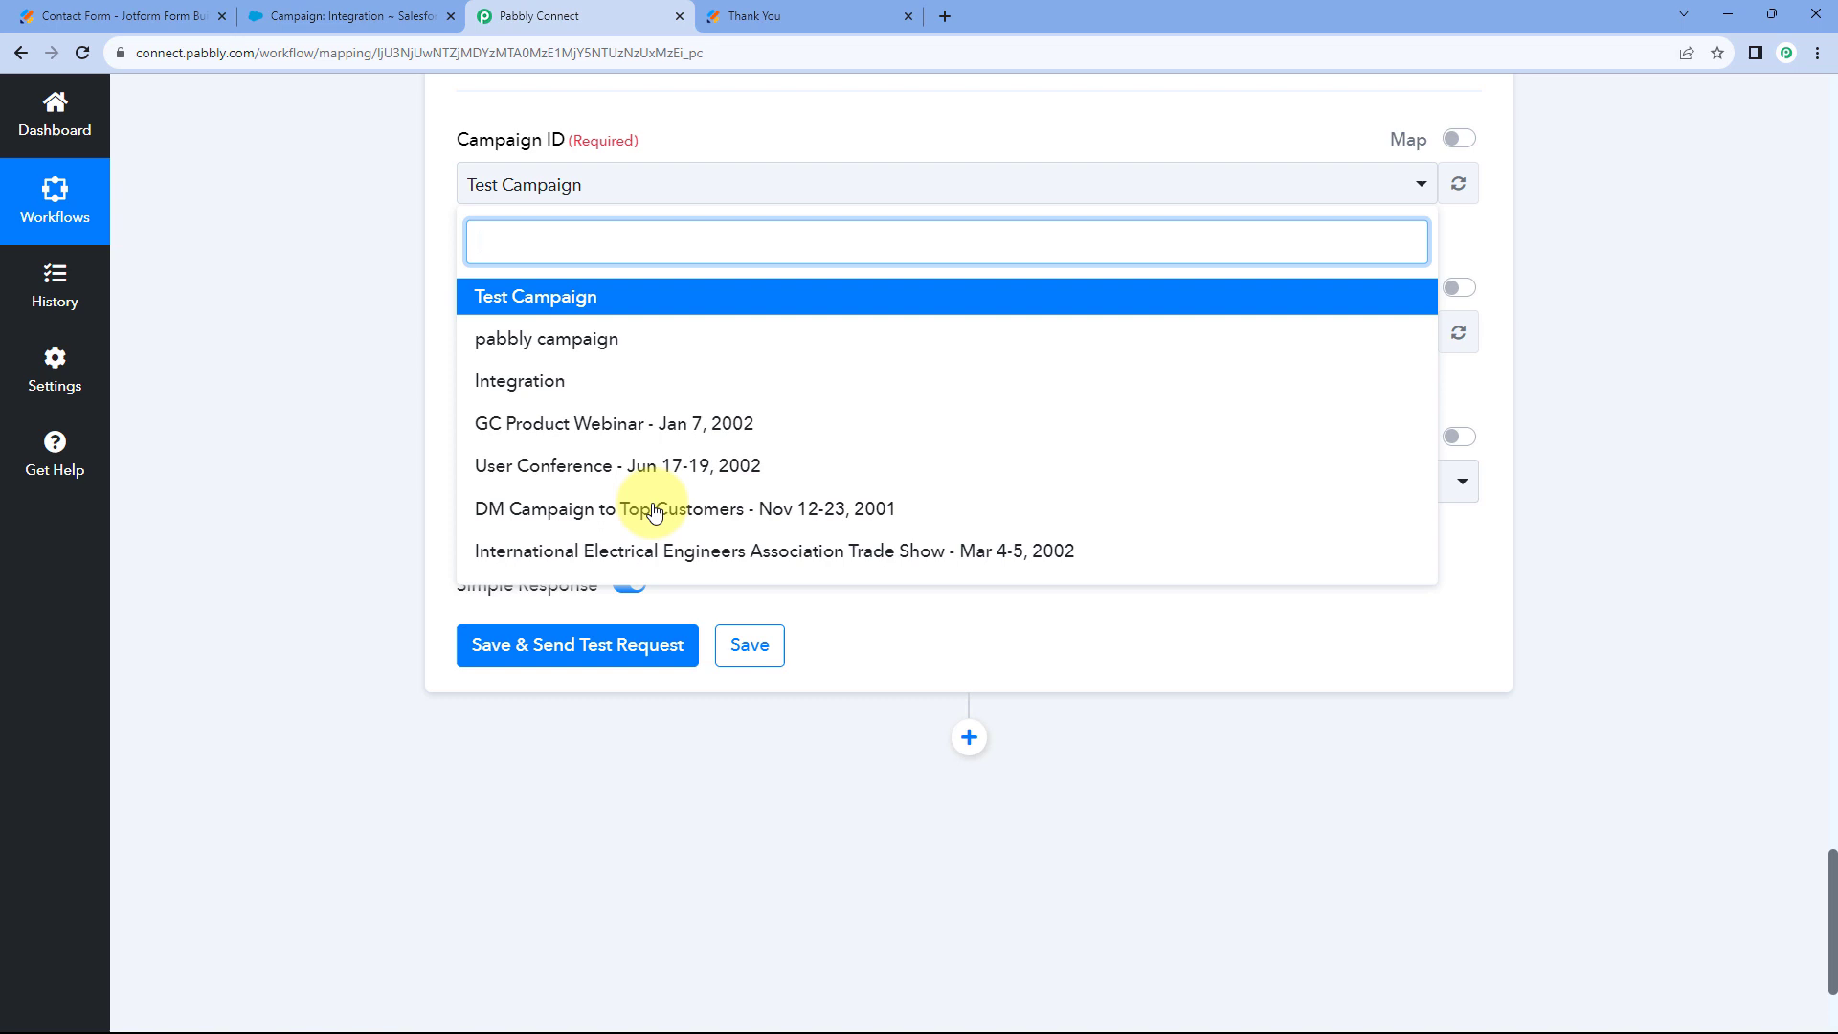
{"action": "left_click", "coordinate": [513, 382]}
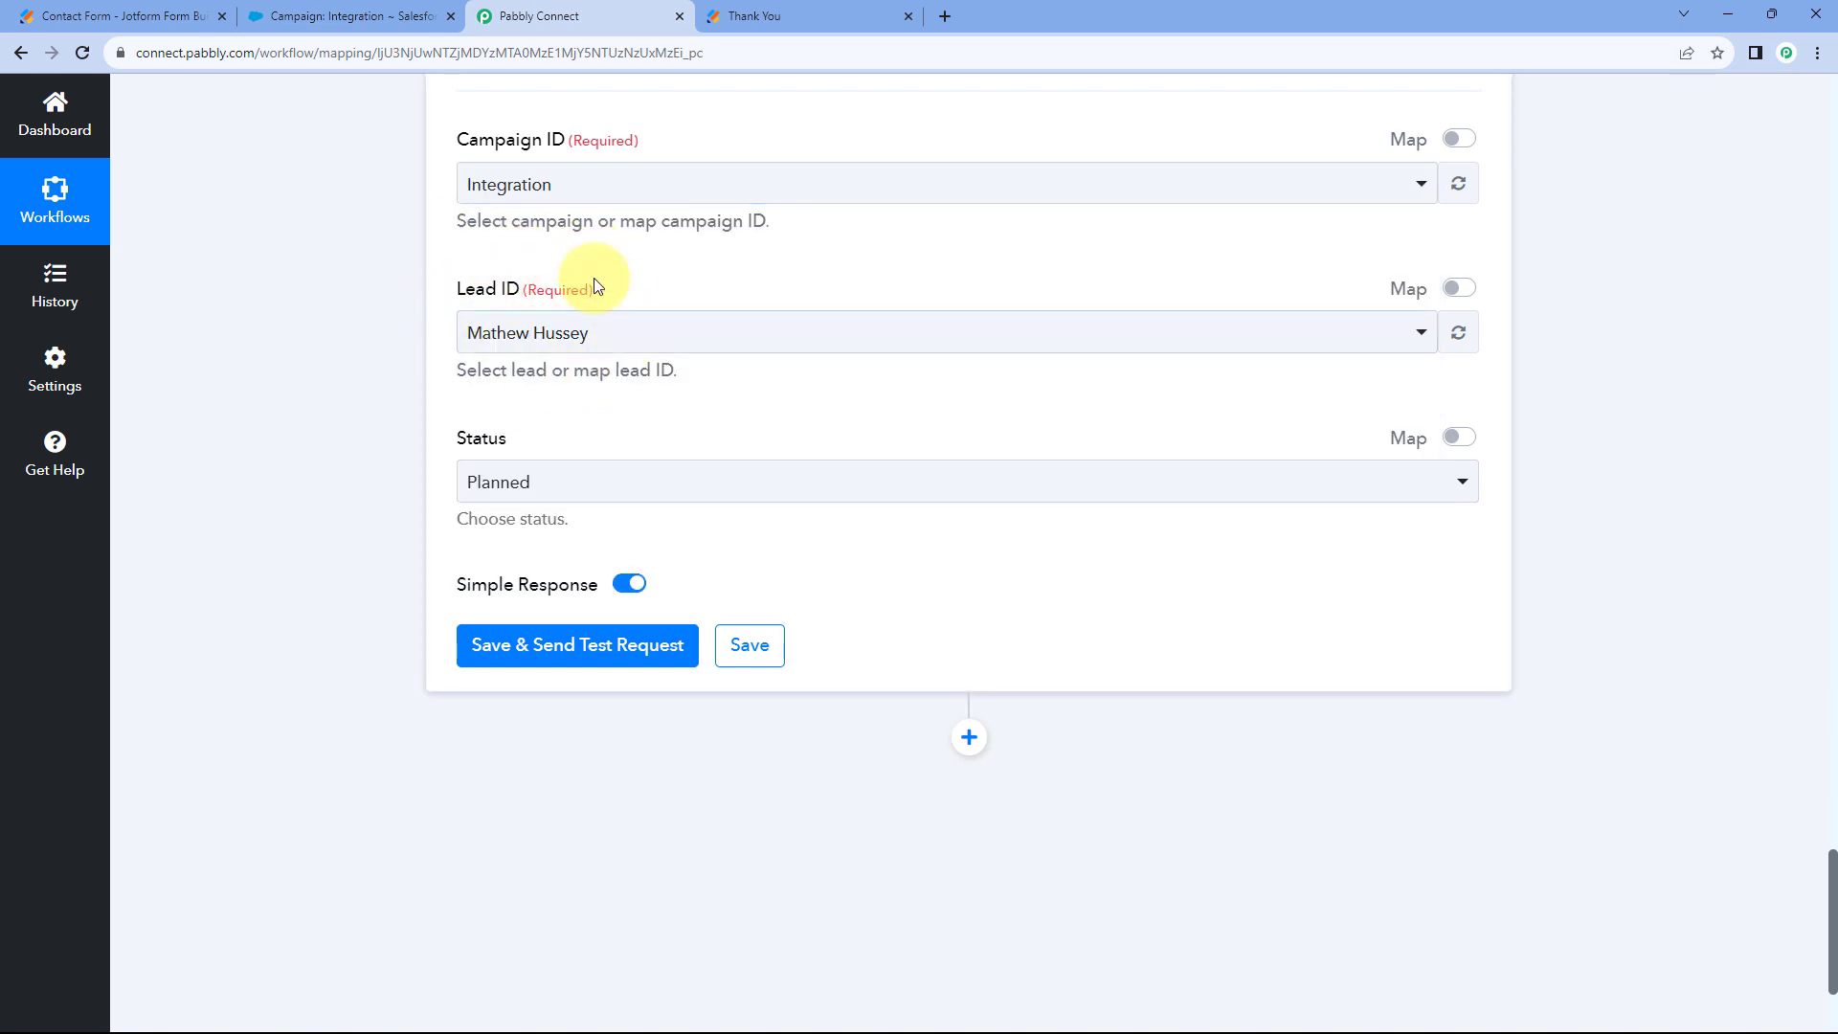
Browse the Lead ID dropdown's list of leads without changing the selection.
{"action": "left_click", "coordinate": [725, 340]}
{"action": "scroll", "coordinate": [389, 398], "scroll_direction": "down", "scroll_amount": 2}
{"action": "scroll", "coordinate": [706, 427], "scroll_direction": "down", "scroll_amount": 5}
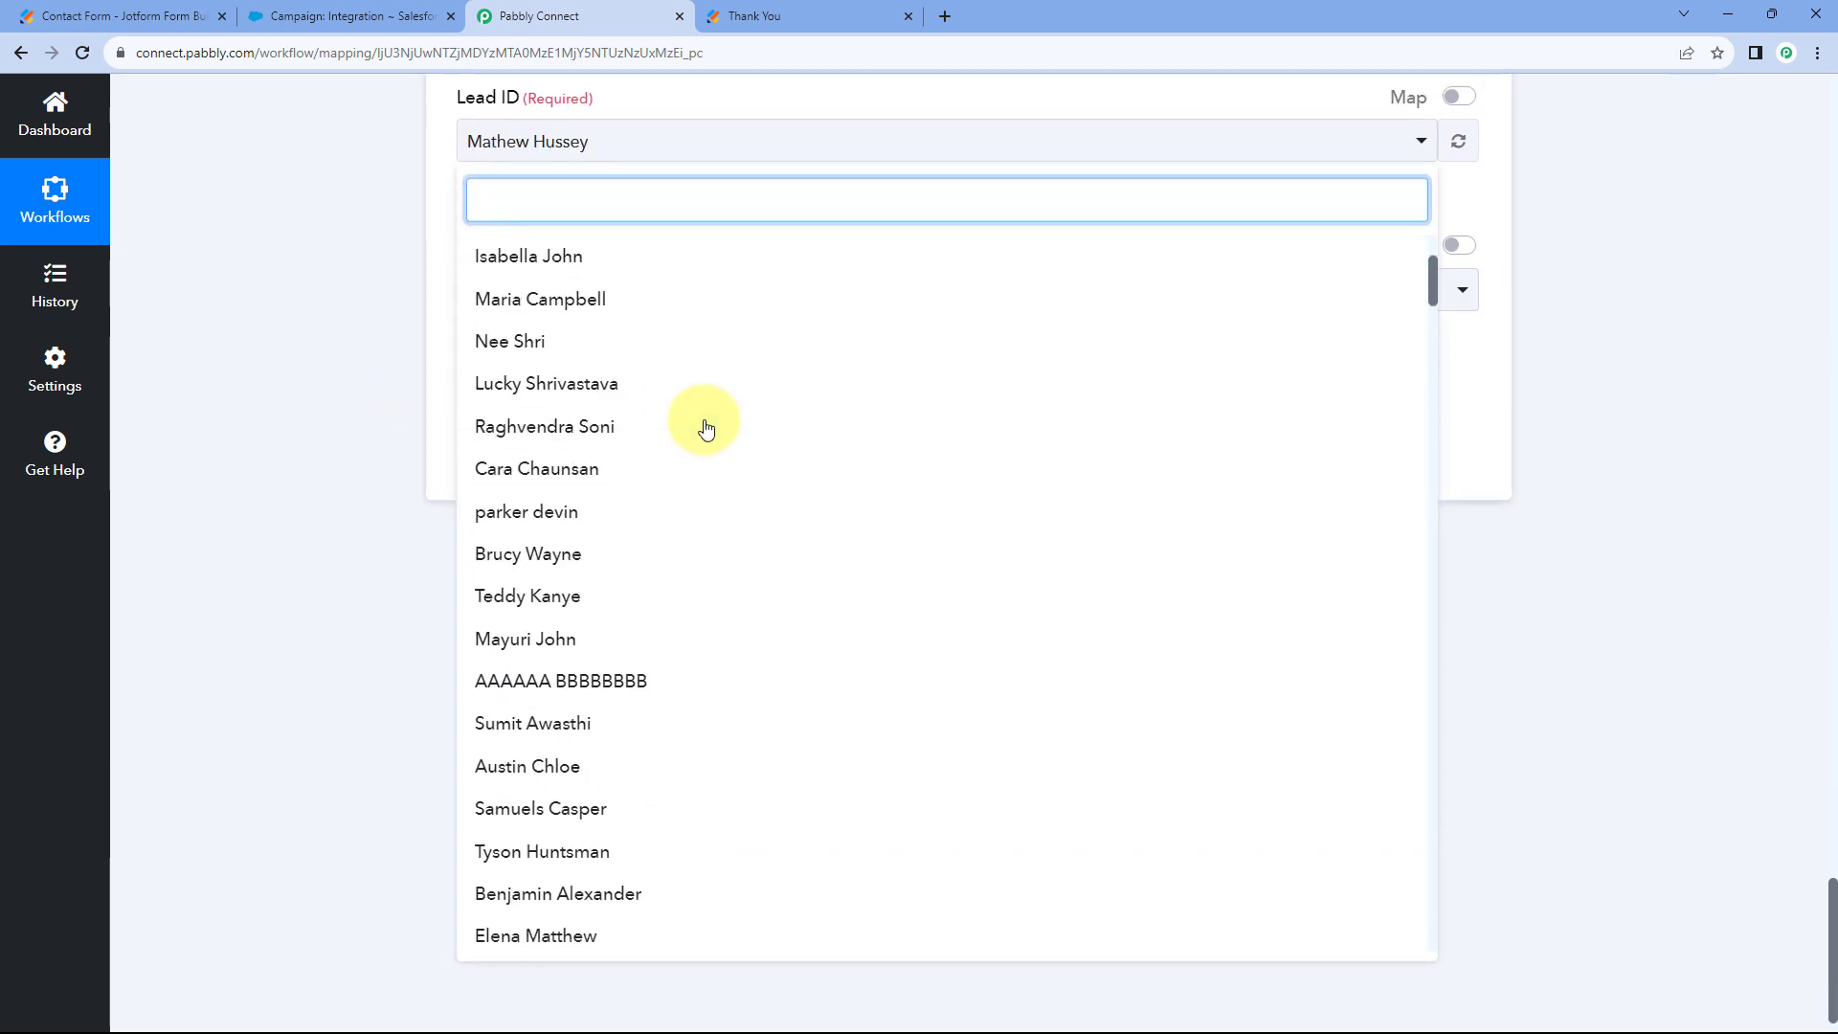
{"action": "scroll", "coordinate": [706, 427], "scroll_direction": "down", "scroll_amount": 9}
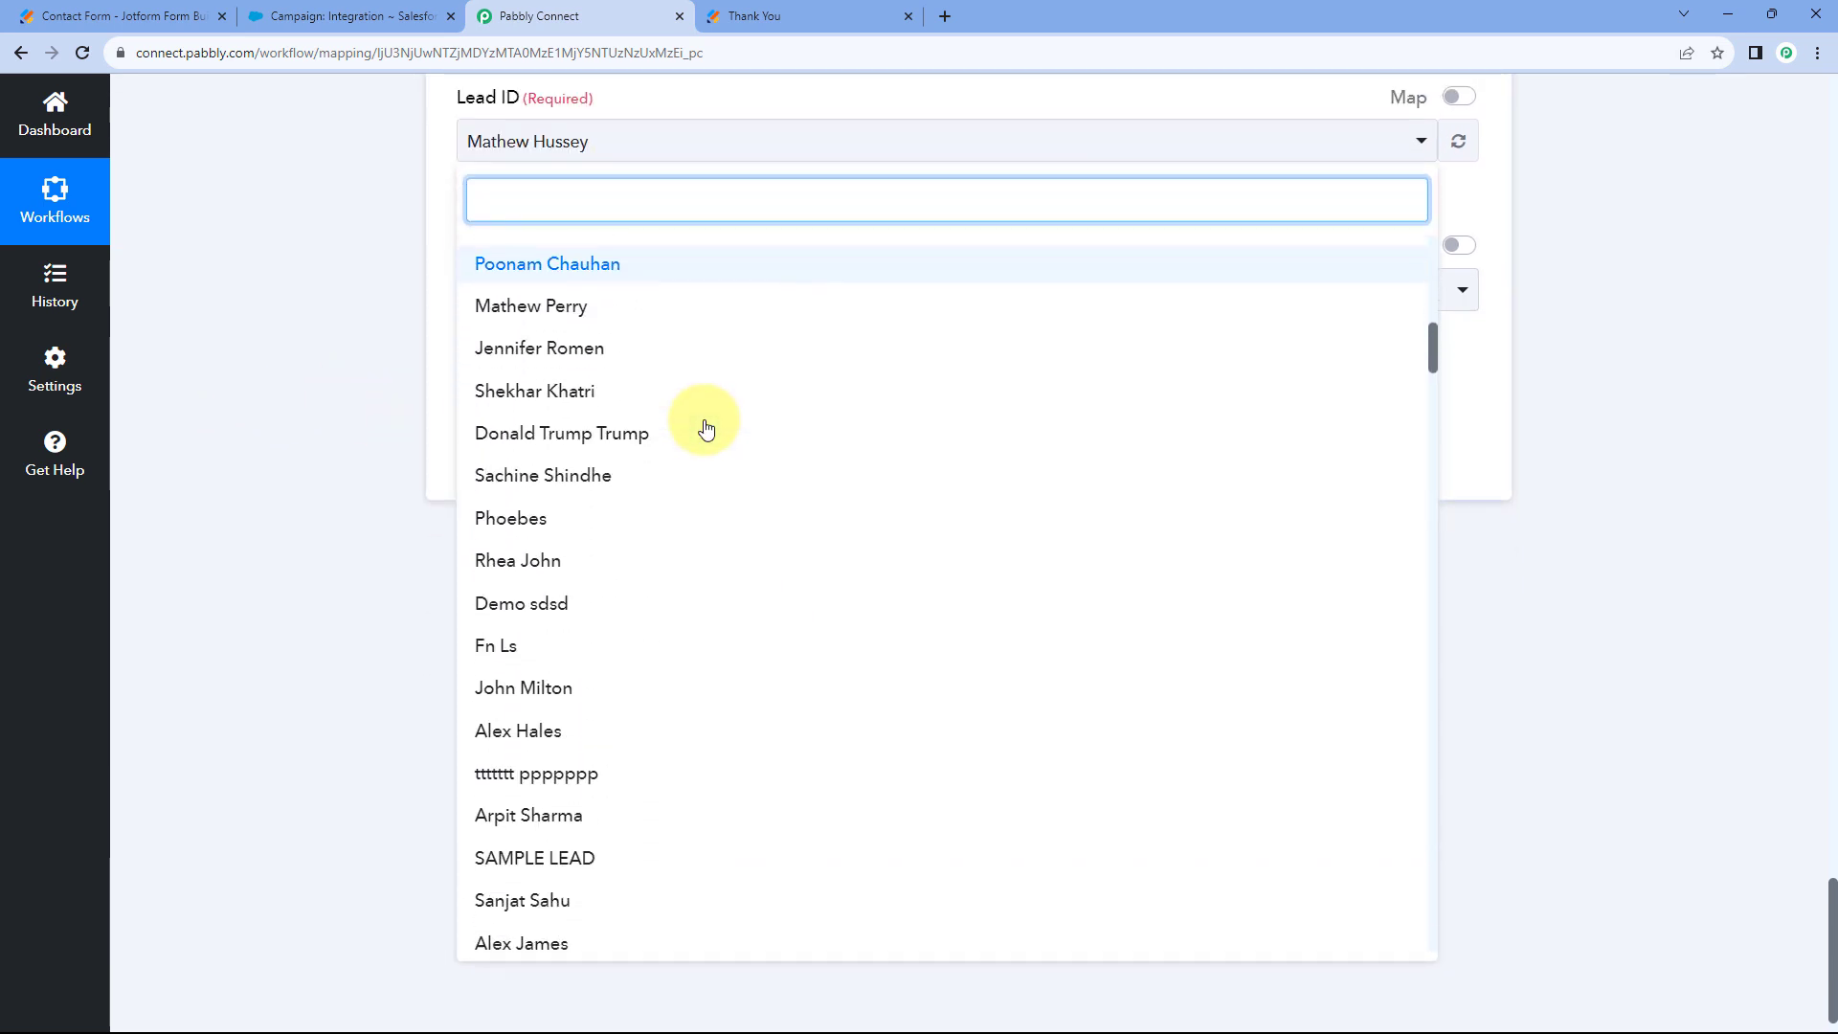
{"action": "scroll", "coordinate": [689, 412], "scroll_direction": "down", "scroll_amount": 1}
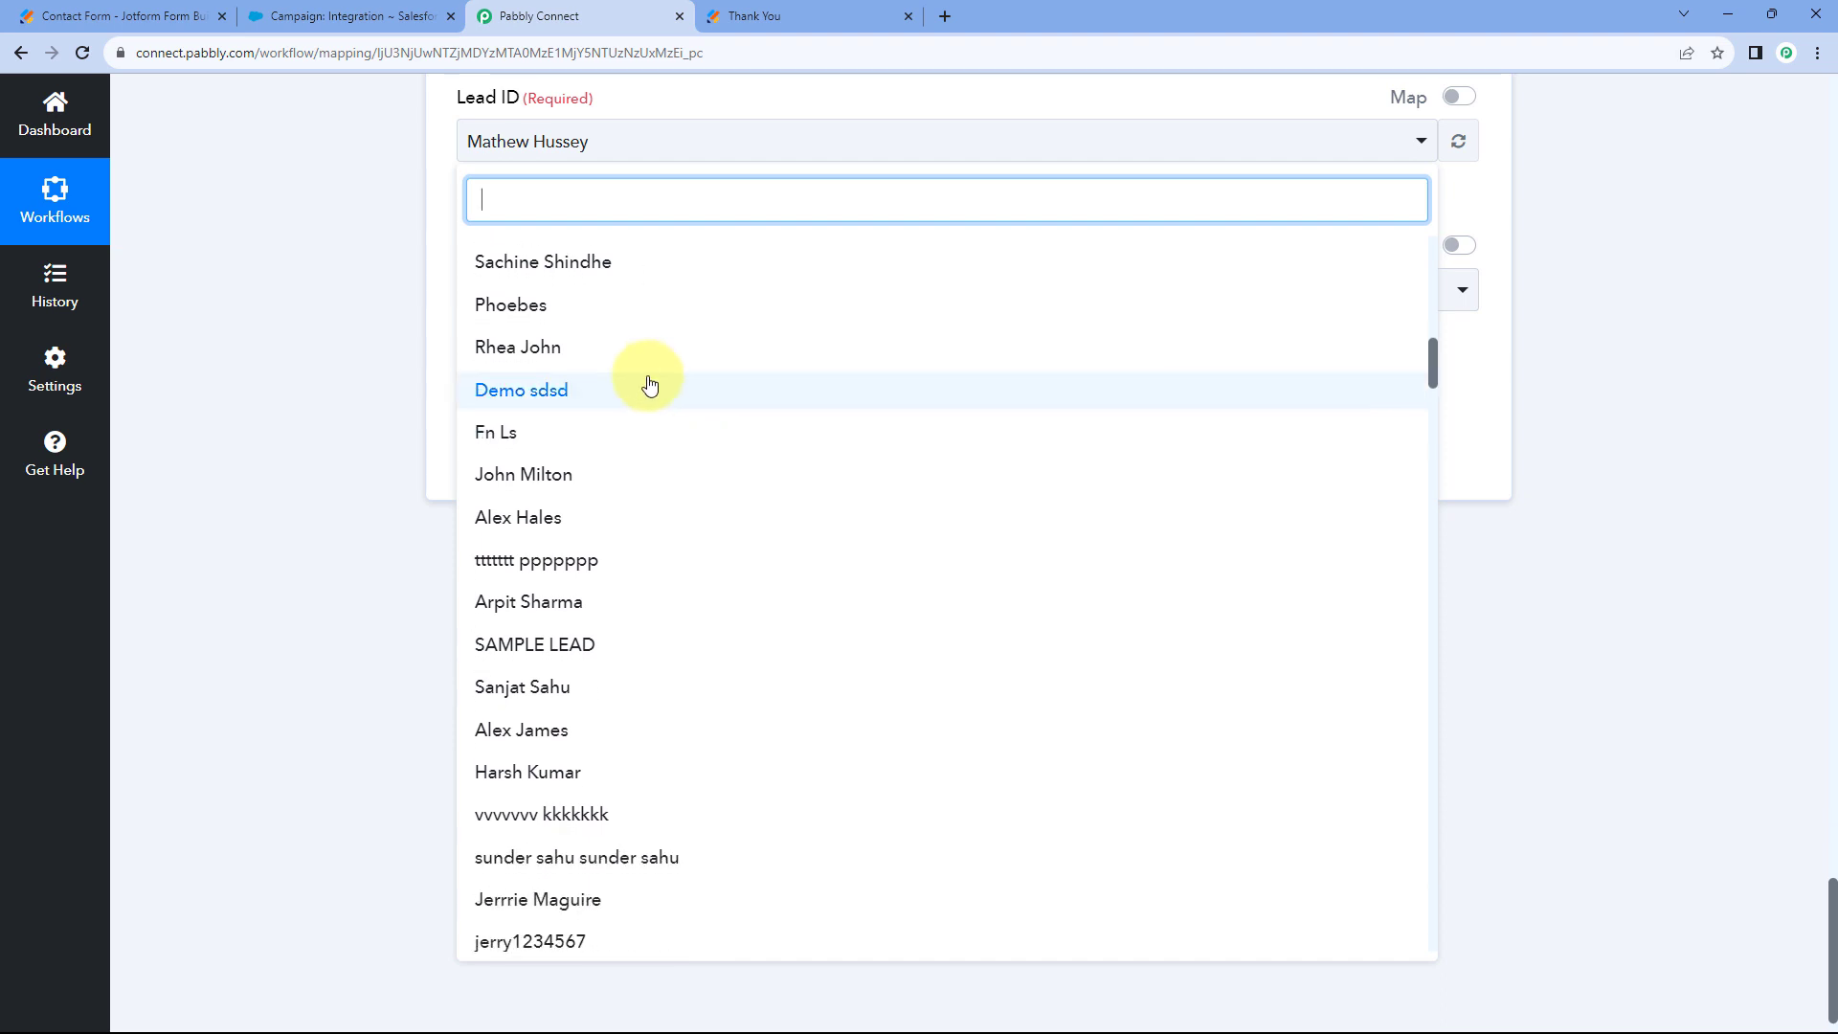
{"action": "left_click", "coordinate": [387, 285]}
{"action": "scroll", "coordinate": [356, 324], "scroll_direction": "up", "scroll_amount": 2}
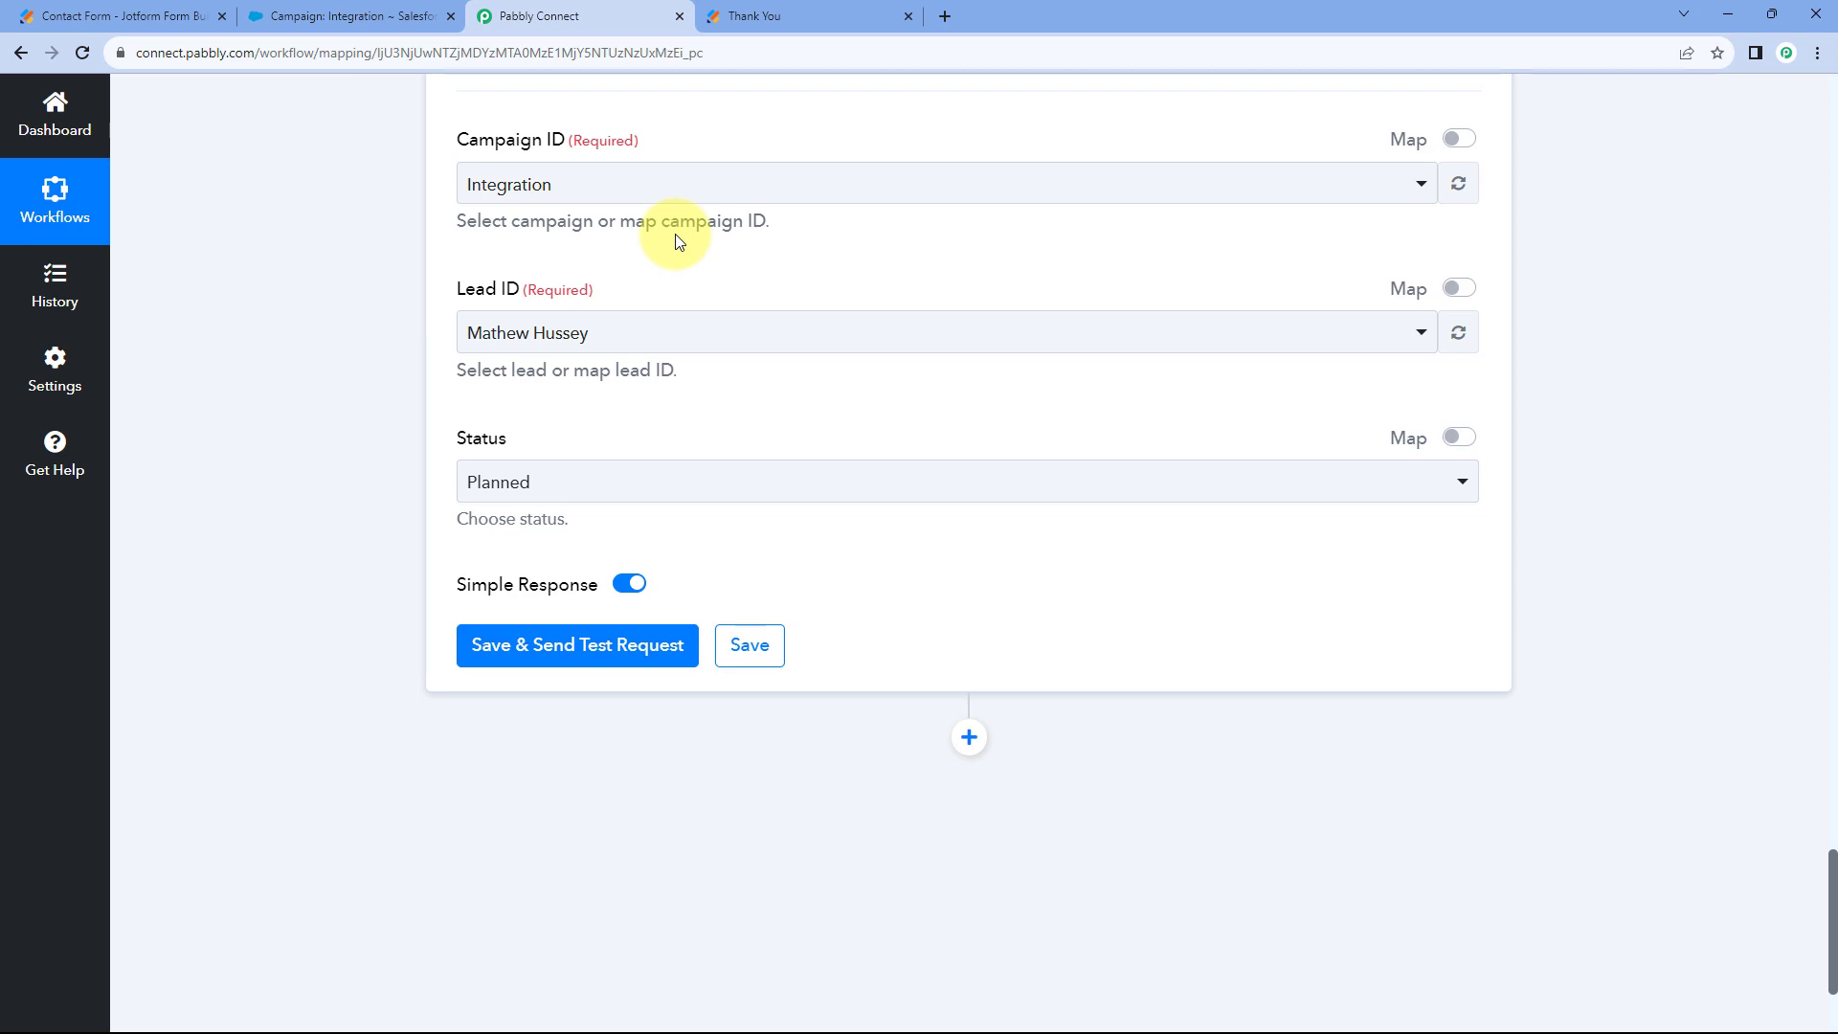
{"action": "scroll", "coordinate": [780, 292], "scroll_direction": "up", "scroll_amount": 12}
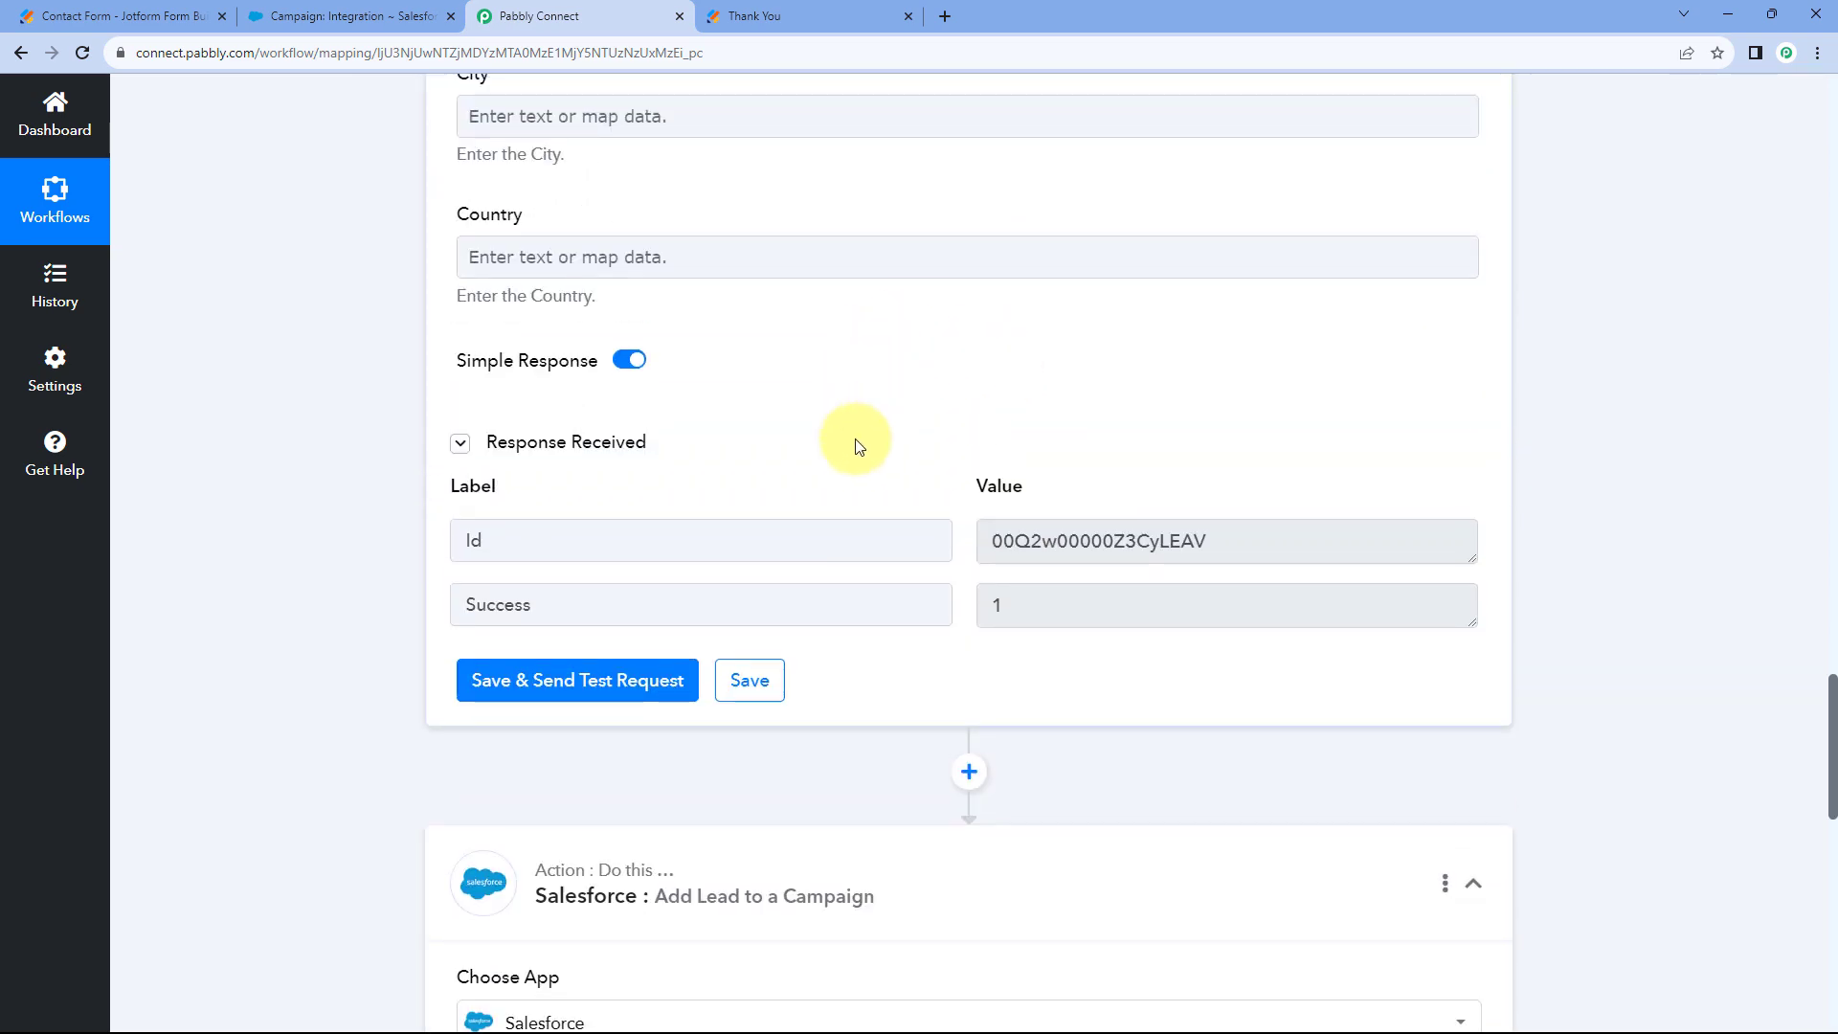
{"action": "scroll", "coordinate": [854, 438], "scroll_direction": "down", "scroll_amount": 7}
{"action": "scroll", "coordinate": [771, 493], "scroll_direction": "down", "scroll_amount": 1}
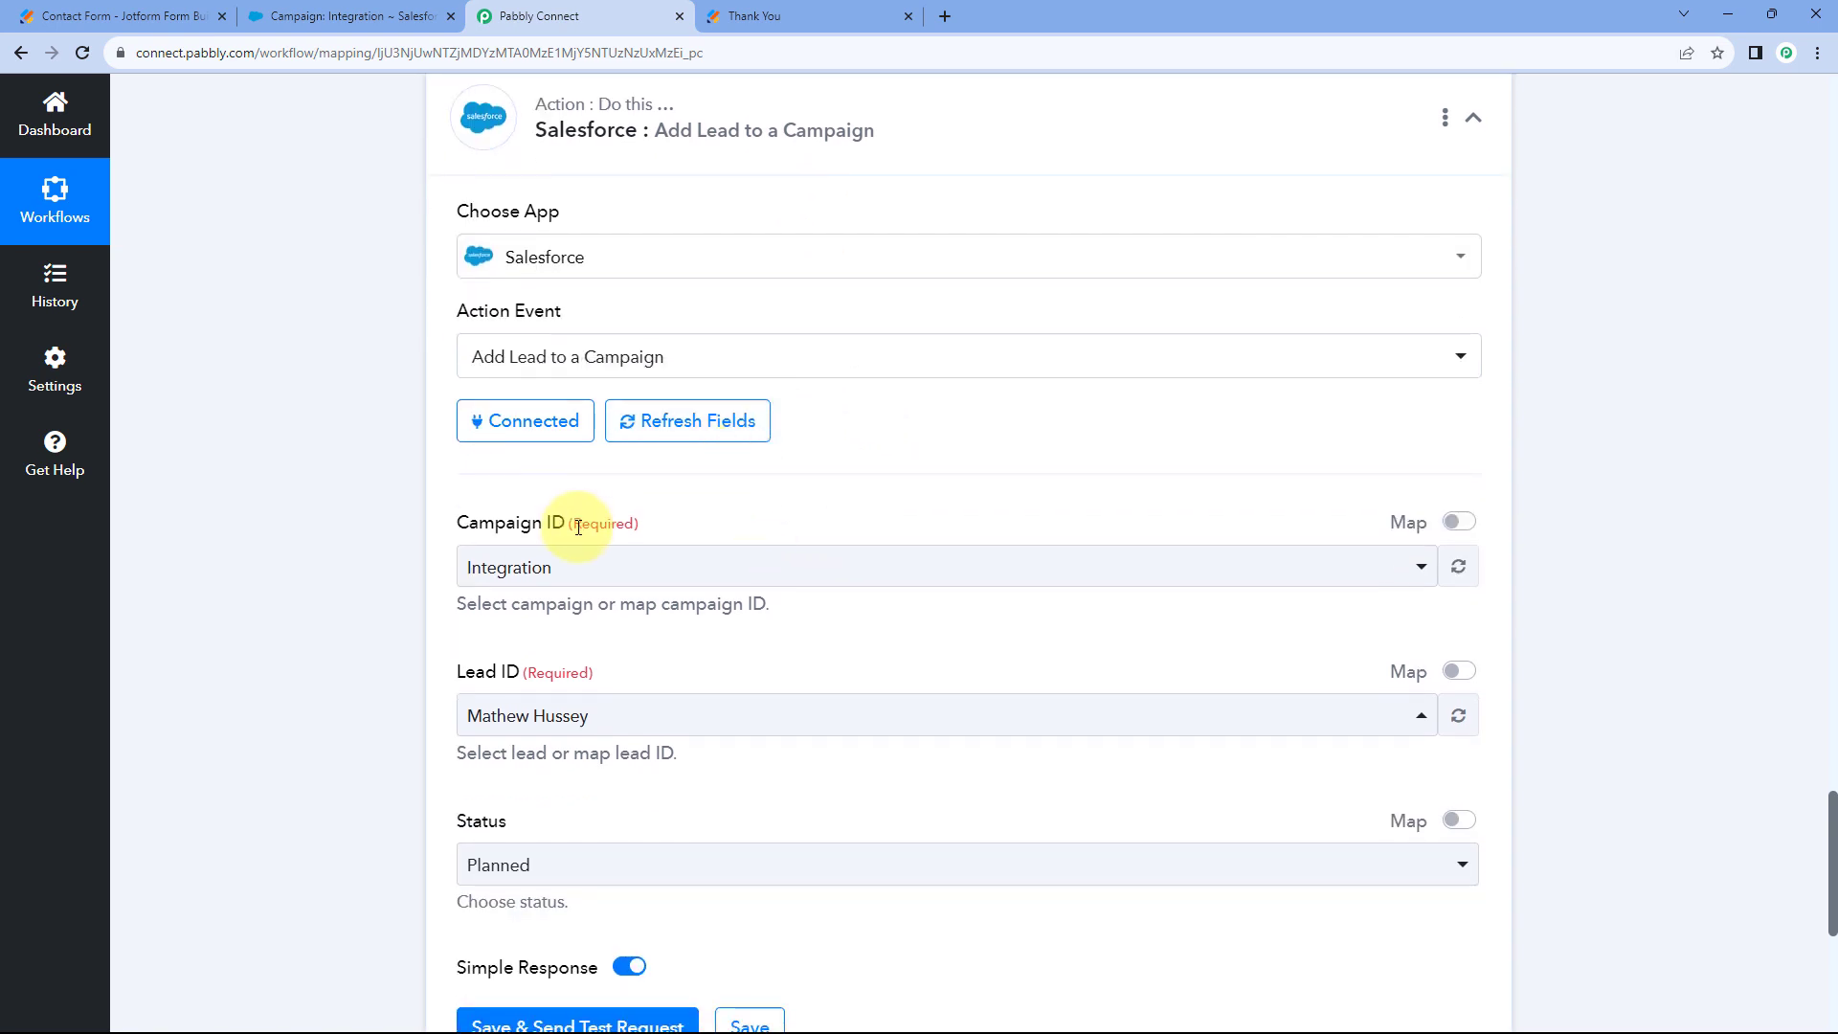
{"action": "scroll", "coordinate": [853, 471], "scroll_direction": "down", "scroll_amount": 2}
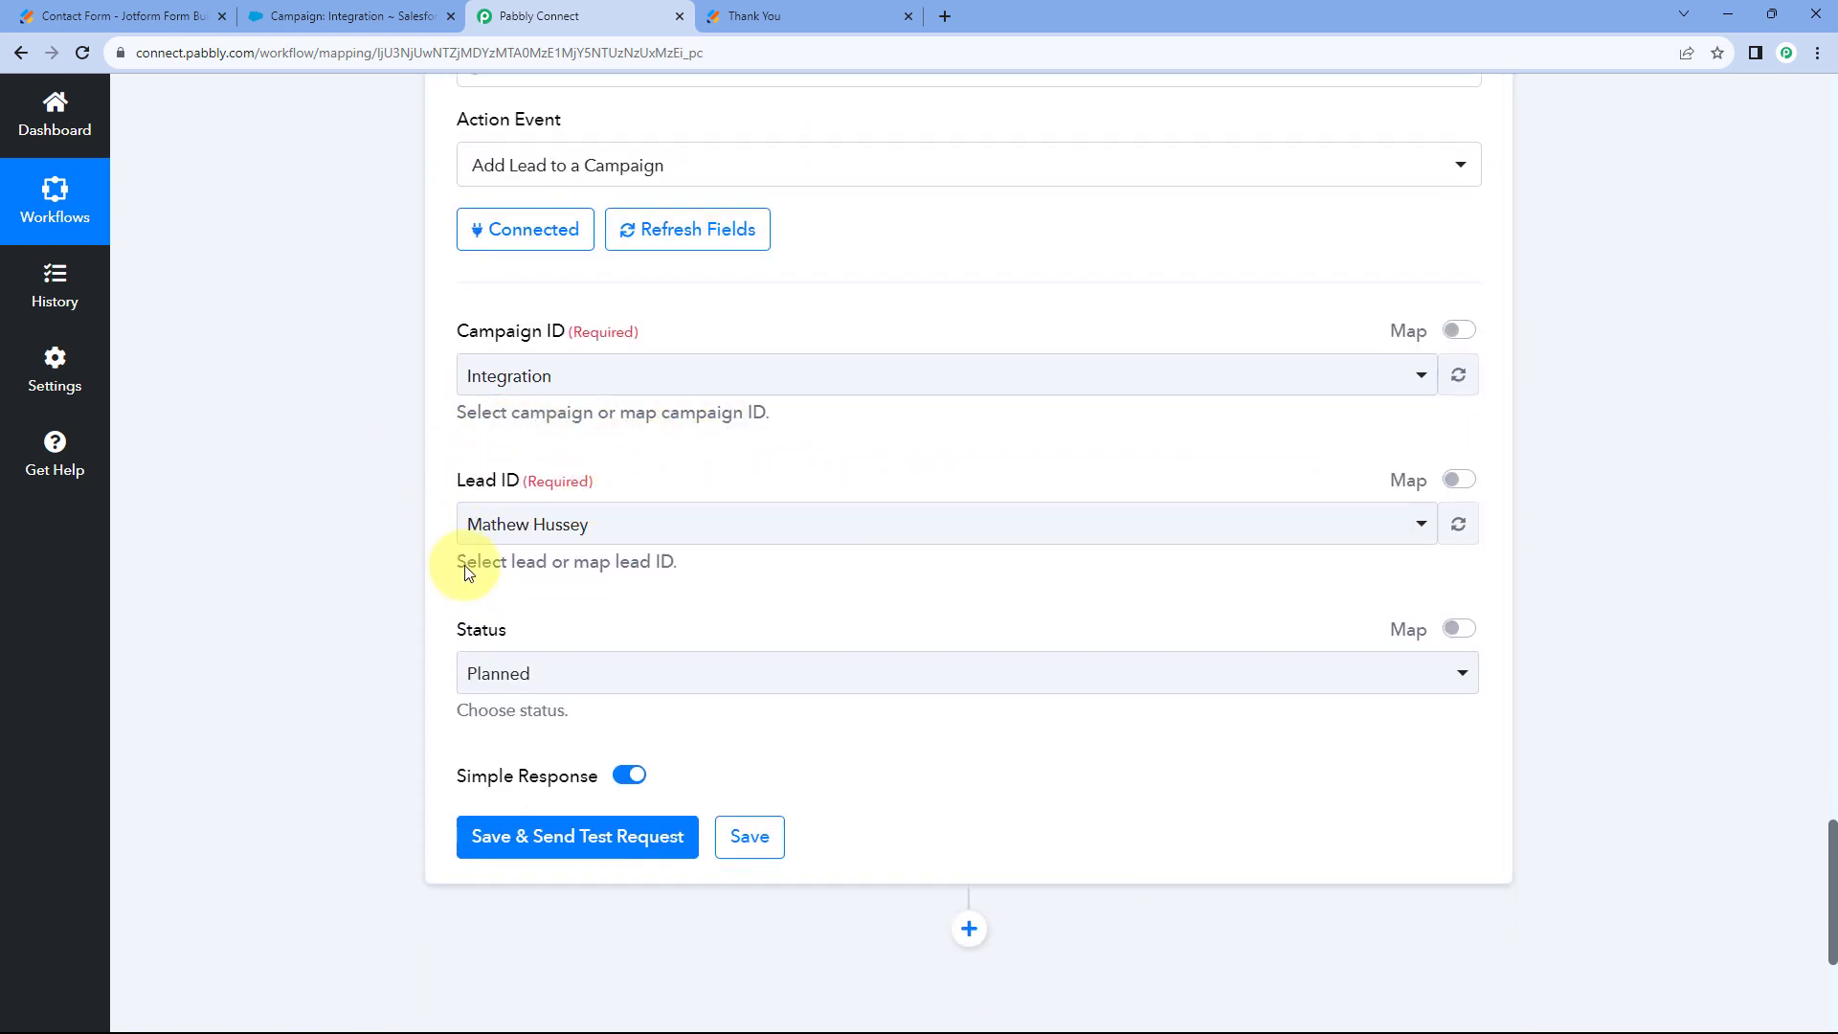
Turn on the Map toggle beside Lead ID so it accepts mapped data.
{"action": "left_click", "coordinate": [676, 529]}
{"action": "scroll", "coordinate": [355, 507], "scroll_direction": "down", "scroll_amount": 2}
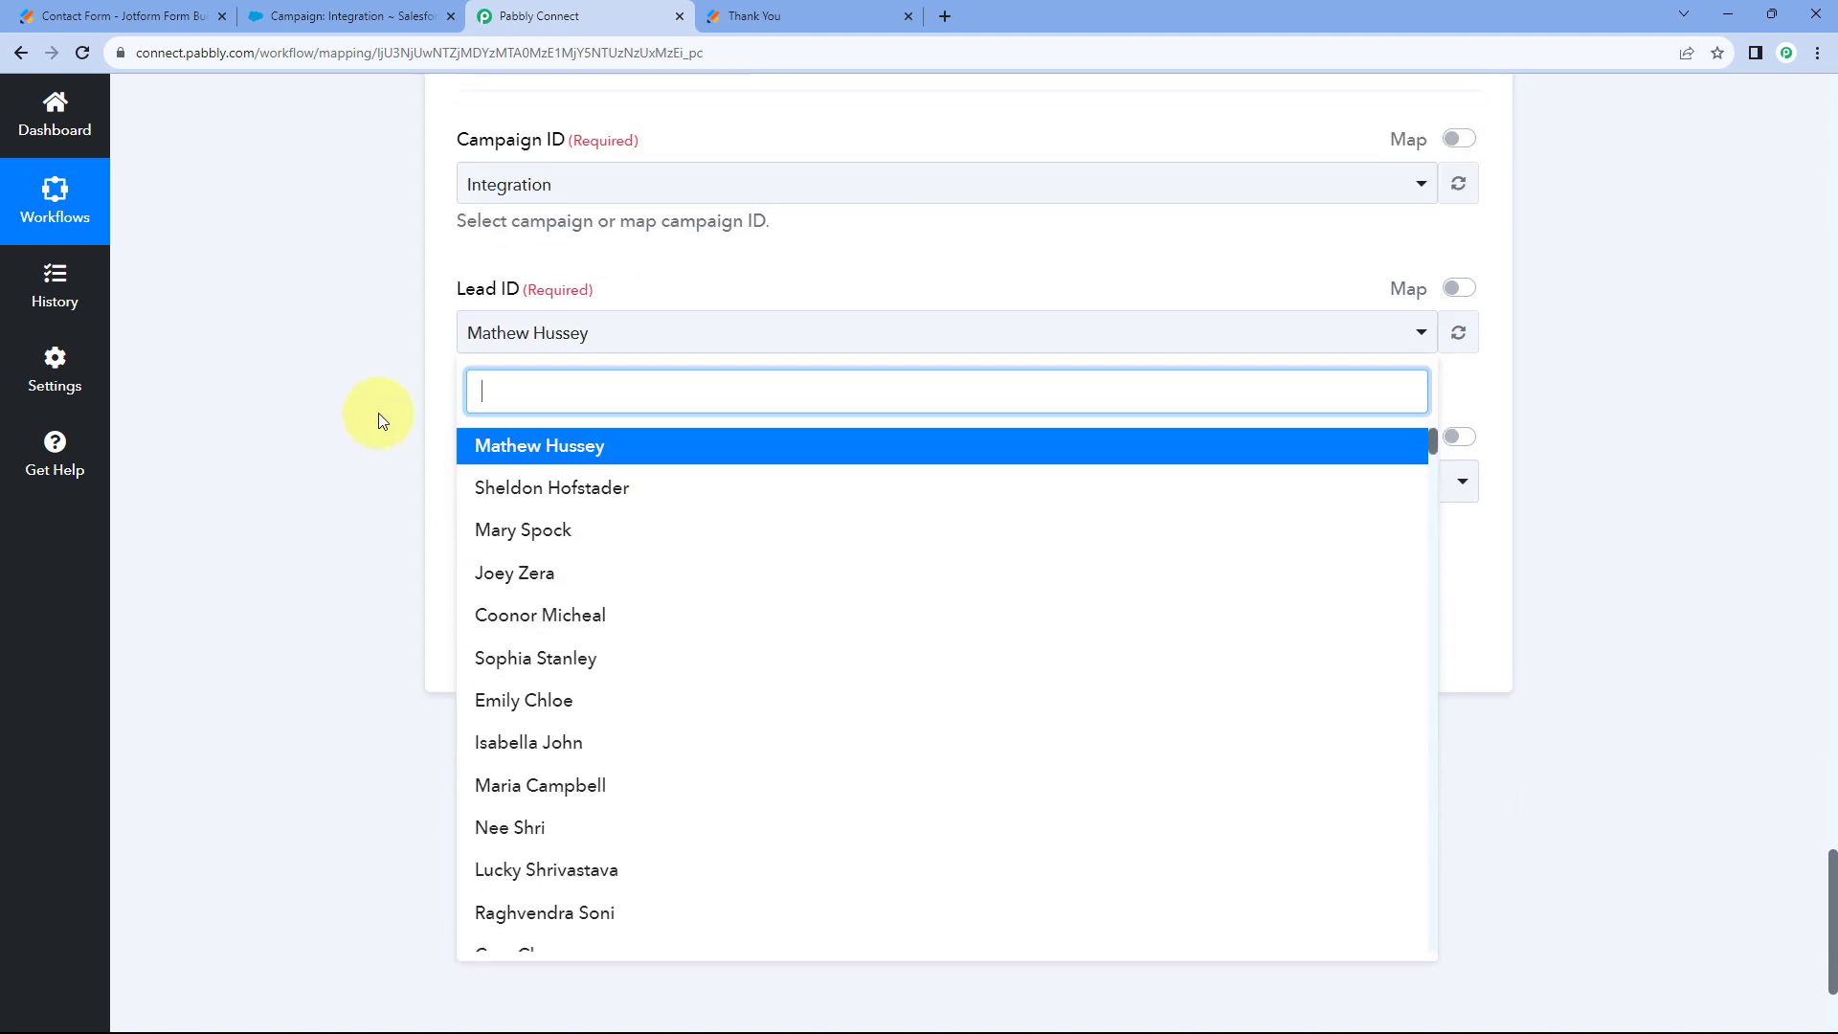
{"action": "left_click", "coordinate": [379, 415]}
{"action": "scroll", "coordinate": [377, 412], "scroll_direction": "up", "scroll_amount": 1}
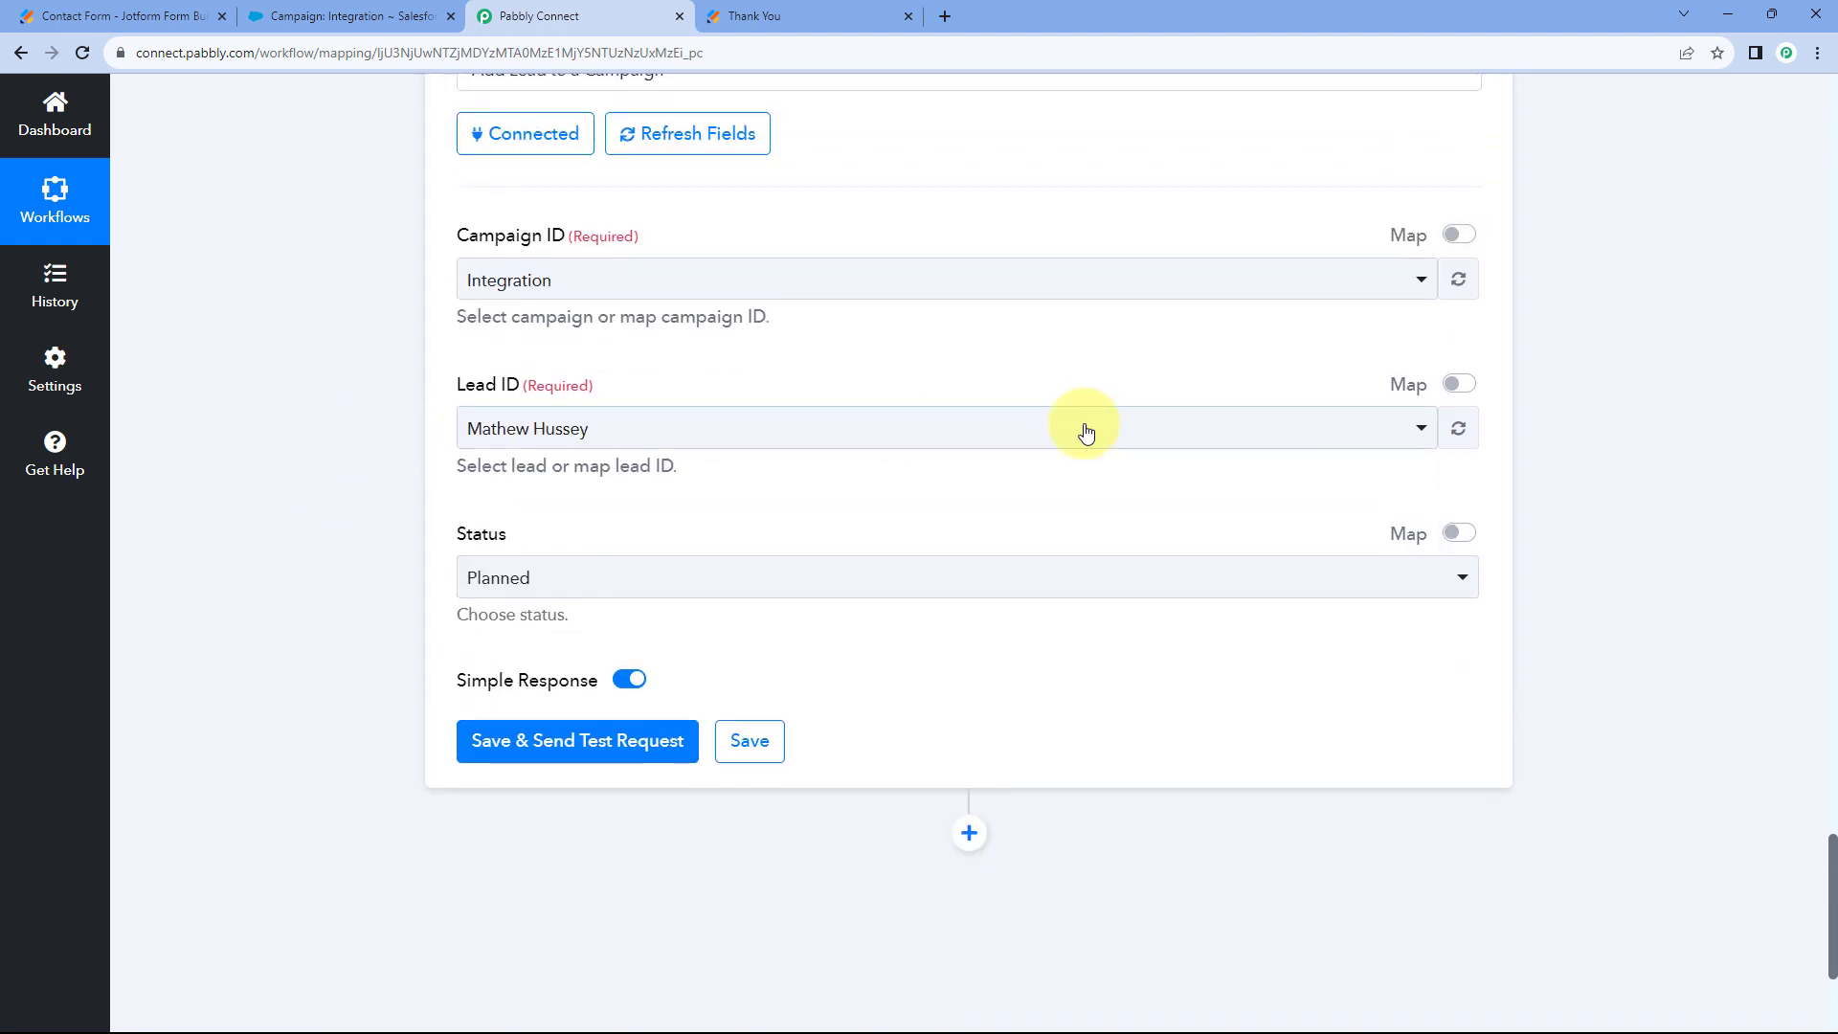
{"action": "left_click", "coordinate": [1452, 384]}
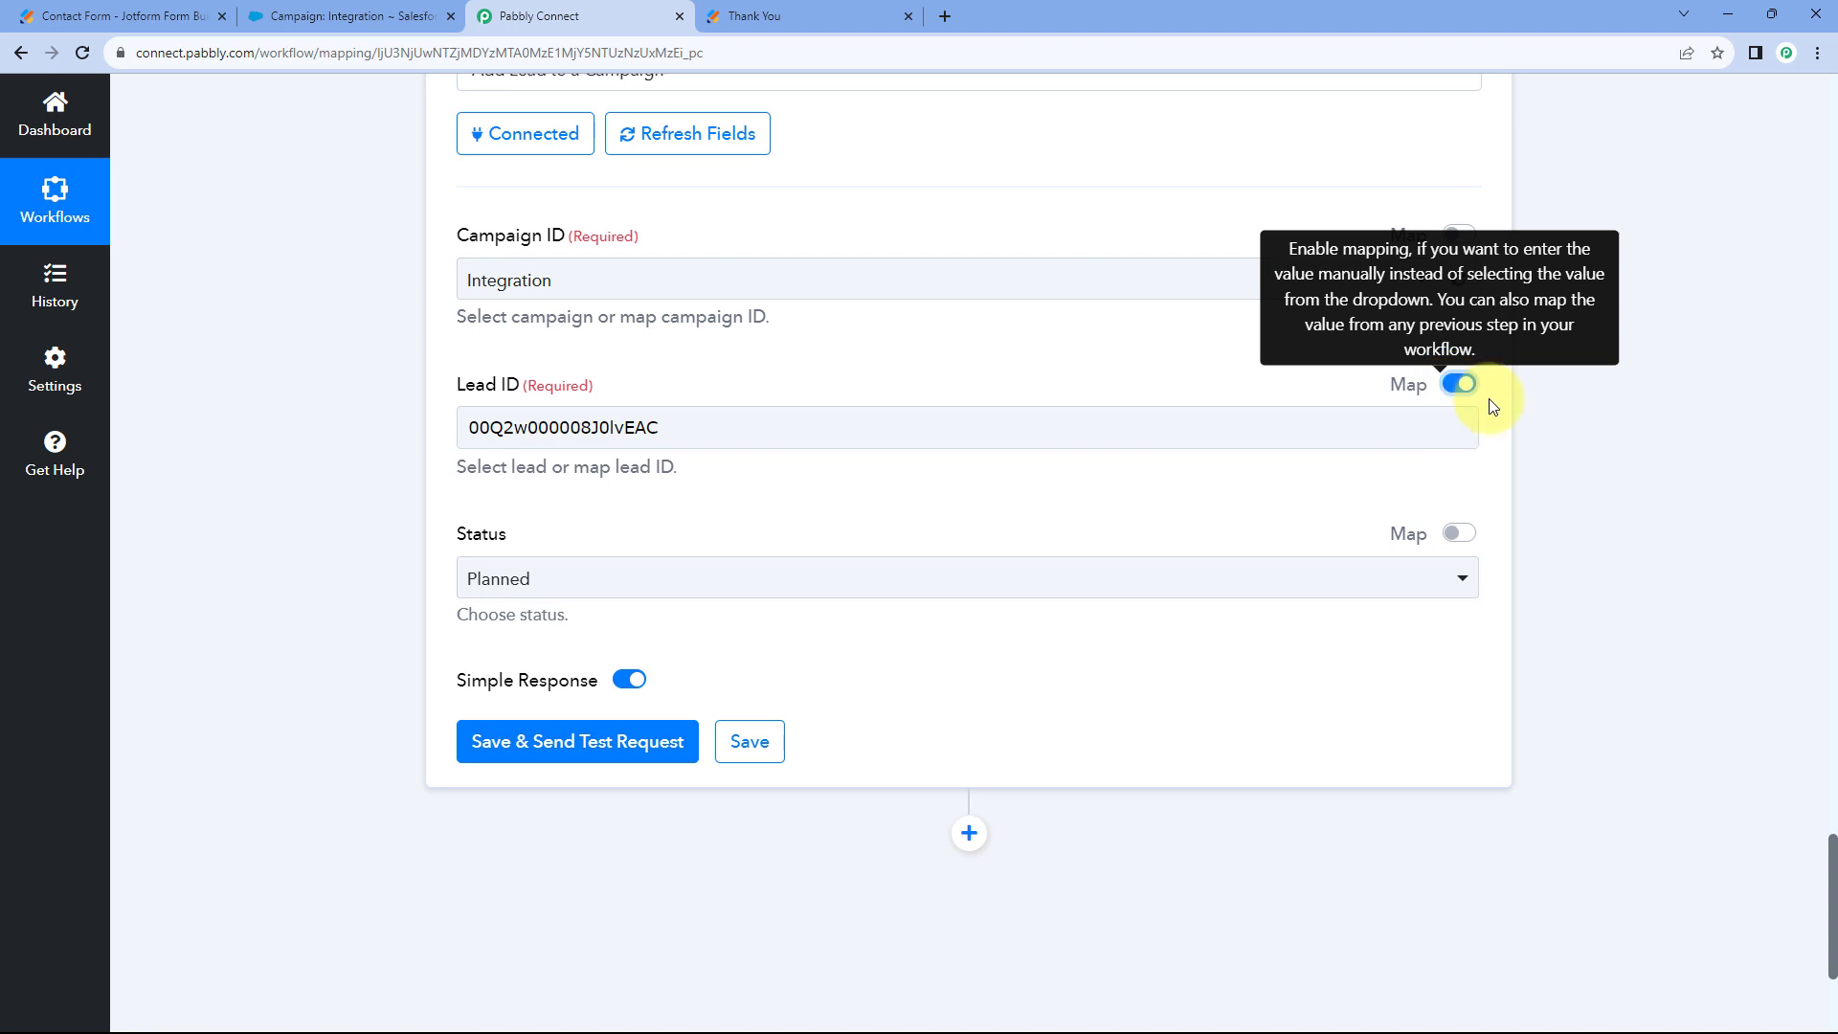
Clear the existing lead ID and locate the Id in the Create Lead step's response.
{"action": "left_click_drag", "start_coordinate": [882, 422], "coordinate": [457, 417]}
{"action": "key", "text": "BackSpace"}
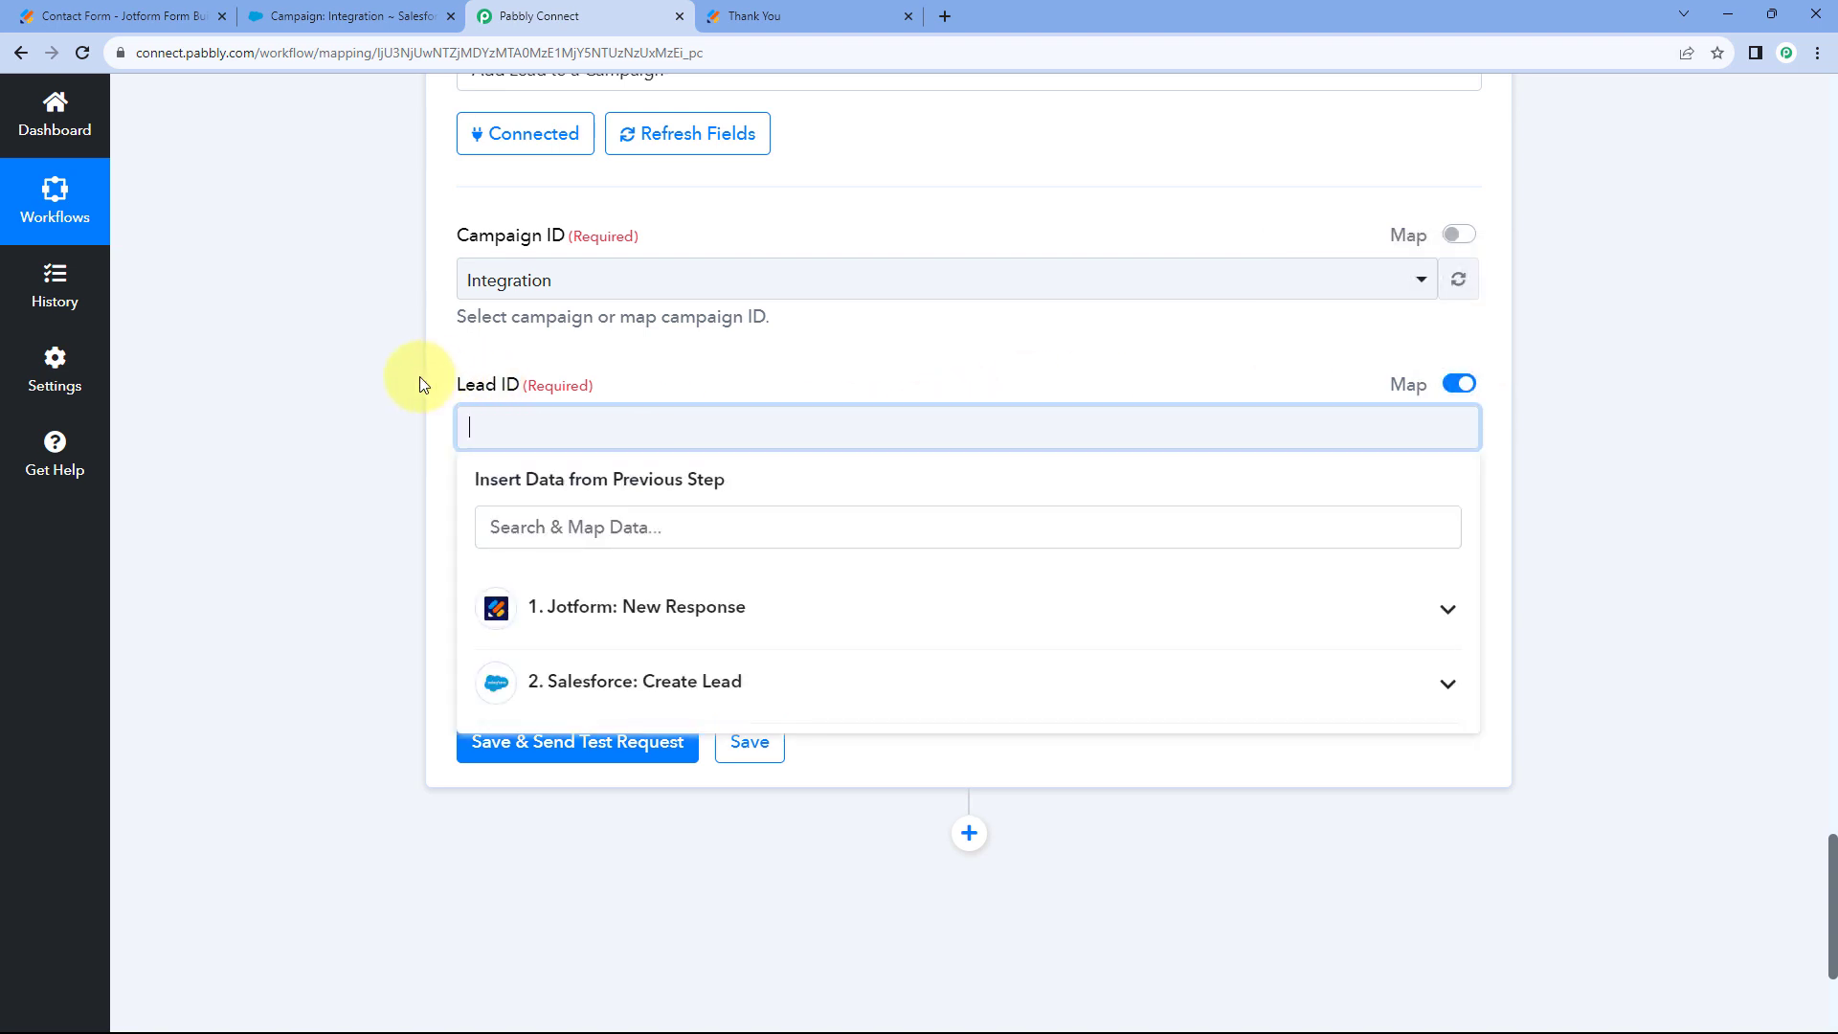
{"action": "left_click", "coordinate": [381, 376]}
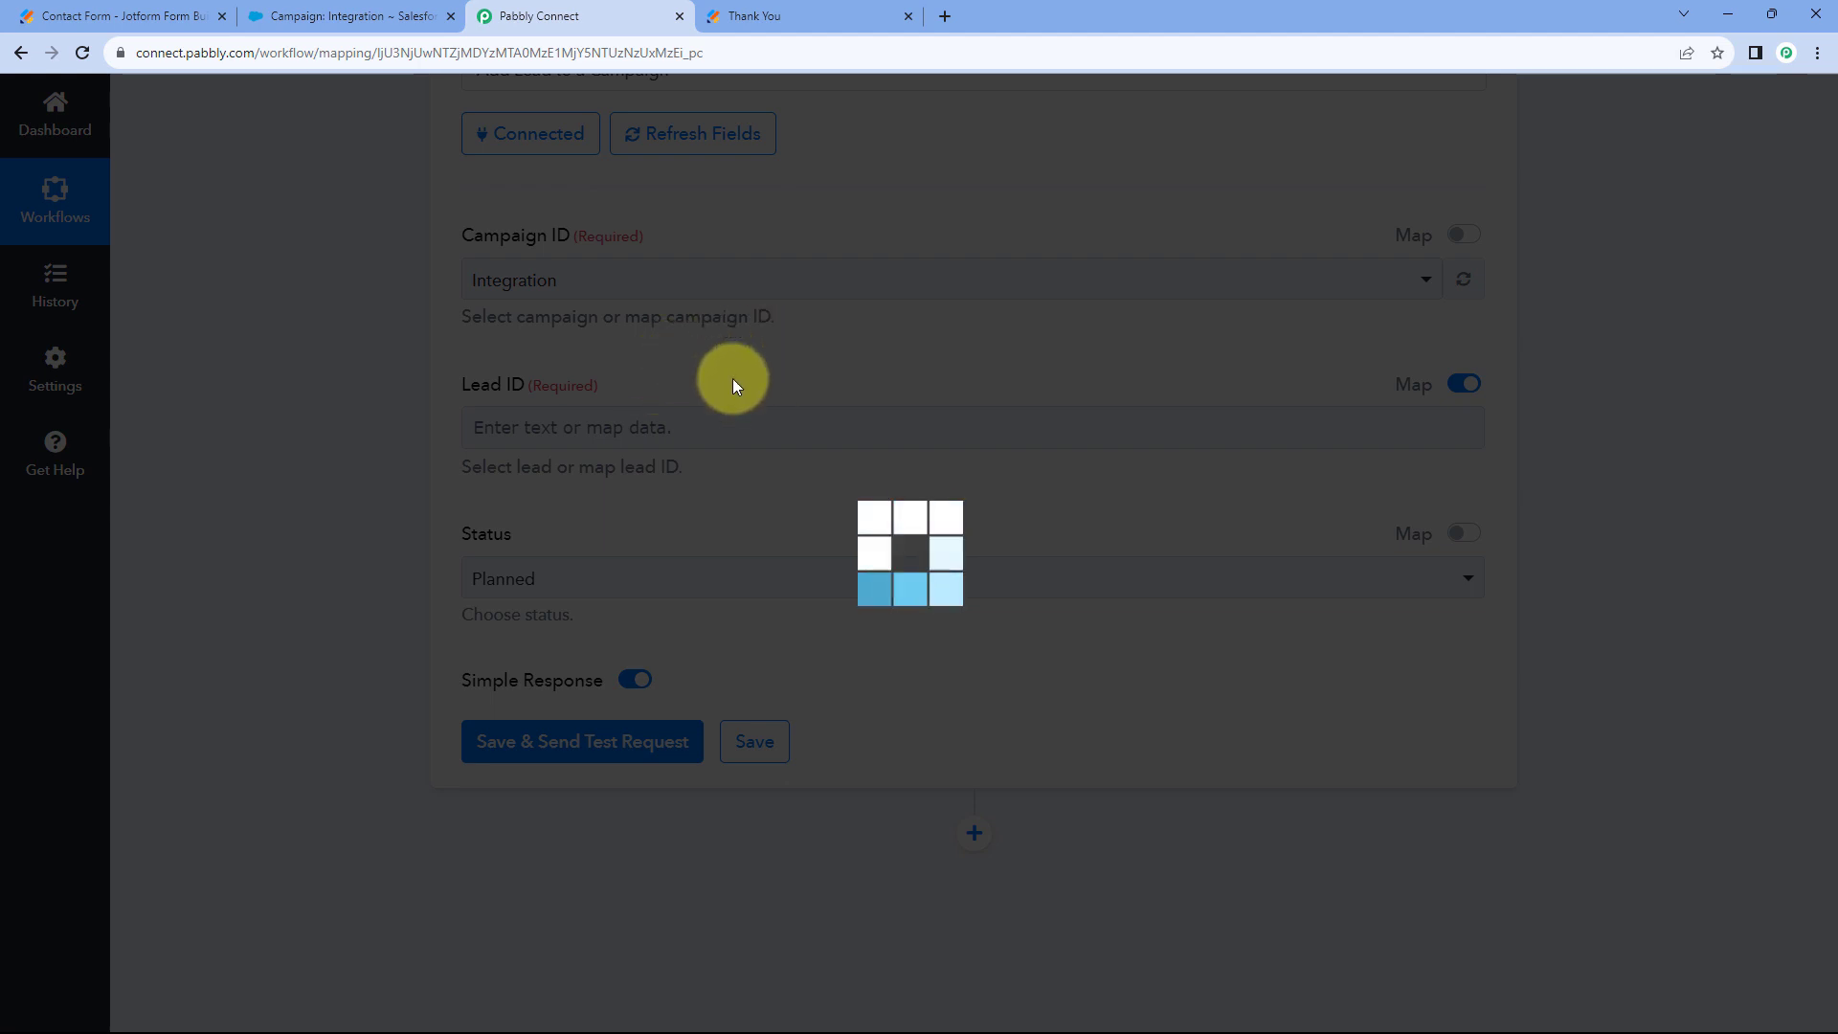
{"action": "scroll", "coordinate": [737, 379], "scroll_direction": "up", "scroll_amount": 10}
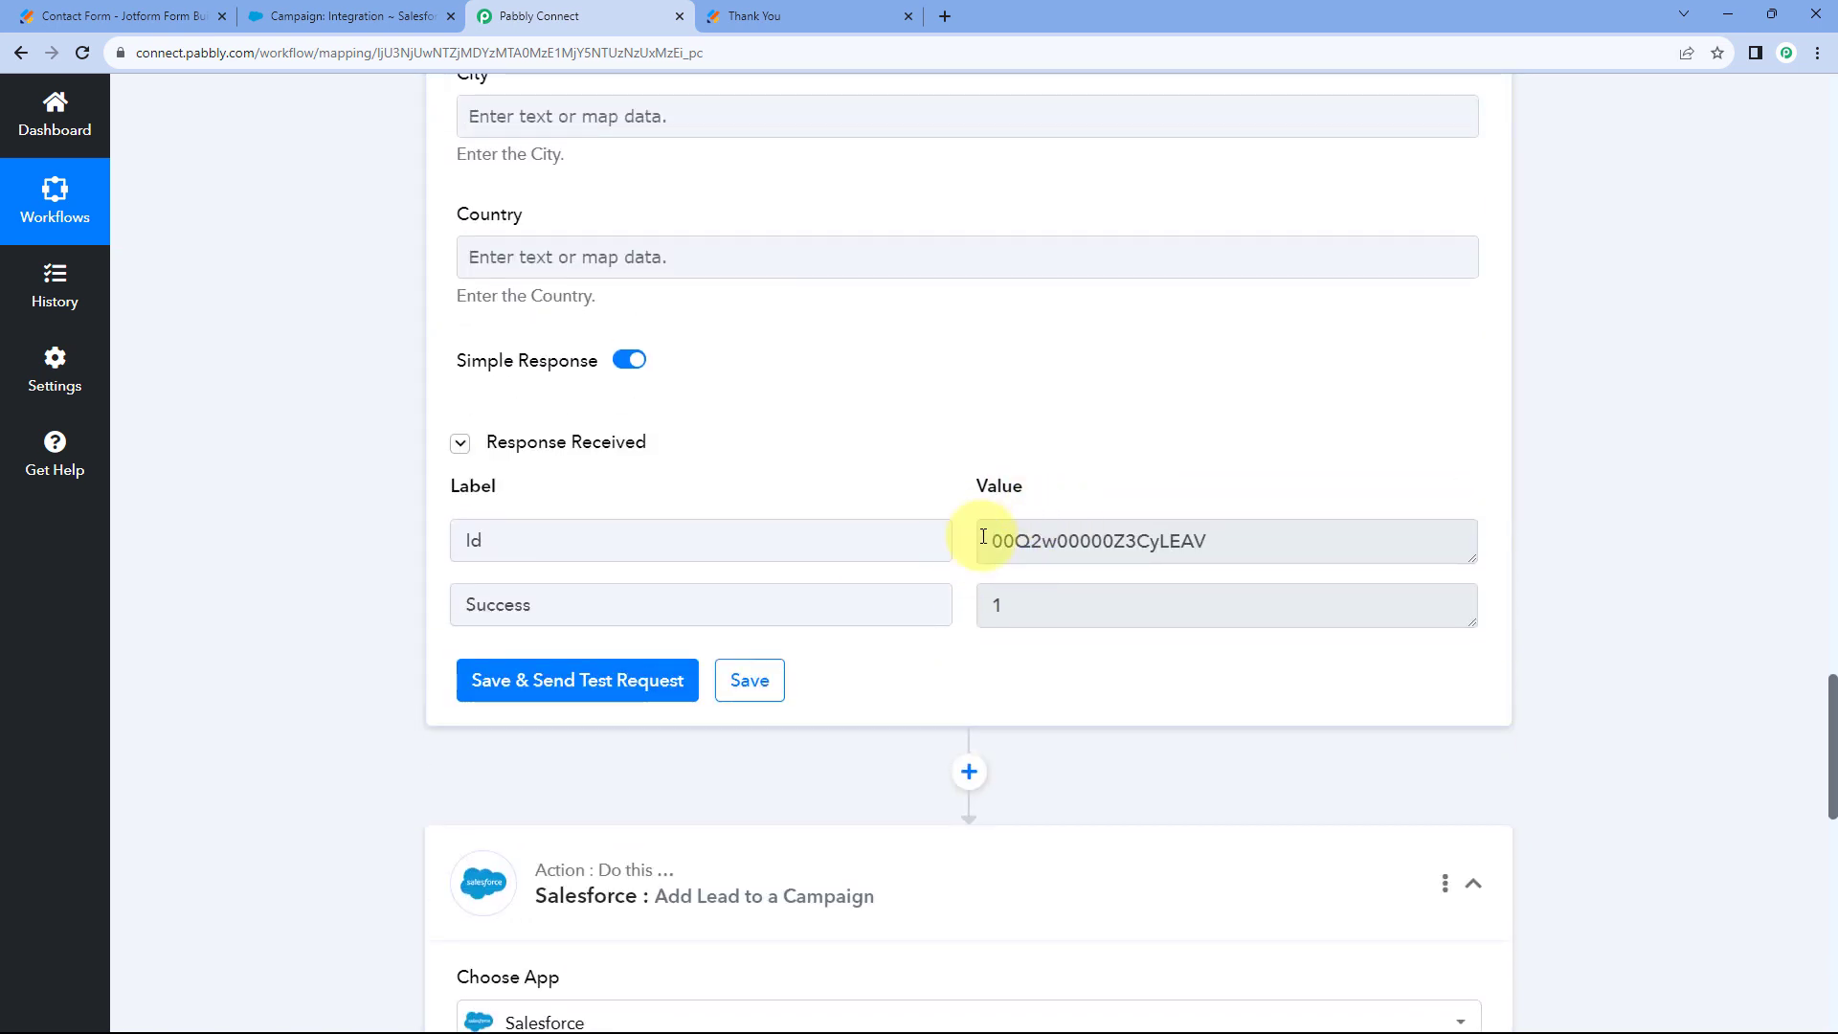
{"action": "left_click_drag", "start_coordinate": [983, 536], "coordinate": [1208, 537]}
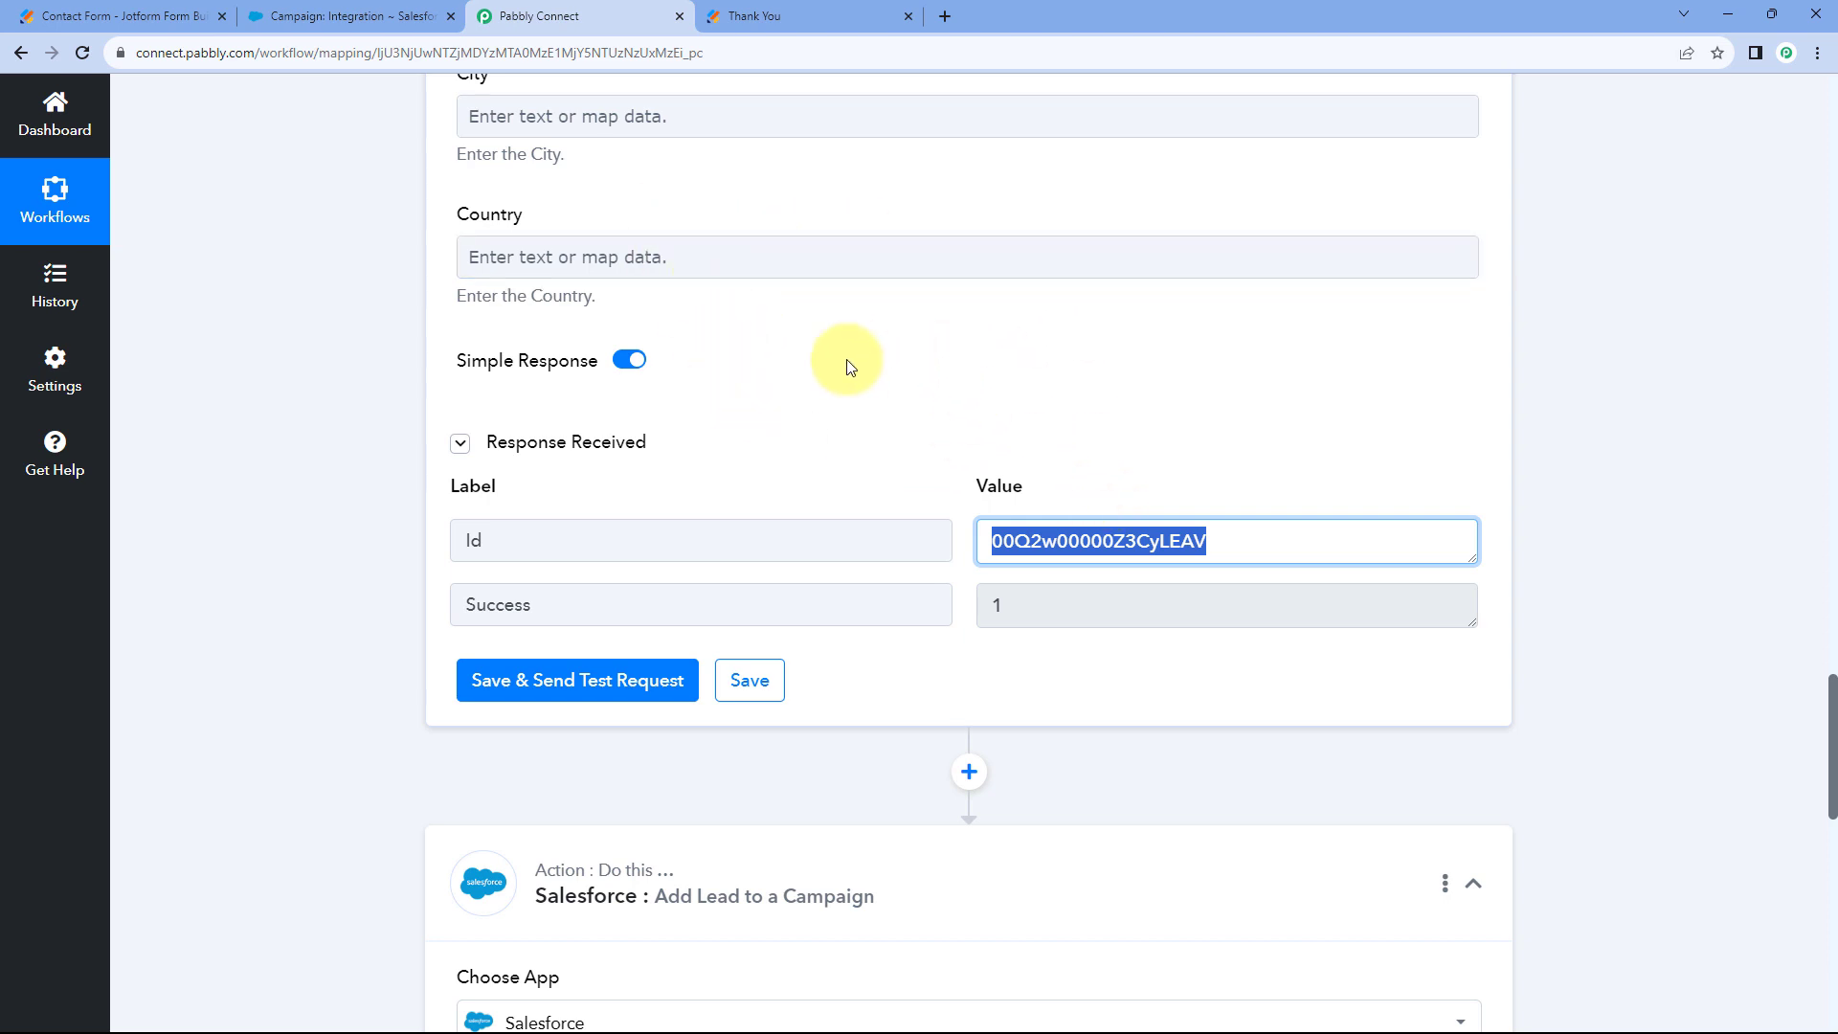
{"action": "scroll", "coordinate": [847, 424], "scroll_direction": "down", "scroll_amount": 1}
{"action": "left_click", "coordinate": [967, 492]}
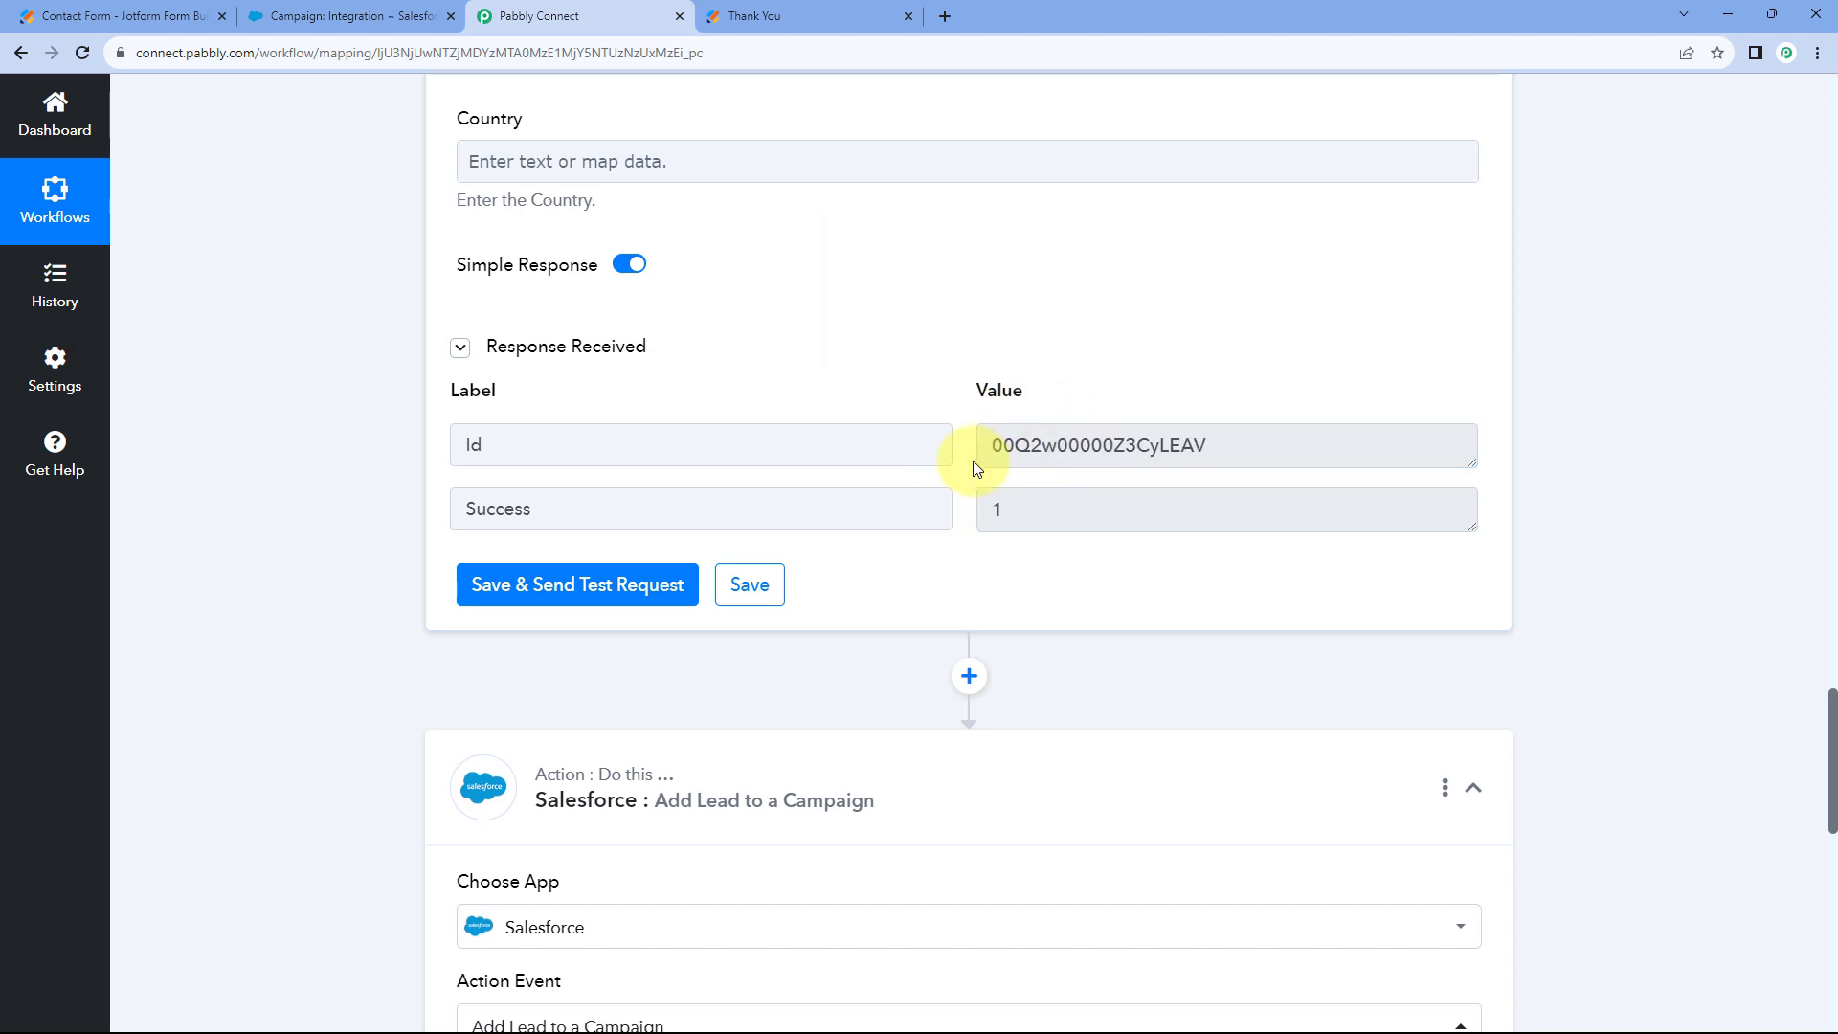
{"action": "scroll", "coordinate": [935, 444], "scroll_direction": "down", "scroll_amount": 11}
Map '2. Id' from '2. Salesforce: Create Lead' into the Lead ID field.
{"action": "left_click", "coordinate": [478, 332]}
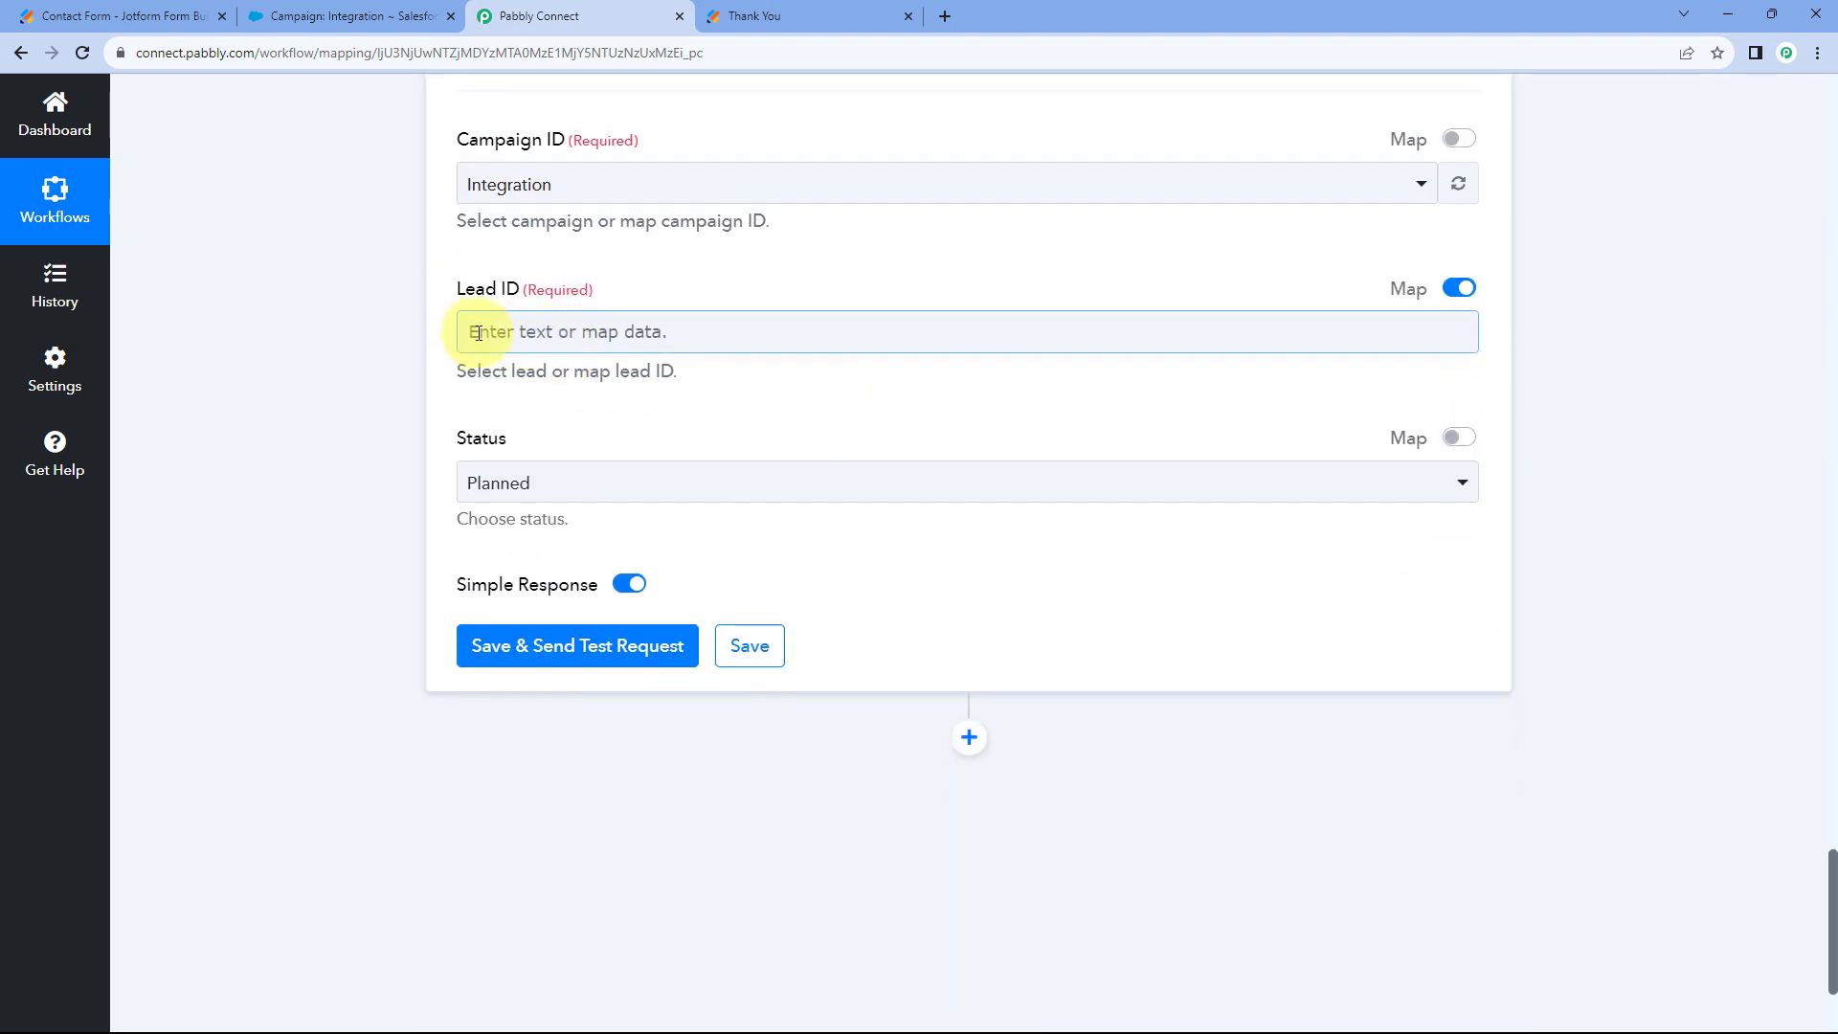
{"action": "left_click", "coordinate": [474, 343]}
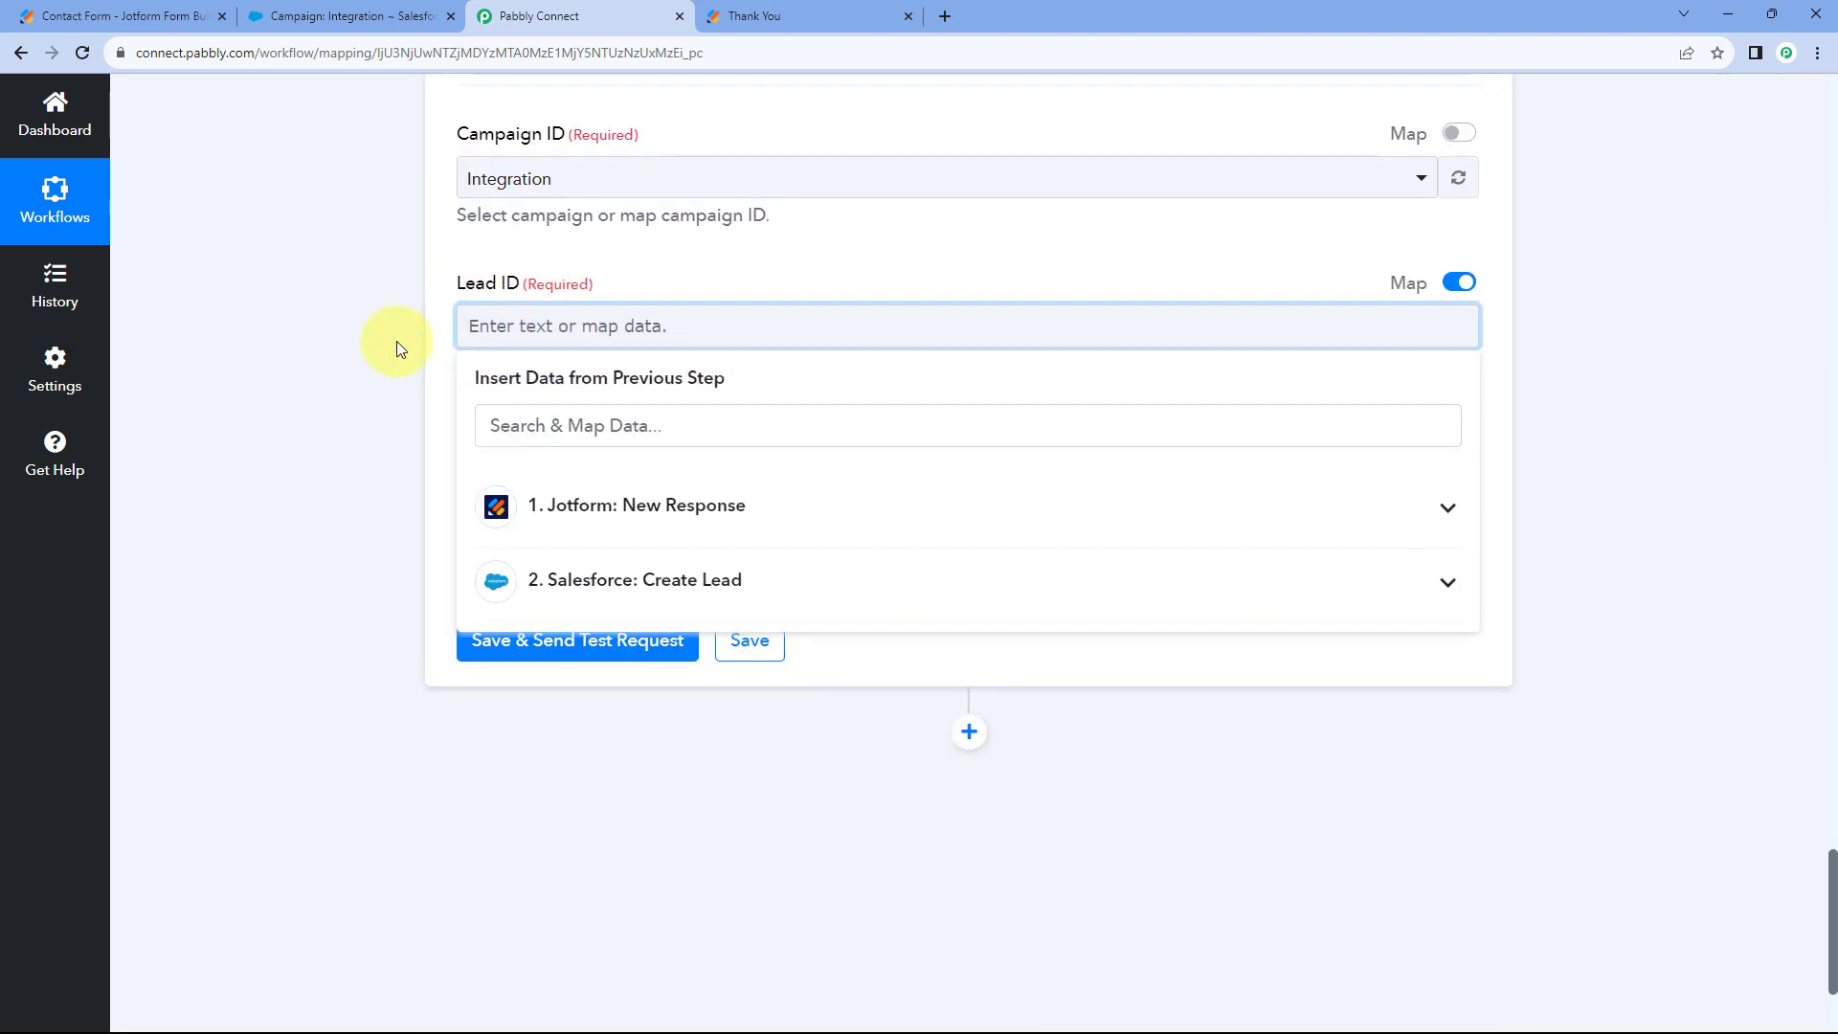
{"action": "scroll", "coordinate": [593, 348], "scroll_direction": "down", "scroll_amount": 1}
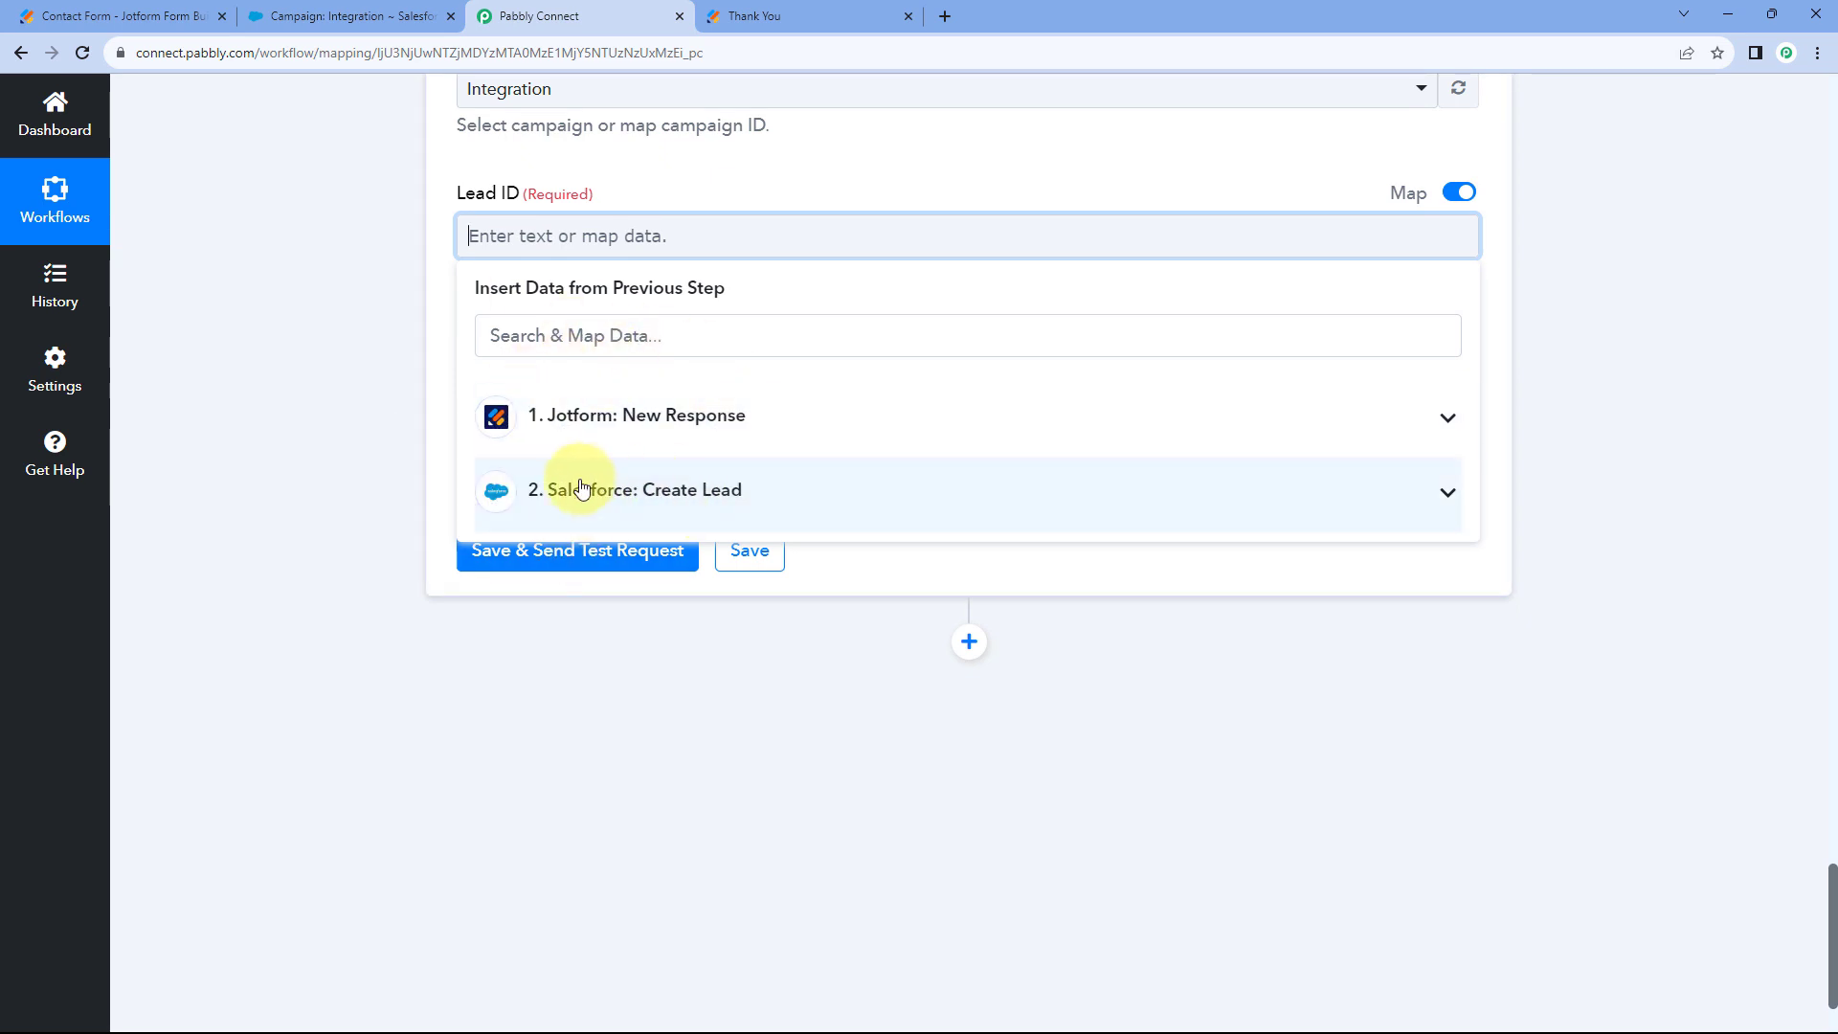
{"action": "left_click", "coordinate": [749, 495]}
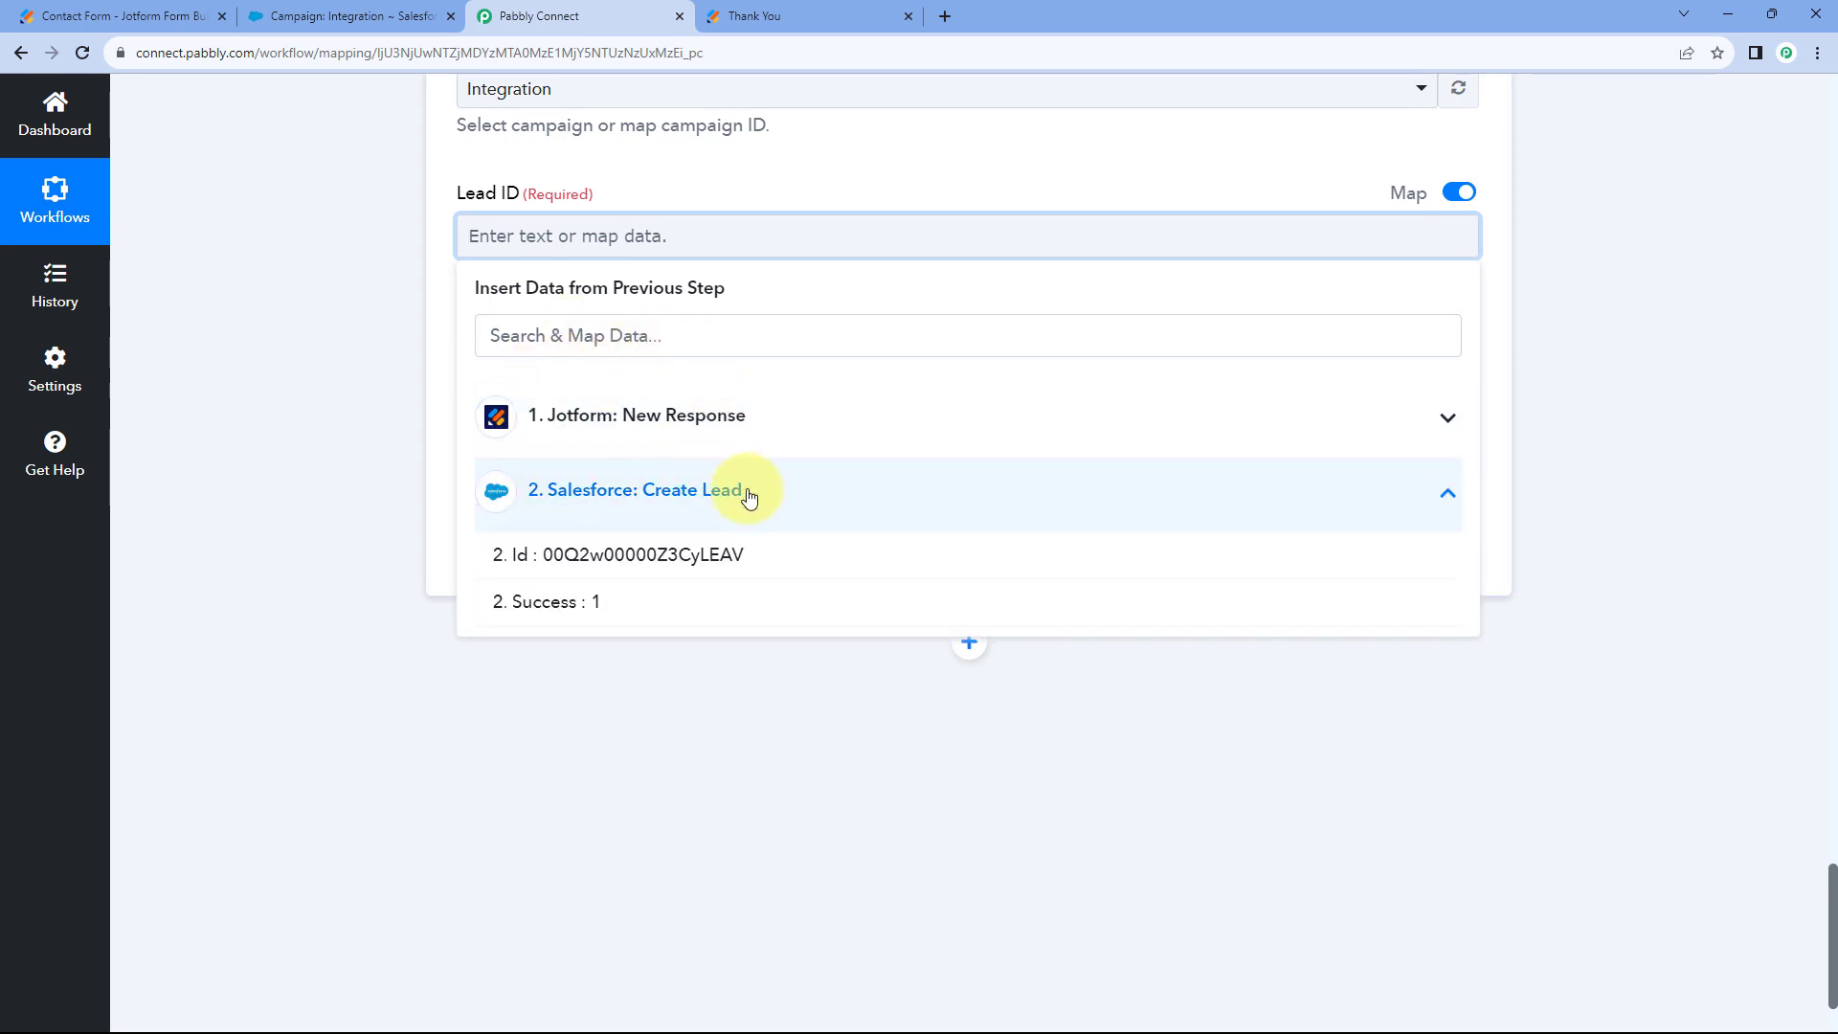
{"action": "left_click", "coordinate": [613, 555]}
{"action": "left_click", "coordinate": [387, 287]}
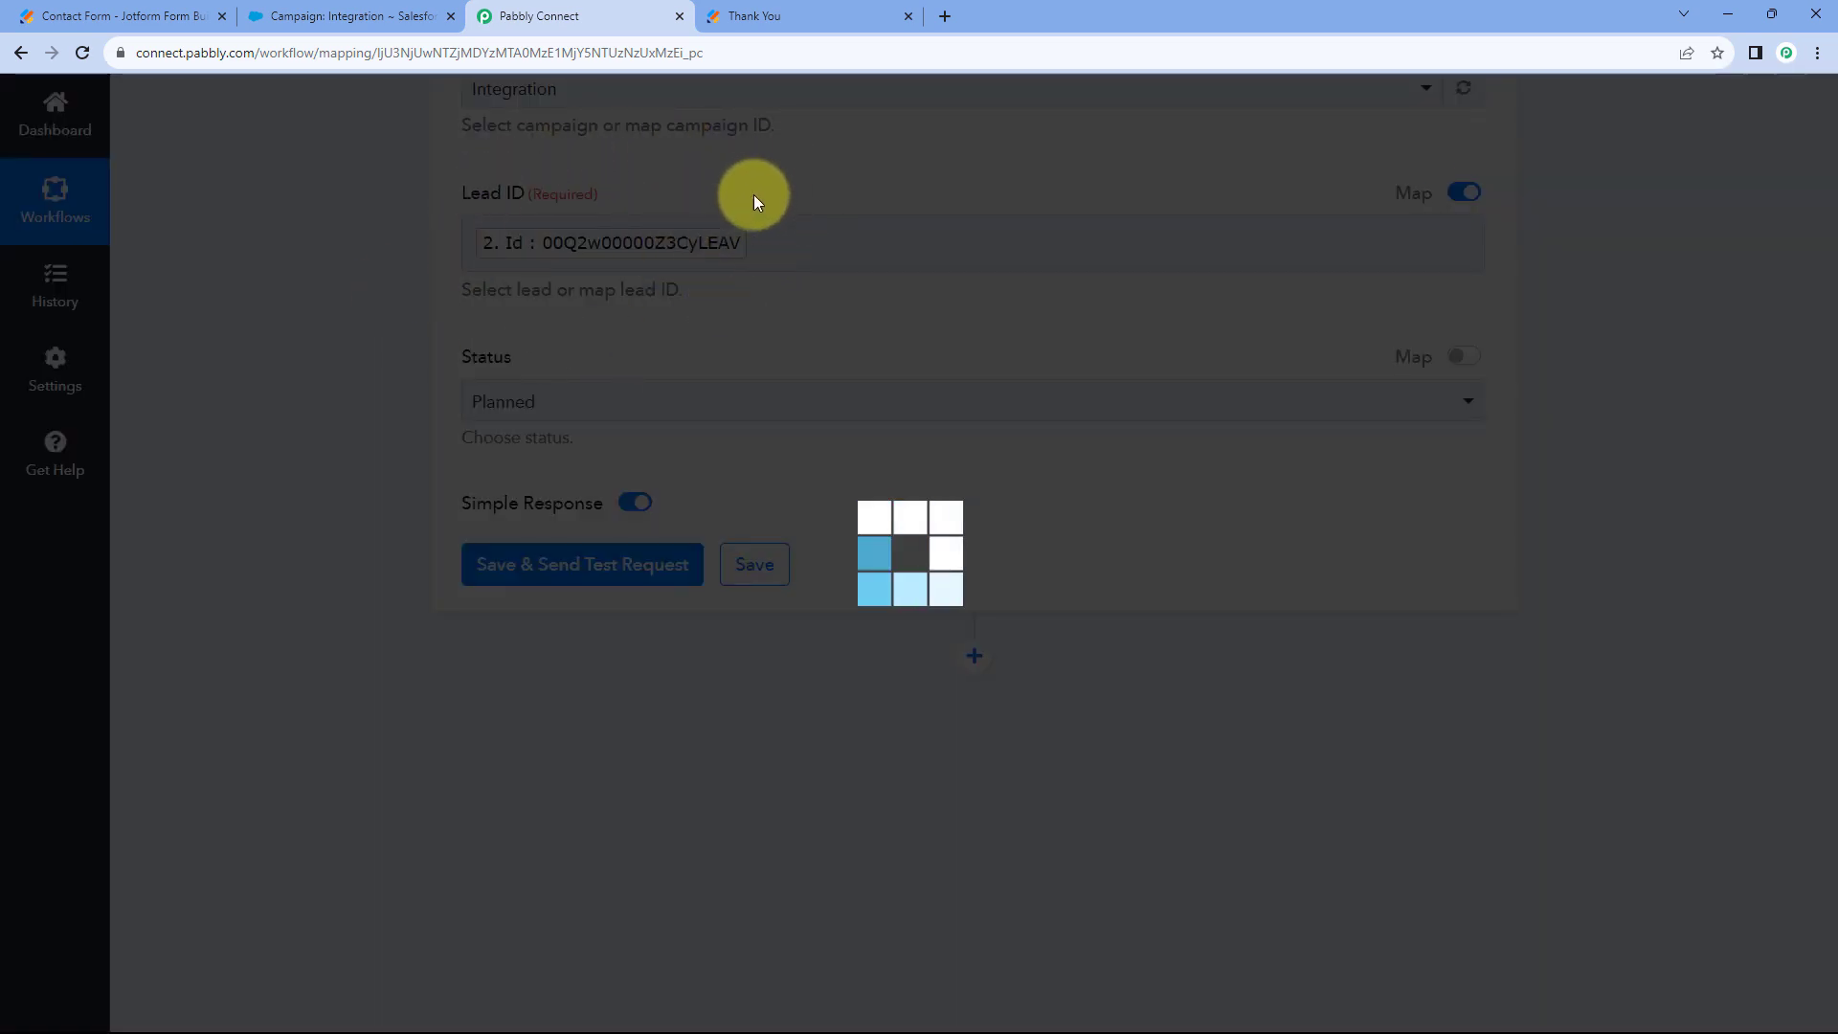
{"action": "left_click", "coordinate": [800, 15]}
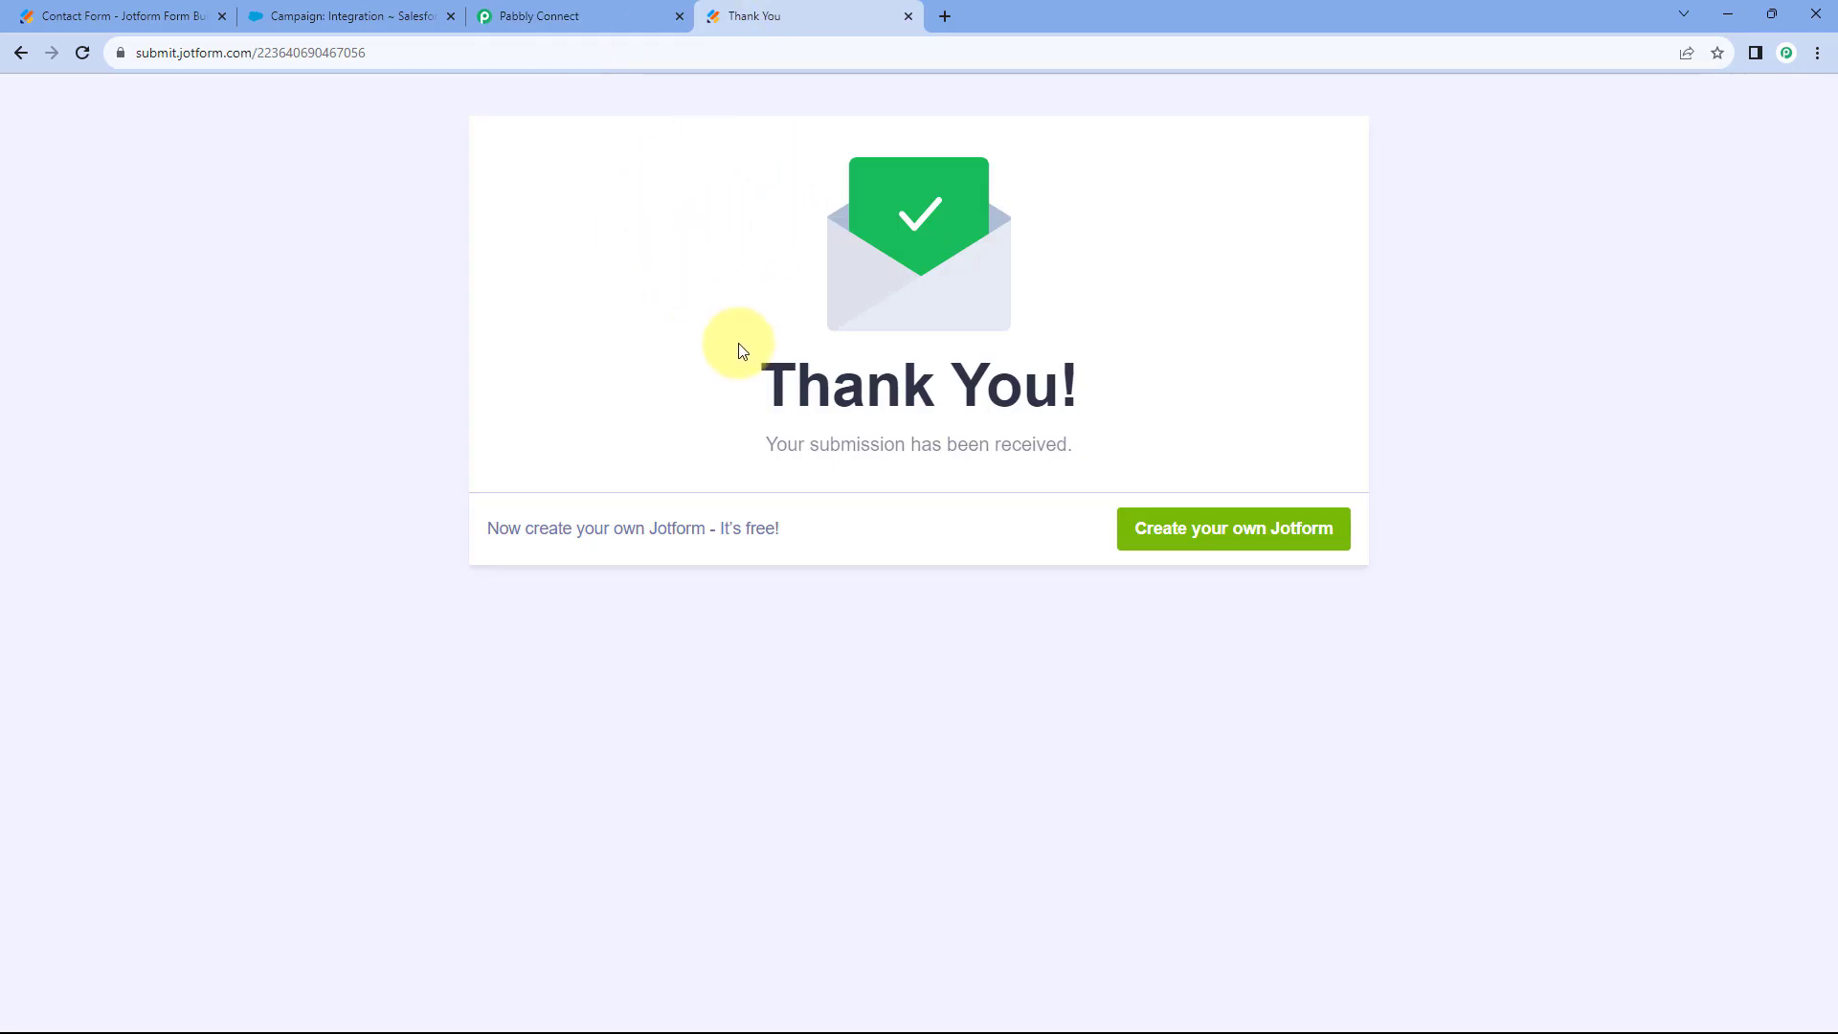
{"action": "left_click", "coordinate": [613, 8]}
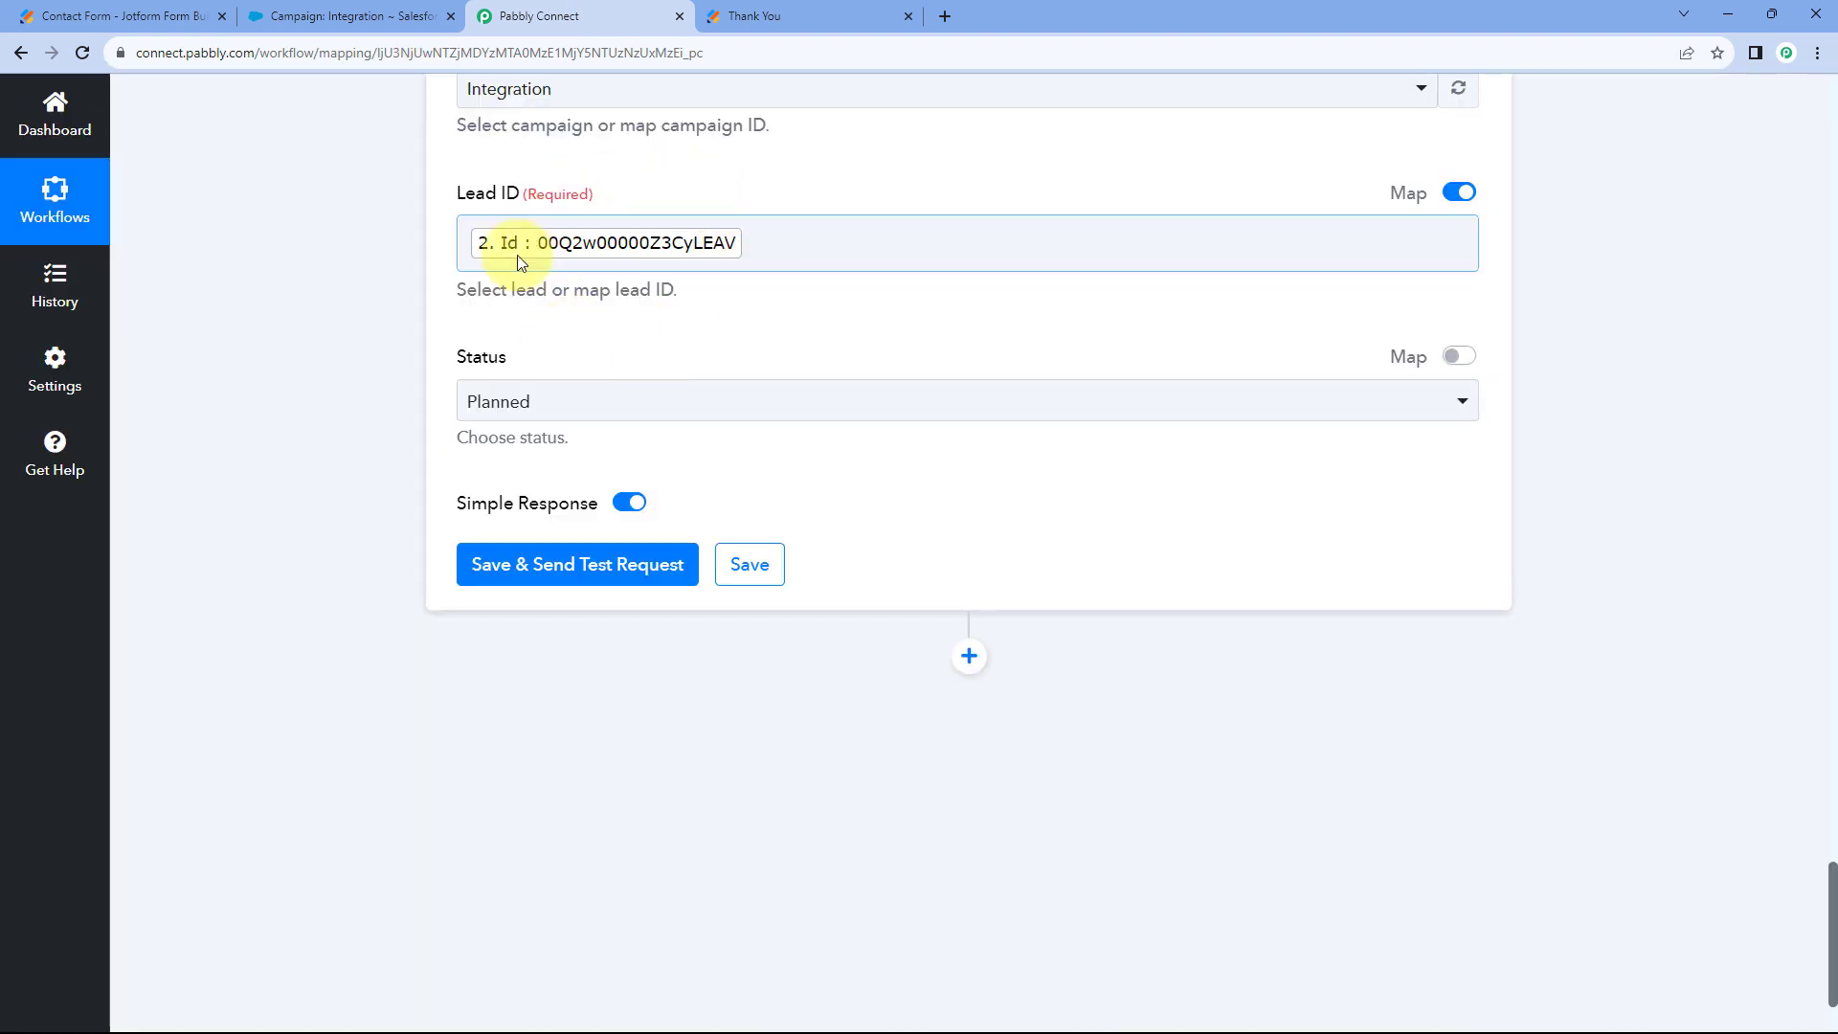
{"action": "scroll", "coordinate": [680, 340], "scroll_direction": "up", "scroll_amount": 2}
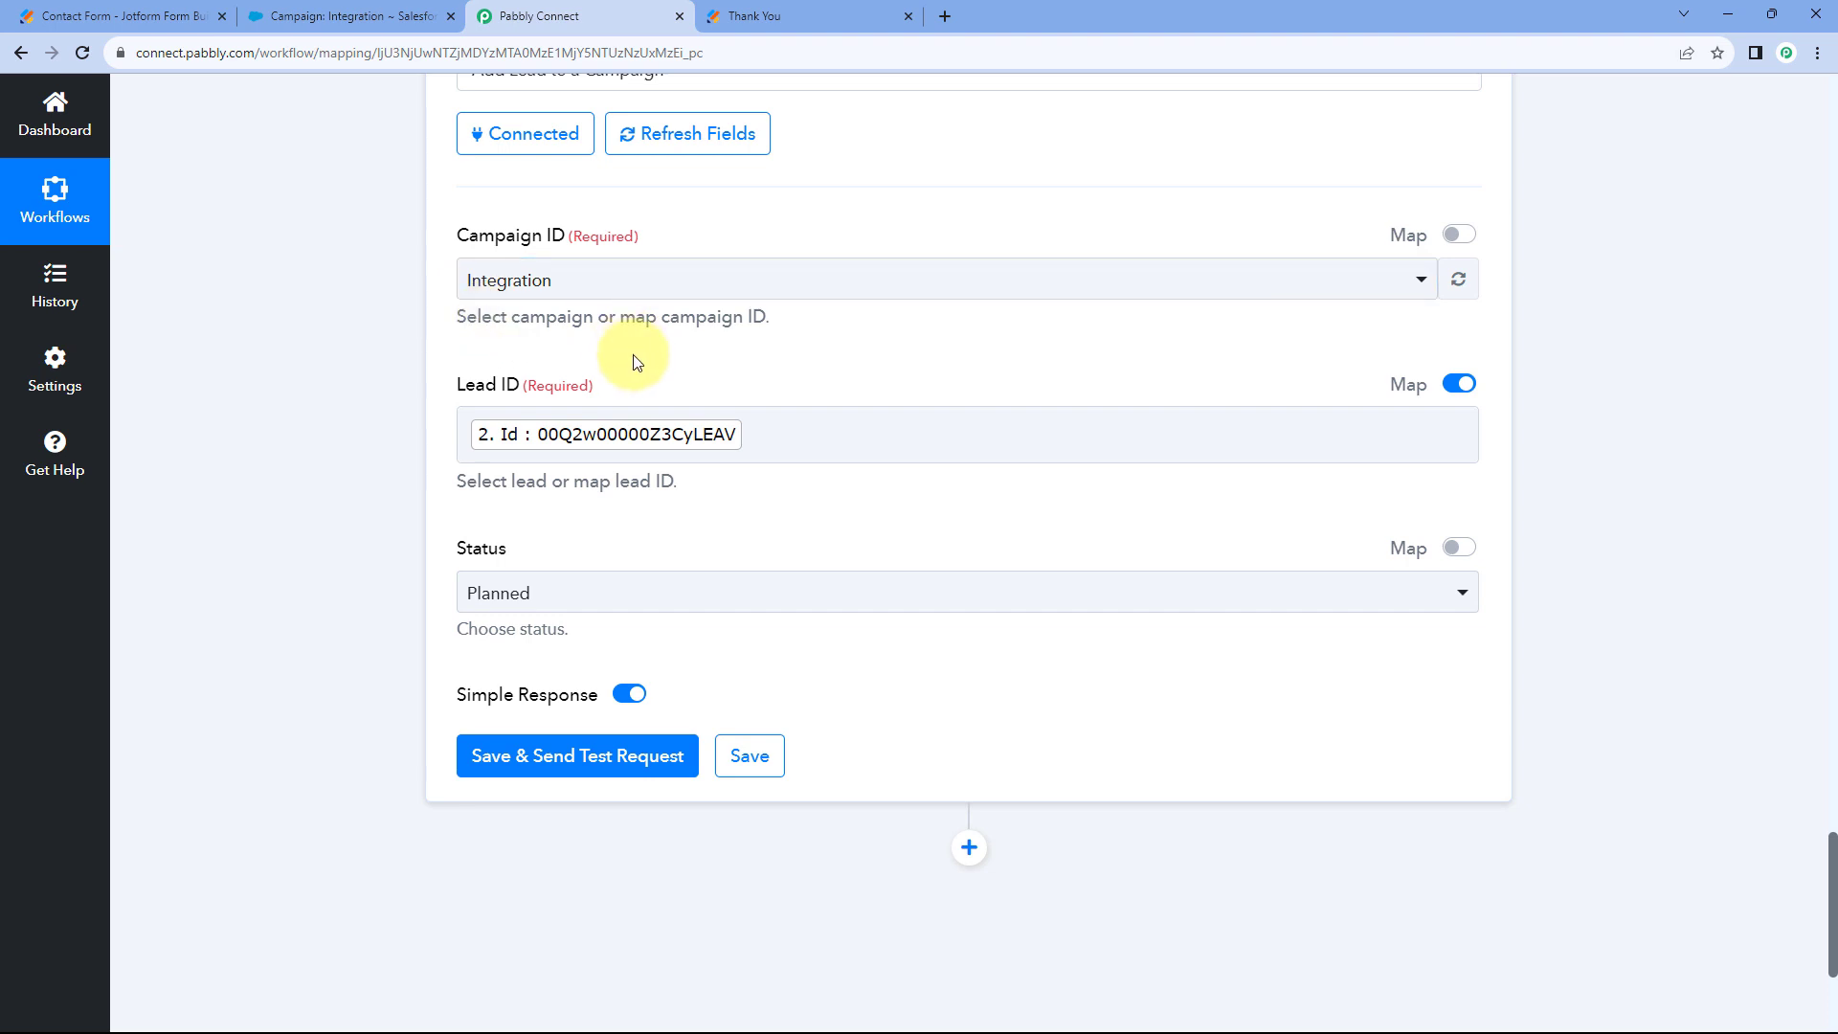
Keep the member status at Planned, then save and test the step, returning Success 1.
{"action": "scroll", "coordinate": [636, 362], "scroll_direction": "down", "scroll_amount": 2}
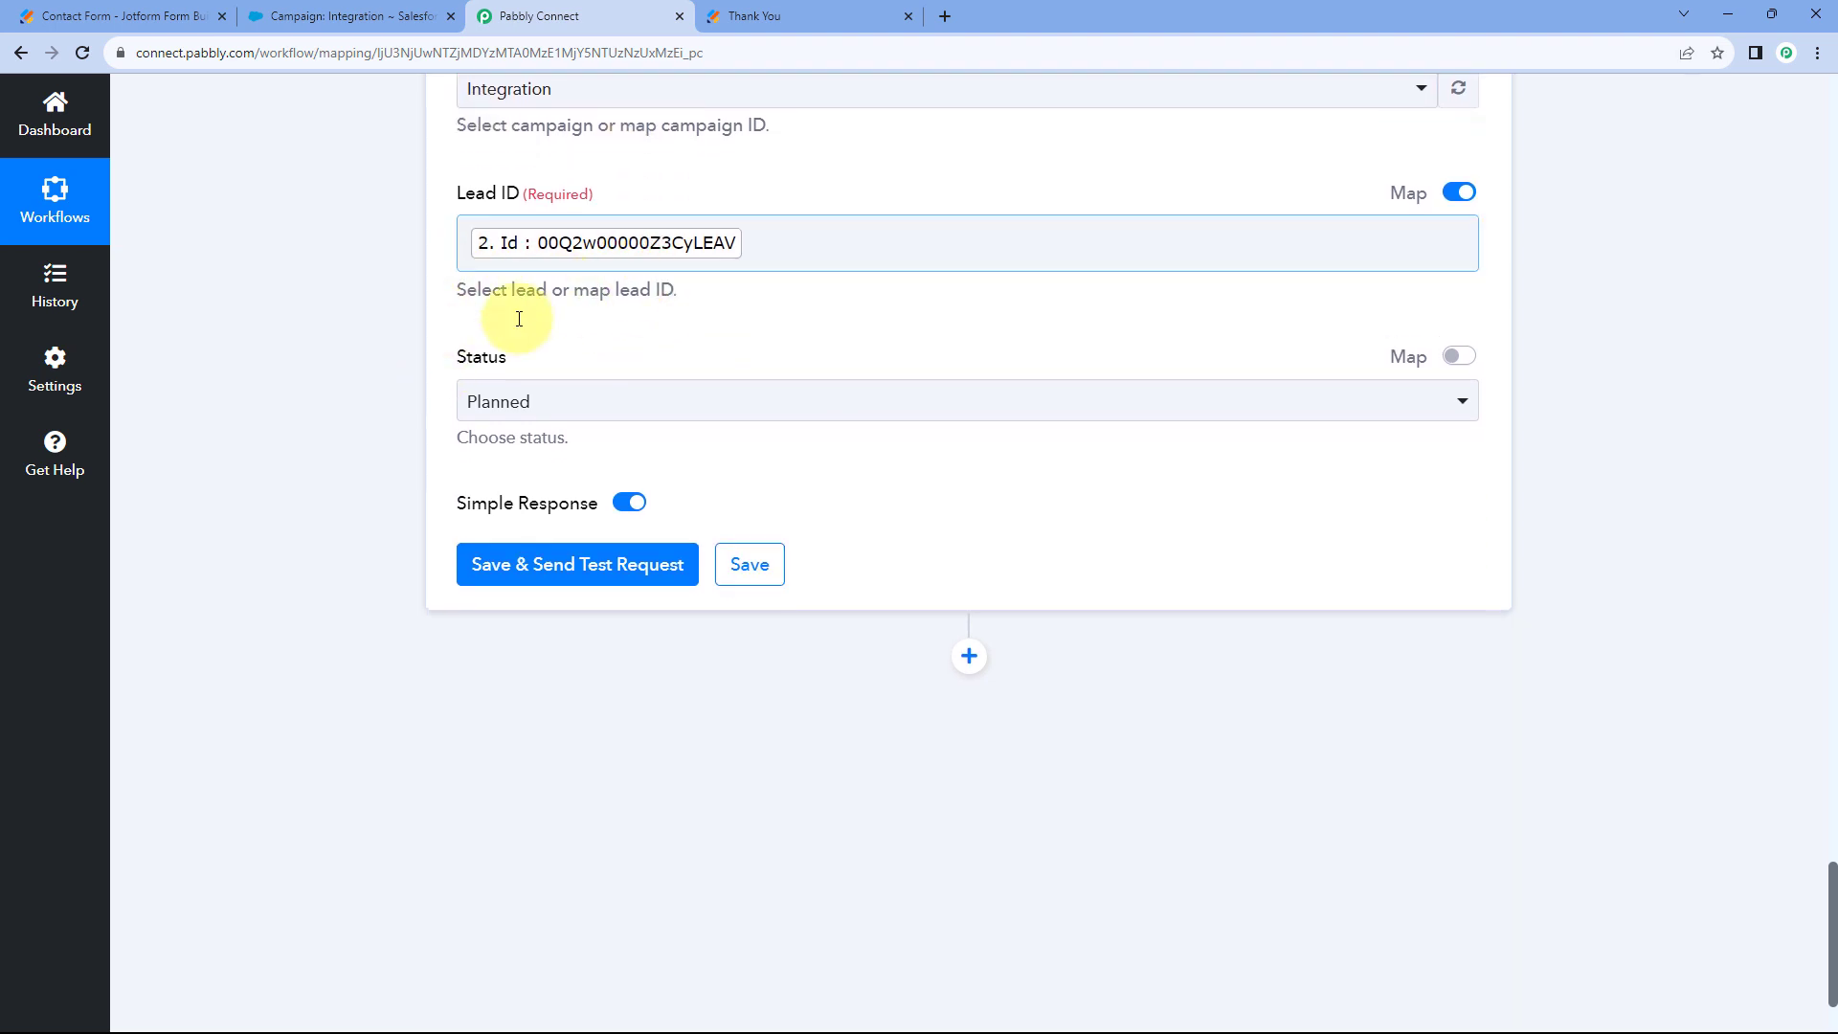
{"action": "scroll", "coordinate": [440, 306], "scroll_direction": "down", "scroll_amount": 1}
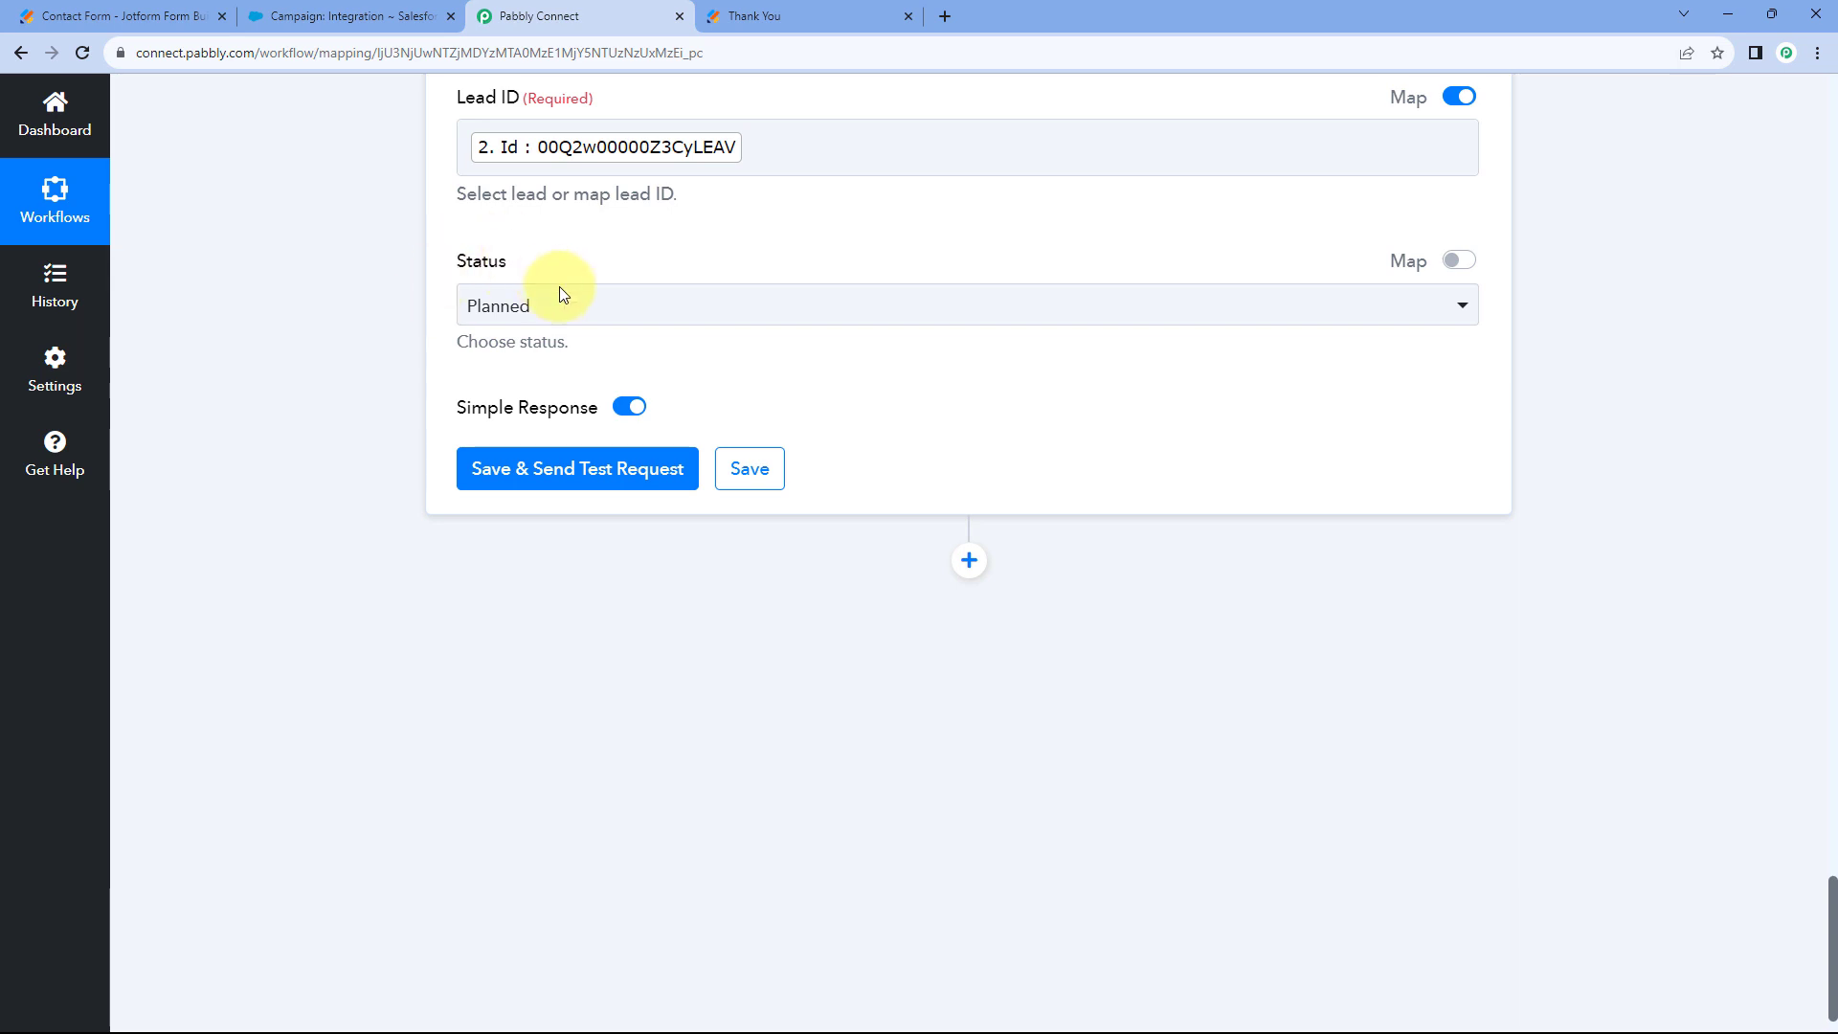
{"action": "left_click", "coordinate": [607, 306]}
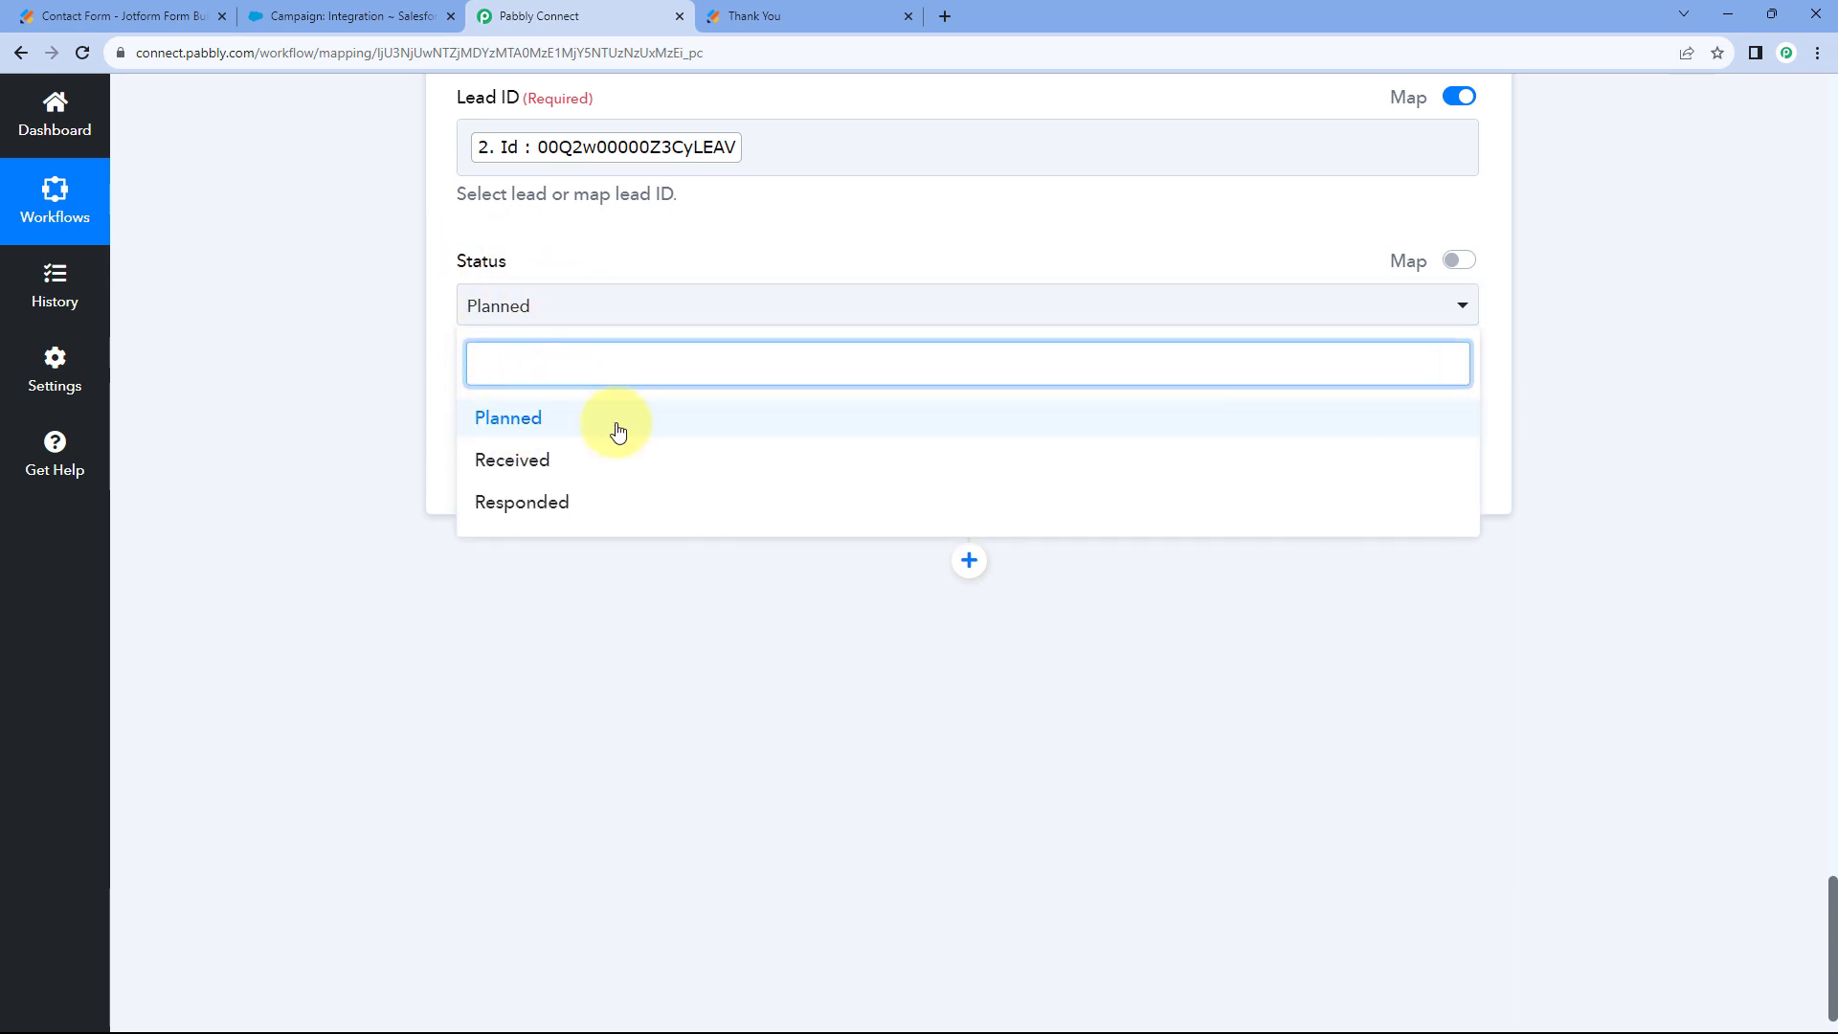
{"action": "left_click", "coordinate": [561, 418]}
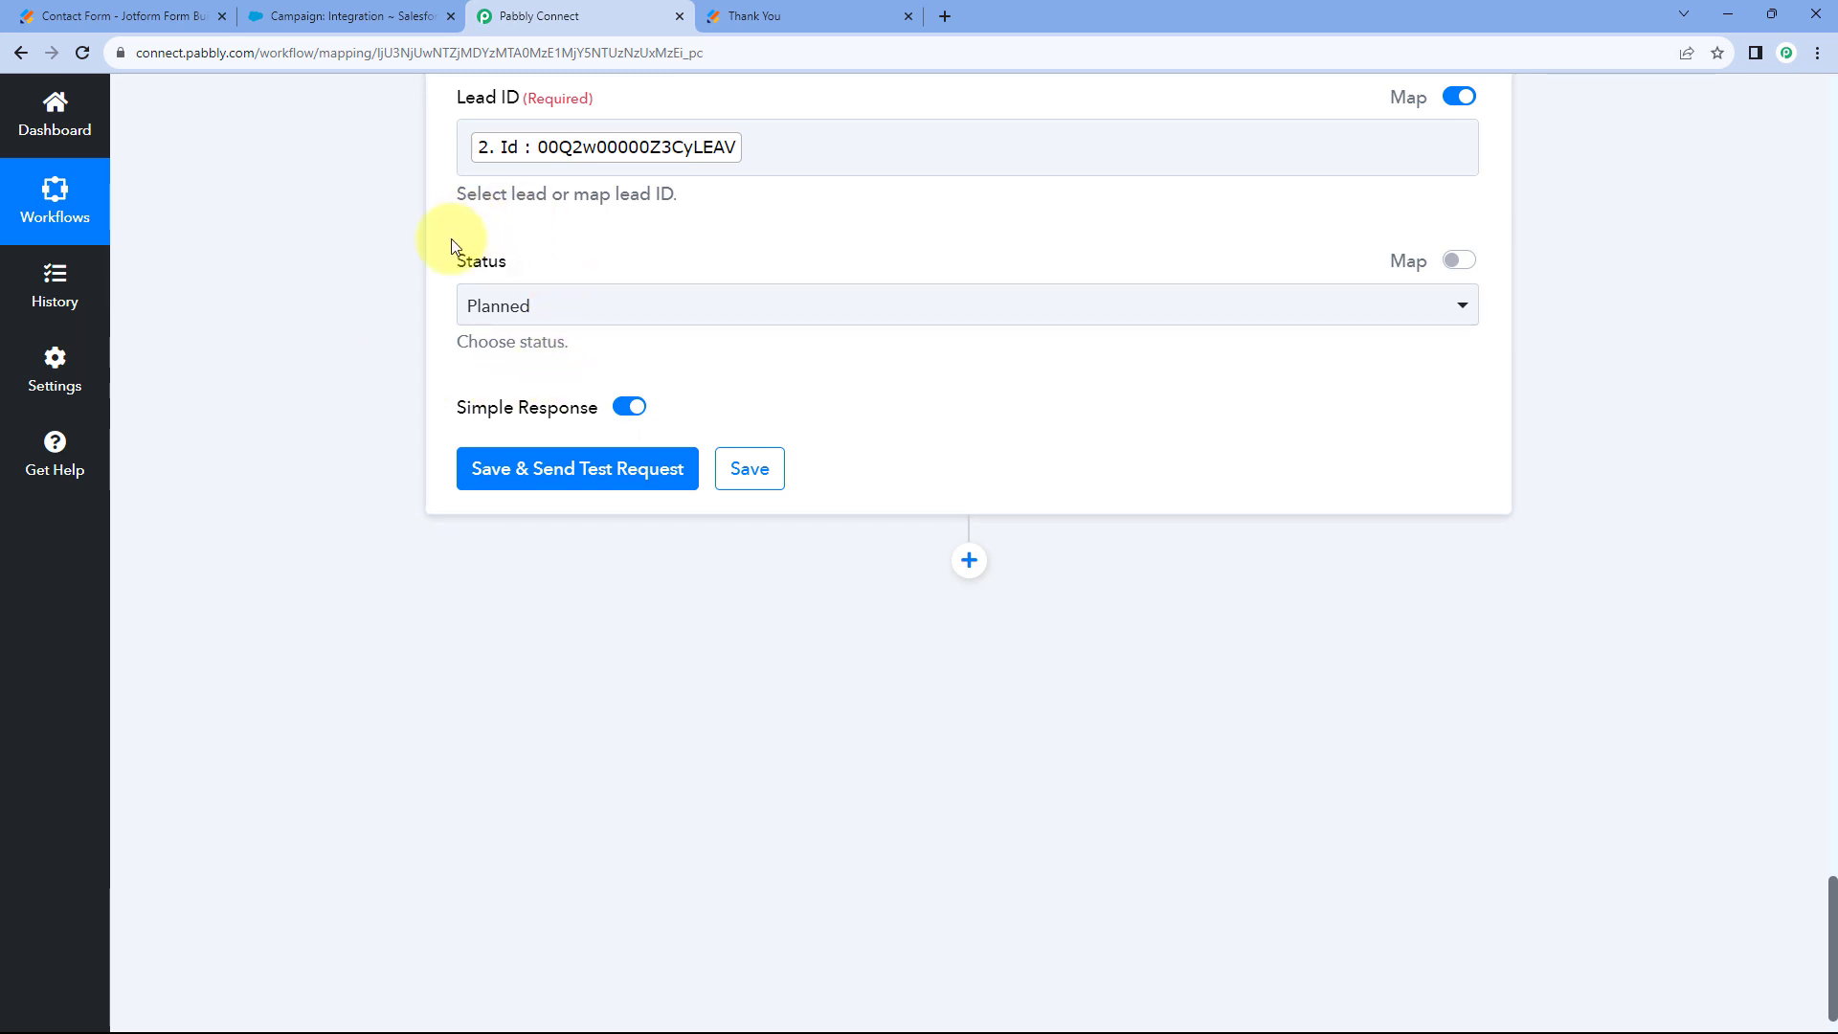
{"action": "left_click", "coordinate": [576, 480]}
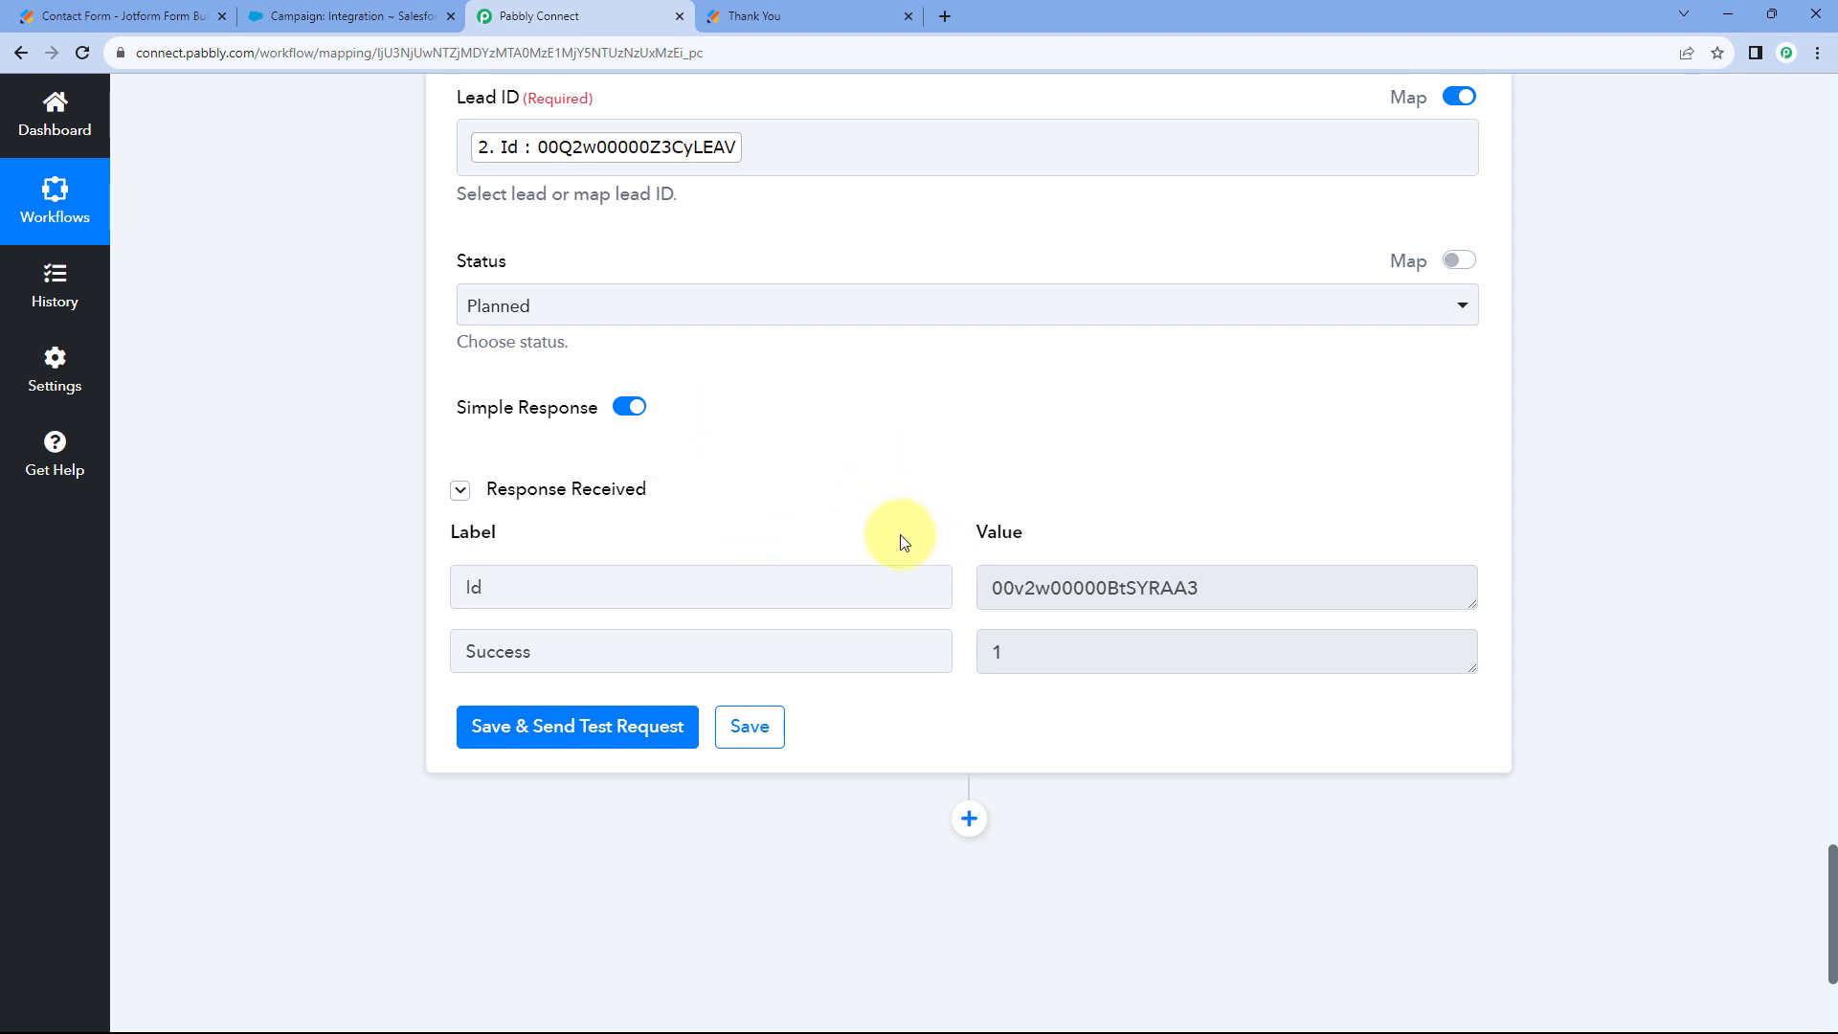
Reload the Integration campaign page so Demo User appears under Campaign Members.
{"action": "scroll", "coordinate": [899, 536], "scroll_direction": "up", "scroll_amount": 2}
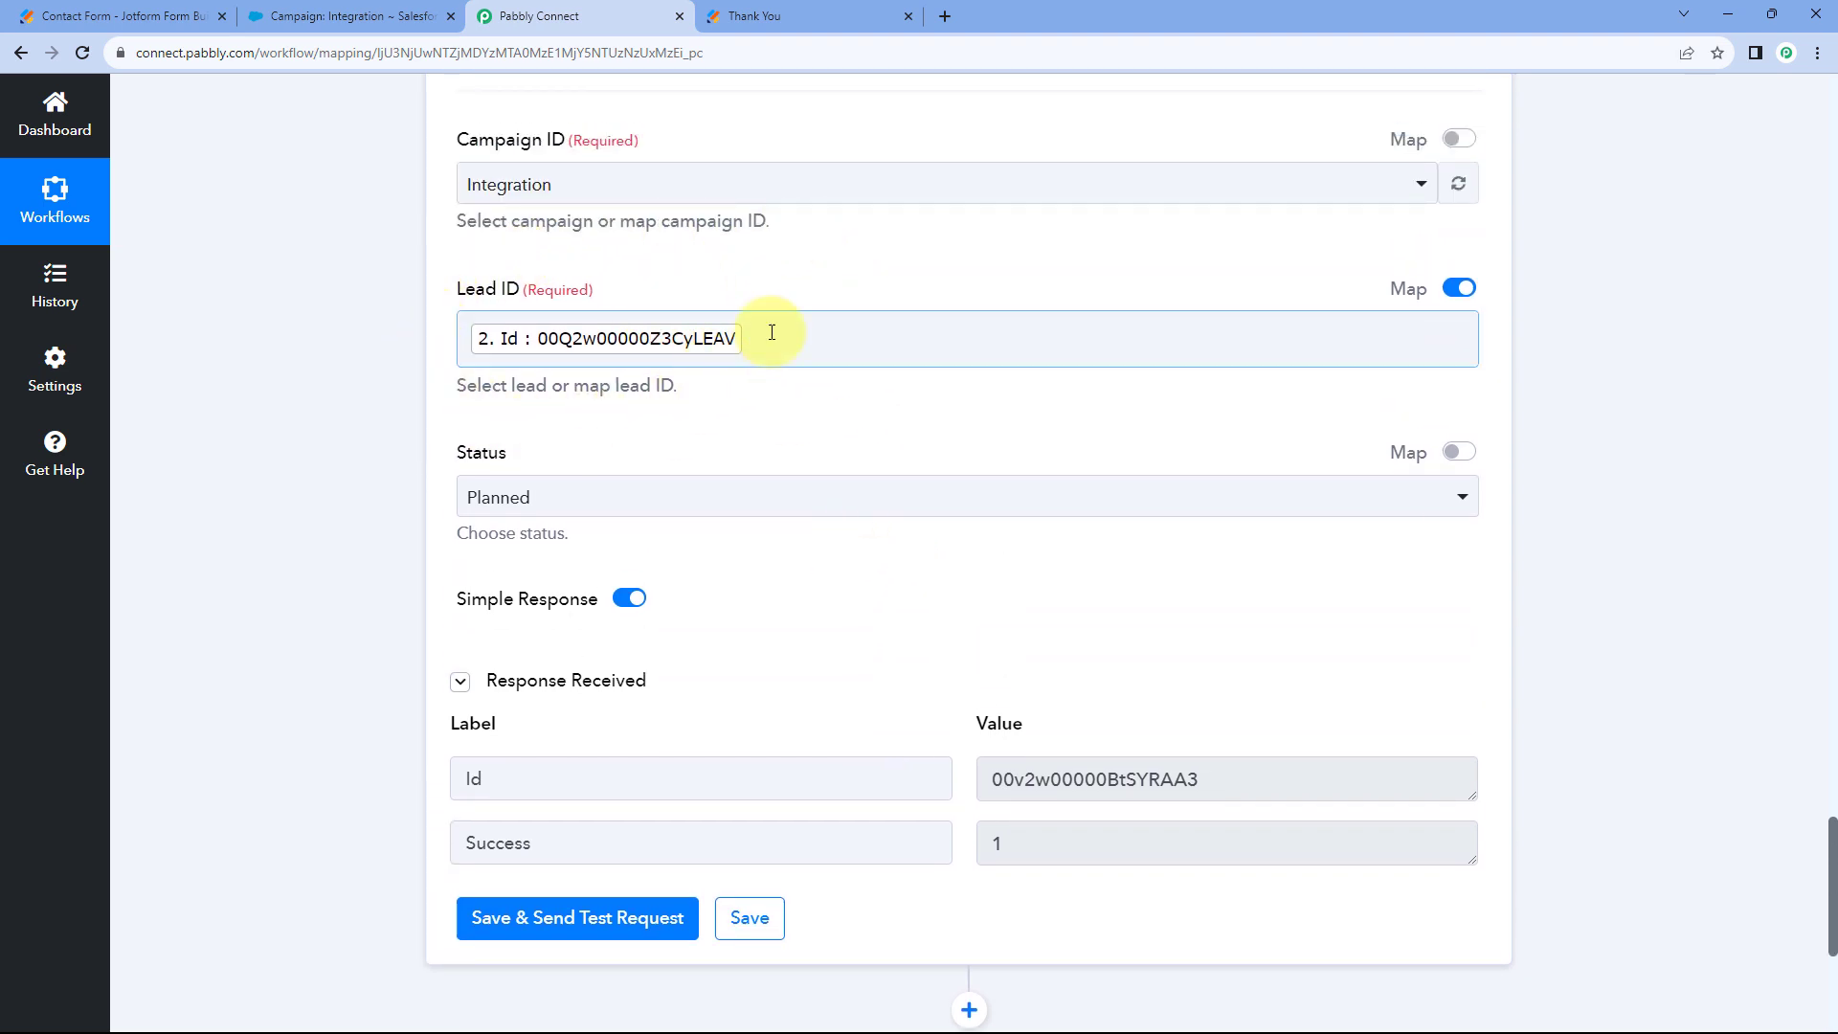
{"action": "left_click", "coordinate": [811, 15]}
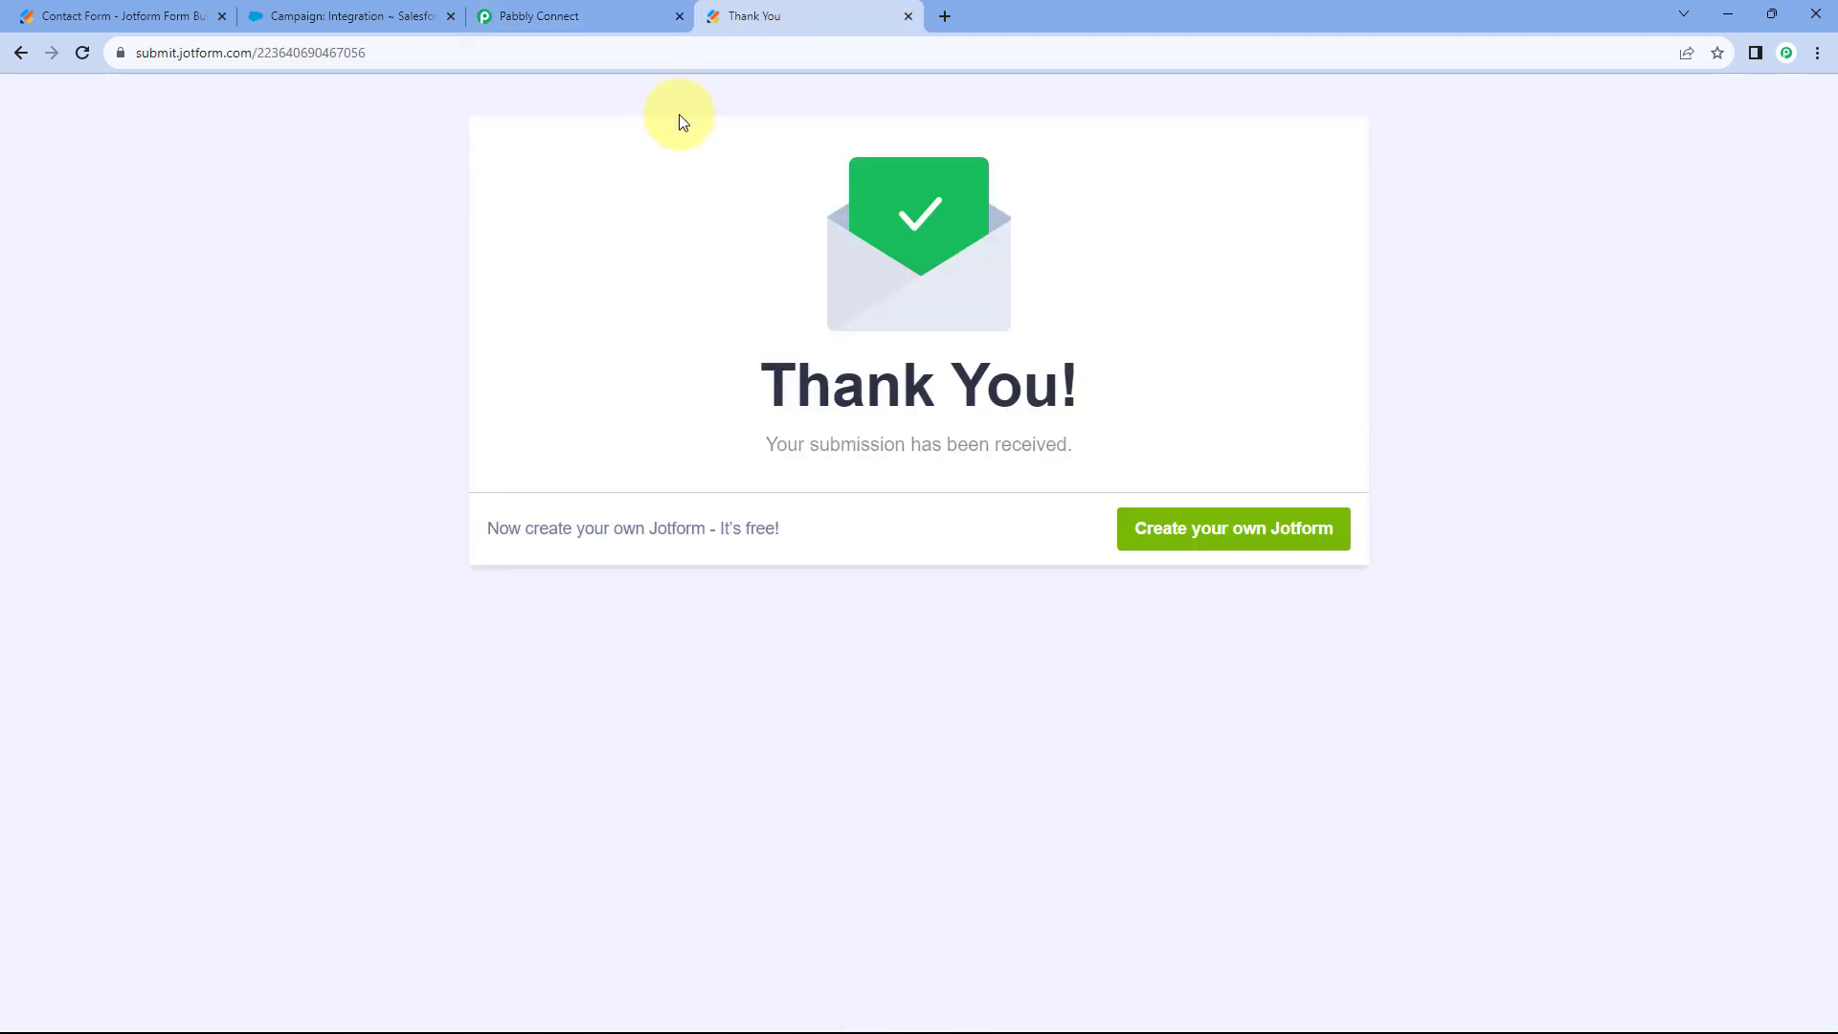
{"action": "left_click", "coordinate": [639, 10]}
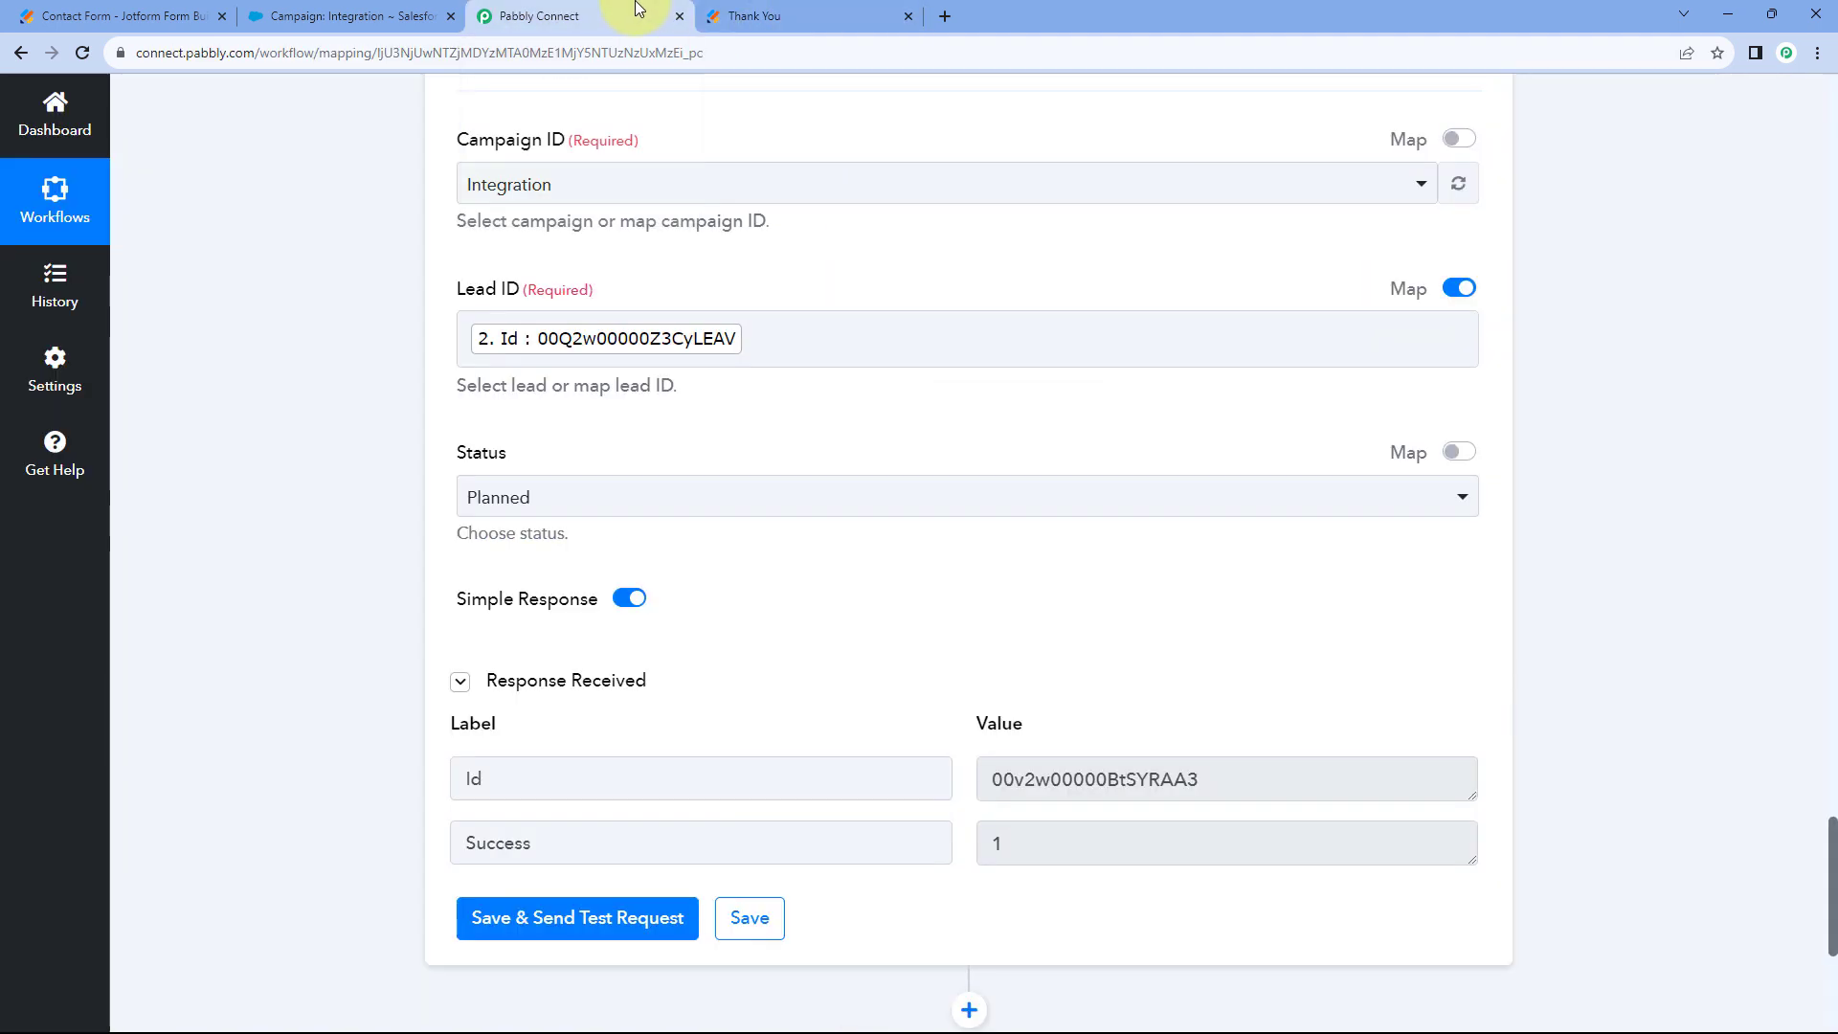
{"action": "scroll", "coordinate": [702, 291], "scroll_direction": "up", "scroll_amount": 2}
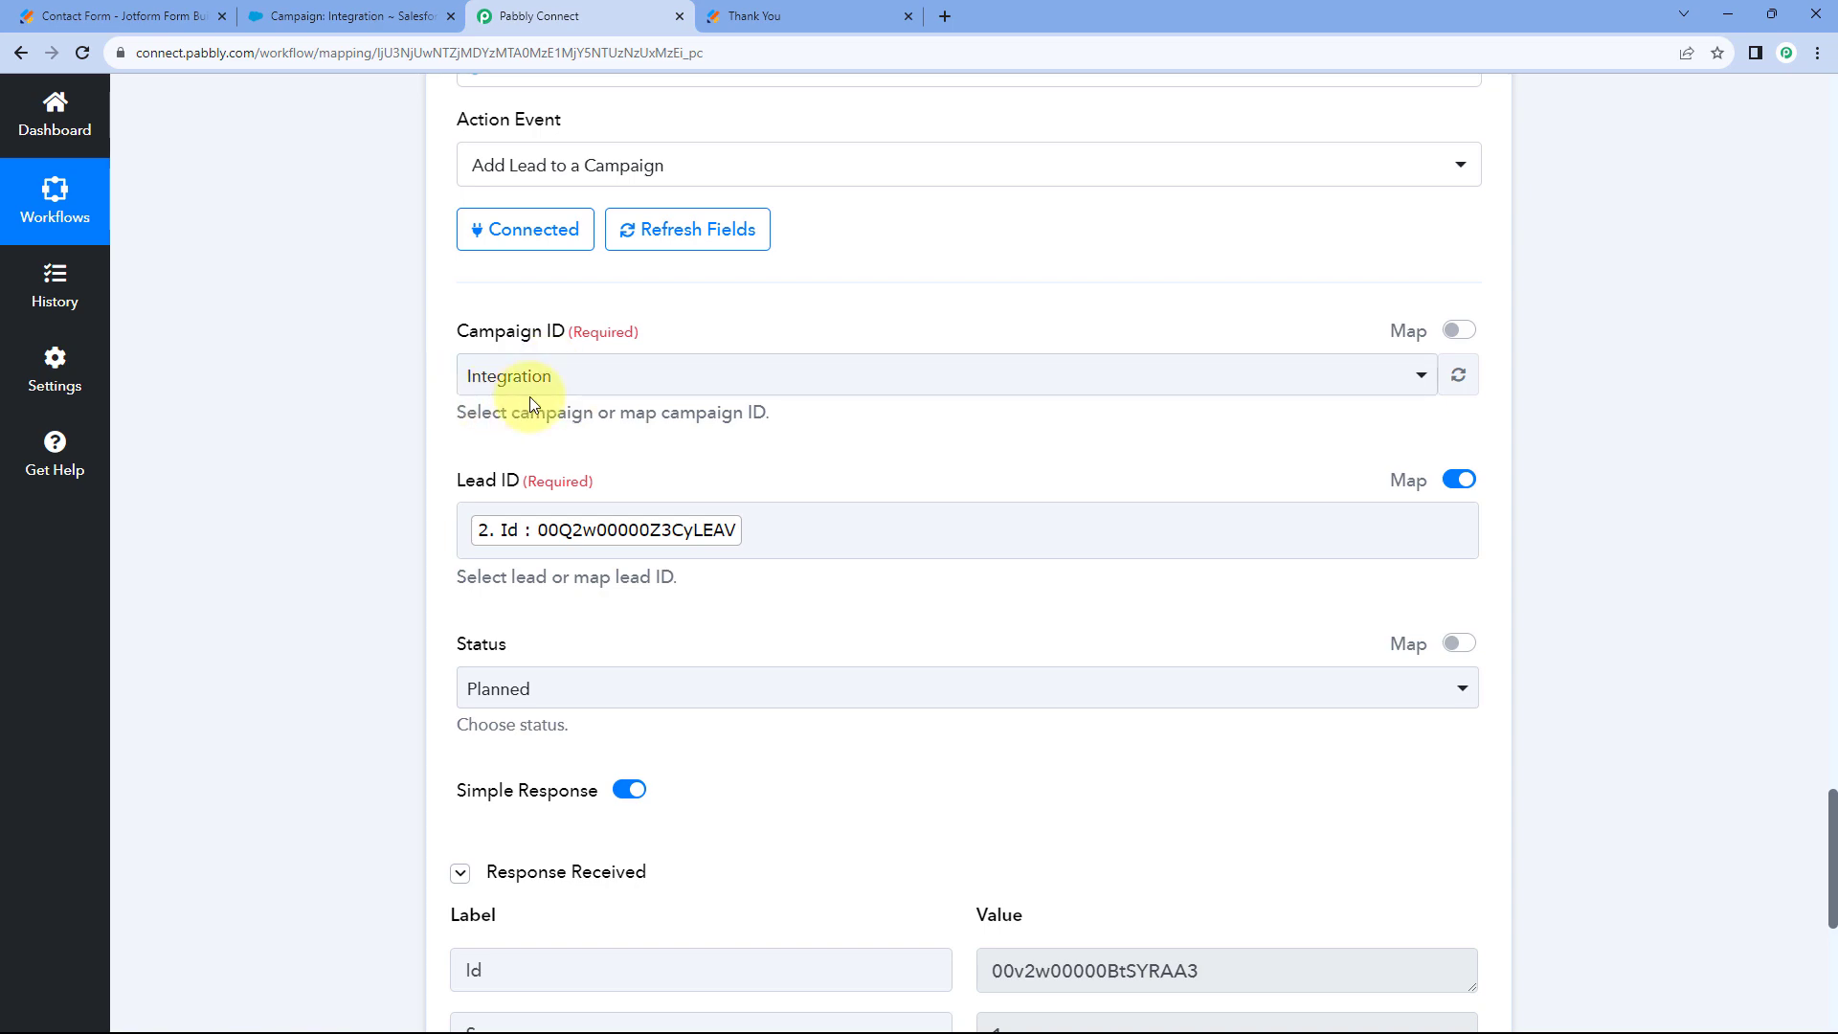
{"action": "left_click", "coordinate": [354, 25]}
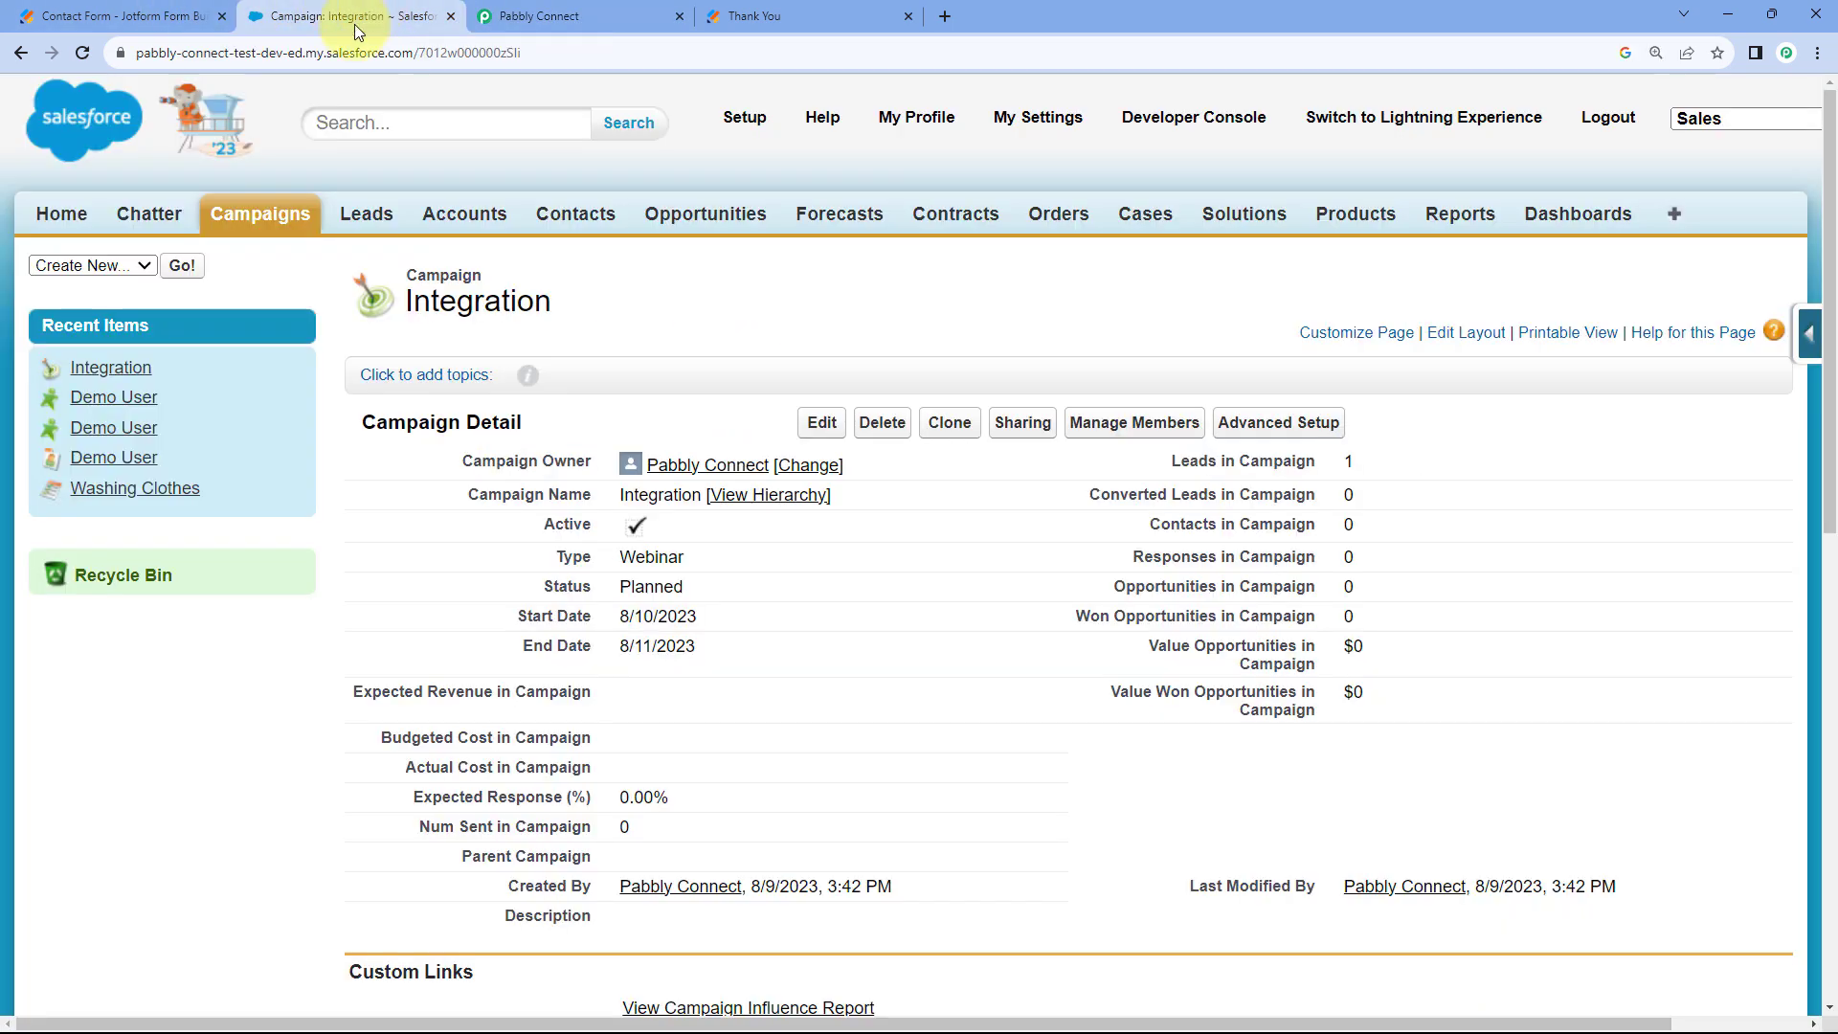
{"action": "scroll", "coordinate": [411, 462], "scroll_direction": "down", "scroll_amount": 10}
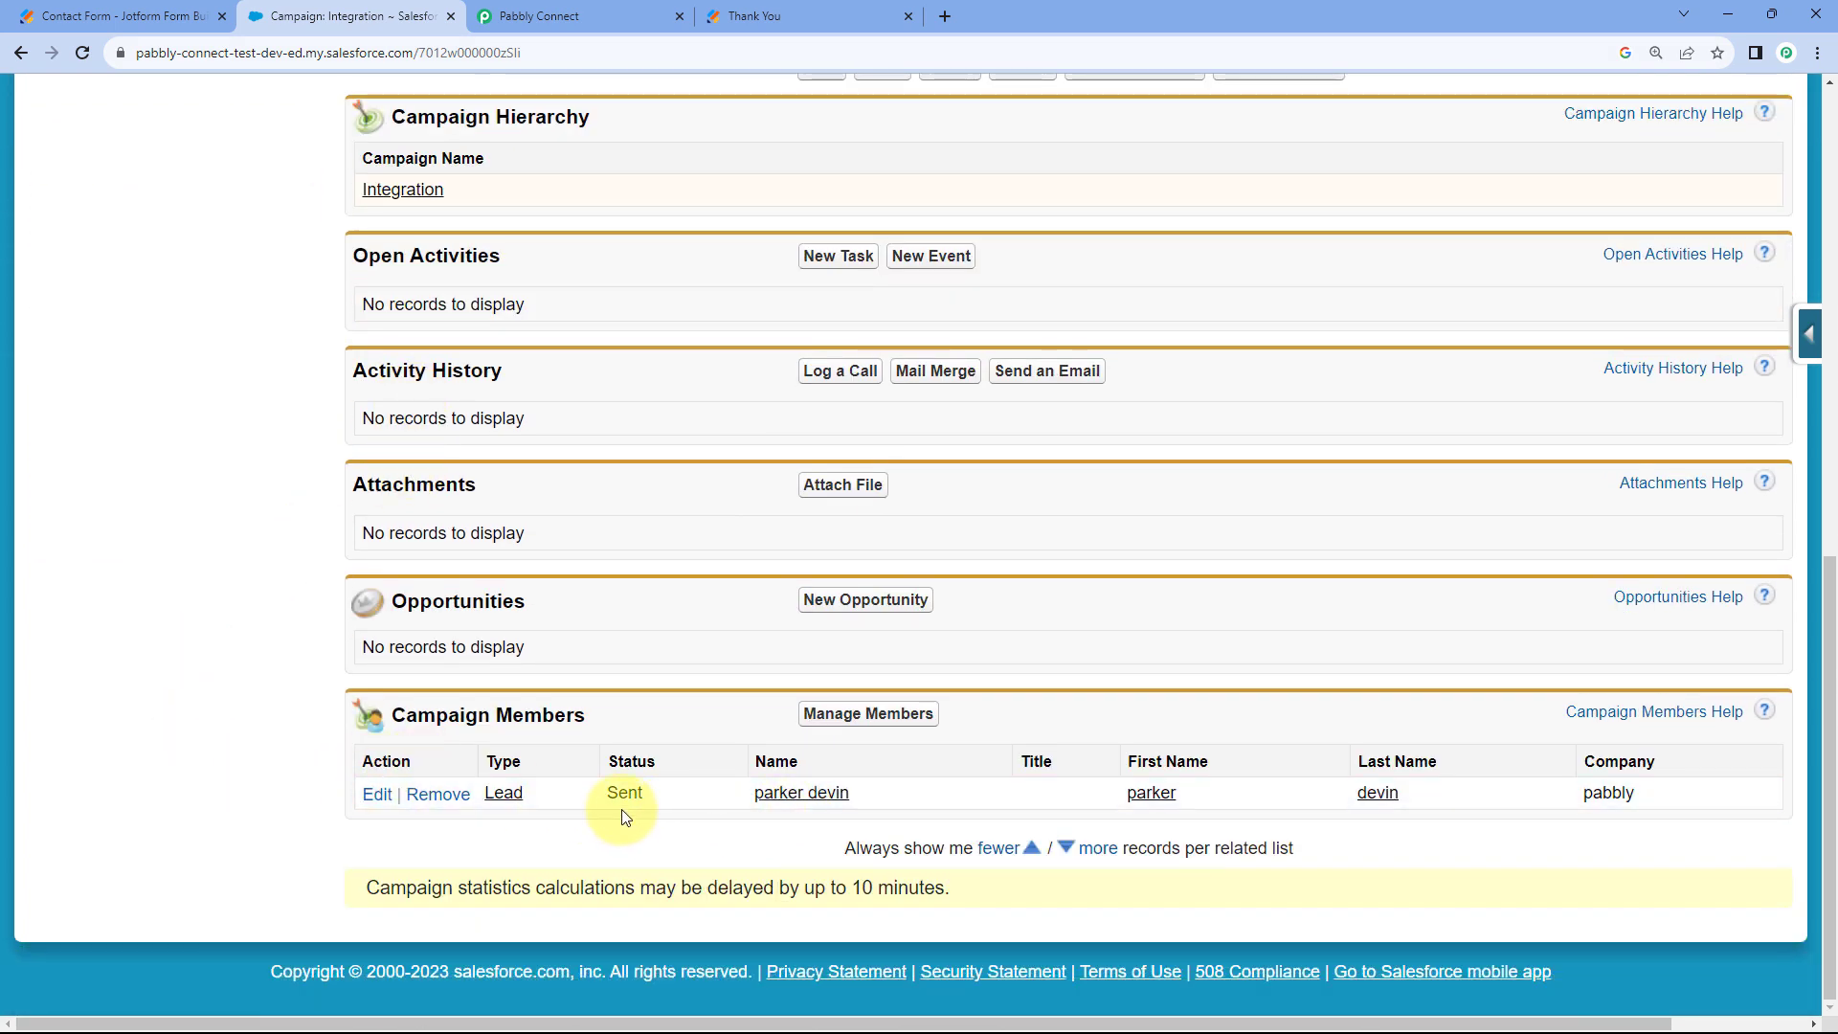
{"action": "left_click", "coordinate": [82, 55]}
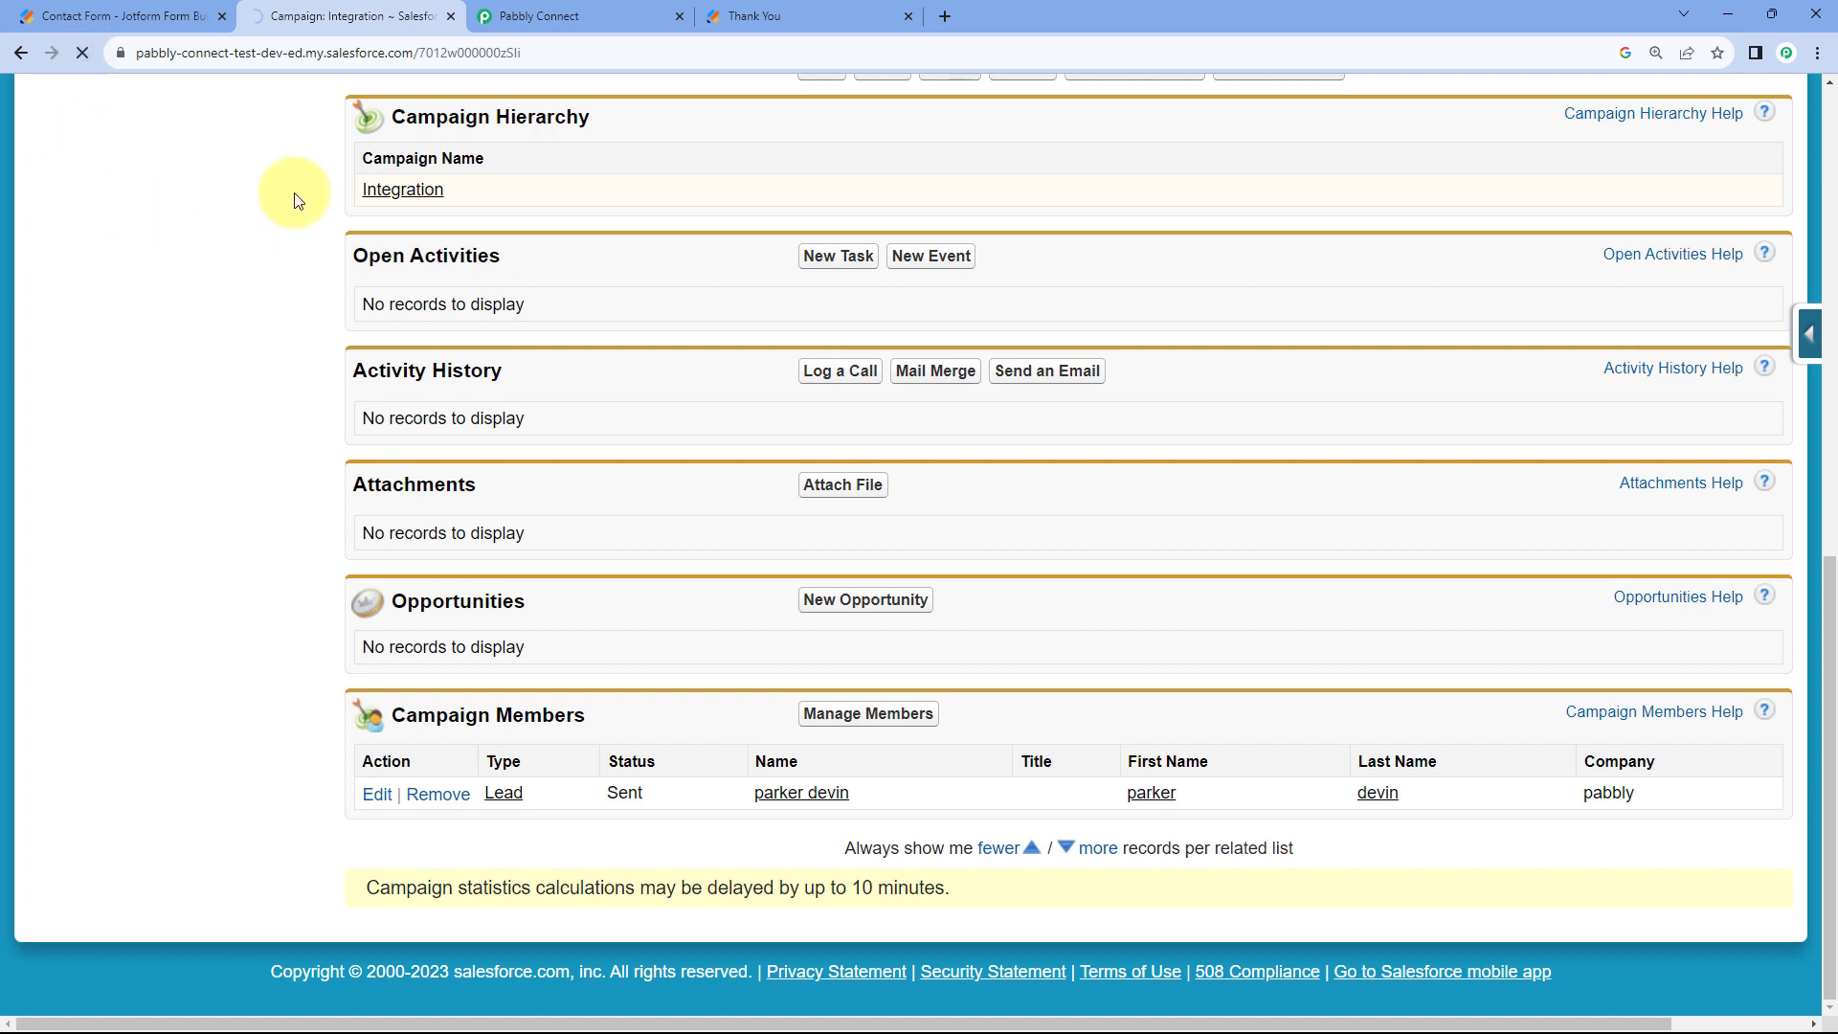
{"action": "scroll", "coordinate": [362, 656], "scroll_direction": "down", "scroll_amount": 1}
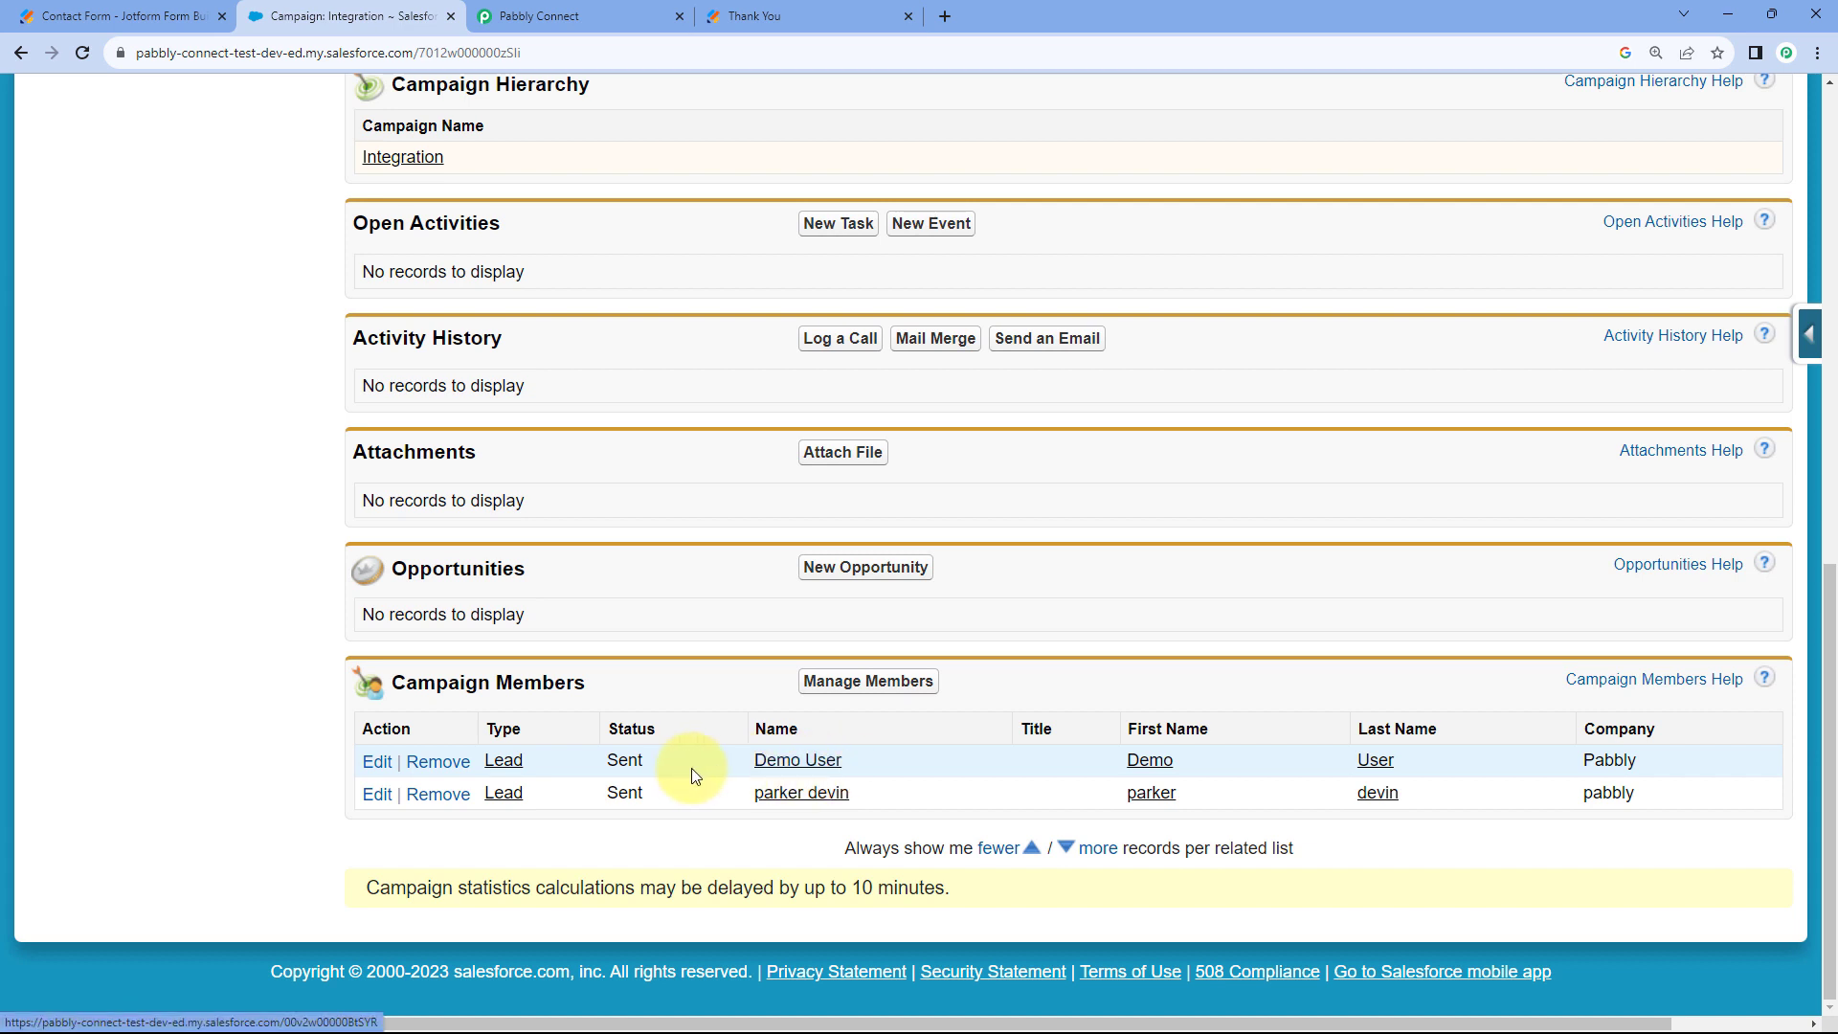
{"action": "left_click", "coordinate": [831, 12]}
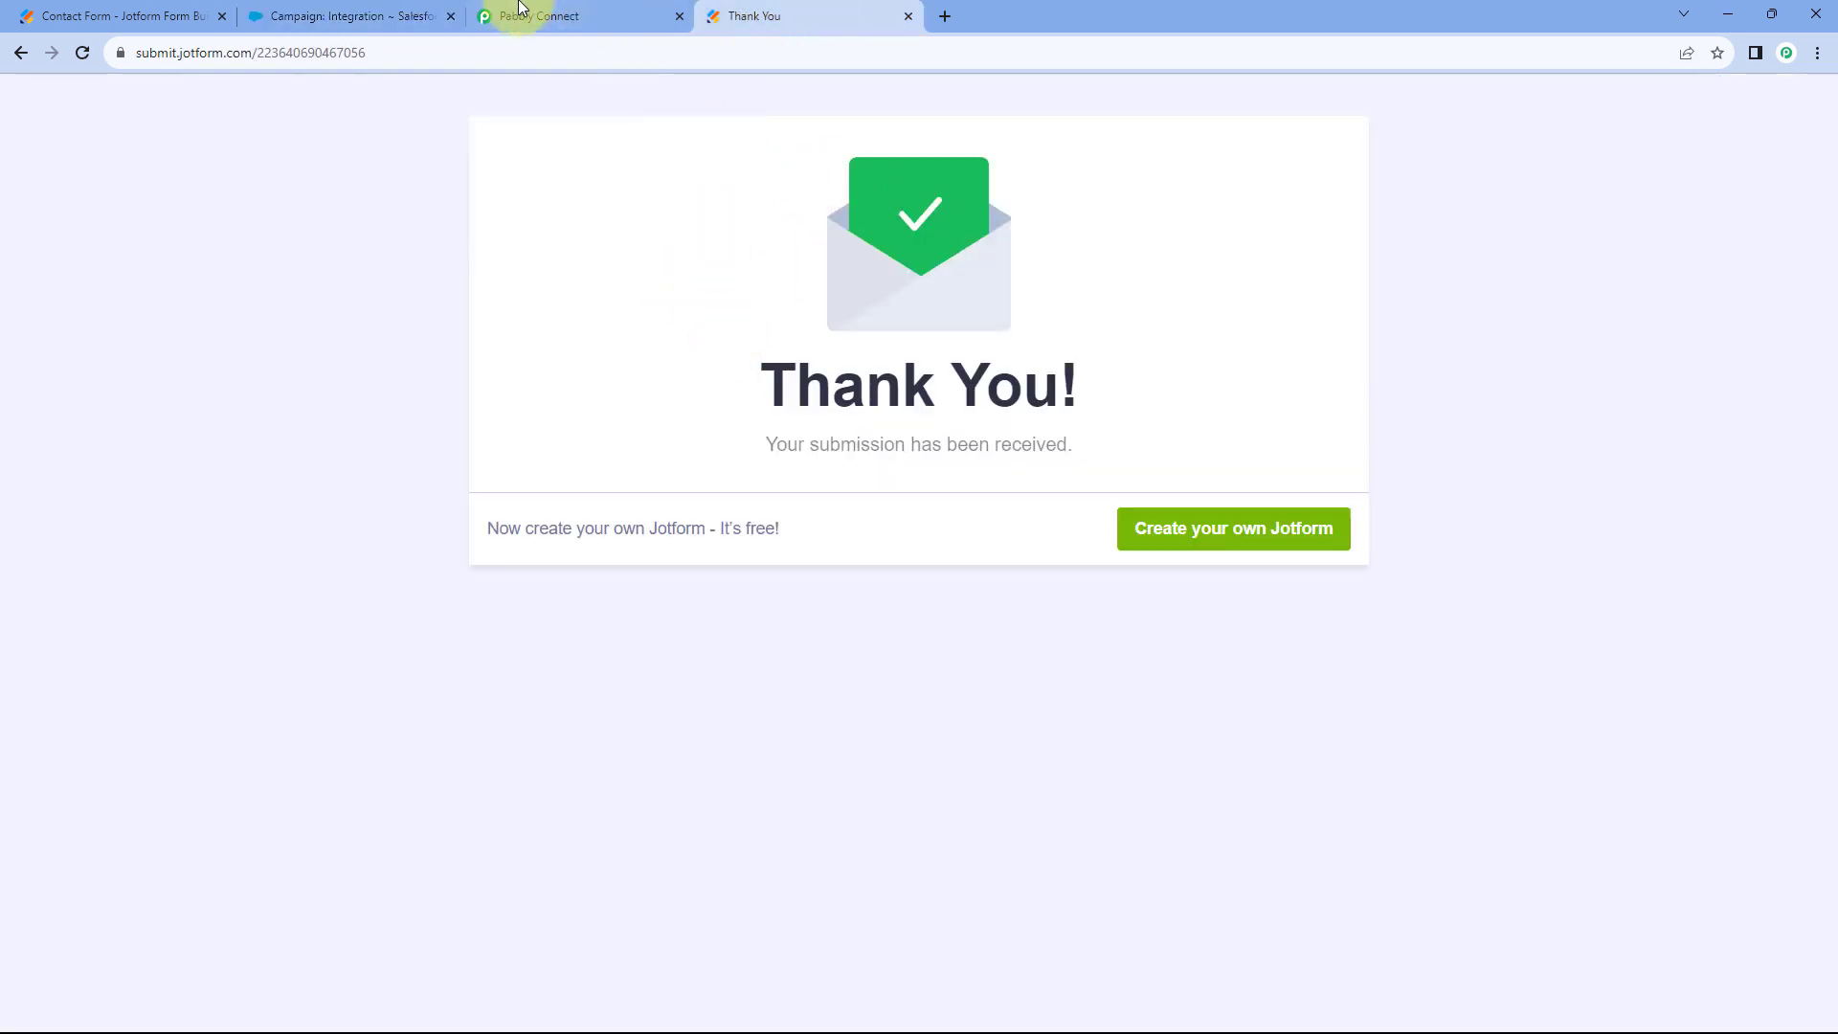
{"action": "left_click", "coordinate": [421, 15]}
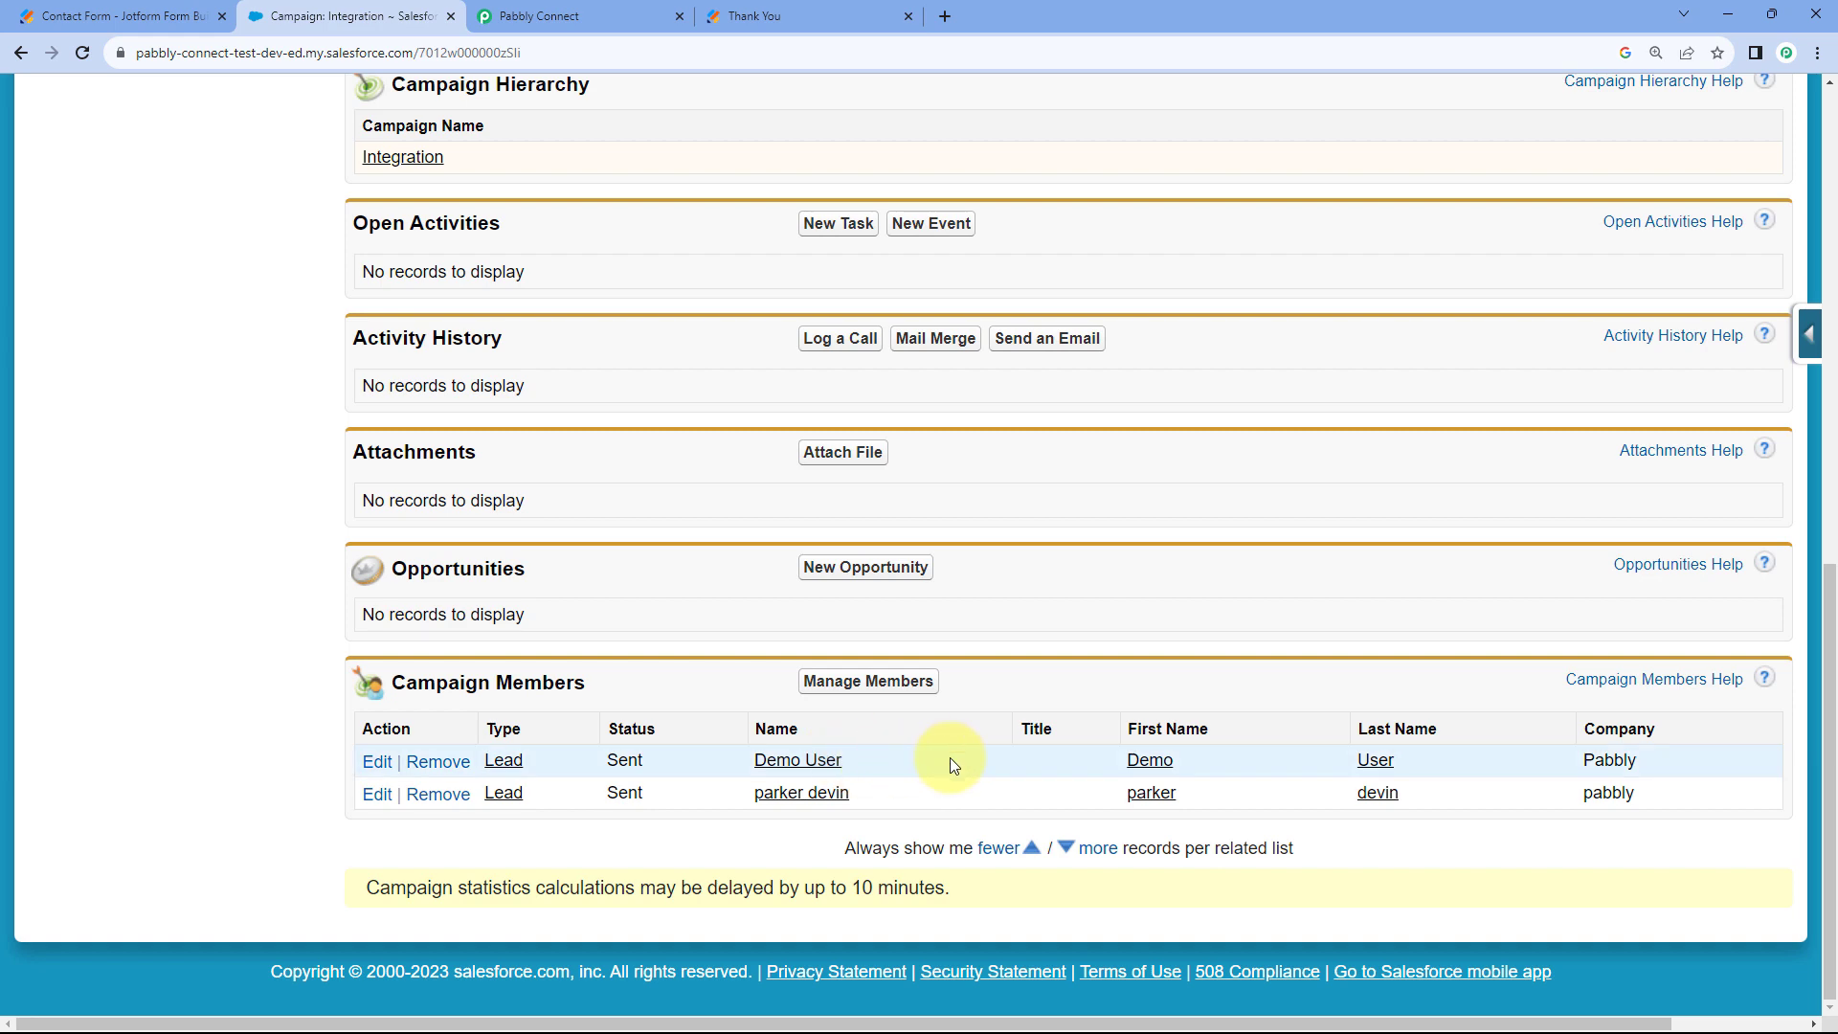
Collapse the Add Lead to a Campaign, Create Lead and Jotform trigger steps.
{"action": "left_click", "coordinate": [632, 15]}
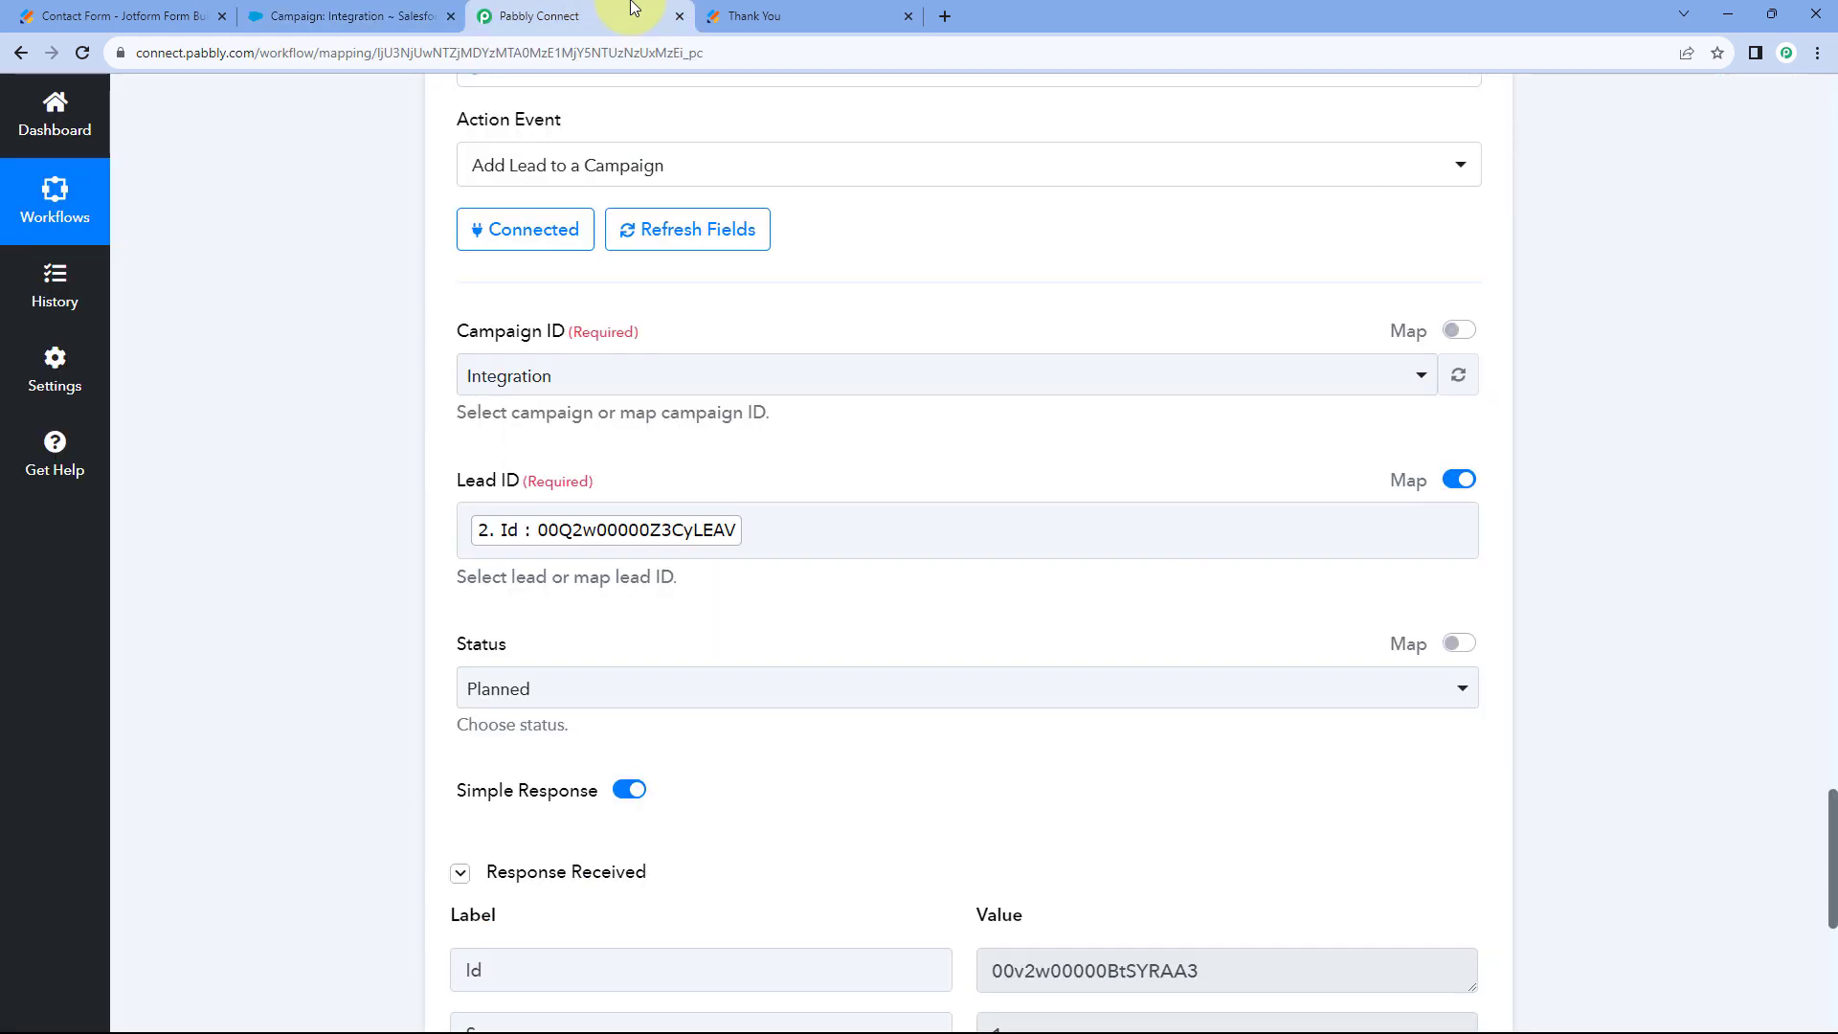
{"action": "scroll", "coordinate": [1600, 478], "scroll_direction": "up", "scroll_amount": 5}
{"action": "left_click", "coordinate": [1509, 383]}
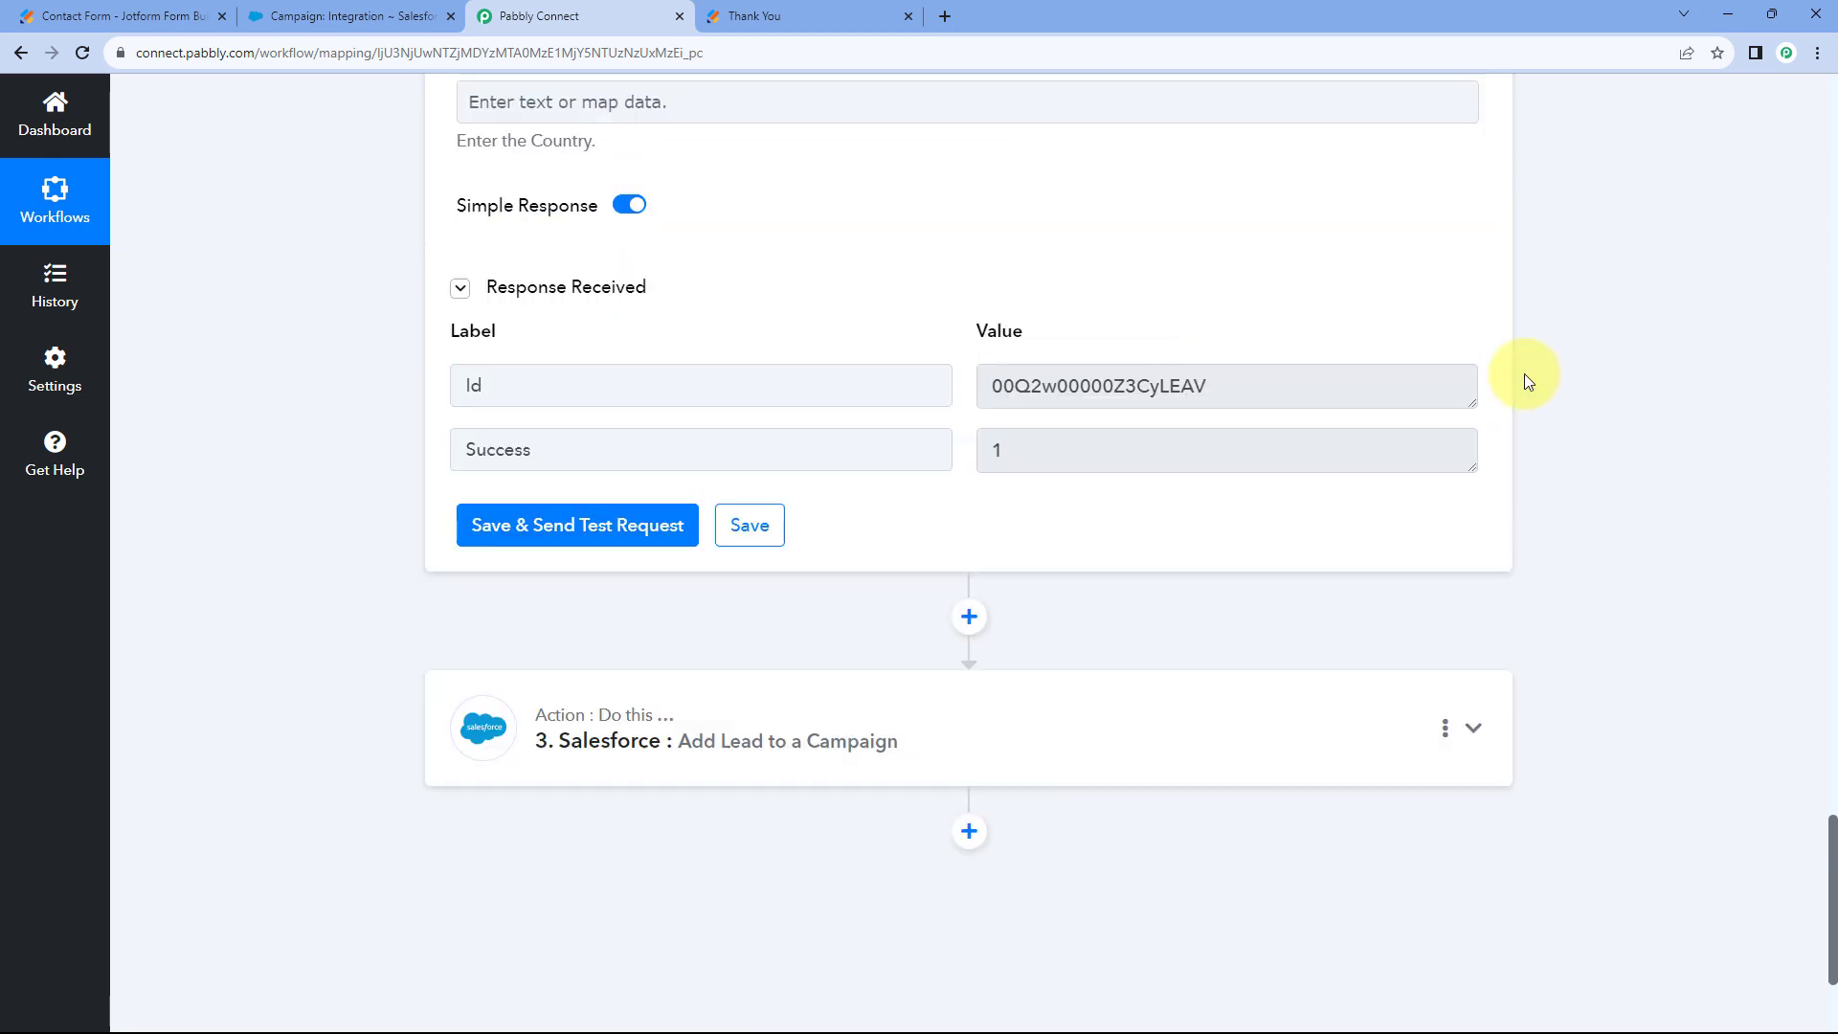
{"action": "scroll", "coordinate": [1527, 380], "scroll_direction": "up", "scroll_amount": 5}
{"action": "scroll", "coordinate": [1524, 374], "scroll_direction": "up", "scroll_amount": 15}
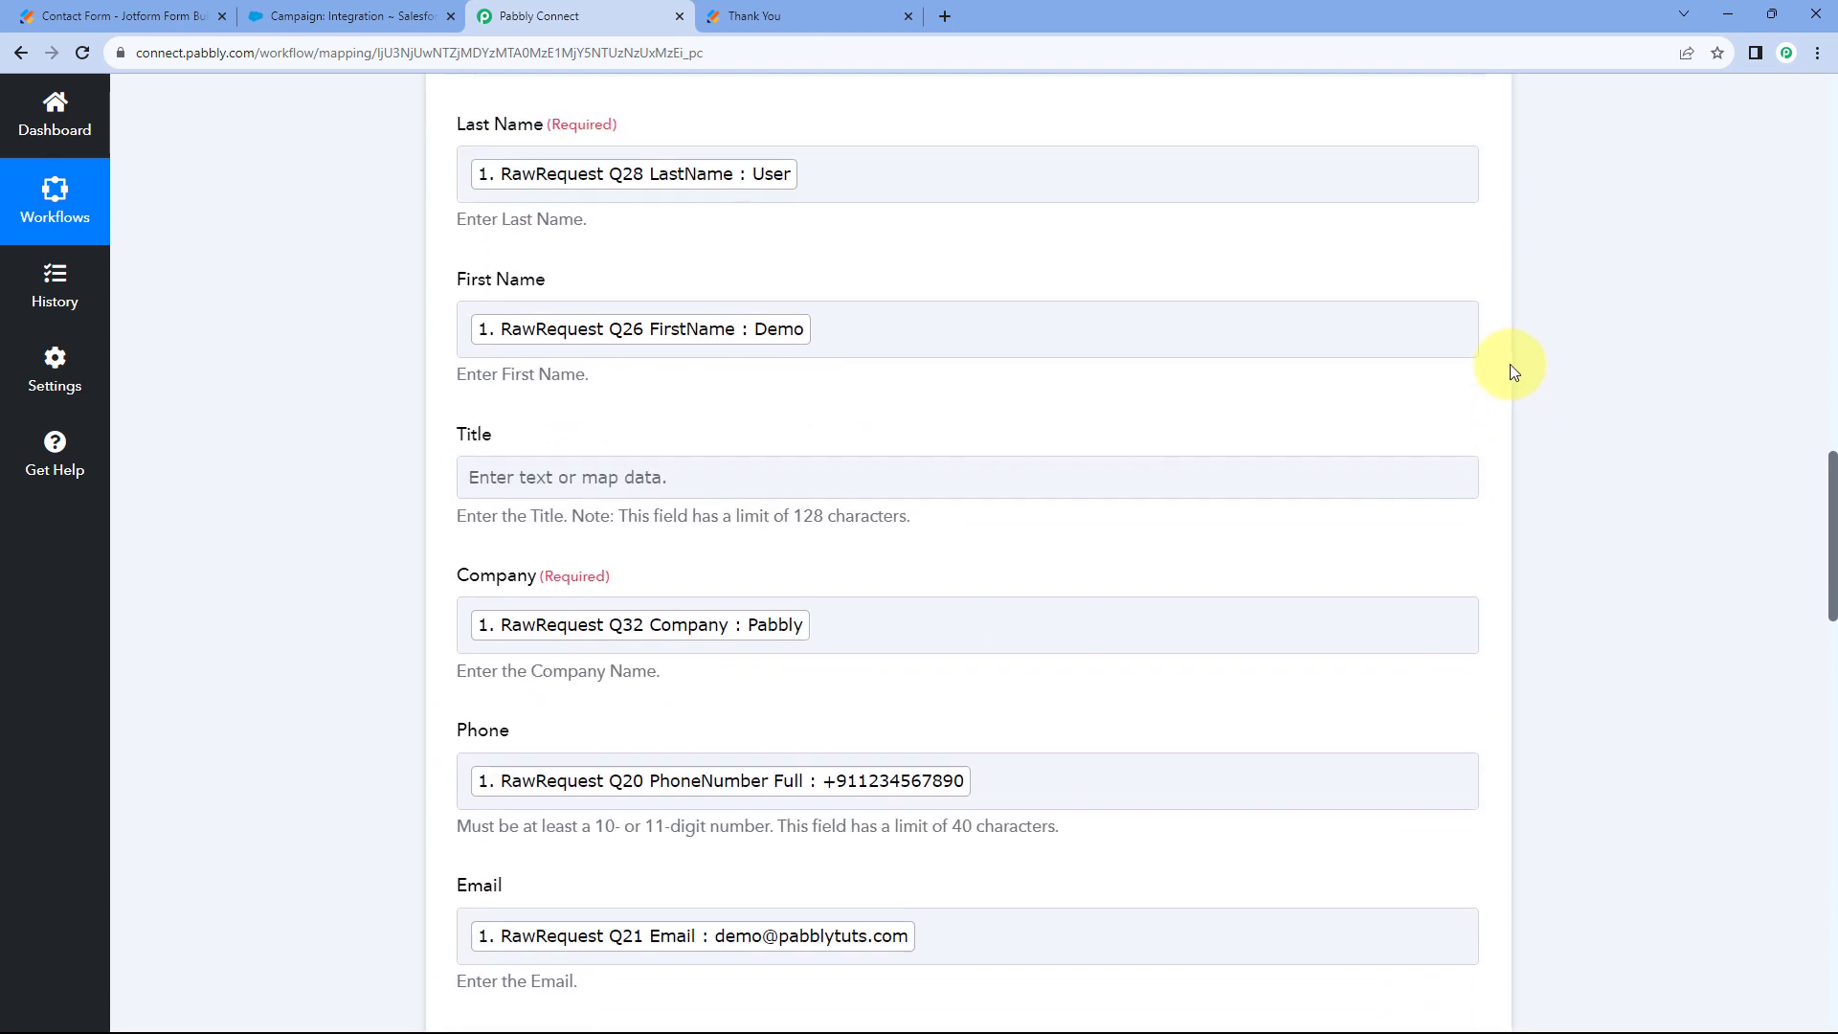
{"action": "scroll", "coordinate": [1509, 364], "scroll_direction": "up", "scroll_amount": 5}
{"action": "left_click", "coordinate": [1507, 377]}
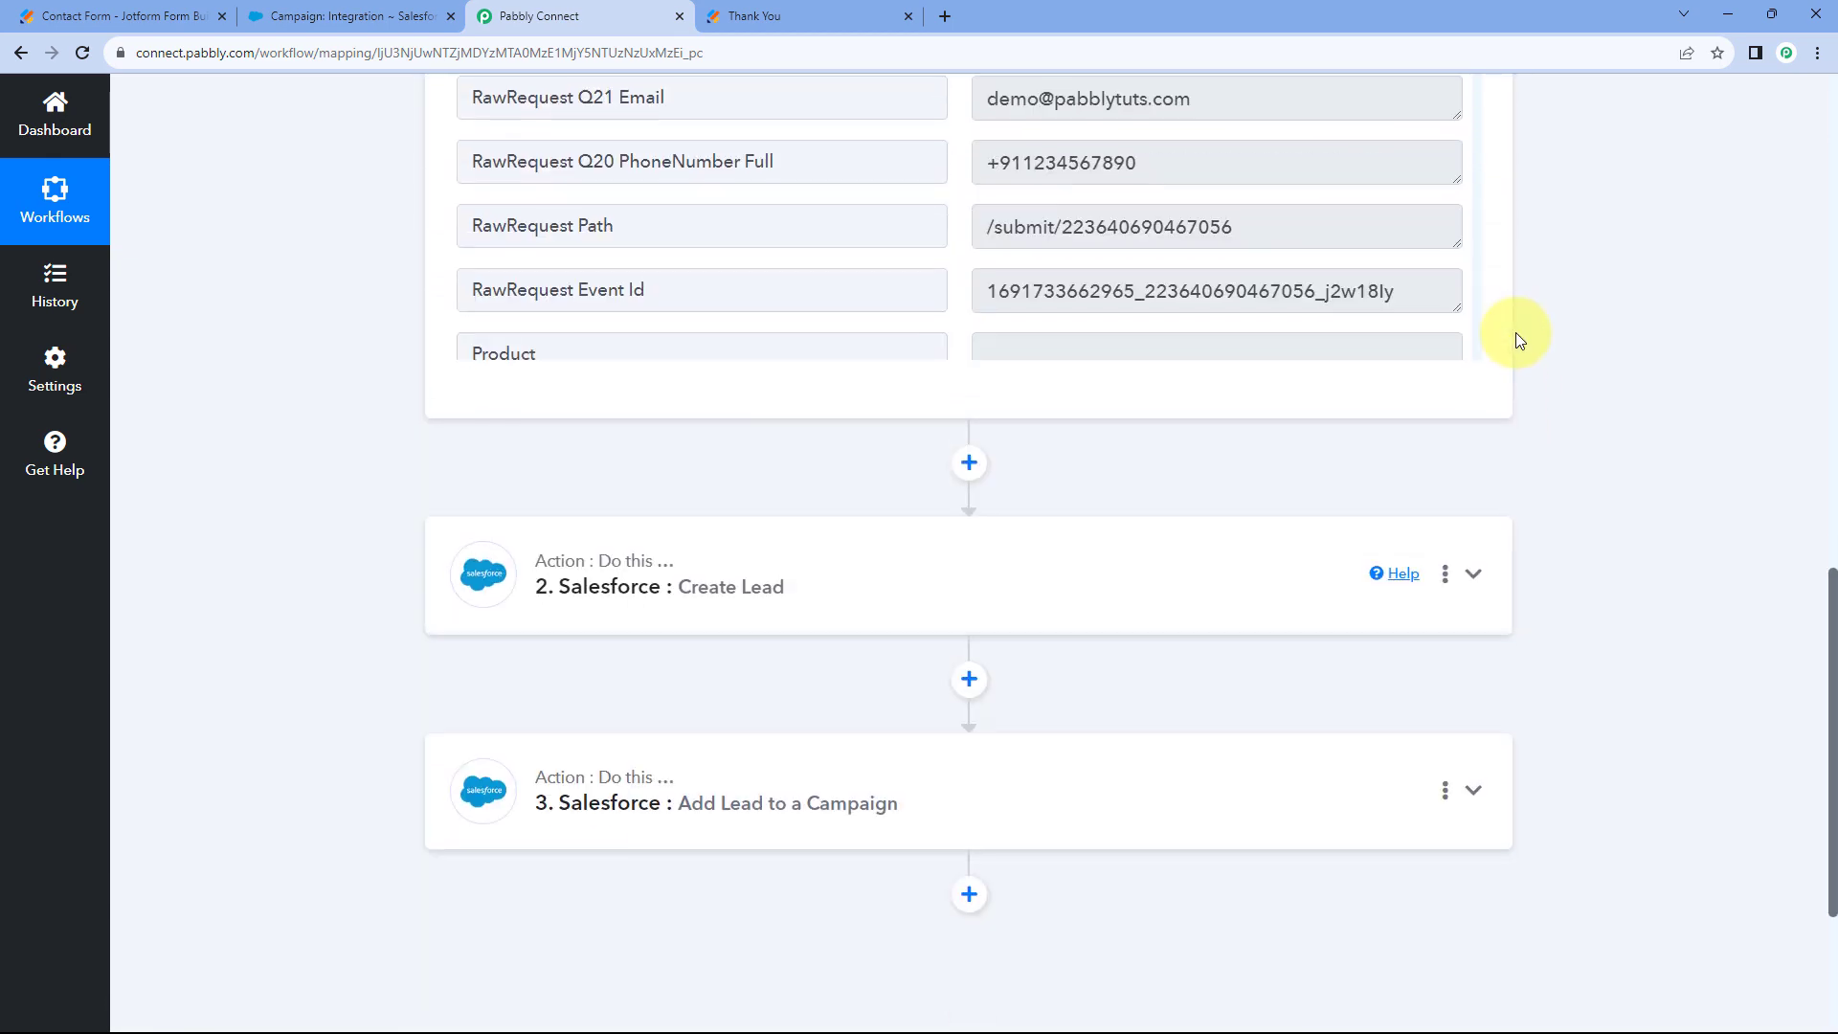
{"action": "scroll", "coordinate": [1514, 331], "scroll_direction": "up", "scroll_amount": 5}
{"action": "scroll", "coordinate": [1514, 332], "scroll_direction": "up", "scroll_amount": 8}
{"action": "left_click", "coordinate": [1474, 400]}
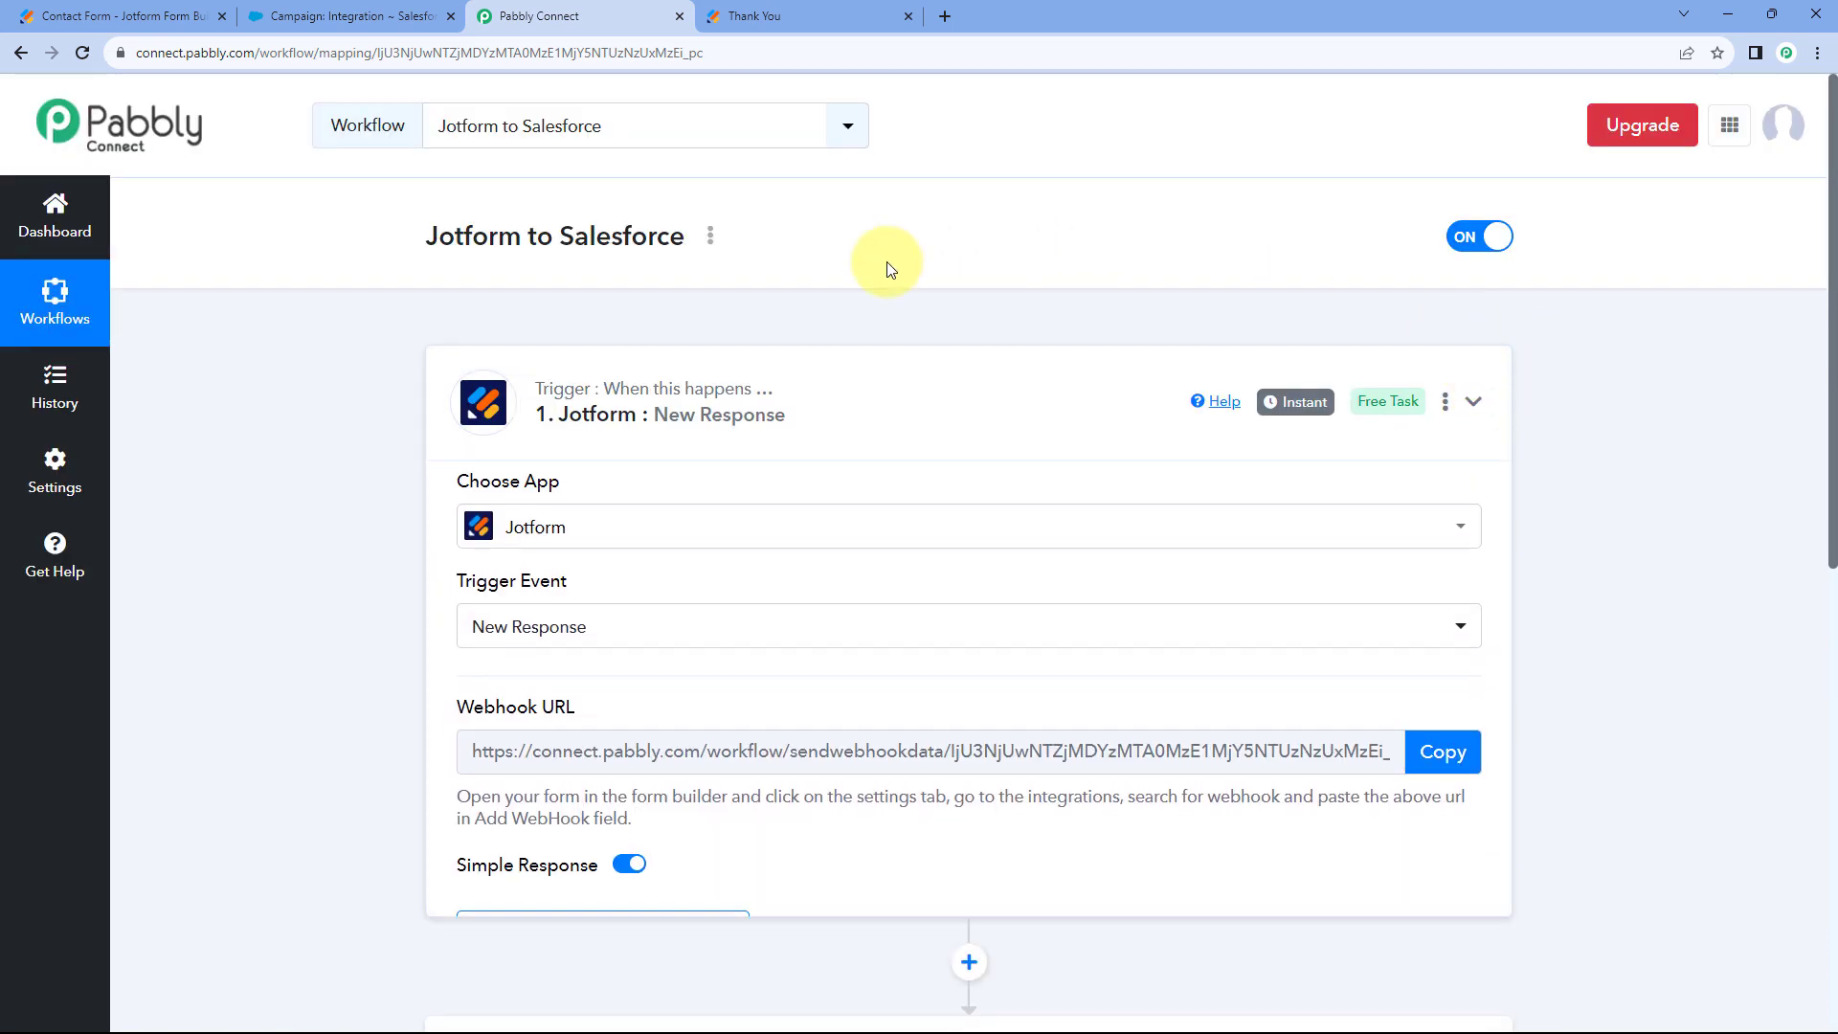
Confirm the workflow is ON and move to the Jotform page for a live test.
{"action": "scroll", "coordinate": [870, 314], "scroll_direction": "down", "scroll_amount": 1}
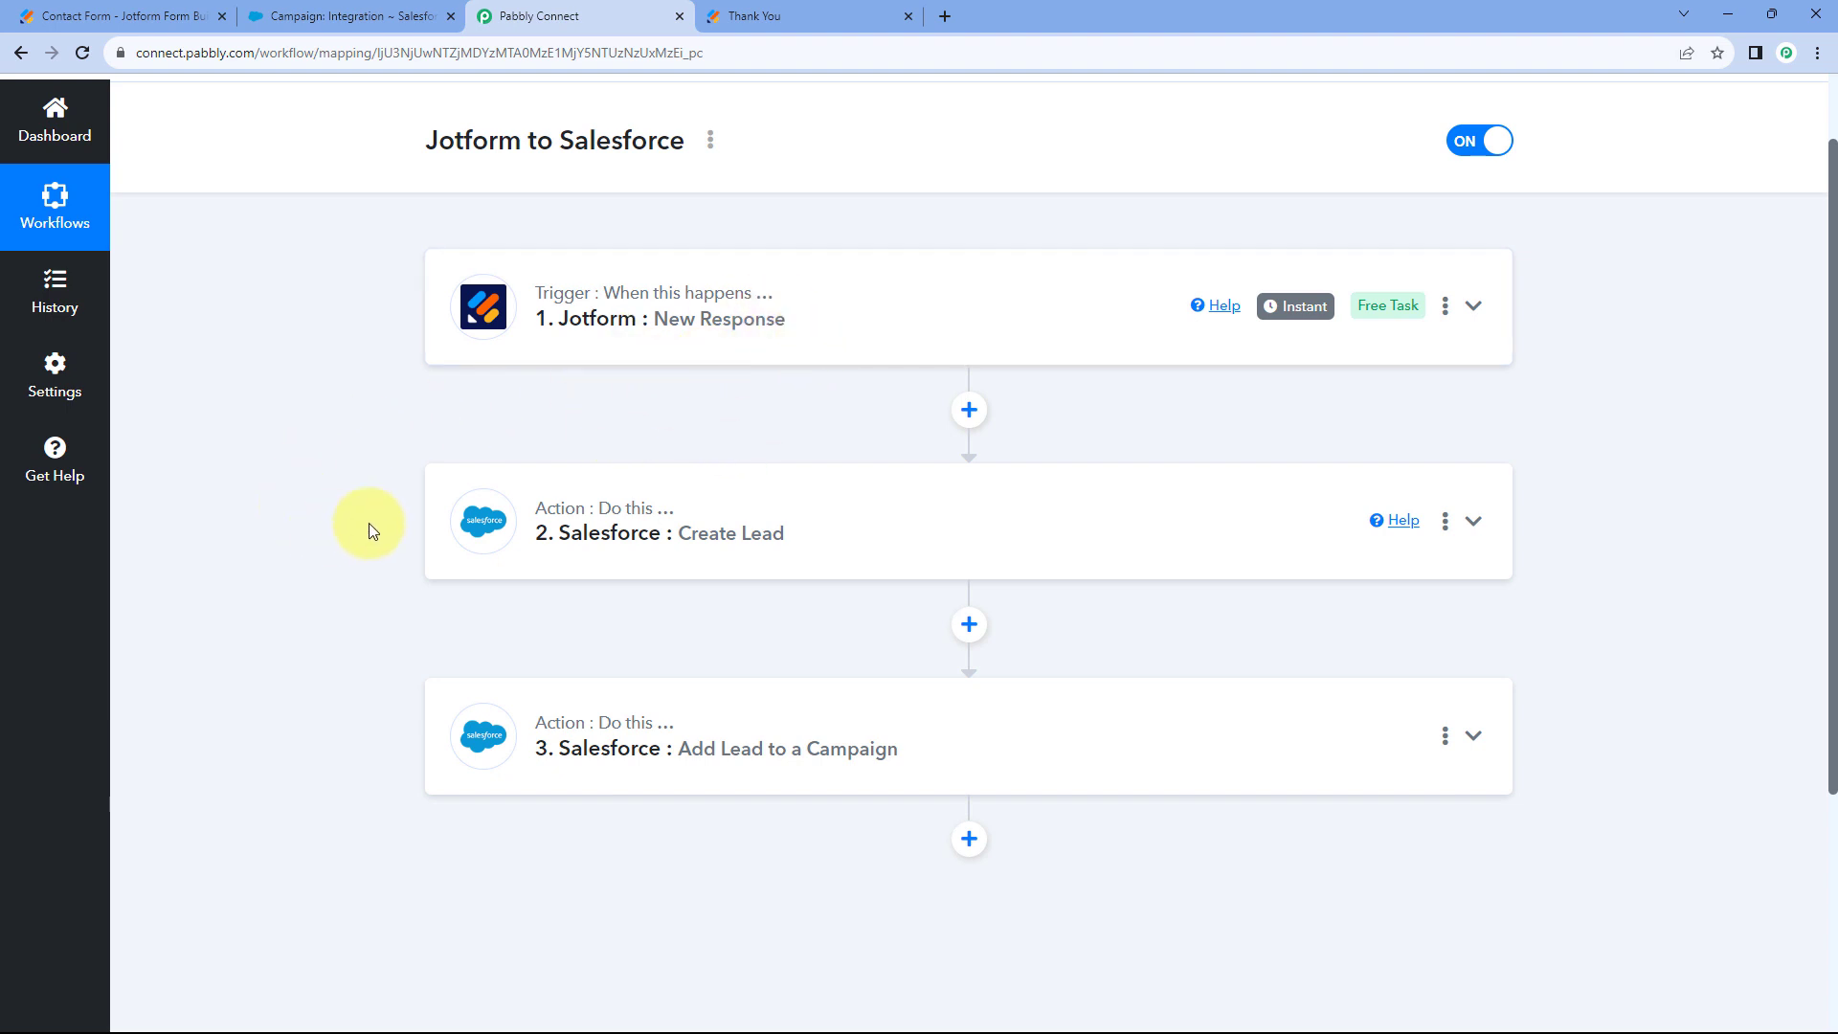
{"action": "scroll", "coordinate": [370, 523], "scroll_direction": "down", "scroll_amount": 1}
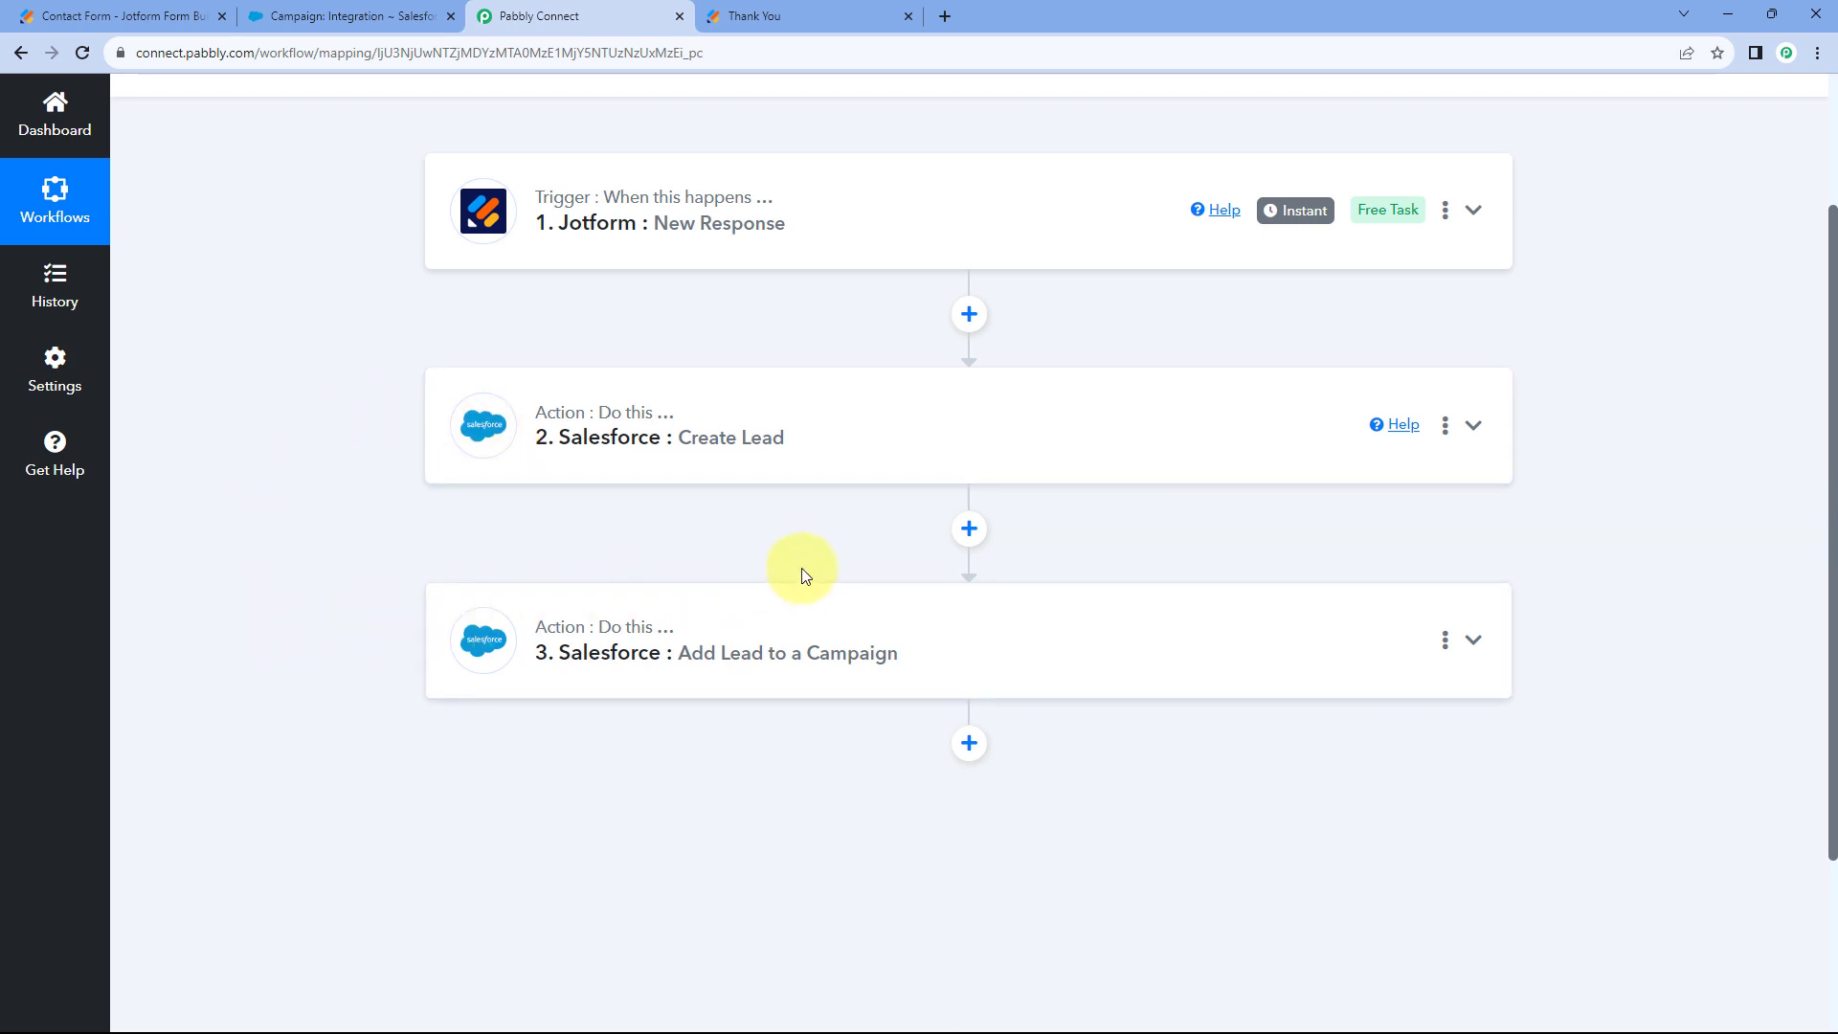
{"action": "scroll", "coordinate": [878, 574], "scroll_direction": "up", "scroll_amount": 2}
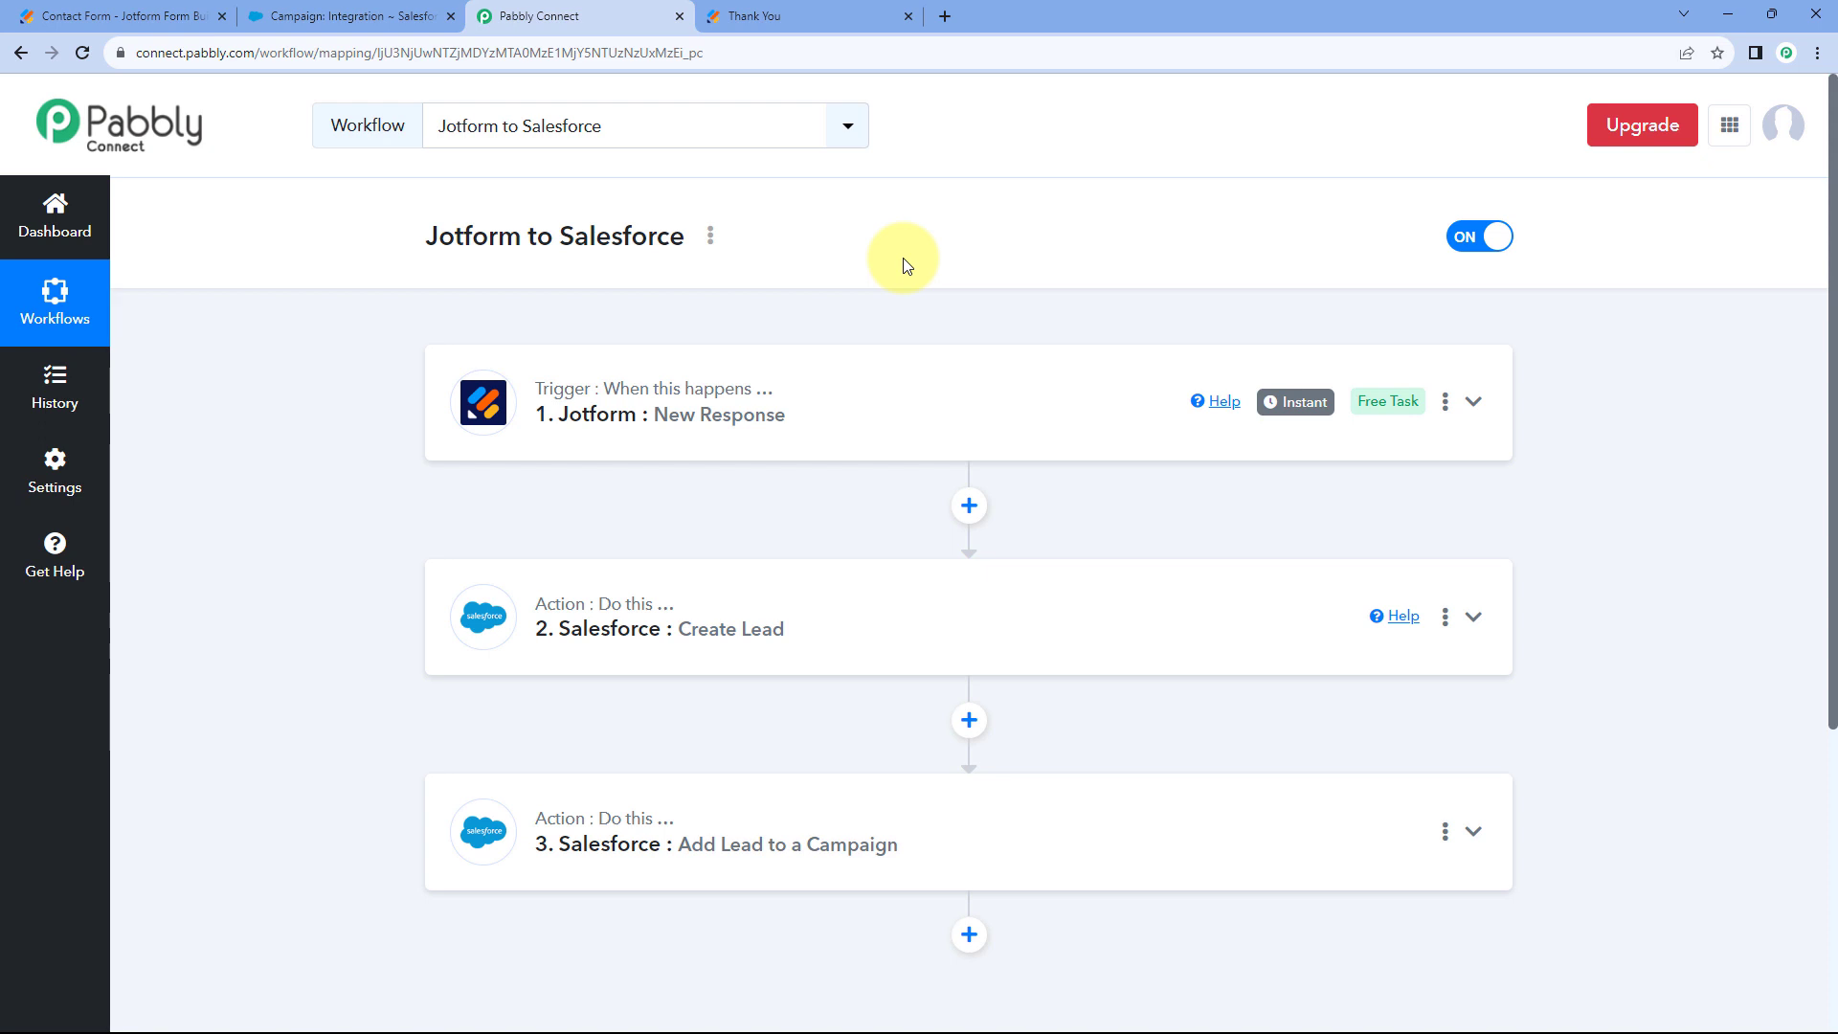
{"action": "left_click", "coordinate": [790, 8]}
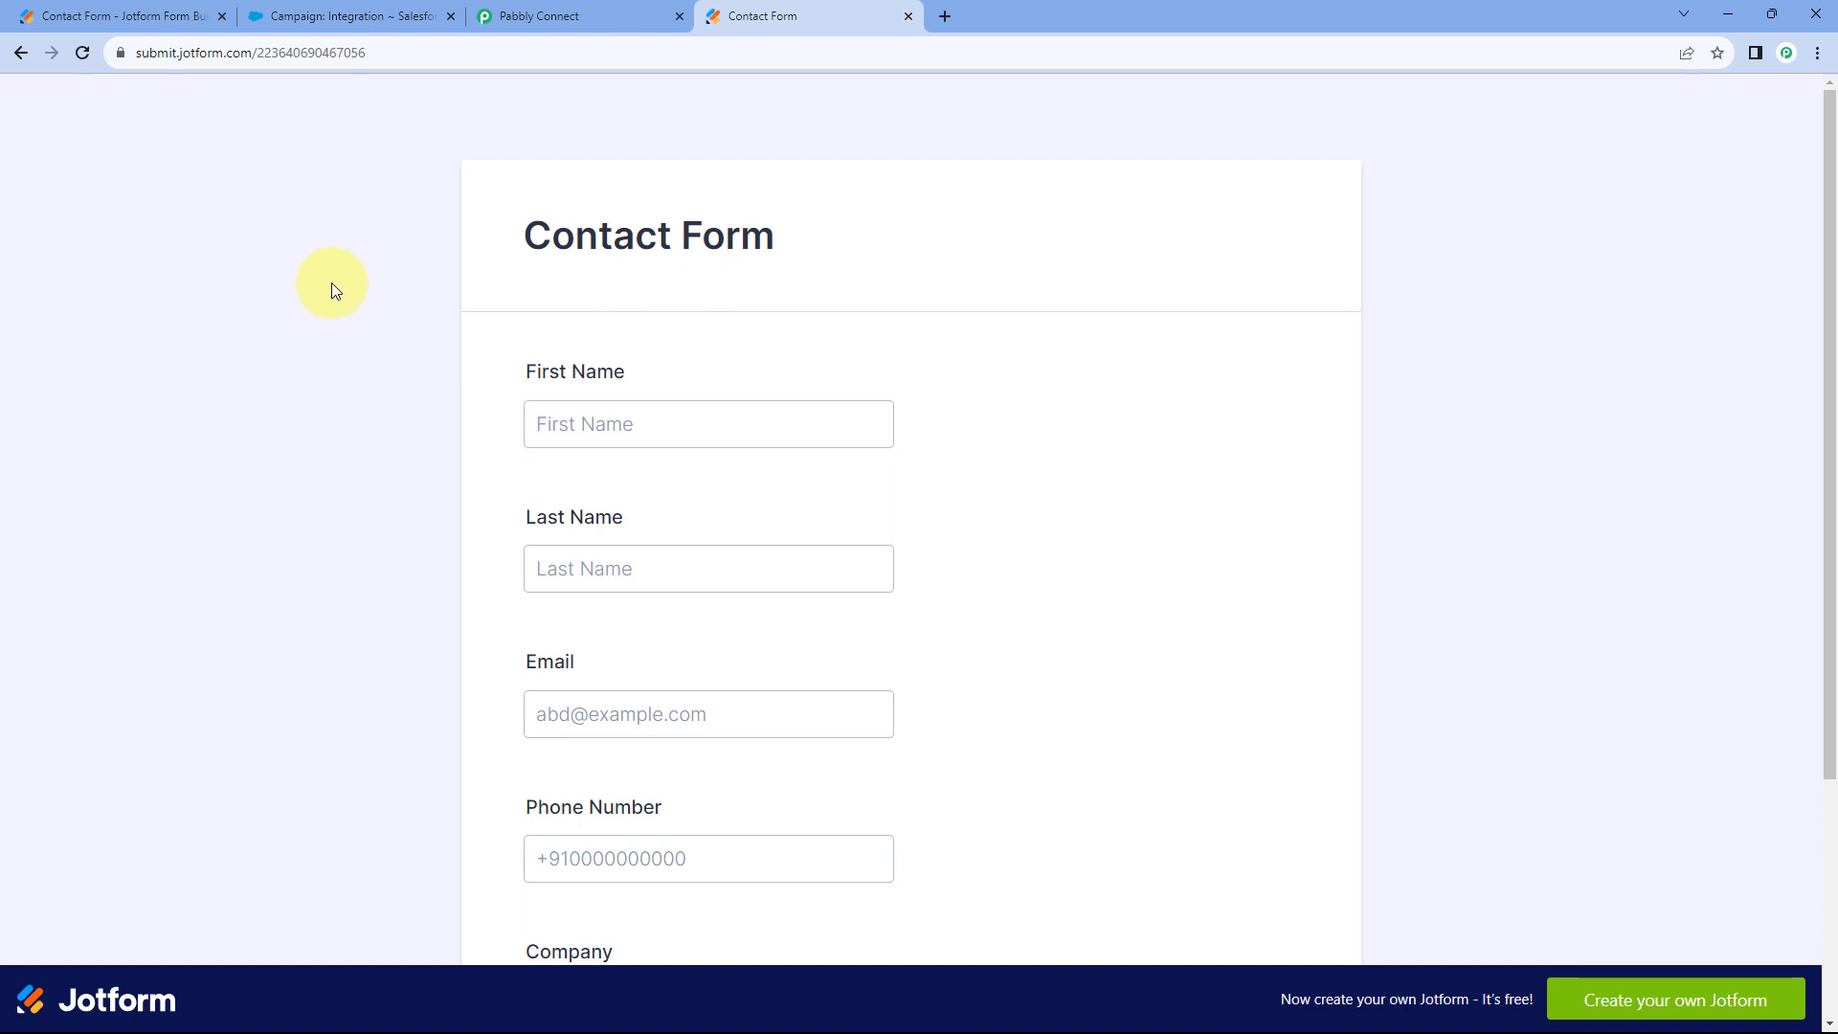
Enter first name Test, last name User and a test e-mail address in the Contact Form.
{"action": "left_click", "coordinate": [579, 416]}
{"action": "type", "text": "Test"}
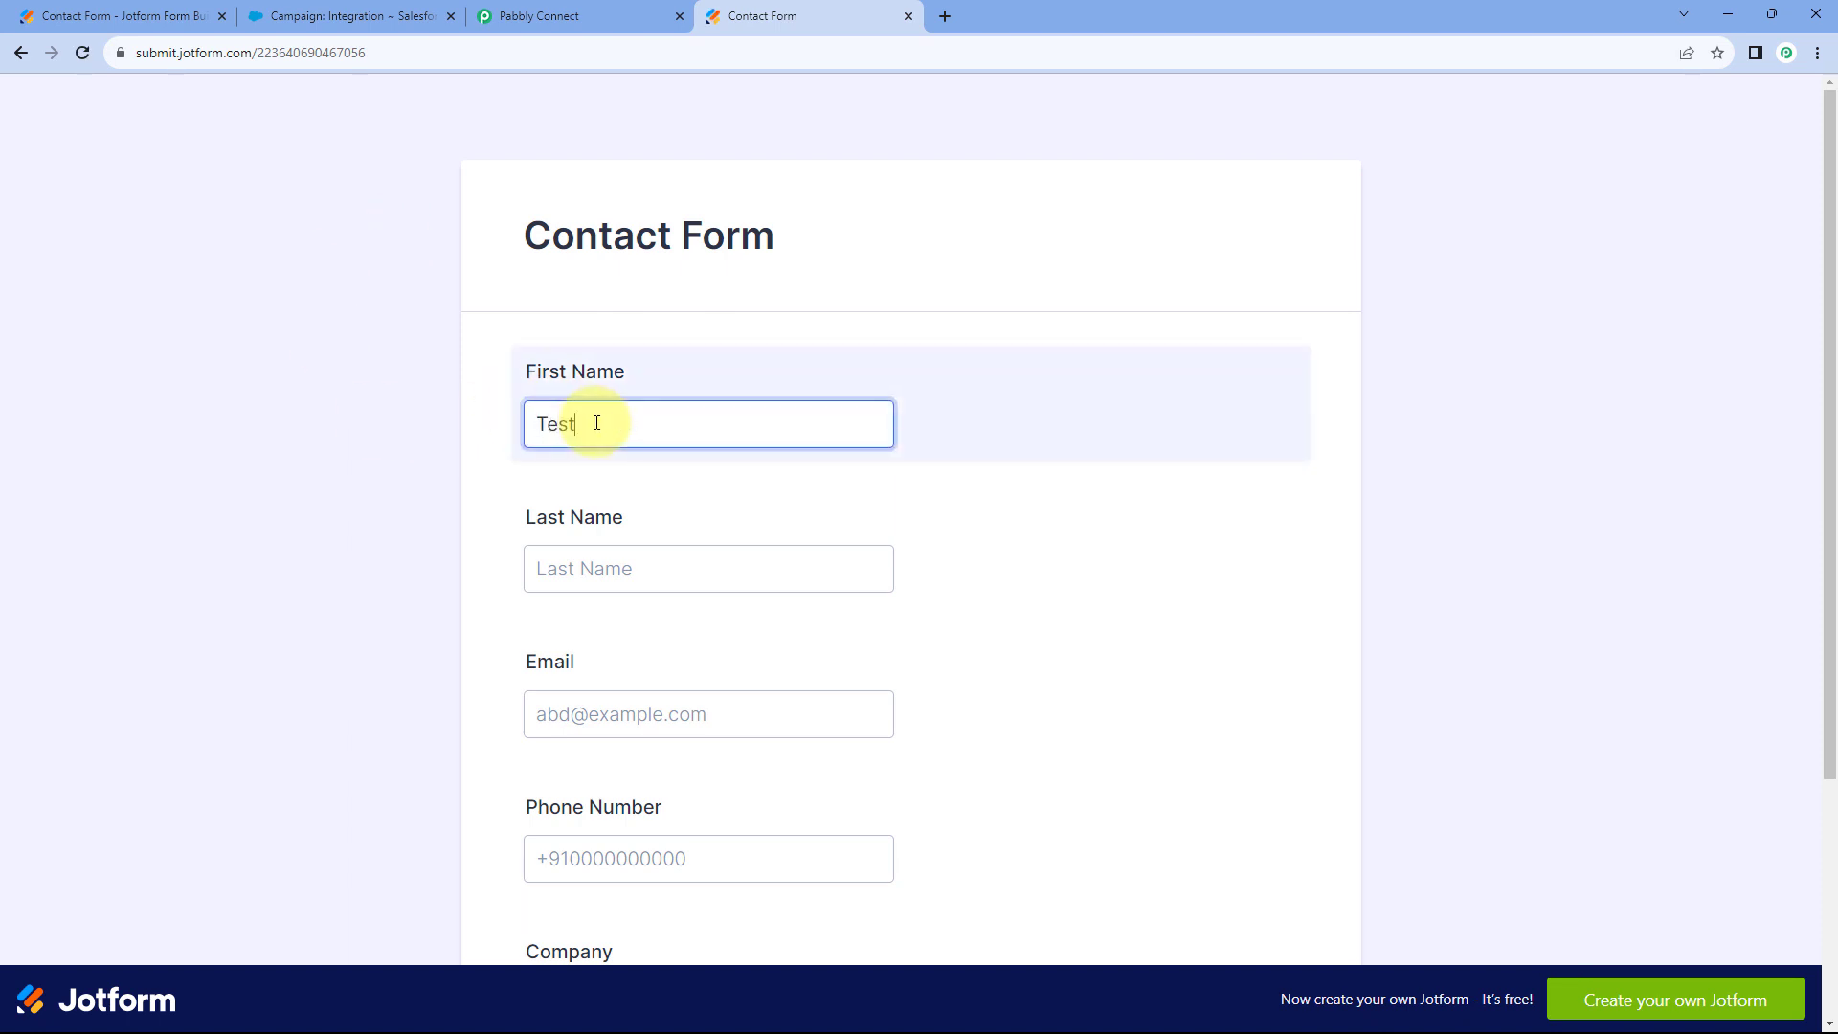
{"action": "key", "text": "Tab"}
{"action": "type", "text": "User"}
{"action": "key", "text": "Tab"}
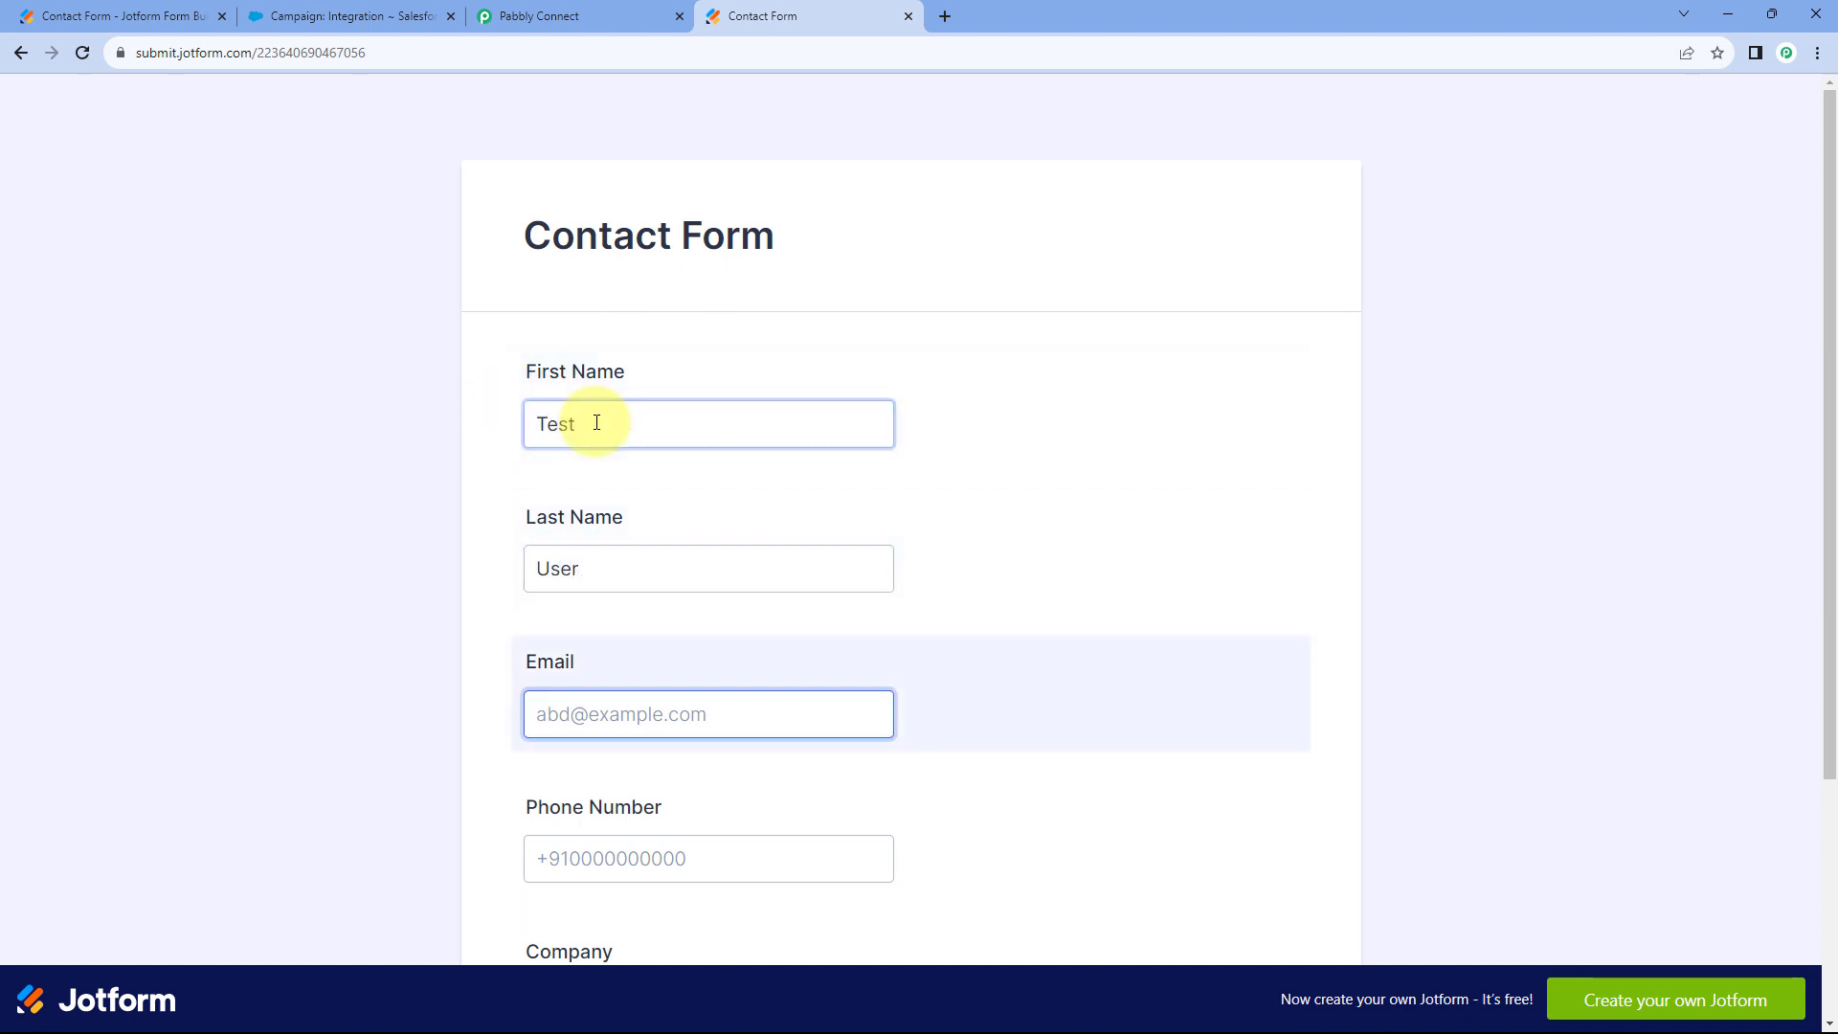
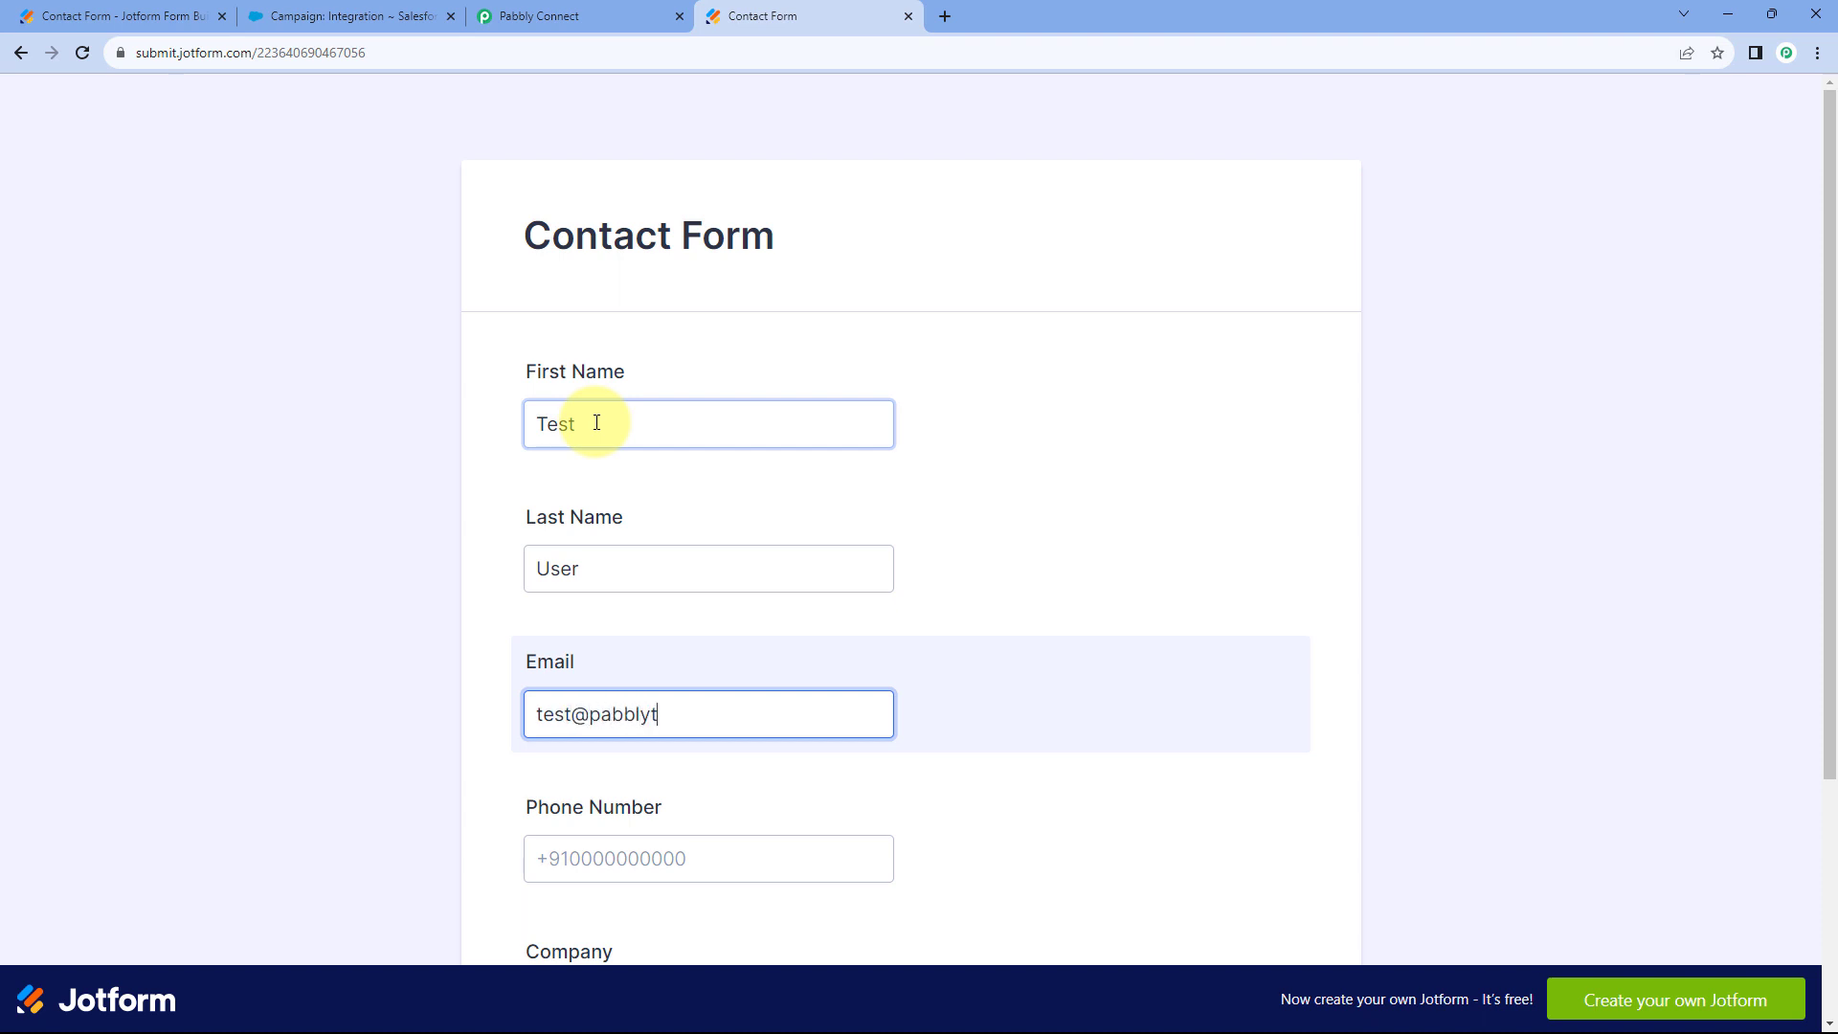
Add a phone number and the company Pabbly Connect, then submit the form.
{"action": "scroll", "coordinate": [597, 422], "scroll_direction": "down", "scroll_amount": 1}
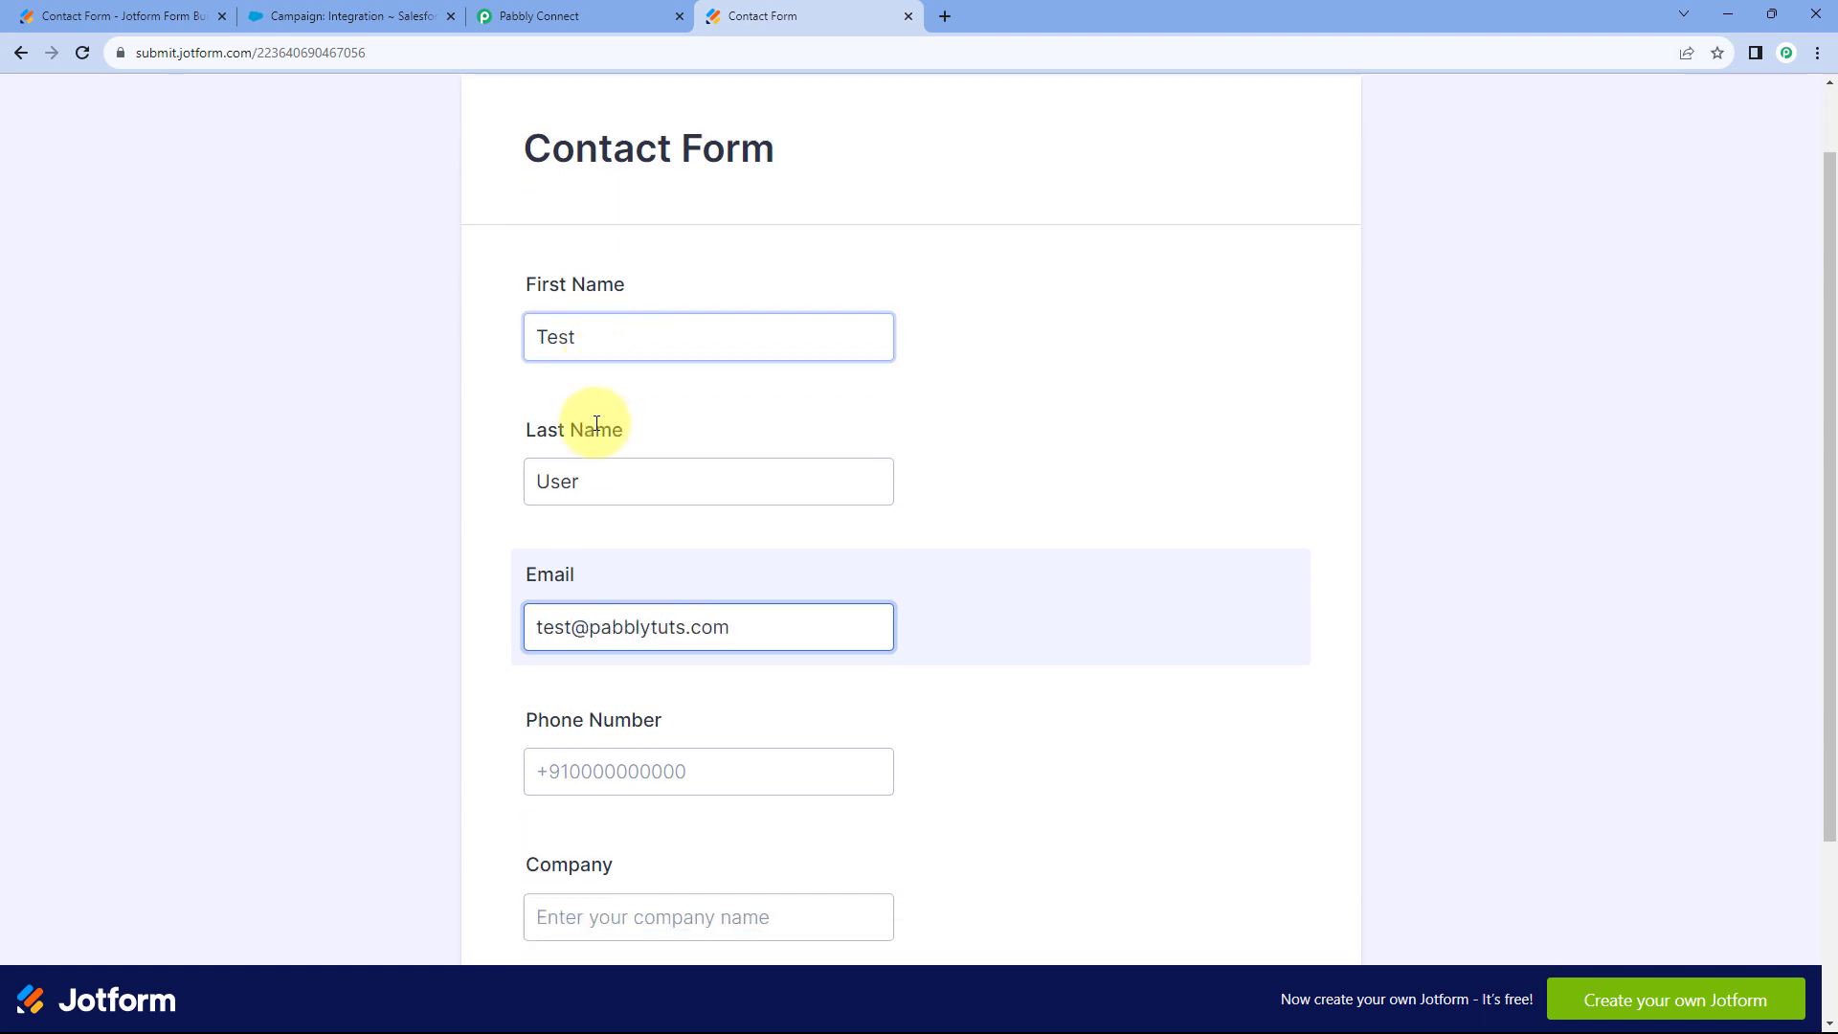
{"action": "scroll", "coordinate": [596, 422], "scroll_direction": "down", "scroll_amount": 1}
{"action": "left_click", "coordinate": [588, 667]}
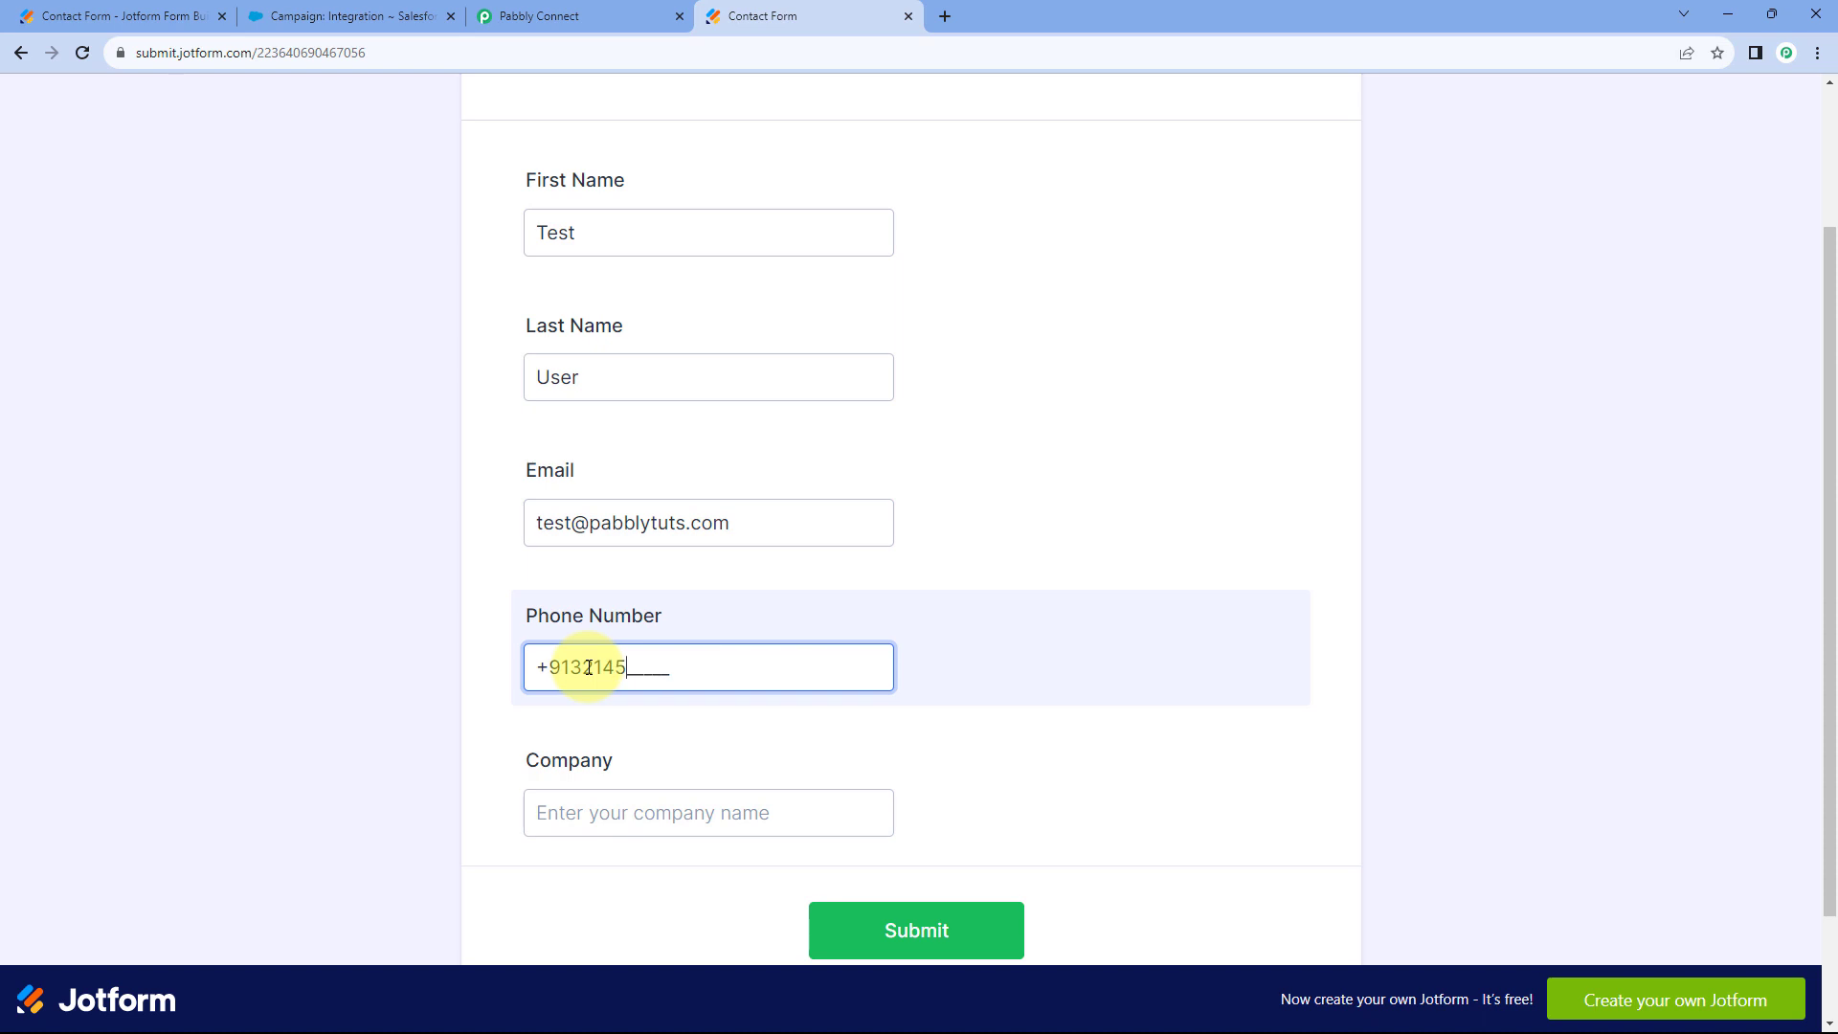
{"action": "scroll", "coordinate": [588, 667], "scroll_direction": "down", "scroll_amount": 1}
{"action": "left_click", "coordinate": [623, 719]}
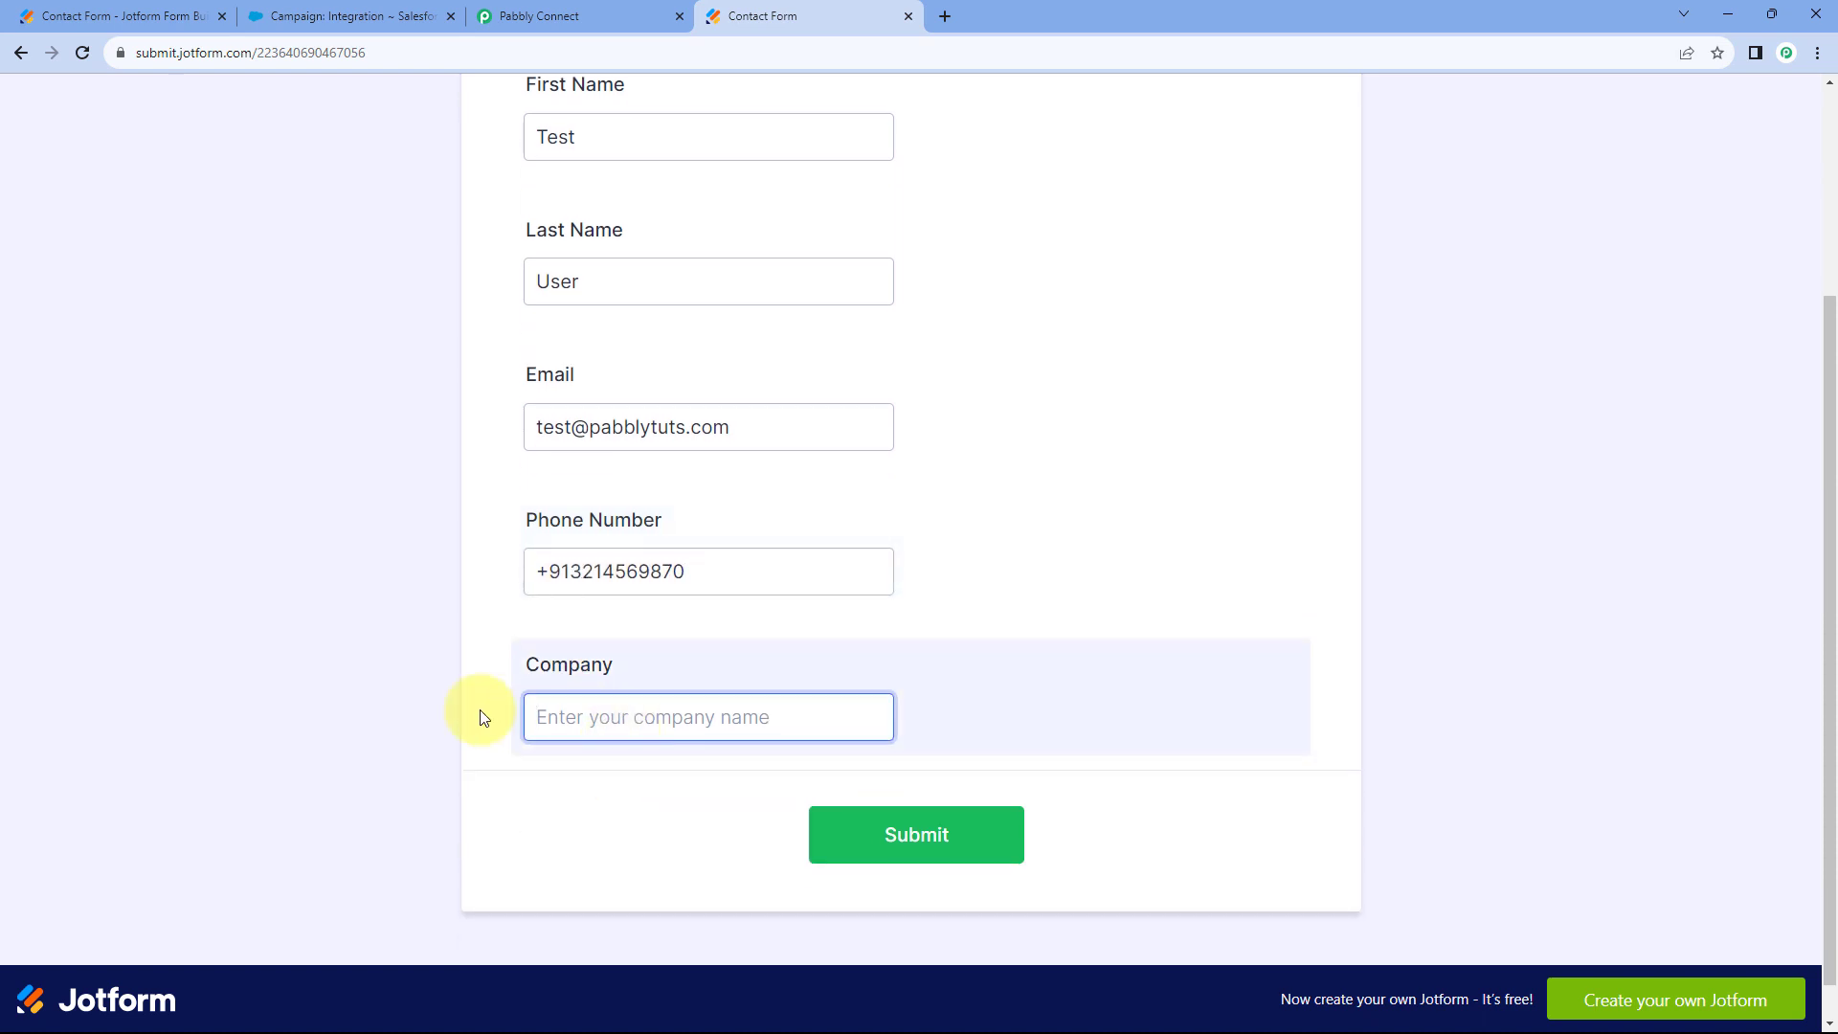
{"action": "type", "text": "Pabbly Conne"}
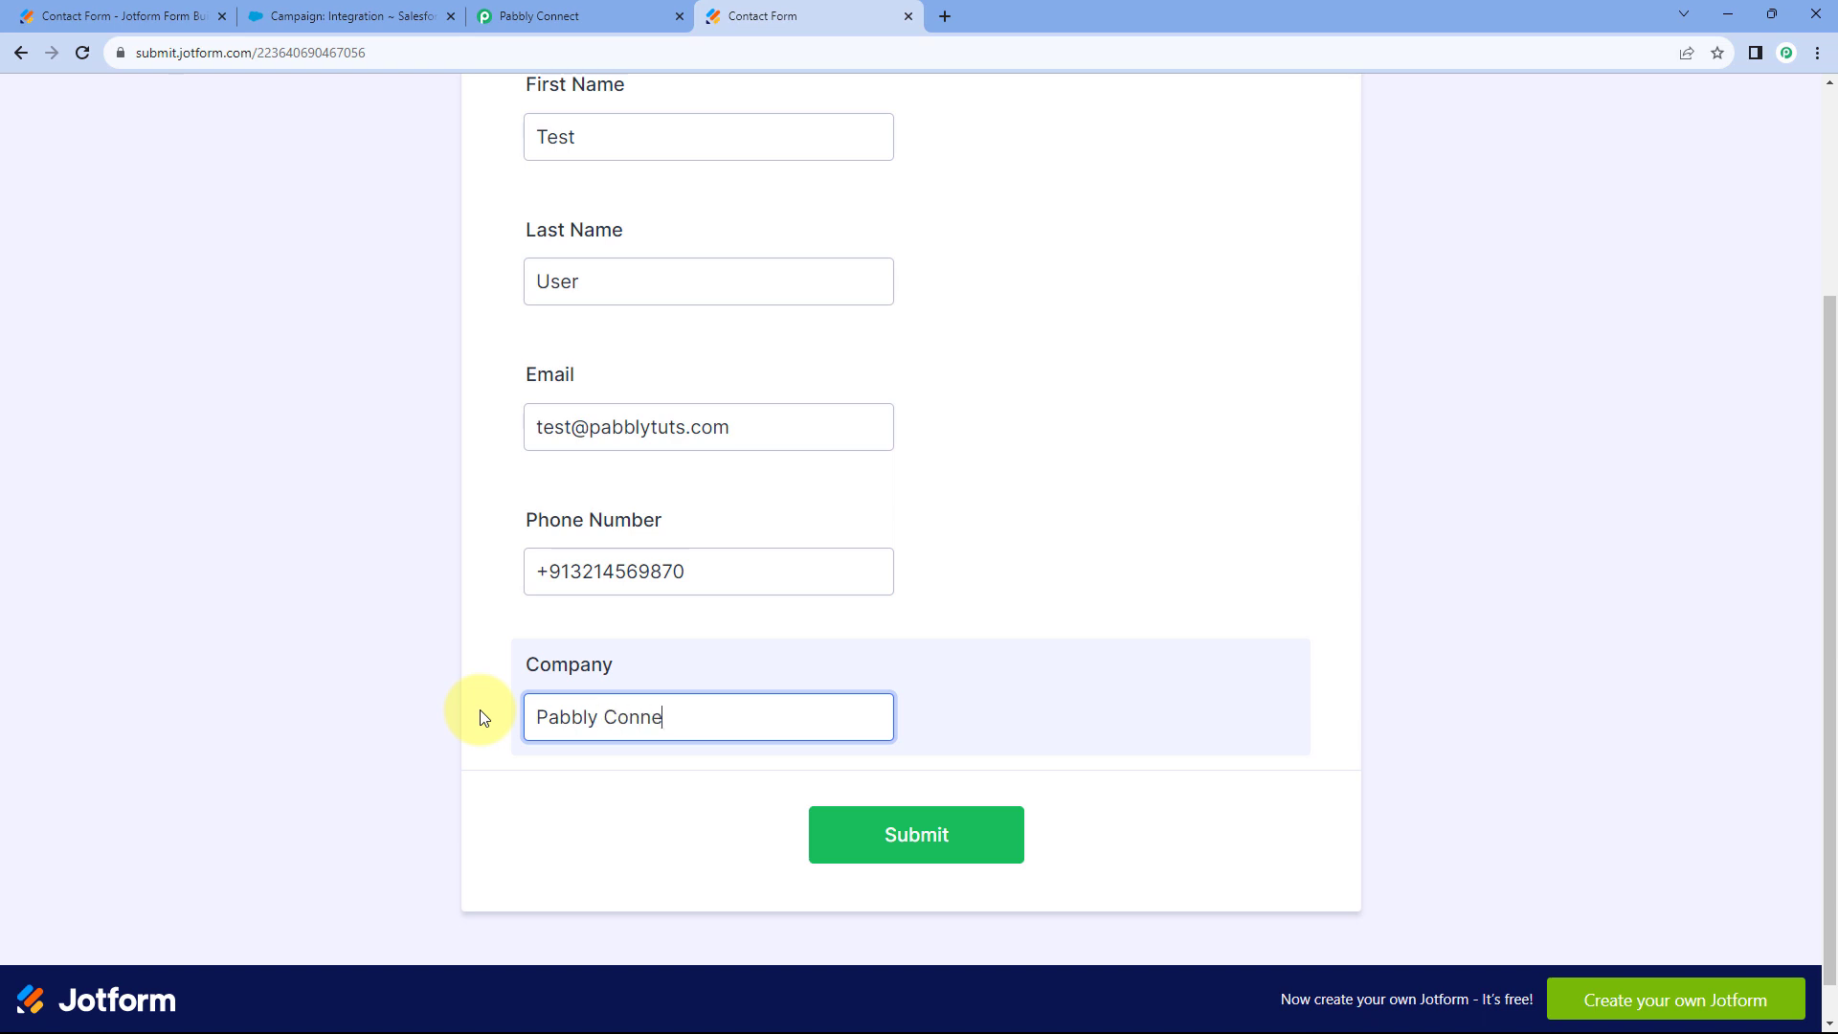
{"action": "type", "text": "ct"}
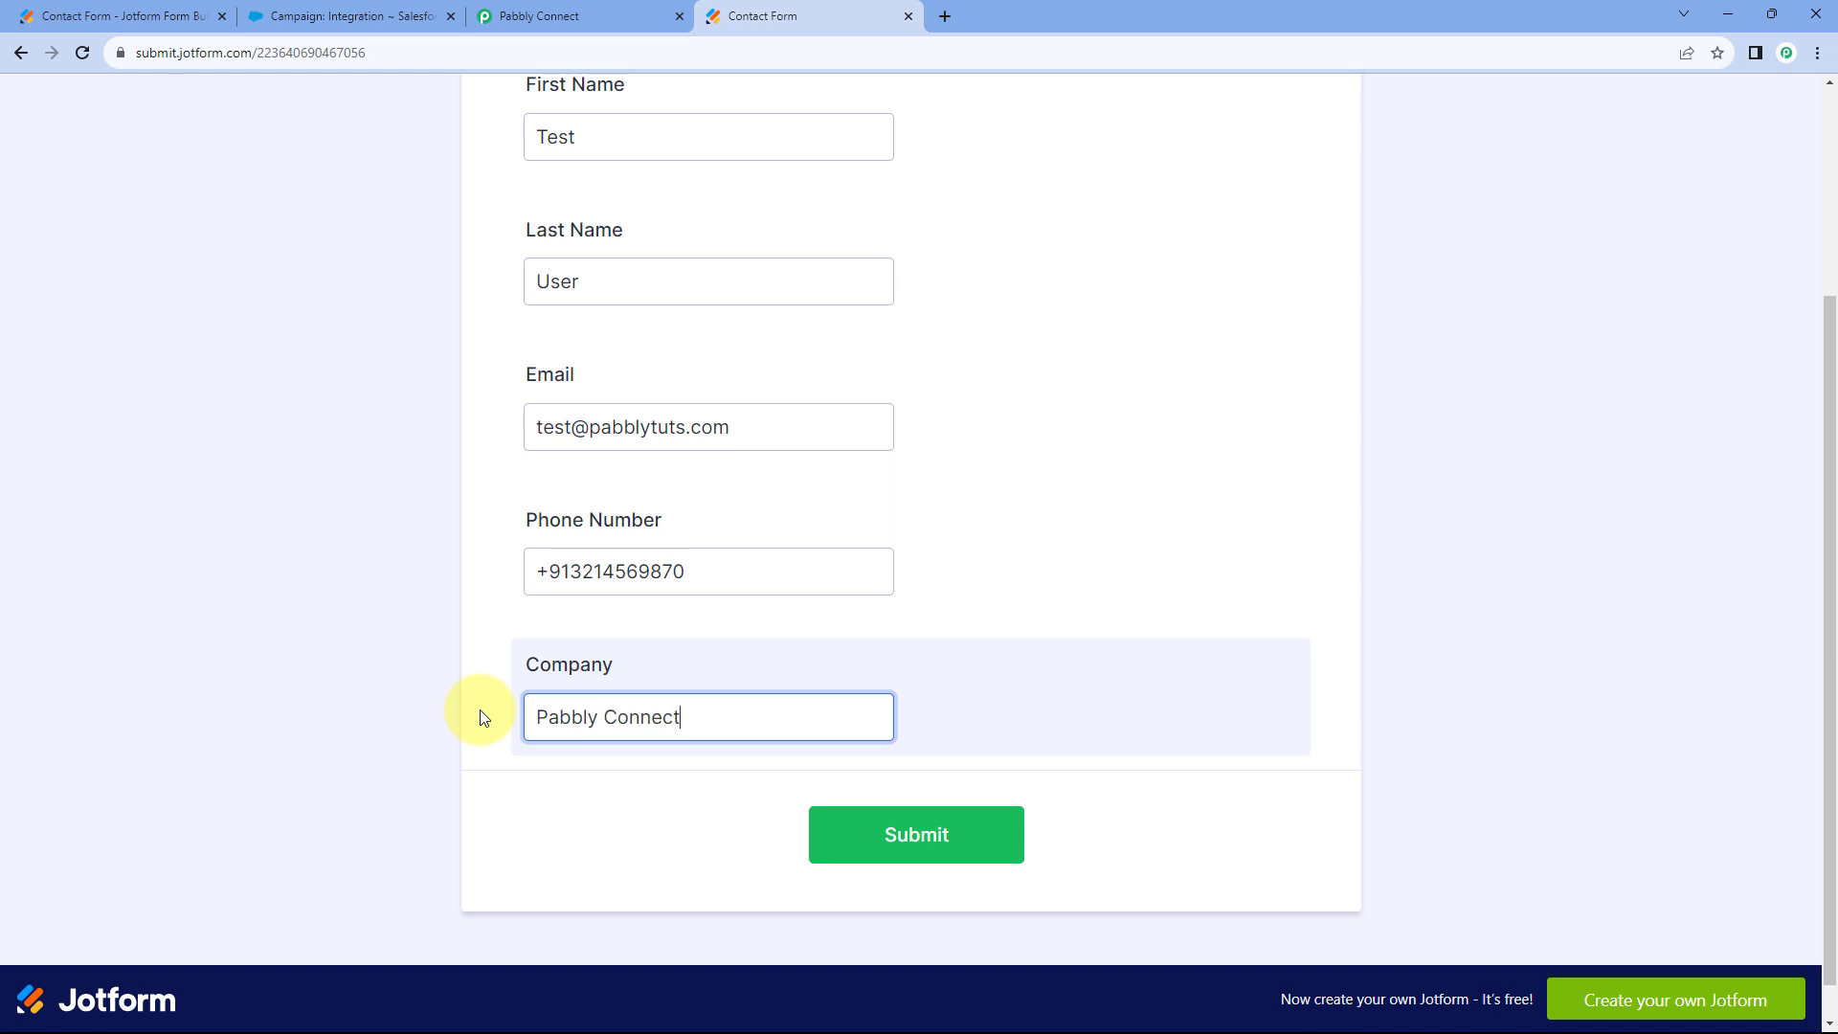
{"action": "left_click", "coordinate": [943, 851]}
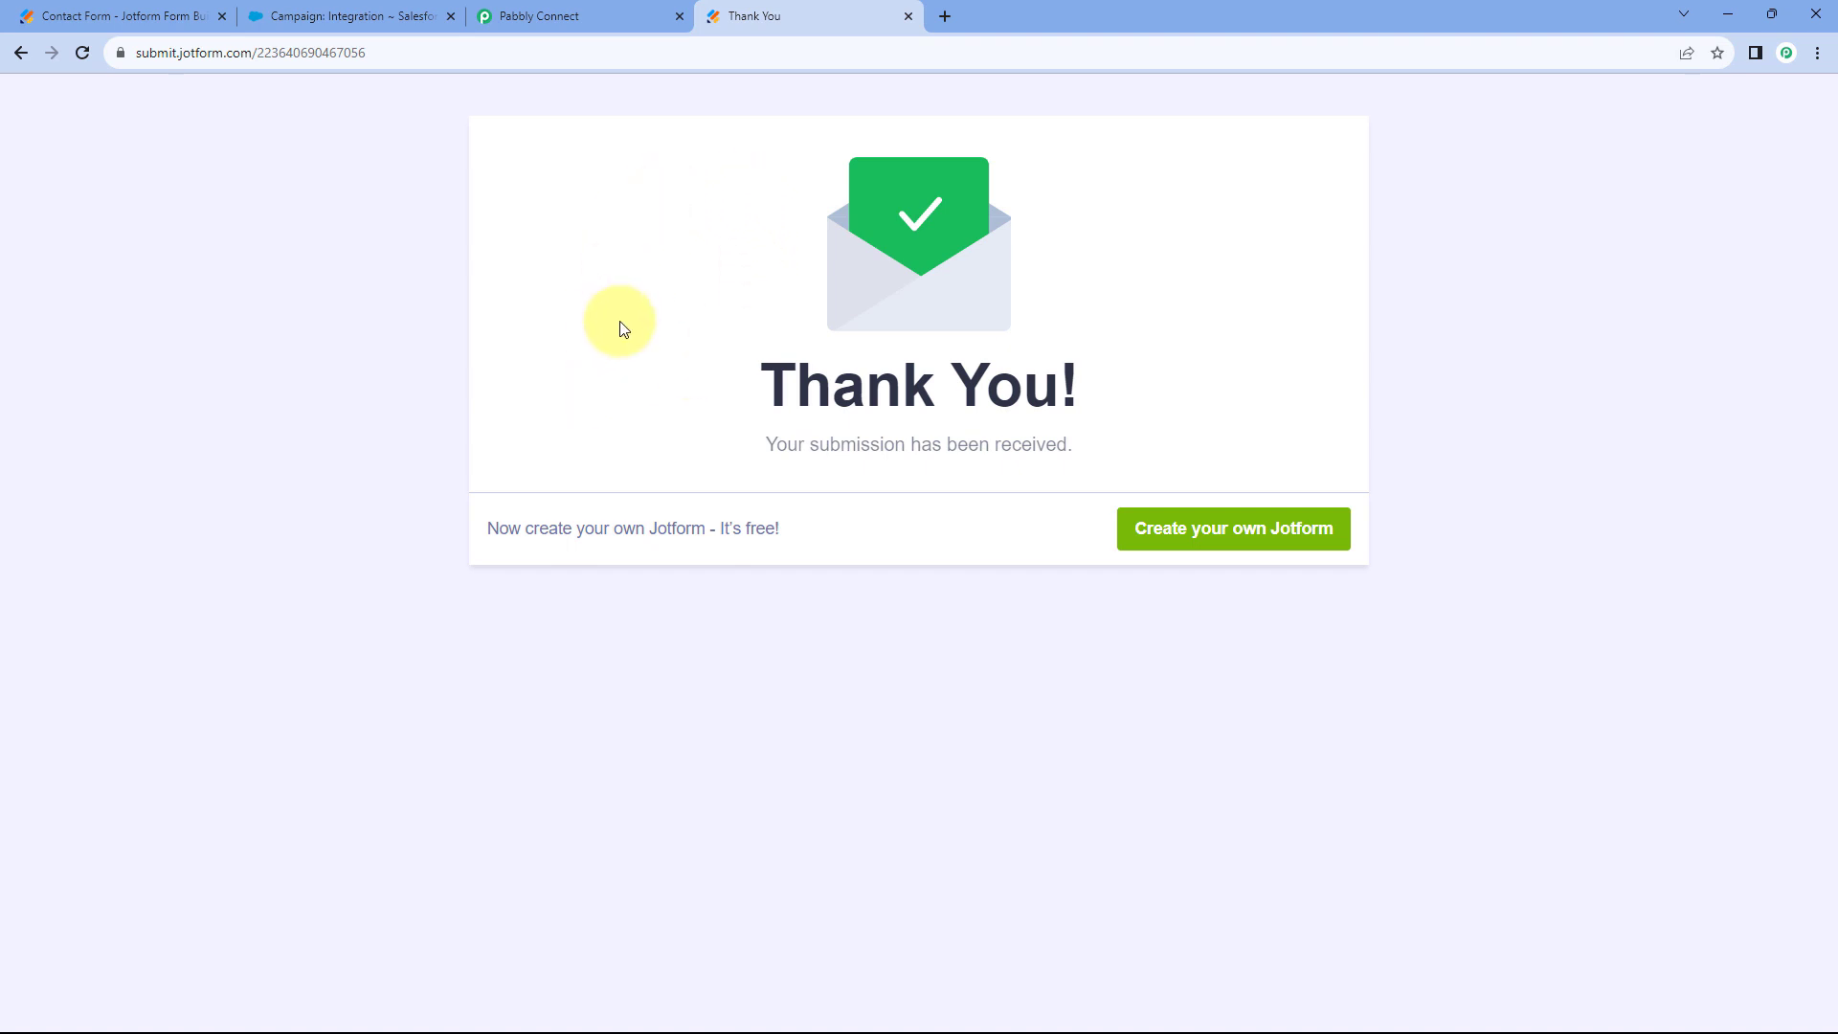
Open the newly created Test User lead from the Salesforce Leads list.
{"action": "left_click", "coordinate": [418, 19]}
{"action": "scroll", "coordinate": [221, 279], "scroll_direction": "up", "scroll_amount": 10}
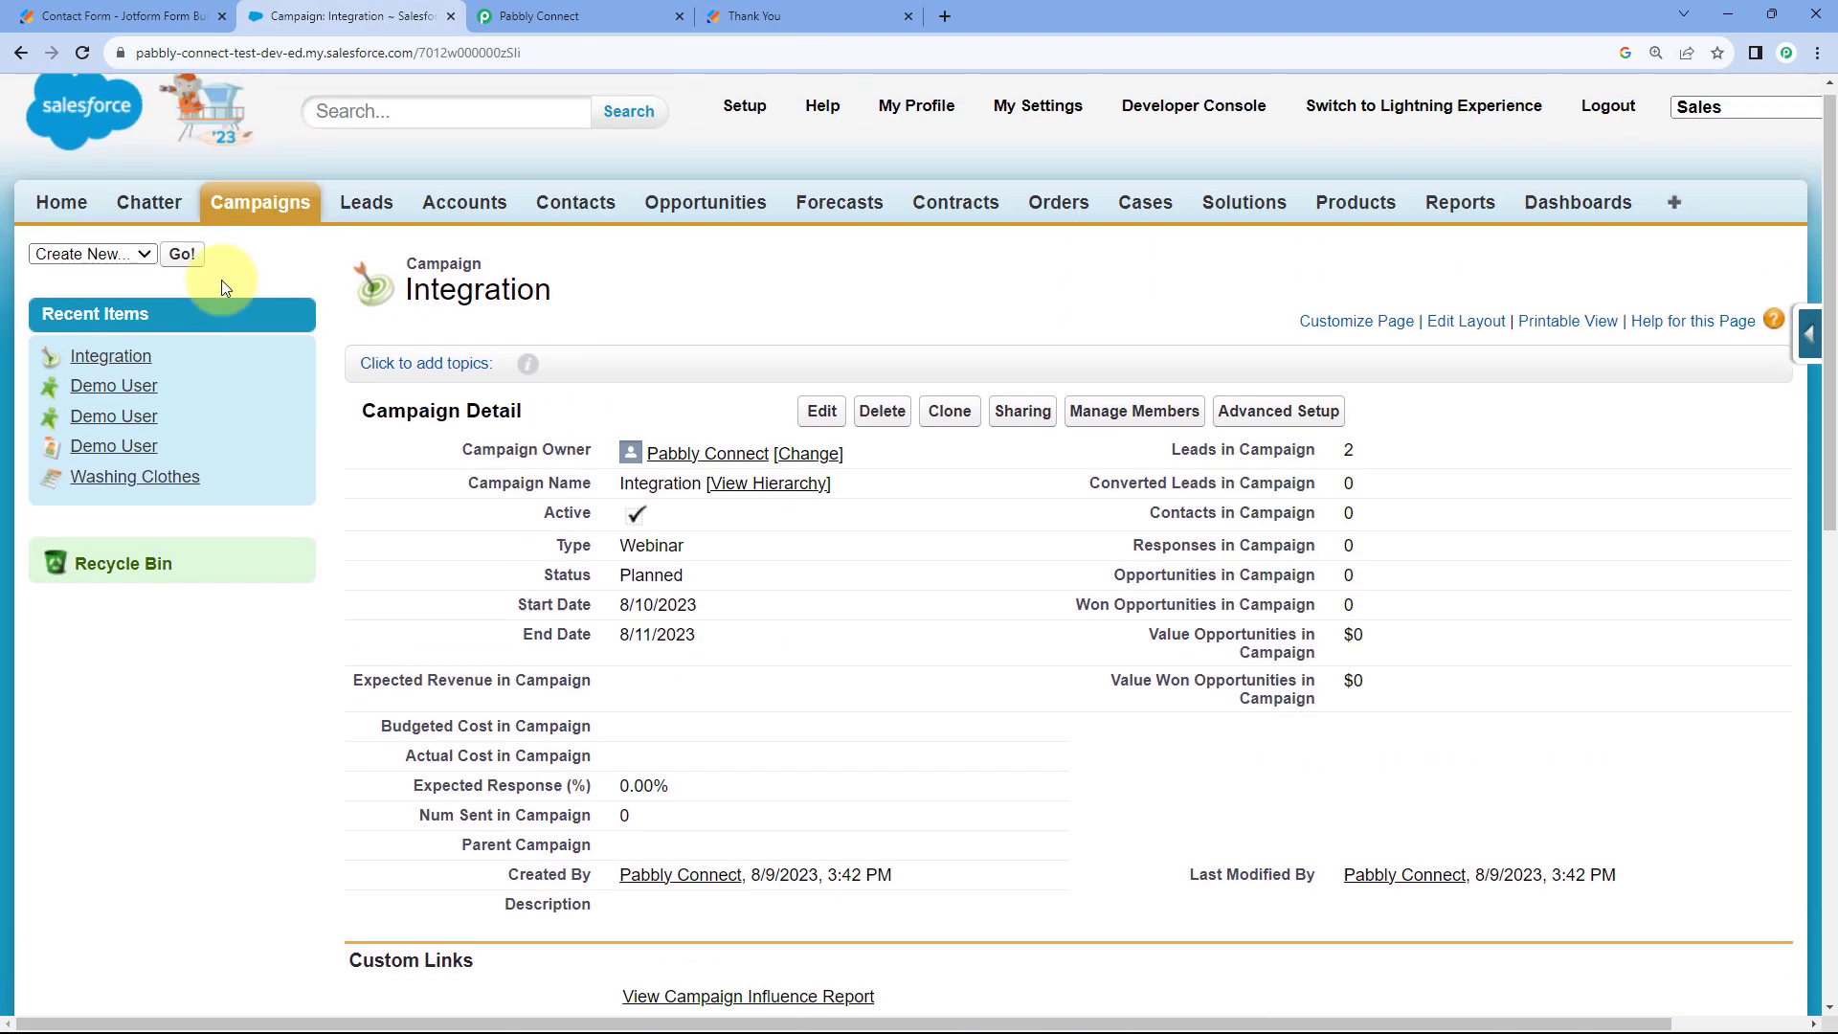
{"action": "left_click", "coordinate": [367, 215]}
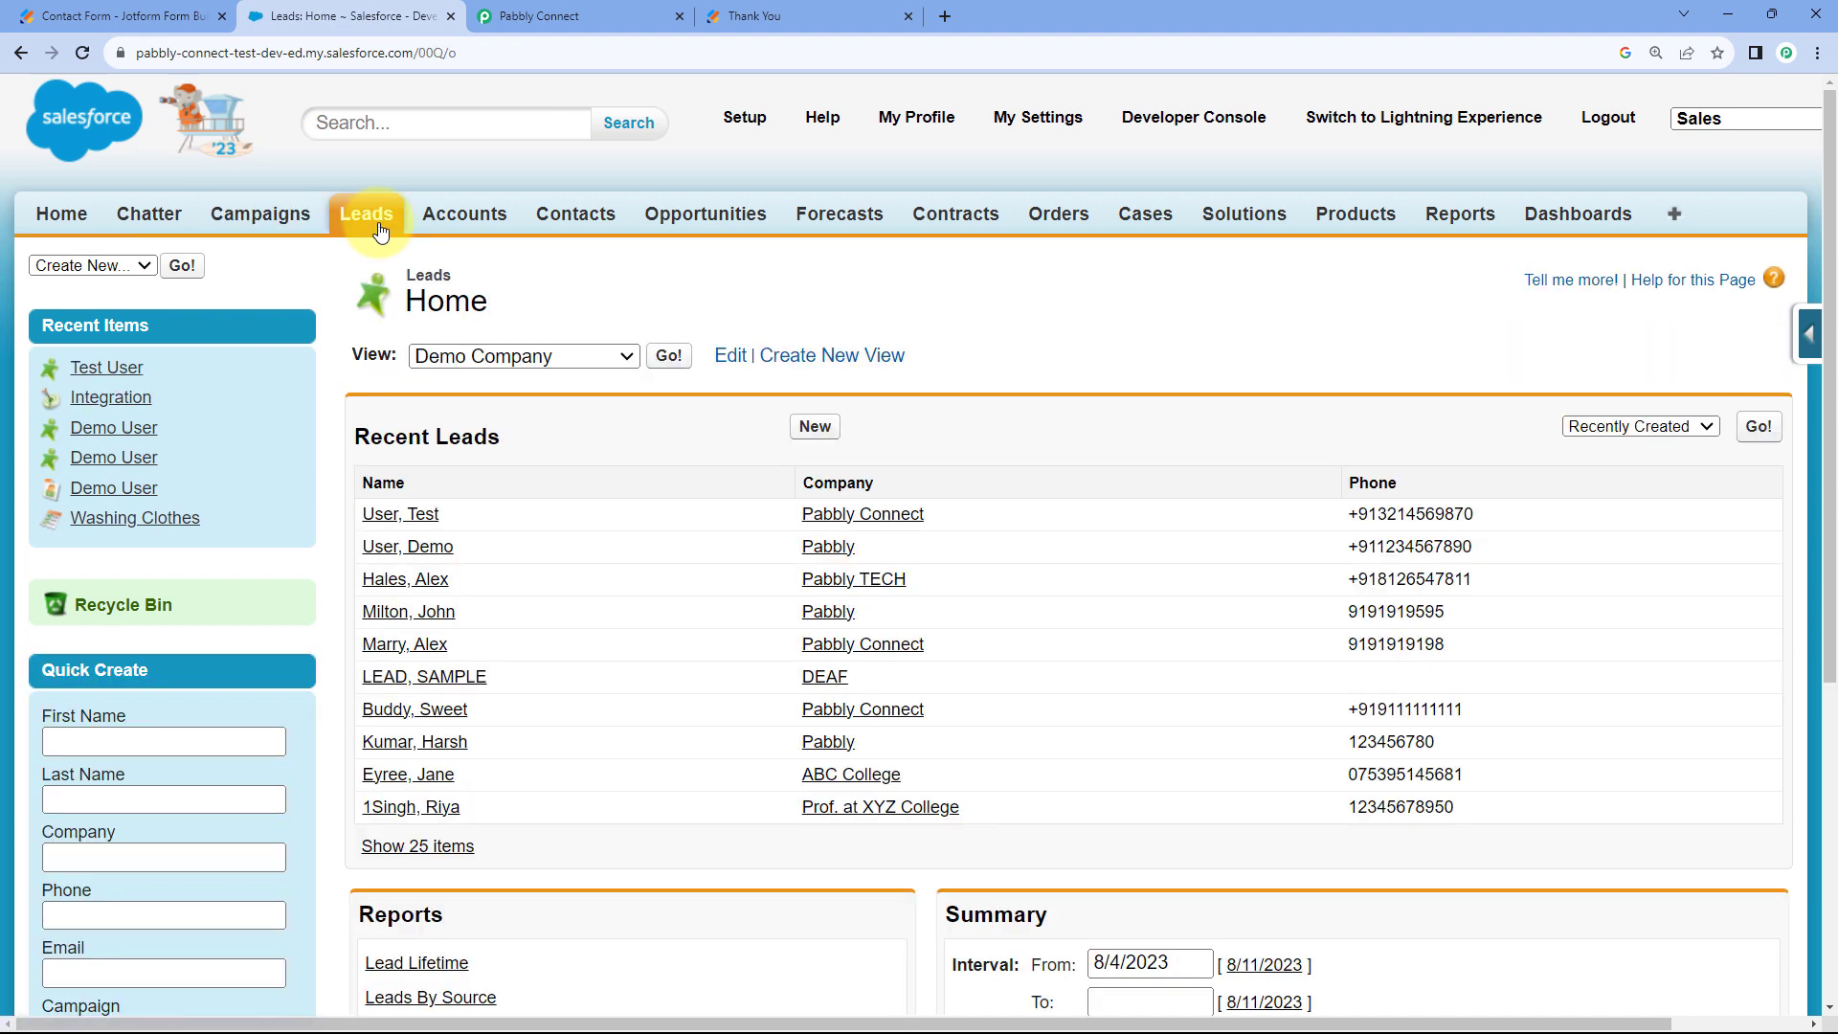
{"action": "left_click", "coordinate": [433, 514]}
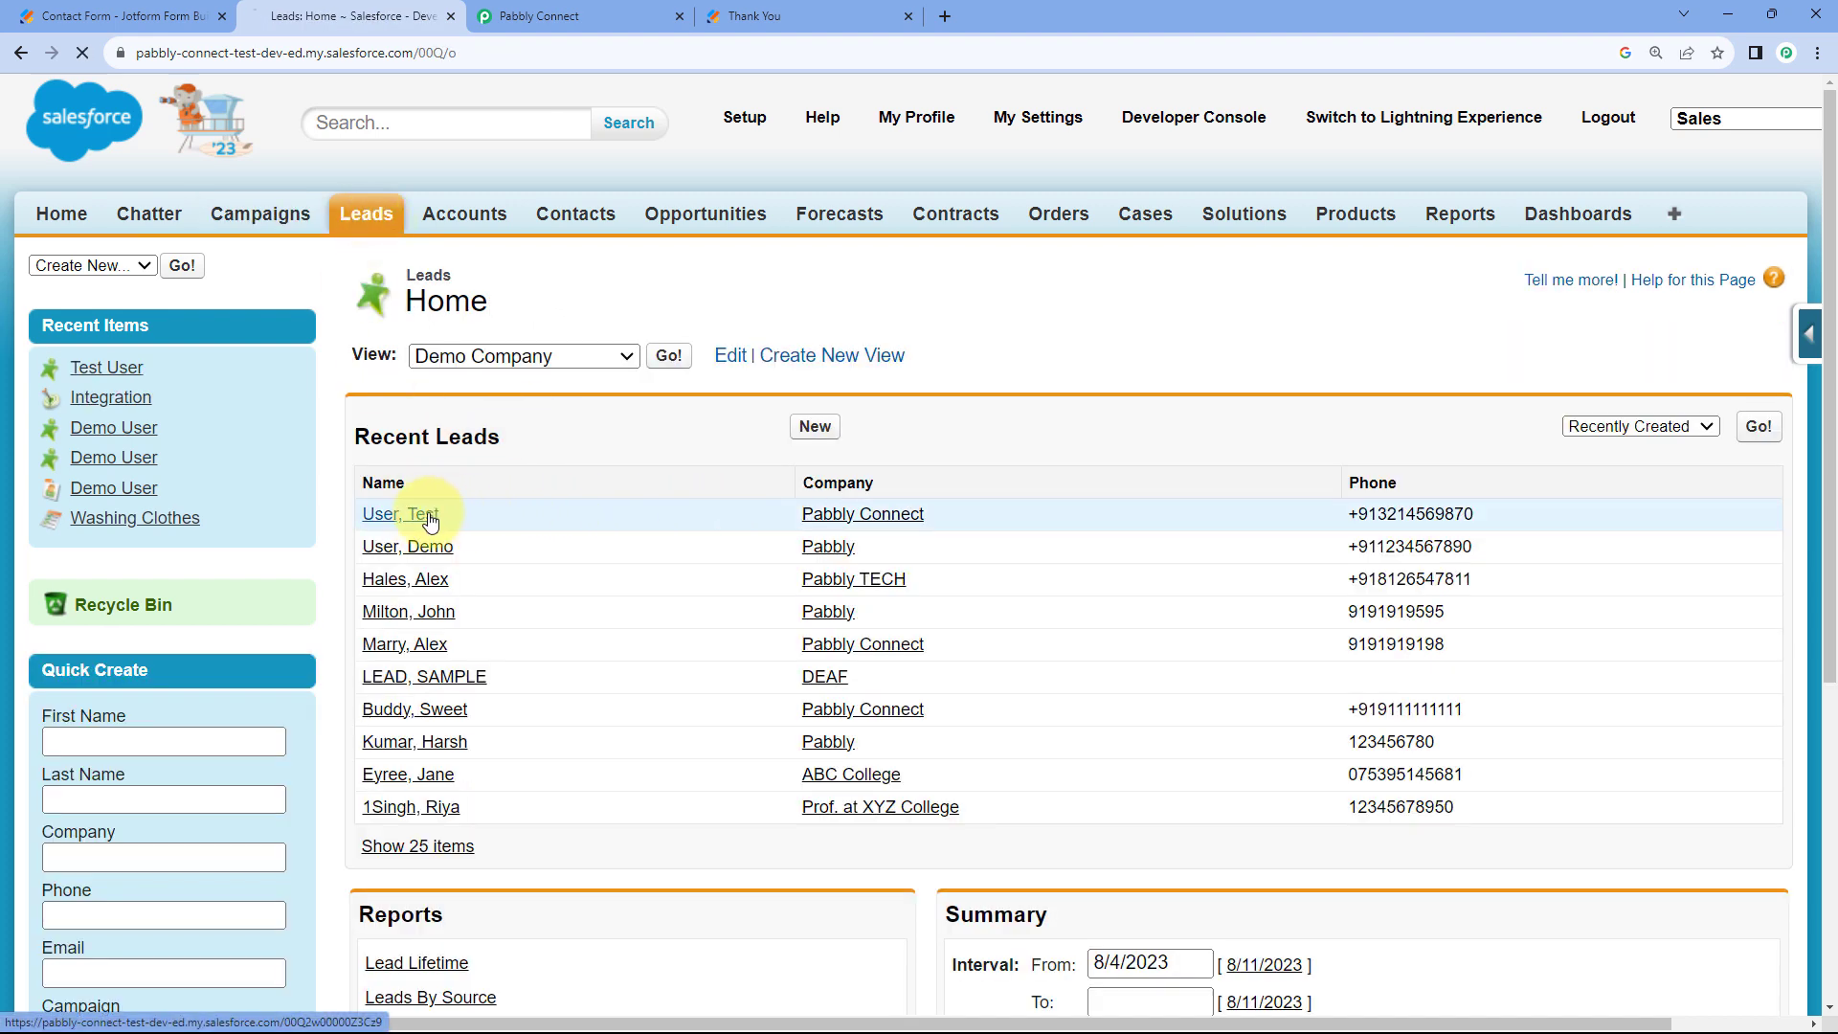
Verify the lead's name, company Pabbly Connect, phone number and e-mail match the submission.
{"action": "scroll", "coordinate": [725, 567], "scroll_direction": "down", "scroll_amount": 1}
{"action": "scroll", "coordinate": [726, 567], "scroll_direction": "down", "scroll_amount": 2}
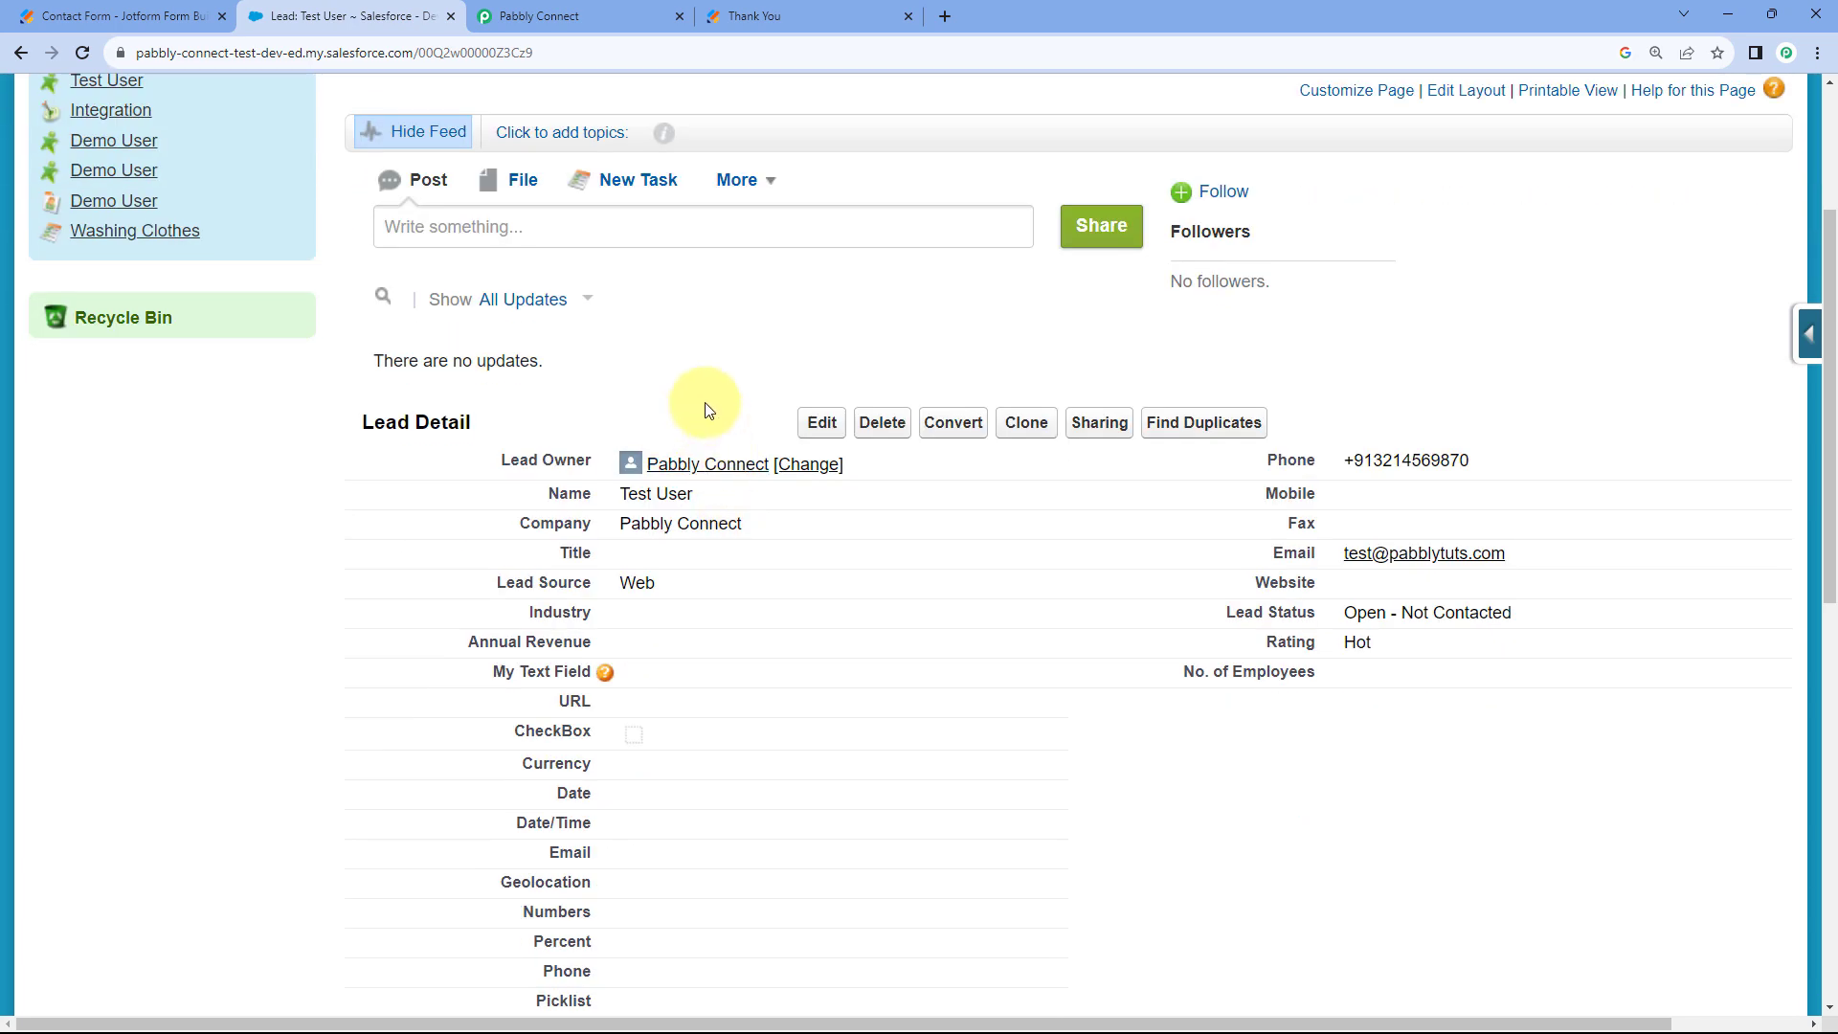
{"action": "scroll", "coordinate": [706, 406], "scroll_direction": "down", "scroll_amount": 1}
{"action": "left_click_drag", "start_coordinate": [692, 399], "coordinate": [628, 399]}
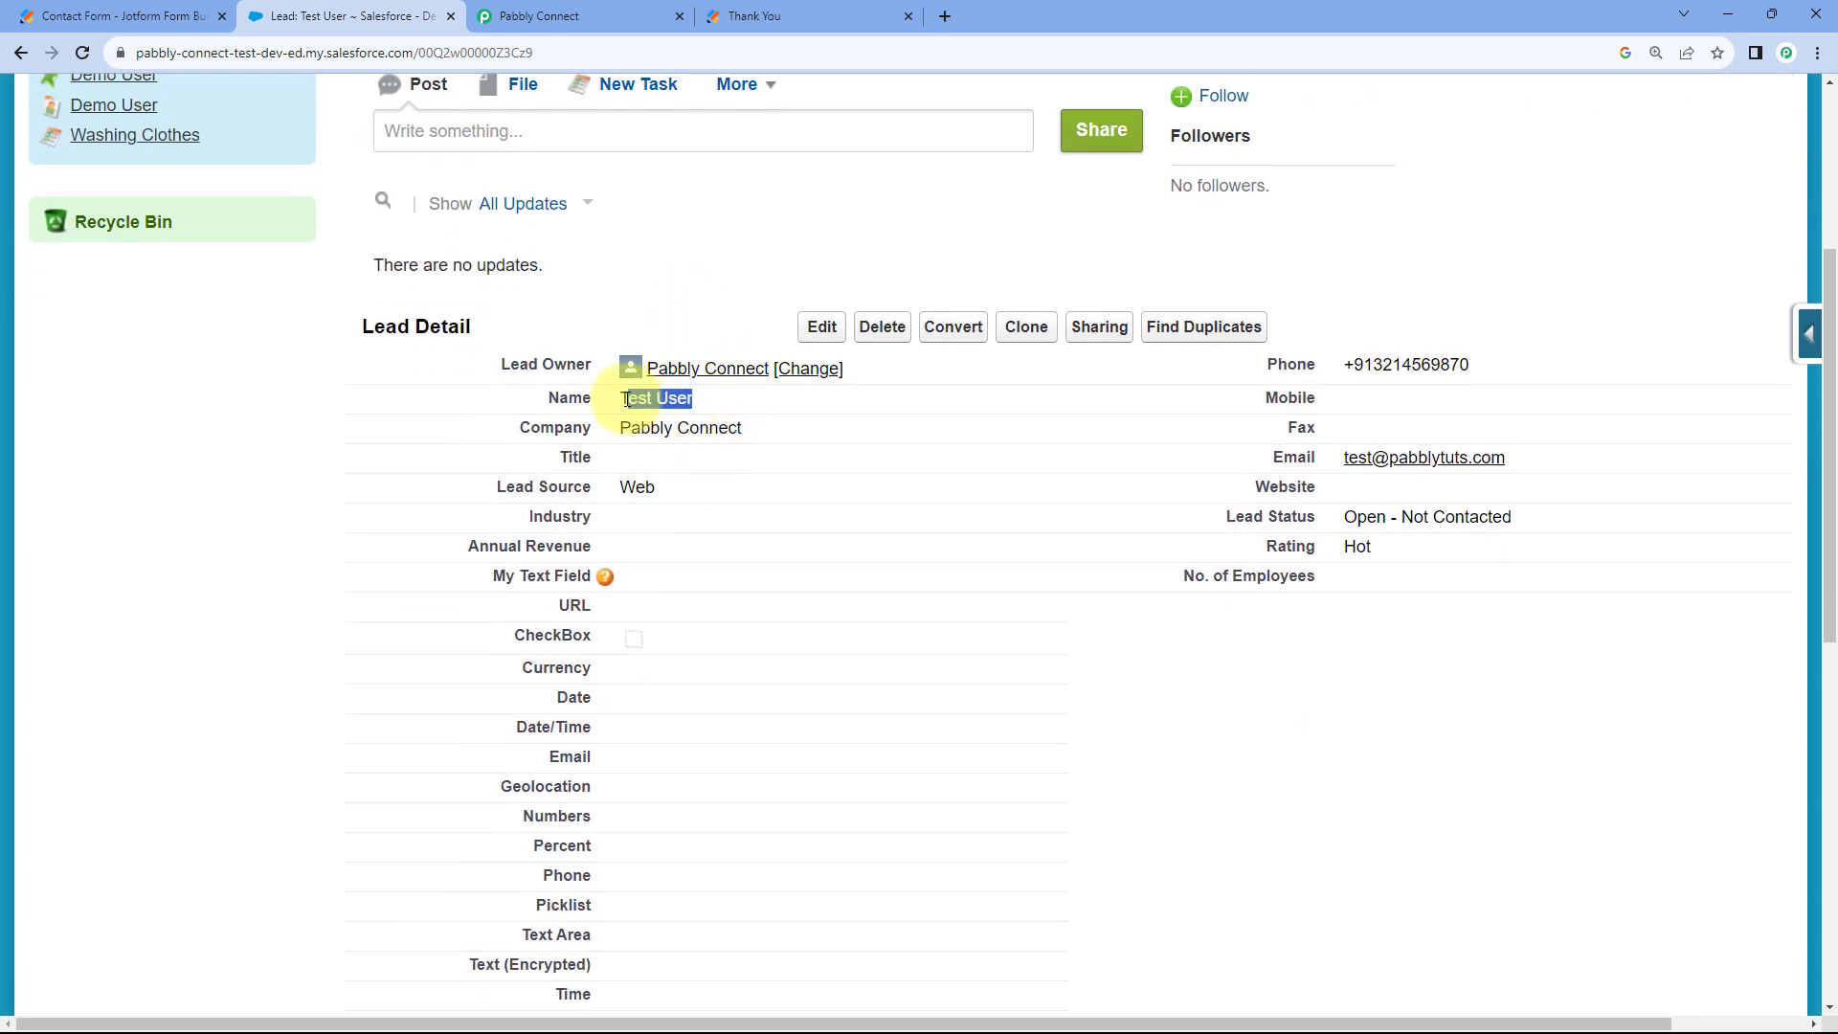
{"action": "left_click", "coordinate": [627, 399]}
{"action": "left_click_drag", "start_coordinate": [745, 427], "coordinate": [617, 428]}
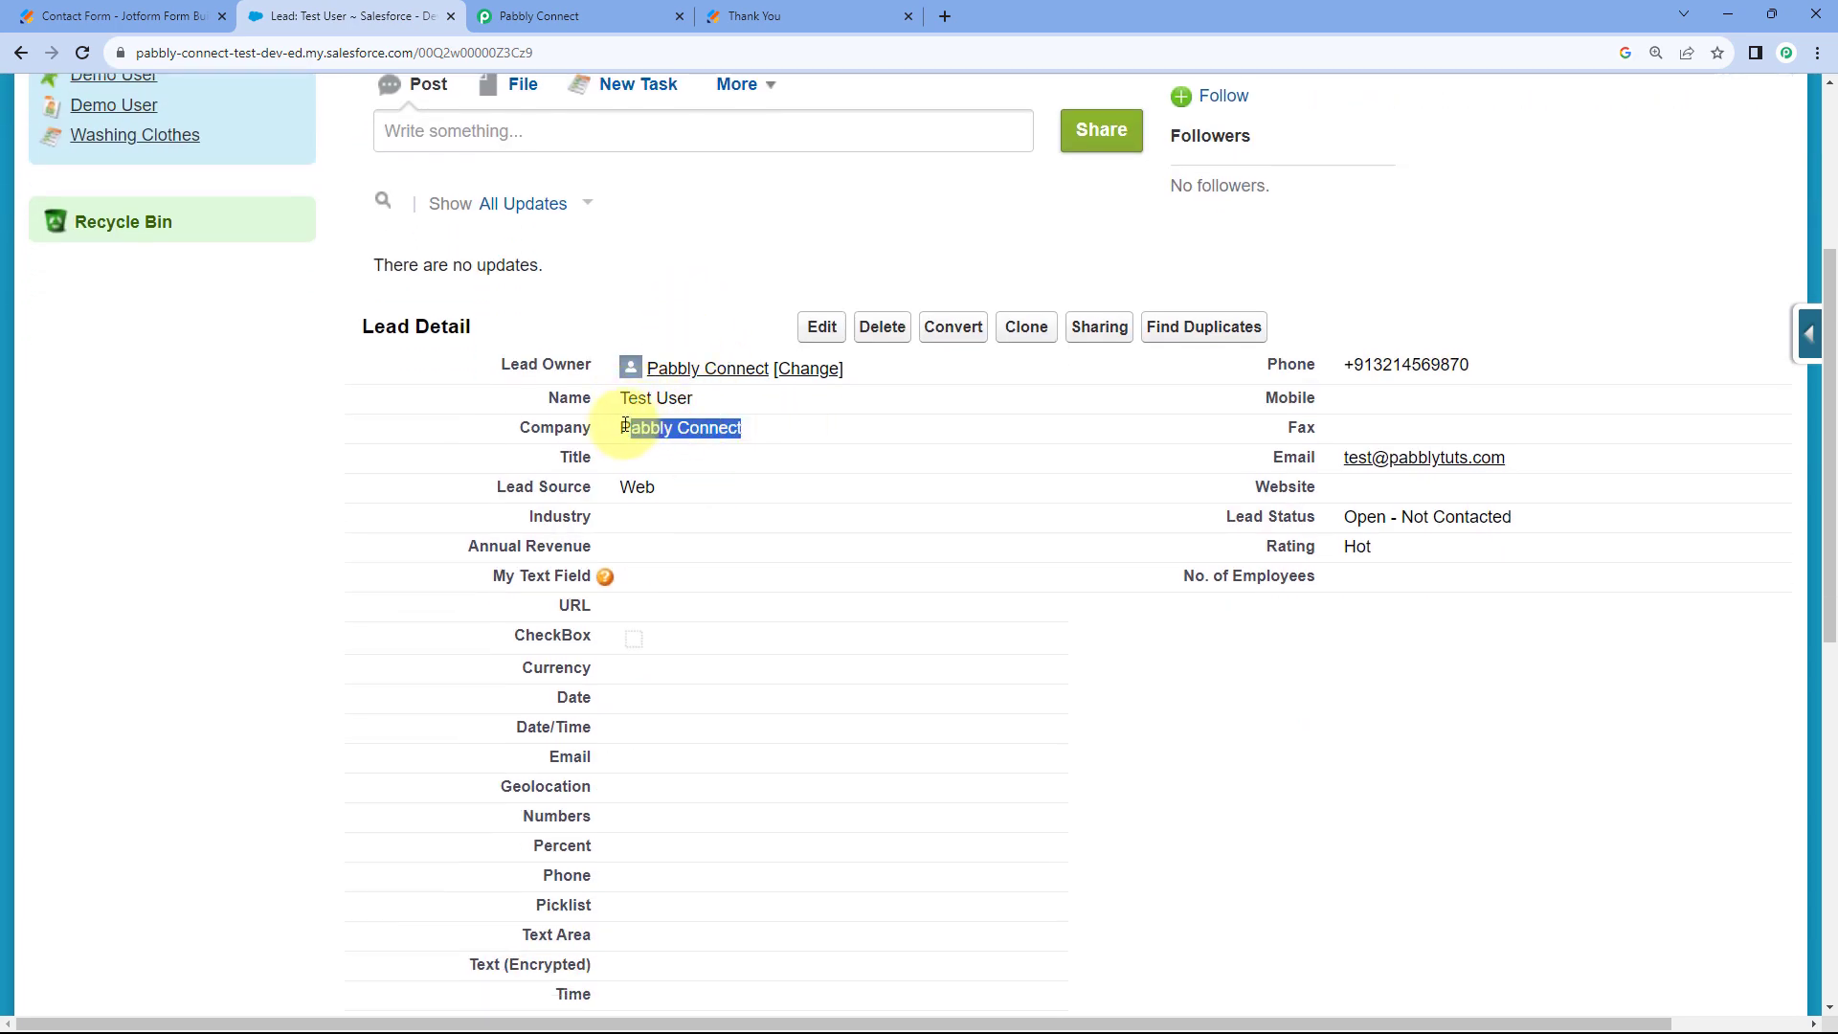
{"action": "left_click_drag", "start_coordinate": [1490, 383], "coordinate": [1272, 361]}
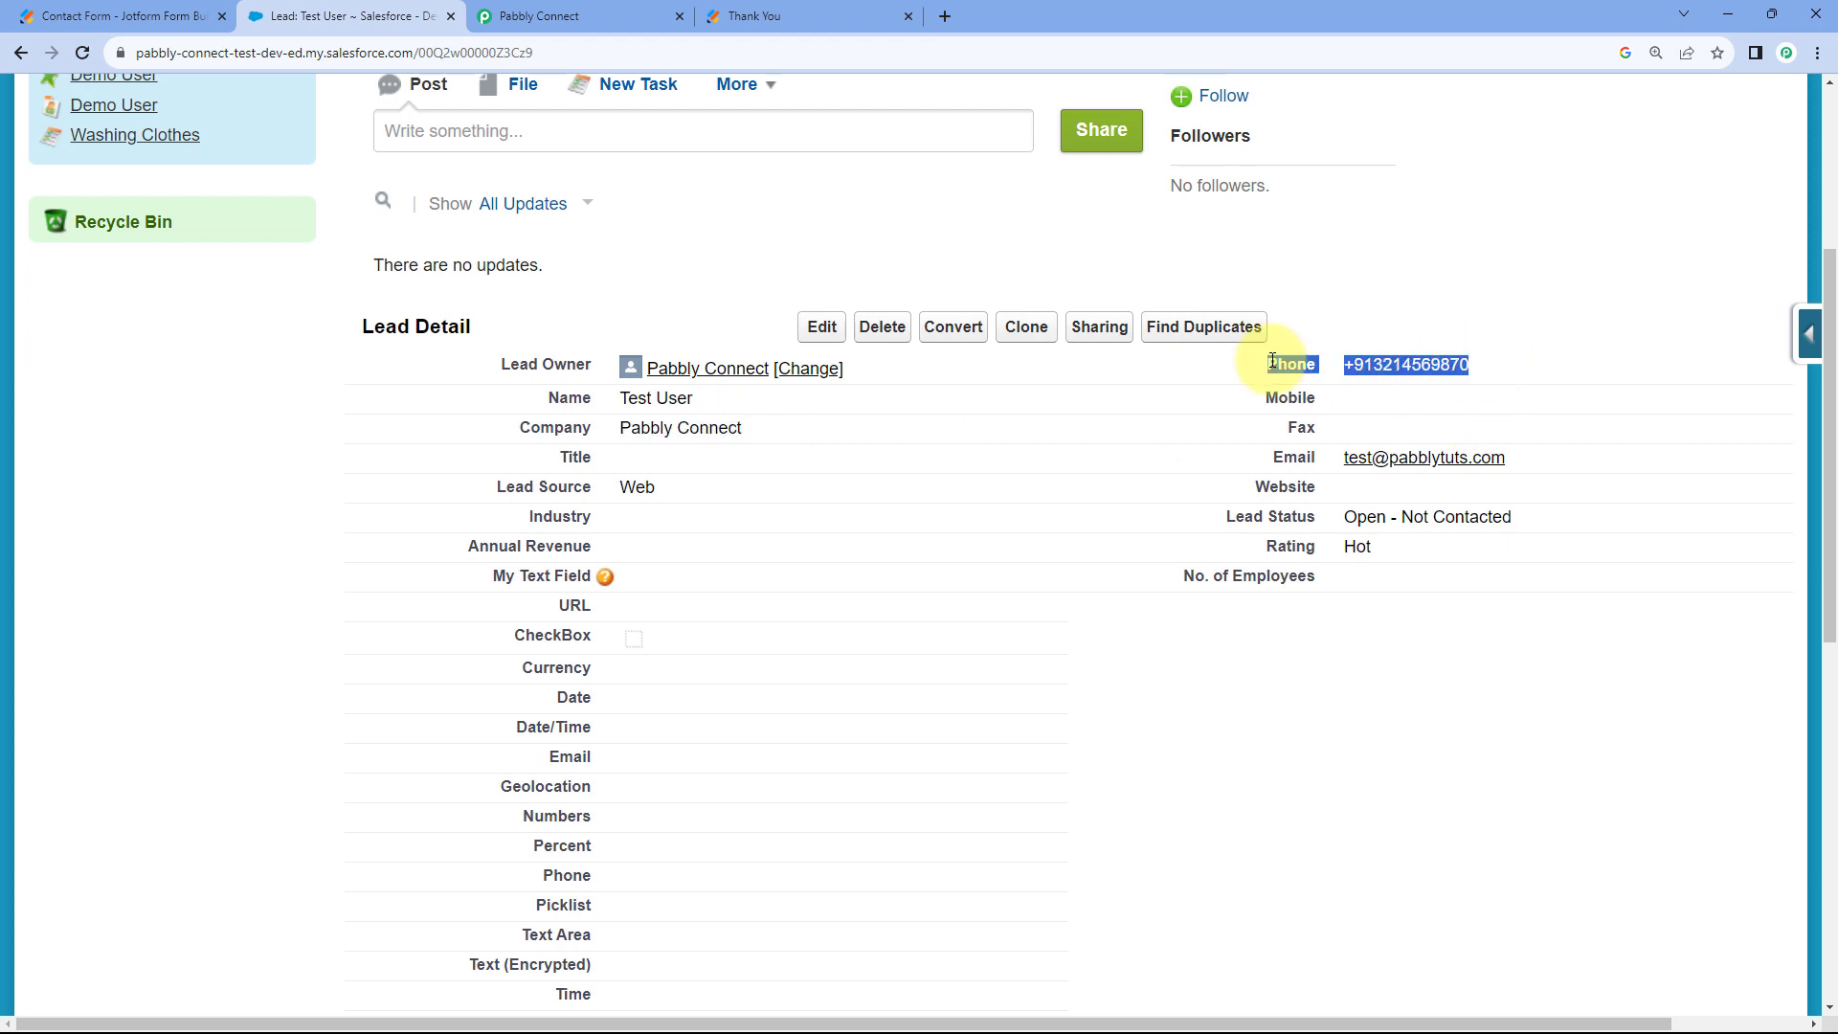
{"action": "left_click_drag", "start_coordinate": [1510, 458], "coordinate": [1340, 462]}
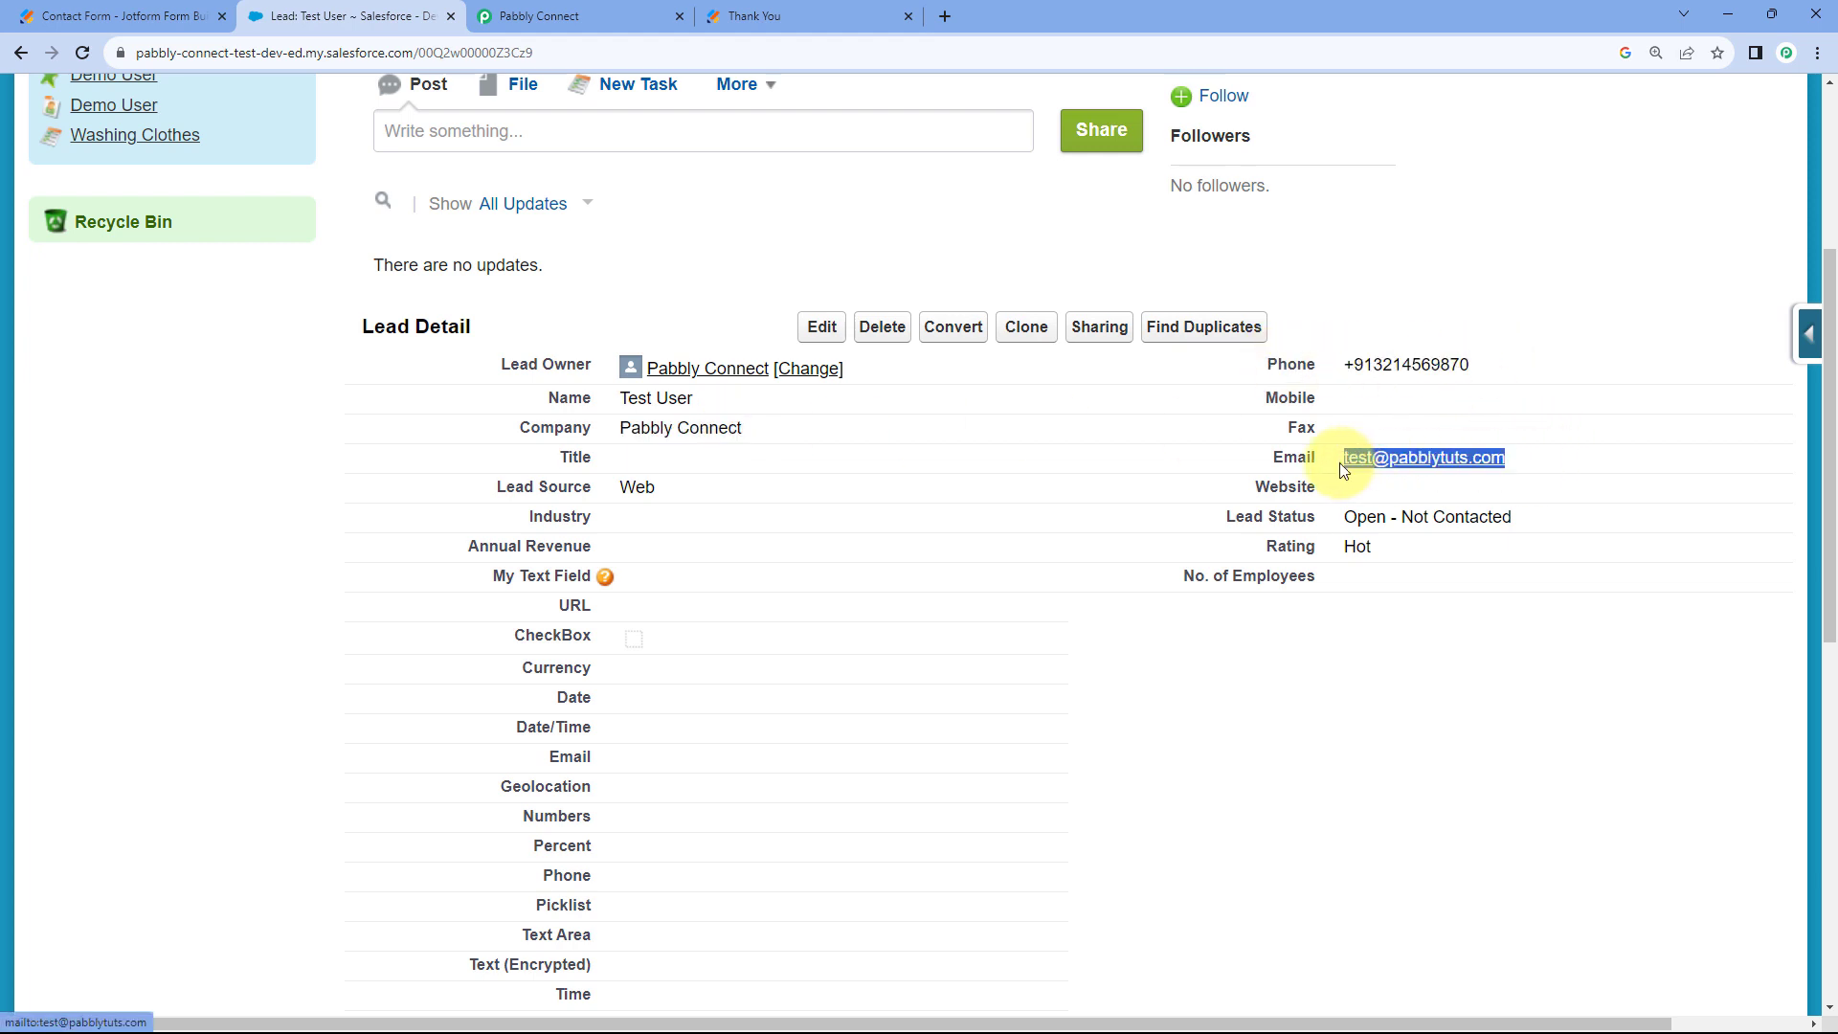
{"action": "left_click", "coordinate": [1038, 378]}
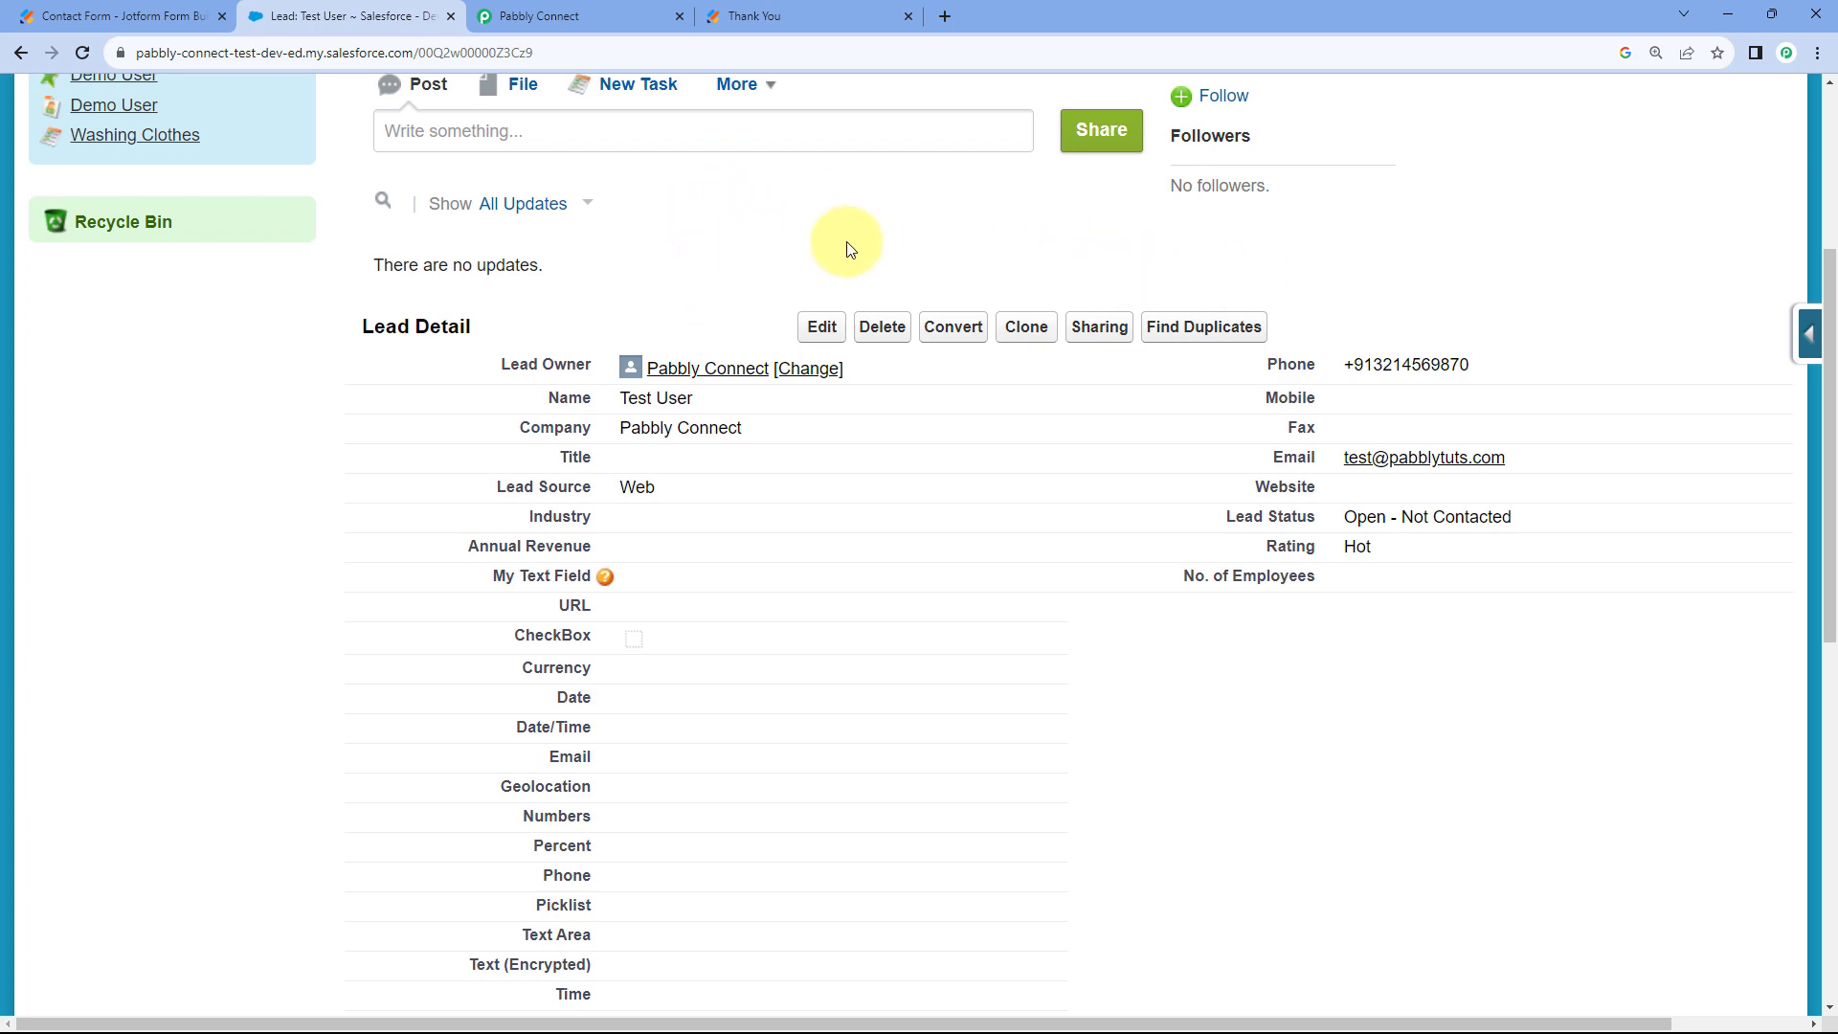
Confirm Test User is listed among the Integration campaign's members, then go back to the Pabbly workflow.
{"action": "scroll", "coordinate": [1084, 302], "scroll_direction": "up", "scroll_amount": 1}
{"action": "scroll", "coordinate": [1072, 376], "scroll_direction": "up", "scroll_amount": 3}
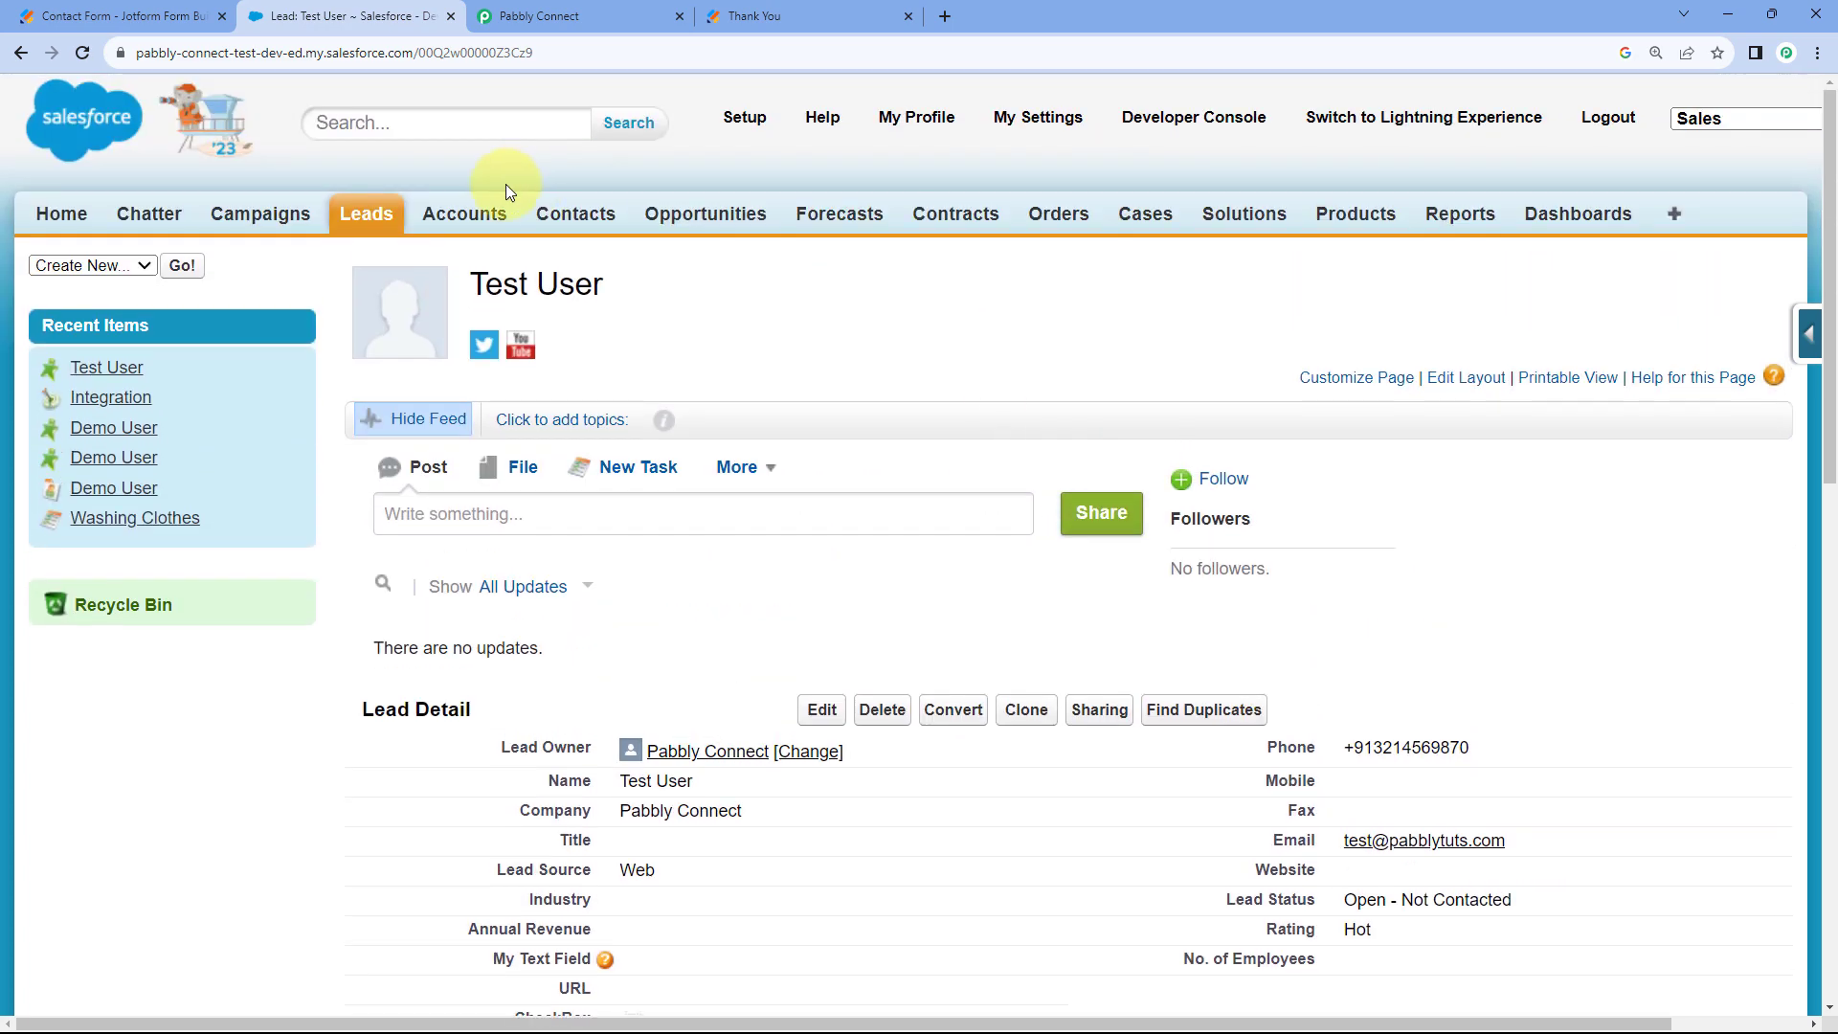
{"action": "left_click", "coordinate": [239, 220]}
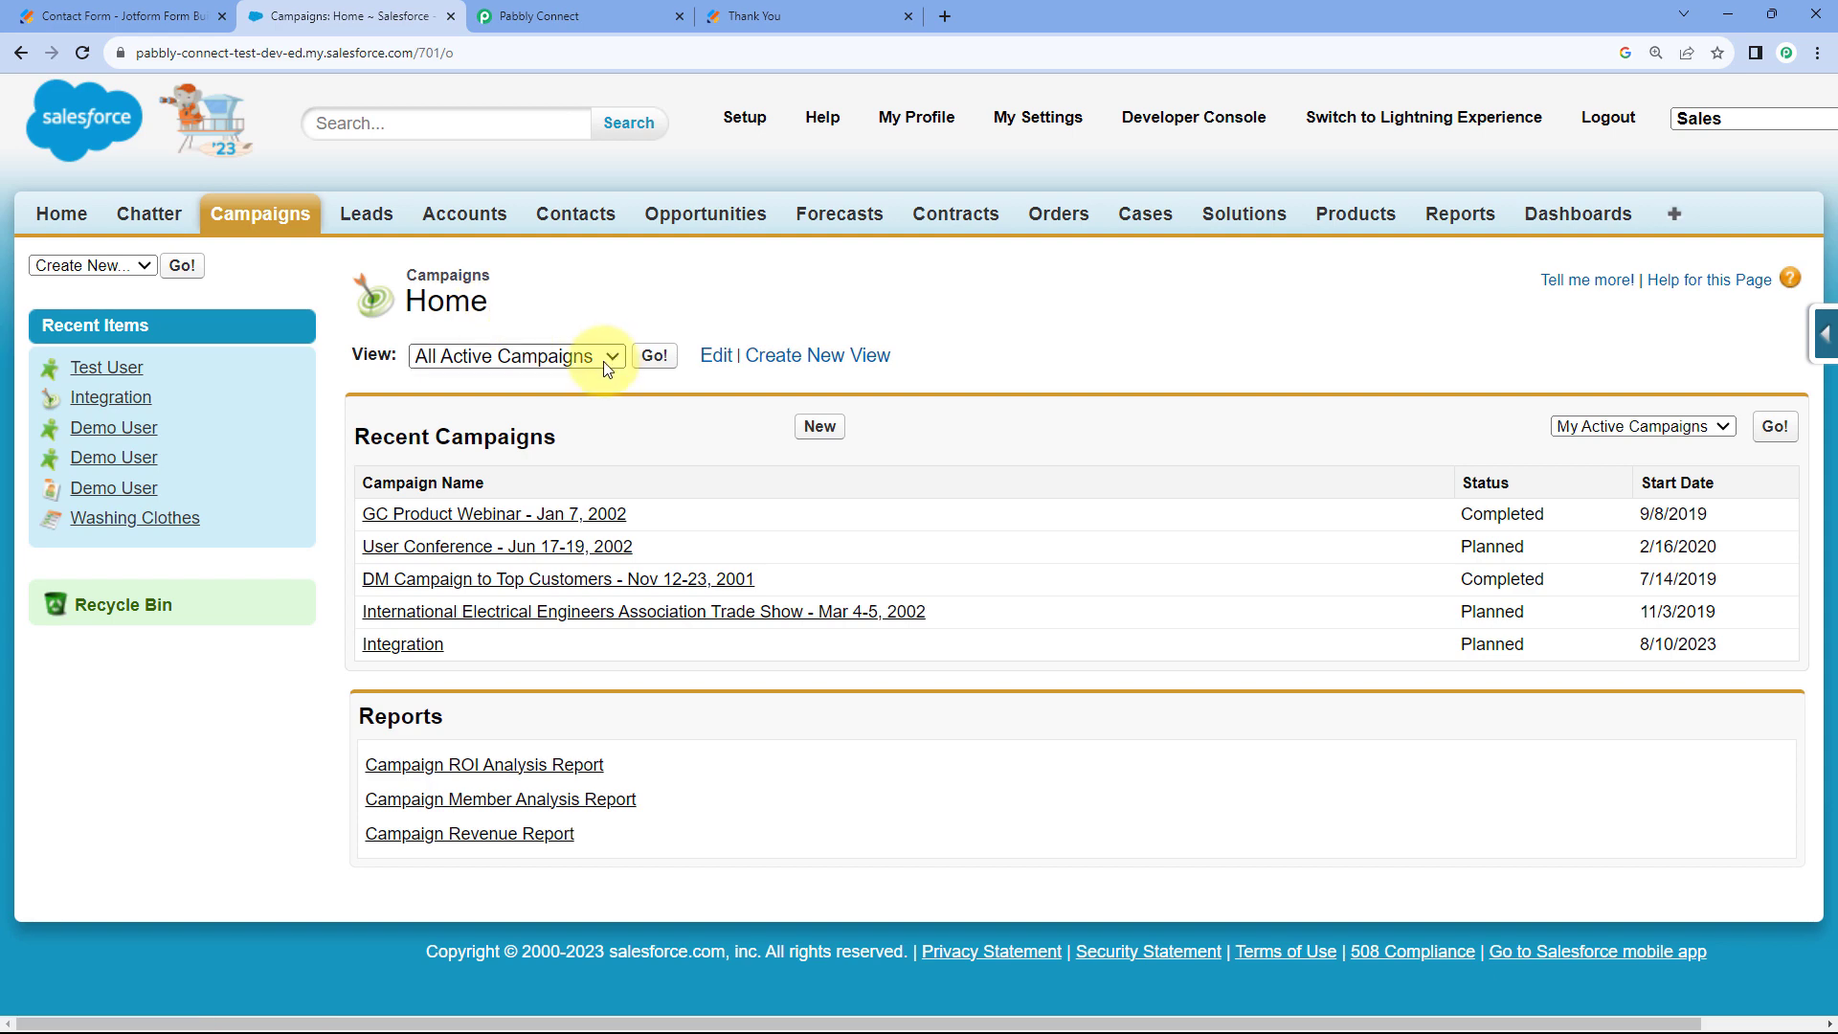
{"action": "left_click", "coordinate": [430, 650]}
{"action": "scroll", "coordinate": [674, 297], "scroll_direction": "down", "scroll_amount": 1}
{"action": "scroll", "coordinate": [675, 296], "scroll_direction": "down", "scroll_amount": 10}
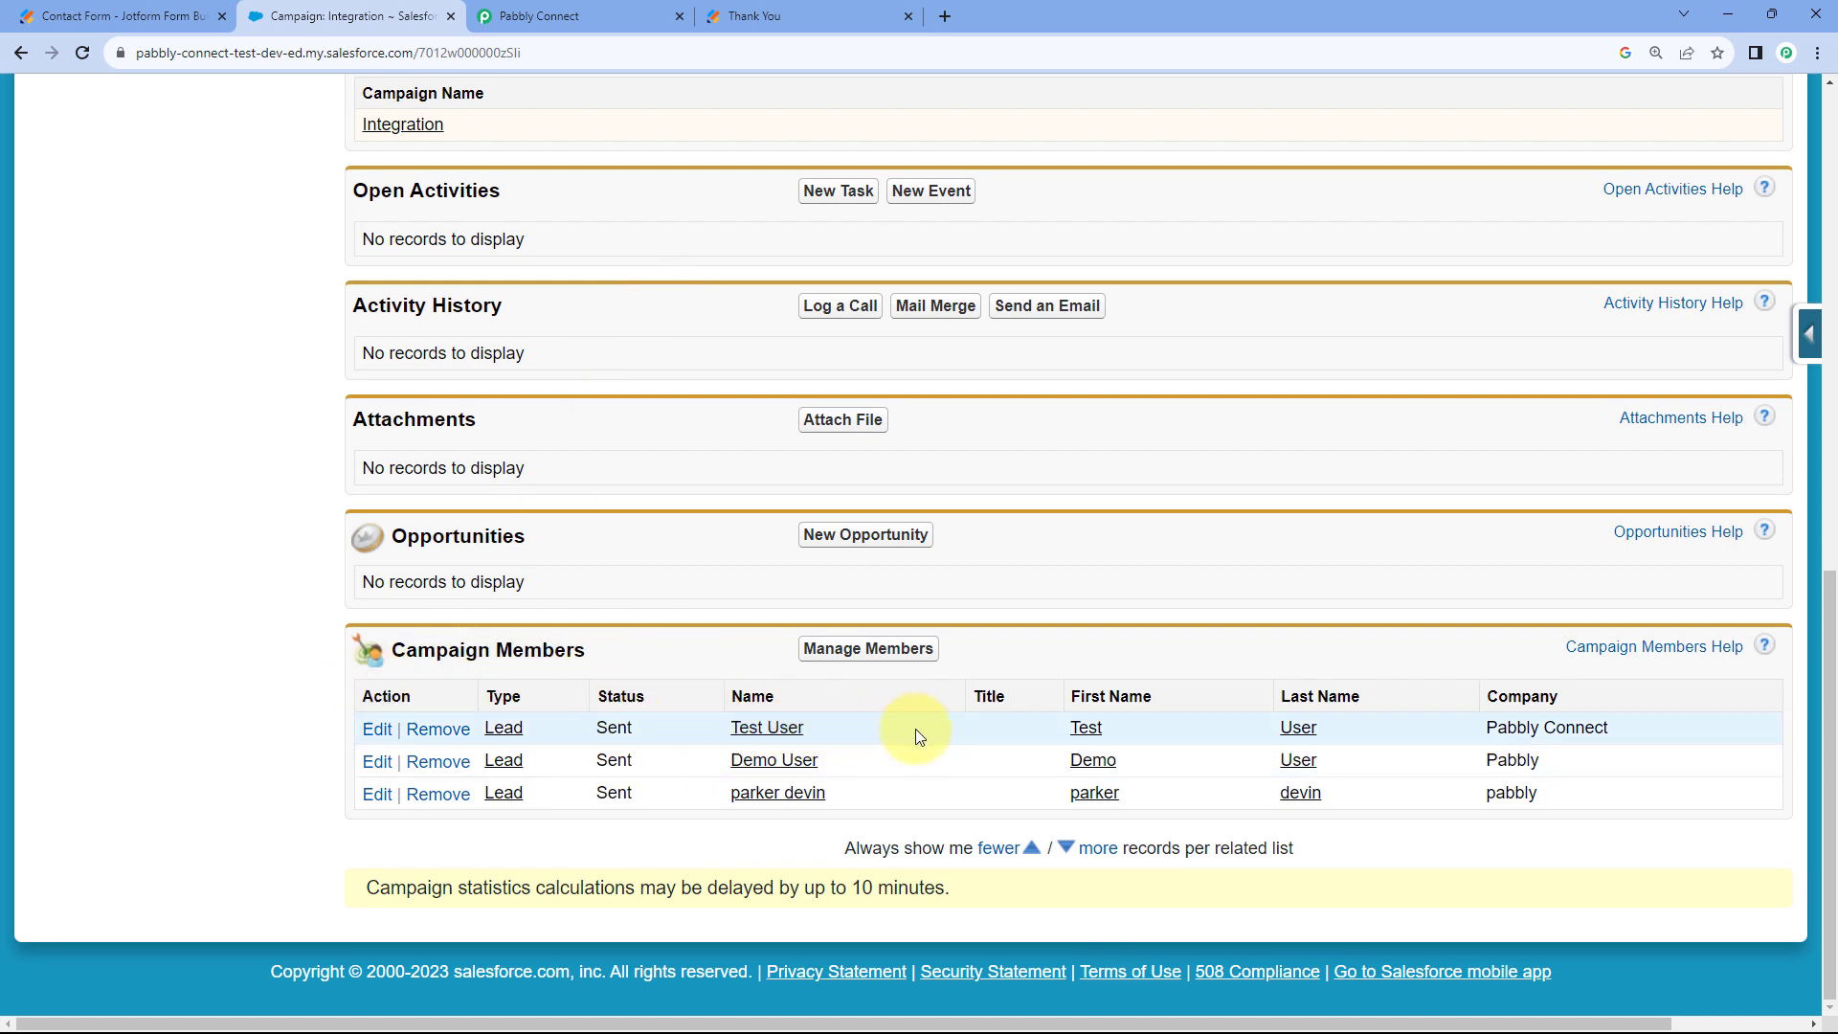
{"action": "left_click", "coordinate": [599, 16]}
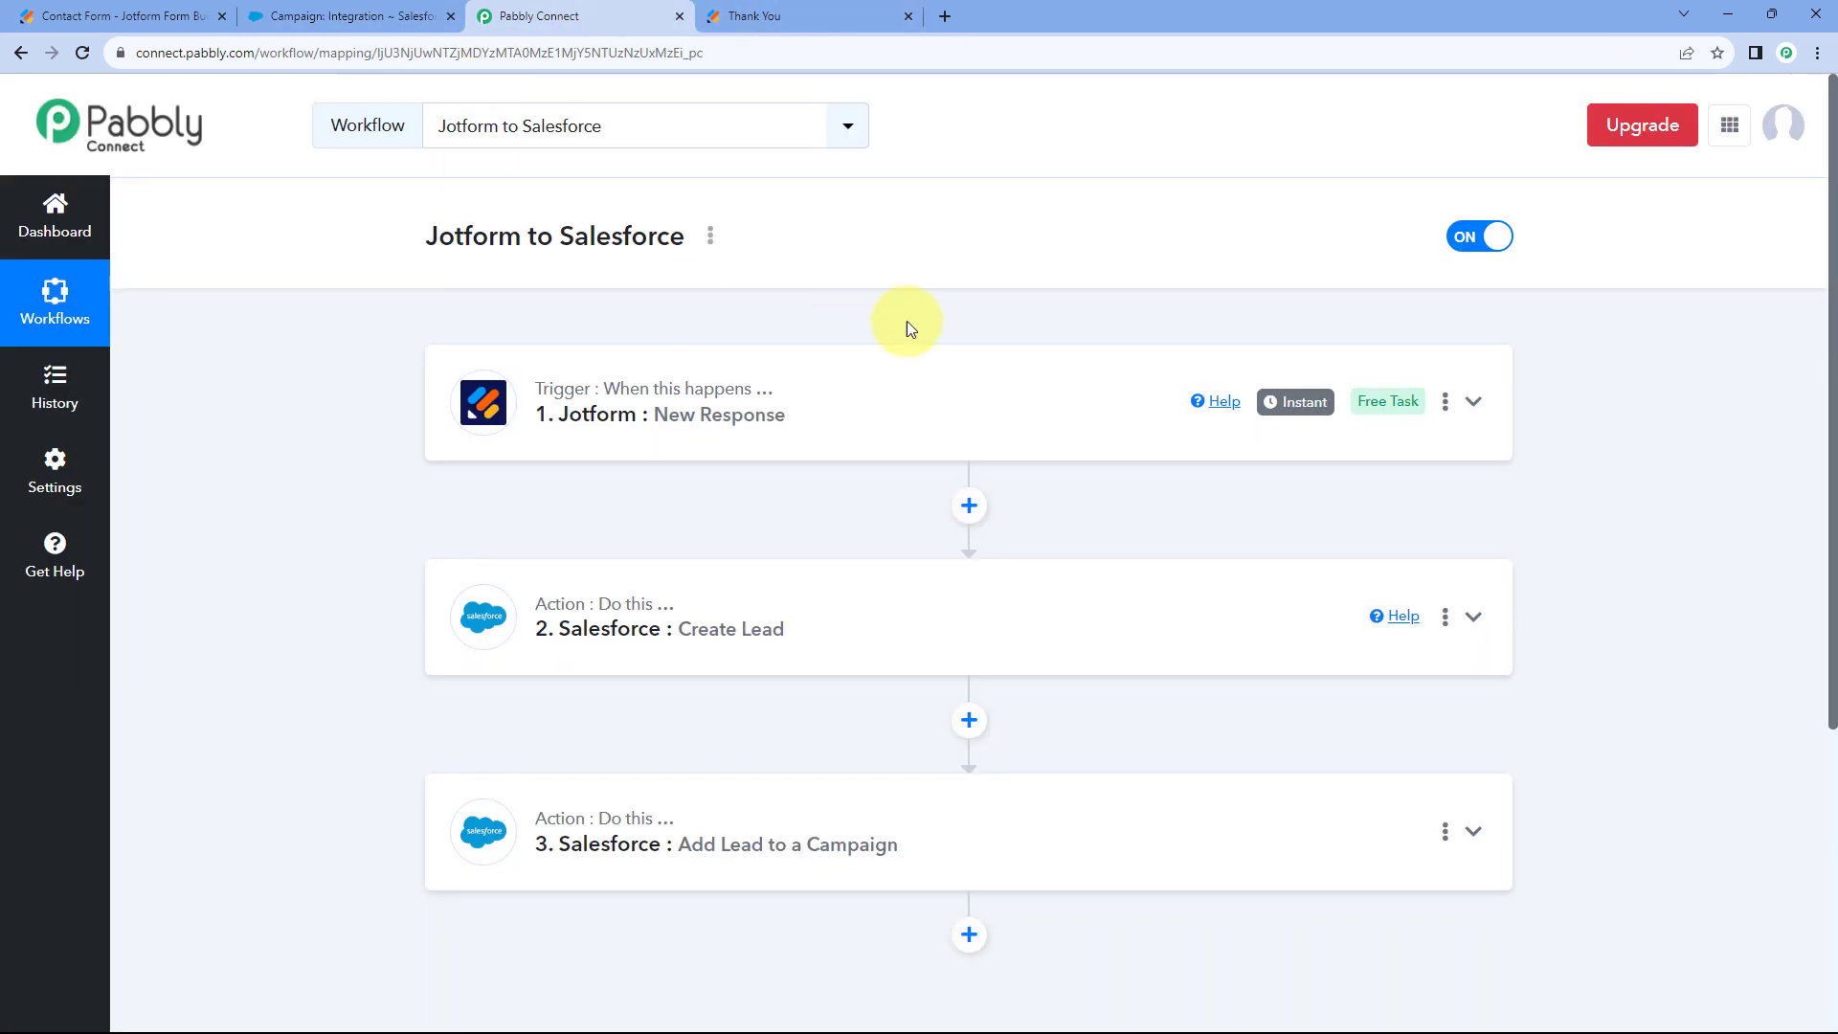